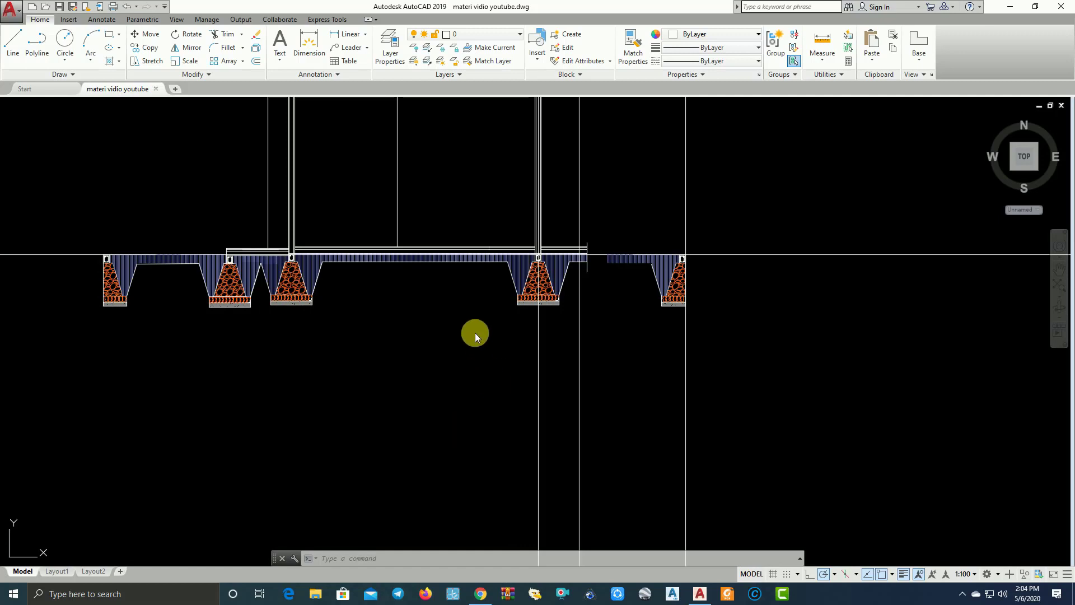
Pan and zoom across the row of footings to inspect them up close.
{"action": "mouse_move", "coordinate": [427, 216]}
{"action": "middle_mouse_down"}
{"action": "mouse_move", "coordinate": [482, 335]}
{"action": "mouse_move", "coordinate": [605, 351]}
{"action": "mouse_move", "coordinate": [545, 284]}
{"action": "middle_mouse_up"}
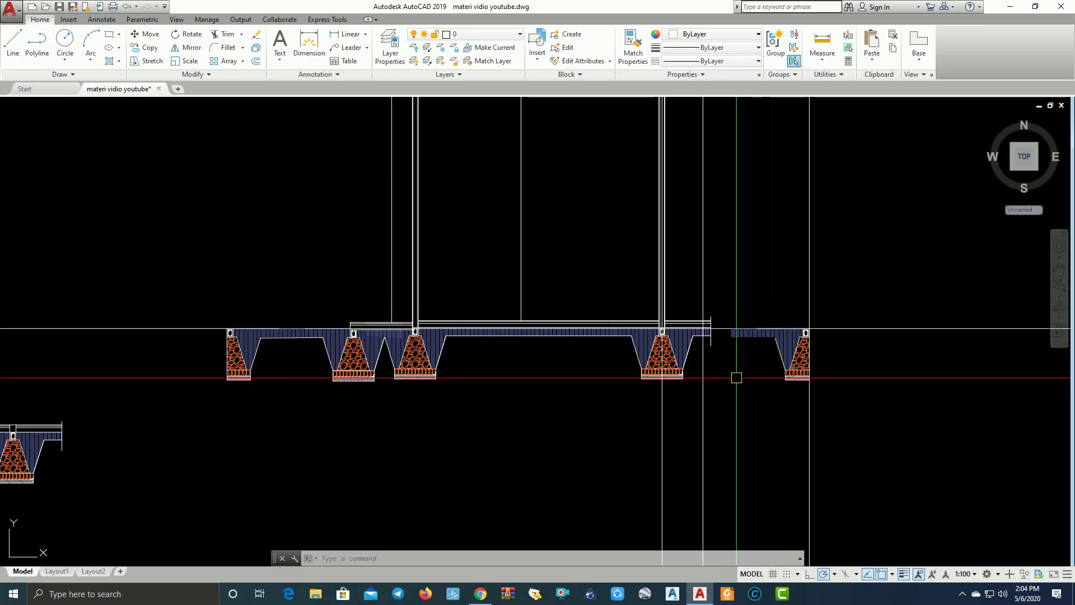
{"action": "scroll", "coordinate": [732, 377], "scroll_direction": "up", "scroll_amount": 2}
{"action": "scroll", "coordinate": [728, 355], "scroll_direction": "up", "scroll_amount": 1}
{"action": "scroll", "coordinate": [641, 343], "scroll_direction": "up", "scroll_amount": 2}
{"action": "scroll", "coordinate": [661, 302], "scroll_direction": "down", "scroll_amount": 6}
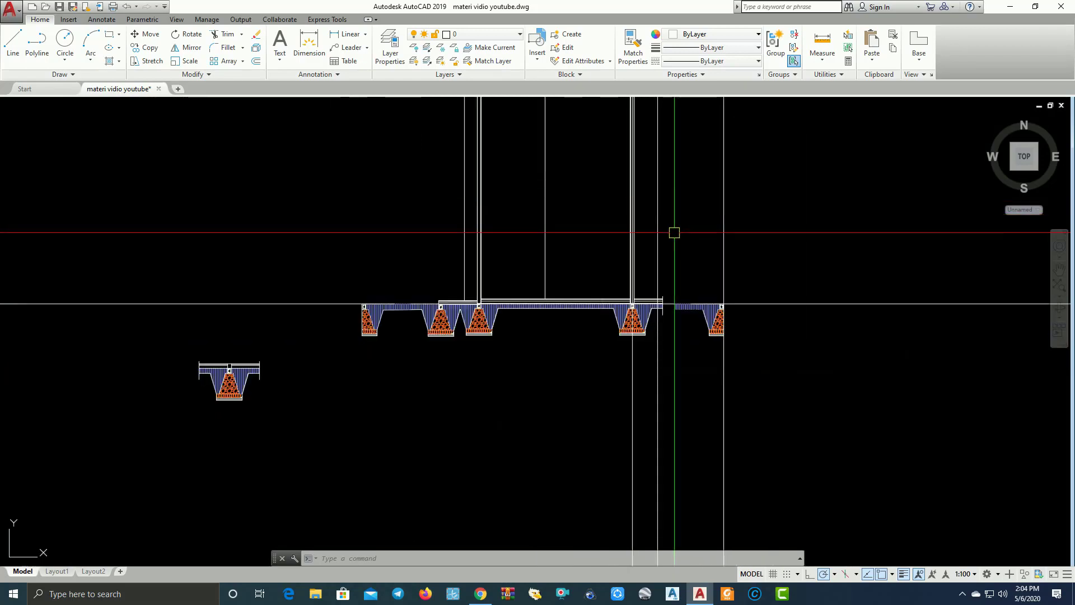
{"action": "scroll", "coordinate": [711, 291], "scroll_direction": "up", "scroll_amount": 1}
{"action": "scroll", "coordinate": [660, 381], "scroll_direction": "up", "scroll_amount": 1}
{"action": "scroll", "coordinate": [372, 372], "scroll_direction": "up", "scroll_amount": 2}
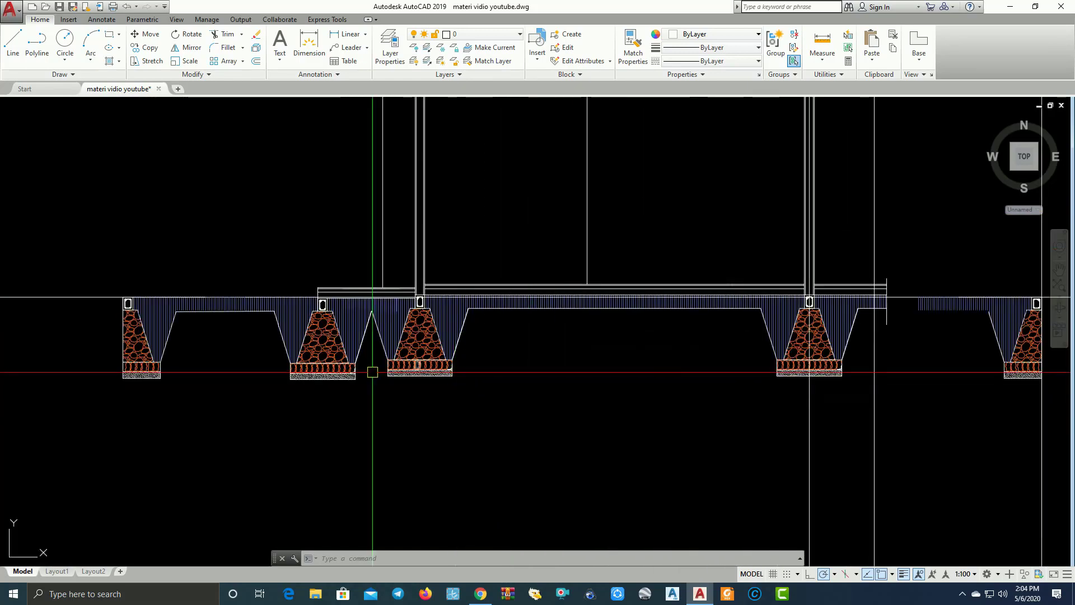
{"action": "scroll", "coordinate": [329, 372], "scroll_direction": "down", "scroll_amount": 5}
{"action": "scroll", "coordinate": [329, 370], "scroll_direction": "up", "scroll_amount": 3}
{"action": "scroll", "coordinate": [364, 363], "scroll_direction": "up", "scroll_amount": 2}
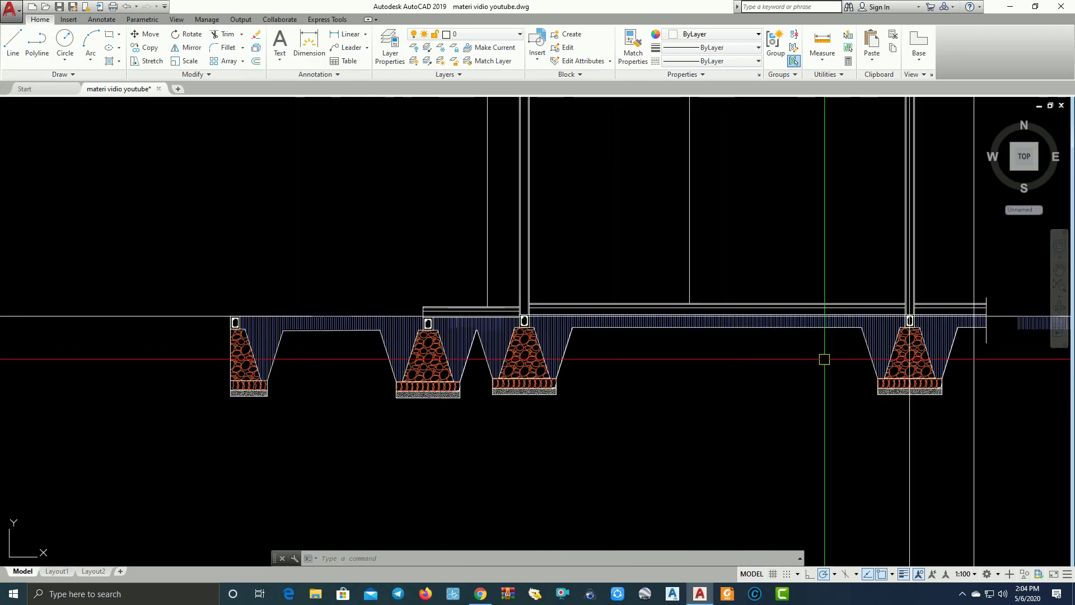
{"action": "middle_click_drag", "start_coordinate": [640, 357], "coordinate": [456, 355]}
{"action": "scroll", "coordinate": [291, 308], "scroll_direction": "up", "scroll_amount": 2}
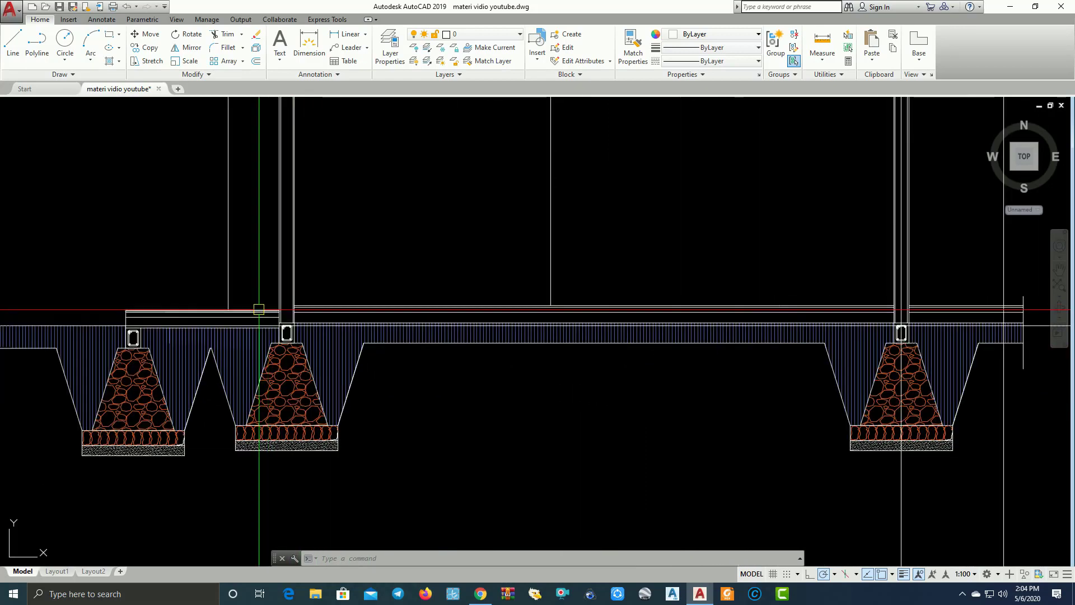
{"action": "scroll", "coordinate": [255, 306], "scroll_direction": "down", "scroll_amount": 2}
{"action": "scroll", "coordinate": [738, 348], "scroll_direction": "down", "scroll_amount": 2}
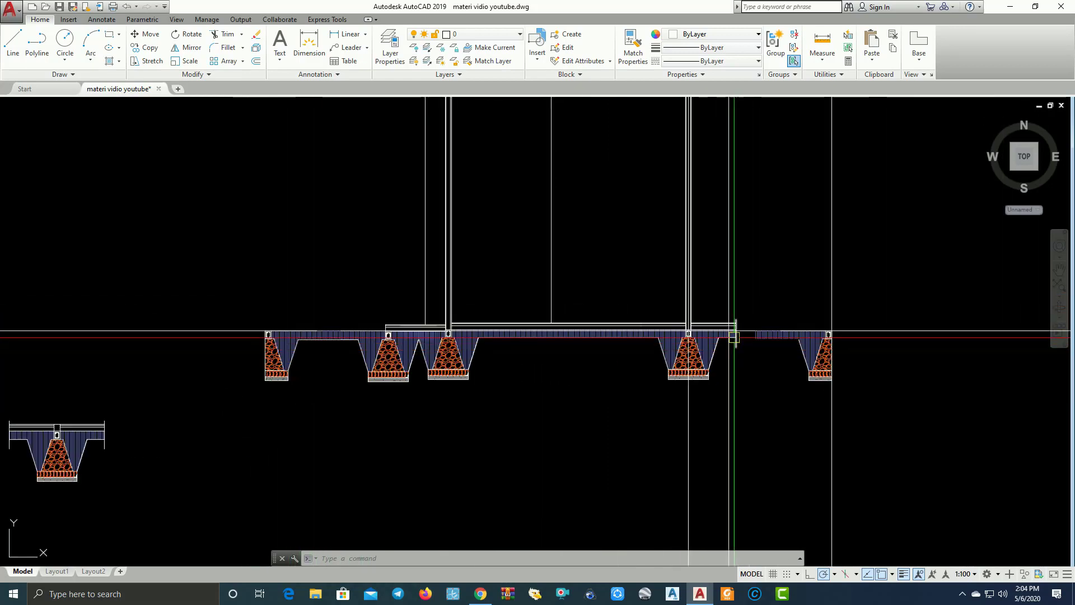
{"action": "scroll", "coordinate": [612, 336], "scroll_direction": "up", "scroll_amount": 1}
{"action": "scroll", "coordinate": [612, 336], "scroll_direction": "up", "scroll_amount": 3}
{"action": "scroll", "coordinate": [611, 335], "scroll_direction": "down", "scroll_amount": 3}
{"action": "scroll", "coordinate": [599, 314], "scroll_direction": "down", "scroll_amount": 3}
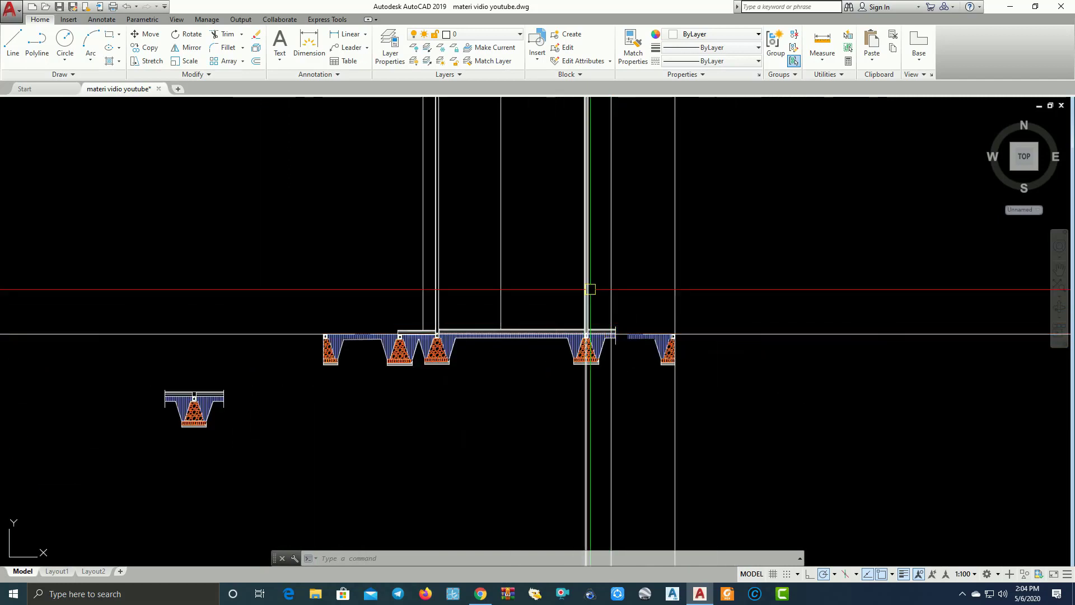
{"action": "scroll", "coordinate": [591, 269], "scroll_direction": "down", "scroll_amount": 2}
{"action": "scroll", "coordinate": [616, 426], "scroll_direction": "up", "scroll_amount": 10}
{"action": "scroll", "coordinate": [635, 443], "scroll_direction": "up", "scroll_amount": 1}
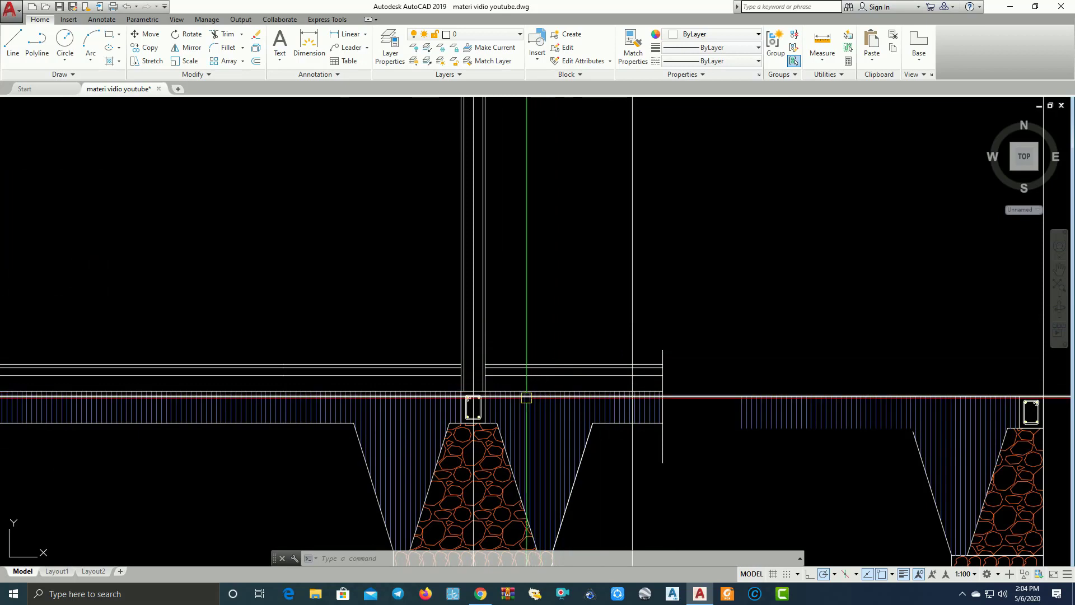
{"action": "scroll", "coordinate": [639, 341], "scroll_direction": "down", "scroll_amount": 4}
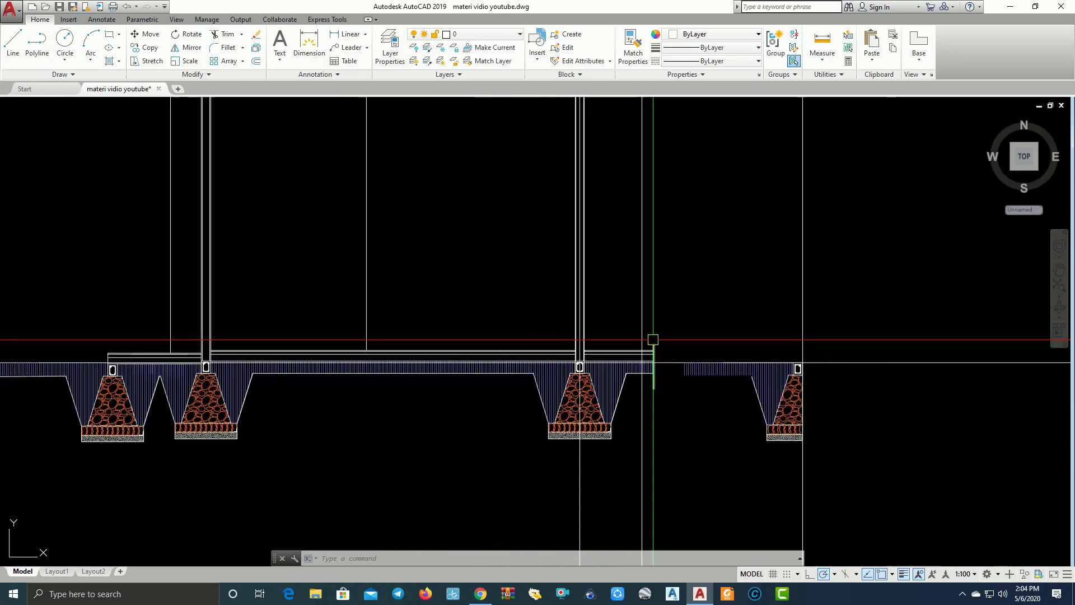
{"action": "scroll", "coordinate": [566, 354], "scroll_direction": "up", "scroll_amount": 3}
{"action": "scroll", "coordinate": [585, 312], "scroll_direction": "up", "scroll_amount": 2}
{"action": "scroll", "coordinate": [615, 319], "scroll_direction": "down", "scroll_amount": 4}
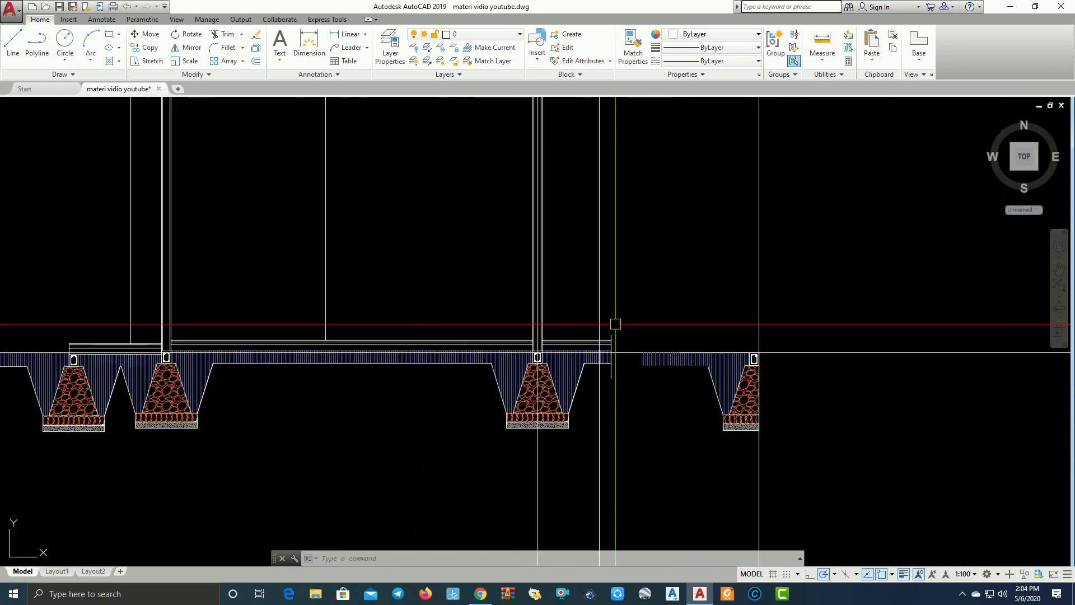
{"action": "scroll", "coordinate": [597, 364], "scroll_direction": "up", "scroll_amount": 2}
{"action": "scroll", "coordinate": [580, 322], "scroll_direction": "up", "scroll_amount": 2}
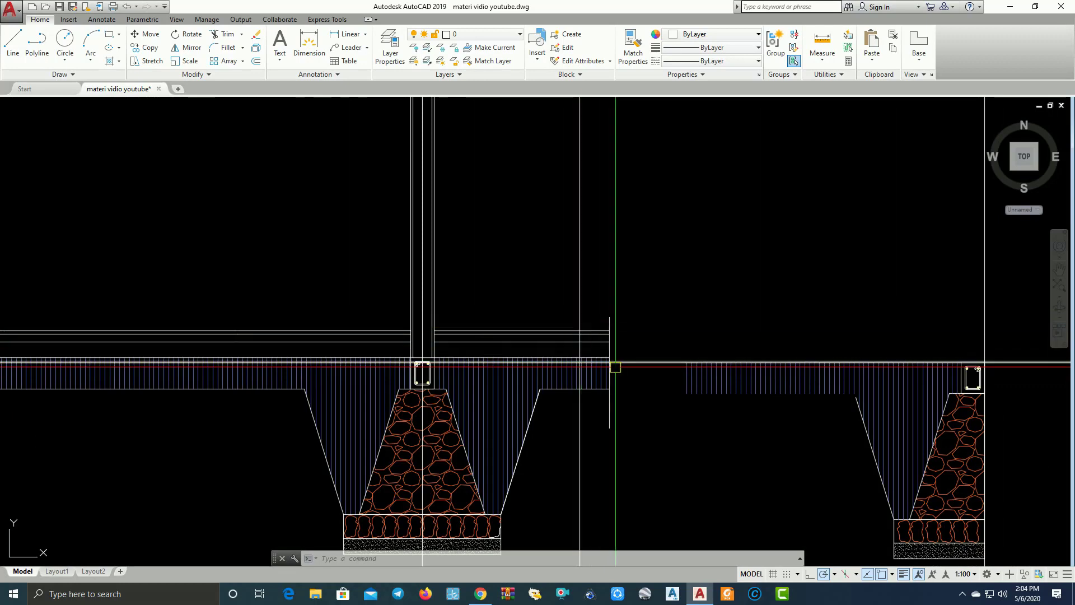
Zoom to the whole drawing, then recentre on the footing close-up.
{"action": "middle_click_drag", "start_coordinate": [684, 372], "coordinate": [598, 340]}
{"action": "scroll", "coordinate": [560, 337], "scroll_direction": "down", "scroll_amount": 5}
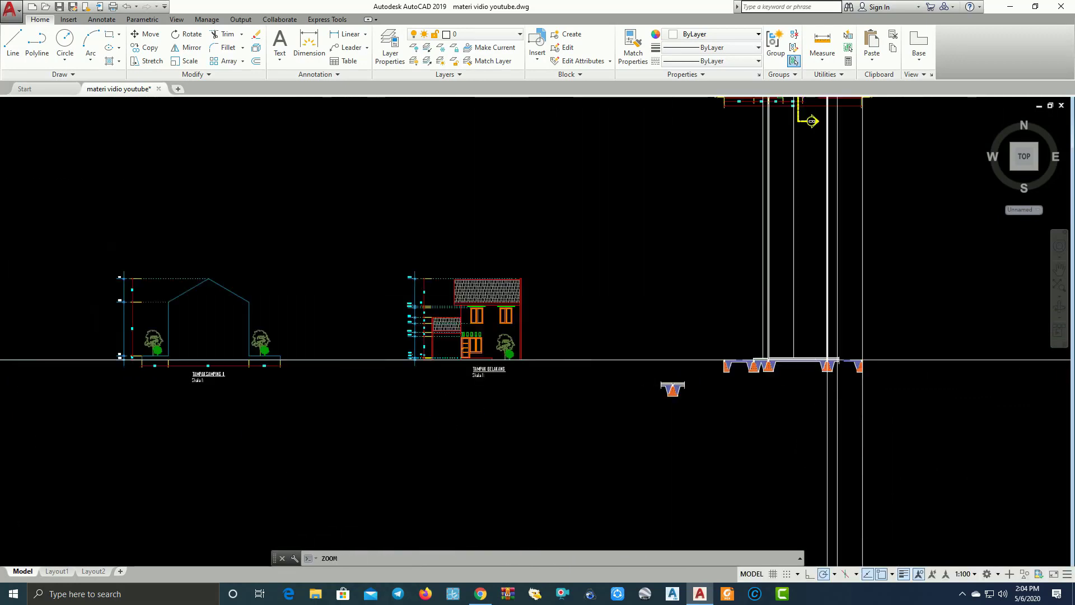
{"action": "middle_click", "coordinate": [588, 359]}
{"action": "middle_click", "coordinate": [588, 358]}
{"action": "scroll", "coordinate": [628, 326], "scroll_direction": "up", "scroll_amount": 2}
{"action": "scroll", "coordinate": [672, 328], "scroll_direction": "up", "scroll_amount": 3}
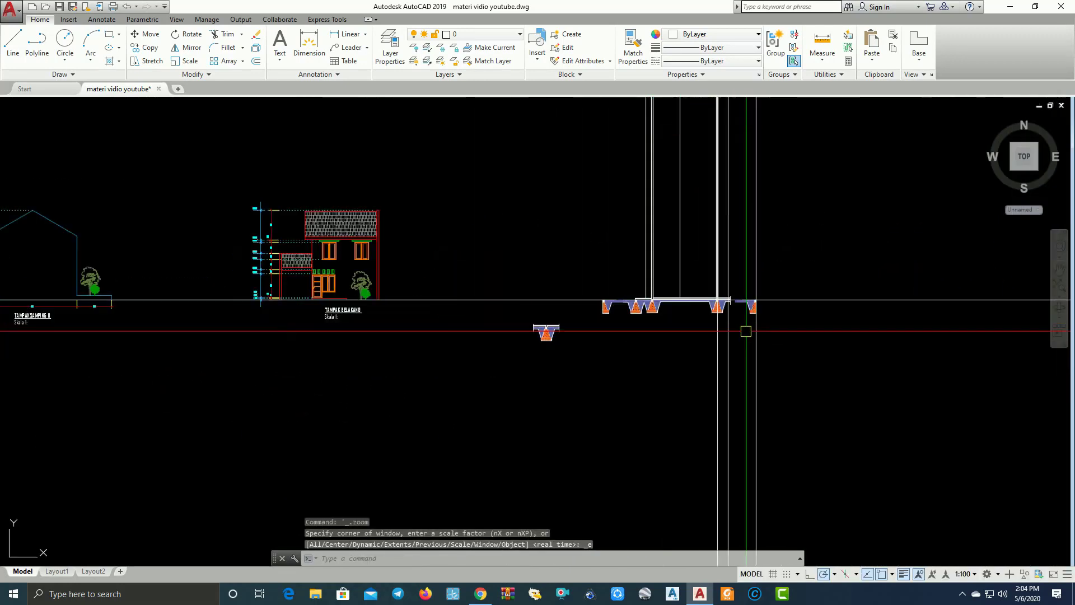
{"action": "scroll", "coordinate": [739, 314], "scroll_direction": "up", "scroll_amount": 2}
{"action": "scroll", "coordinate": [644, 269], "scroll_direction": "up", "scroll_amount": 2}
{"action": "scroll", "coordinate": [693, 325], "scroll_direction": "up", "scroll_amount": 1}
{"action": "scroll", "coordinate": [651, 325], "scroll_direction": "up", "scroll_amount": 2}
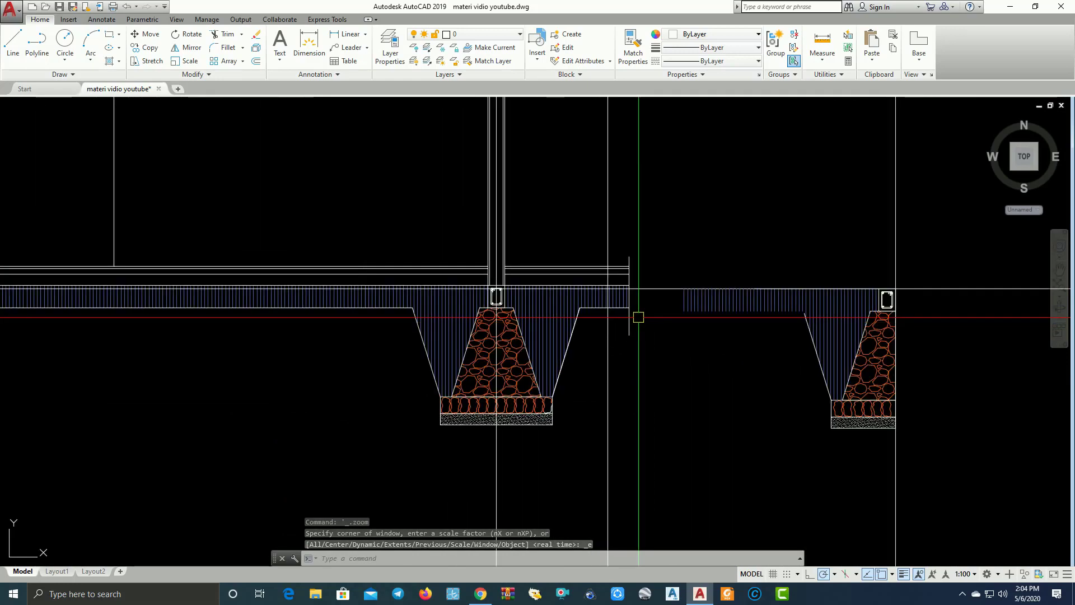
{"action": "scroll", "coordinate": [666, 325], "scroll_direction": "down", "scroll_amount": 2}
{"action": "mouse_move", "coordinate": [184, 305]}
{"action": "middle_mouse_down"}
{"action": "mouse_move", "coordinate": [204, 315]}
{"action": "mouse_move", "coordinate": [394, 315]}
{"action": "middle_mouse_up"}
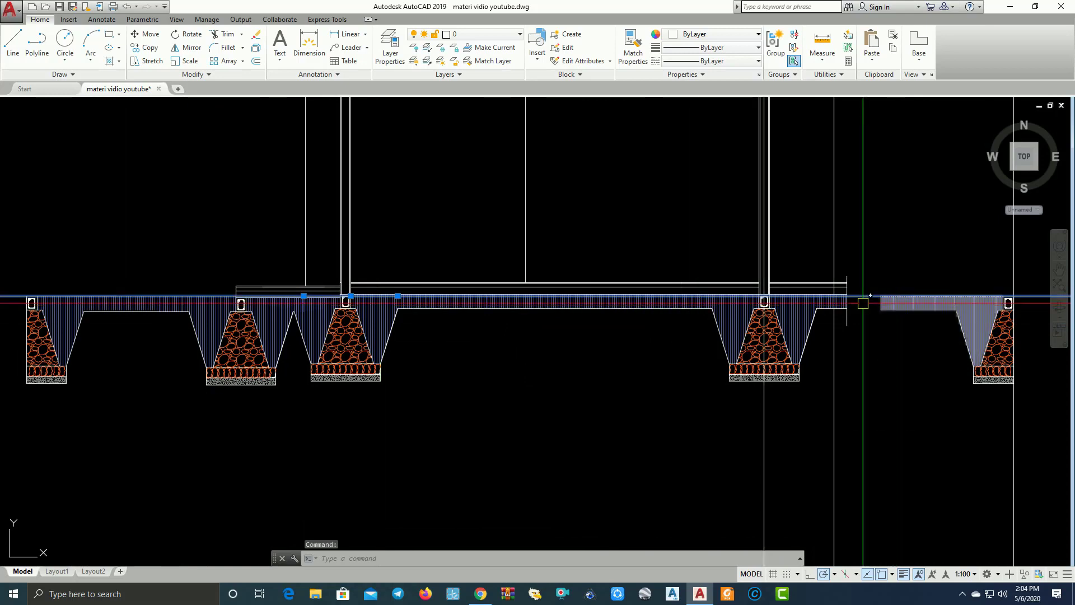
{"action": "middle_click_drag", "start_coordinate": [939, 259], "coordinate": [692, 241]}
{"action": "scroll", "coordinate": [620, 276], "scroll_direction": "up", "scroll_amount": 2}
{"action": "scroll", "coordinate": [622, 274], "scroll_direction": "up", "scroll_amount": 2}
{"action": "scroll", "coordinate": [531, 251], "scroll_direction": "up", "scroll_amount": 2}
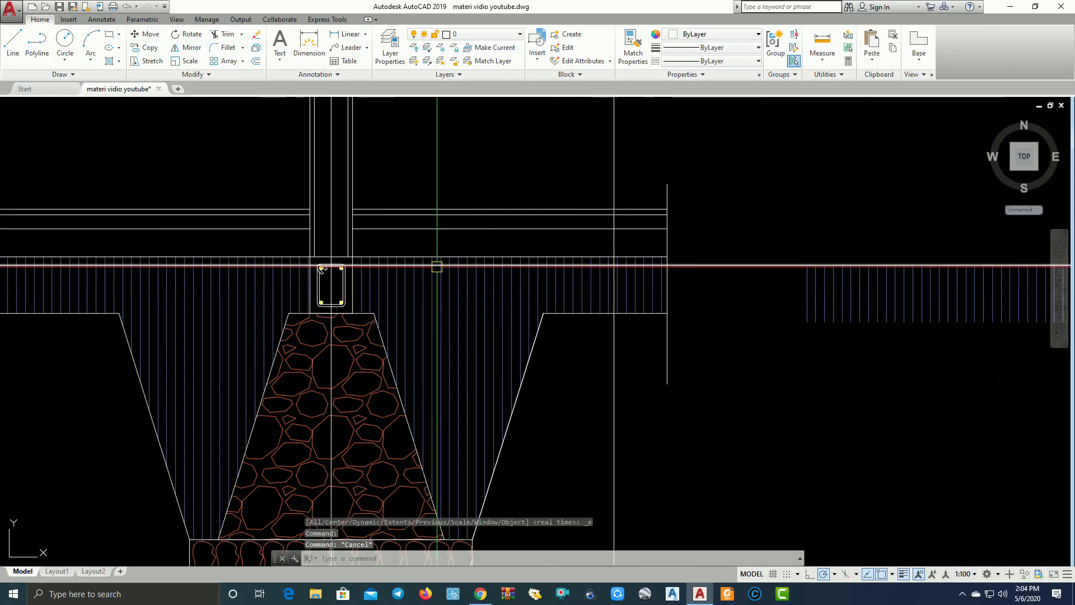
Select the floor slab lines and the long floor-level line, then clear the selection.
{"action": "key", "text": "Escape"}
{"action": "left_click", "coordinate": [449, 221]}
{"action": "left_click", "coordinate": [433, 185]}
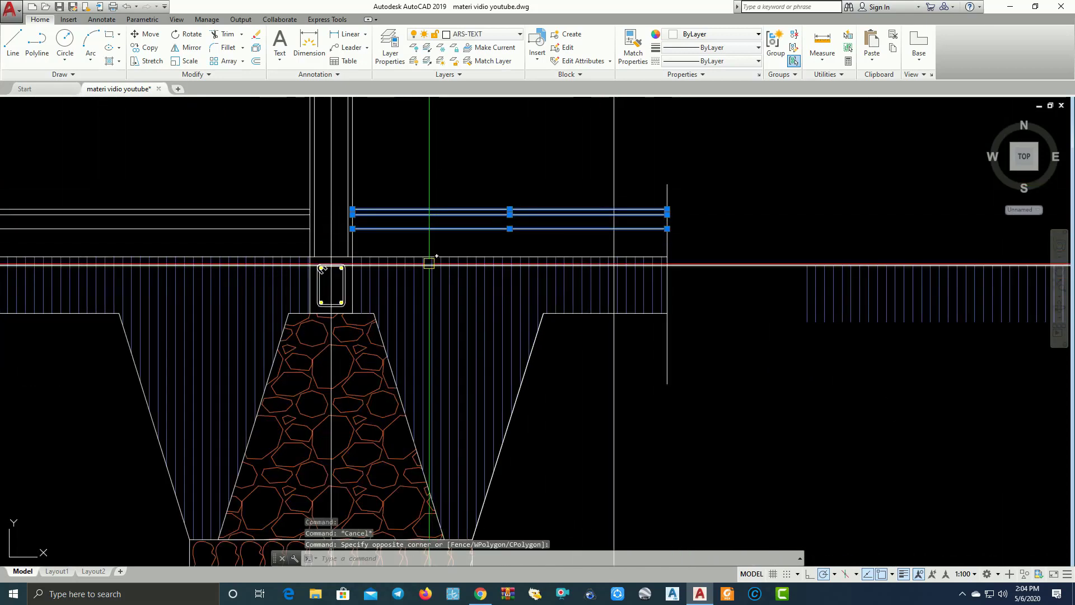
{"action": "left_click", "coordinate": [431, 264]}
{"action": "key", "text": "Escape"}
Begin trimming the slab lines against the column's cutting edge, then abandon the trim.
{"action": "scroll", "coordinate": [420, 282], "scroll_direction": "down", "scroll_amount": 2}
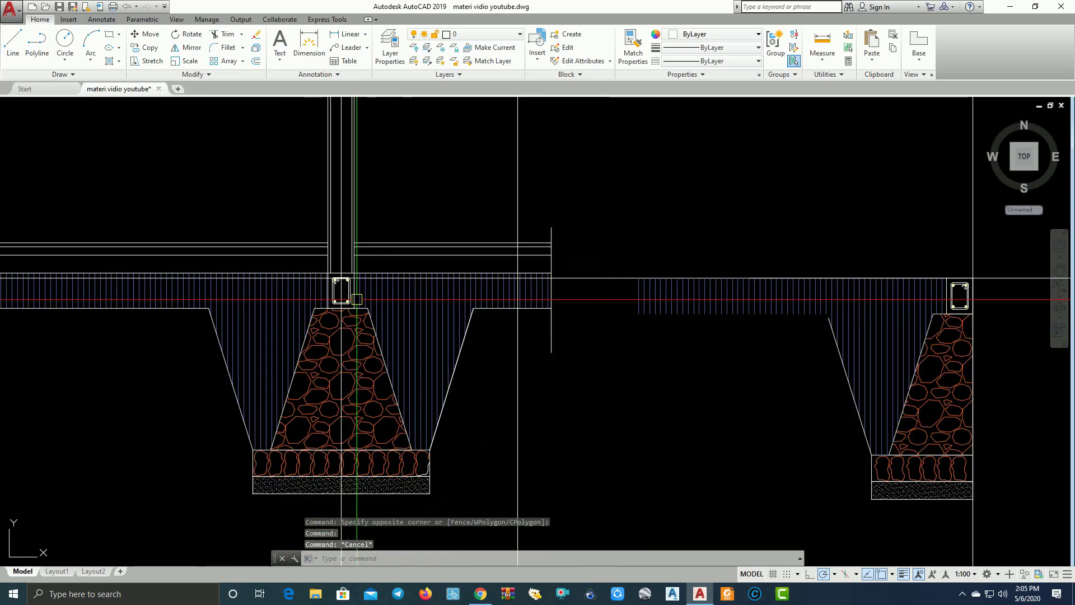
{"action": "middle_click_drag", "start_coordinate": [336, 292], "coordinate": [555, 291]}
{"action": "scroll", "coordinate": [538, 296], "scroll_direction": "up", "scroll_amount": 3}
{"action": "scroll", "coordinate": [499, 269], "scroll_direction": "up", "scroll_amount": 1}
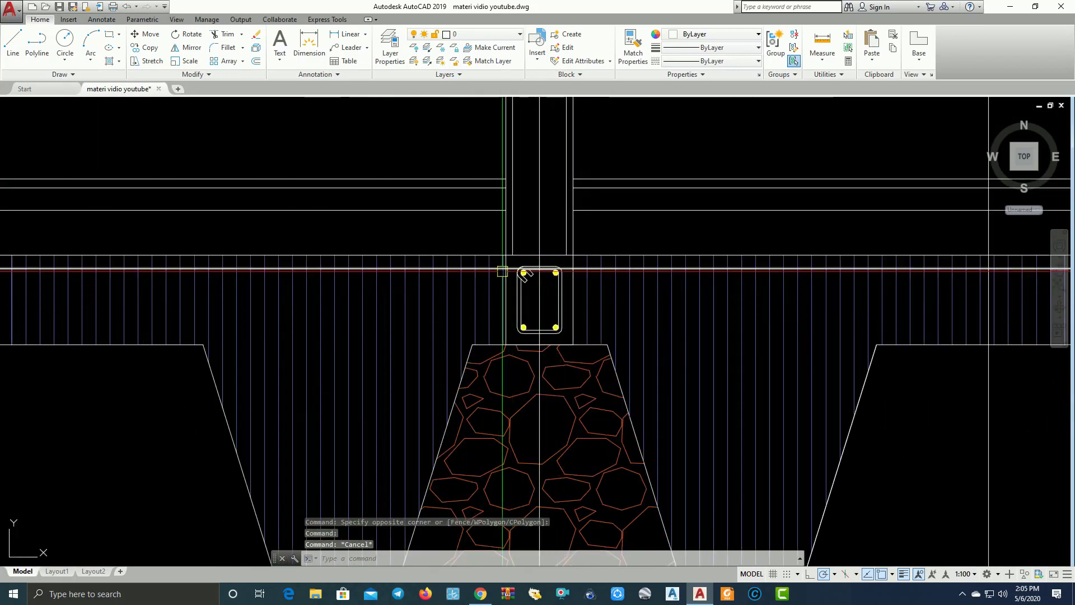
{"action": "scroll", "coordinate": [538, 280], "scroll_direction": "down", "scroll_amount": 2}
{"action": "scroll", "coordinate": [674, 283], "scroll_direction": "up", "scroll_amount": 2}
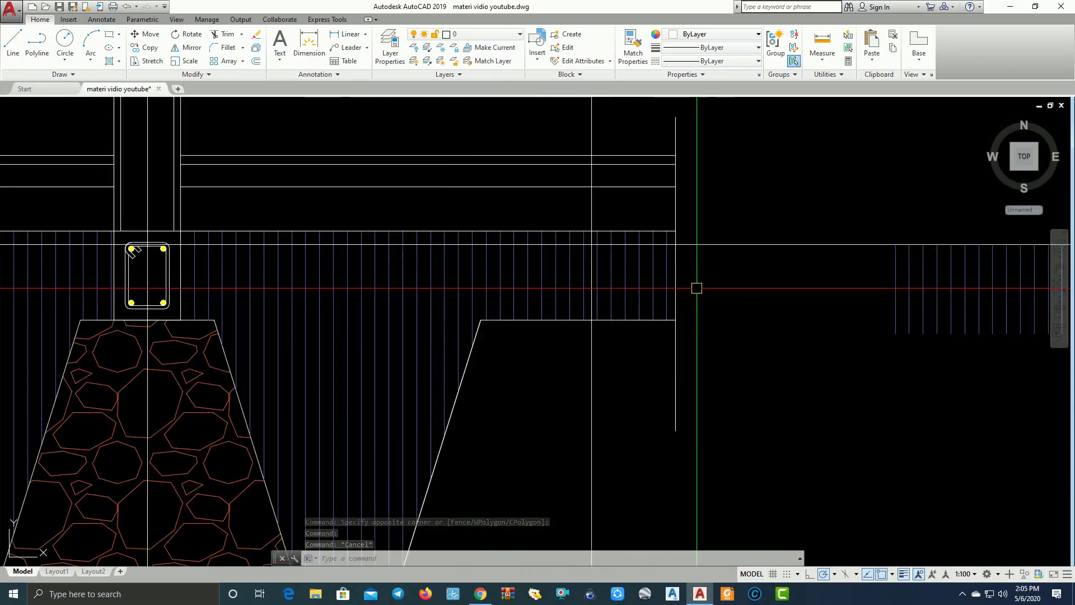
{"action": "type", "text": "tr"}
{"action": "key", "text": "Return"}
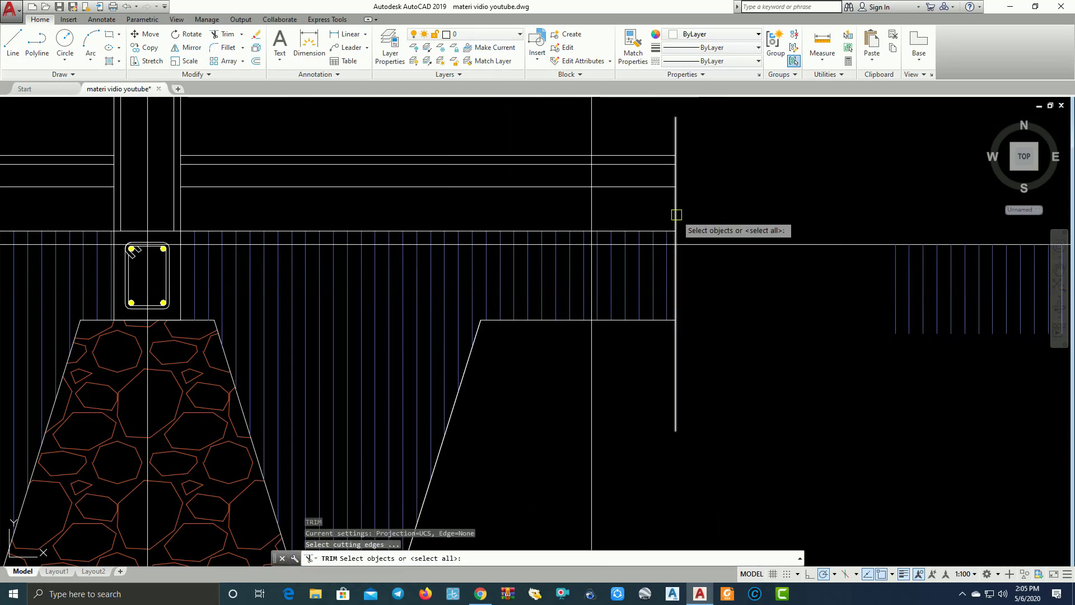
{"action": "key", "text": "Return"}
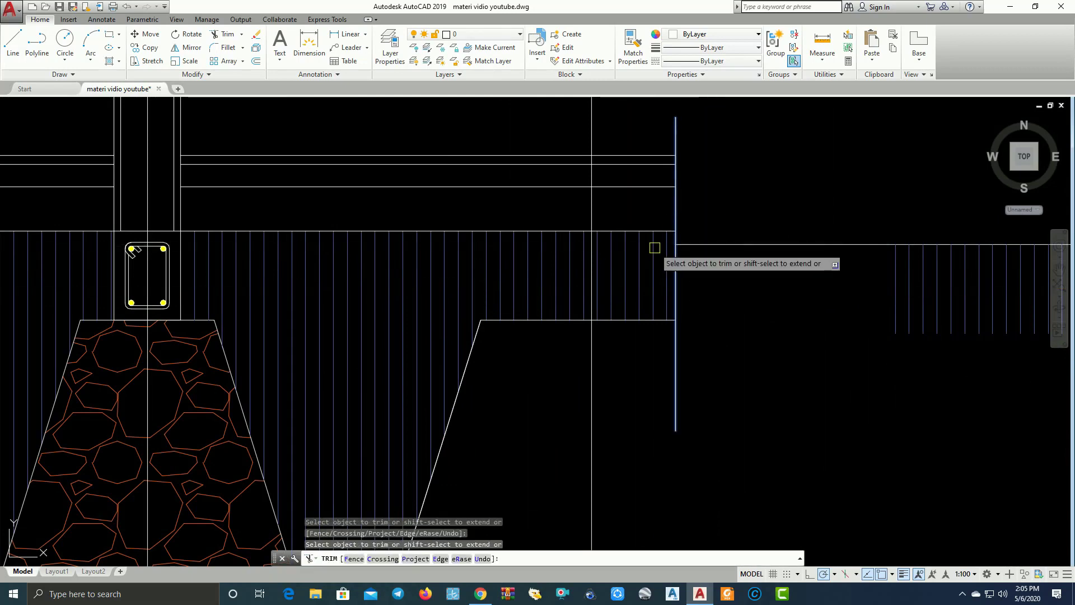
{"action": "scroll", "coordinate": [655, 248], "scroll_direction": "down", "scroll_amount": 3}
{"action": "scroll", "coordinate": [755, 226], "scroll_direction": "down", "scroll_amount": 5}
{"action": "scroll", "coordinate": [277, 237], "scroll_direction": "up", "scroll_amount": 4}
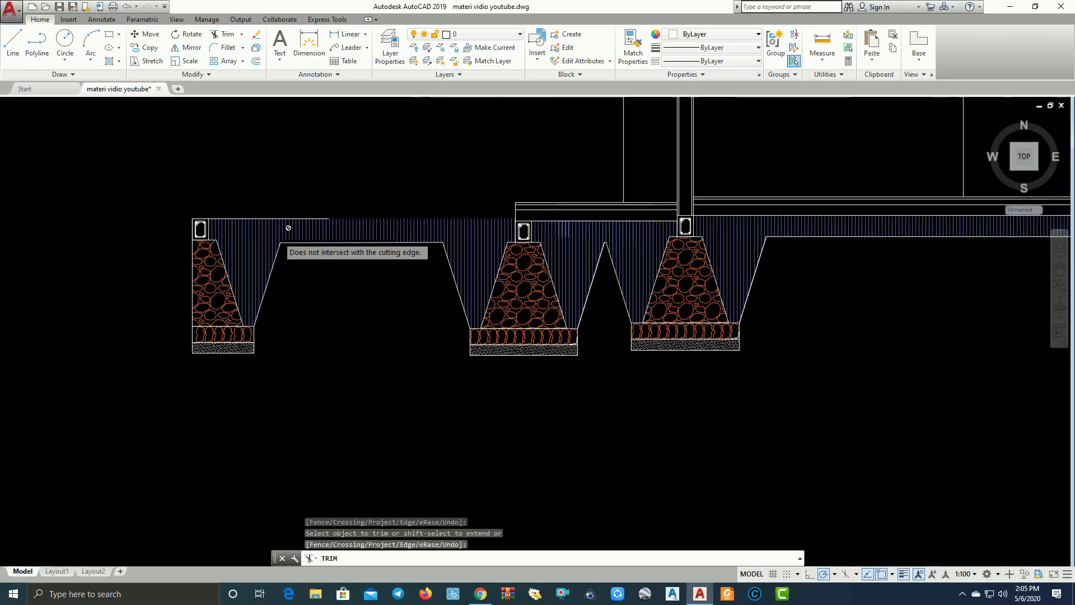
{"action": "key", "text": "Escape"}
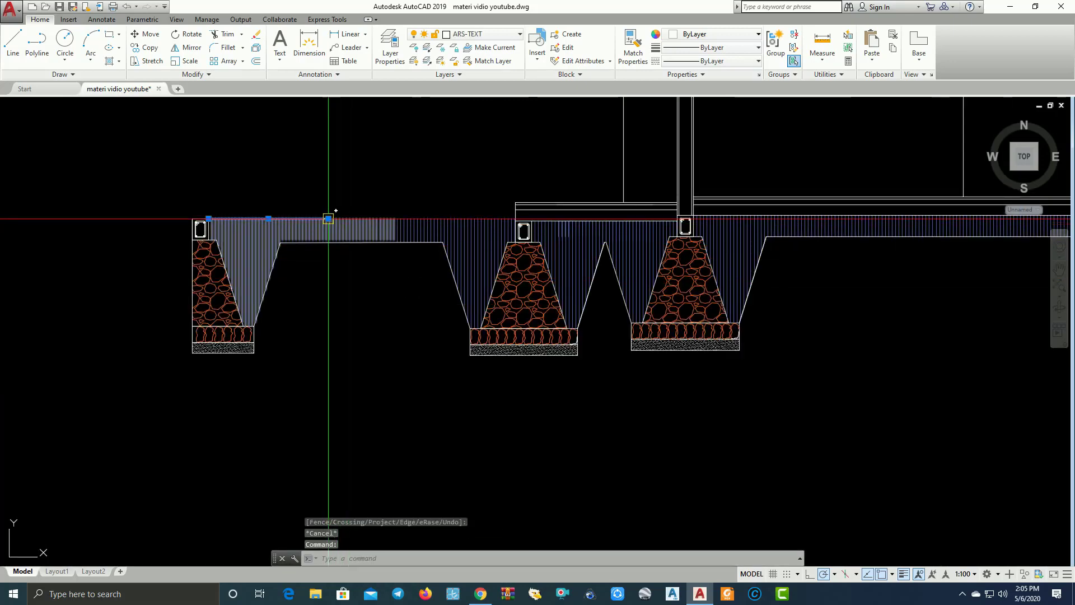
Try stretching the slab line's end, cancel, and centre on the right footing.
{"action": "left_click", "coordinate": [327, 219]}
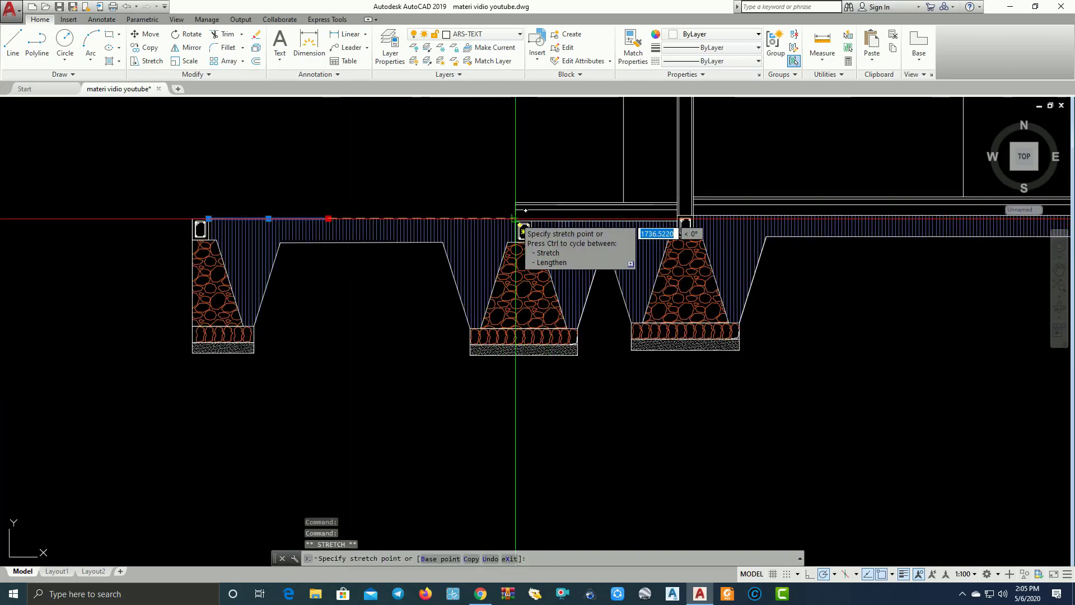
{"action": "key", "text": "Escape"}
{"action": "scroll", "coordinate": [648, 284], "scroll_direction": "down", "scroll_amount": 5}
{"action": "scroll", "coordinate": [516, 229], "scroll_direction": "up", "scroll_amount": 4}
{"action": "scroll", "coordinate": [516, 228], "scroll_direction": "up", "scroll_amount": 3}
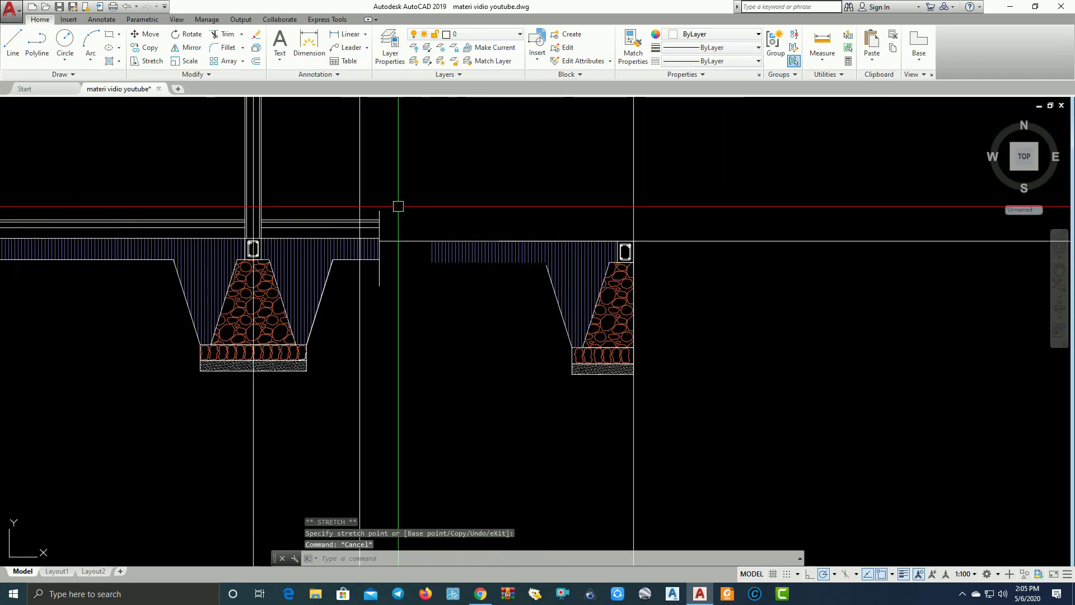
{"action": "scroll", "coordinate": [399, 203], "scroll_direction": "up", "scroll_amount": 2}
{"action": "middle_click_drag", "start_coordinate": [379, 257], "coordinate": [499, 257]}
{"action": "scroll", "coordinate": [499, 258], "scroll_direction": "up", "scroll_amount": 1}
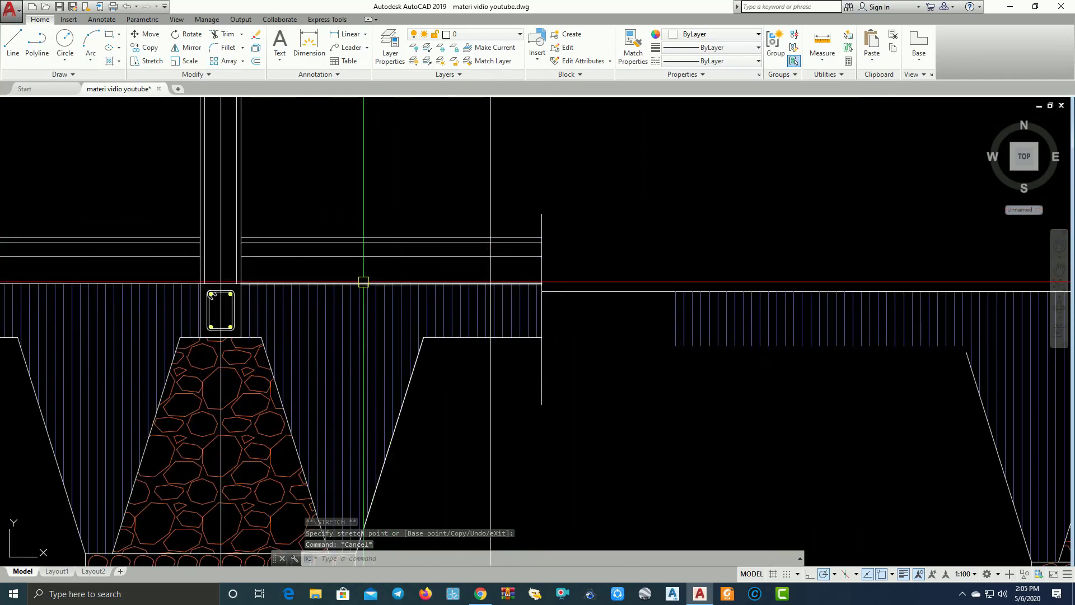
Move the floor slab lines above the footing down by 50.
{"action": "left_click", "coordinate": [384, 259]}
{"action": "left_click", "coordinate": [356, 213]}
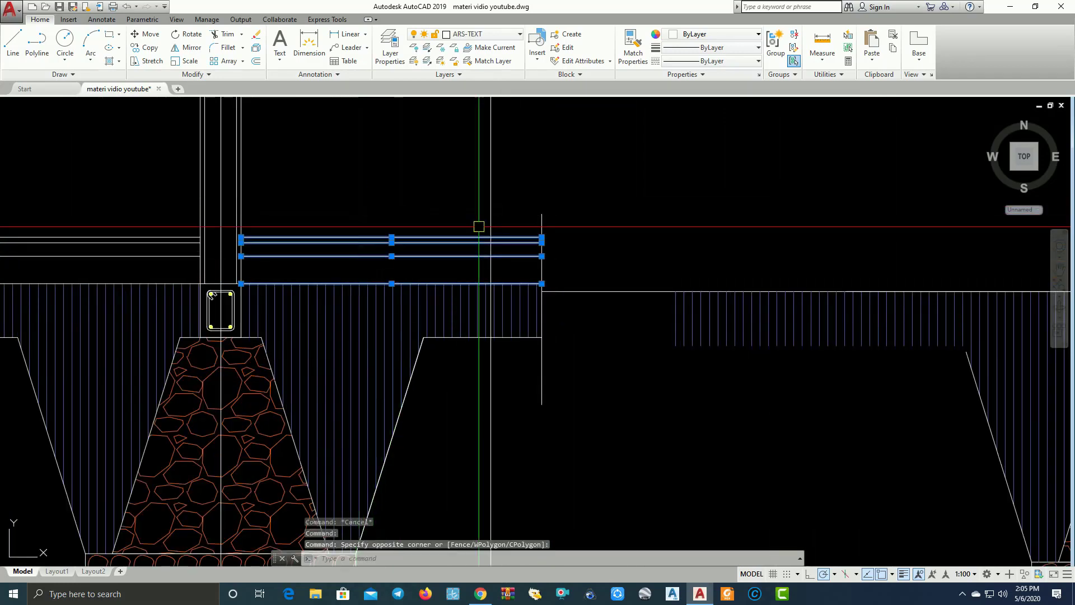
{"action": "type", "text": "m"}
{"action": "key", "text": "Return"}
{"action": "left_click", "coordinate": [627, 207]}
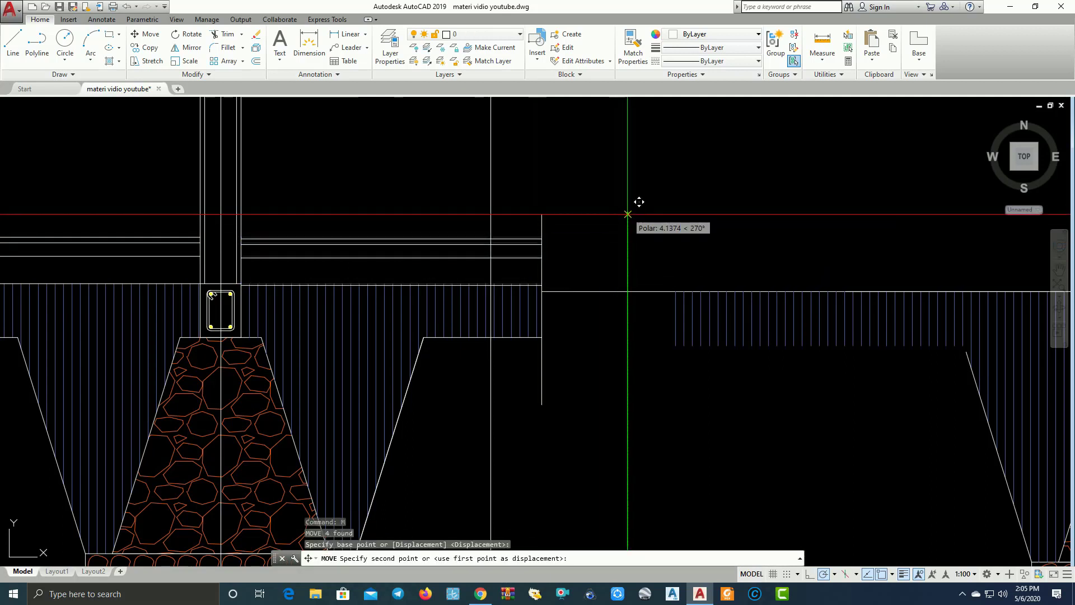
{"action": "type", "text": "50"}
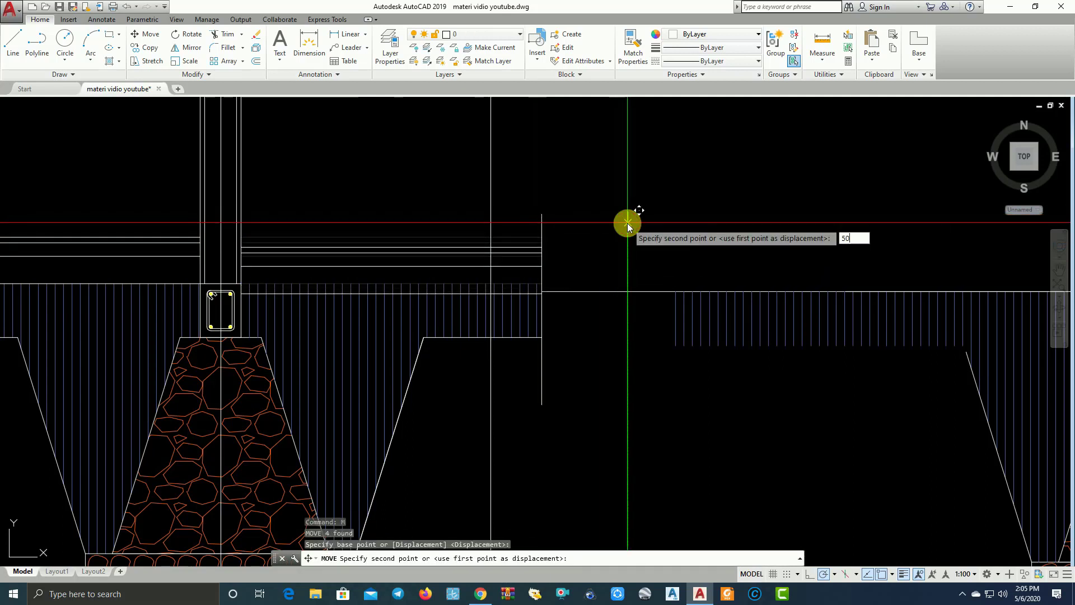
{"action": "key", "text": "Return"}
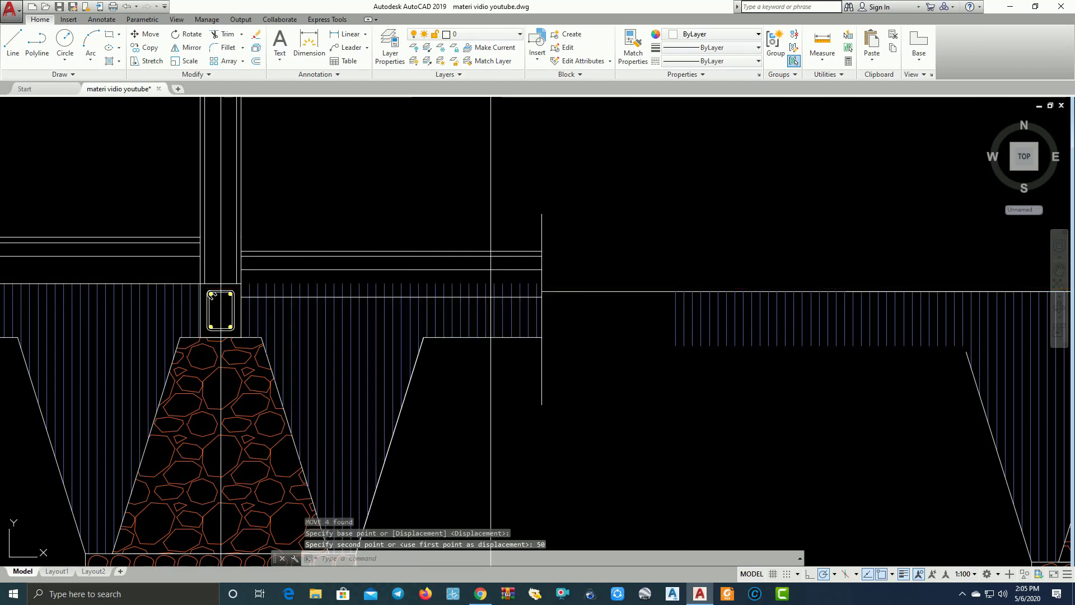
Check the backfill hatch's edge grips and the slab end line, cancelling without changes.
{"action": "left_click", "coordinate": [410, 289]}
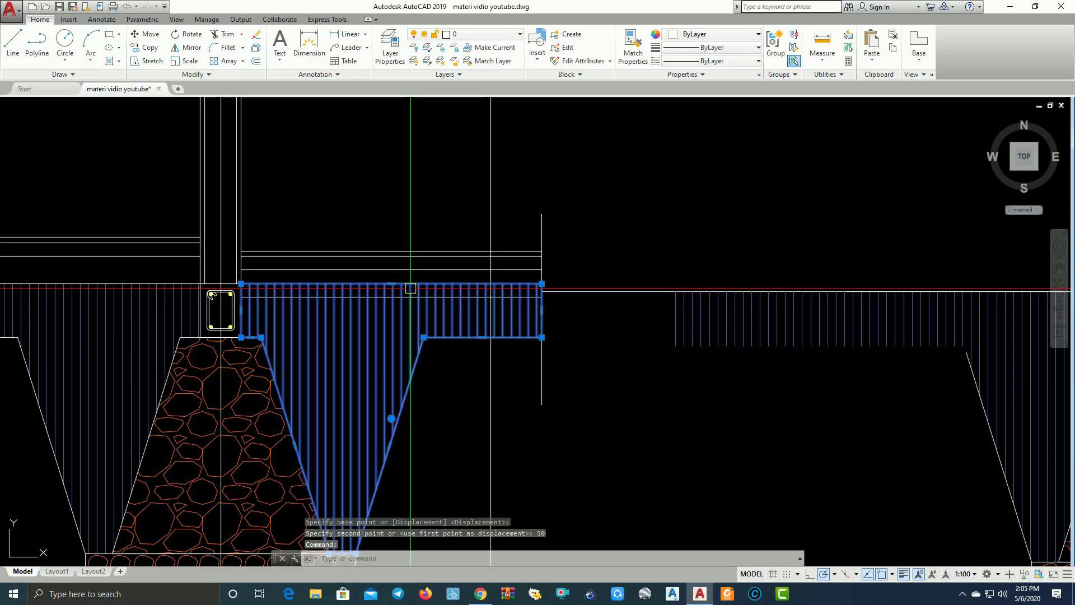
{"action": "key", "text": "Escape"}
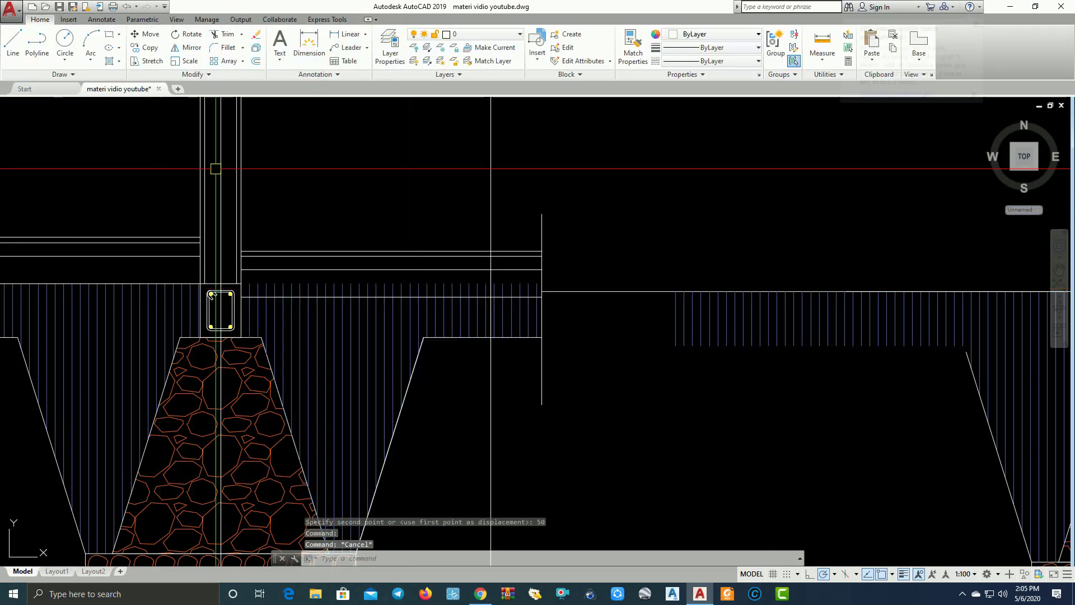
{"action": "left_click", "coordinate": [396, 287]}
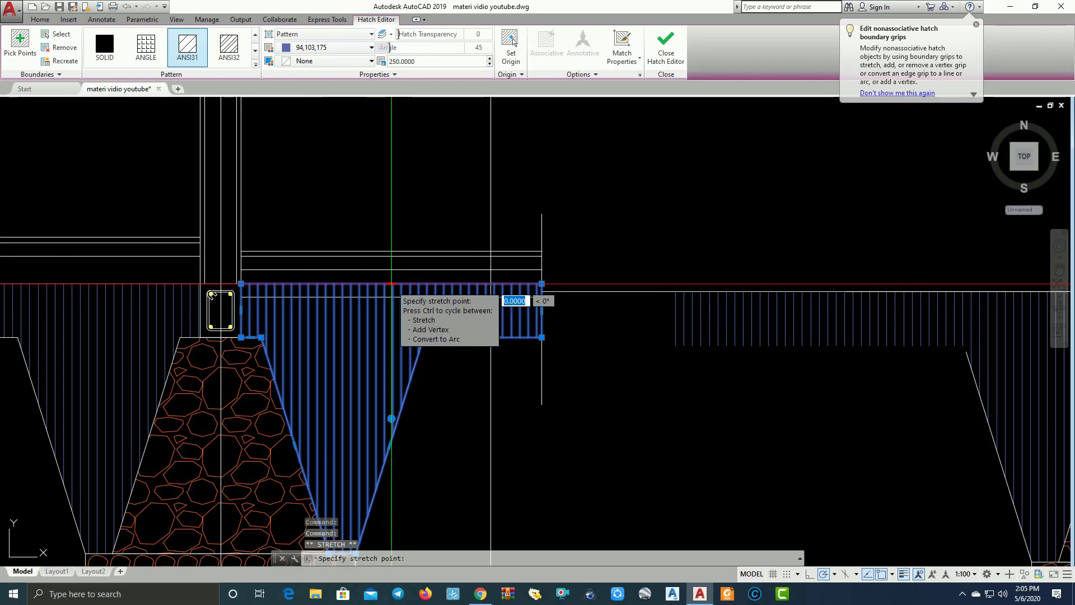
{"action": "left_click", "coordinate": [391, 297]}
{"action": "key", "text": "Escape"}
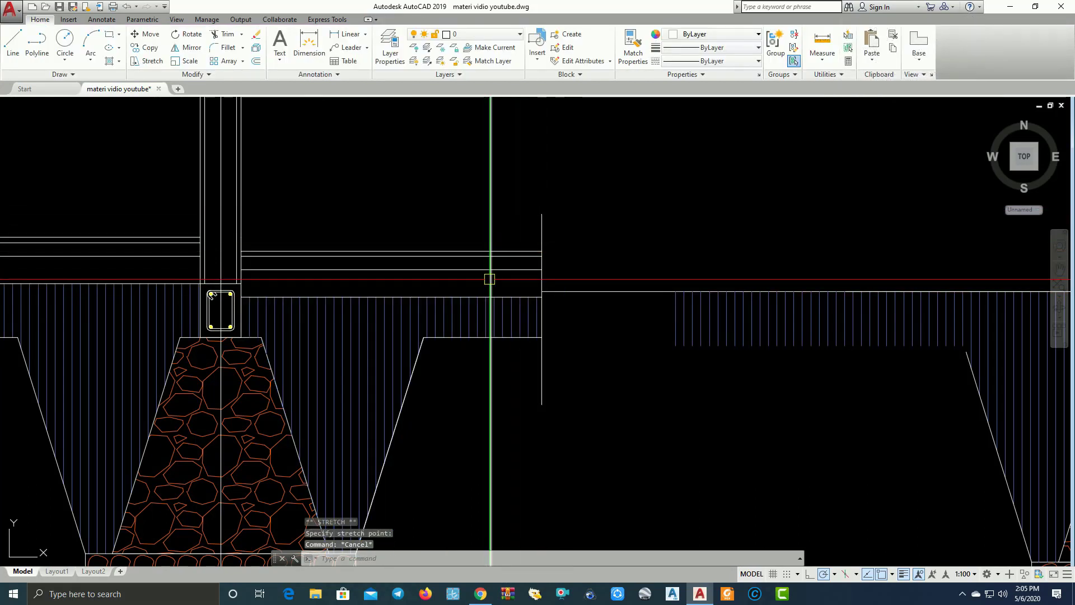
{"action": "left_click", "coordinate": [549, 230]}
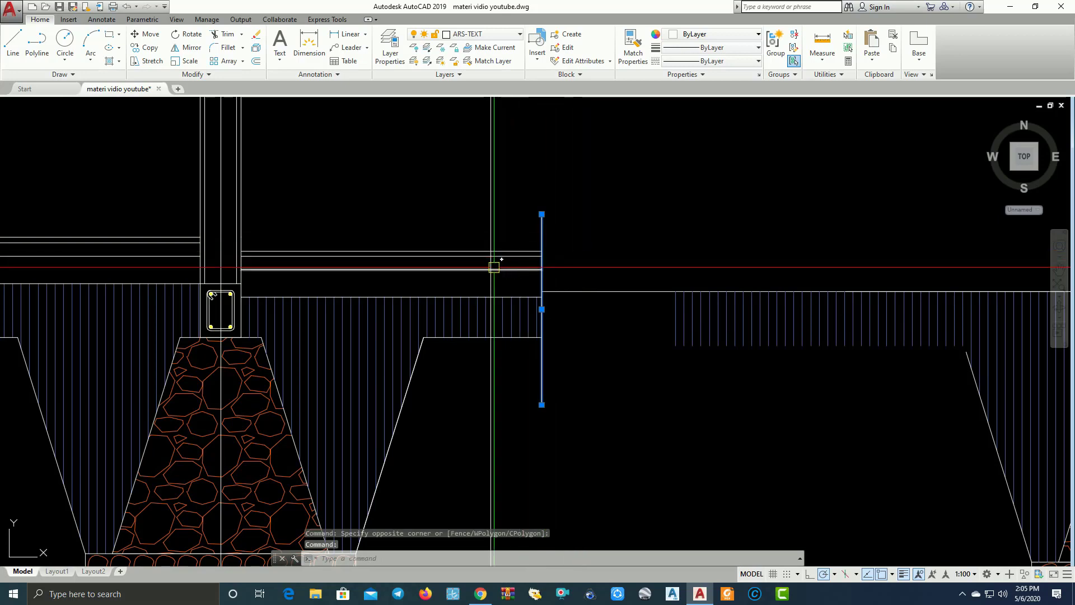
{"action": "key", "text": "Escape"}
{"action": "scroll", "coordinate": [336, 224], "scroll_direction": "down", "scroll_amount": 2}
Copy the four wall lines up above the section.
{"action": "scroll", "coordinate": [325, 204], "scroll_direction": "down", "scroll_amount": 2}
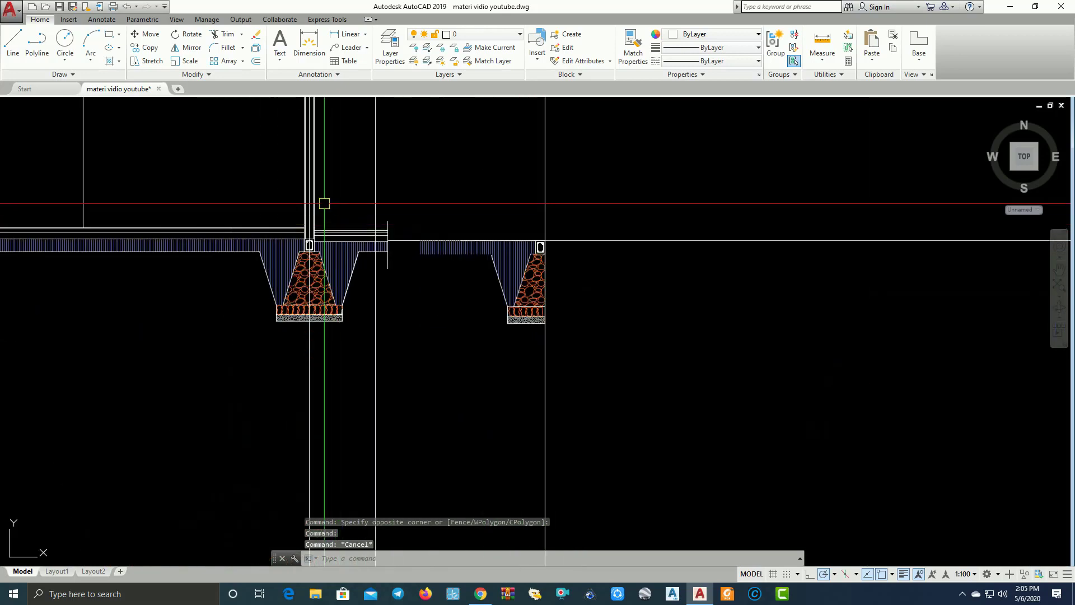
{"action": "scroll", "coordinate": [309, 206], "scroll_direction": "up", "scroll_amount": 3}
{"action": "left_click", "coordinate": [294, 209]}
{"action": "left_click", "coordinate": [276, 208]}
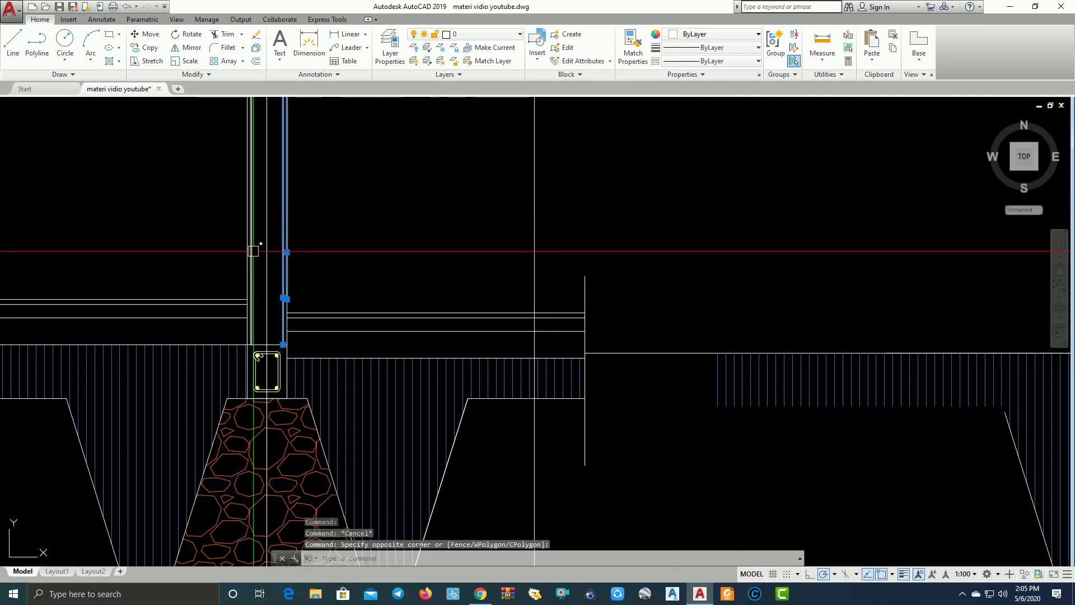
{"action": "left_click", "coordinate": [242, 251]}
{"action": "left_click", "coordinate": [291, 253]}
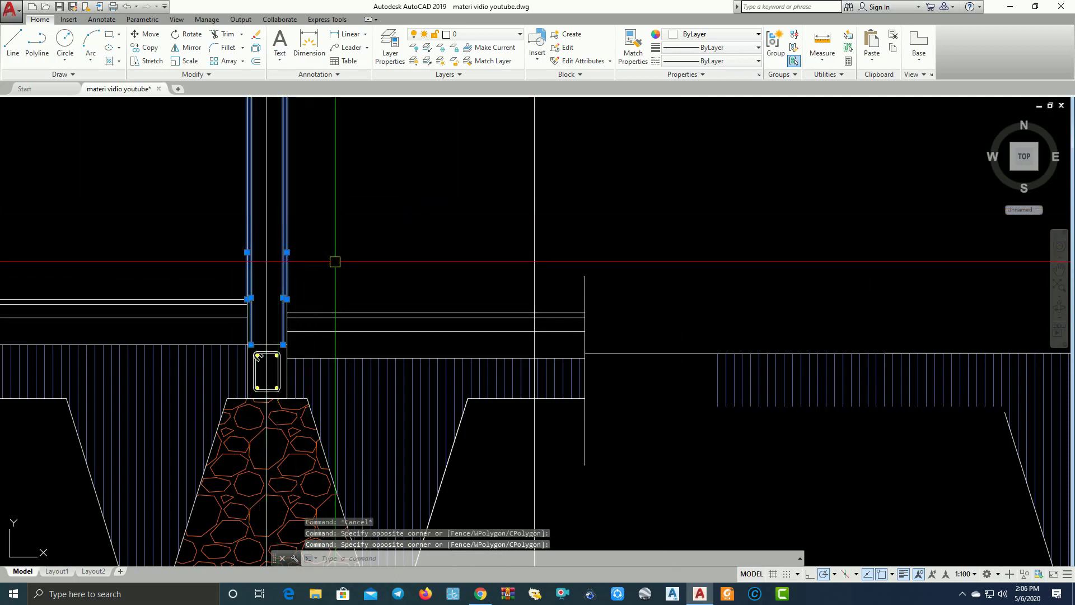
{"action": "type", "text": "co"}
{"action": "key", "text": "Return"}
{"action": "left_click", "coordinate": [286, 253]}
{"action": "scroll", "coordinate": [336, 235], "scroll_direction": "down", "scroll_amount": 3}
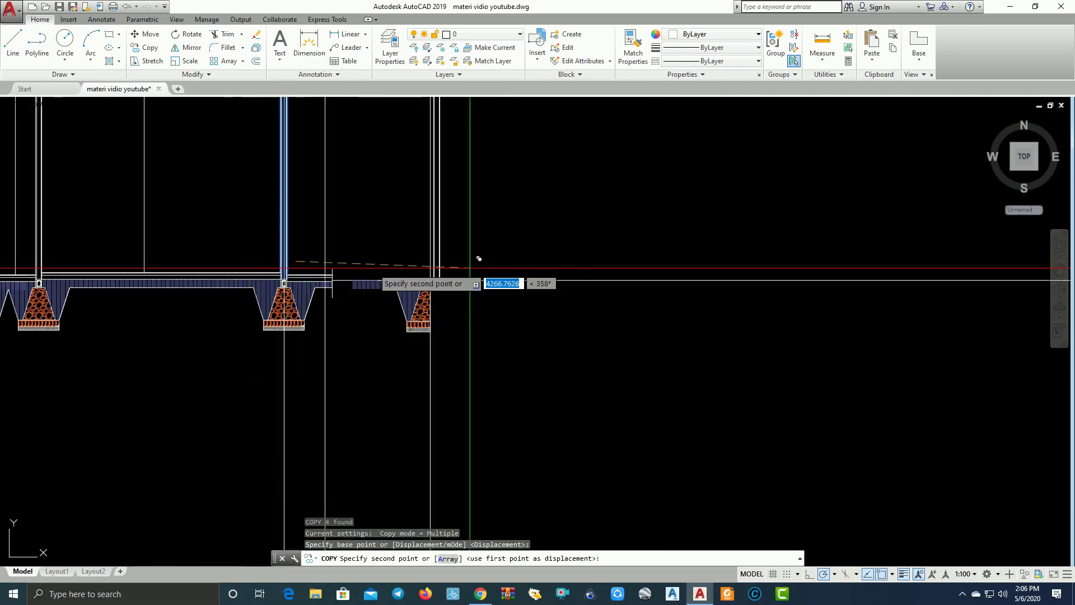
{"action": "scroll", "coordinate": [504, 218], "scroll_direction": "up", "scroll_amount": 4}
{"action": "scroll", "coordinate": [504, 218], "scroll_direction": "down", "scroll_amount": 3}
{"action": "scroll", "coordinate": [648, 306], "scroll_direction": "up", "scroll_amount": 3}
{"action": "left_click", "coordinate": [528, 286]}
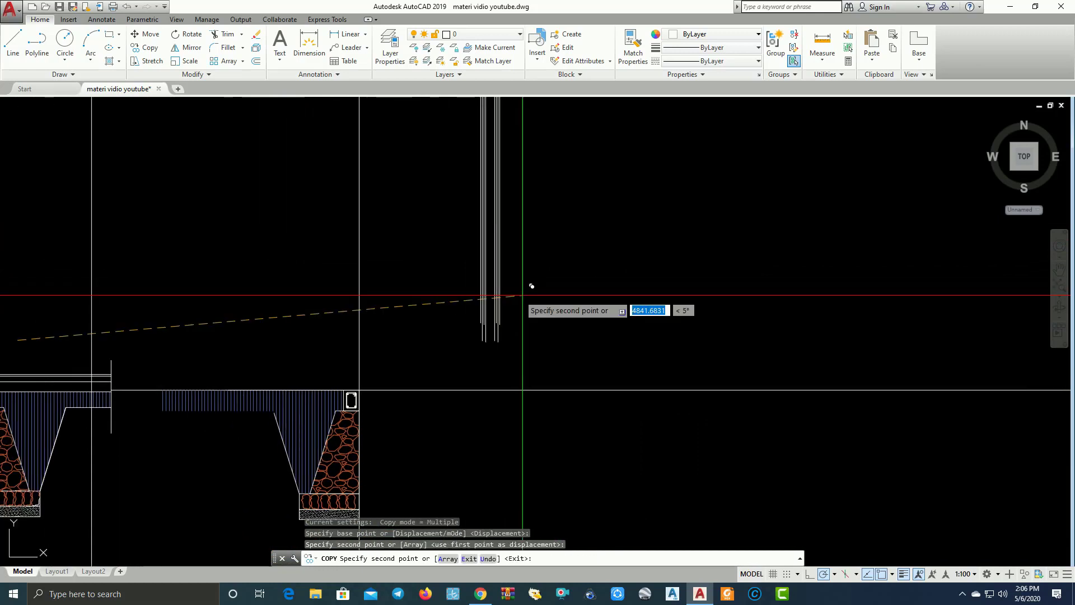
{"action": "key", "text": "Escape"}
{"action": "scroll", "coordinate": [507, 331], "scroll_direction": "up", "scroll_amount": 5}
Draw the 150-wide closing bottom line between the copied wall lines.
{"action": "type", "text": "l"}
{"action": "key", "text": "Return"}
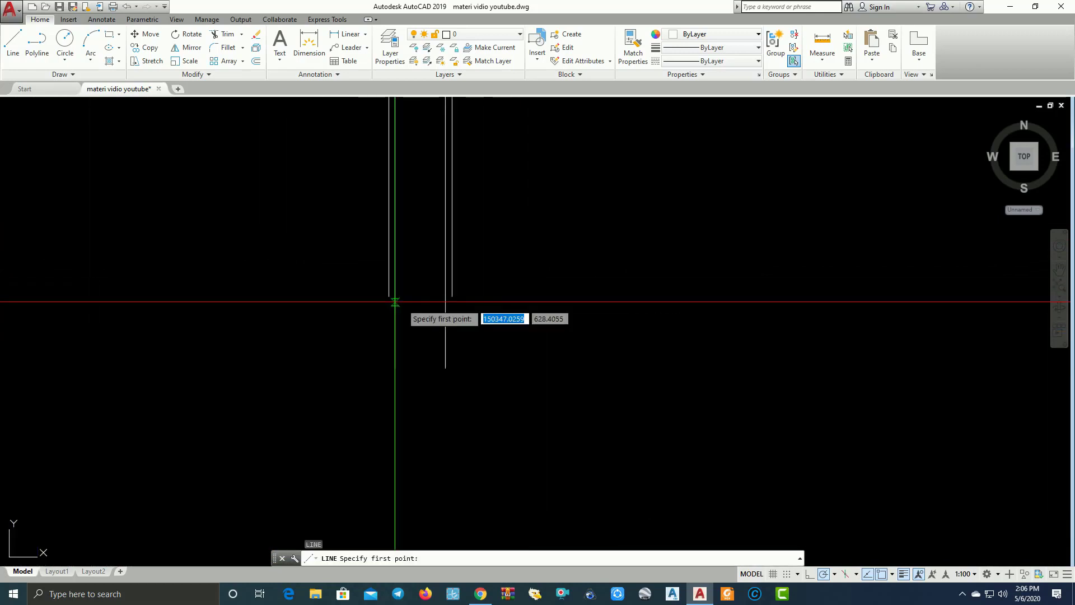
{"action": "left_click", "coordinate": [389, 295]}
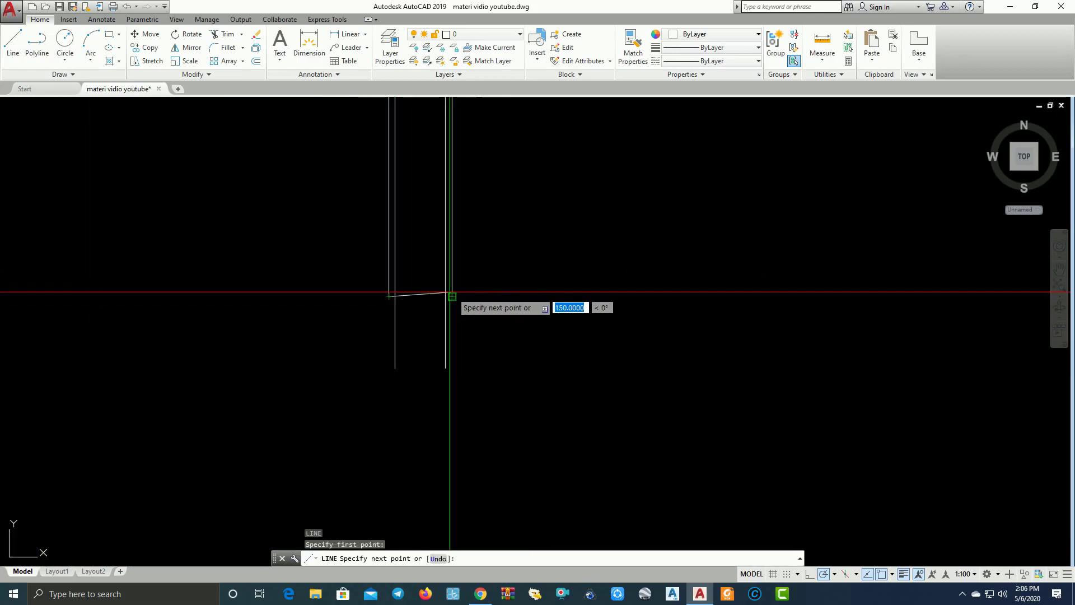
{"action": "left_click", "coordinate": [452, 295]}
{"action": "key", "text": "Return"}
{"action": "scroll", "coordinate": [499, 314], "scroll_direction": "down", "scroll_amount": 2}
{"action": "middle_click_drag", "start_coordinate": [498, 314], "coordinate": [600, 324]}
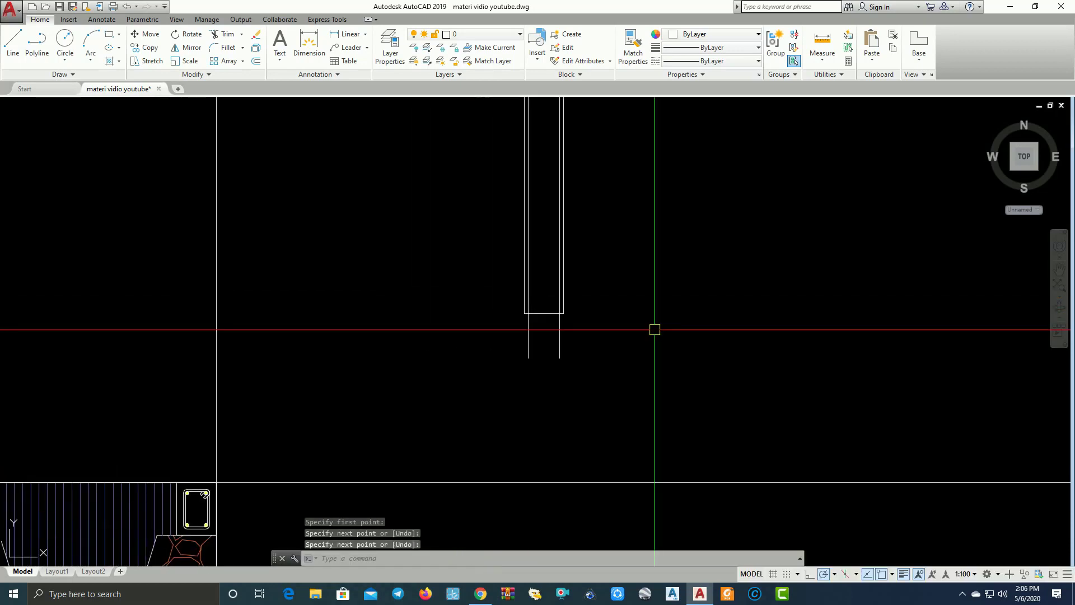
Trim off the two wall-line stubs below the new rectangle.
{"action": "type", "text": "tr"}
{"action": "key", "text": "Return"}
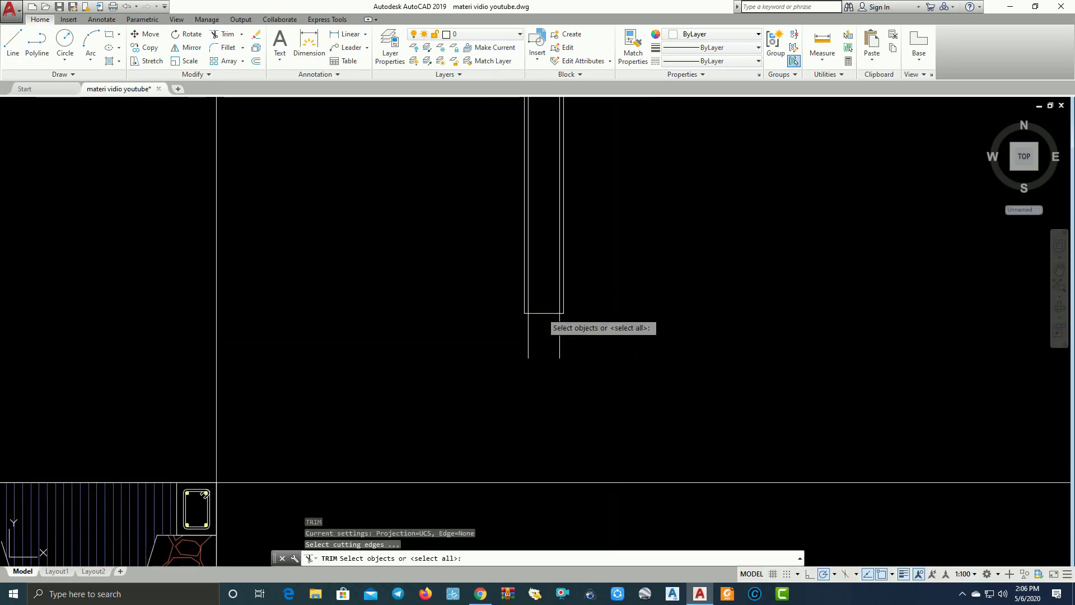
{"action": "left_click", "coordinate": [580, 343]}
{"action": "left_click", "coordinate": [494, 338]}
{"action": "scroll", "coordinate": [583, 348], "scroll_direction": "down", "scroll_amount": 3}
{"action": "middle_click_drag", "start_coordinate": [583, 348], "coordinate": [725, 319]}
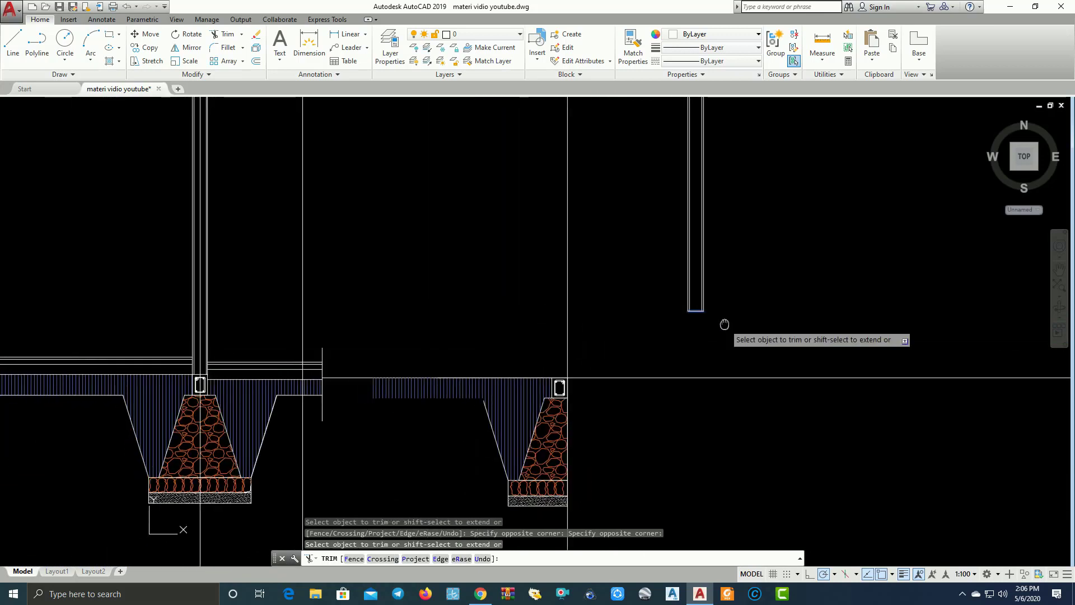
{"action": "key", "text": "Escape"}
{"action": "scroll", "coordinate": [696, 339], "scroll_direction": "up", "scroll_amount": 2}
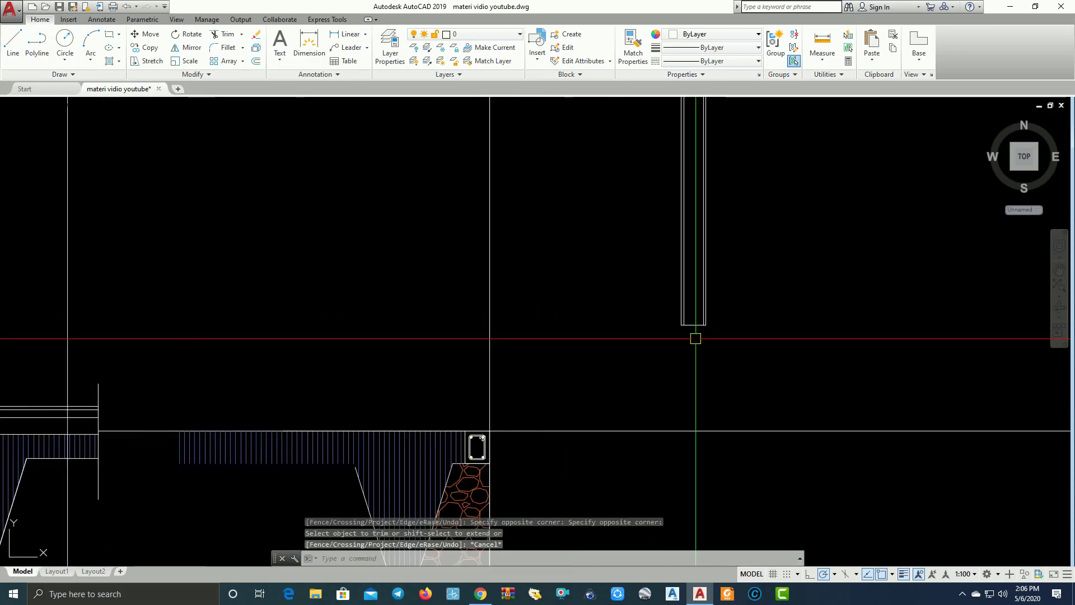
{"action": "middle_click_drag", "start_coordinate": [705, 342], "coordinate": [730, 333]}
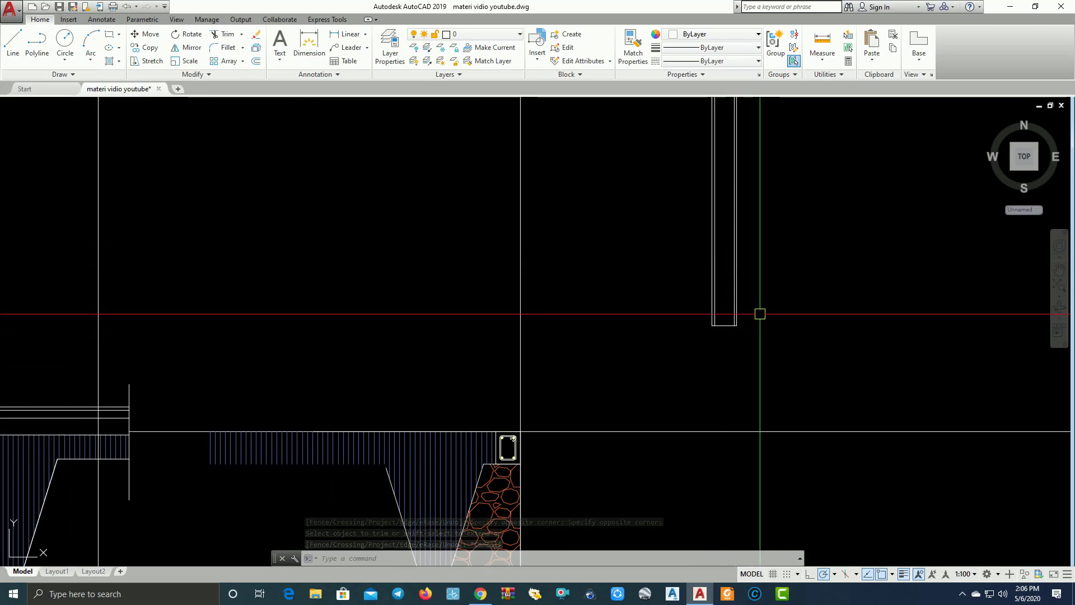
Offset the rectangle's bottom edge 400 units upward.
{"action": "type", "text": "o"}
{"action": "key", "text": "Return"}
{"action": "type", "text": "4"}
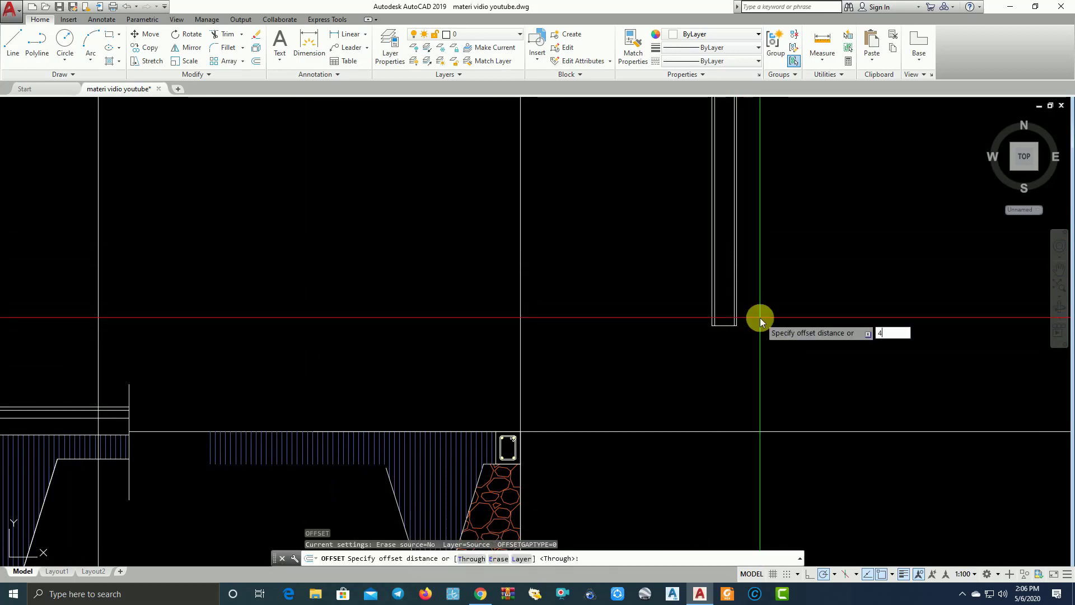
{"action": "type", "text": "00"}
{"action": "key", "text": "Return"}
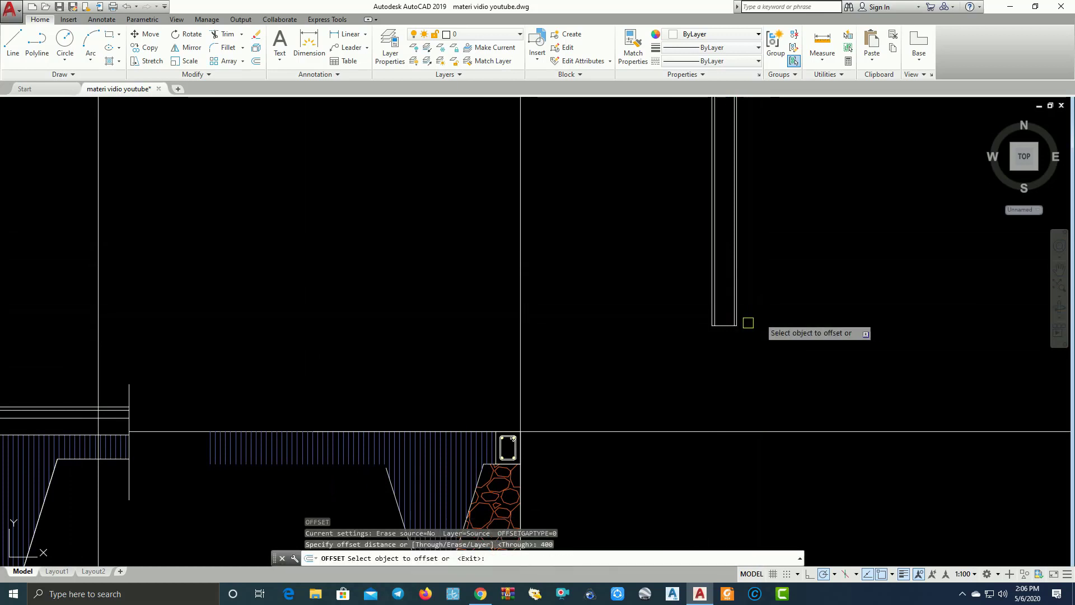
{"action": "scroll", "coordinate": [760, 318], "scroll_direction": "up", "scroll_amount": 2}
{"action": "left_click", "coordinate": [716, 327]}
{"action": "left_click", "coordinate": [707, 294]}
{"action": "key", "text": "Escape"}
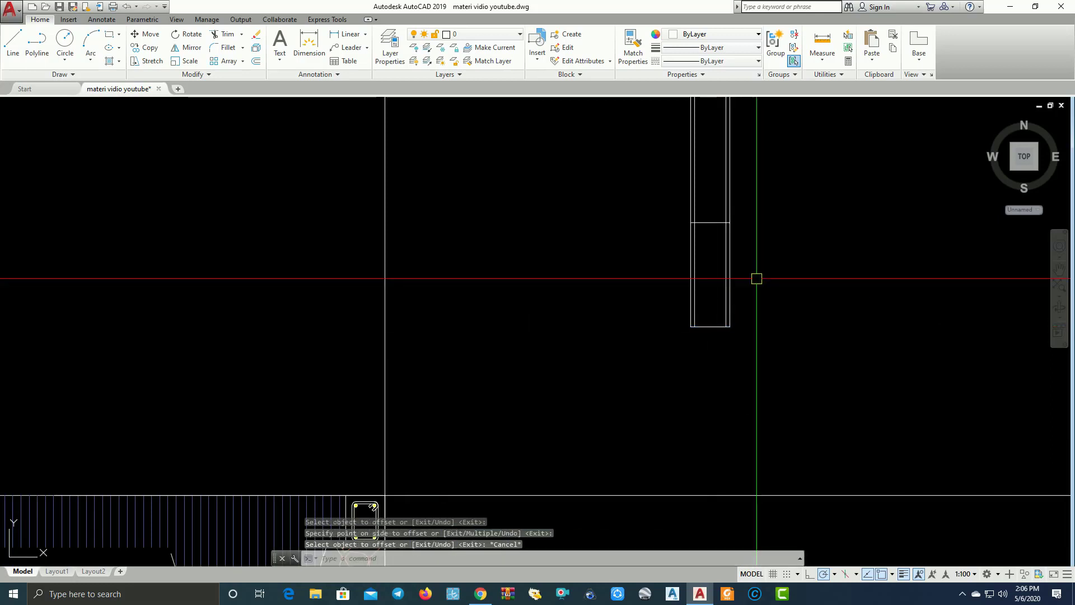
Trim the wall lines above the 400 offset line.
{"action": "type", "text": "r"}
{"action": "key", "text": "Return"}
{"action": "left_click", "coordinate": [720, 222]}
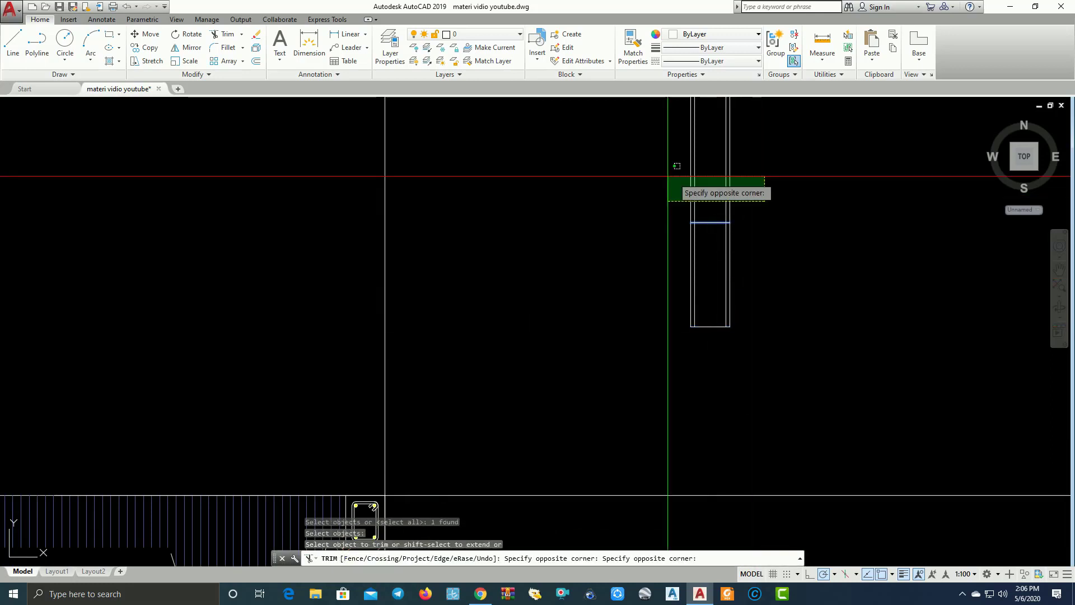
{"action": "scroll", "coordinate": [711, 196], "scroll_direction": "down", "scroll_amount": 5}
{"action": "left_click", "coordinate": [703, 242]}
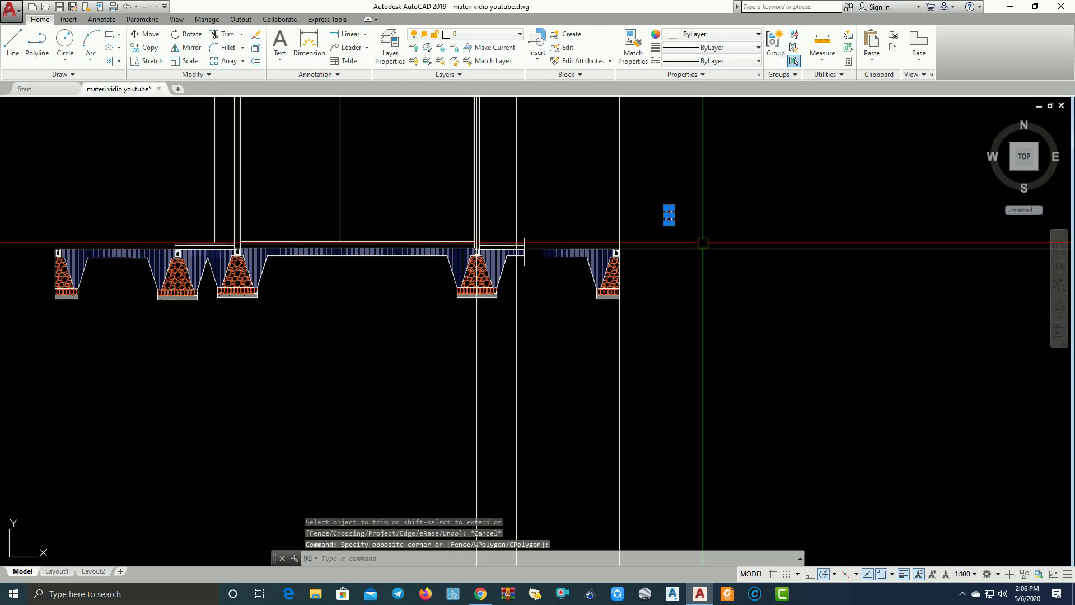
Move the small rectangle to the end of the floor slab.
{"action": "scroll", "coordinate": [678, 230], "scroll_direction": "up", "scroll_amount": 5}
{"action": "type", "text": "m"}
{"action": "key", "text": "Return"}
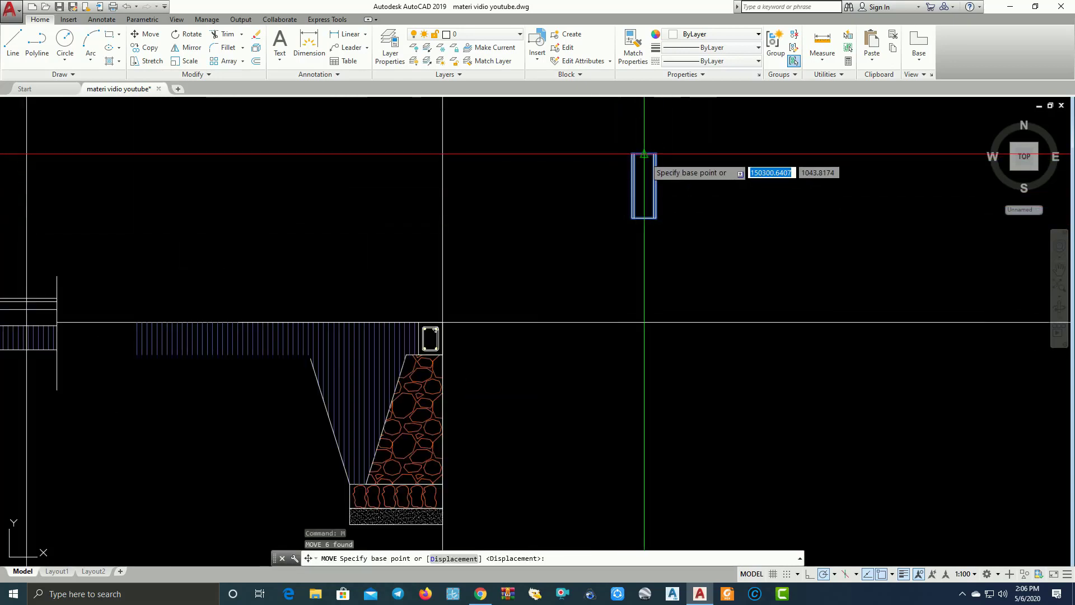
{"action": "left_click", "coordinate": [644, 154]}
{"action": "scroll", "coordinate": [504, 258], "scroll_direction": "down", "scroll_amount": 3}
{"action": "scroll", "coordinate": [548, 247], "scroll_direction": "up", "scroll_amount": 3}
{"action": "middle_click_drag", "start_coordinate": [325, 275], "coordinate": [425, 269]}
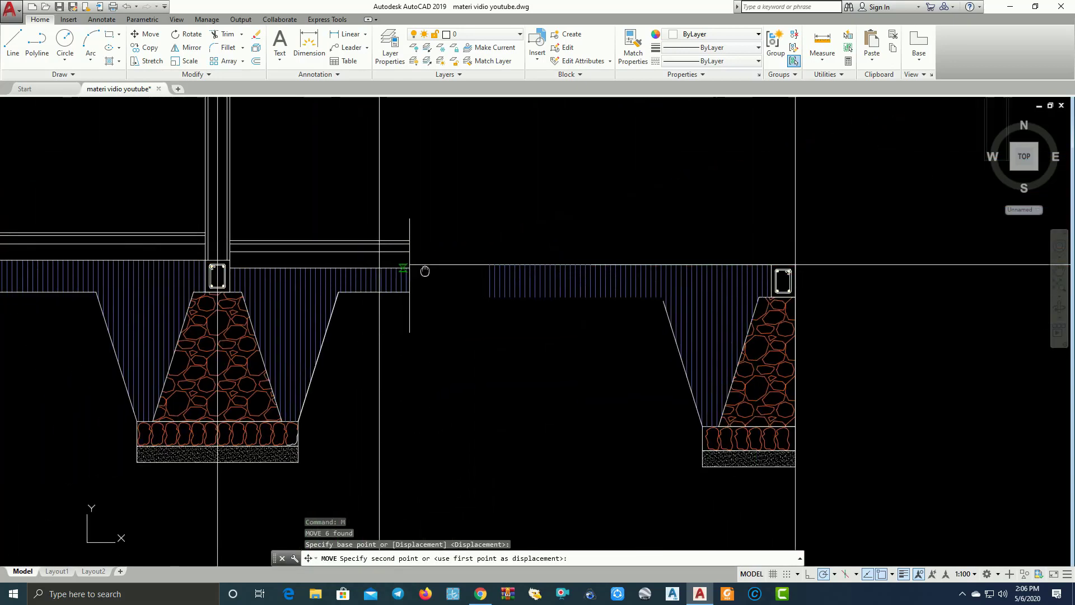
{"action": "scroll", "coordinate": [439, 252], "scroll_direction": "up", "scroll_amount": 2}
{"action": "scroll", "coordinate": [433, 245], "scroll_direction": "up", "scroll_amount": 1}
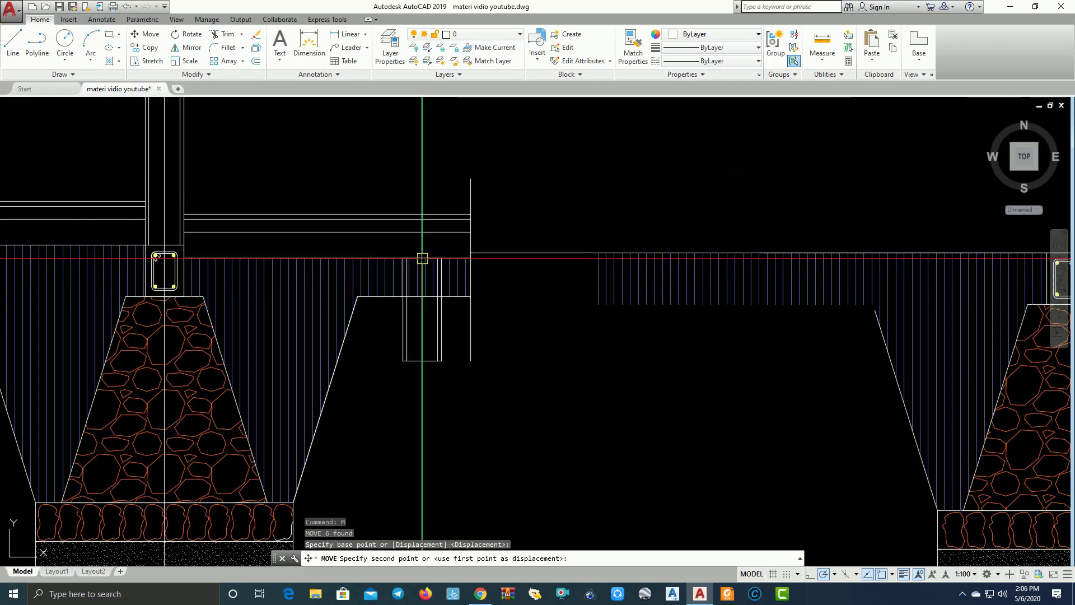
{"action": "left_click", "coordinate": [423, 258]}
Erase the vertical line at the slab end.
{"action": "left_click", "coordinate": [465, 236]}
{"action": "left_click", "coordinate": [484, 248]}
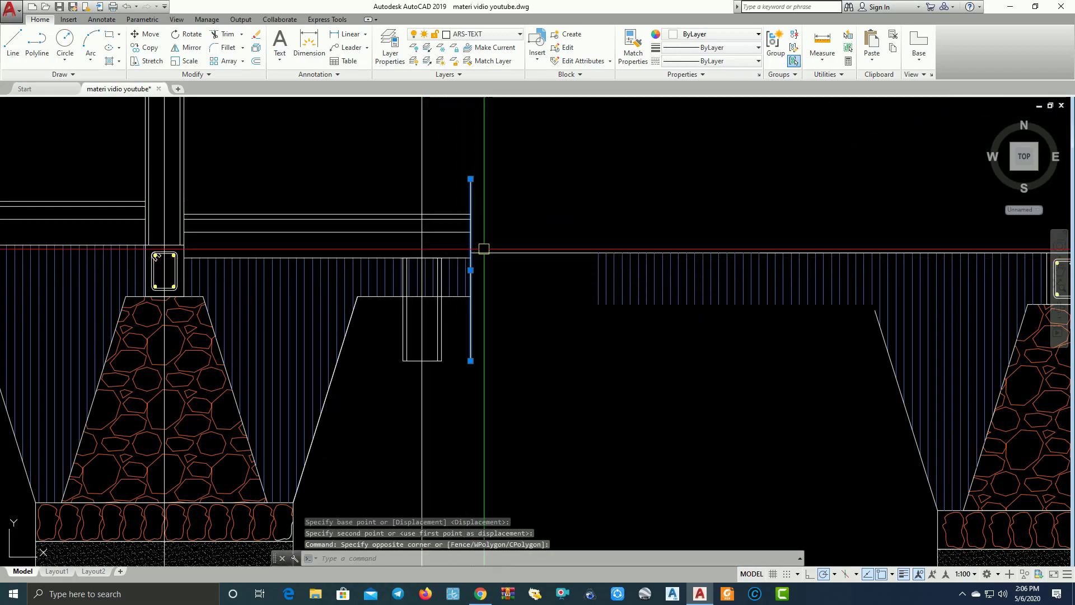
{"action": "key", "text": "Escape"}
{"action": "left_click", "coordinate": [441, 258]}
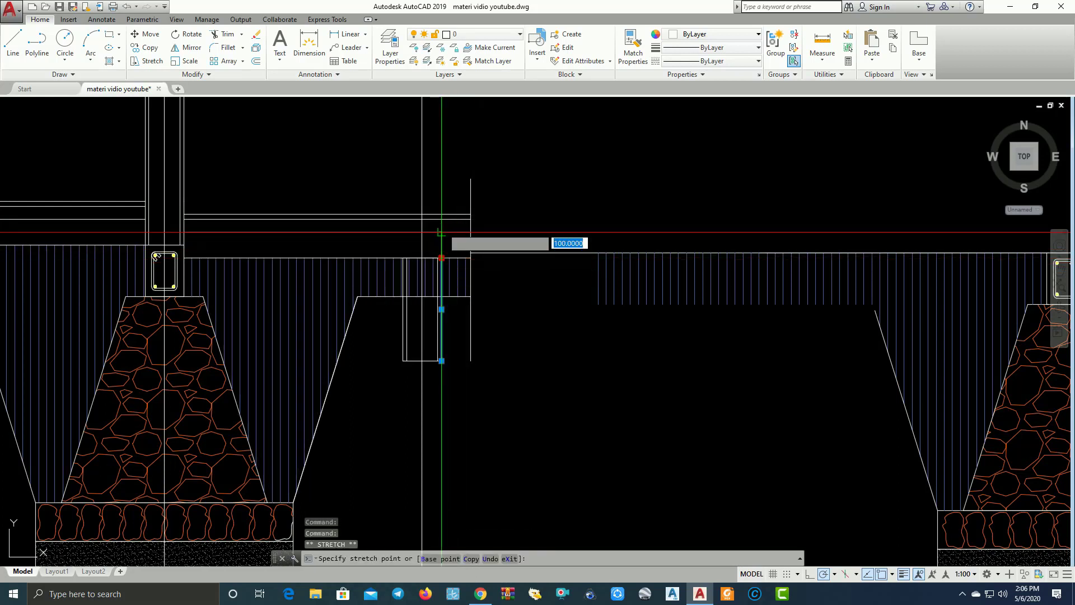
{"action": "left_click", "coordinate": [479, 204]}
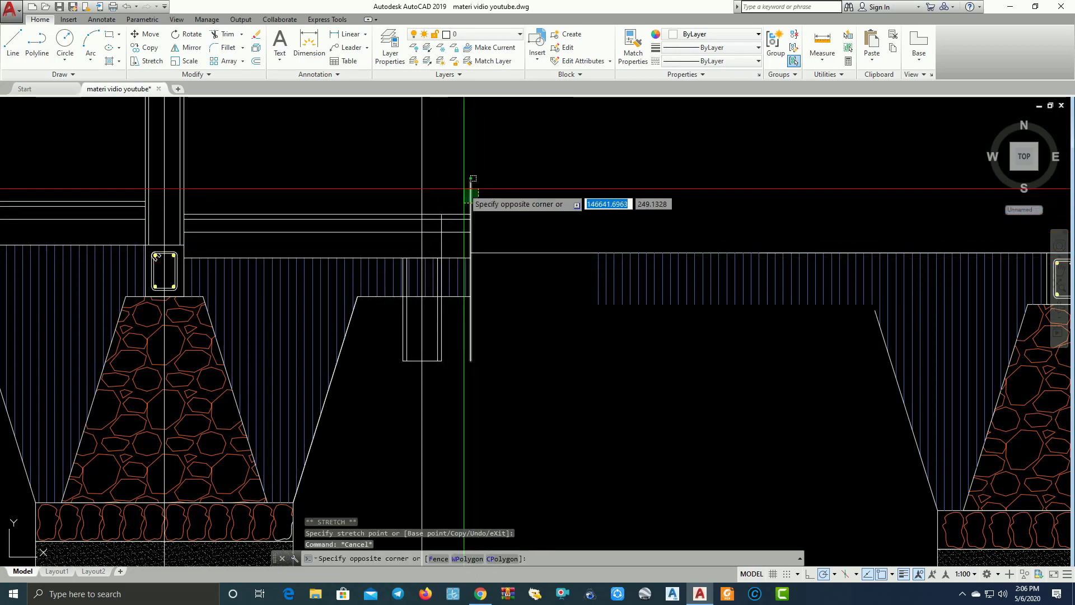
{"action": "type", "text": "E"}
{"action": "key", "text": "Return"}
Trim the upper floor and slab lines back to the wall line.
{"action": "scroll", "coordinate": [475, 273], "scroll_direction": "up", "scroll_amount": 3}
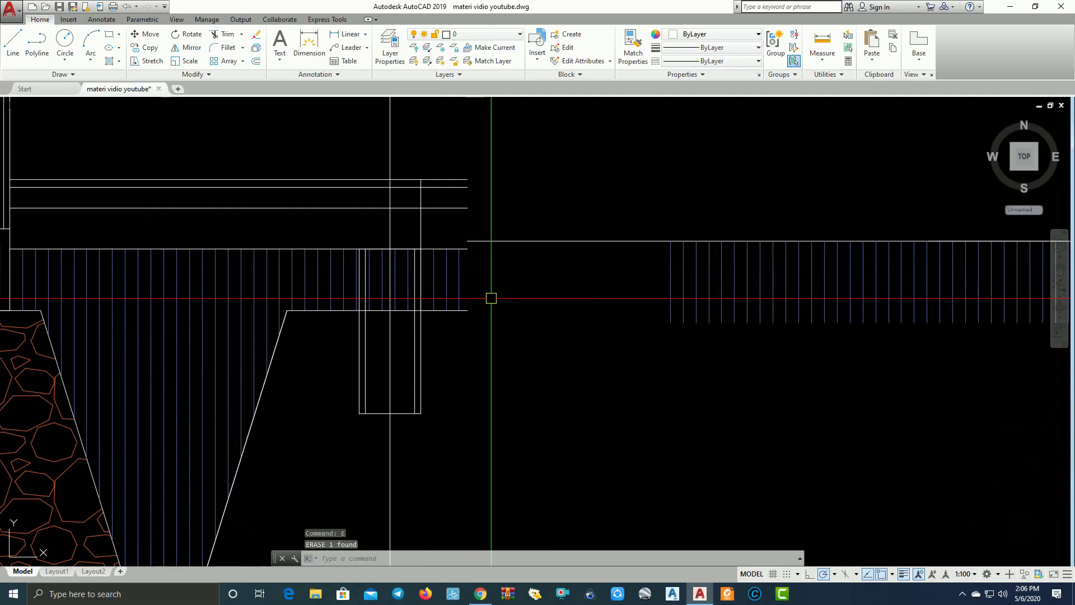
{"action": "key", "text": "Return"}
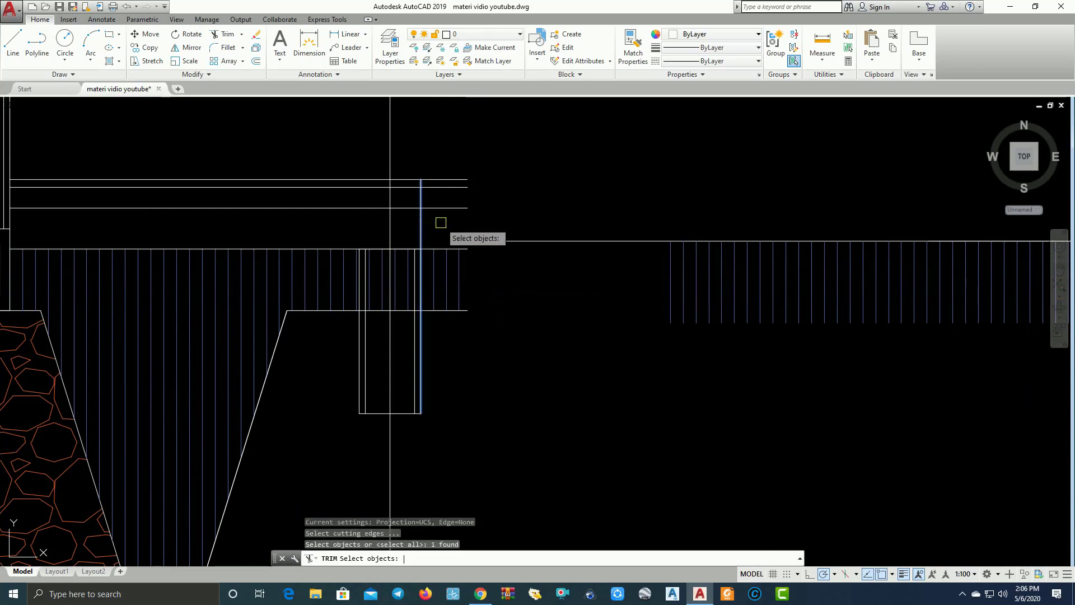
{"action": "key", "text": "Return"}
{"action": "left_click", "coordinate": [455, 229]}
{"action": "left_click", "coordinate": [440, 163]}
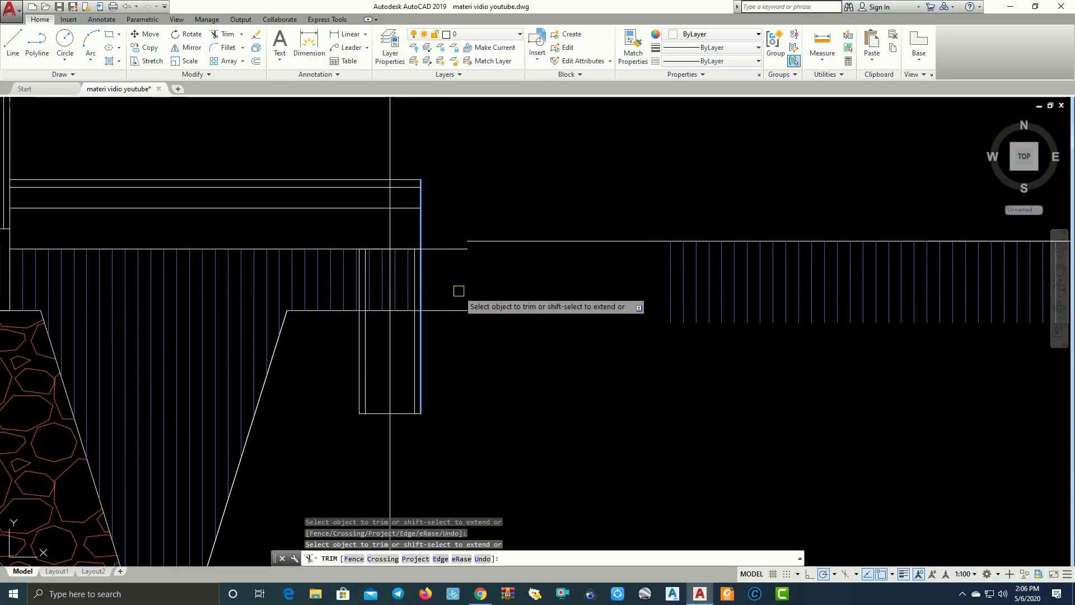
{"action": "left_click", "coordinate": [459, 290]}
{"action": "left_click", "coordinate": [456, 327]}
{"action": "left_click", "coordinate": [460, 295]}
{"action": "left_click", "coordinate": [446, 233]}
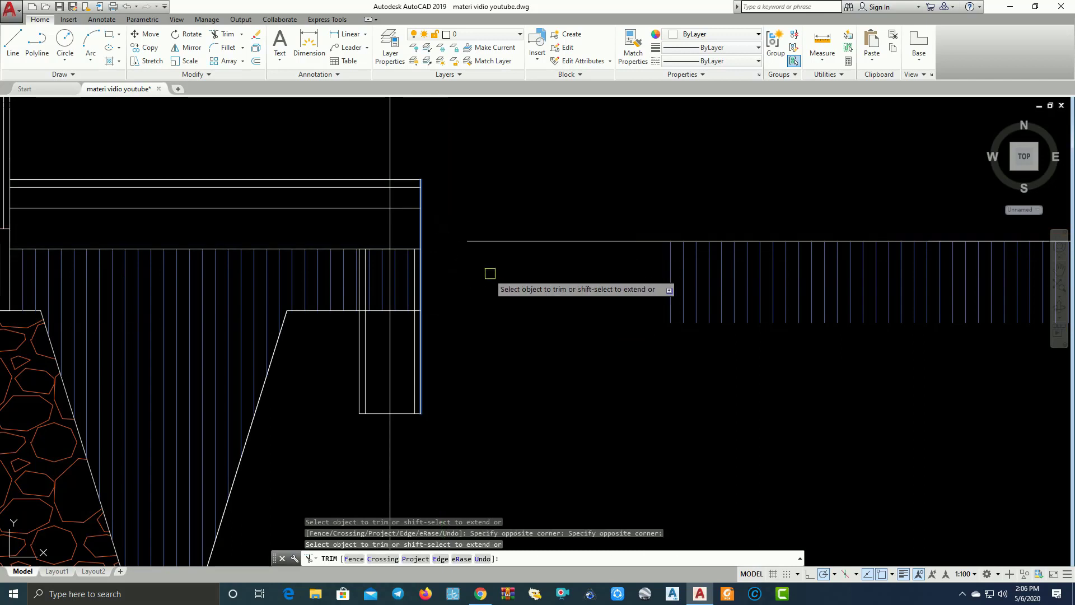
{"action": "key", "text": "Escape"}
Stretch the long horizontal ground line's left end to the wall stub.
{"action": "left_click", "coordinate": [504, 247]}
{"action": "left_click", "coordinate": [463, 235]}
{"action": "left_click", "coordinate": [468, 241]}
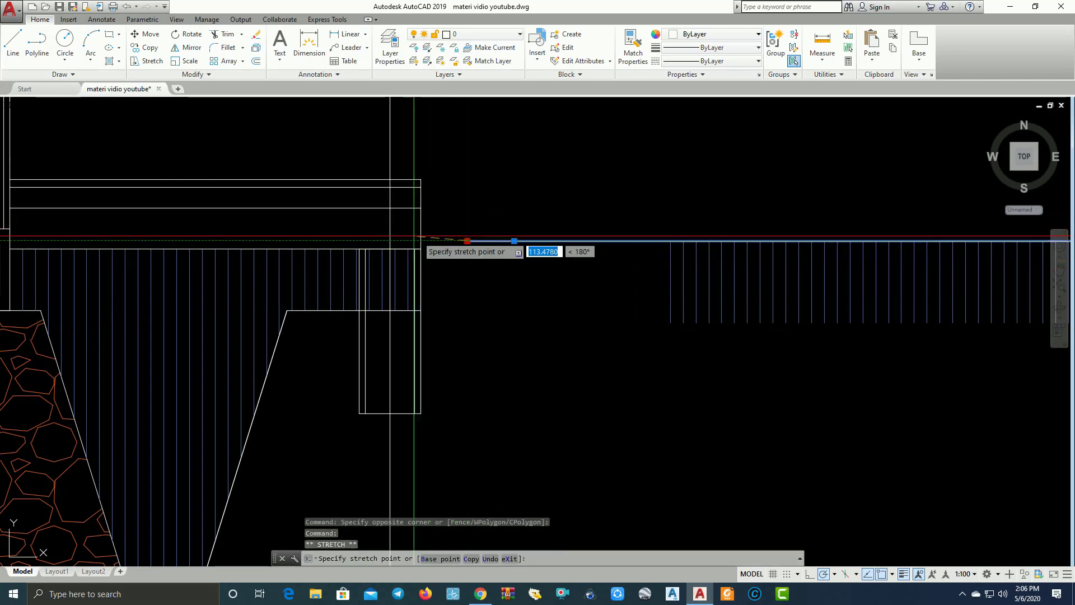
{"action": "left_click", "coordinate": [420, 234]}
{"action": "key", "text": "Escape"}
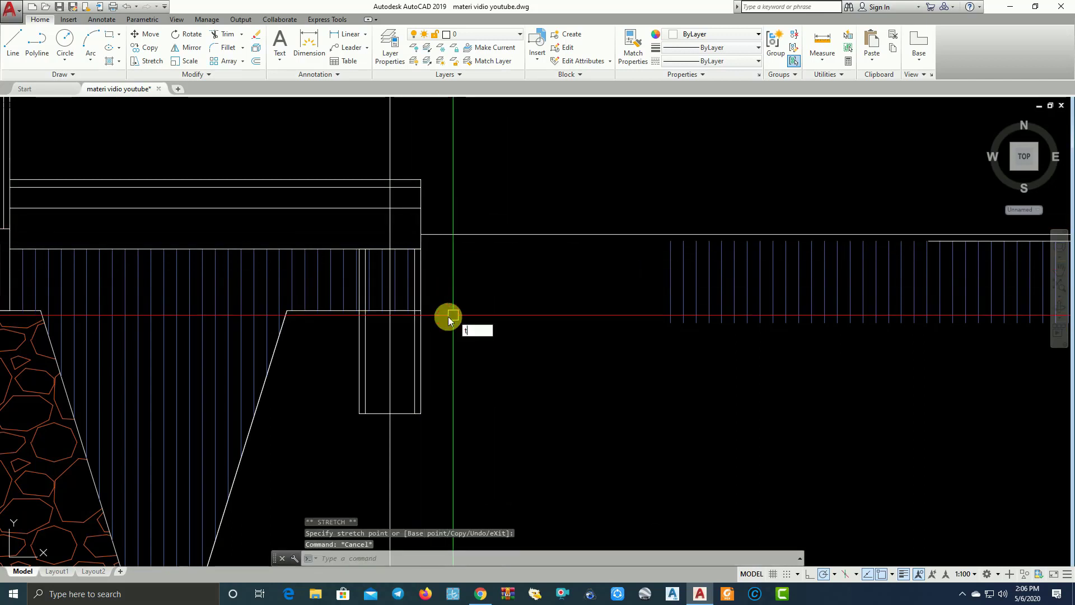
Trim the hatch lines inside the wall stub and select the stray vertical line.
{"action": "type", "text": "r"}
{"action": "key", "text": "Return"}
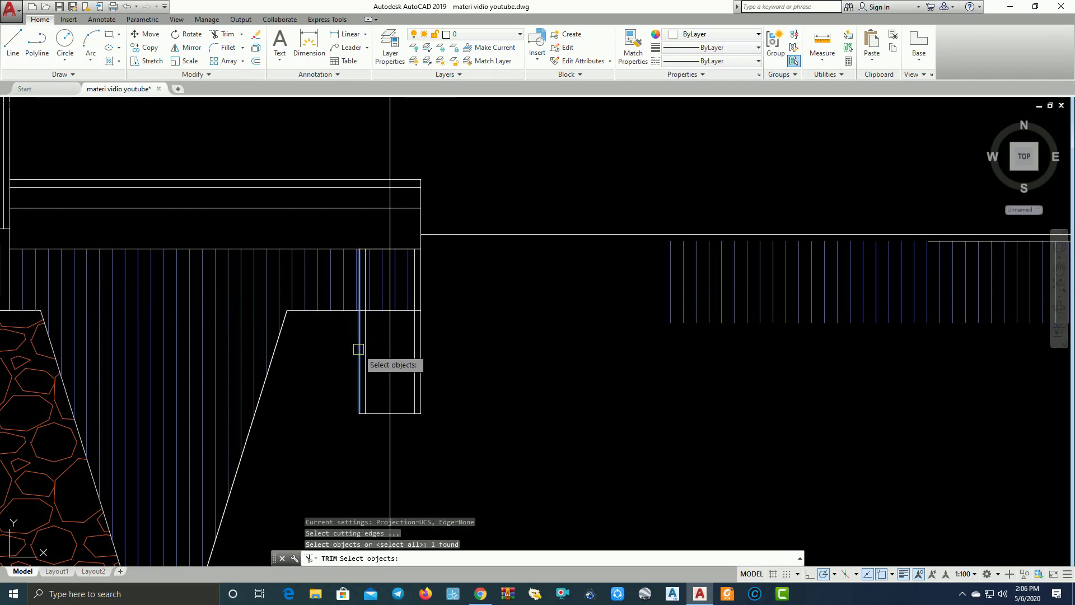
{"action": "key", "text": "Return"}
{"action": "scroll", "coordinate": [467, 291], "scroll_direction": "down", "scroll_amount": 2}
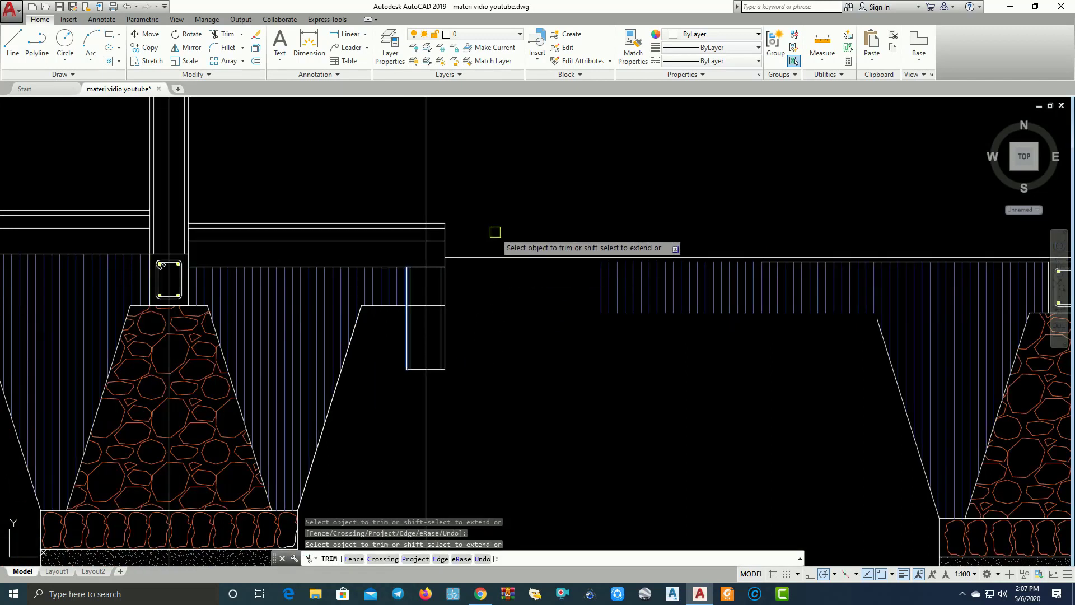
{"action": "key", "text": "Escape"}
{"action": "left_click", "coordinate": [426, 163]}
{"action": "left_click", "coordinate": [455, 183]}
Erase the selected stray vertical line.
{"action": "type", "text": "e"}
{"action": "key", "text": "Return"}
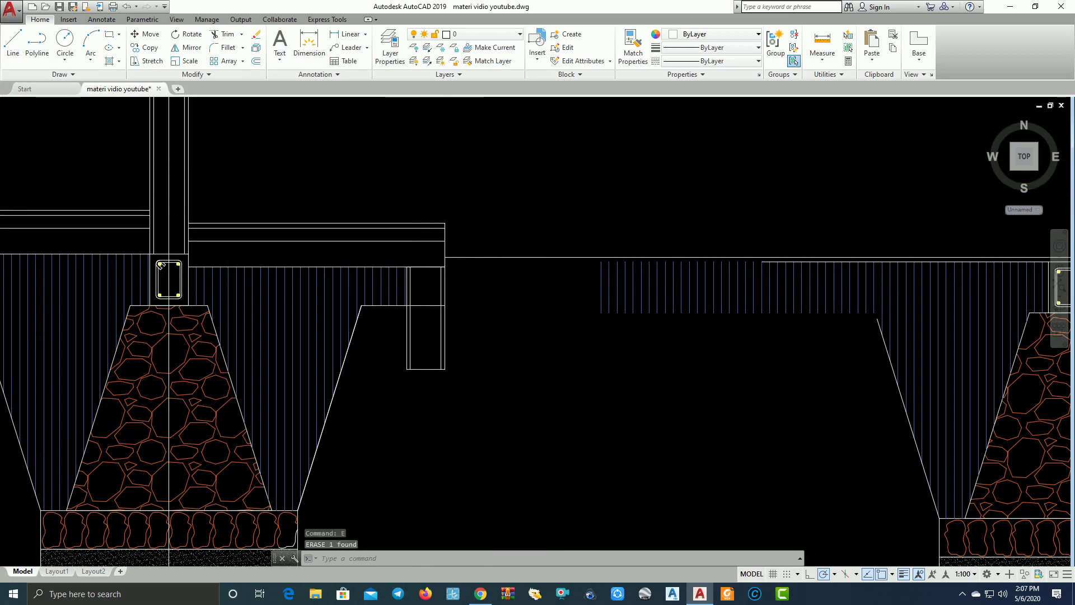
{"action": "scroll", "coordinate": [576, 272], "scroll_direction": "down", "scroll_amount": 3}
{"action": "scroll", "coordinate": [637, 240], "scroll_direction": "up", "scroll_amount": 2}
{"action": "scroll", "coordinate": [470, 255], "scroll_direction": "up", "scroll_amount": 1}
Erase the long horizontal line above the backfill hatch.
{"action": "left_click", "coordinate": [823, 246]}
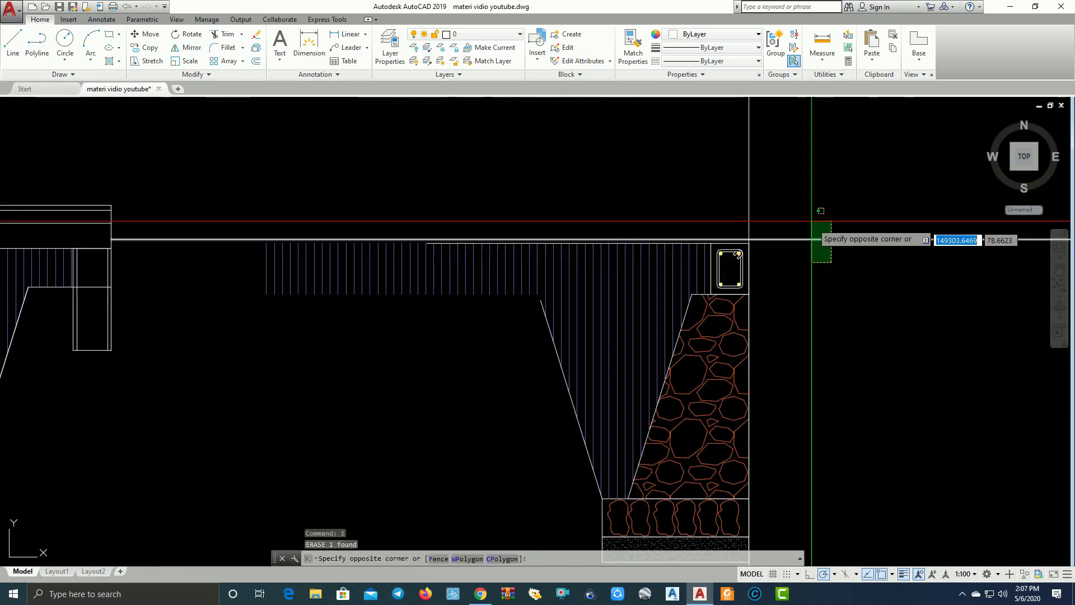
{"action": "left_click", "coordinate": [800, 233]}
{"action": "key", "text": "Escape"}
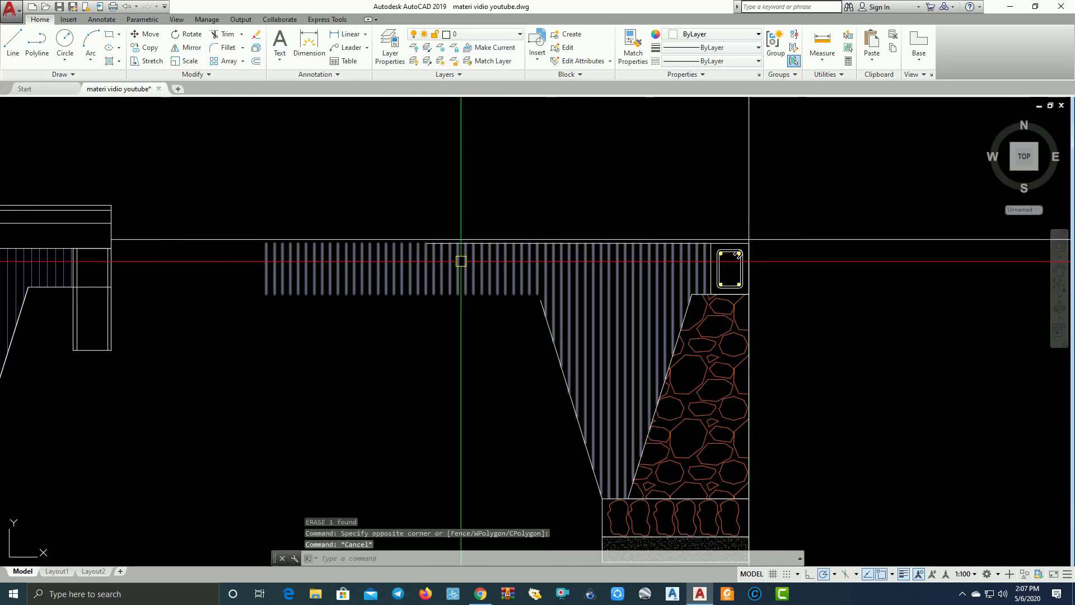
{"action": "scroll", "coordinate": [456, 260], "scroll_direction": "up", "scroll_amount": 3}
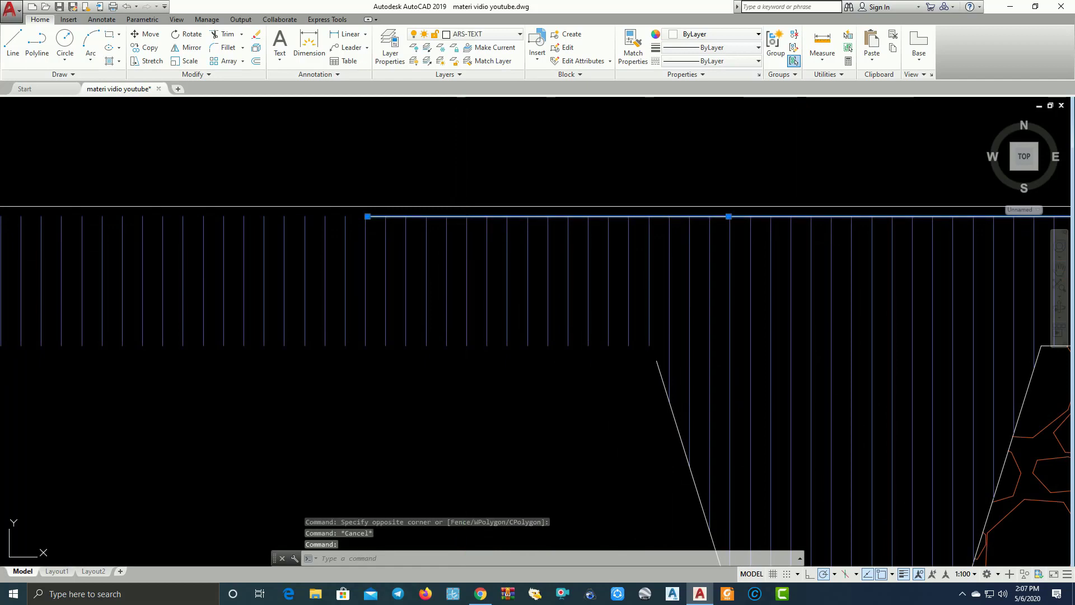
{"action": "type", "text": "e"}
{"action": "key", "text": "Return"}
{"action": "scroll", "coordinate": [430, 269], "scroll_direction": "down", "scroll_amount": 3}
{"action": "scroll", "coordinate": [512, 280], "scroll_direction": "down", "scroll_amount": 2}
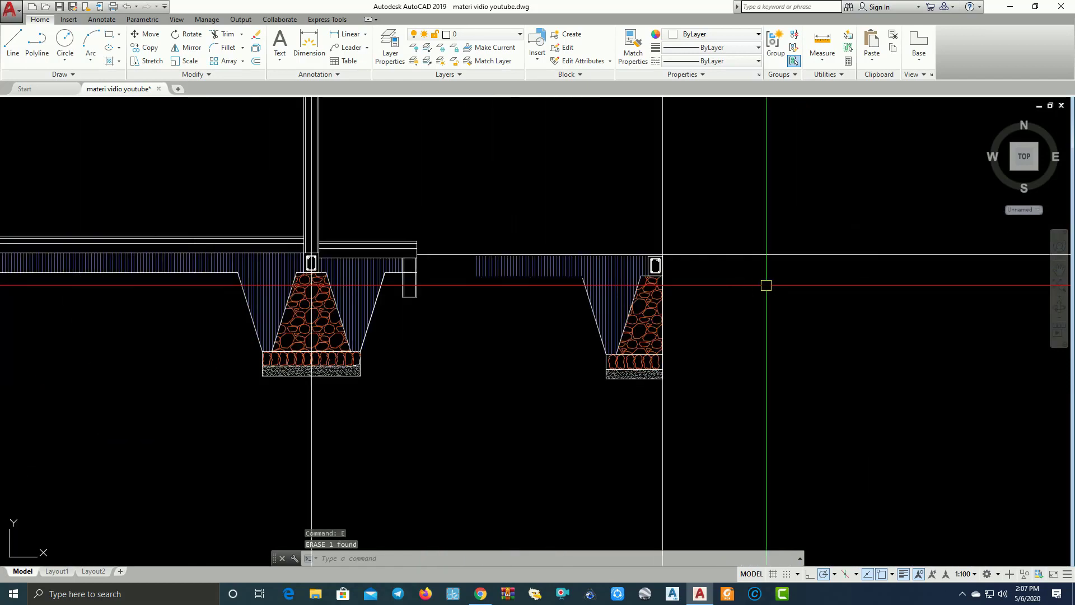
{"action": "type", "text": "tr"}
Trim the line running past the right footing at its vertical edge.
{"action": "key", "text": "Return"}
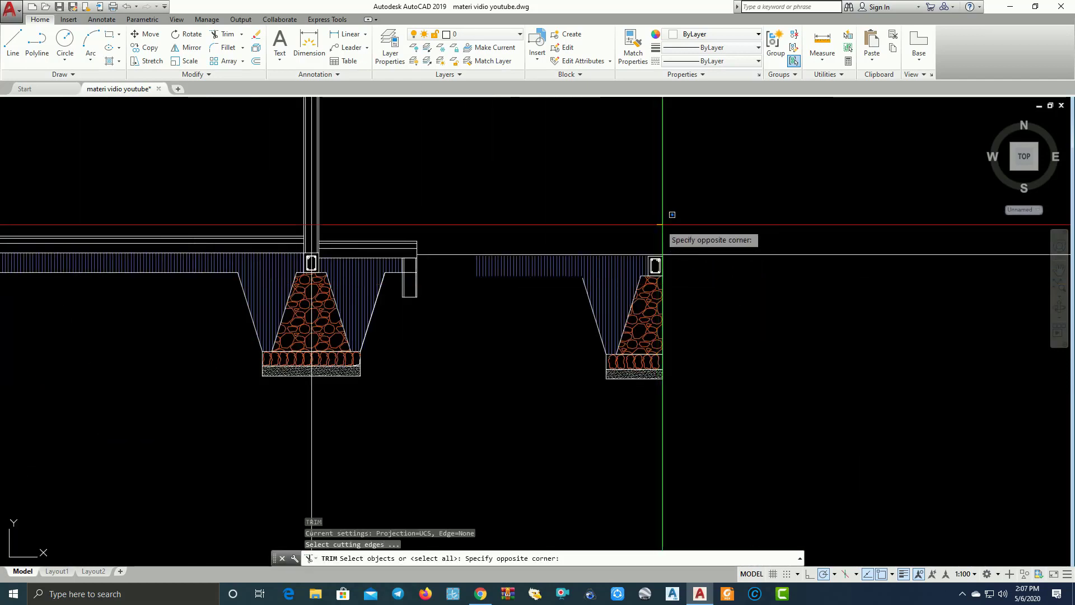
{"action": "left_click", "coordinate": [675, 229]}
{"action": "key", "text": "Return"}
{"action": "left_click", "coordinate": [769, 289]}
{"action": "left_click", "coordinate": [729, 209]}
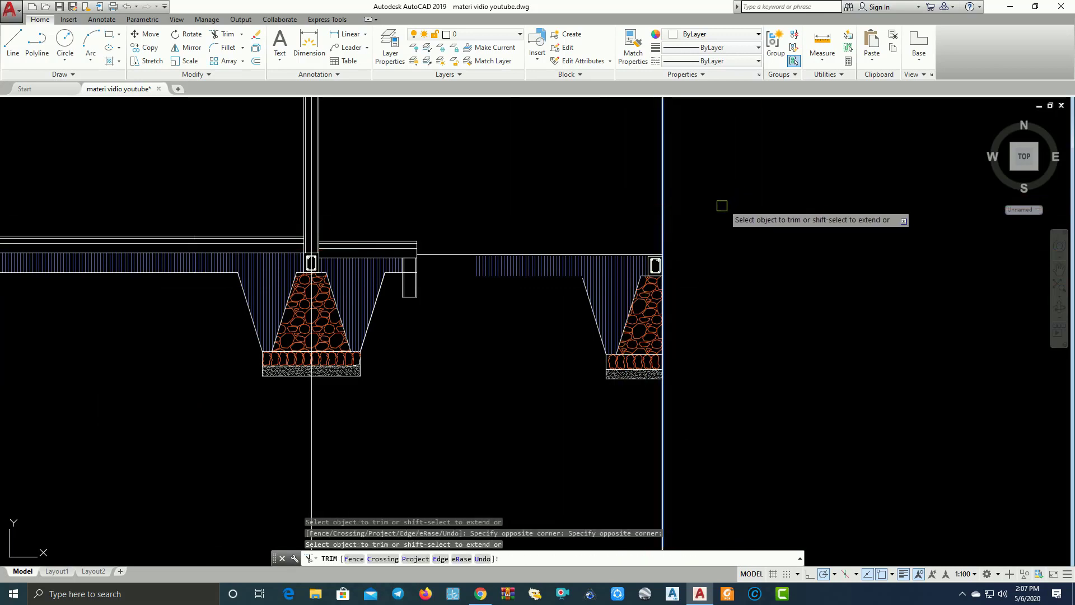
{"action": "key", "text": "Escape"}
Erase the unwanted object near the footings.
{"action": "left_click", "coordinate": [672, 207]}
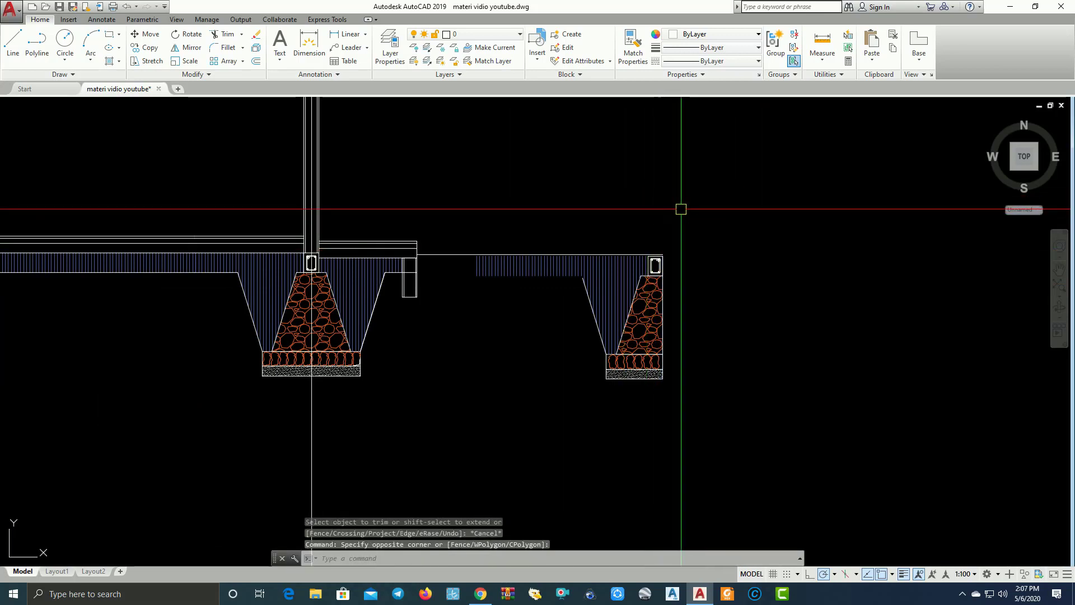
{"action": "left_click", "coordinate": [516, 296]}
{"action": "type", "text": "e"}
{"action": "key", "text": "Return"}
{"action": "scroll", "coordinate": [507, 297], "scroll_direction": "up", "scroll_amount": 3}
Start grip stretches on the backfill hatch and slab underside line, then cancel both.
{"action": "left_click", "coordinate": [471, 247]}
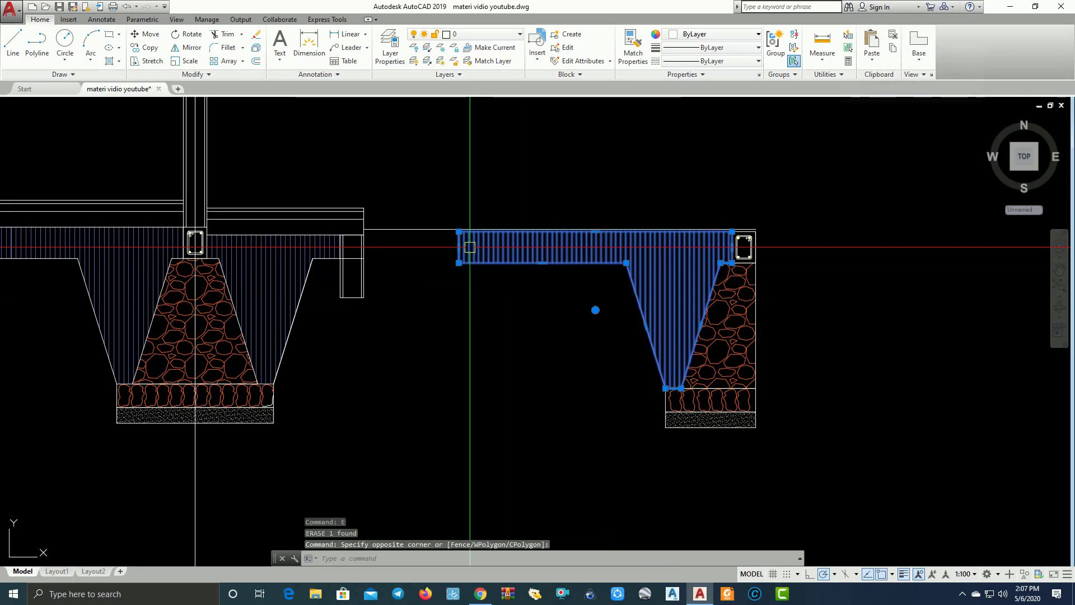
{"action": "left_click", "coordinate": [458, 247]}
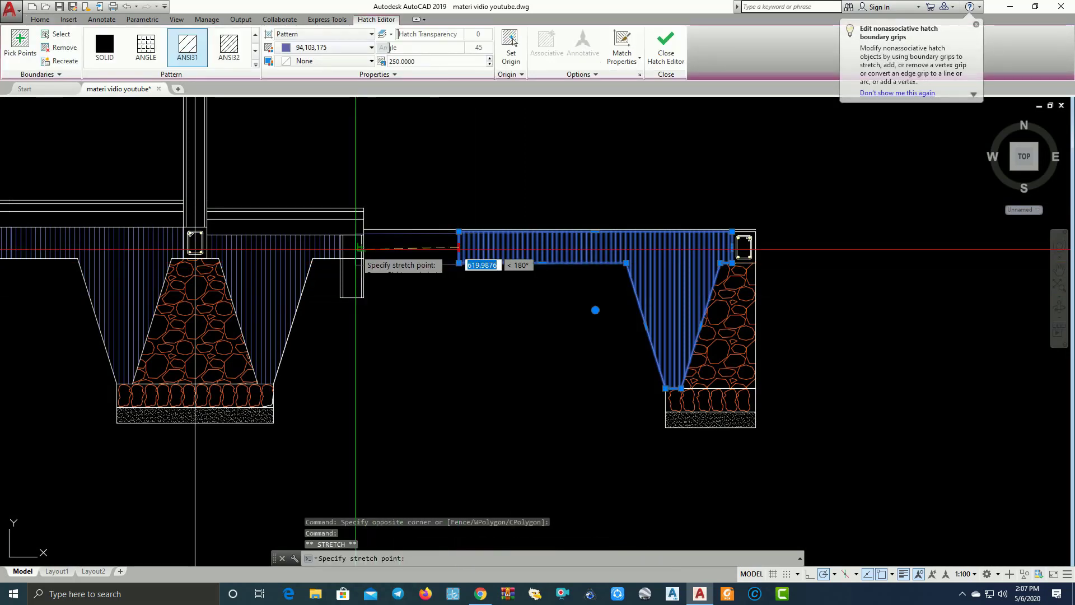
{"action": "key", "text": "Escape"}
{"action": "key", "text": "Escape"}
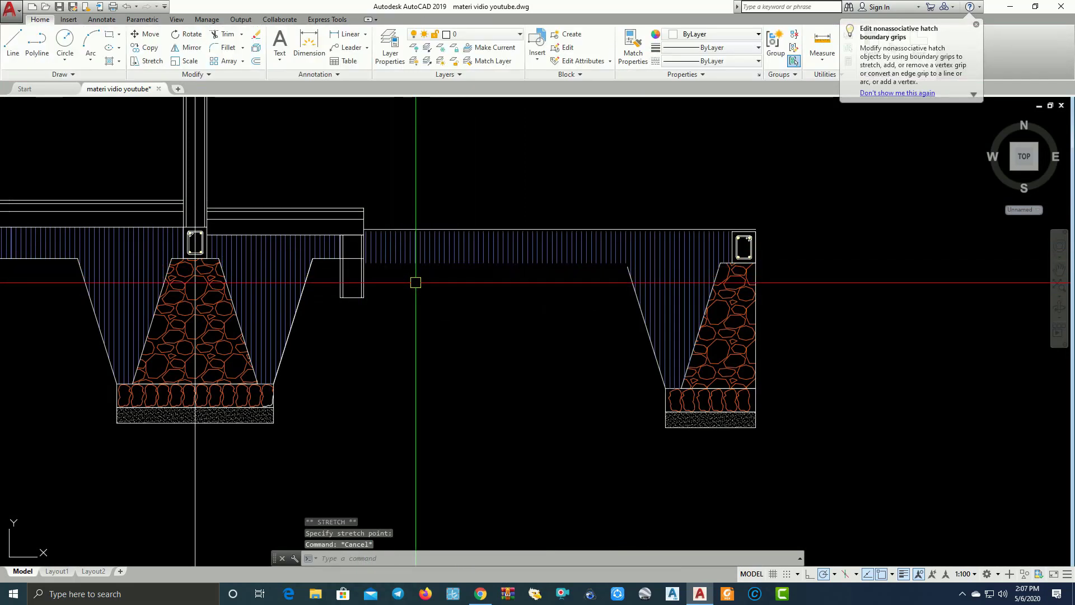
{"action": "scroll", "coordinate": [357, 248], "scroll_direction": "up", "scroll_amount": 2}
{"action": "scroll", "coordinate": [358, 248], "scroll_direction": "up", "scroll_amount": 2}
{"action": "left_click", "coordinate": [357, 248]}
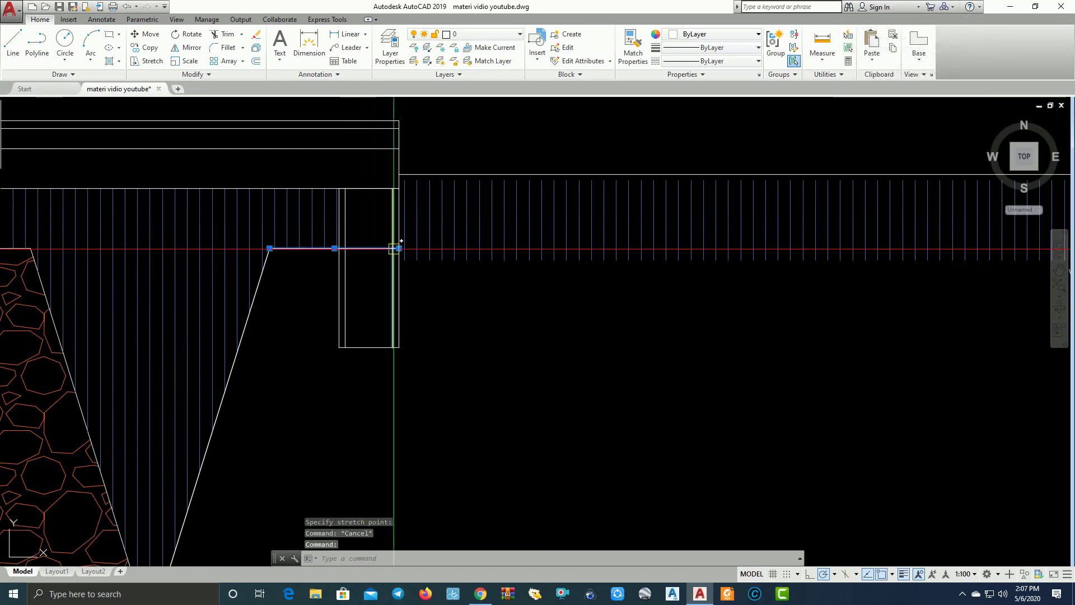
{"action": "left_click", "coordinate": [399, 248]}
{"action": "key", "text": "Escape"}
{"action": "scroll", "coordinate": [446, 295], "scroll_direction": "down", "scroll_amount": 3}
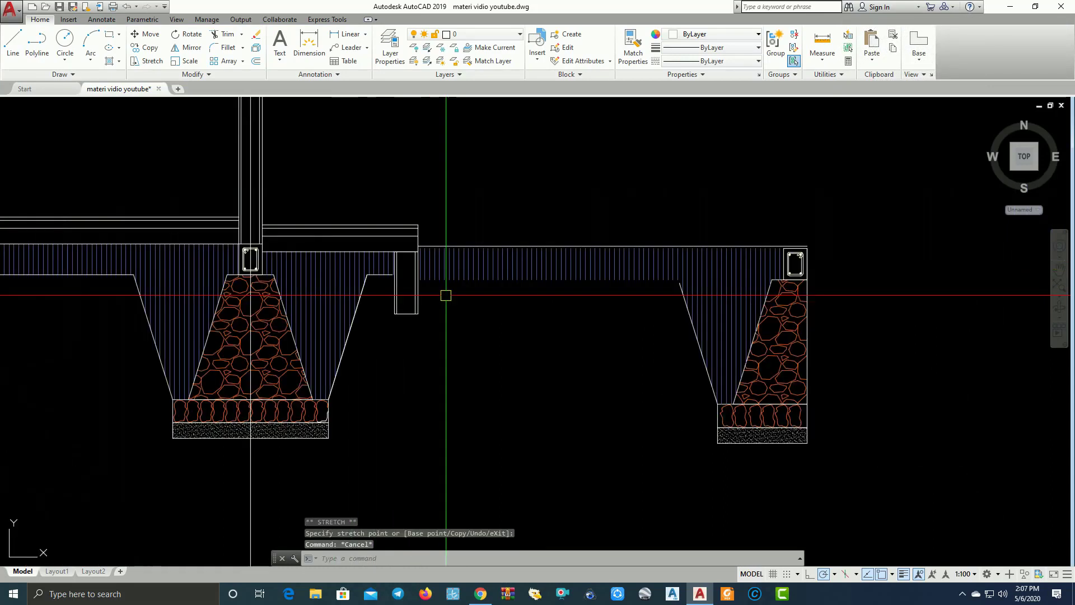
Draw the slab's bottom edge line ending at the wall stub.
{"action": "type", "text": "l"}
{"action": "key", "text": "Return"}
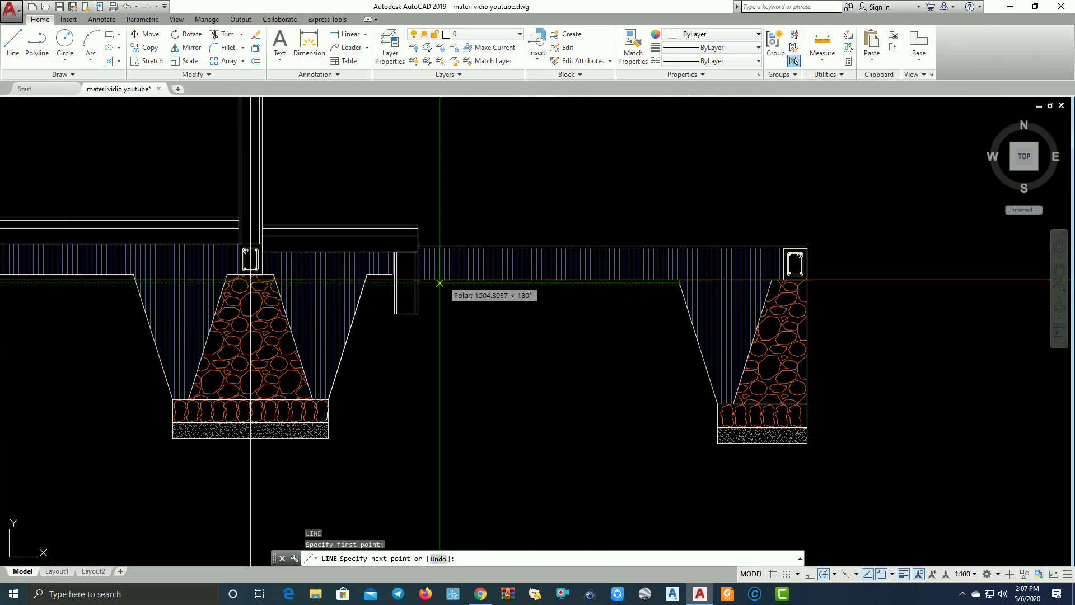
{"action": "scroll", "coordinate": [419, 284], "scroll_direction": "up", "scroll_amount": 2}
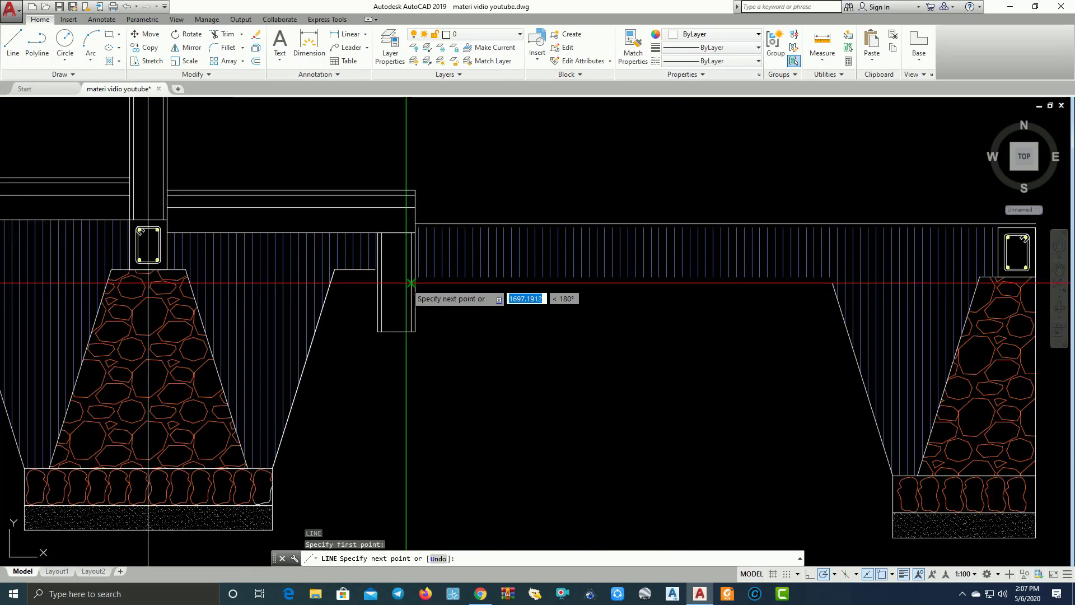
{"action": "left_click", "coordinate": [393, 283]}
{"action": "key", "text": "Escape"}
{"action": "scroll", "coordinate": [434, 295], "scroll_direction": "up", "scroll_amount": 4}
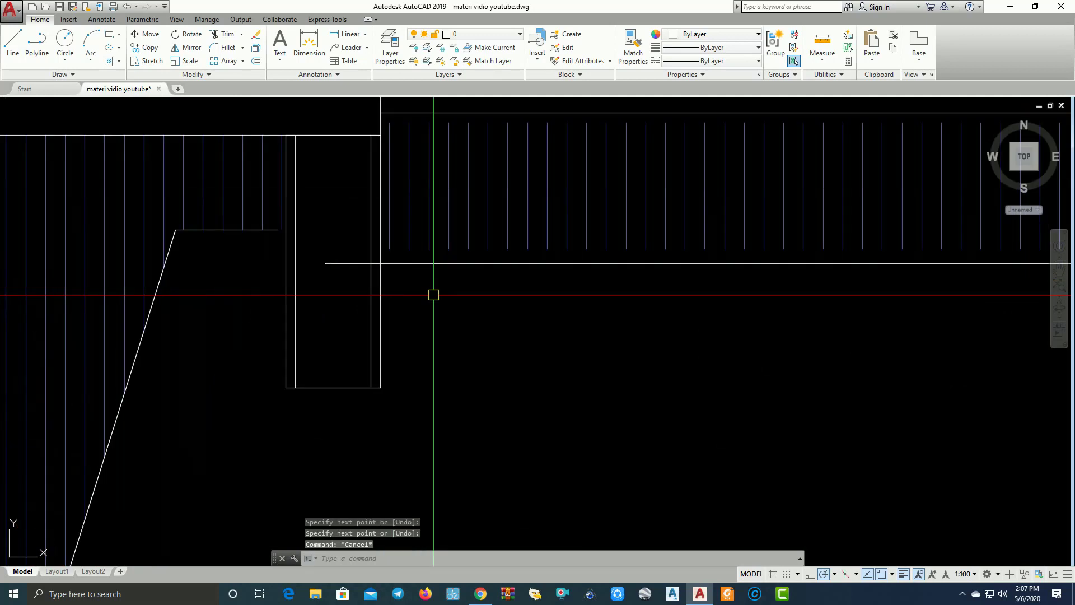
Trim the new line's overhang back to the wall stub edge.
{"action": "type", "text": "r"}
{"action": "key", "text": "Return"}
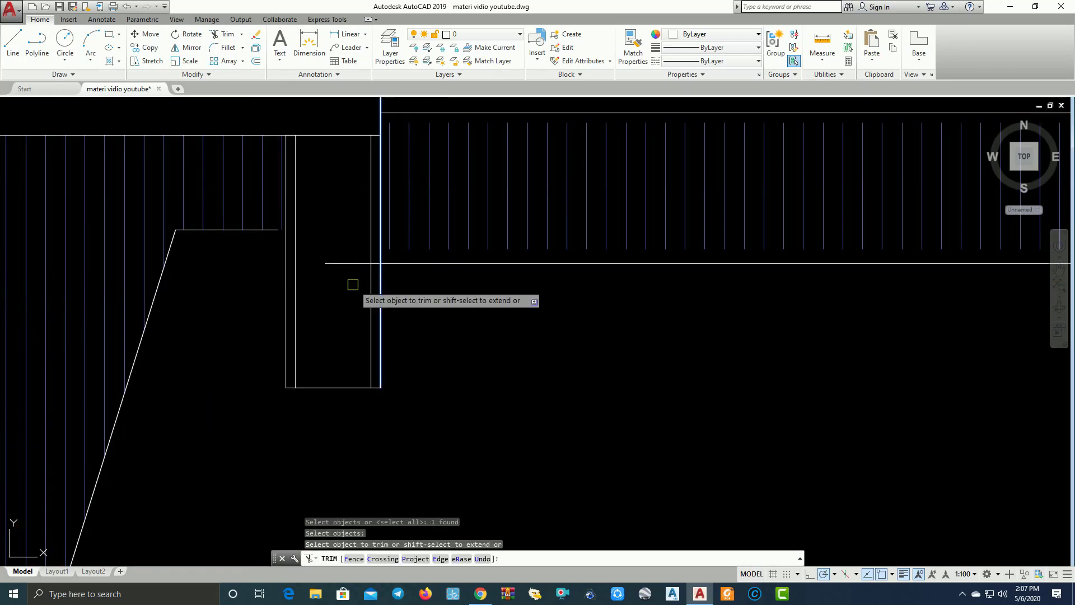
{"action": "left_click", "coordinate": [353, 285]}
{"action": "left_click", "coordinate": [339, 260]}
{"action": "scroll", "coordinate": [337, 246], "scroll_direction": "down", "scroll_amount": 3}
{"action": "middle_click_drag", "start_coordinate": [518, 336], "coordinate": [633, 331]}
{"action": "key", "text": "Escape"}
Pan and zoom across the footings to check the section.
{"action": "scroll", "coordinate": [611, 345], "scroll_direction": "down", "scroll_amount": 3}
{"action": "left_click", "coordinate": [587, 374]}
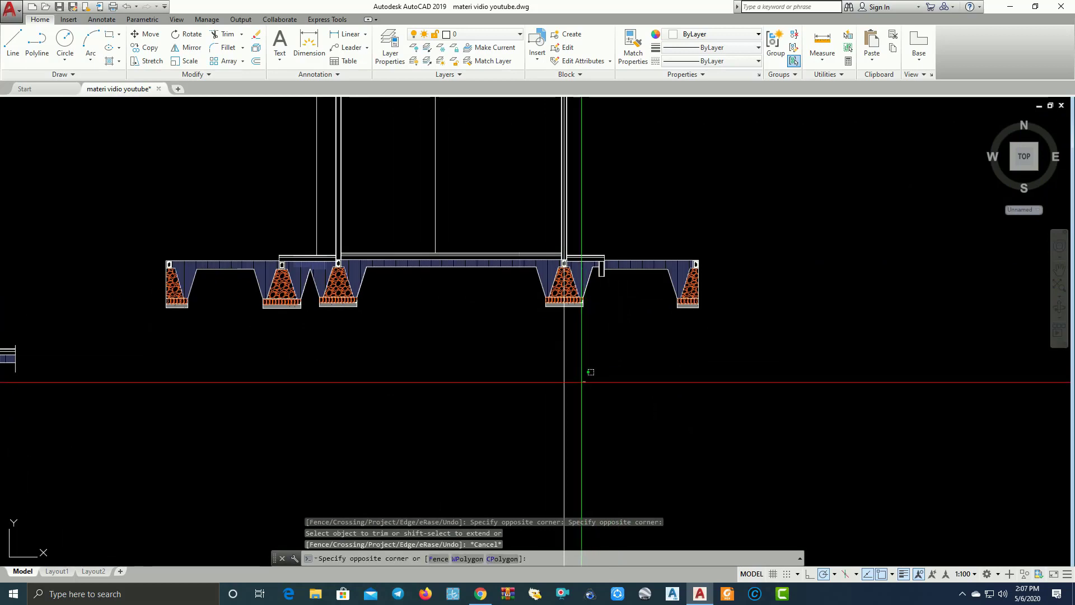
{"action": "key", "text": "Escape"}
{"action": "scroll", "coordinate": [694, 351], "scroll_direction": "down", "scroll_amount": 2}
{"action": "middle_click_drag", "start_coordinate": [695, 351], "coordinate": [800, 343]}
{"action": "scroll", "coordinate": [644, 347], "scroll_direction": "up", "scroll_amount": 2}
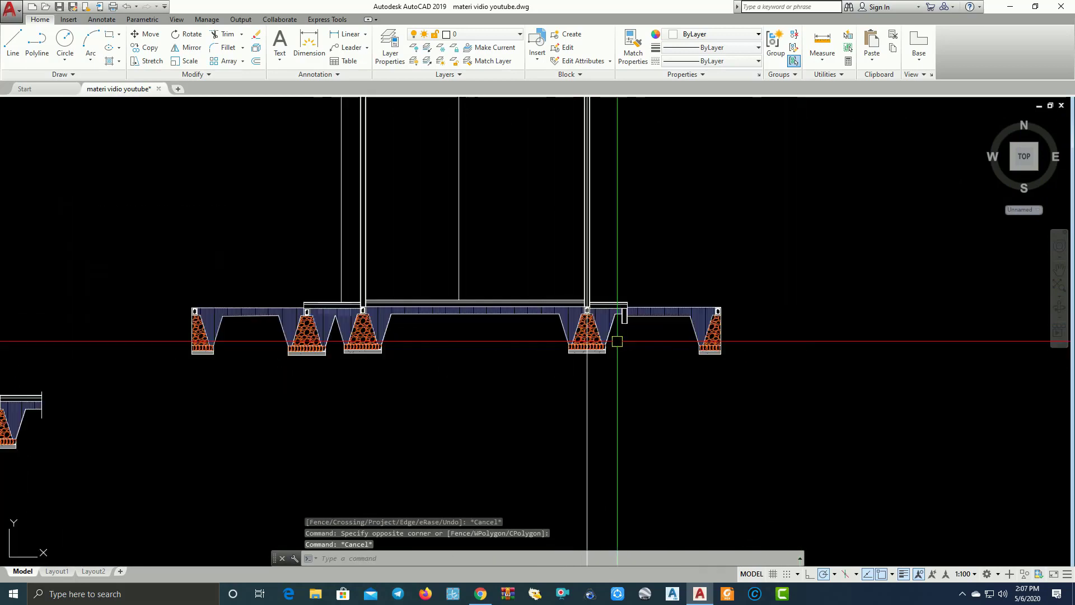
{"action": "scroll", "coordinate": [582, 274], "scroll_direction": "up", "scroll_amount": 2}
{"action": "scroll", "coordinate": [661, 268], "scroll_direction": "up", "scroll_amount": 2}
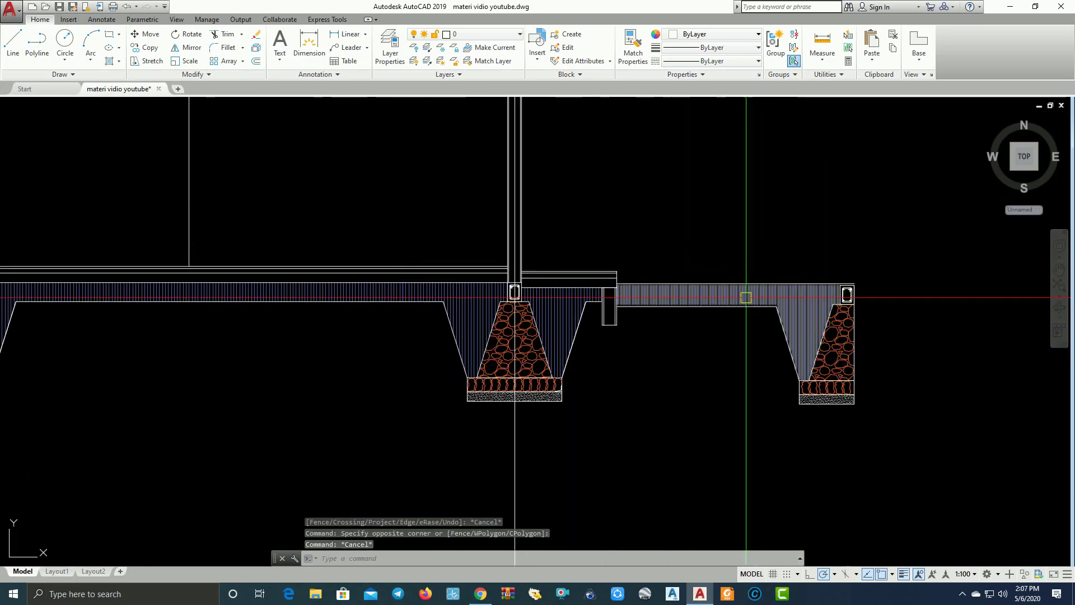
{"action": "scroll", "coordinate": [739, 285], "scroll_direction": "down", "scroll_amount": 2}
{"action": "scroll", "coordinate": [705, 294], "scroll_direction": "down", "scroll_amount": 1}
{"action": "scroll", "coordinate": [688, 298], "scroll_direction": "up", "scroll_amount": 2}
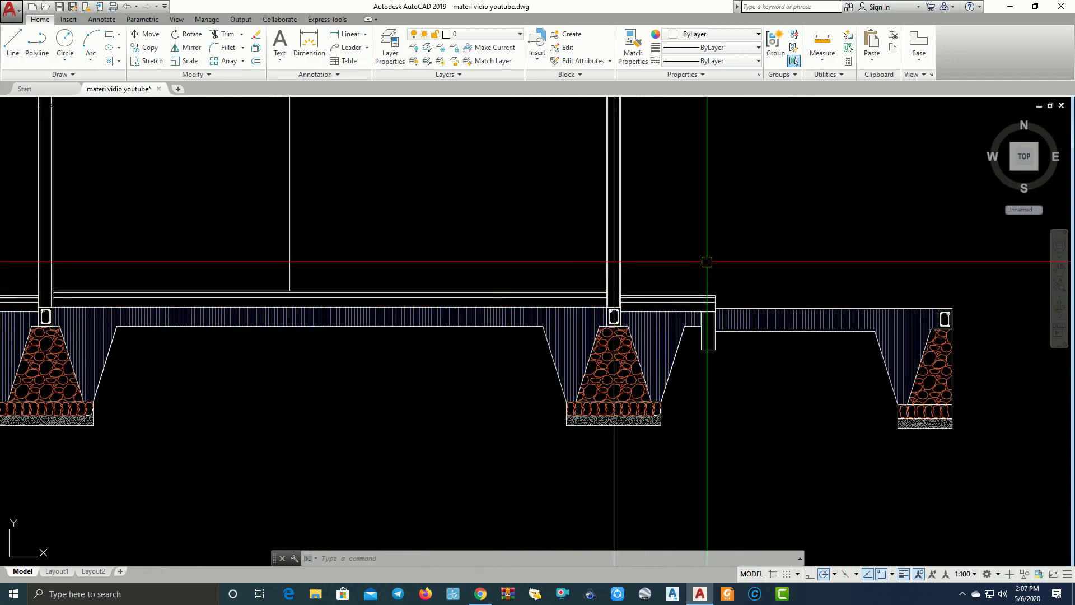
{"action": "scroll", "coordinate": [504, 267], "scroll_direction": "down", "scroll_amount": 1}
Recentre the footings in view and select the beam line above the slab.
{"action": "mouse_move", "coordinate": [460, 236]}
{"action": "middle_mouse_down"}
{"action": "mouse_move", "coordinate": [412, 236]}
{"action": "mouse_move", "coordinate": [506, 391]}
{"action": "middle_mouse_up"}
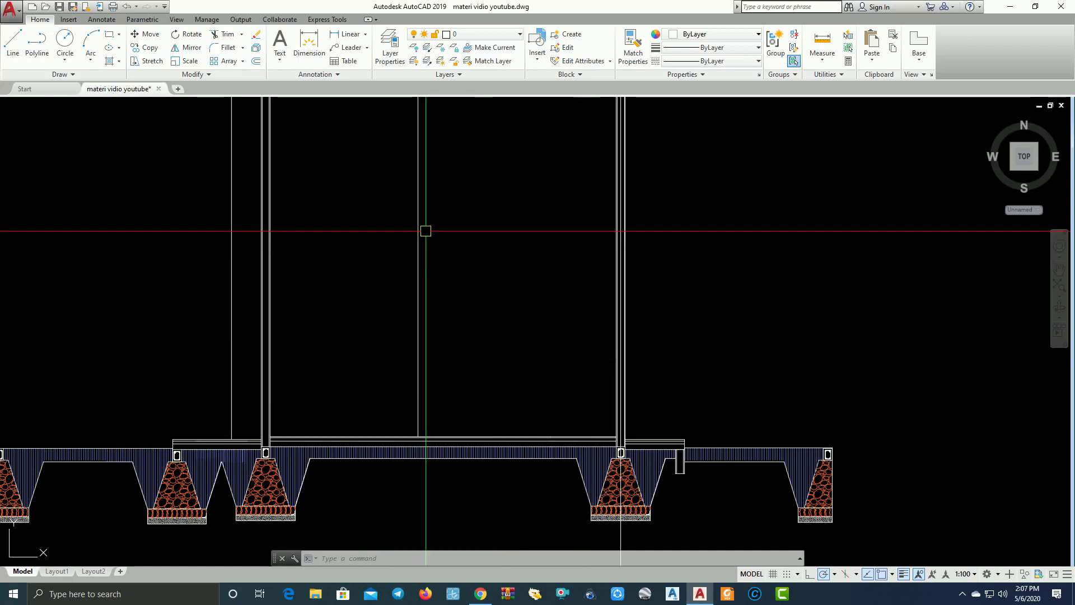
{"action": "middle_click_drag", "start_coordinate": [511, 344], "coordinate": [593, 331]}
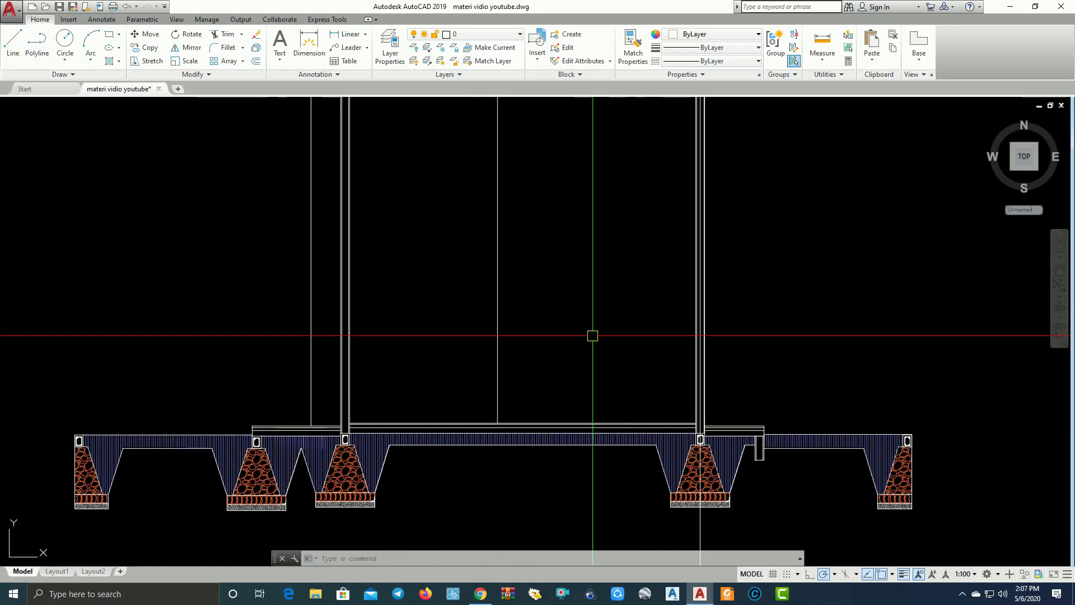
{"action": "middle_click_drag", "start_coordinate": [526, 340], "coordinate": [620, 360]}
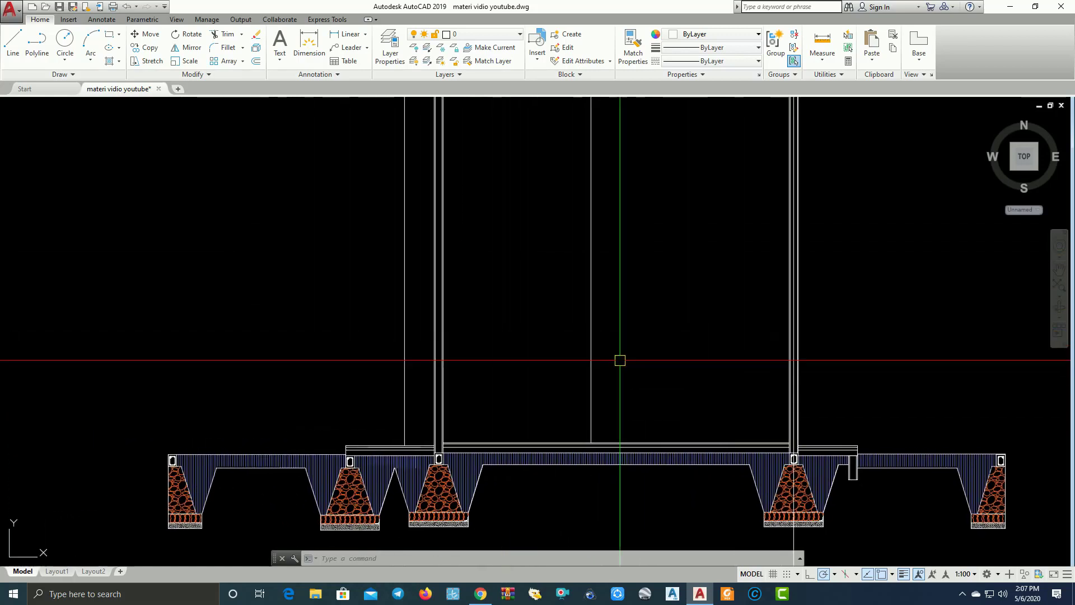
{"action": "scroll", "coordinate": [794, 458], "scroll_direction": "up", "scroll_amount": 5}
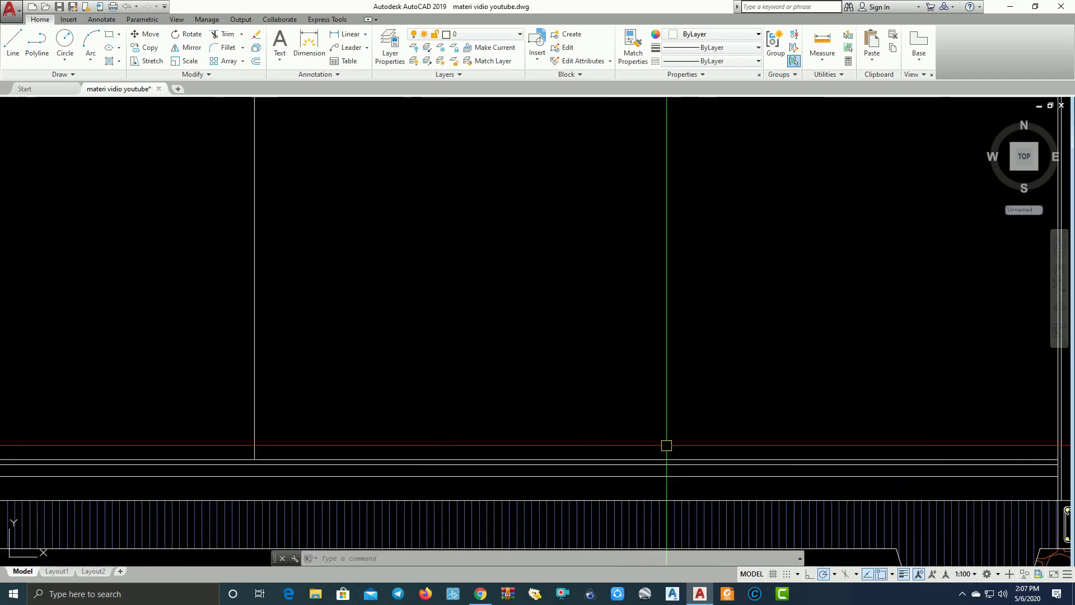
{"action": "left_click", "coordinate": [638, 455]}
{"action": "scroll", "coordinate": [614, 396], "scroll_direction": "down", "scroll_amount": 7}
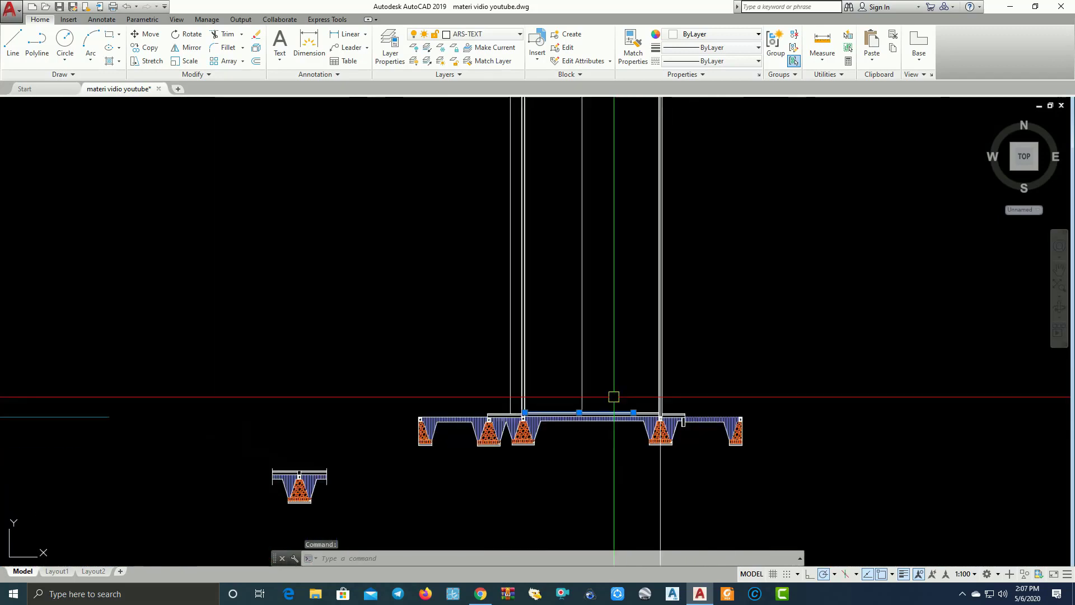
{"action": "scroll", "coordinate": [594, 403], "scroll_direction": "up", "scroll_amount": 5}
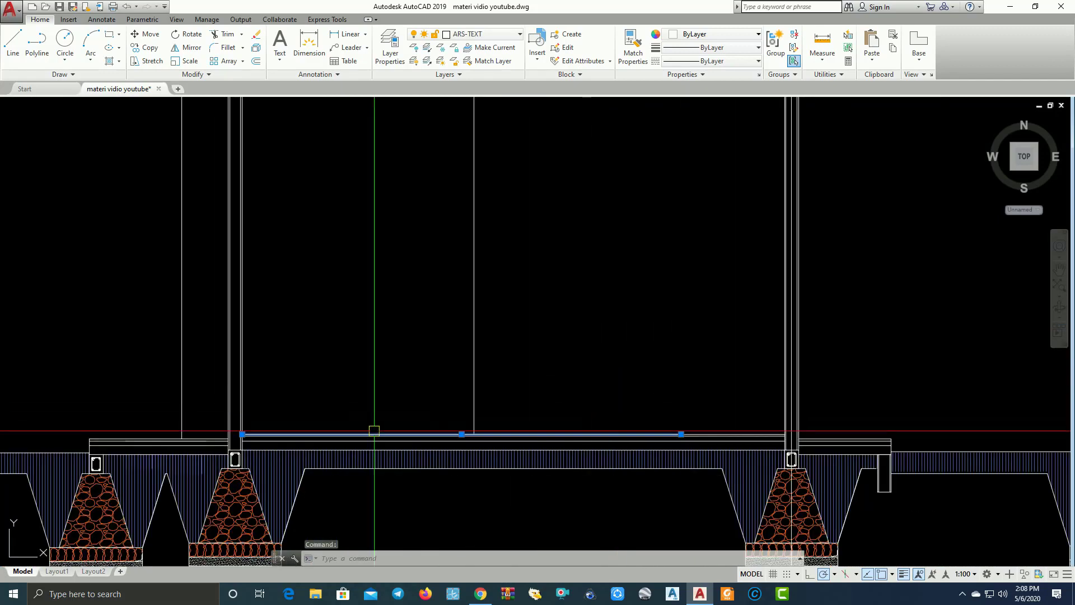
Offset the section's floor line 3000 upward.
{"action": "scroll", "coordinate": [314, 440], "scroll_direction": "up", "scroll_amount": 2}
{"action": "scroll", "coordinate": [382, 429], "scroll_direction": "down", "scroll_amount": 5}
{"action": "scroll", "coordinate": [721, 422], "scroll_direction": "down", "scroll_amount": 2}
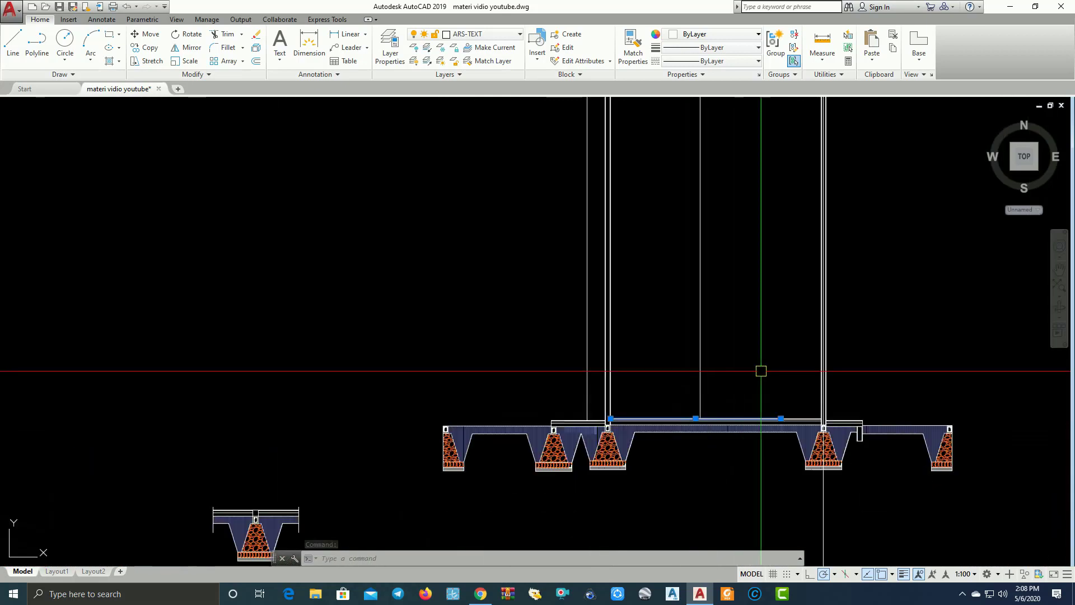
{"action": "middle_click_drag", "start_coordinate": [760, 369], "coordinate": [642, 356]}
{"action": "key", "text": "Return"}
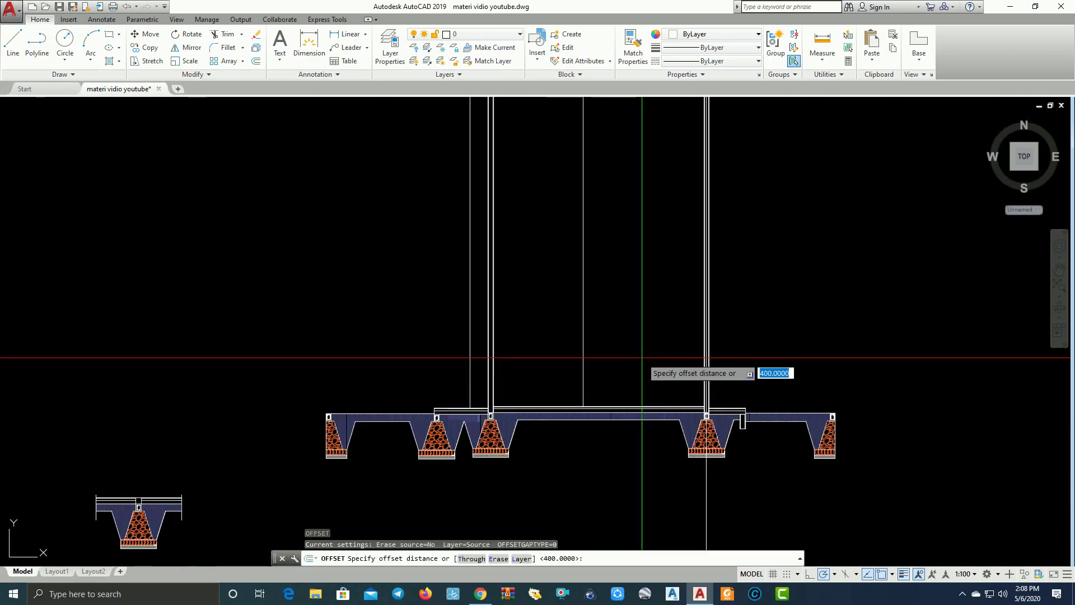
{"action": "type", "text": "00"}
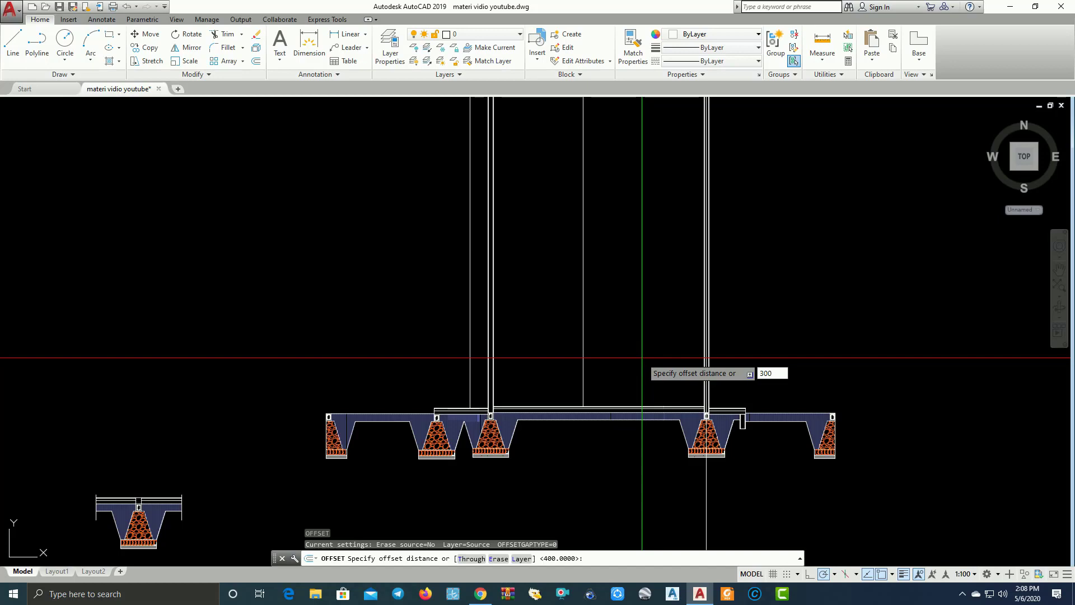
{"action": "key", "text": "Return"}
{"action": "scroll", "coordinate": [636, 403], "scroll_direction": "up", "scroll_amount": 5}
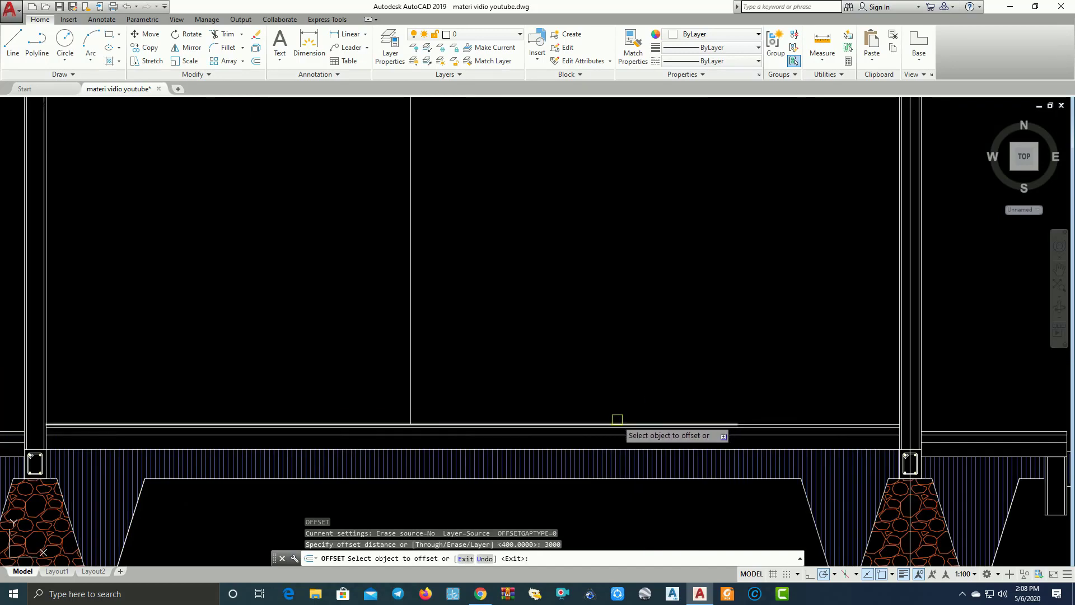
{"action": "left_click", "coordinate": [617, 419]}
{"action": "scroll", "coordinate": [608, 336], "scroll_direction": "down", "scroll_amount": 5}
{"action": "left_click", "coordinate": [604, 335]}
{"action": "scroll", "coordinate": [603, 335], "scroll_direction": "up", "scroll_amount": 2}
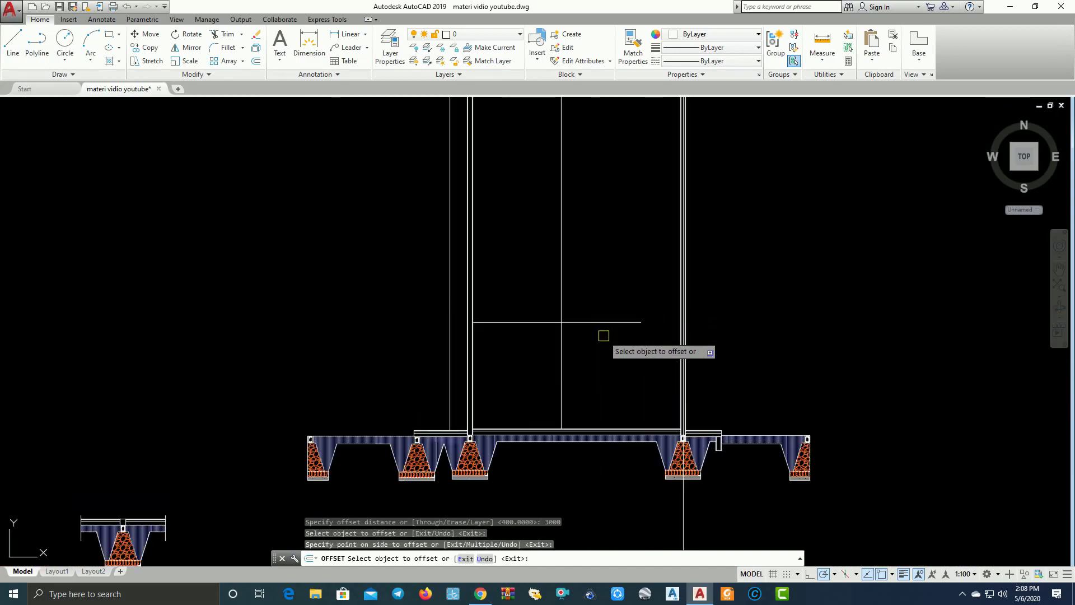
{"action": "scroll", "coordinate": [604, 336], "scroll_direction": "up", "scroll_amount": 4}
{"action": "key", "text": "Escape"}
Stretch the new offset line's left end farther out to the left.
{"action": "left_click_drag", "start_coordinate": [615, 342], "coordinate": [572, 260]}
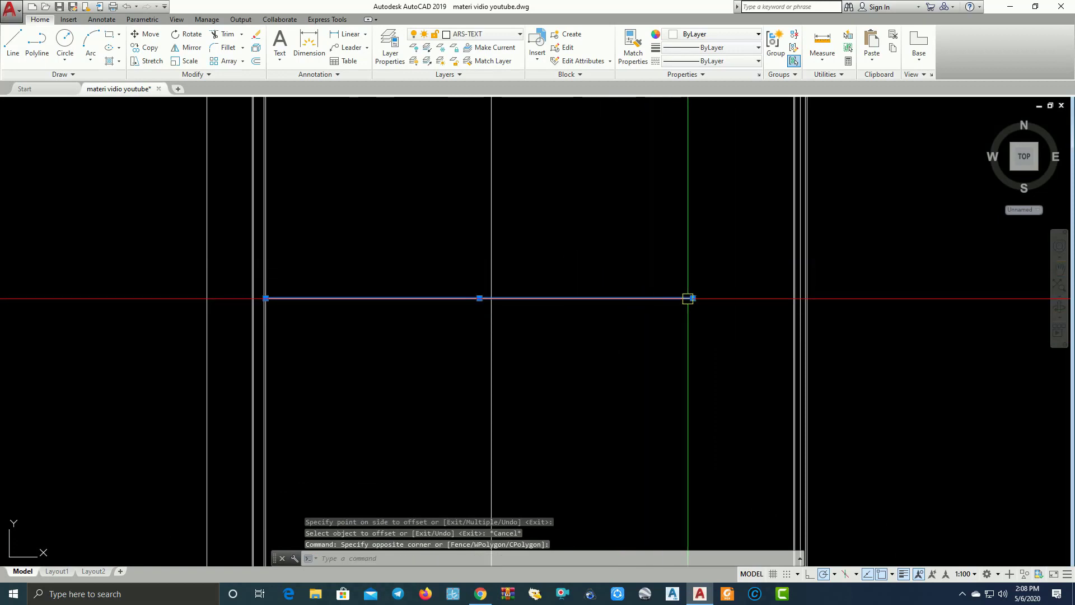
{"action": "left_click", "coordinate": [693, 298]}
{"action": "middle_click_drag", "start_coordinate": [385, 299], "coordinate": [623, 269]}
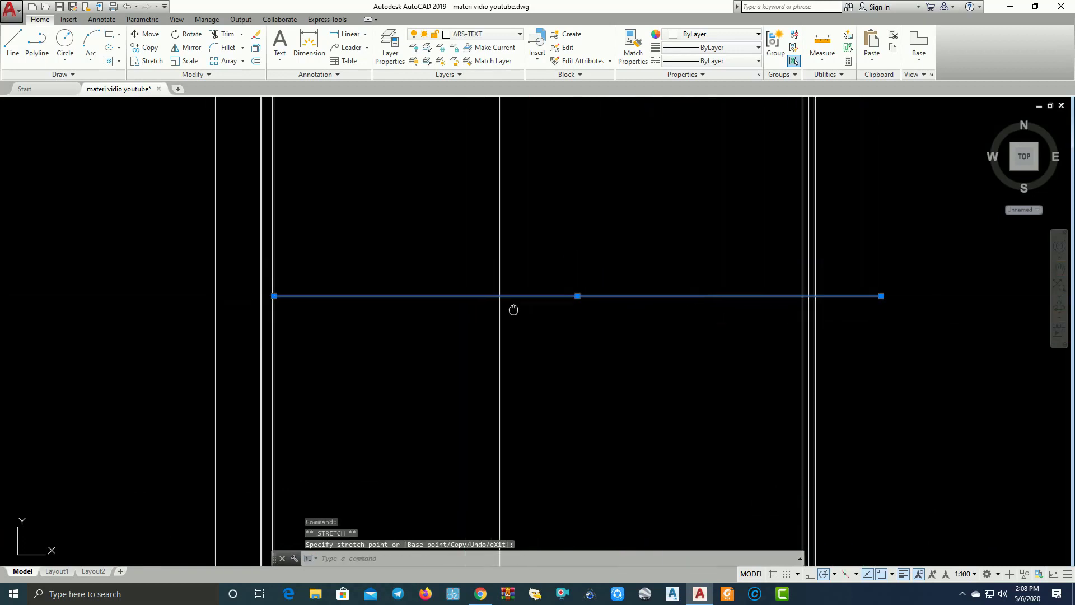
{"action": "left_click", "coordinate": [624, 269]}
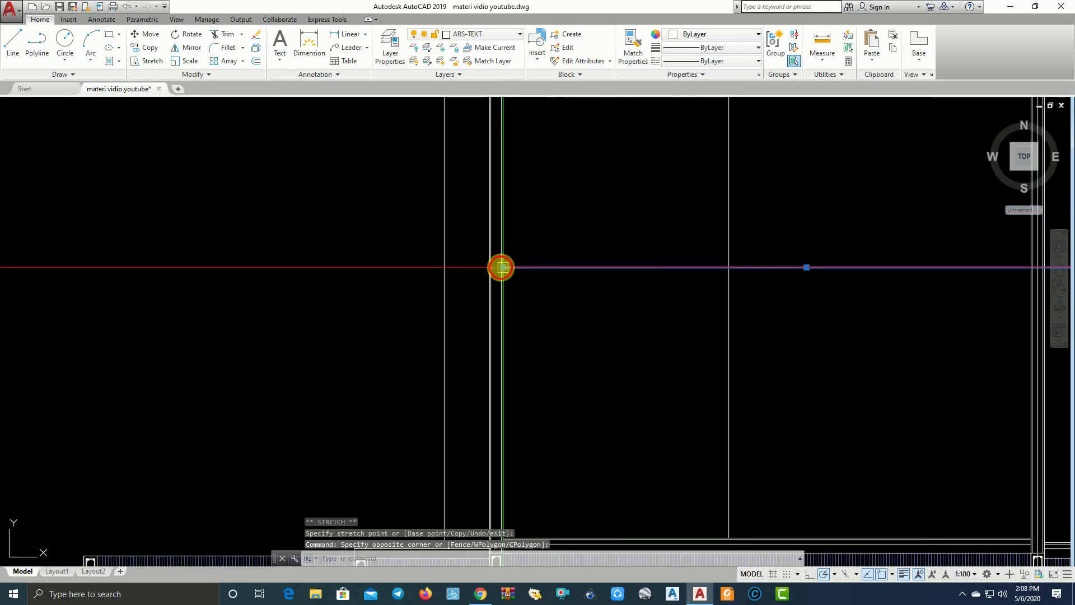
{"action": "left_click", "coordinate": [334, 267]}
{"action": "scroll", "coordinate": [325, 281], "scroll_direction": "down", "scroll_amount": 4}
{"action": "scroll", "coordinate": [277, 300], "scroll_direction": "down", "scroll_amount": 5}
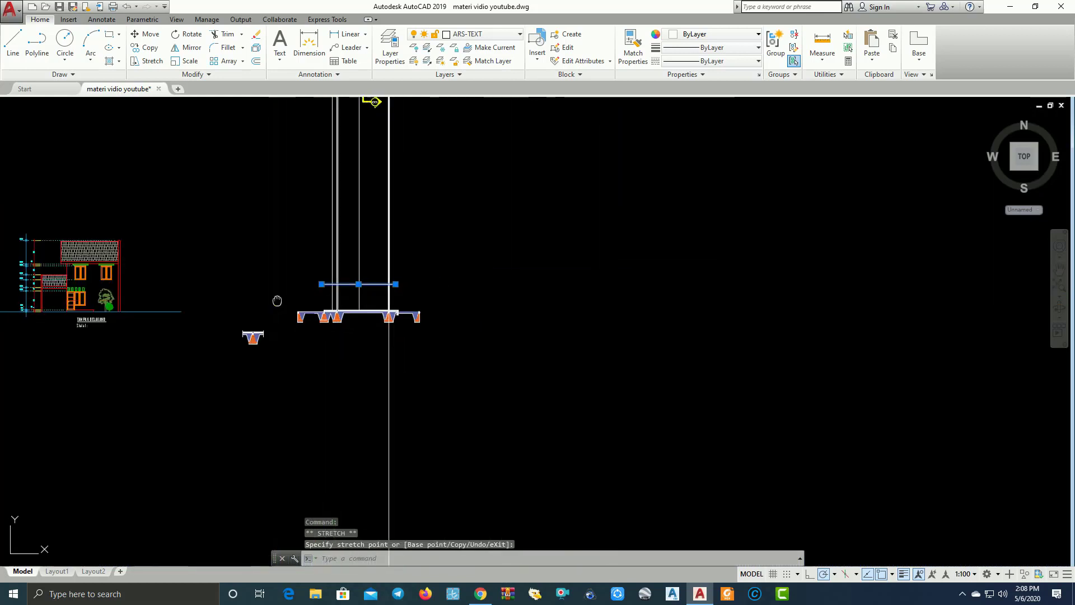
{"action": "middle_click_drag", "start_coordinate": [277, 300], "coordinate": [384, 288]}
{"action": "scroll", "coordinate": [384, 288], "scroll_direction": "up", "scroll_amount": 5}
{"action": "key", "text": "Escape"}
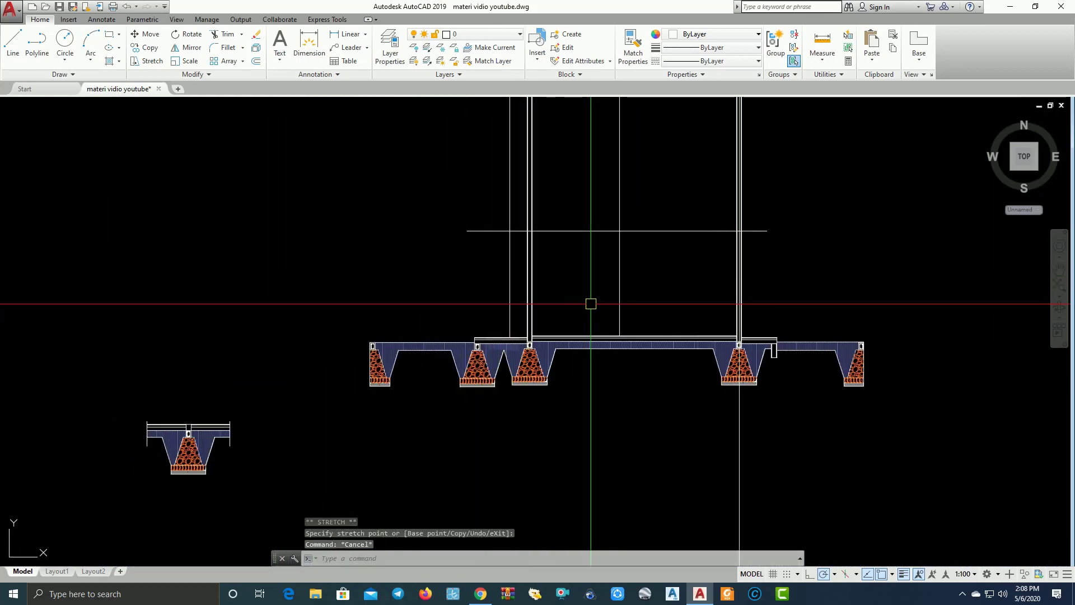
Pan and zoom out to view the whole drawing, including plans and section.
{"action": "mouse_move", "coordinate": [591, 304]}
{"action": "middle_mouse_down"}
{"action": "mouse_move", "coordinate": [675, 312]}
{"action": "mouse_move", "coordinate": [577, 367]}
{"action": "mouse_move", "coordinate": [540, 368]}
{"action": "middle_mouse_up"}
{"action": "scroll", "coordinate": [586, 363], "scroll_direction": "down", "scroll_amount": 2}
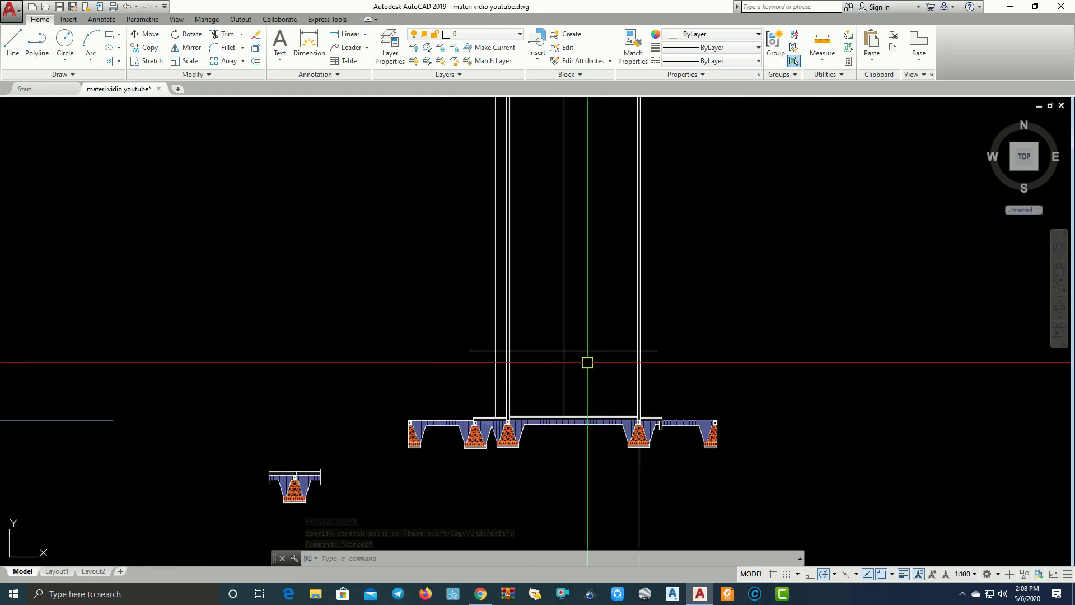
{"action": "scroll", "coordinate": [547, 367], "scroll_direction": "up", "scroll_amount": 2}
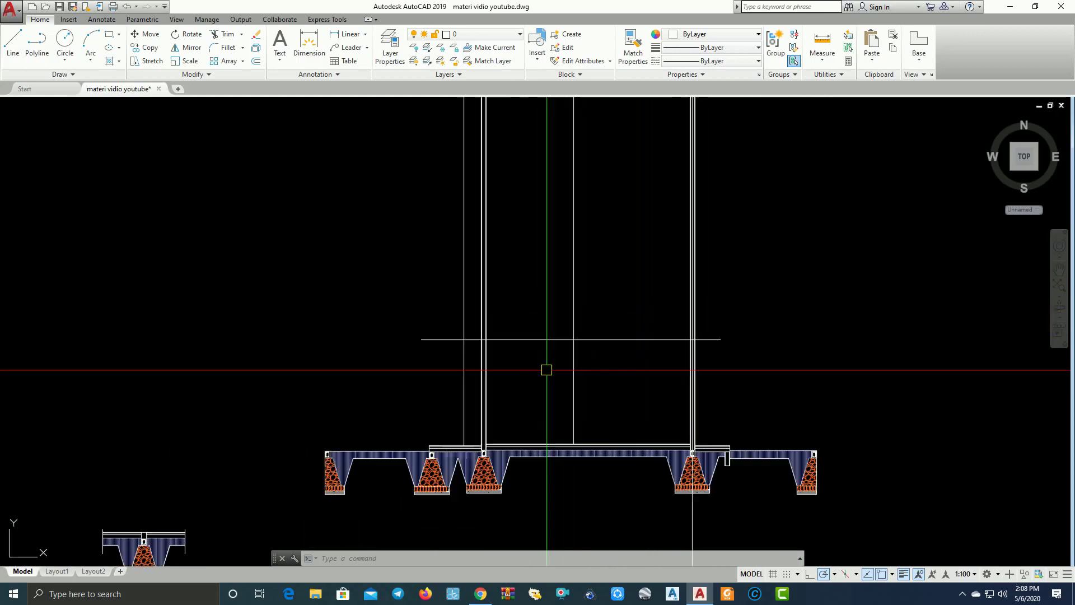
{"action": "scroll", "coordinate": [532, 317], "scroll_direction": "up", "scroll_amount": 2}
{"action": "middle_click_drag", "start_coordinate": [488, 355], "coordinate": [466, 314]}
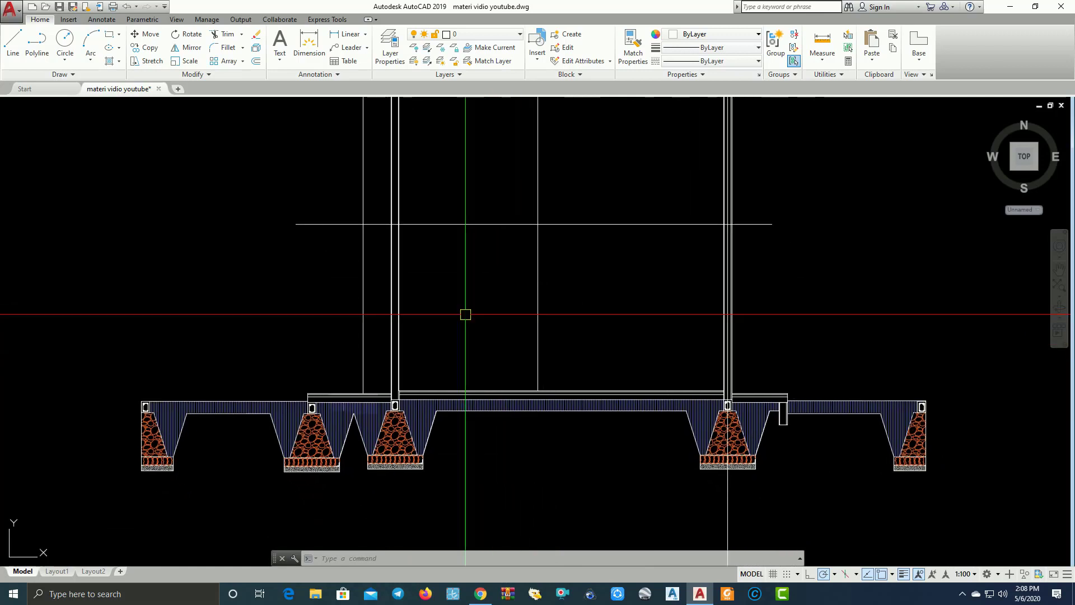
{"action": "scroll", "coordinate": [466, 315], "scroll_direction": "down", "scroll_amount": 4}
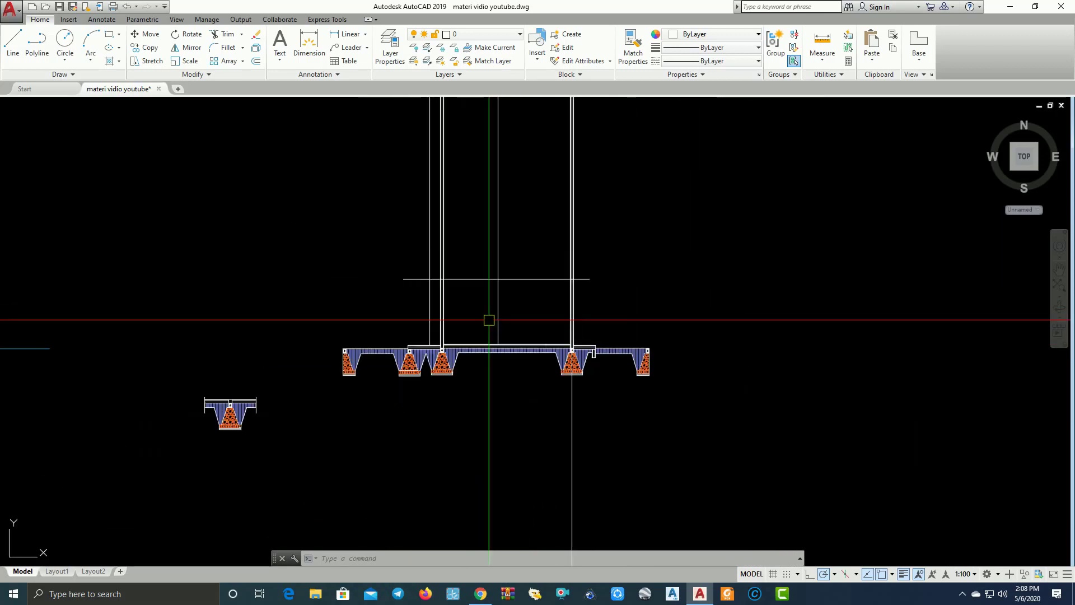
{"action": "middle_click_drag", "start_coordinate": [432, 307], "coordinate": [483, 379]}
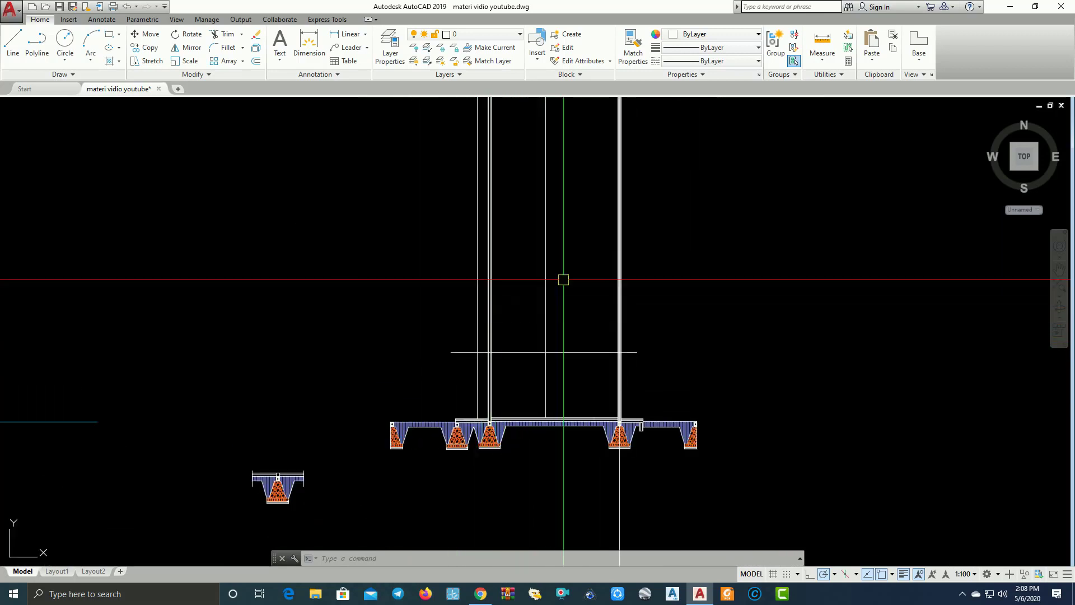
{"action": "scroll", "coordinate": [527, 437], "scroll_direction": "up", "scroll_amount": 2}
{"action": "middle_click_drag", "start_coordinate": [607, 307], "coordinate": [612, 351]}
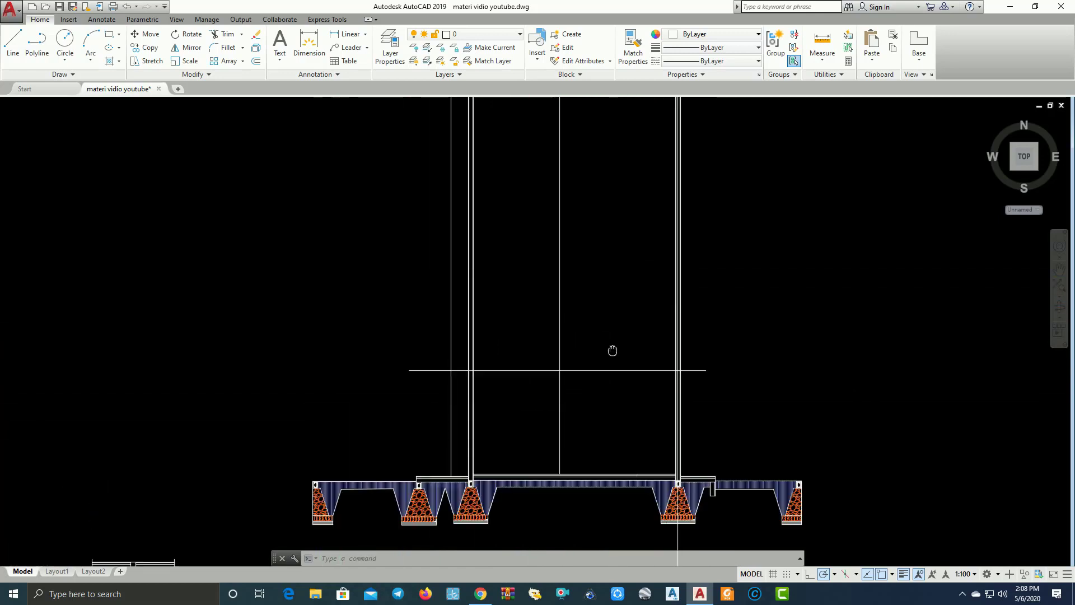
{"action": "scroll", "coordinate": [560, 380], "scroll_direction": "down", "scroll_amount": 6}
Window-select the floor plans and move them down, nearer the foundation section.
{"action": "scroll", "coordinate": [560, 319], "scroll_direction": "down", "scroll_amount": 2}
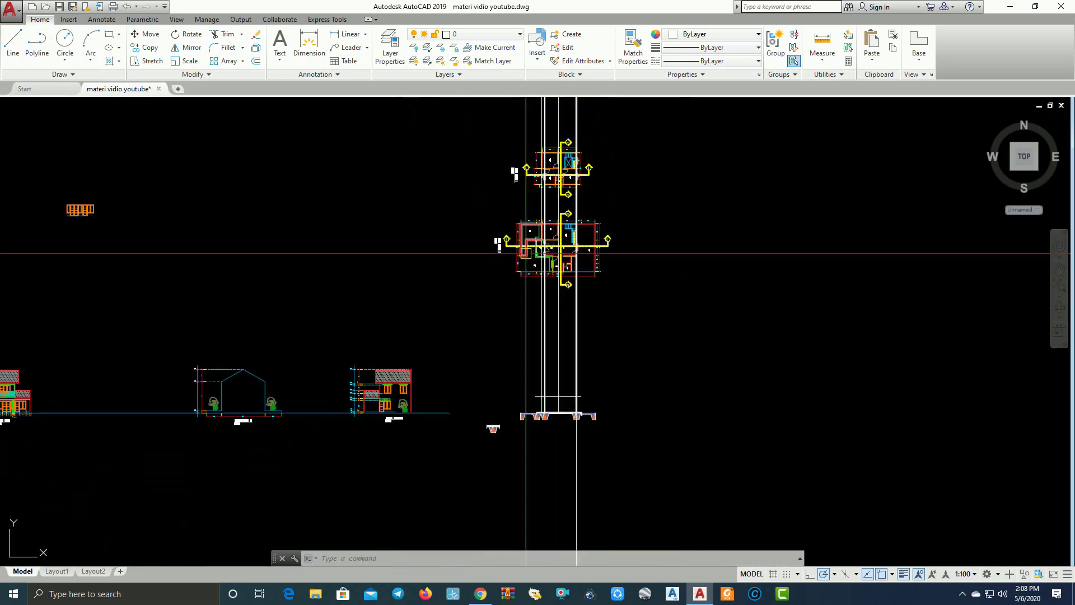
{"action": "left_click", "coordinate": [462, 103]}
{"action": "left_click", "coordinate": [690, 320]}
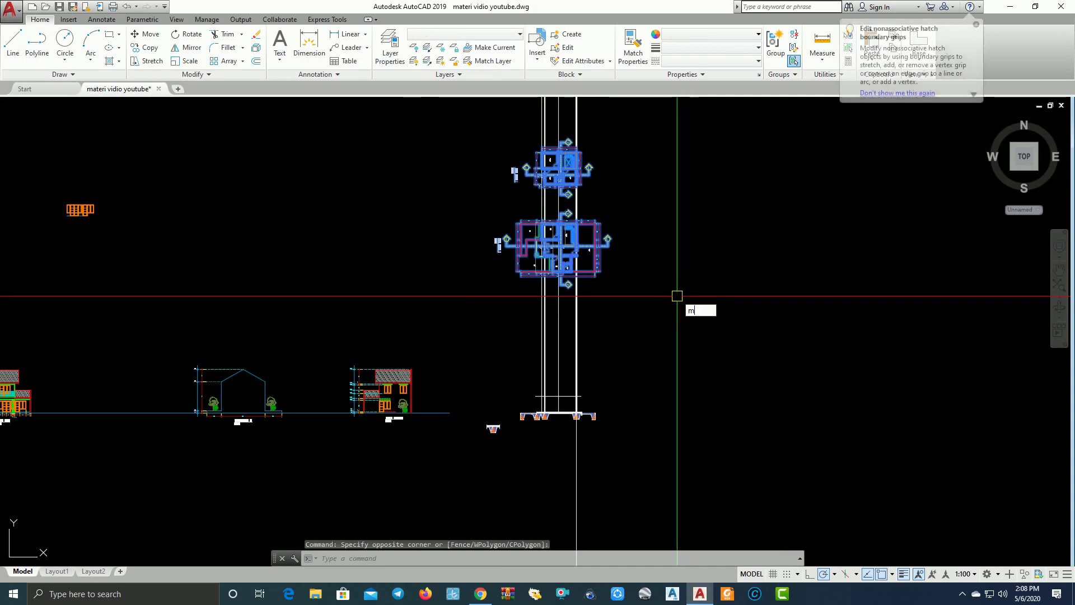
{"action": "type", "text": "m"}
{"action": "key", "text": "Return"}
{"action": "left_click", "coordinate": [673, 256]}
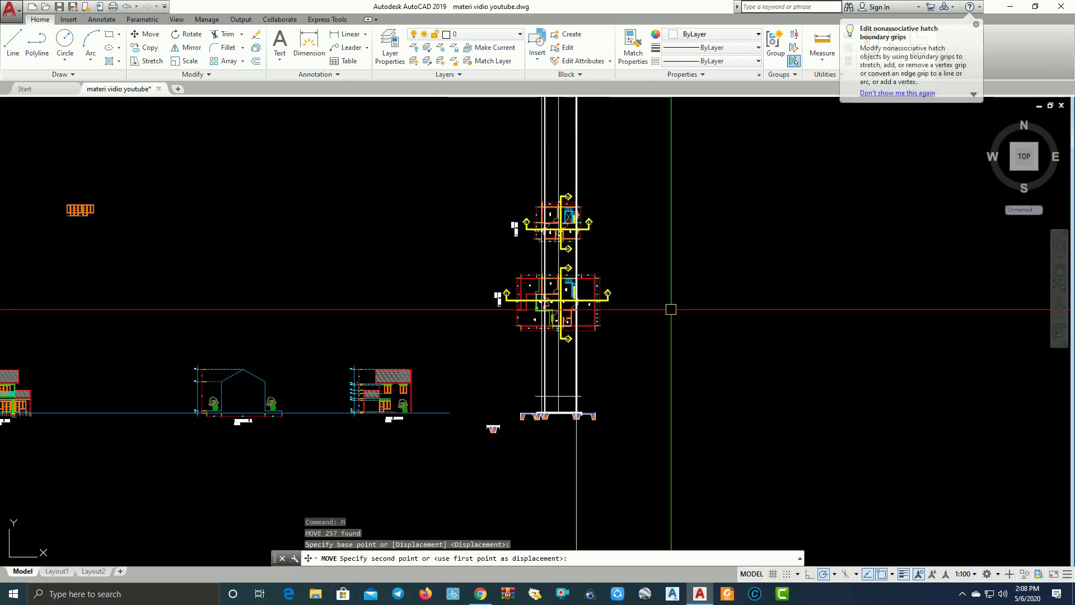
{"action": "left_click", "coordinate": [671, 306]}
Pan and zoom to check the floor plan's section markers line up with the foundation section.
{"action": "scroll", "coordinate": [562, 379], "scroll_direction": "up", "scroll_amount": 4}
{"action": "scroll", "coordinate": [563, 379], "scroll_direction": "up", "scroll_amount": 2}
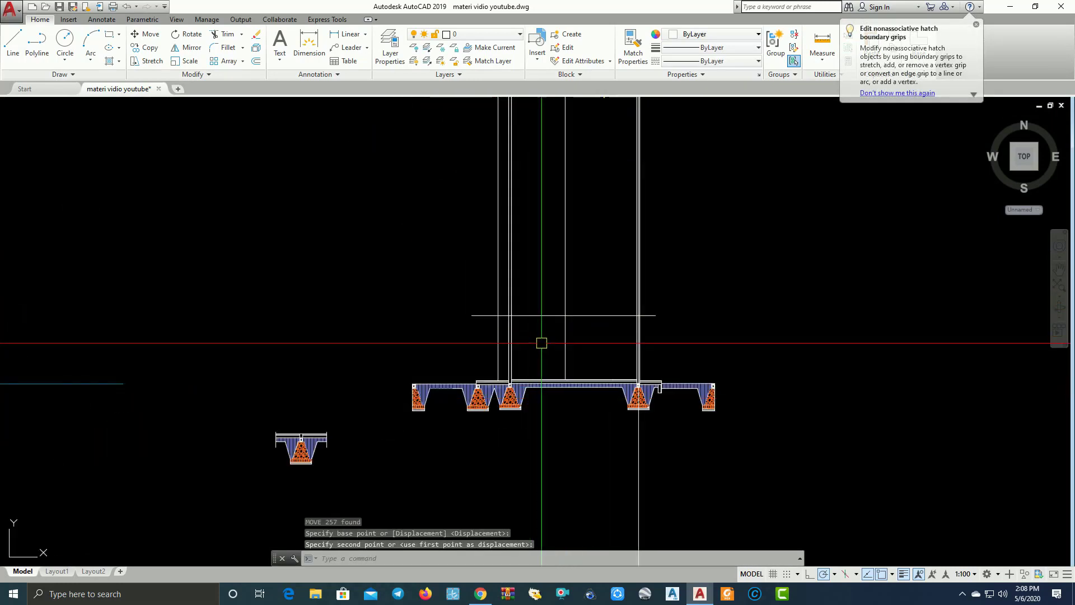
{"action": "middle_click_drag", "start_coordinate": [532, 112], "coordinate": [532, 302]}
{"action": "scroll", "coordinate": [536, 191], "scroll_direction": "up", "scroll_amount": 4}
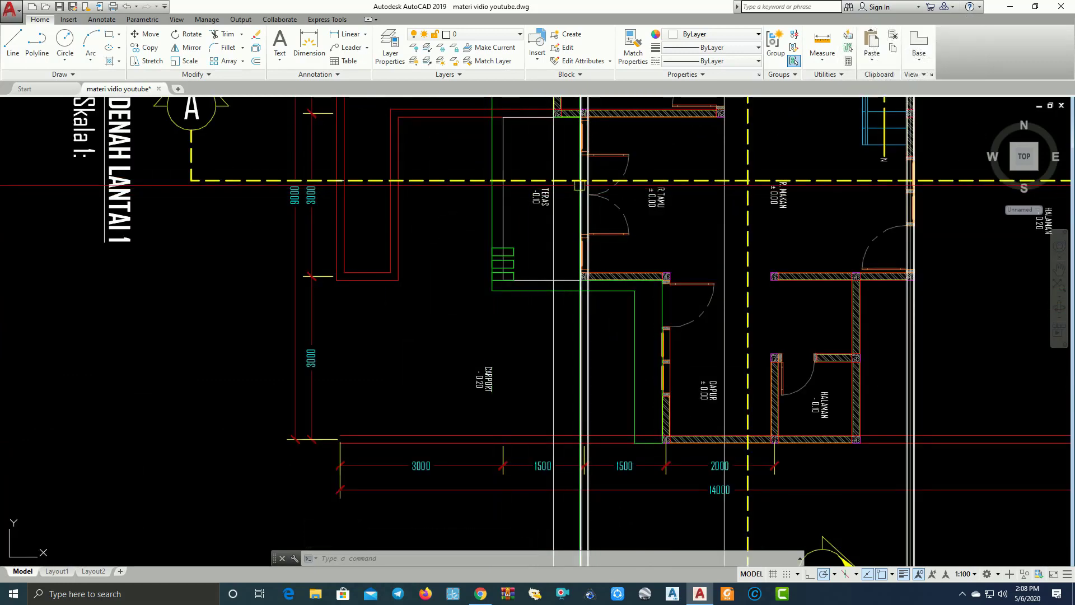
{"action": "scroll", "coordinate": [611, 159], "scroll_direction": "up", "scroll_amount": 2}
{"action": "scroll", "coordinate": [570, 222], "scroll_direction": "down", "scroll_amount": 4}
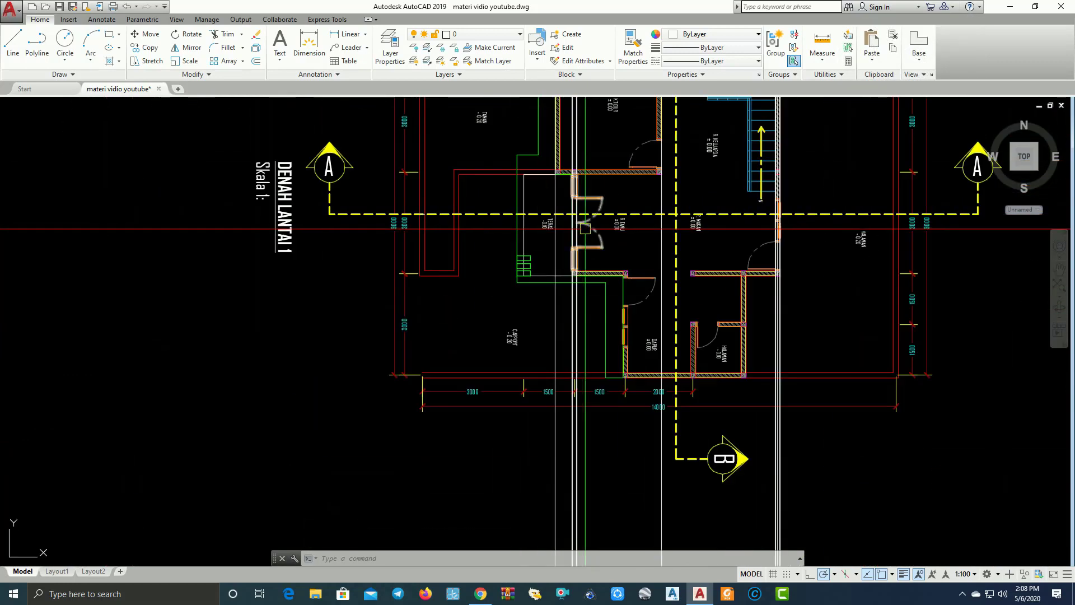
{"action": "middle_click_drag", "start_coordinate": [562, 231], "coordinate": [539, 235]}
{"action": "scroll", "coordinate": [740, 221], "scroll_direction": "up", "scroll_amount": 4}
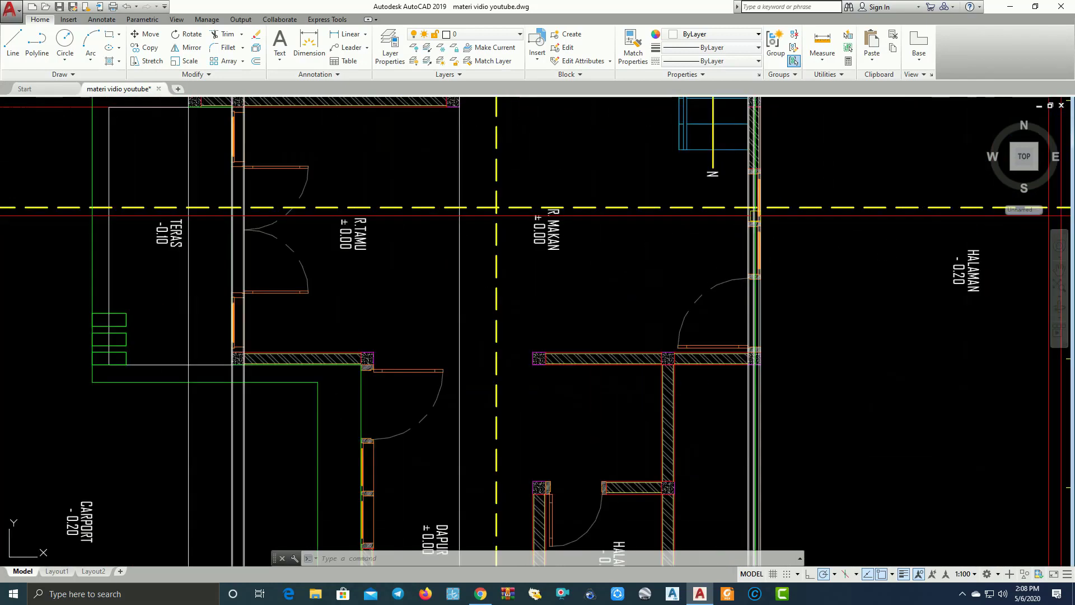
{"action": "scroll", "coordinate": [538, 280], "scroll_direction": "down", "scroll_amount": 4}
{"action": "middle_click_drag", "start_coordinate": [538, 392], "coordinate": [526, 224]}
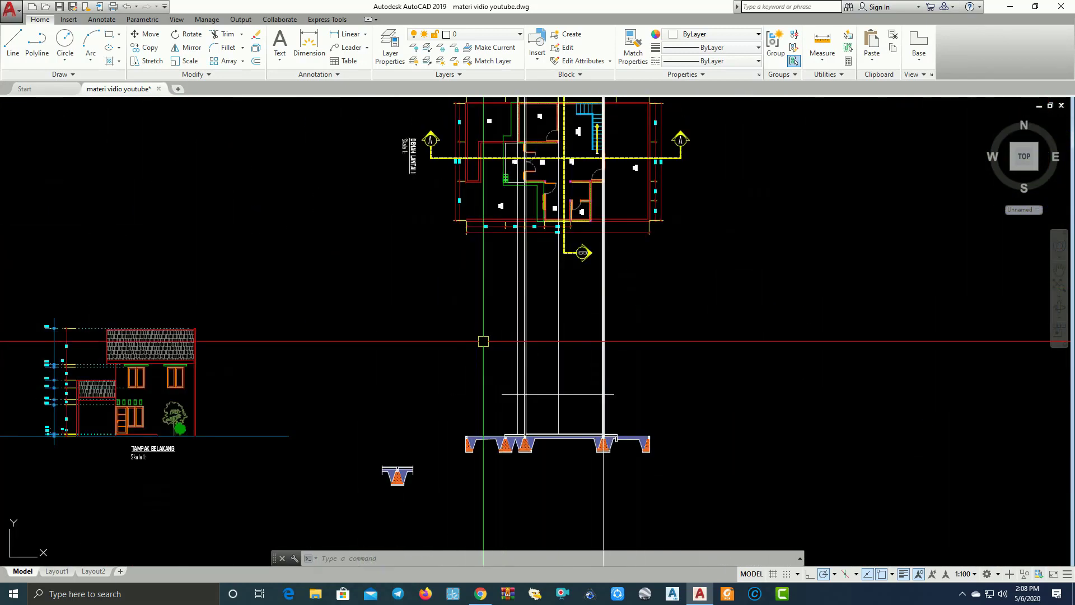
{"action": "scroll", "coordinate": [527, 325], "scroll_direction": "up", "scroll_amount": 4}
{"action": "scroll", "coordinate": [545, 289], "scroll_direction": "down", "scroll_amount": 1}
{"action": "scroll", "coordinate": [546, 289], "scroll_direction": "down", "scroll_amount": 1}
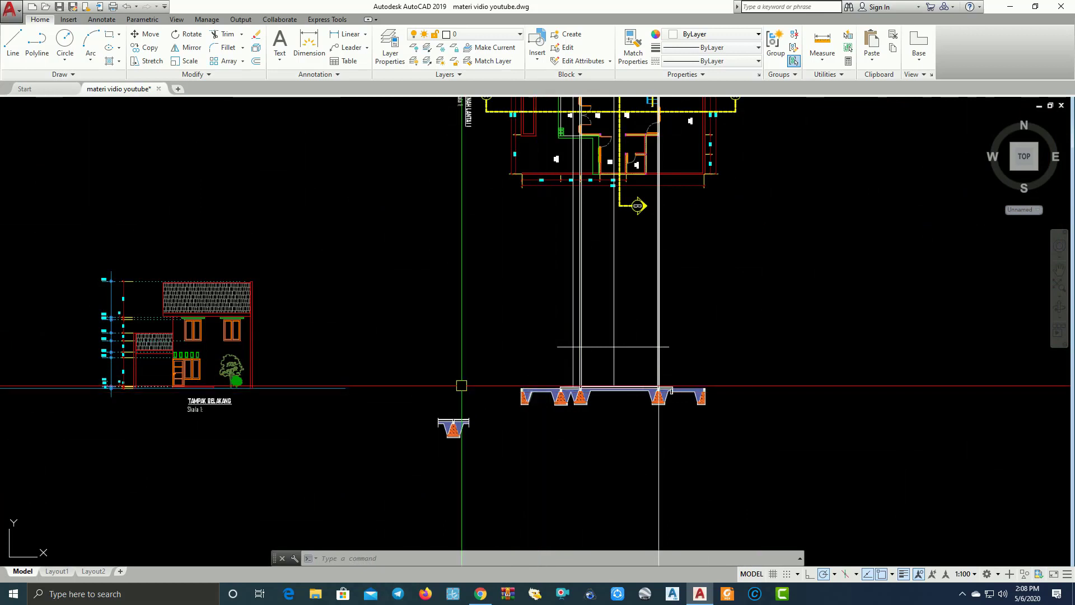
{"action": "middle_click_drag", "start_coordinate": [519, 368], "coordinate": [633, 359]}
{"action": "scroll", "coordinate": [694, 354], "scroll_direction": "up", "scroll_amount": 4}
Cancel a mistakenly started HATCH and start a horizontal XLINE construction line.
{"action": "scroll", "coordinate": [689, 361], "scroll_direction": "up", "scroll_amount": 2}
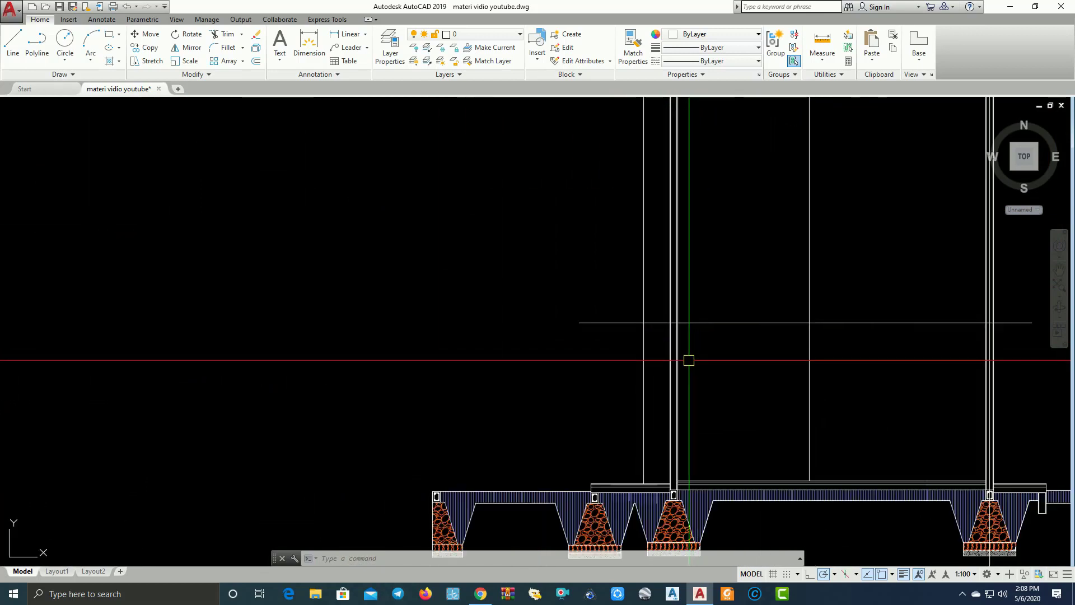
{"action": "type", "text": "cha"}
{"action": "key", "text": "Return"}
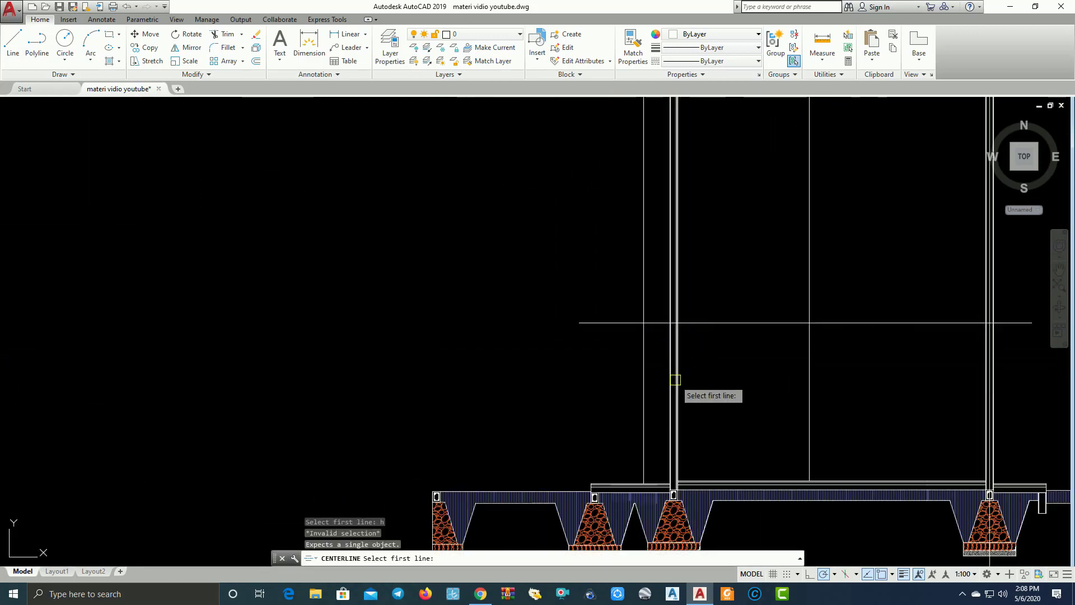
{"action": "left_click", "coordinate": [654, 384]}
{"action": "key", "text": "Escape"}
{"action": "type", "text": "l"}
{"action": "key", "text": "Return"}
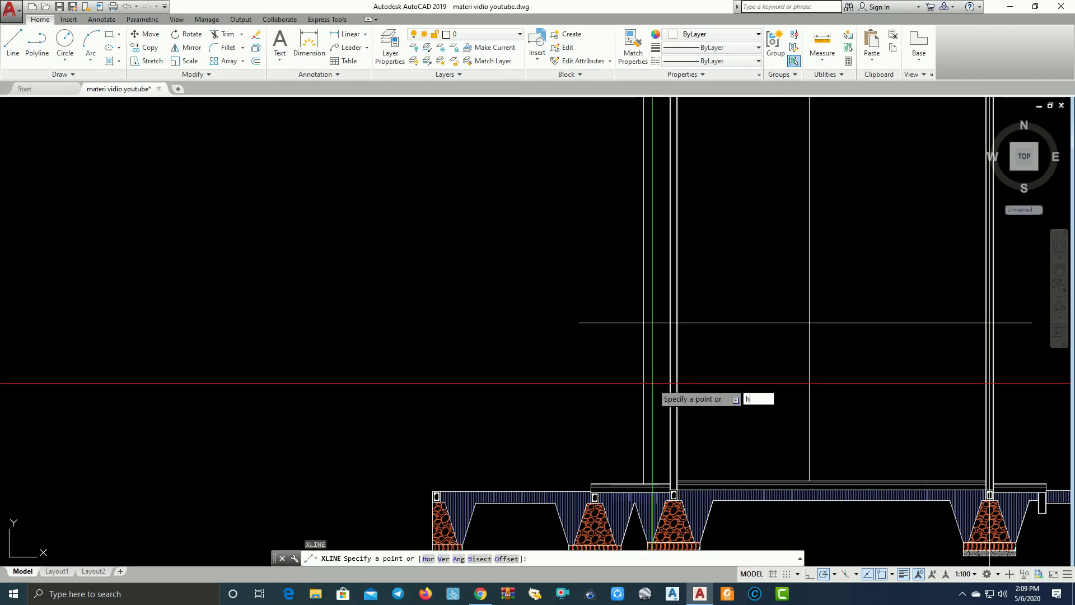
{"action": "type", "text": "h"}
{"action": "key", "text": "Return"}
{"action": "scroll", "coordinate": [650, 381], "scroll_direction": "down", "scroll_amount": 3}
Run horizontal construction lines from the elevation heights 2300, 200 and 150 across the section.
{"action": "middle_click_drag", "start_coordinate": [284, 306], "coordinate": [764, 300]}
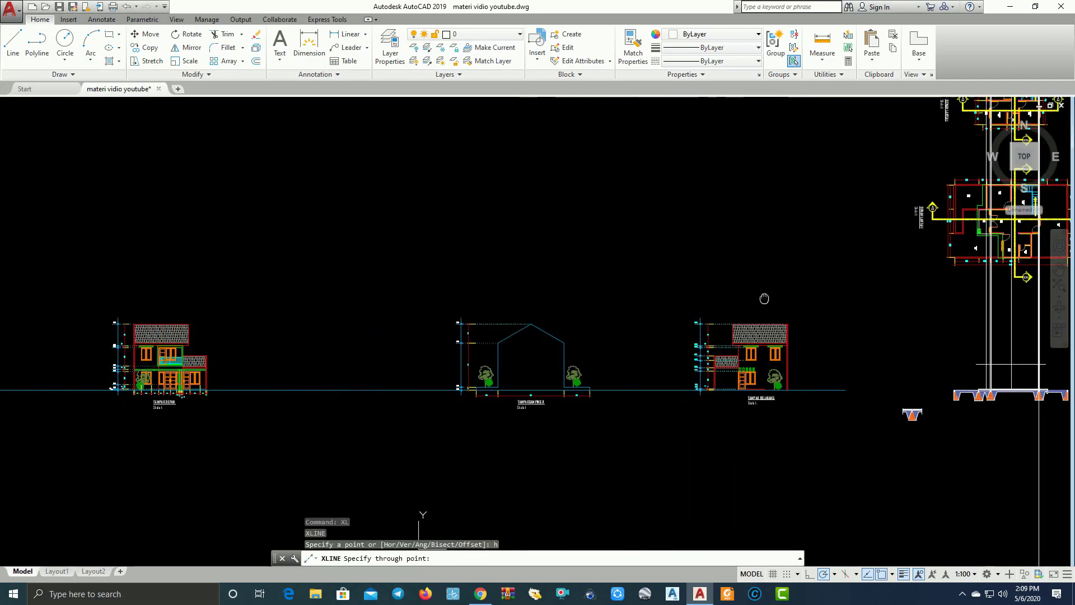
{"action": "scroll", "coordinate": [384, 303], "scroll_direction": "down", "scroll_amount": 2}
{"action": "scroll", "coordinate": [477, 360], "scroll_direction": "up", "scroll_amount": 1}
{"action": "scroll", "coordinate": [439, 380], "scroll_direction": "up", "scroll_amount": 4}
{"action": "scroll", "coordinate": [439, 380], "scroll_direction": "up", "scroll_amount": 3}
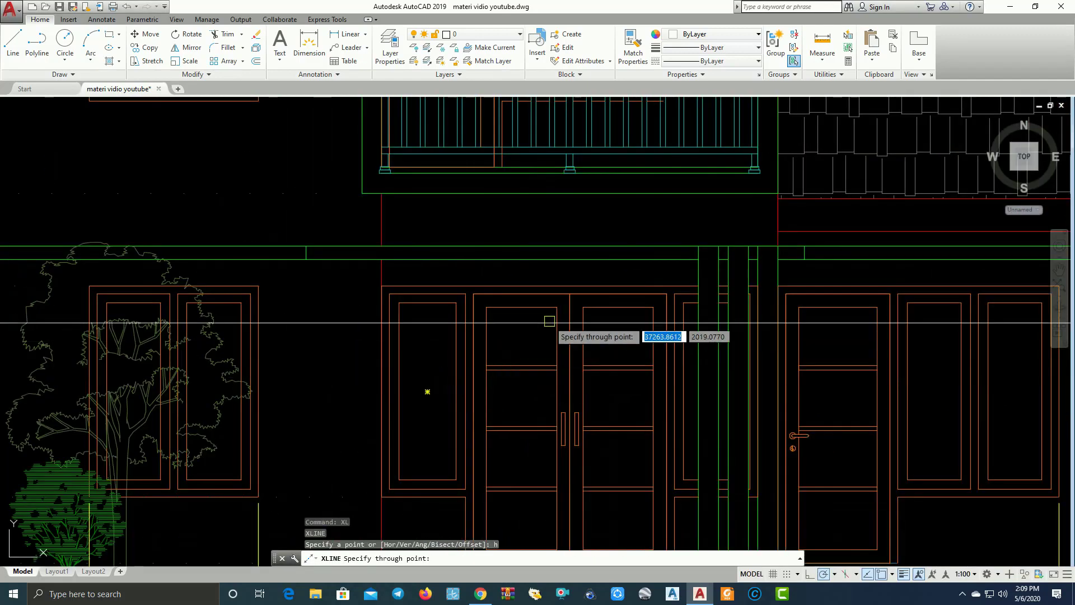
{"action": "scroll", "coordinate": [423, 389], "scroll_direction": "up", "scroll_amount": 2}
{"action": "scroll", "coordinate": [453, 237], "scroll_direction": "up", "scroll_amount": 2}
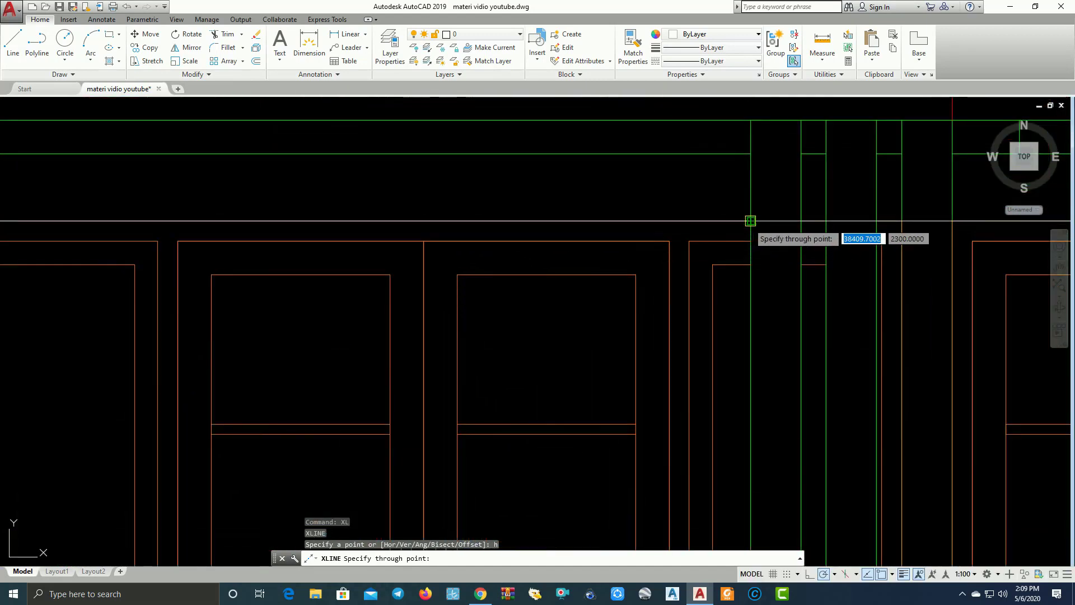
{"action": "scroll", "coordinate": [751, 221], "scroll_direction": "down", "scroll_amount": 5}
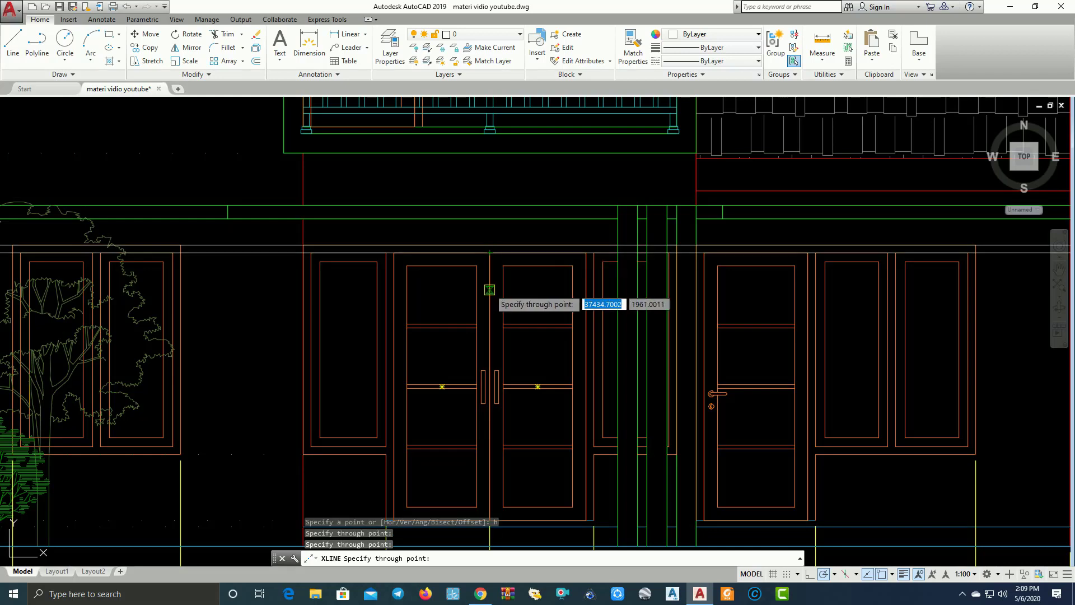
{"action": "middle_click_drag", "start_coordinate": [489, 290], "coordinate": [481, 163]}
{"action": "scroll", "coordinate": [481, 388], "scroll_direction": "up", "scroll_amount": 4}
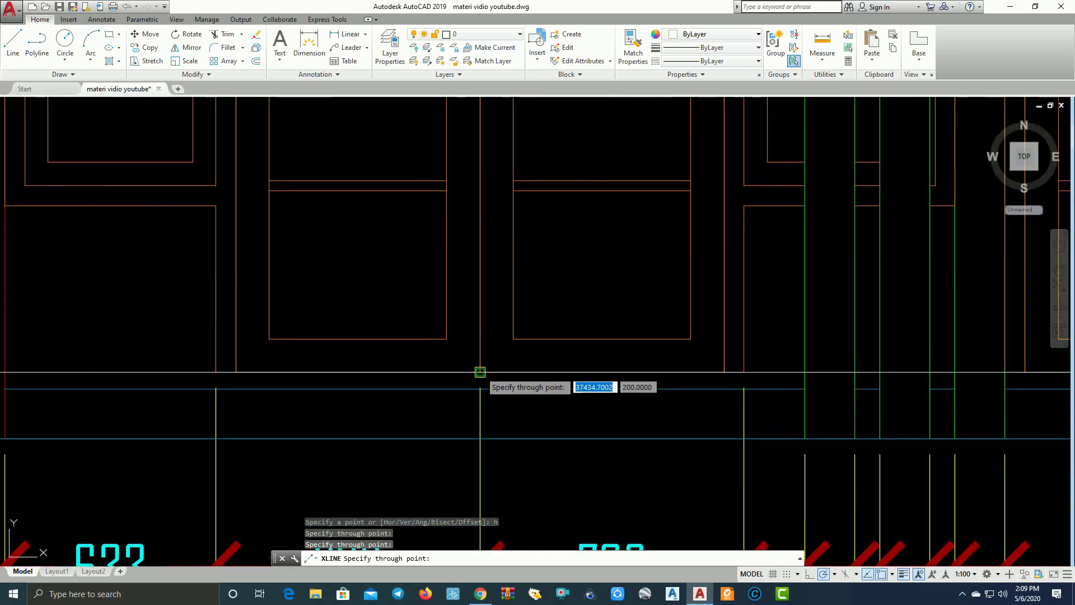
{"action": "scroll", "coordinate": [480, 372], "scroll_direction": "down", "scroll_amount": 4}
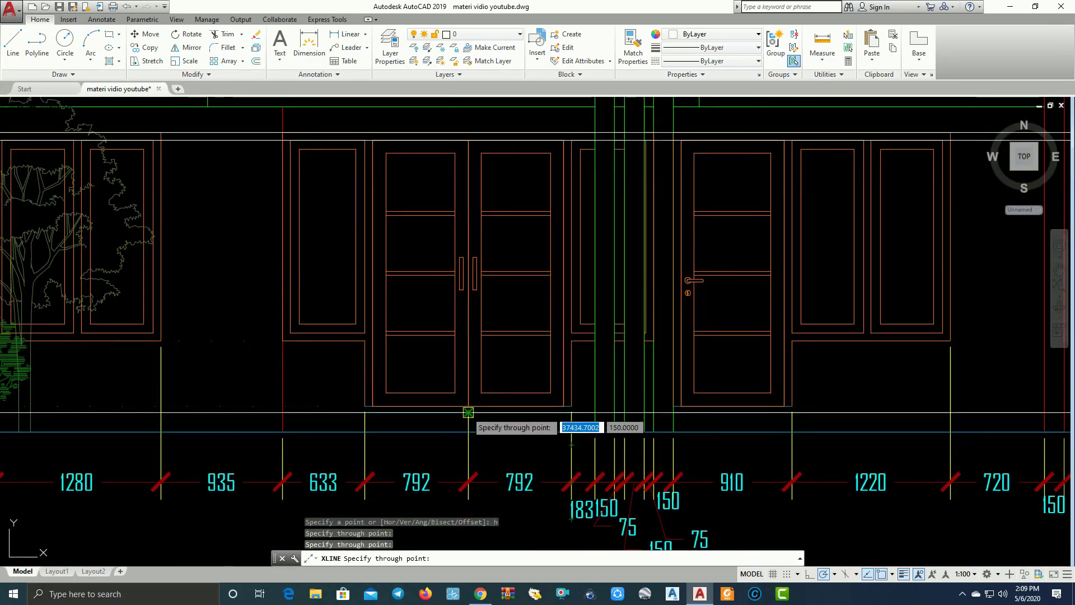
{"action": "scroll", "coordinate": [406, 393], "scroll_direction": "down", "scroll_amount": 5}
{"action": "scroll", "coordinate": [818, 381], "scroll_direction": "up", "scroll_amount": 2}
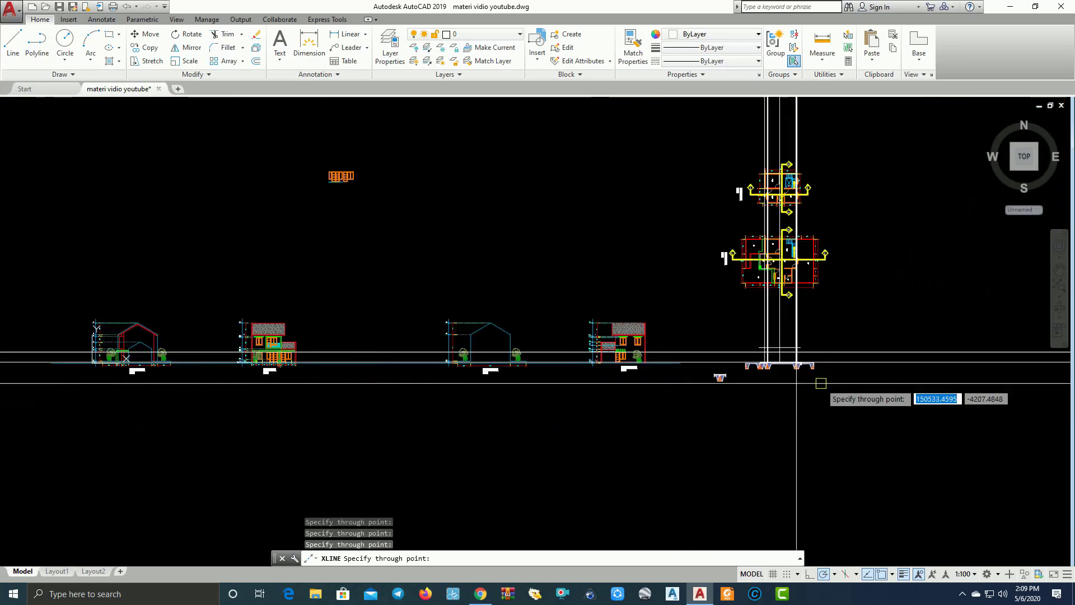
{"action": "scroll", "coordinate": [796, 359], "scroll_direction": "up", "scroll_amount": 2}
{"action": "scroll", "coordinate": [561, 348], "scroll_direction": "up", "scroll_amount": 2}
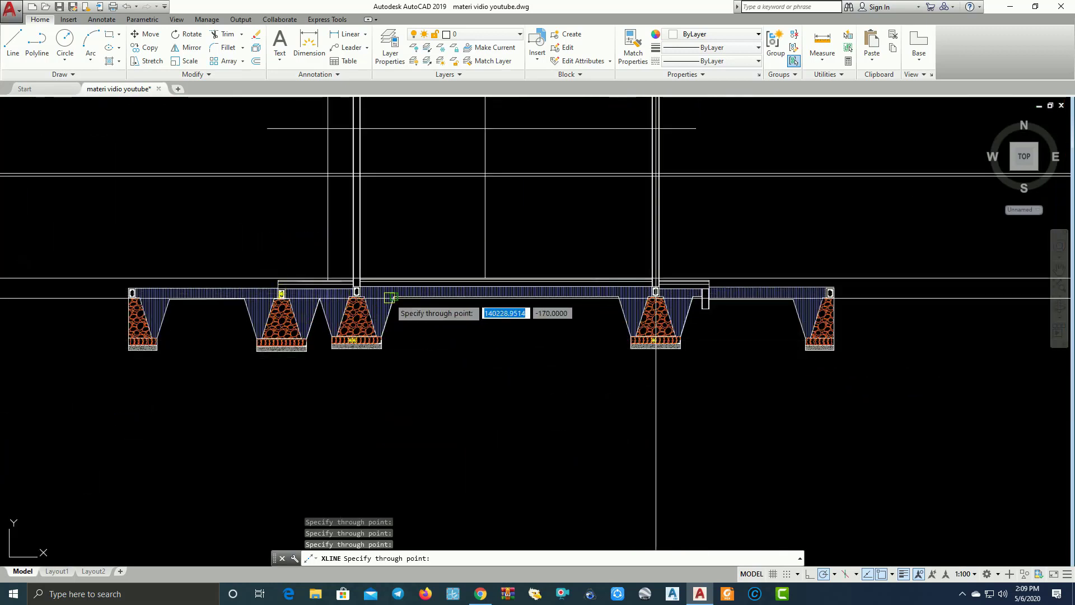
{"action": "key", "text": "Escape"}
{"action": "scroll", "coordinate": [465, 342], "scroll_direction": "down", "scroll_amount": 3}
{"action": "scroll", "coordinate": [463, 290], "scroll_direction": "down", "scroll_amount": 2}
{"action": "scroll", "coordinate": [392, 294], "scroll_direction": "up", "scroll_amount": 4}
Make a first trim attempt on the footing section's construction lines, then cancel it.
{"action": "scroll", "coordinate": [353, 308], "scroll_direction": "up", "scroll_amount": 2}
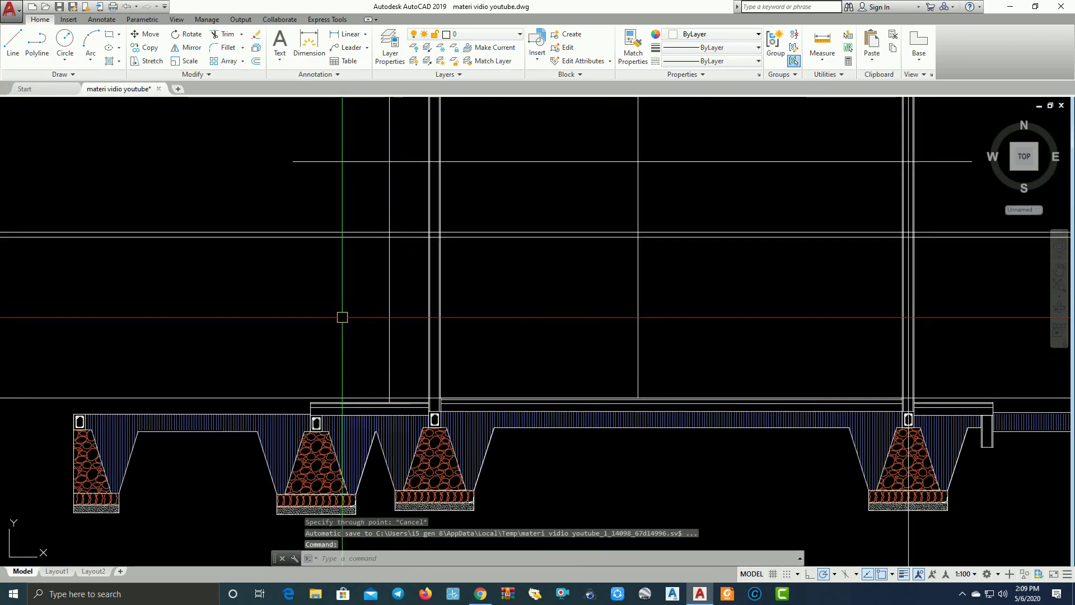
{"action": "middle_click_drag", "start_coordinate": [340, 314], "coordinate": [428, 275]}
{"action": "type", "text": "tr"}
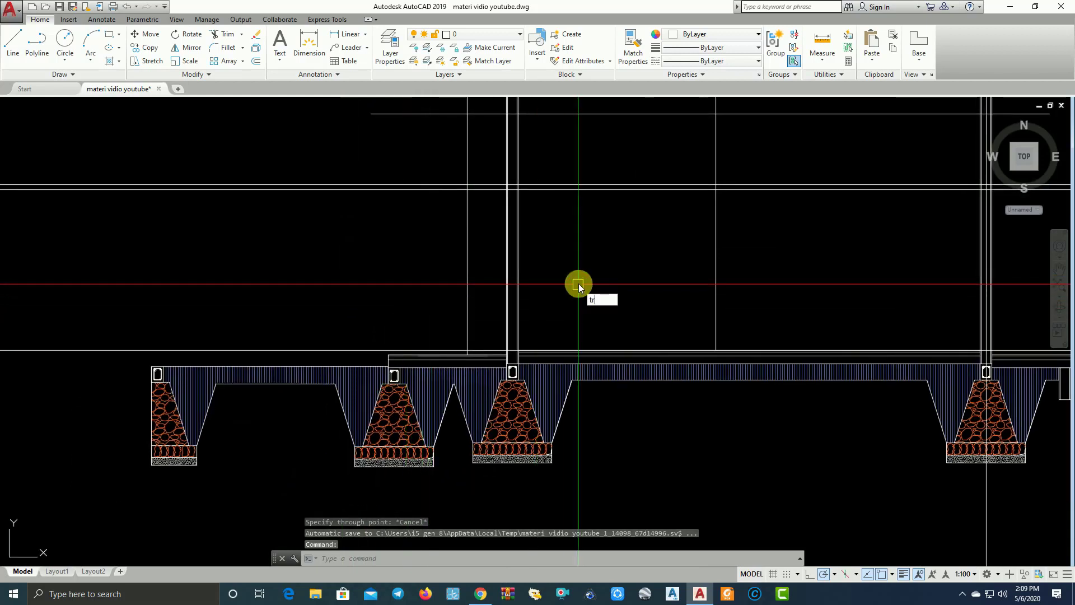
{"action": "key", "text": "Return"}
{"action": "left_click", "coordinate": [605, 179]}
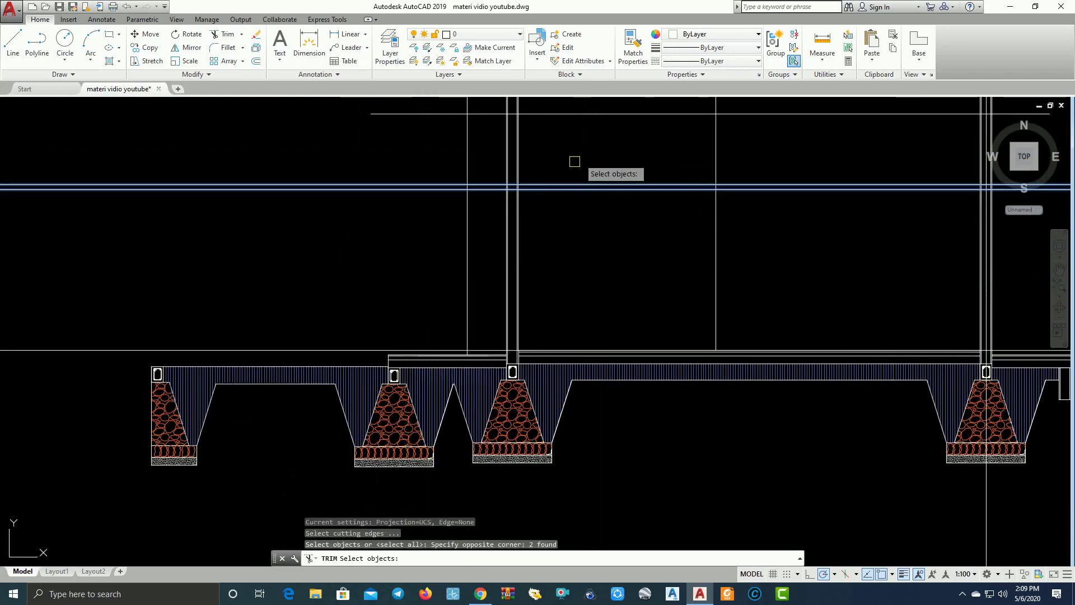
{"action": "left_click", "coordinate": [370, 351]}
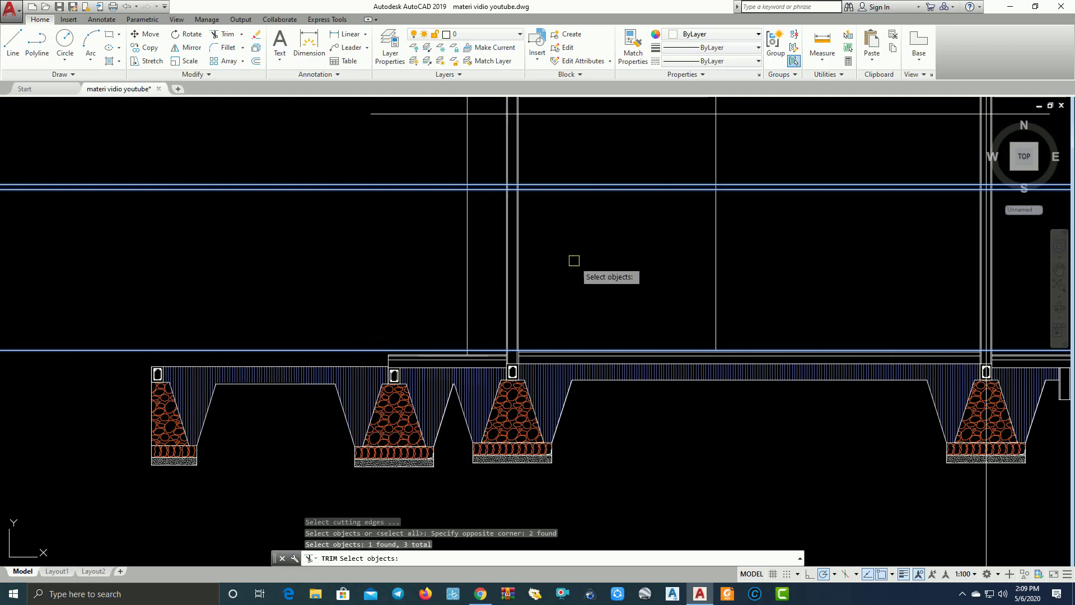
{"action": "left_click", "coordinate": [573, 260]}
{"action": "left_click", "coordinate": [503, 247]}
{"action": "key", "text": "Return"}
{"action": "left_click", "coordinate": [603, 183]}
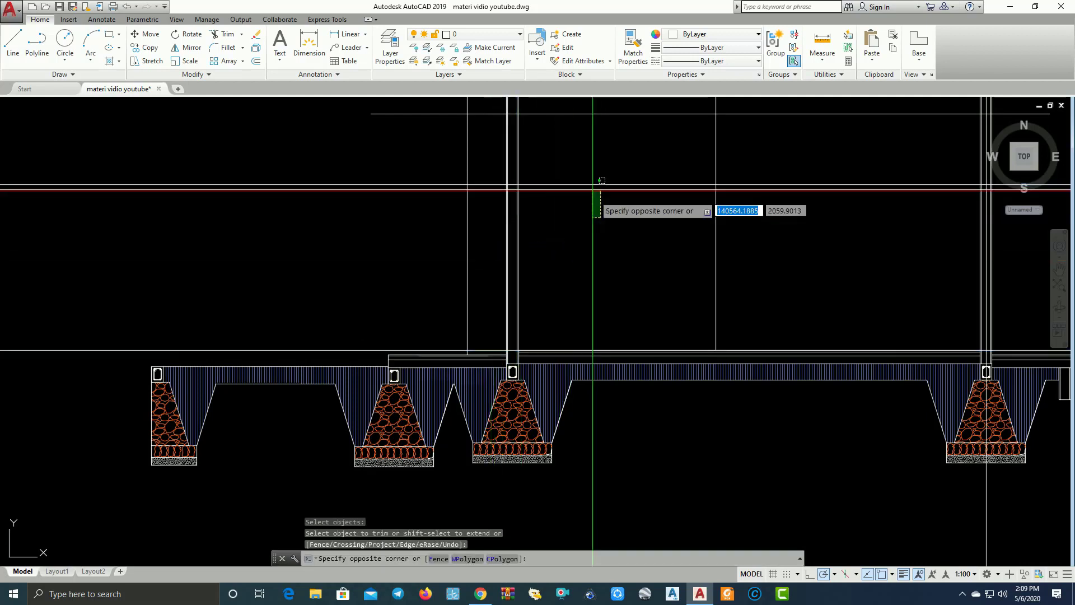
{"action": "left_click", "coordinate": [562, 172]}
{"action": "key", "text": "Escape"}
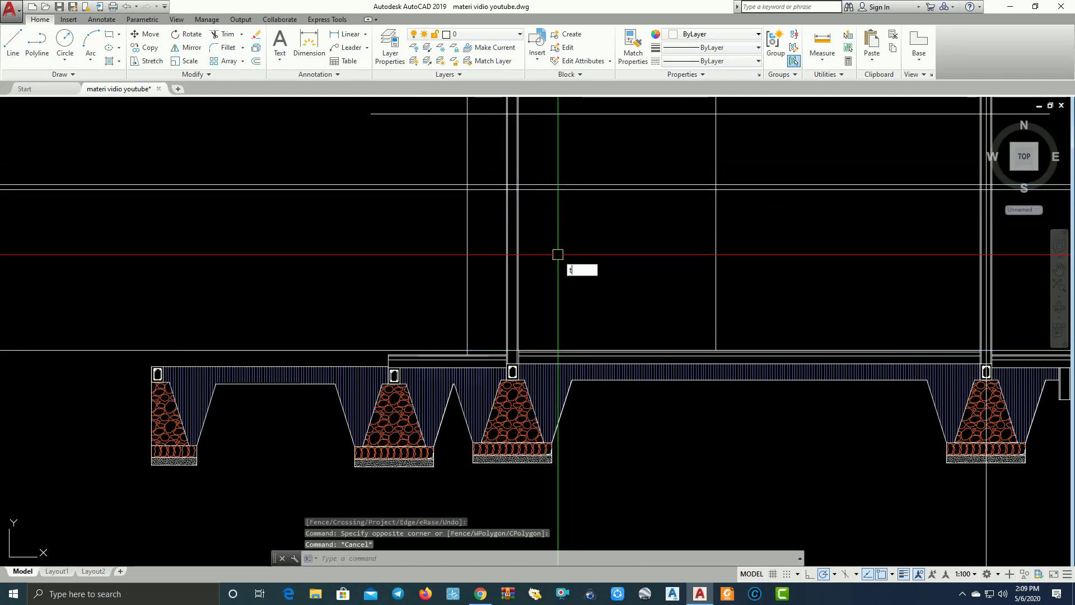
Trim the horizontal construction lines back to the wall lines on both sides.
{"action": "key", "text": "Return"}
{"action": "left_click", "coordinate": [590, 247]}
{"action": "left_click", "coordinate": [555, 166]}
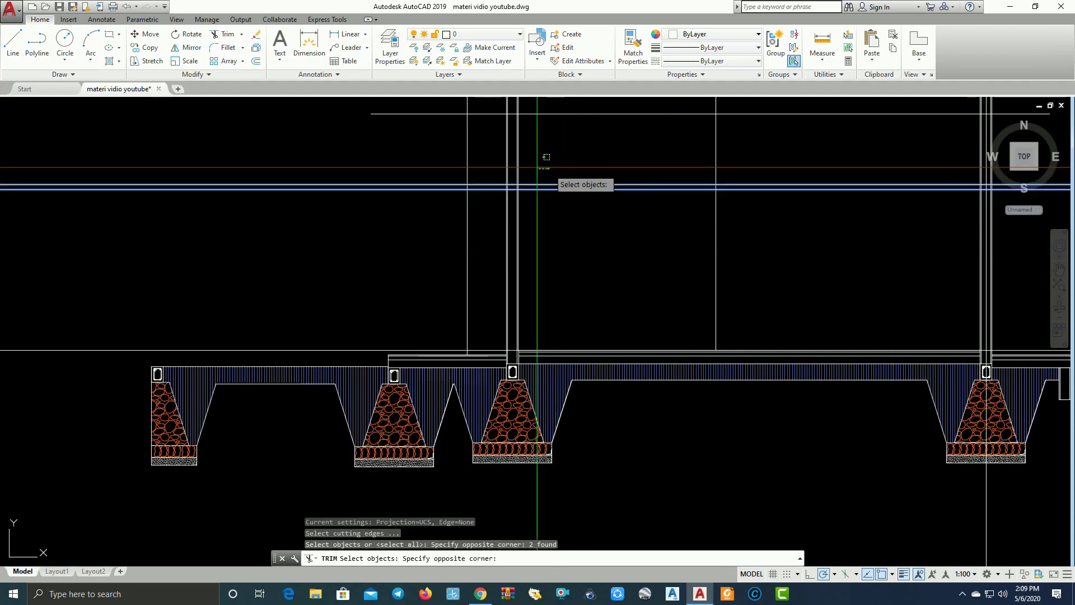
{"action": "left_click", "coordinate": [491, 150]}
{"action": "key", "text": "Return"}
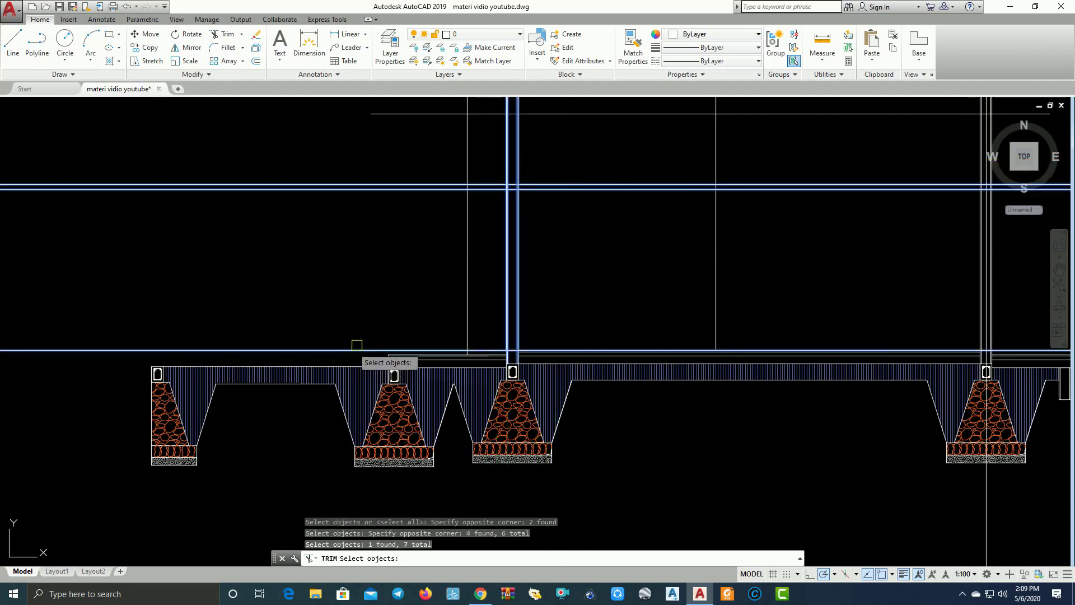
{"action": "left_click", "coordinate": [613, 221]}
{"action": "left_click", "coordinate": [600, 187]}
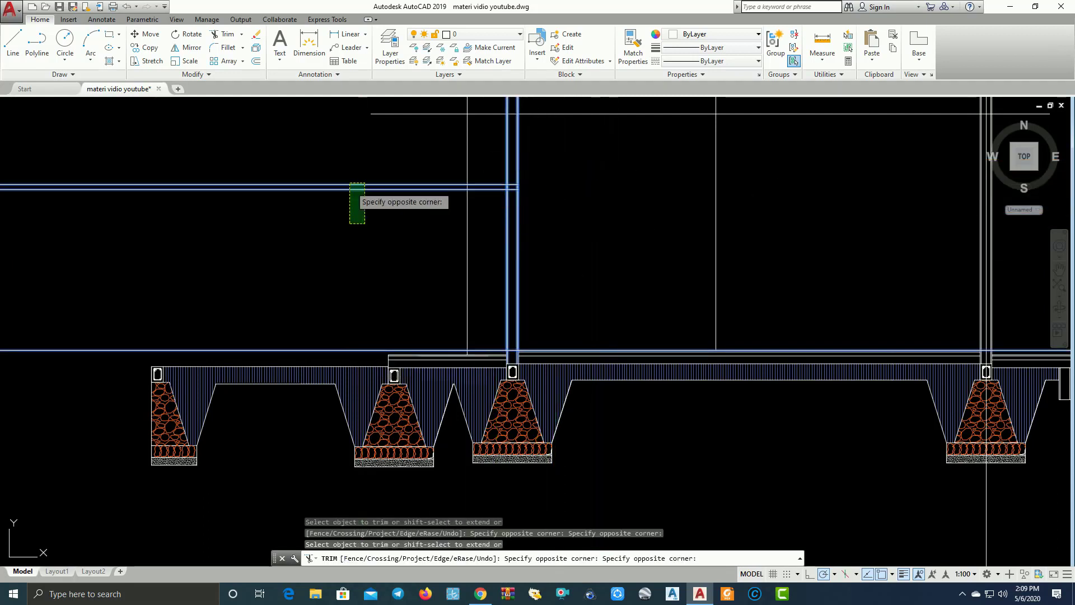
{"action": "left_click", "coordinate": [350, 184]}
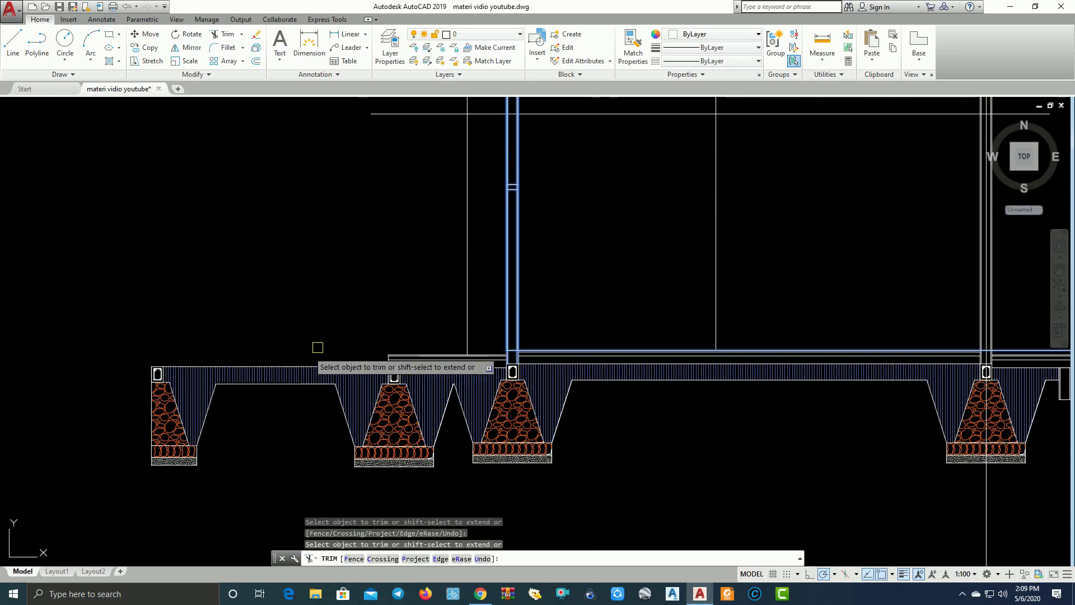
Inspect the trimmed upper wall lines, end the trim, and pan toward the left footings.
{"action": "scroll", "coordinate": [471, 316], "scroll_direction": "down", "scroll_amount": 4}
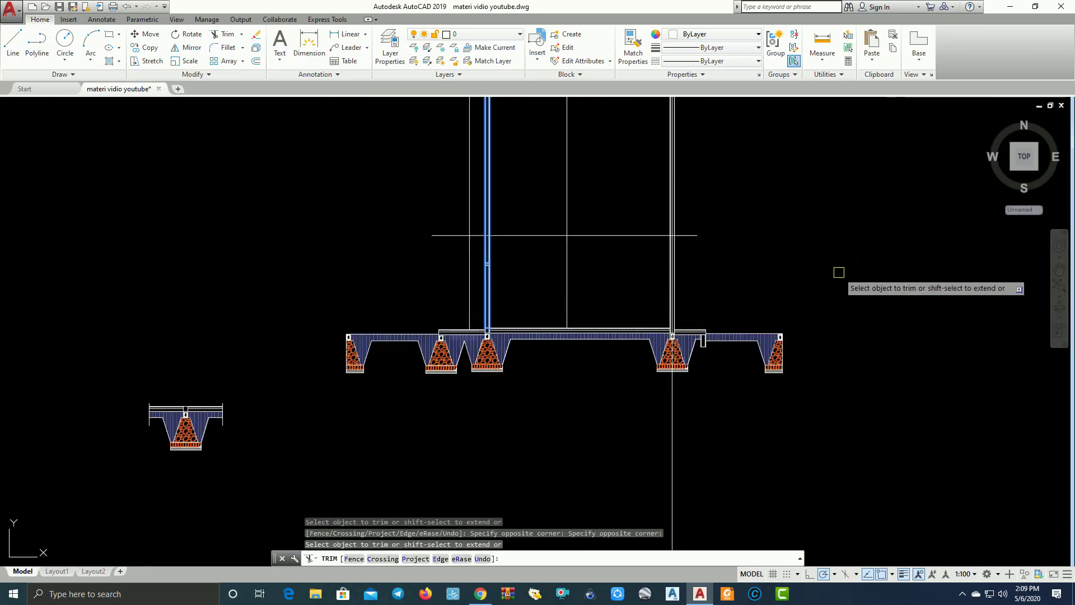
{"action": "scroll", "coordinate": [470, 319], "scroll_direction": "up", "scroll_amount": 3}
{"action": "scroll", "coordinate": [493, 253], "scroll_direction": "up", "scroll_amount": 3}
{"action": "scroll", "coordinate": [502, 195], "scroll_direction": "up", "scroll_amount": 4}
{"action": "middle_click_drag", "start_coordinate": [502, 195], "coordinate": [493, 311]}
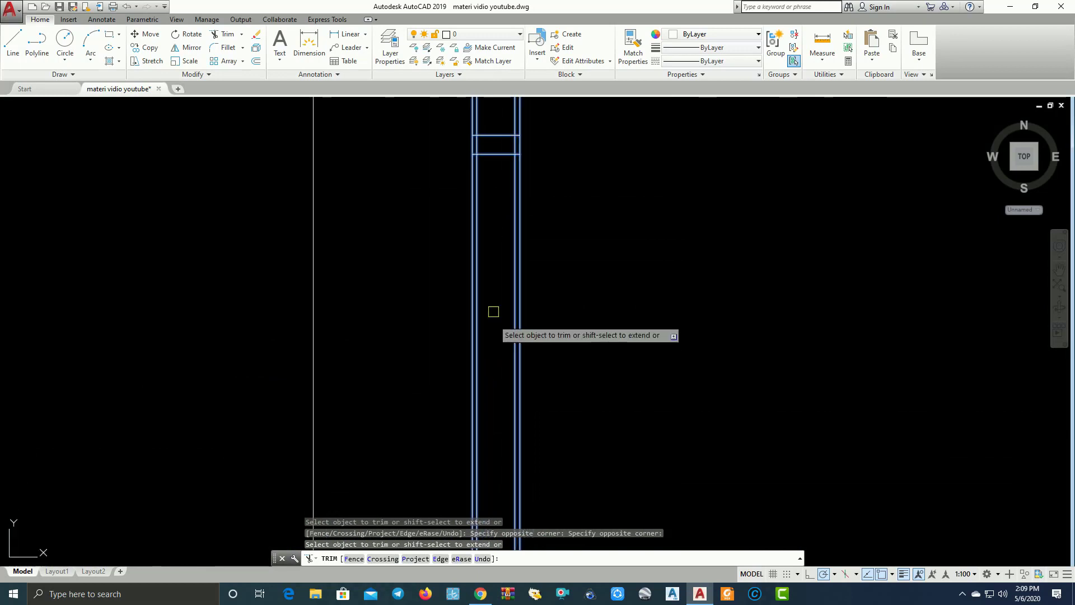
{"action": "scroll", "coordinate": [491, 150], "scroll_direction": "up", "scroll_amount": 2}
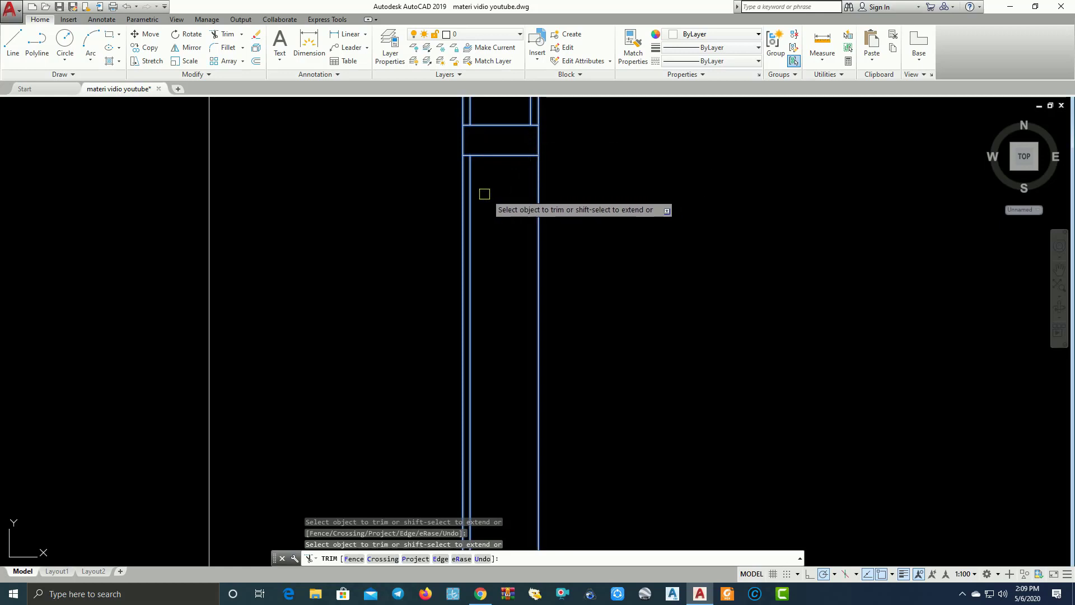
{"action": "scroll", "coordinate": [562, 297], "scroll_direction": "down", "scroll_amount": 2}
{"action": "scroll", "coordinate": [557, 266], "scroll_direction": "down", "scroll_amount": 2}
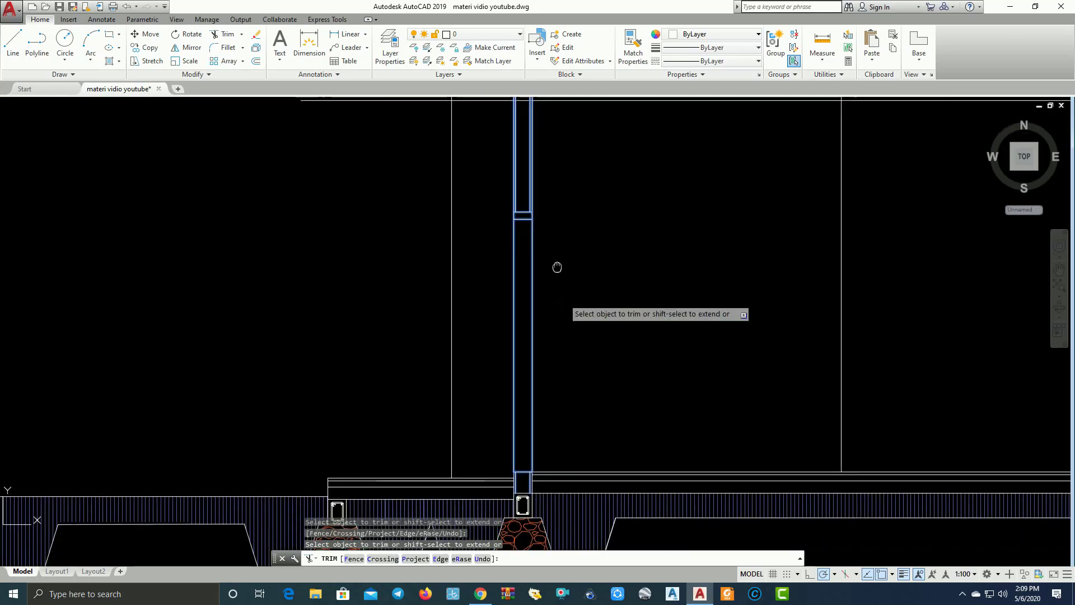
{"action": "scroll", "coordinate": [555, 392], "scroll_direction": "down", "scroll_amount": 2}
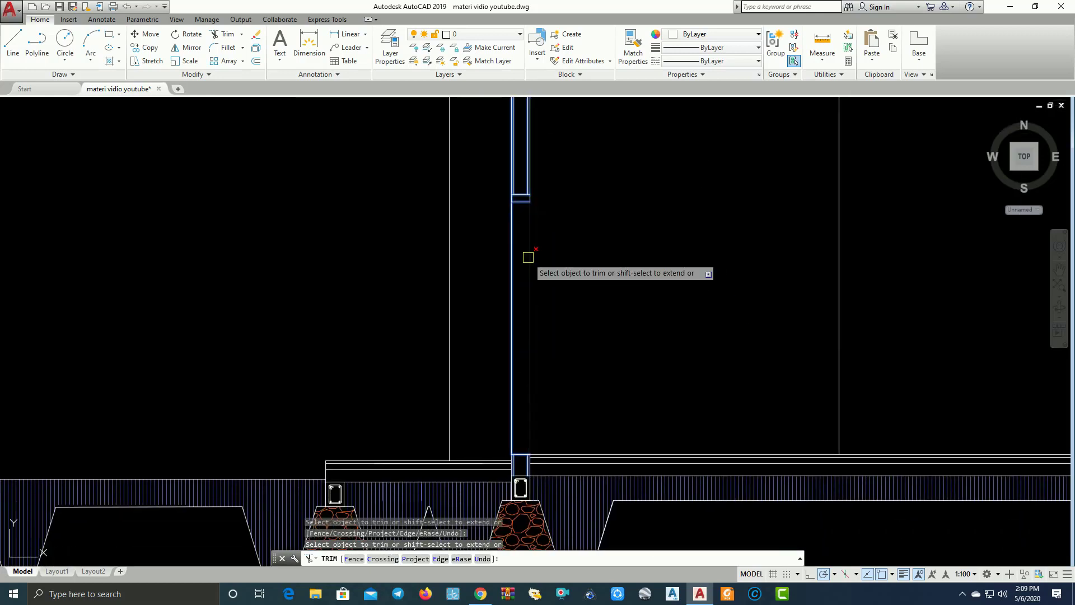
{"action": "key", "text": "Escape"}
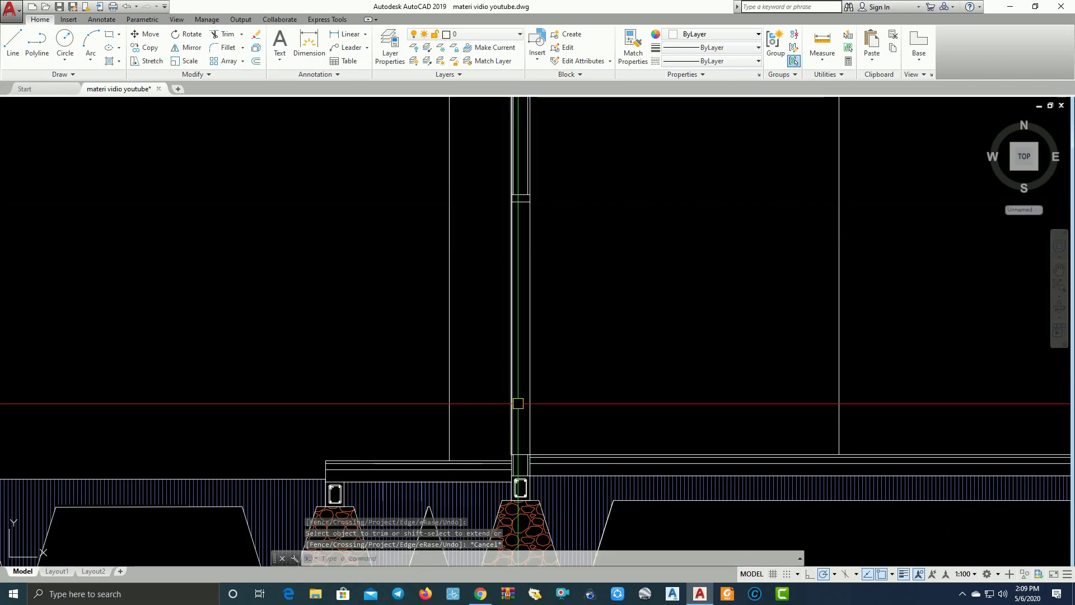
{"action": "middle_click_drag", "start_coordinate": [540, 289], "coordinate": [464, 245]}
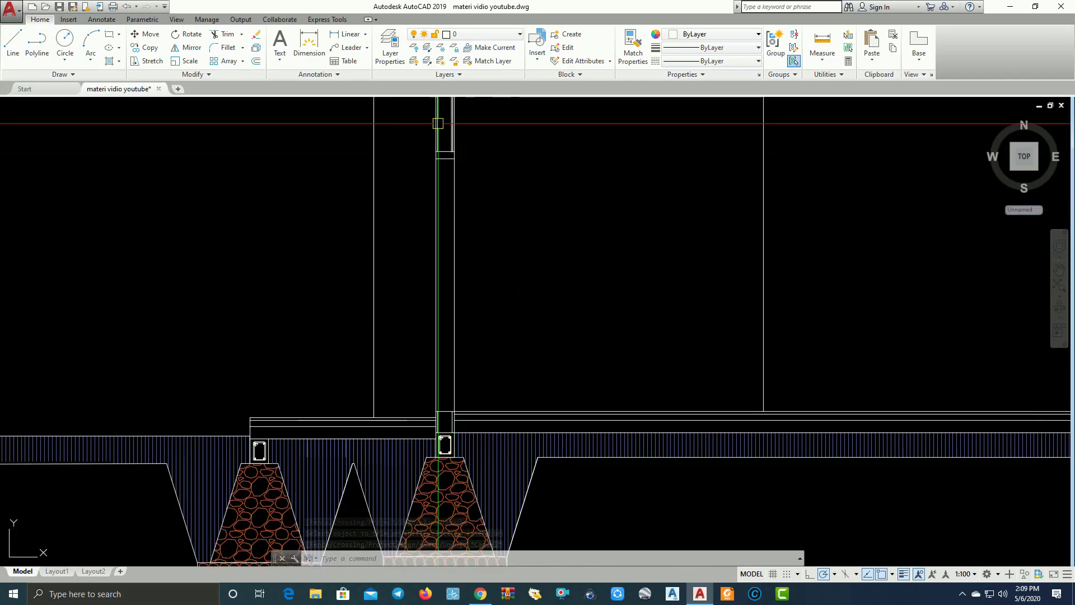
{"action": "scroll", "coordinate": [454, 239], "scroll_direction": "down", "scroll_amount": 1}
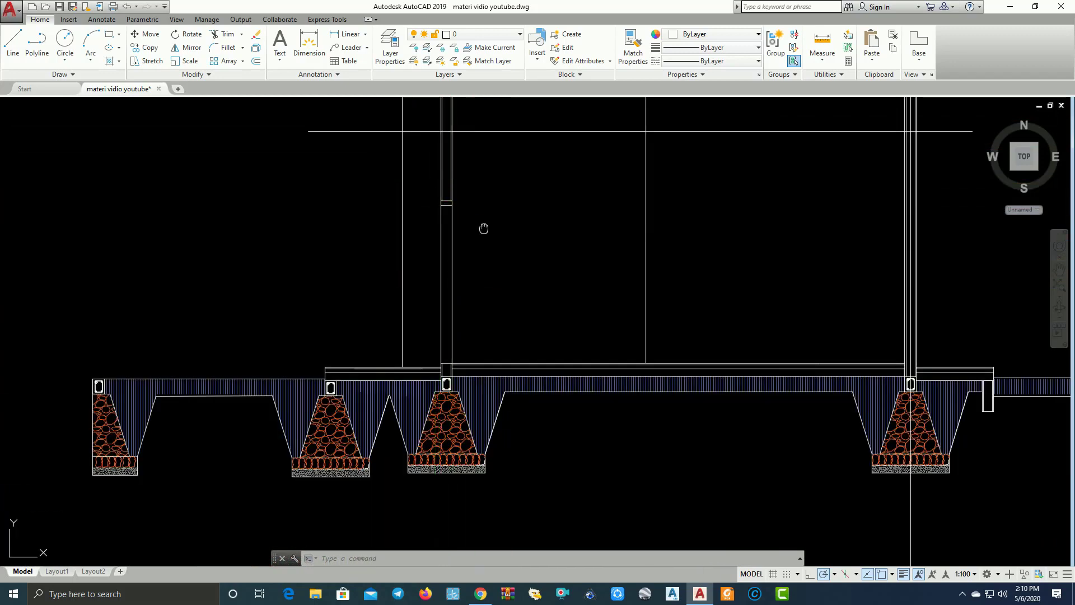
Zoom over the whole footing section; a centre-line command is started and cancelled.
{"action": "mouse_move", "coordinate": [485, 228]}
{"action": "middle_mouse_down"}
{"action": "mouse_move", "coordinate": [403, 276]}
{"action": "mouse_move", "coordinate": [439, 557]}
{"action": "middle_mouse_up"}
{"action": "scroll", "coordinate": [456, 304], "scroll_direction": "down", "scroll_amount": 5}
{"action": "scroll", "coordinate": [413, 295], "scroll_direction": "up", "scroll_amount": 2}
{"action": "scroll", "coordinate": [447, 301], "scroll_direction": "down", "scroll_amount": 2}
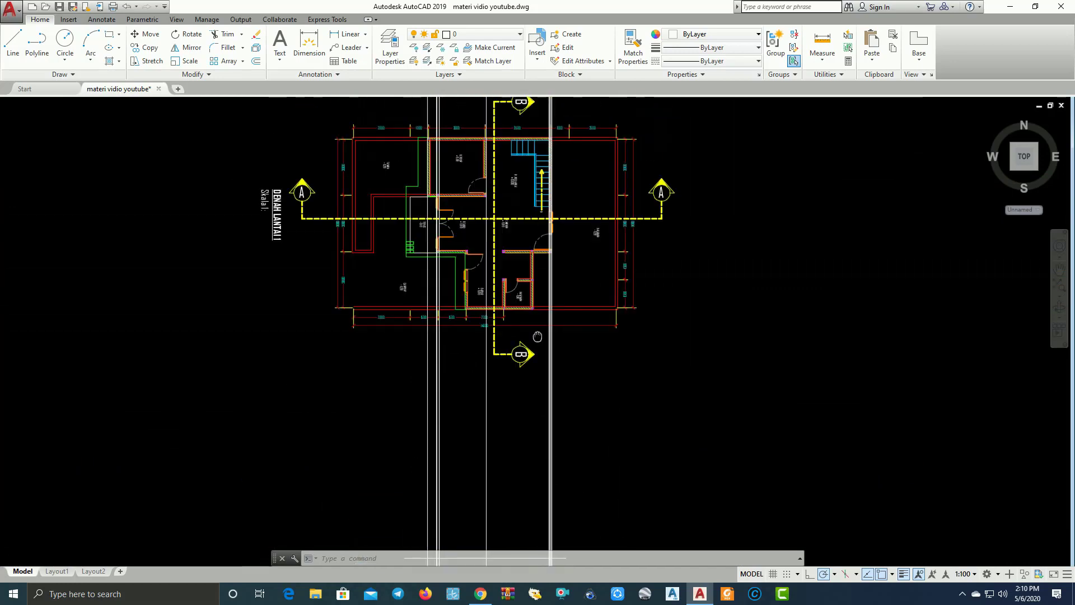
{"action": "scroll", "coordinate": [448, 215], "scroll_direction": "up", "scroll_amount": 3}
{"action": "scroll", "coordinate": [560, 236], "scroll_direction": "up", "scroll_amount": 1}
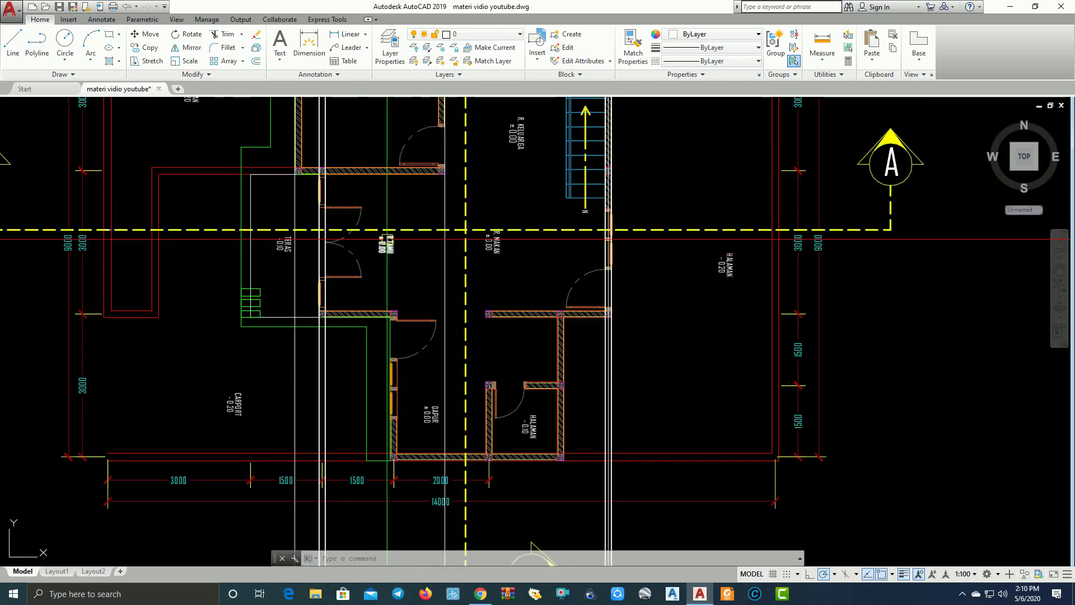
{"action": "scroll", "coordinate": [617, 235], "scroll_direction": "down", "scroll_amount": 2}
{"action": "scroll", "coordinate": [629, 242], "scroll_direction": "up", "scroll_amount": 4}
{"action": "scroll", "coordinate": [612, 204], "scroll_direction": "up", "scroll_amount": 1}
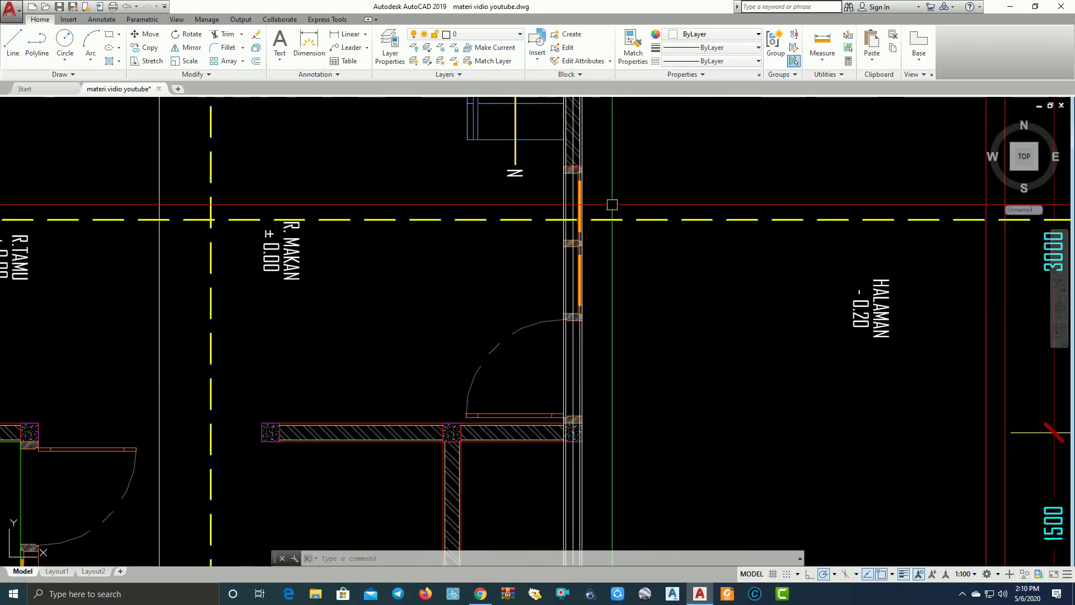
{"action": "scroll", "coordinate": [554, 204], "scroll_direction": "up", "scroll_amount": 1}
{"action": "scroll", "coordinate": [553, 205], "scroll_direction": "down", "scroll_amount": 3}
{"action": "scroll", "coordinate": [384, 314], "scroll_direction": "down", "scroll_amount": 2}
{"action": "scroll", "coordinate": [552, 300], "scroll_direction": "up", "scroll_amount": 2}
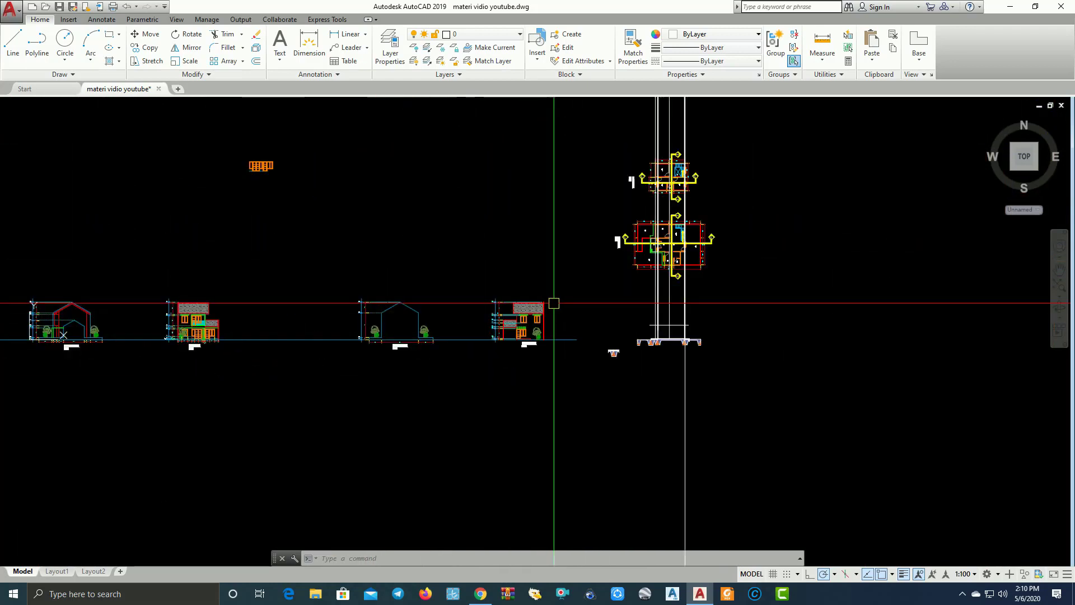
{"action": "scroll", "coordinate": [515, 339], "scroll_direction": "up", "scroll_amount": 2}
{"action": "scroll", "coordinate": [516, 338], "scroll_direction": "up", "scroll_amount": 3}
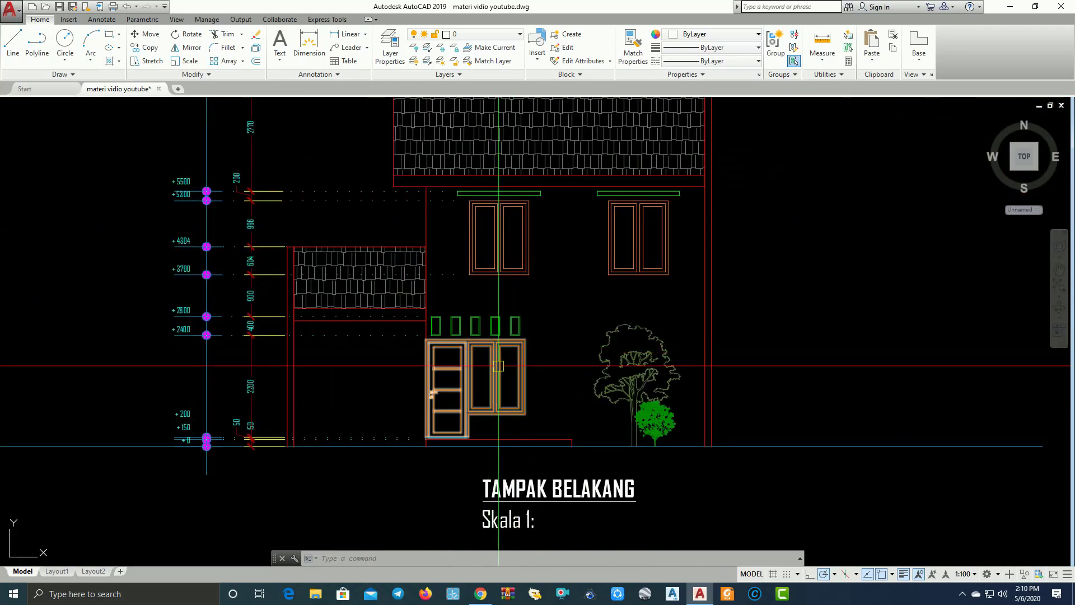
{"action": "scroll", "coordinate": [512, 440], "scroll_direction": "up", "scroll_amount": 1}
{"action": "scroll", "coordinate": [526, 438], "scroll_direction": "up", "scroll_amount": 3}
{"action": "type", "text": "c"}
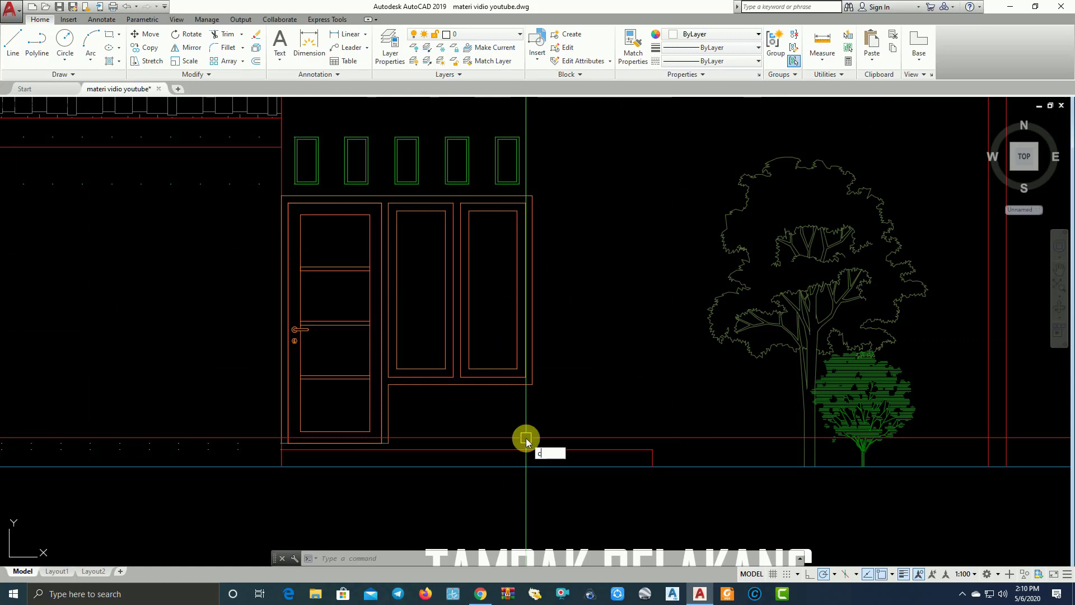
{"action": "key", "text": "Return"}
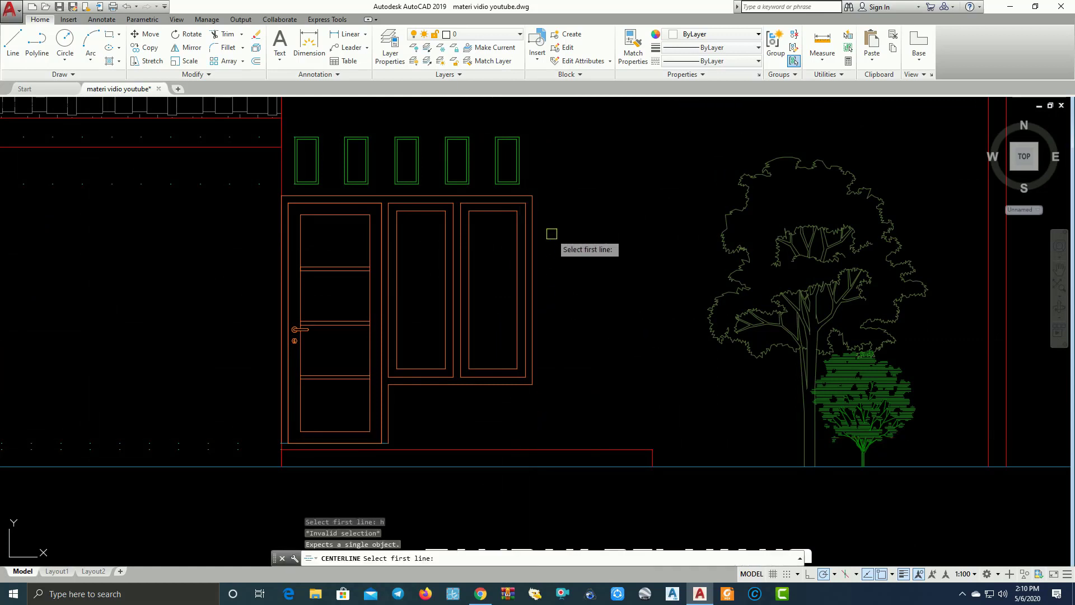
{"action": "key", "text": "Escape"}
Draw a horizontal XLINE through the door's top edge across the footing section.
{"action": "type", "text": "xl"}
{"action": "key", "text": "Return"}
{"action": "type", "text": "h"}
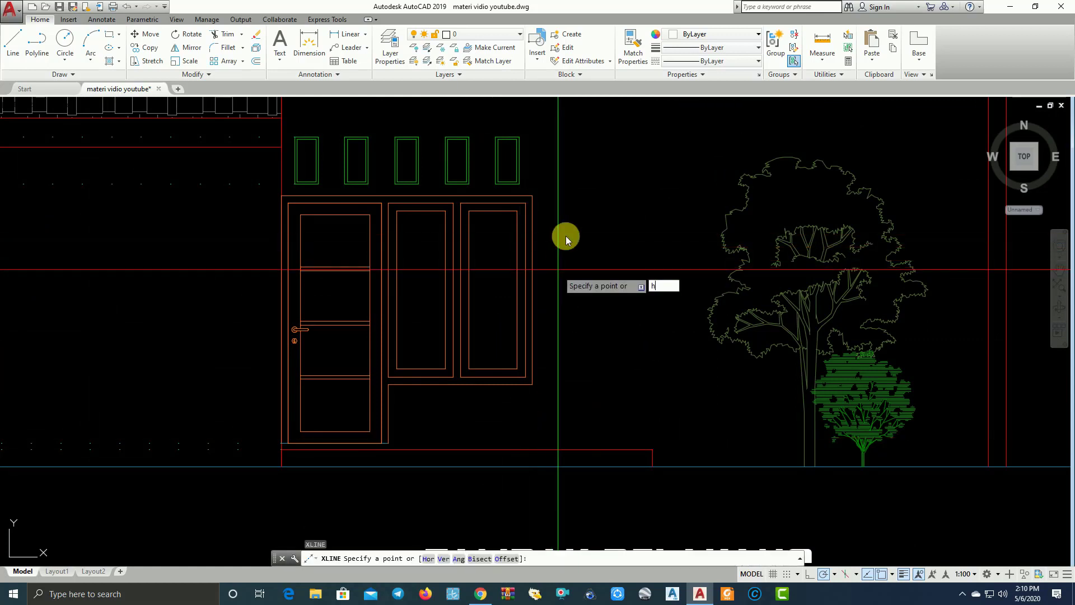
{"action": "key", "text": "Return"}
{"action": "scroll", "coordinate": [526, 201], "scroll_direction": "up", "scroll_amount": 4}
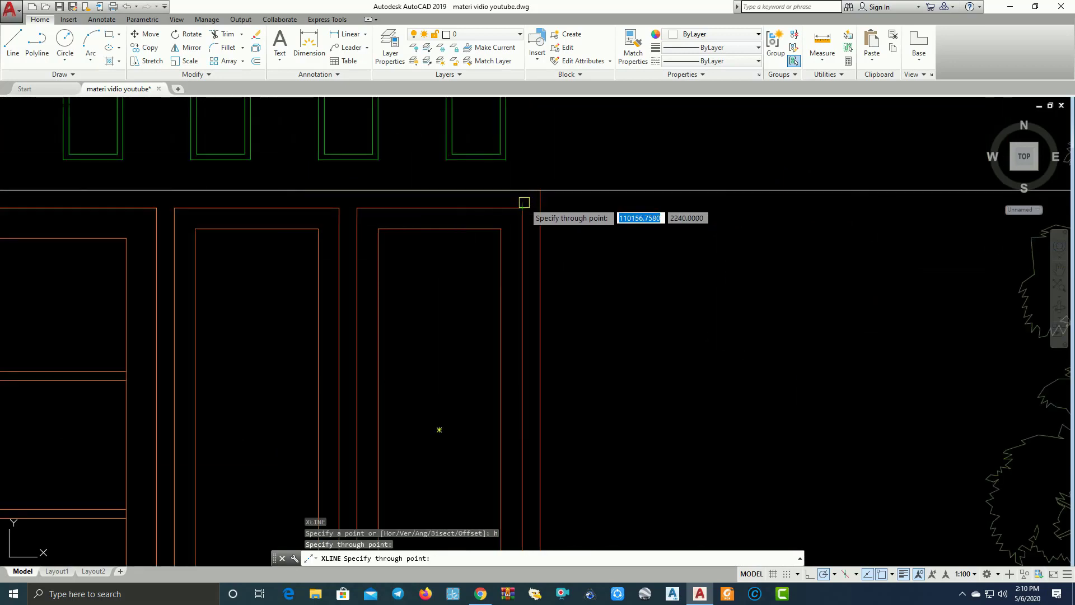
{"action": "left_click", "coordinate": [522, 208]}
{"action": "scroll", "coordinate": [529, 240], "scroll_direction": "down", "scroll_amount": 3}
{"action": "scroll", "coordinate": [535, 264], "scroll_direction": "up", "scroll_amount": 3}
{"action": "scroll", "coordinate": [526, 316], "scroll_direction": "up", "scroll_amount": 2}
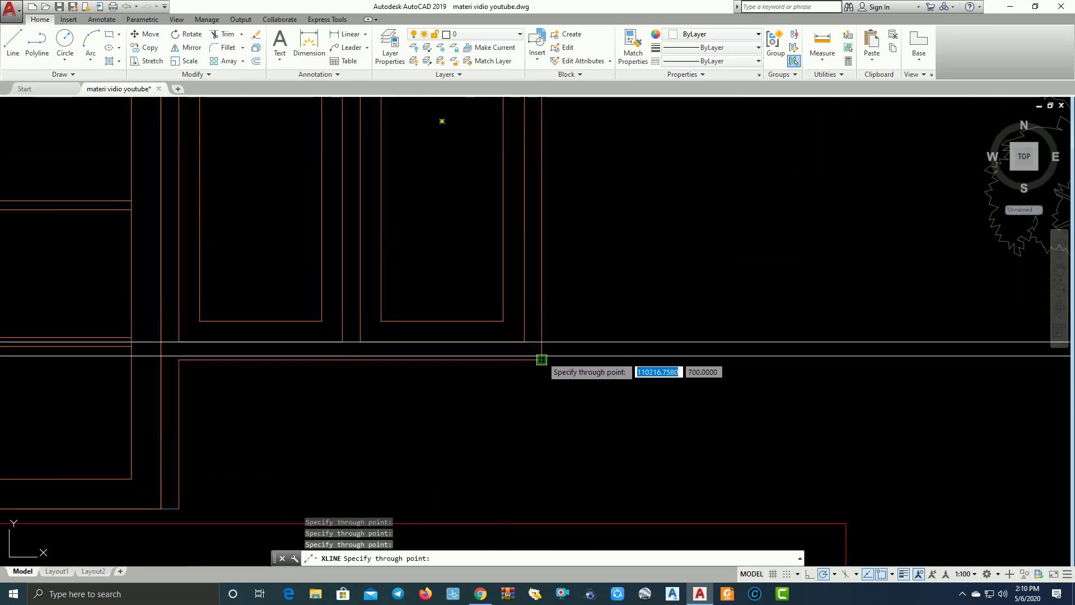
{"action": "scroll", "coordinate": [542, 359], "scroll_direction": "down", "scroll_amount": 2}
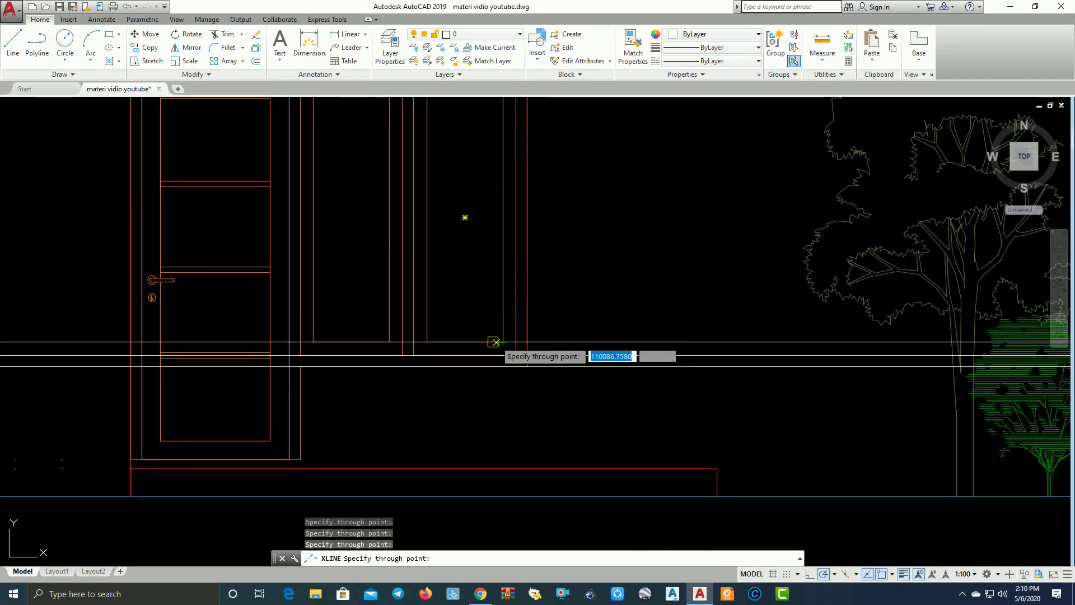
{"action": "scroll", "coordinate": [494, 342], "scroll_direction": "down", "scroll_amount": 5}
Pan to the foundation beam sections and select the stray vertical line for erasing.
{"action": "middle_click_drag", "start_coordinate": [824, 353], "coordinate": [582, 356]}
{"action": "middle_click_drag", "start_coordinate": [930, 347], "coordinate": [595, 347]}
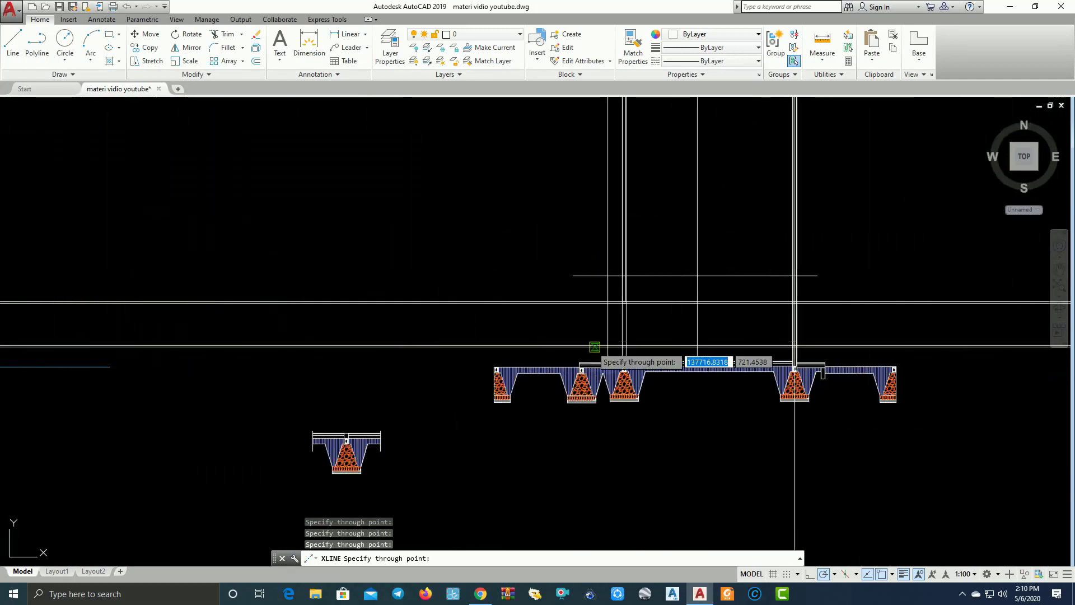
{"action": "scroll", "coordinate": [852, 342], "scroll_direction": "up", "scroll_amount": 4}
{"action": "scroll", "coordinate": [851, 342], "scroll_direction": "up", "scroll_amount": 2}
{"action": "left_click", "coordinate": [608, 250]}
{"action": "type", "text": "tr"}
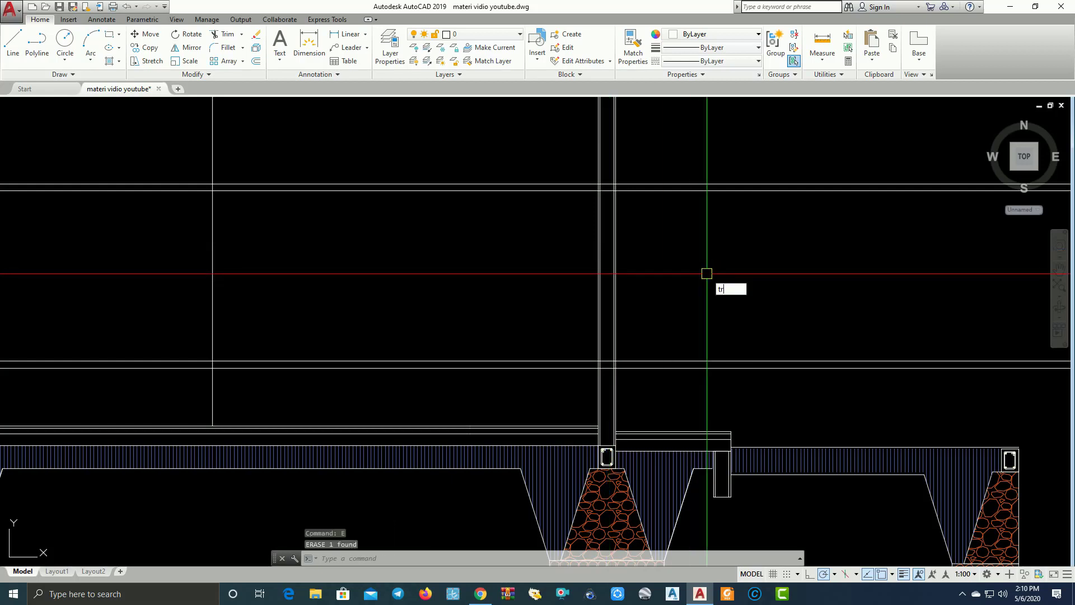
Trim the horizontal lines on both sides of the wall column, using the column lines as cutting edges.
{"action": "key", "text": "Return"}
{"action": "left_click", "coordinate": [662, 386]}
{"action": "left_click", "coordinate": [562, 168]}
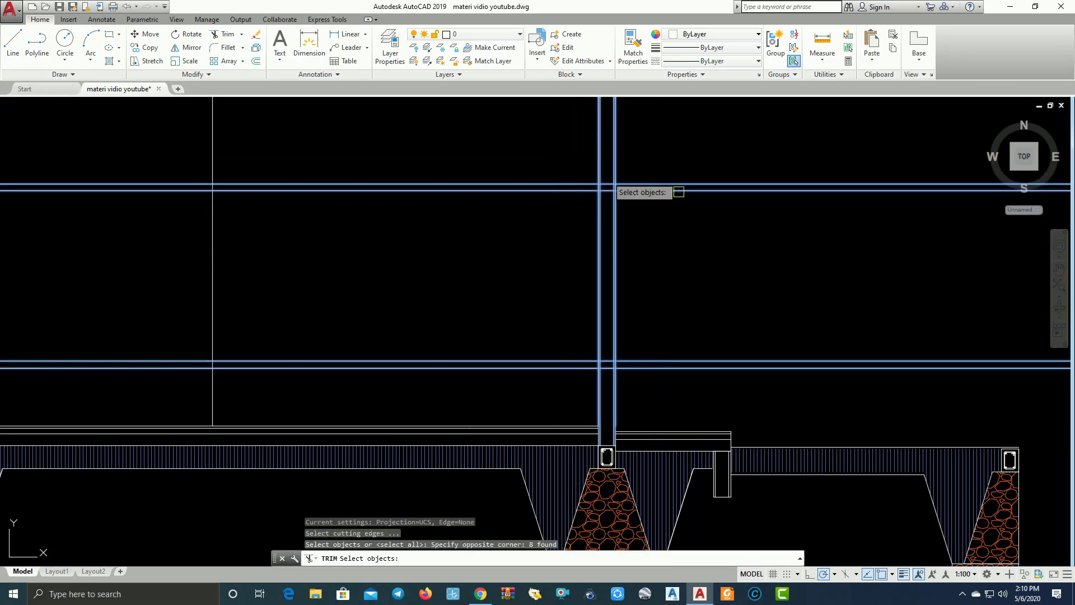
{"action": "key", "text": "Return"}
{"action": "left_click", "coordinate": [715, 163]}
{"action": "left_click", "coordinate": [644, 387]}
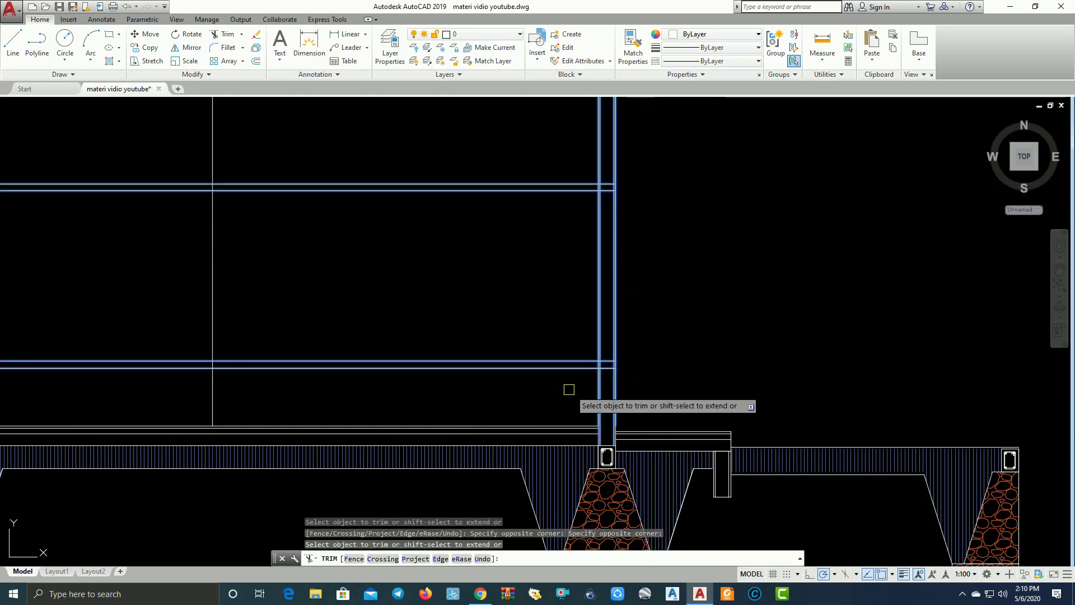
{"action": "left_click", "coordinate": [569, 389]}
{"action": "left_click", "coordinate": [523, 197]}
{"action": "scroll", "coordinate": [605, 187], "scroll_direction": "up", "scroll_amount": 3}
{"action": "scroll", "coordinate": [582, 186], "scroll_direction": "up", "scroll_amount": 2}
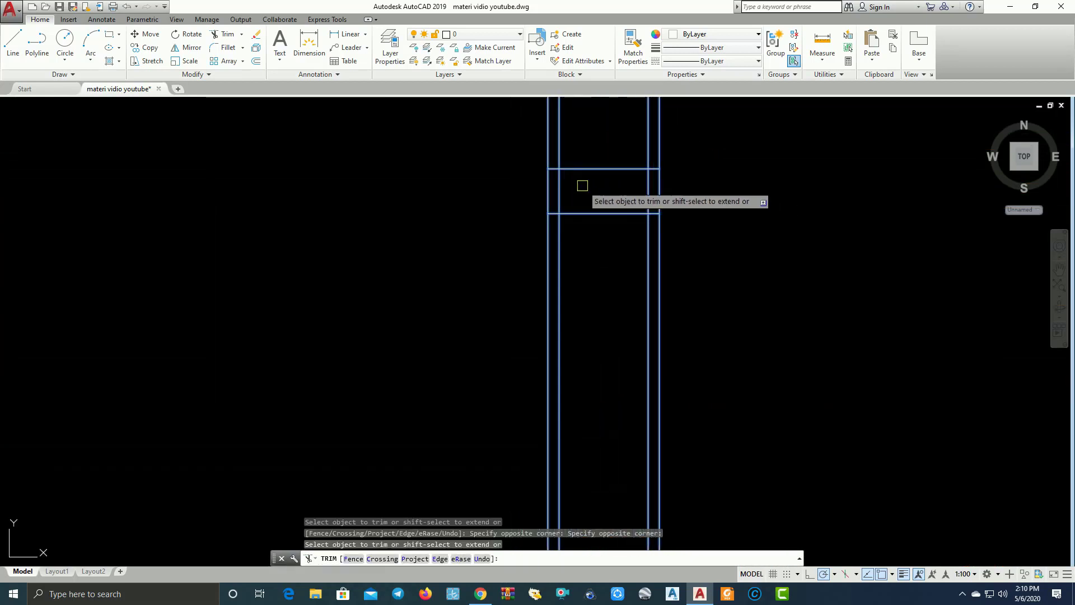
{"action": "key", "text": "Escape"}
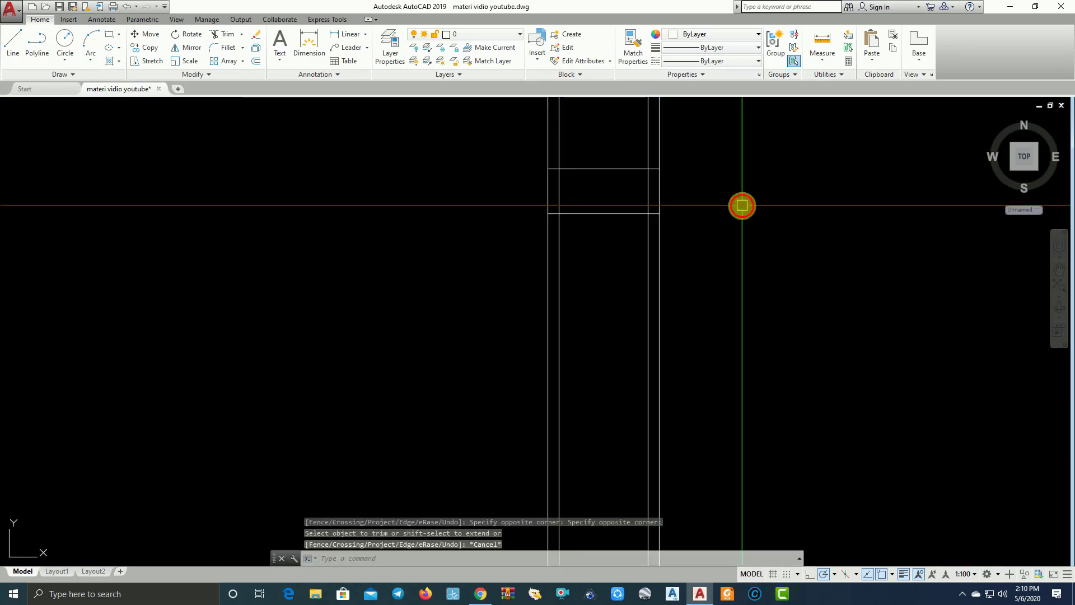
{"action": "type", "text": "tr"}
Start another trim with the wall line as cutting edge, then end it.
{"action": "key", "text": "Return"}
{"action": "left_click", "coordinate": [589, 166]}
{"action": "scroll", "coordinate": [588, 166], "scroll_direction": "down", "scroll_amount": 3}
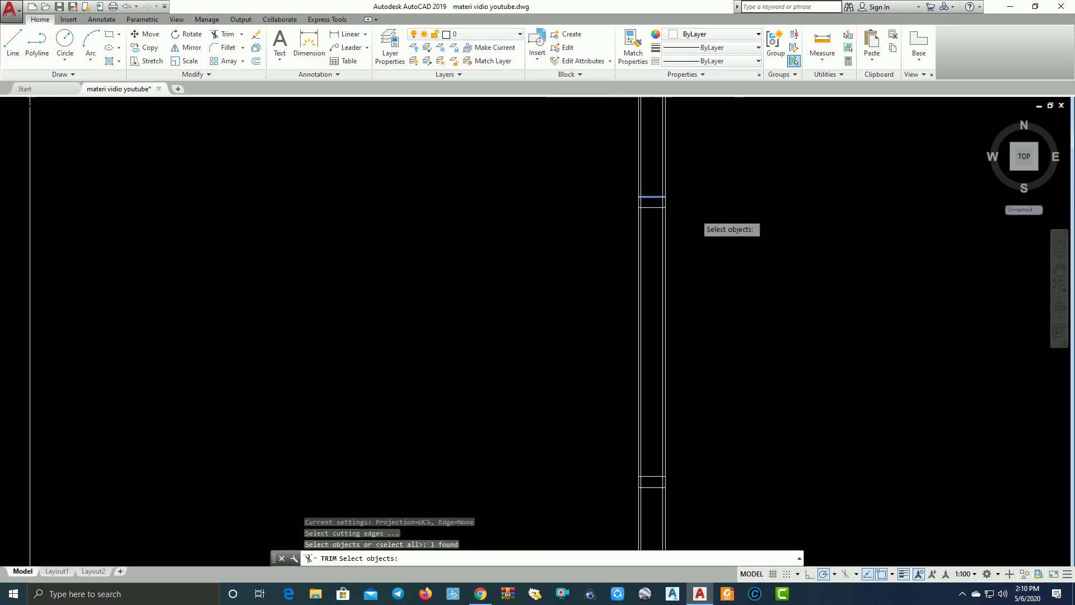
{"action": "scroll", "coordinate": [708, 267], "scroll_direction": "down", "scroll_amount": 2}
{"action": "scroll", "coordinate": [683, 363], "scroll_direction": "up", "scroll_amount": 2}
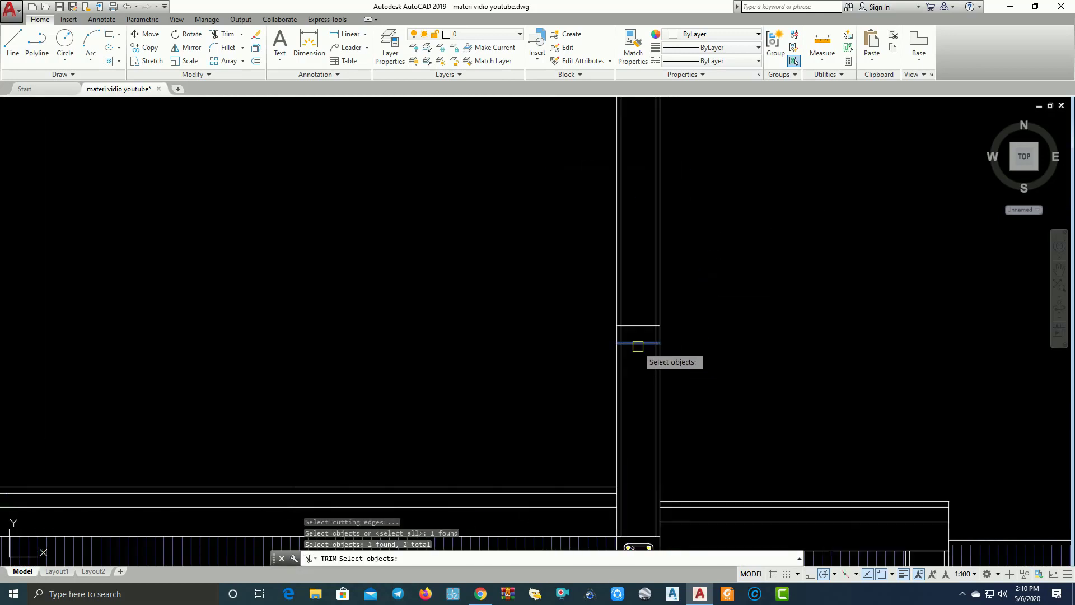
{"action": "key", "text": "Return"}
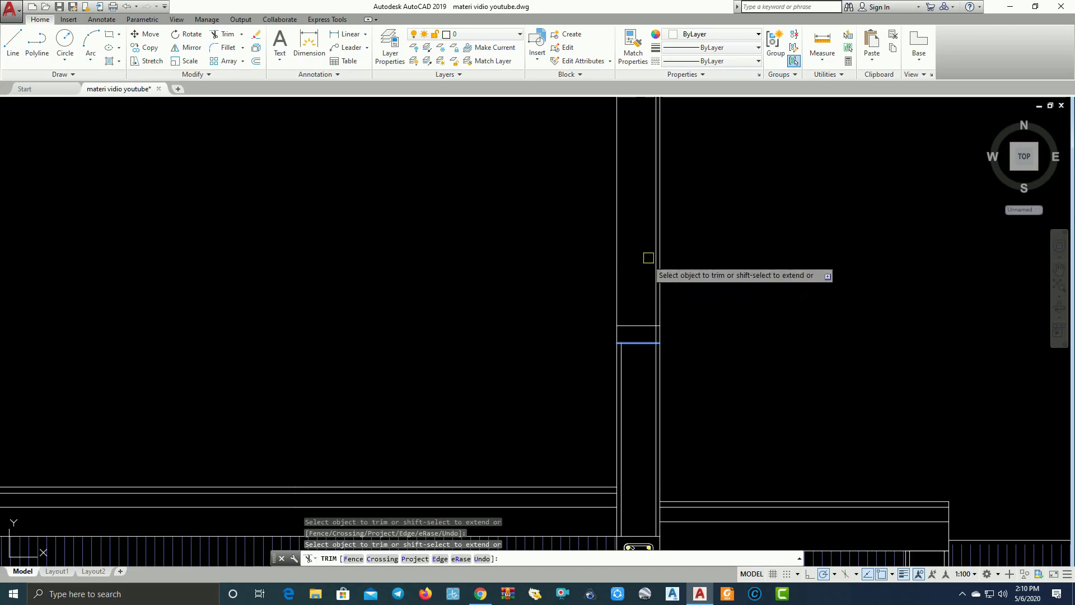
{"action": "scroll", "coordinate": [771, 241], "scroll_direction": "down", "scroll_amount": 3}
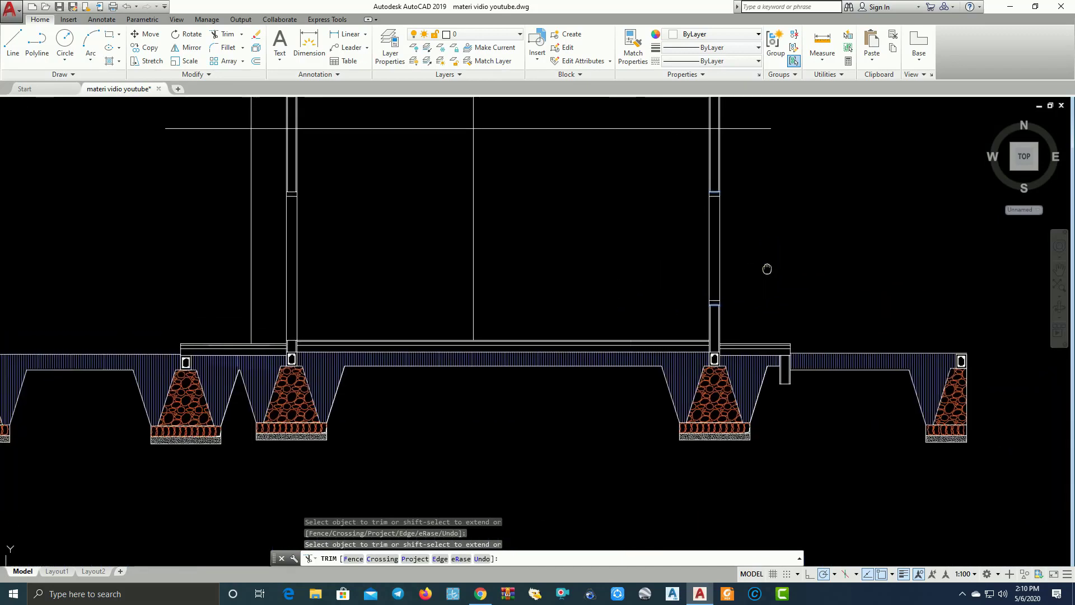
{"action": "scroll", "coordinate": [727, 233], "scroll_direction": "up", "scroll_amount": 4}
{"action": "key", "text": "Escape"}
{"action": "scroll", "coordinate": [730, 214], "scroll_direction": "down", "scroll_amount": 3}
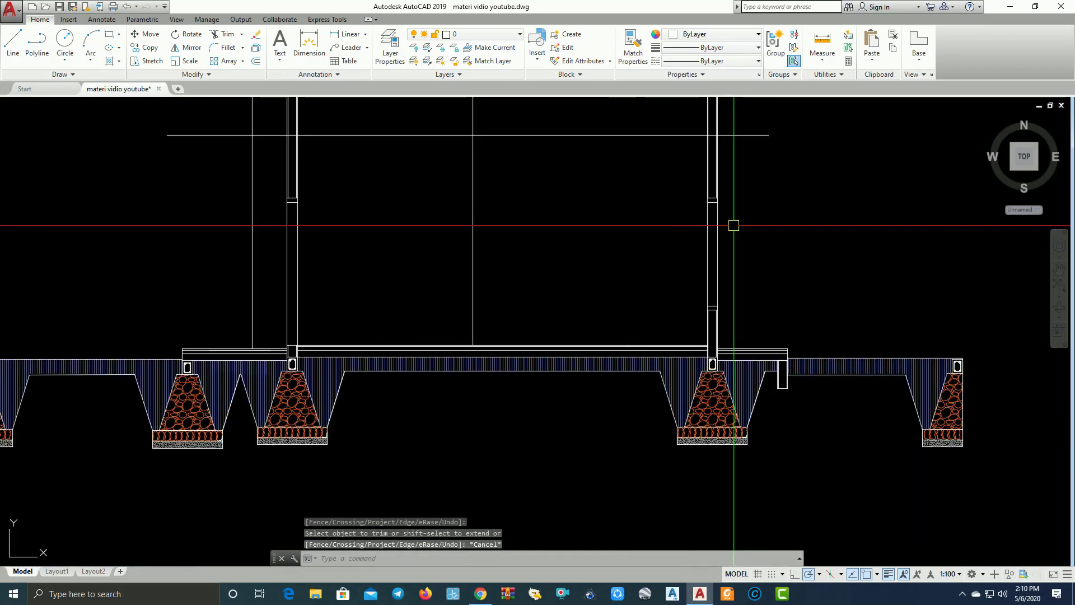
Pan over to the TAMPAK BELAKANG rear elevation and frame its door.
{"action": "middle_click_drag", "start_coordinate": [678, 241], "coordinate": [806, 247]}
{"action": "scroll", "coordinate": [624, 256], "scroll_direction": "down", "scroll_amount": 3}
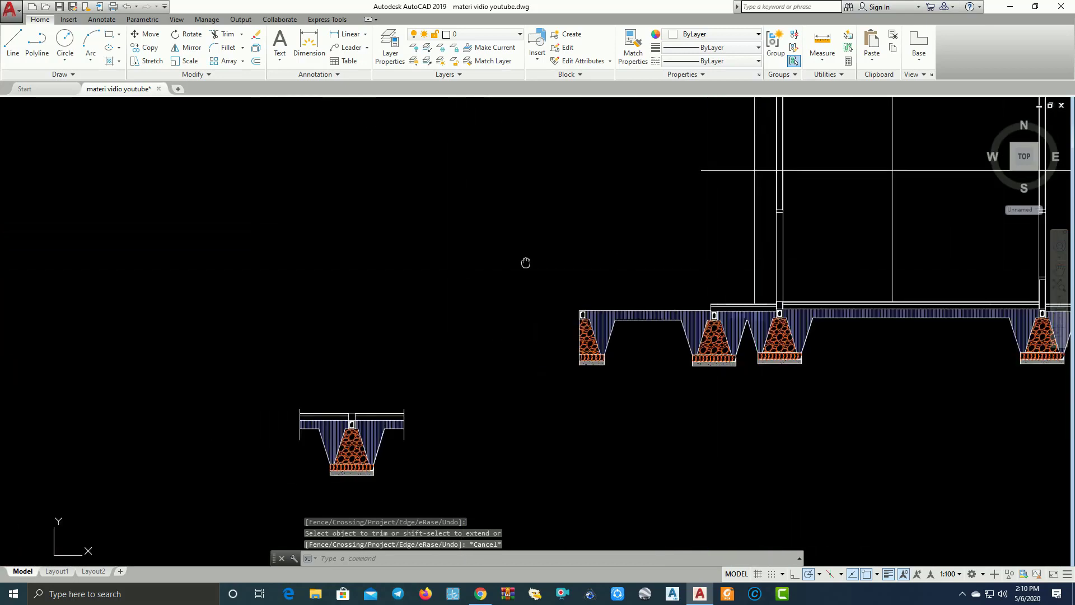
{"action": "middle_click_drag", "start_coordinate": [526, 261], "coordinate": [680, 284]}
{"action": "scroll", "coordinate": [377, 257], "scroll_direction": "up", "scroll_amount": 2}
{"action": "middle_click_drag", "start_coordinate": [377, 256], "coordinate": [444, 383]}
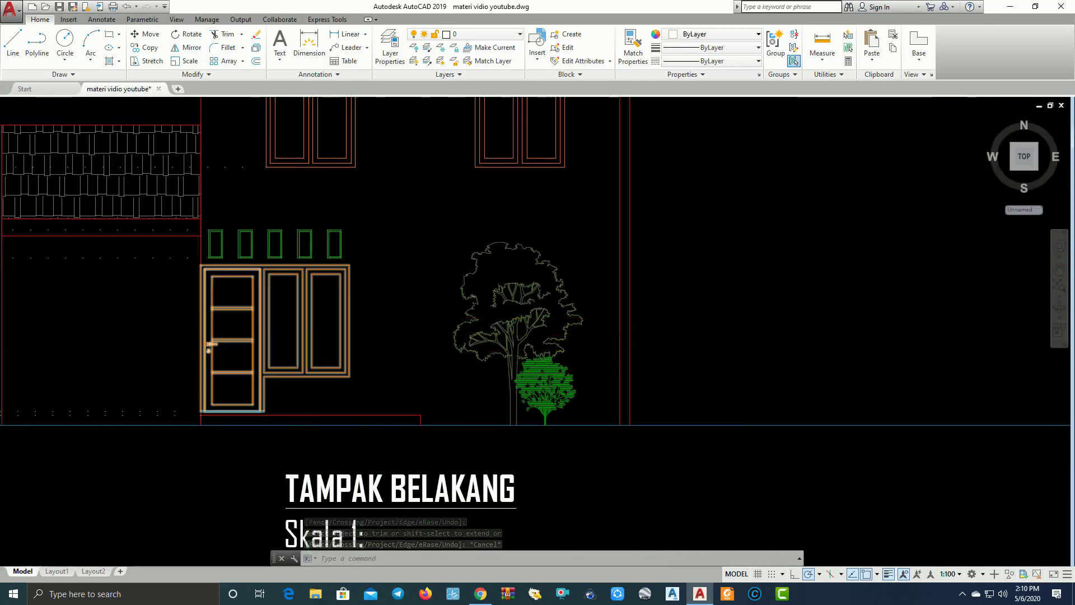
{"action": "scroll", "coordinate": [400, 385], "scroll_direction": "up", "scroll_amount": 1}
Place a horizontal XLINE through the rear elevation door's bottom corner.
{"action": "type", "text": "xl"}
{"action": "key", "text": "Return"}
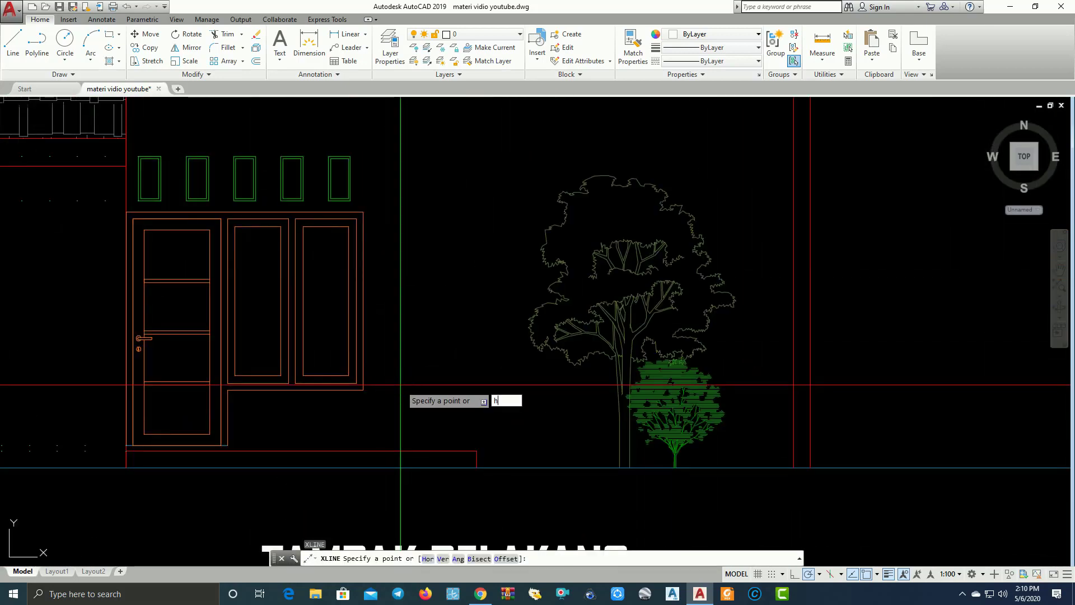
{"action": "type", "text": "h"}
{"action": "key", "text": "Return"}
{"action": "scroll", "coordinate": [347, 242], "scroll_direction": "up", "scroll_amount": 4}
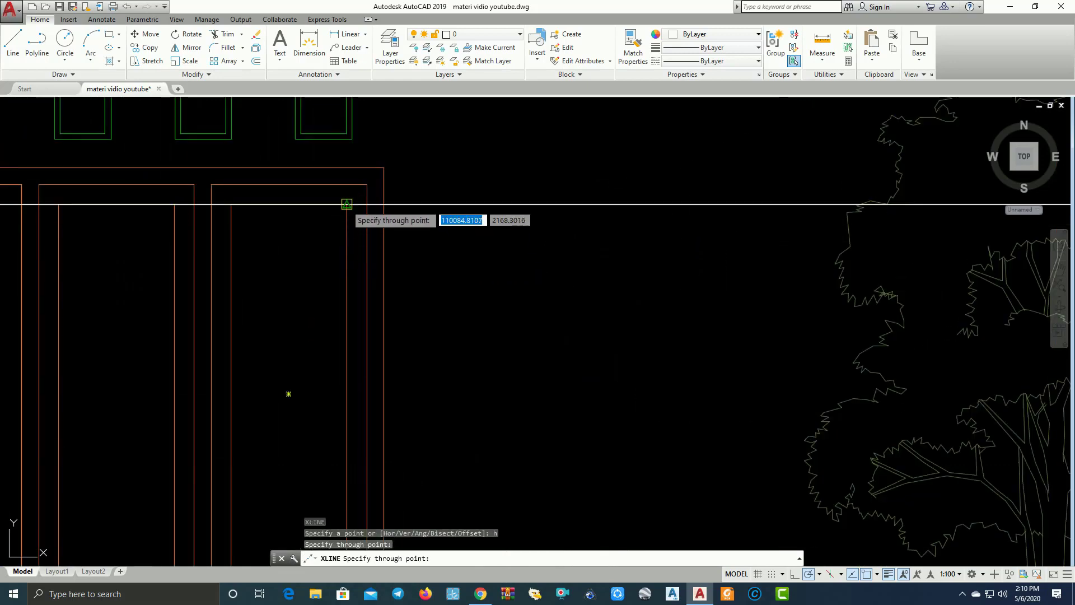
{"action": "scroll", "coordinate": [347, 218], "scroll_direction": "down", "scroll_amount": 3}
{"action": "scroll", "coordinate": [362, 314], "scroll_direction": "up", "scroll_amount": 3}
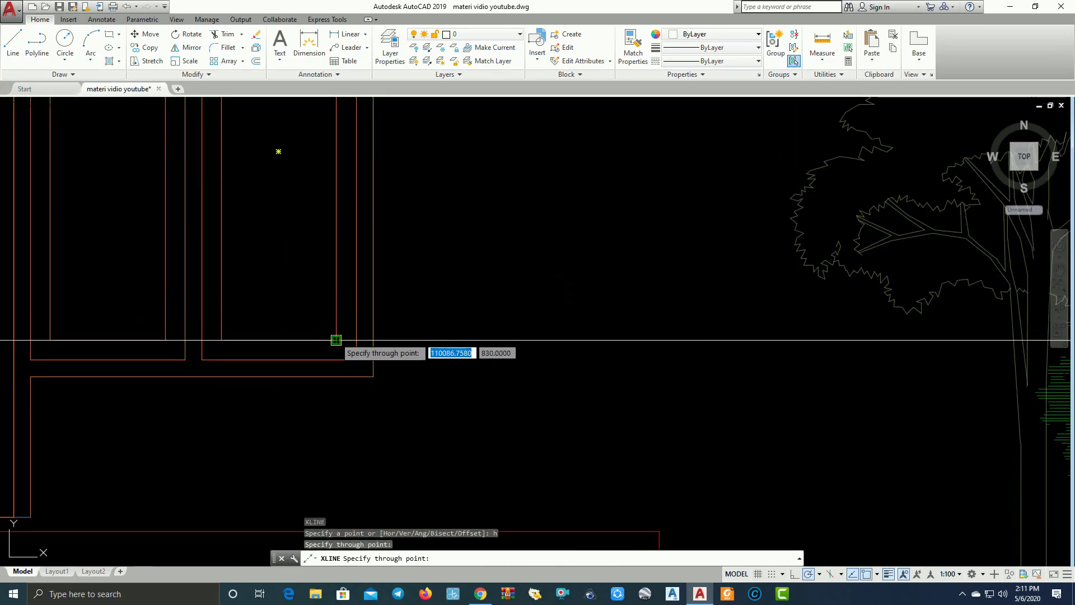
{"action": "left_click", "coordinate": [336, 340]}
{"action": "scroll", "coordinate": [338, 337], "scroll_direction": "down", "scroll_amount": 3}
{"action": "scroll", "coordinate": [314, 252], "scroll_direction": "down", "scroll_amount": 3}
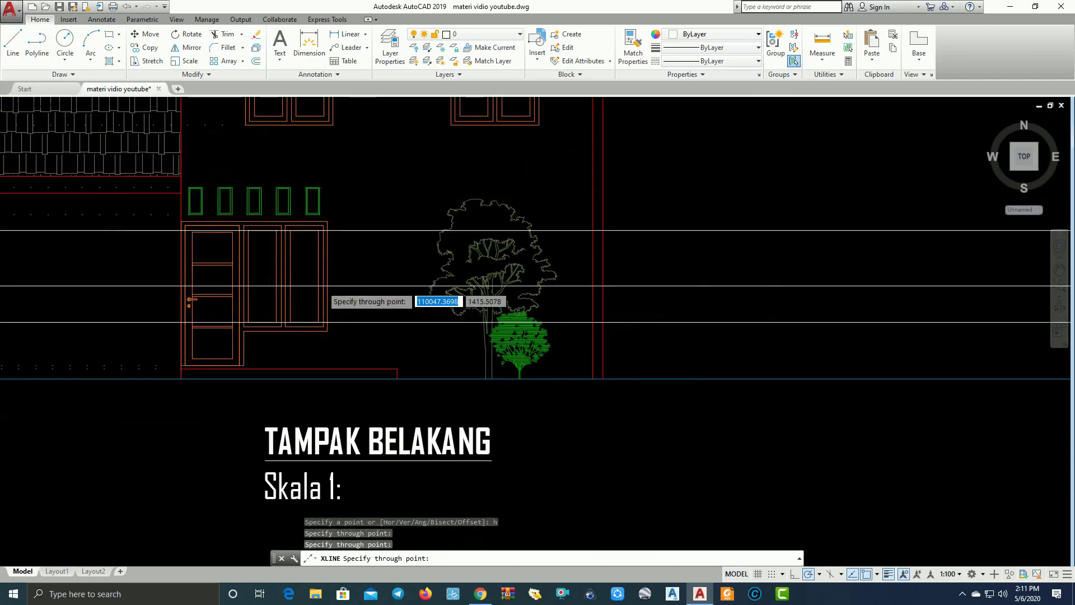
Pan back to the foundation section's wall lines and end the construction line command.
{"action": "mouse_move", "coordinate": [336, 286]}
{"action": "middle_mouse_down"}
{"action": "mouse_move", "coordinate": [317, 315]}
{"action": "mouse_move", "coordinate": [0, 312]}
{"action": "middle_mouse_up"}
{"action": "scroll", "coordinate": [450, 299], "scroll_direction": "up", "scroll_amount": 2}
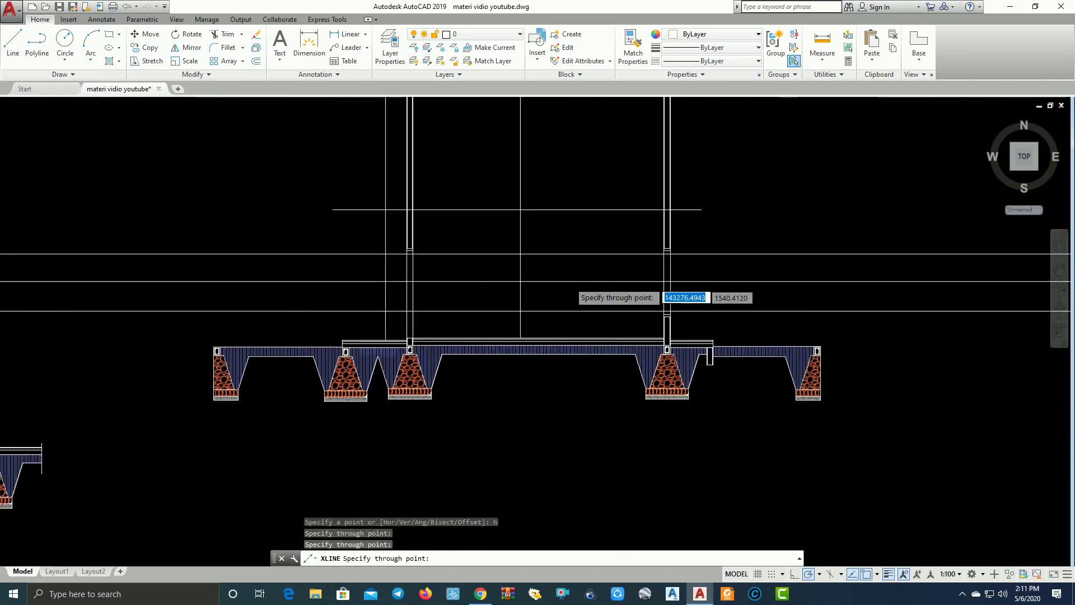
{"action": "scroll", "coordinate": [805, 257], "scroll_direction": "up", "scroll_amount": 2}
{"action": "scroll", "coordinate": [834, 252], "scroll_direction": "up", "scroll_amount": 2}
{"action": "middle_click_drag", "start_coordinate": [833, 252], "coordinate": [735, 242]}
{"action": "scroll", "coordinate": [735, 242], "scroll_direction": "up", "scroll_amount": 2}
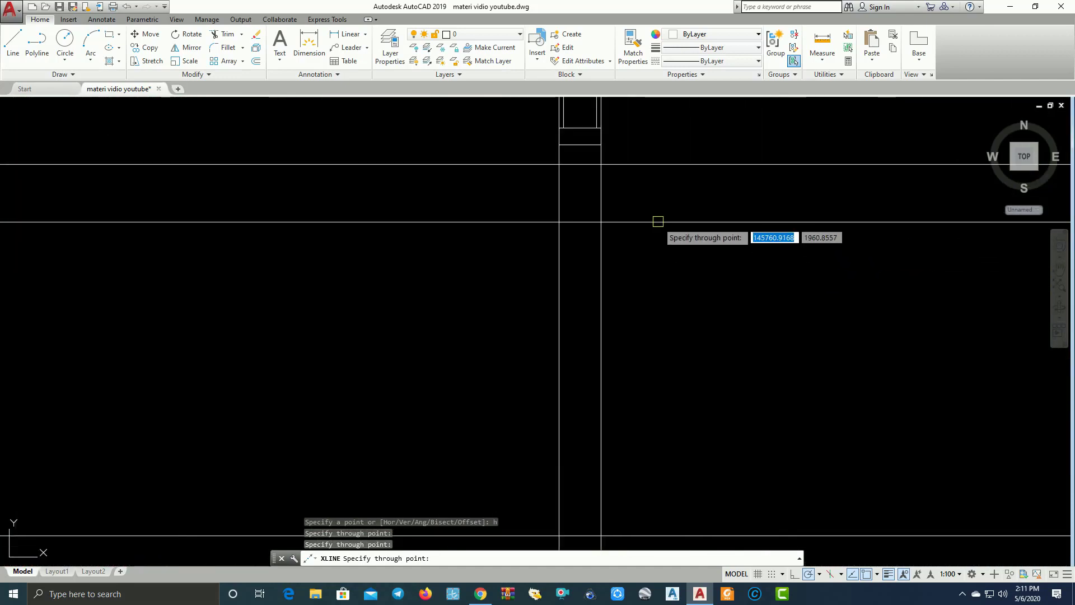
{"action": "key", "text": "Escape"}
{"action": "scroll", "coordinate": [657, 221], "scroll_direction": "up", "scroll_amount": 2}
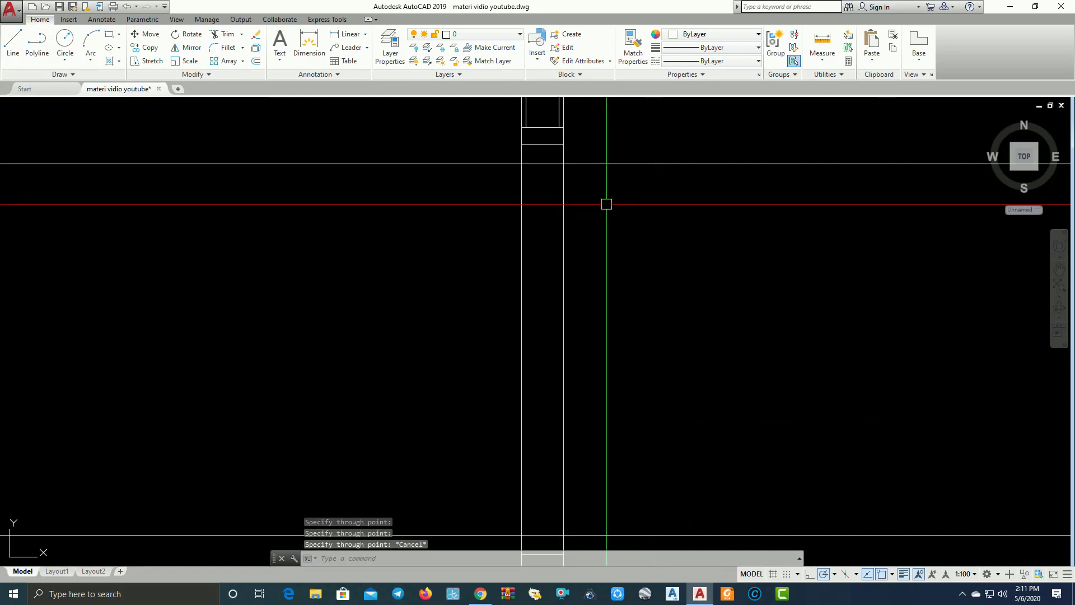
{"action": "mouse_move", "coordinate": [594, 152]}
{"action": "middle_mouse_down"}
{"action": "mouse_move", "coordinate": [623, 197]}
{"action": "mouse_move", "coordinate": [626, 270]}
{"action": "middle_mouse_up"}
{"action": "key", "text": "Escape"}
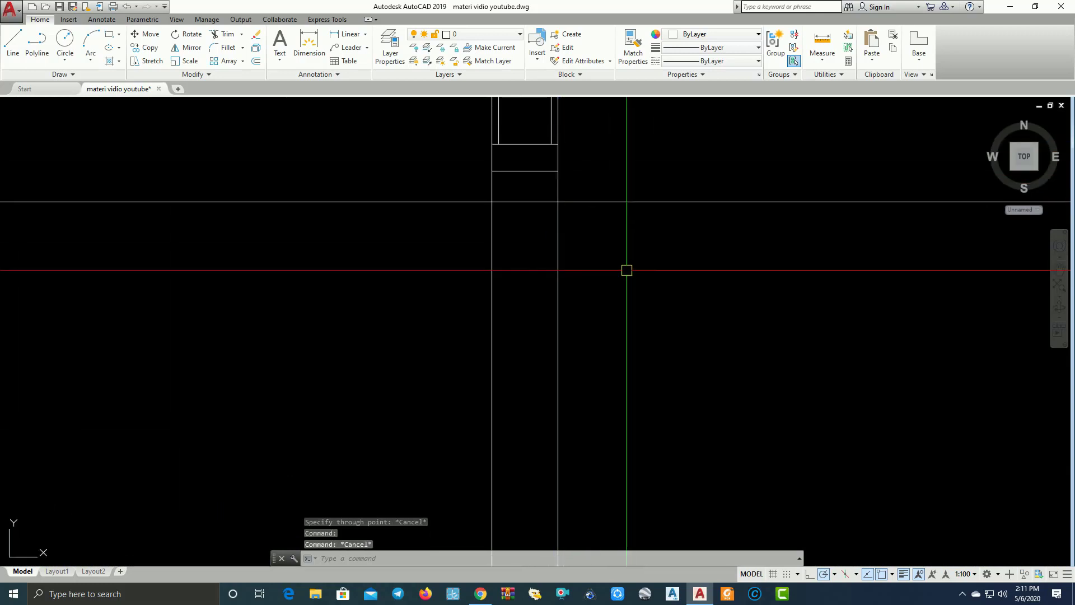
Offset the wall line by 30 to create a parallel wall line.
{"action": "type", "text": "o"}
{"action": "key", "text": "Return"}
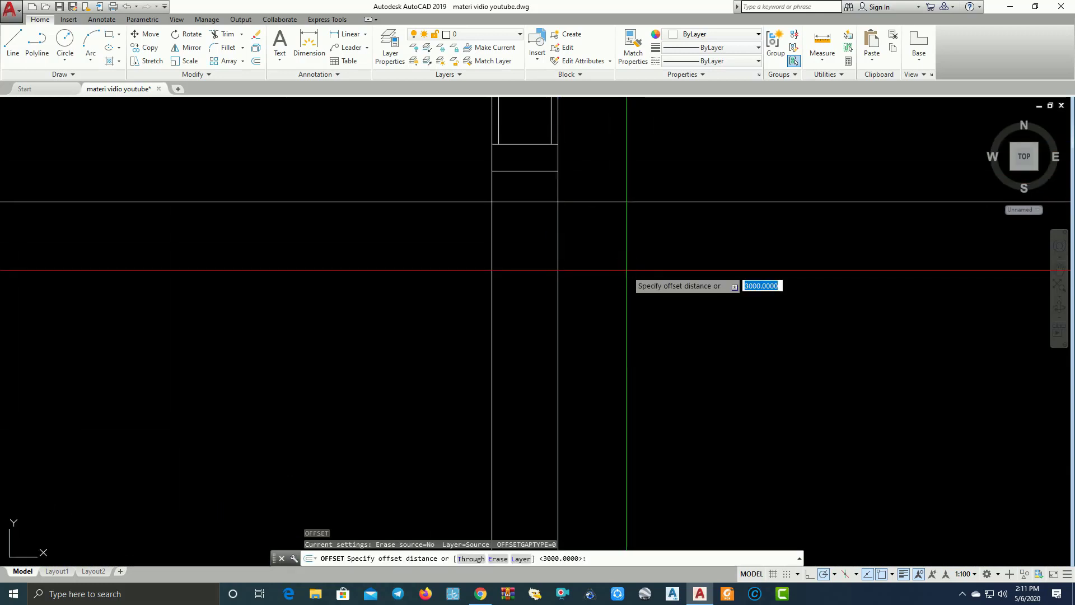
{"action": "type", "text": "30"}
{"action": "key", "text": "Return"}
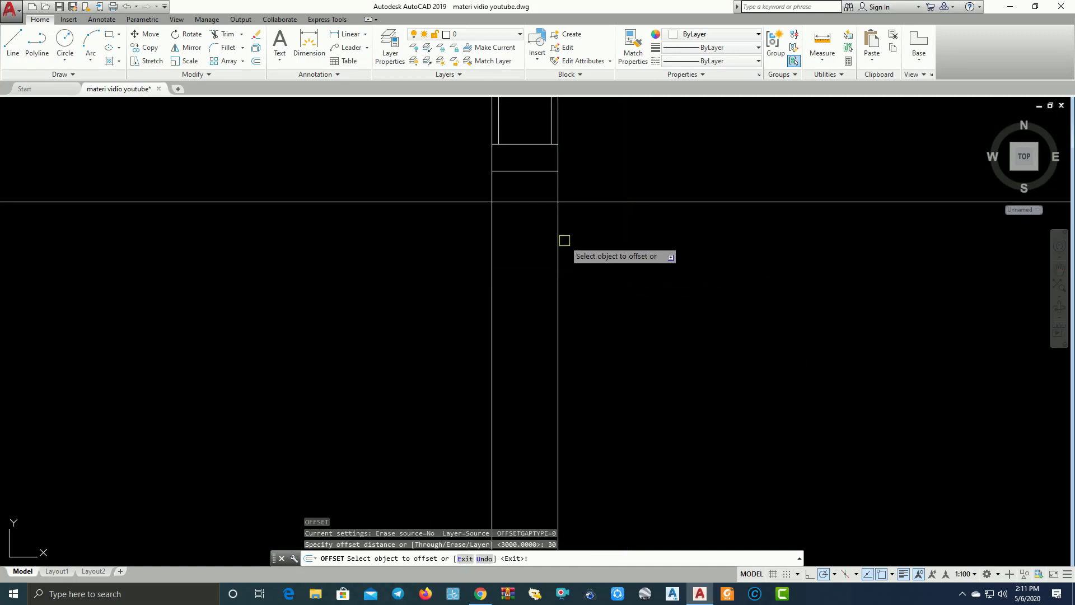
{"action": "left_click", "coordinate": [561, 238]}
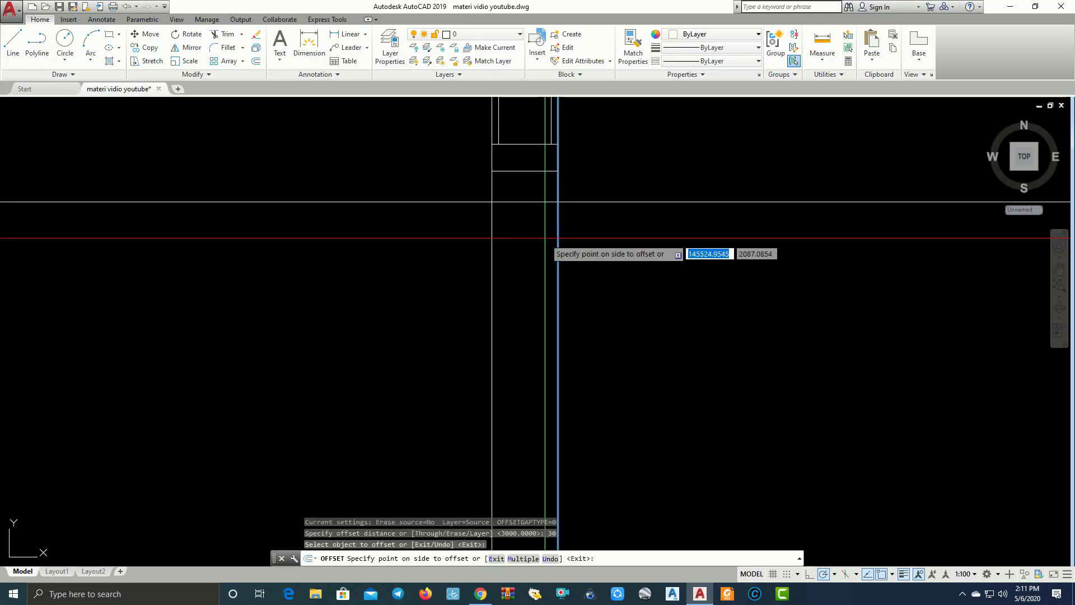
{"action": "left_click", "coordinate": [616, 255]}
{"action": "scroll", "coordinate": [622, 254], "scroll_direction": "down", "scroll_amount": 3}
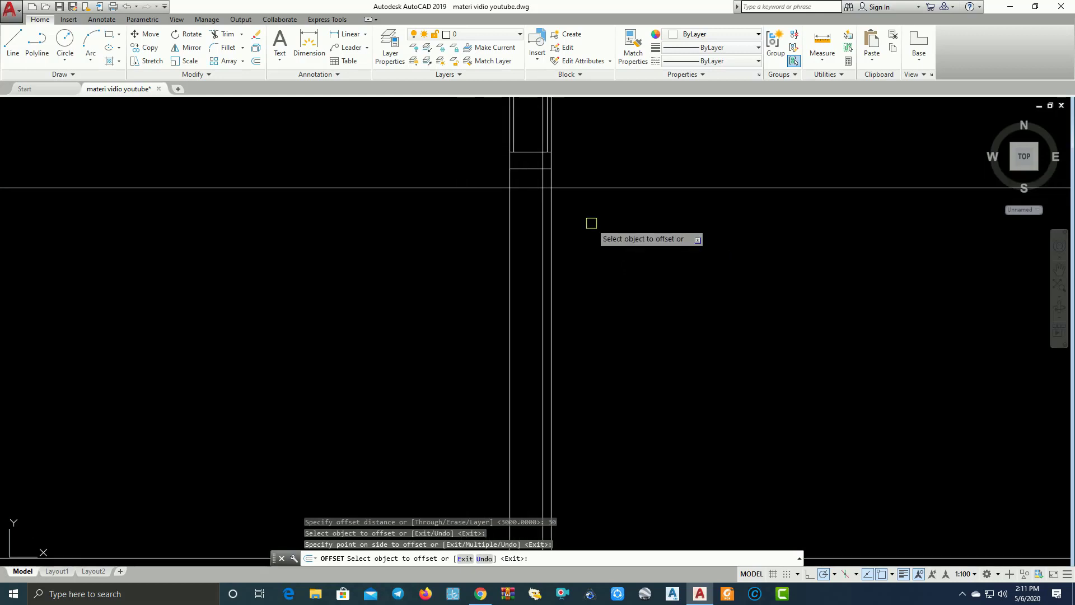
{"action": "key", "text": "Escape"}
{"action": "type", "text": "tr"}
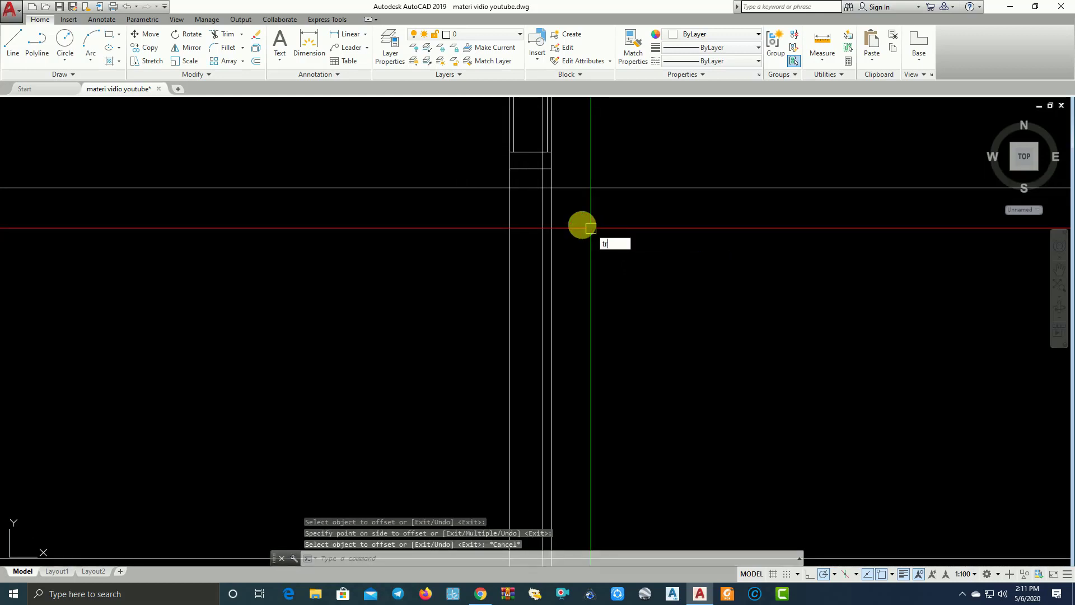
Select the wall lines and horizontal lines as trim cutting edges.
{"action": "key", "text": "Return"}
{"action": "left_click", "coordinate": [567, 197]}
{"action": "left_click", "coordinate": [521, 172]}
{"action": "middle_click_drag", "start_coordinate": [509, 171], "coordinate": [551, 193]}
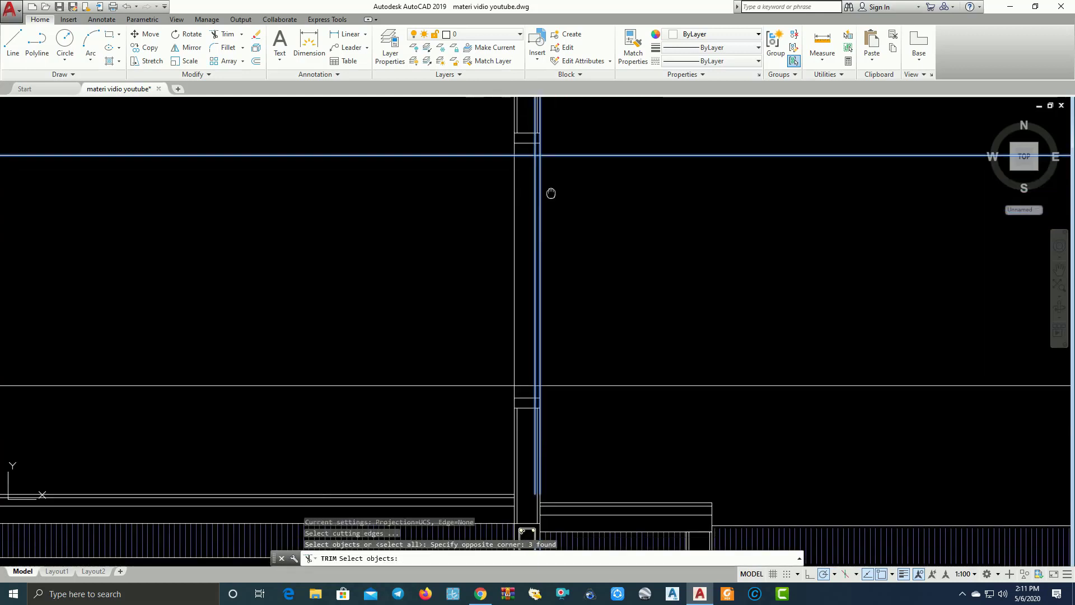
{"action": "scroll", "coordinate": [552, 364], "scroll_direction": "up", "scroll_amount": 3}
{"action": "left_click", "coordinate": [544, 453]}
{"action": "left_click", "coordinate": [492, 428]}
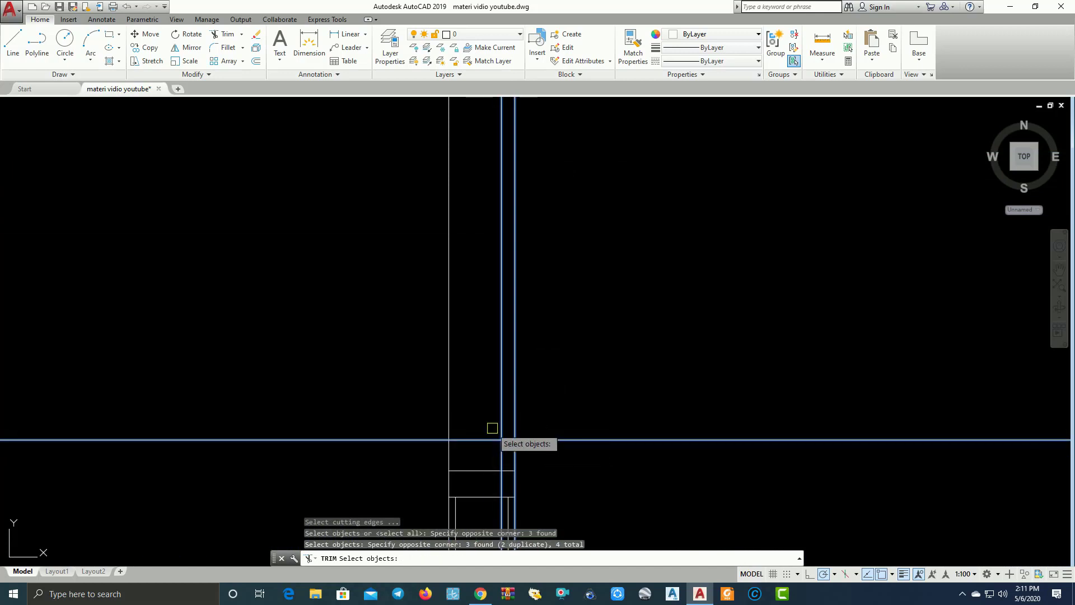
{"action": "left_click", "coordinate": [523, 477]}
{"action": "scroll", "coordinate": [570, 420], "scroll_direction": "down", "scroll_amount": 2}
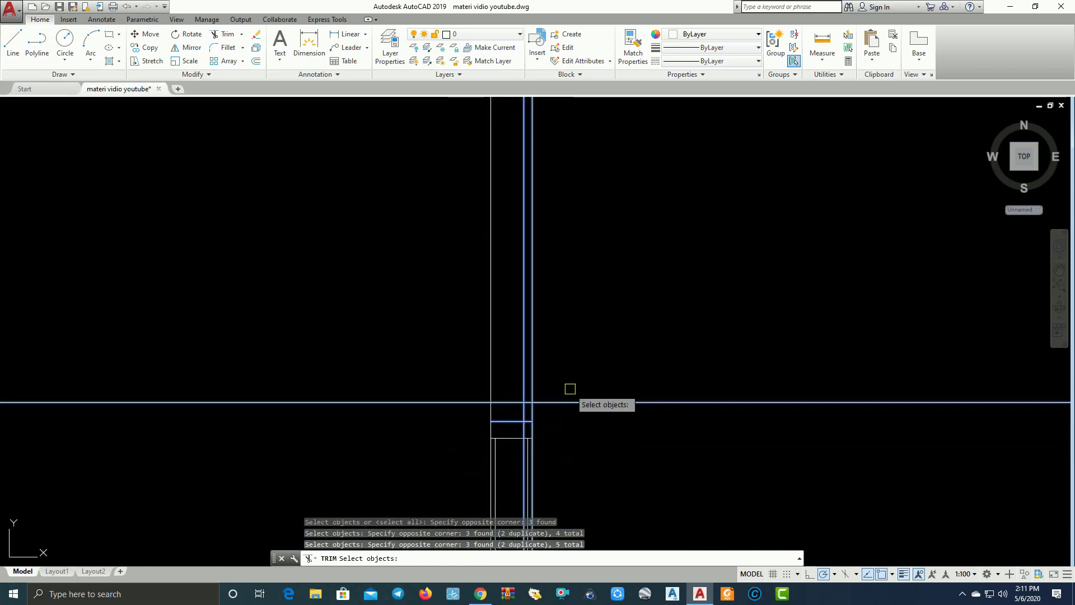
{"action": "key", "text": "Return"}
Trim the excess horizontal line segments, then undo the last trim.
{"action": "left_click", "coordinate": [425, 422]}
{"action": "left_click", "coordinate": [506, 392]}
{"action": "left_click", "coordinate": [507, 431]}
{"action": "left_click", "coordinate": [401, 382]}
{"action": "scroll", "coordinate": [449, 328], "scroll_direction": "down", "scroll_amount": 2}
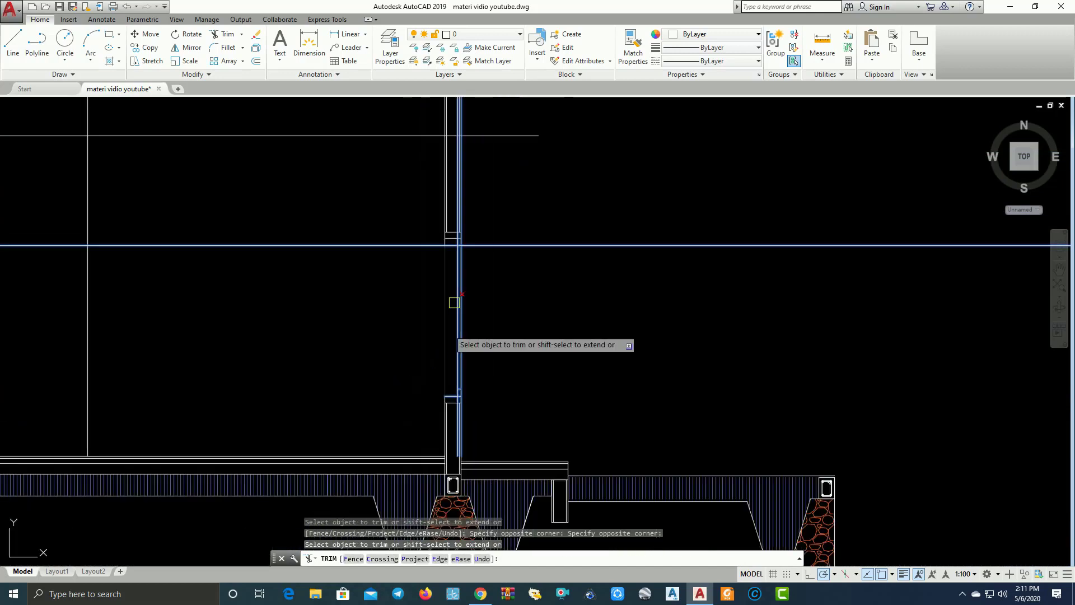
{"action": "scroll", "coordinate": [564, 266], "scroll_direction": "up", "scroll_amount": 2}
{"action": "scroll", "coordinate": [425, 235], "scroll_direction": "up", "scroll_amount": 2}
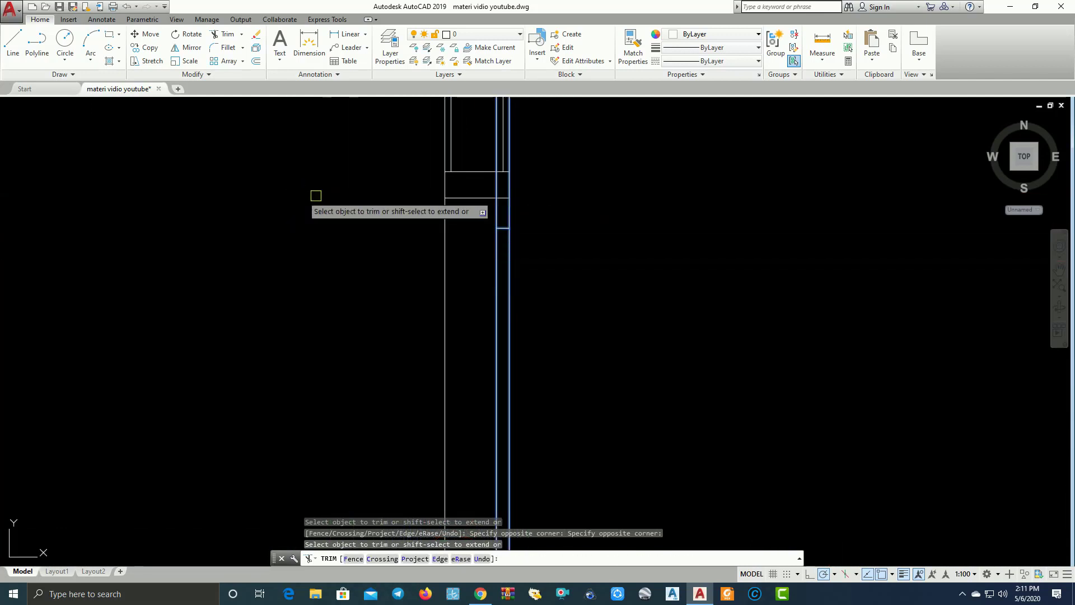
{"action": "scroll", "coordinate": [479, 207], "scroll_direction": "up", "scroll_amount": 1}
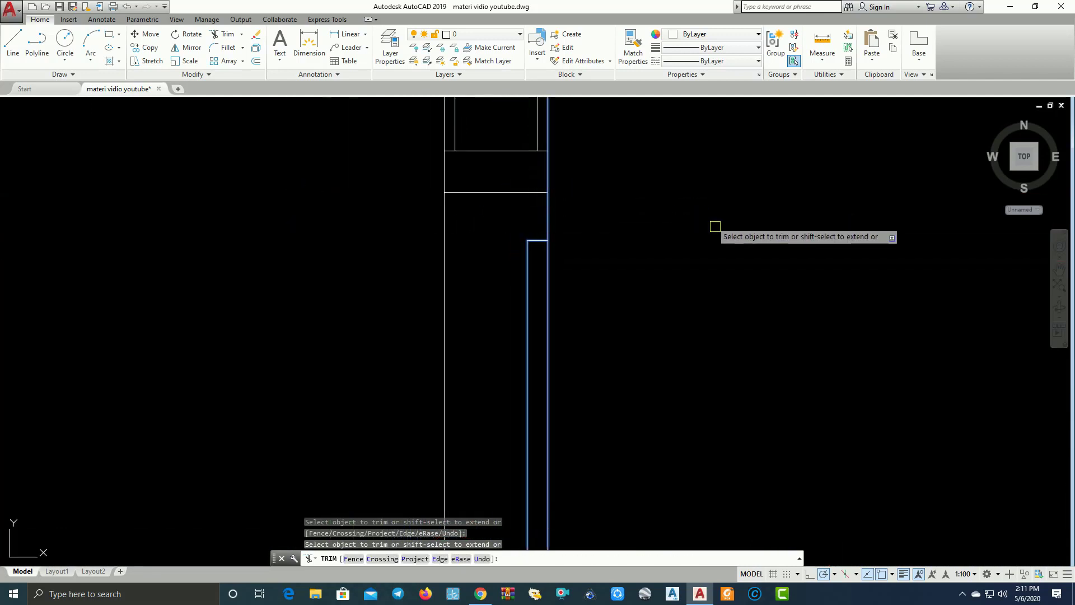
{"action": "scroll", "coordinate": [715, 226], "scroll_direction": "down", "scroll_amount": 3}
{"action": "key", "text": "ctrl+z"}
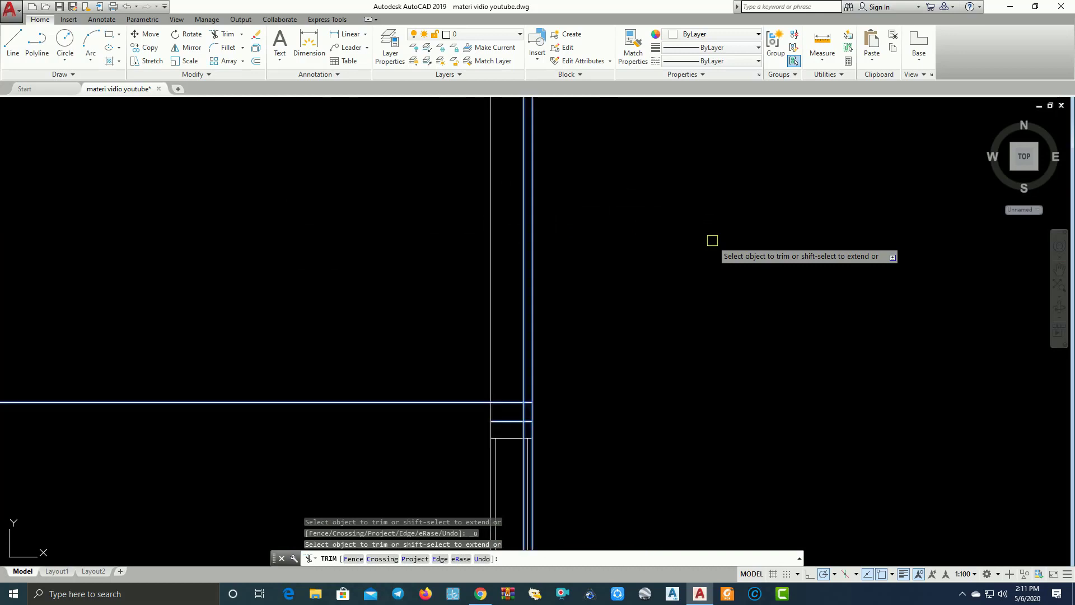
Reframe the wall lines and make another trim attempt, then cancel it.
{"action": "scroll", "coordinate": [707, 249], "scroll_direction": "down", "scroll_amount": 5}
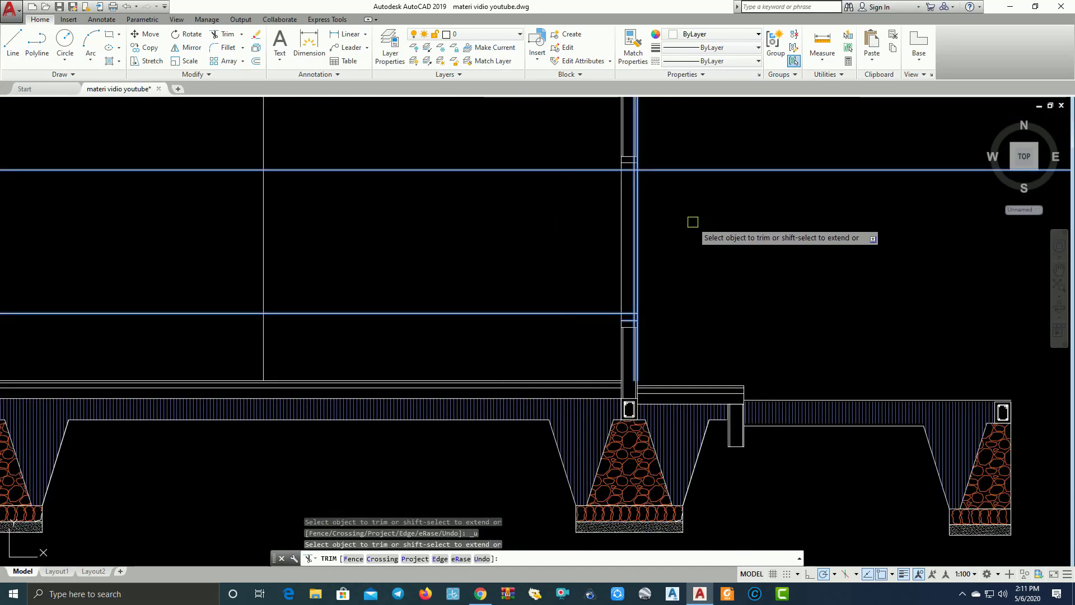
{"action": "scroll", "coordinate": [672, 236], "scroll_direction": "up", "scroll_amount": 3}
{"action": "scroll", "coordinate": [630, 292], "scroll_direction": "up", "scroll_amount": 3}
{"action": "key", "text": "Escape"}
{"action": "middle_click_drag", "start_coordinate": [630, 292], "coordinate": [611, 347]}
{"action": "key", "text": "space"}
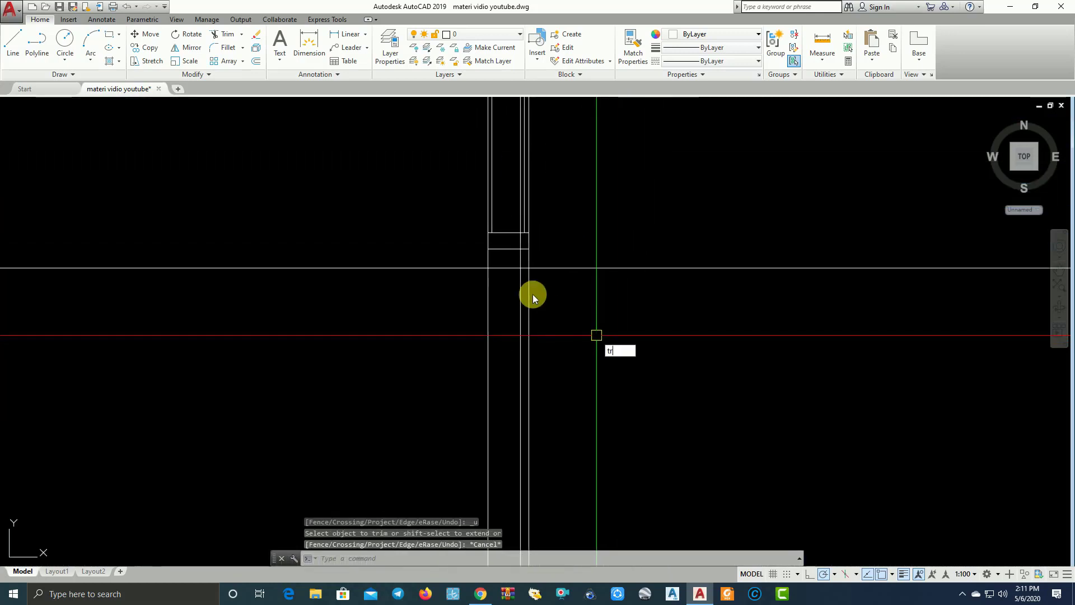
{"action": "scroll", "coordinate": [512, 249], "scroll_direction": "up", "scroll_amount": 2}
{"action": "key", "text": "Return"}
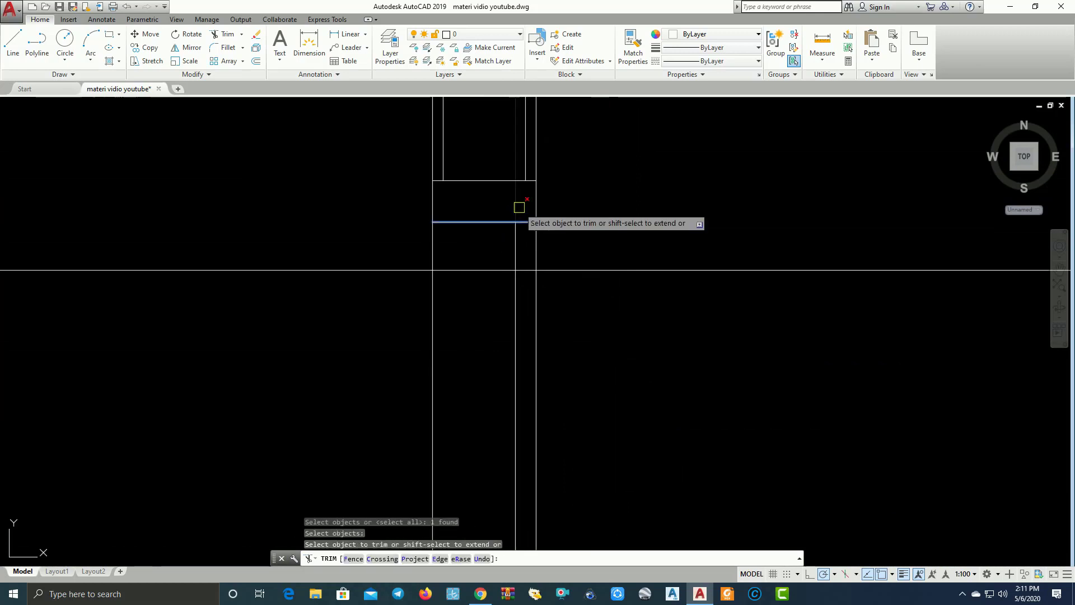
{"action": "key", "text": "Escape"}
{"action": "key", "text": "Escape"}
Trim the segments crossing between the two vertical wall lines using window selections.
{"action": "key", "text": "Return"}
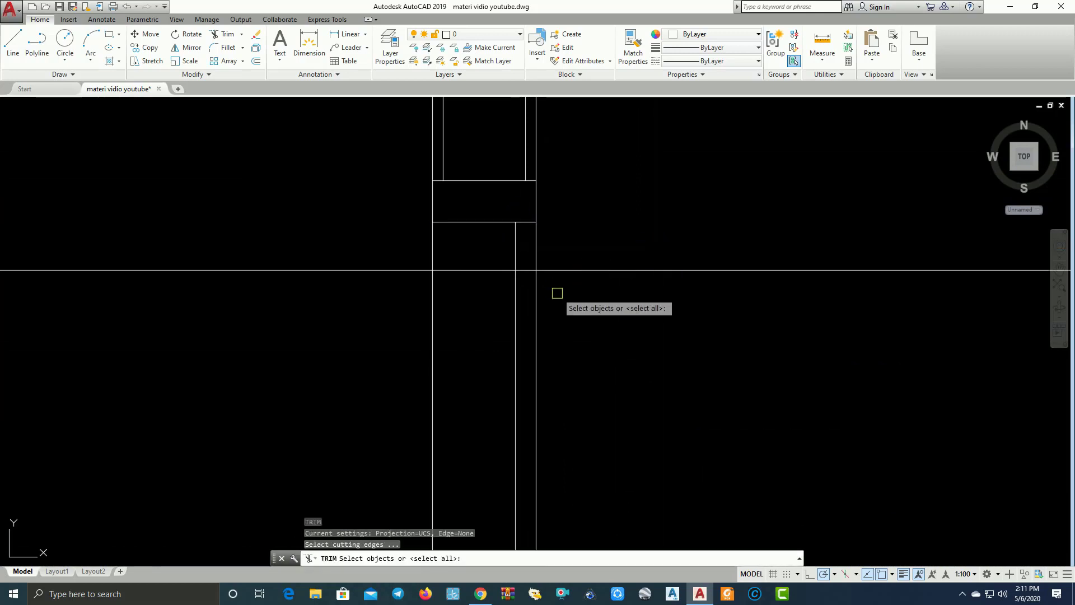
{"action": "left_click", "coordinate": [558, 292]}
{"action": "left_click", "coordinate": [510, 280]}
{"action": "key", "text": "Return"}
{"action": "left_click", "coordinate": [616, 287]}
{"action": "left_click", "coordinate": [609, 265]}
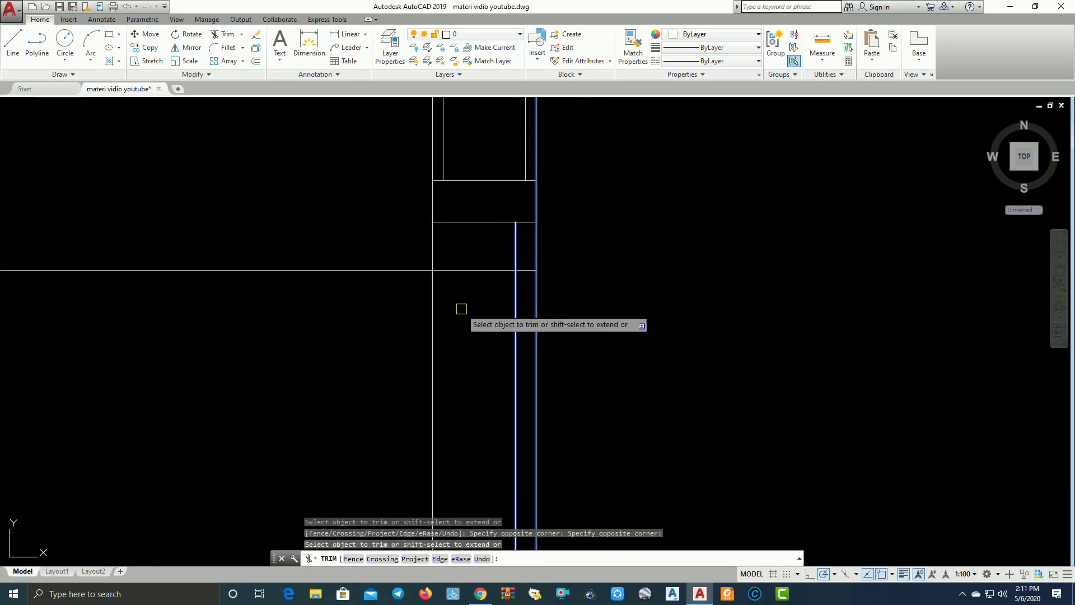
{"action": "scroll", "coordinate": [456, 271], "scroll_direction": "down", "scroll_amount": 3}
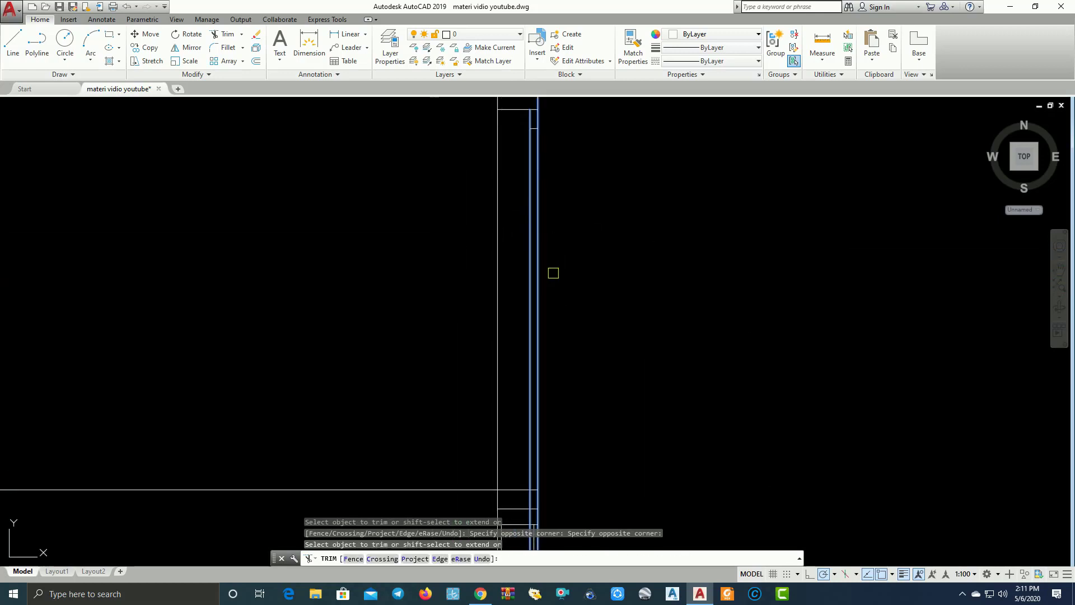
{"action": "middle_click_drag", "start_coordinate": [555, 271], "coordinate": [563, 378]}
{"action": "key", "text": "Escape"}
Trim the vertical line below the horizontal edge at the wall junction.
{"action": "scroll", "coordinate": [562, 426], "scroll_direction": "up", "scroll_amount": 2}
{"action": "type", "text": "r"}
{"action": "key", "text": "Return"}
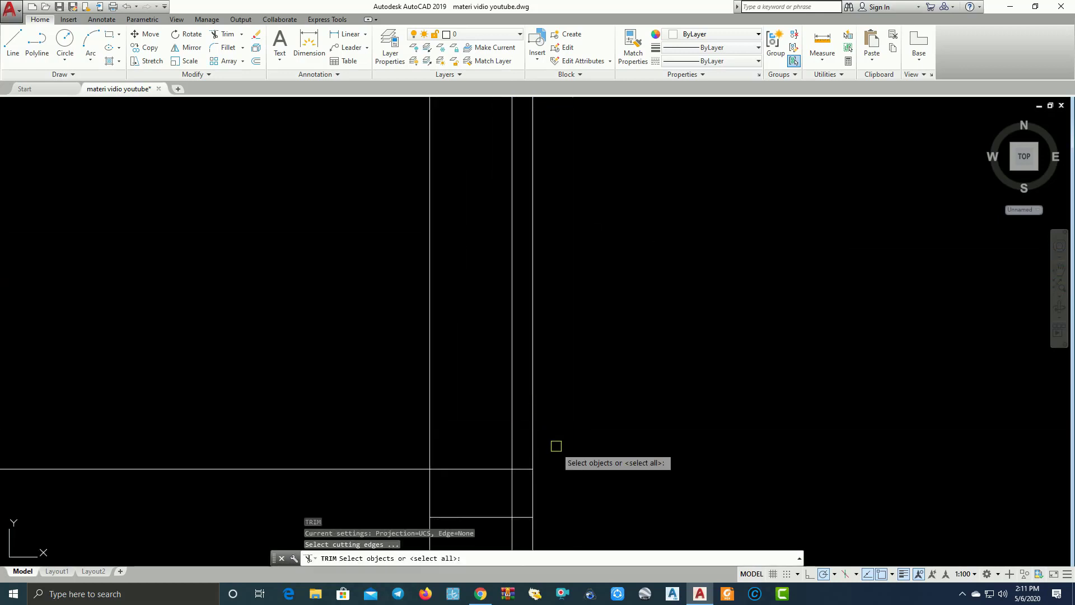
{"action": "middle_click_drag", "start_coordinate": [557, 444], "coordinate": [569, 335]}
{"action": "left_click", "coordinate": [535, 361]}
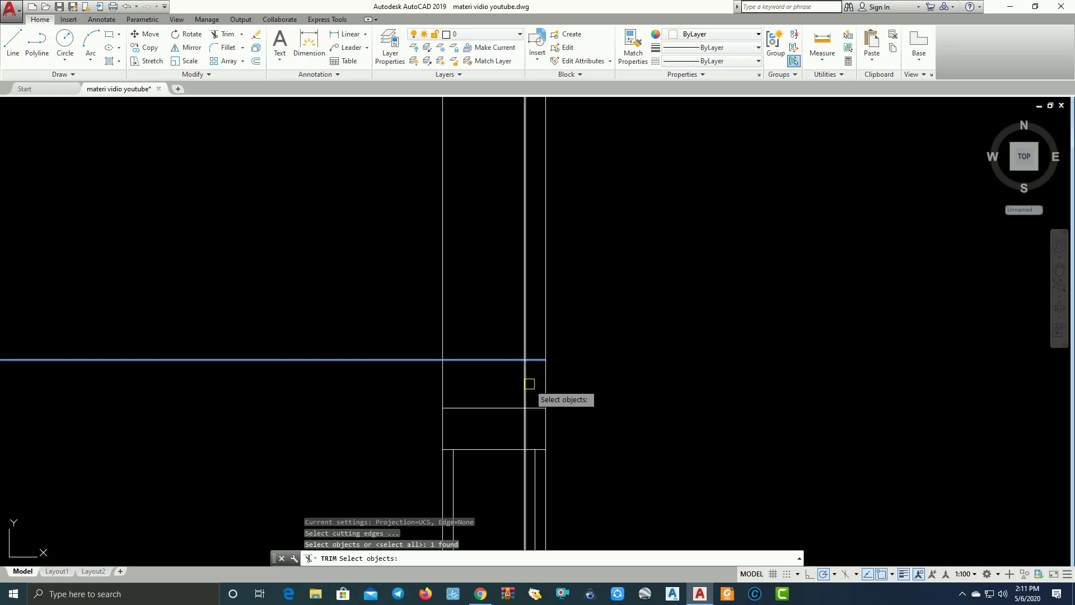
{"action": "left_click", "coordinate": [528, 424]}
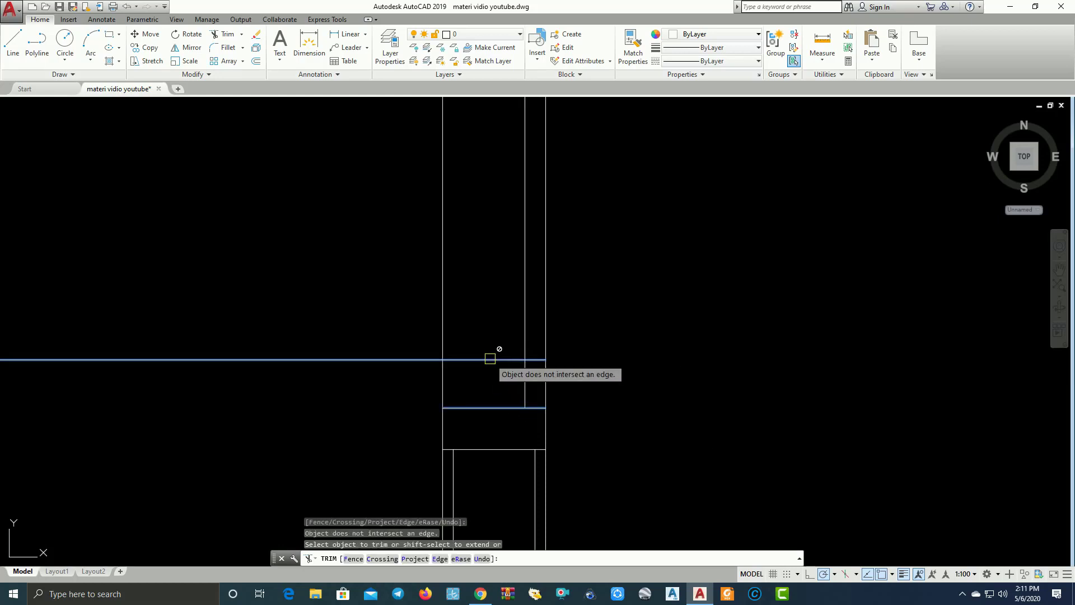
{"action": "left_click", "coordinate": [483, 365]}
{"action": "key", "text": "Escape"}
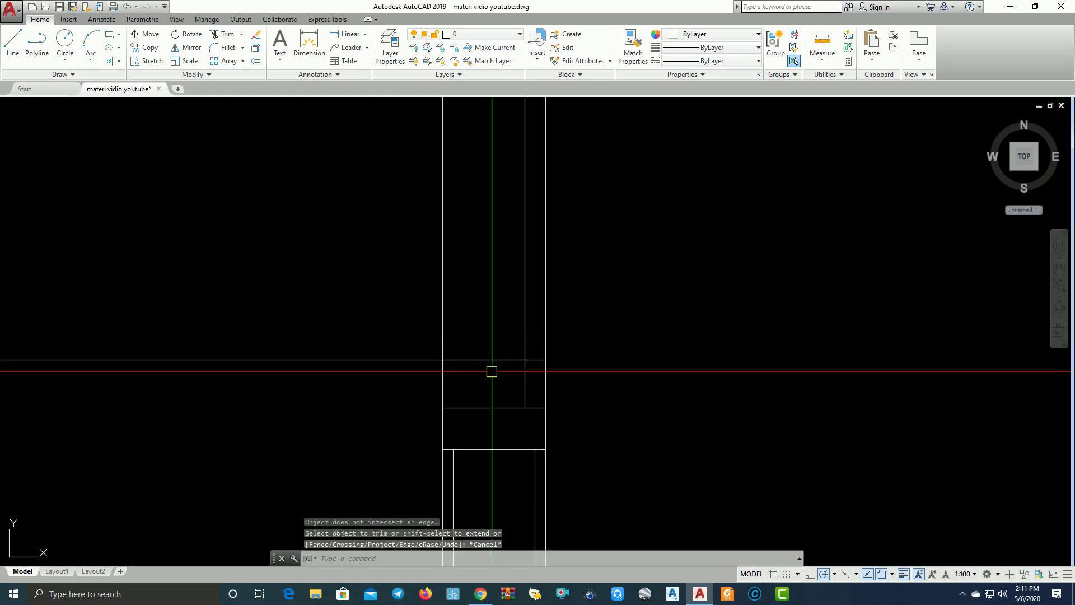
{"action": "key", "text": "Return"}
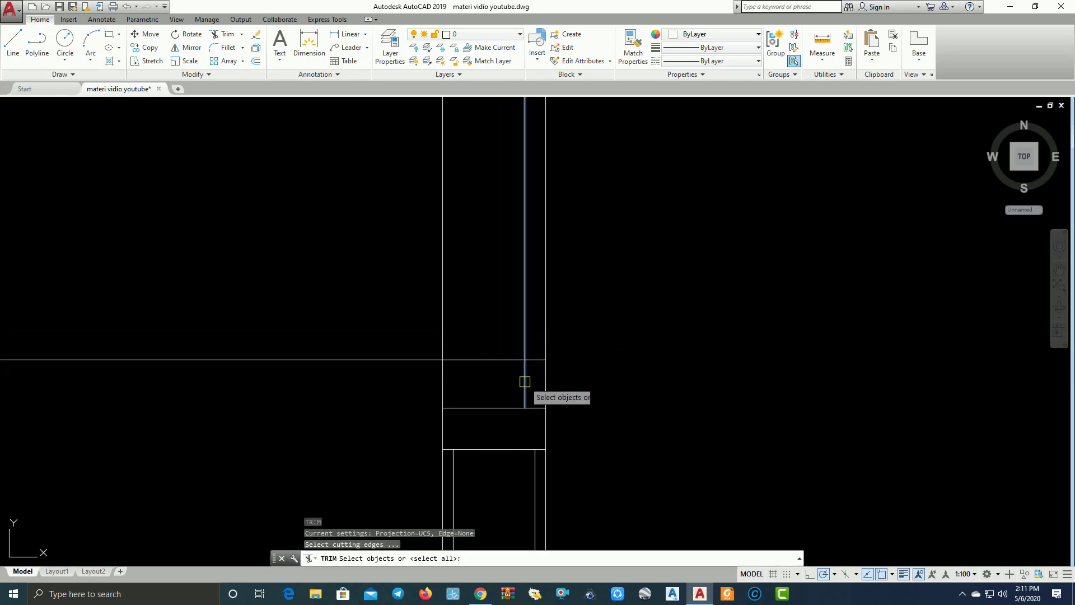
{"action": "scroll", "coordinate": [595, 328], "scroll_direction": "down", "scroll_amount": 3}
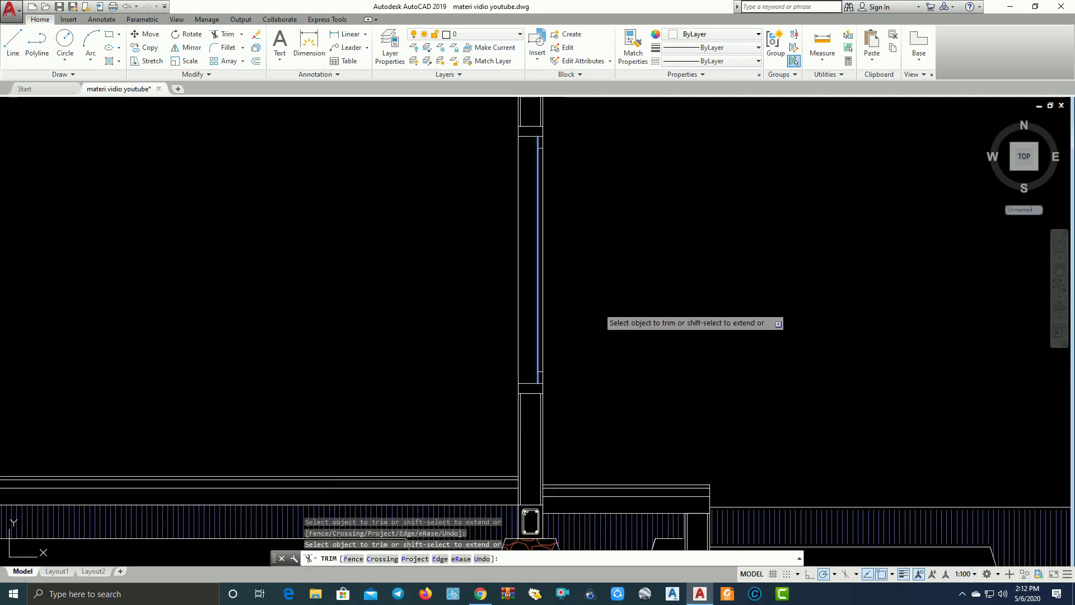
{"action": "key", "text": "Escape"}
Draw a line from the wall corner straight down to the floor.
{"action": "type", "text": "l"}
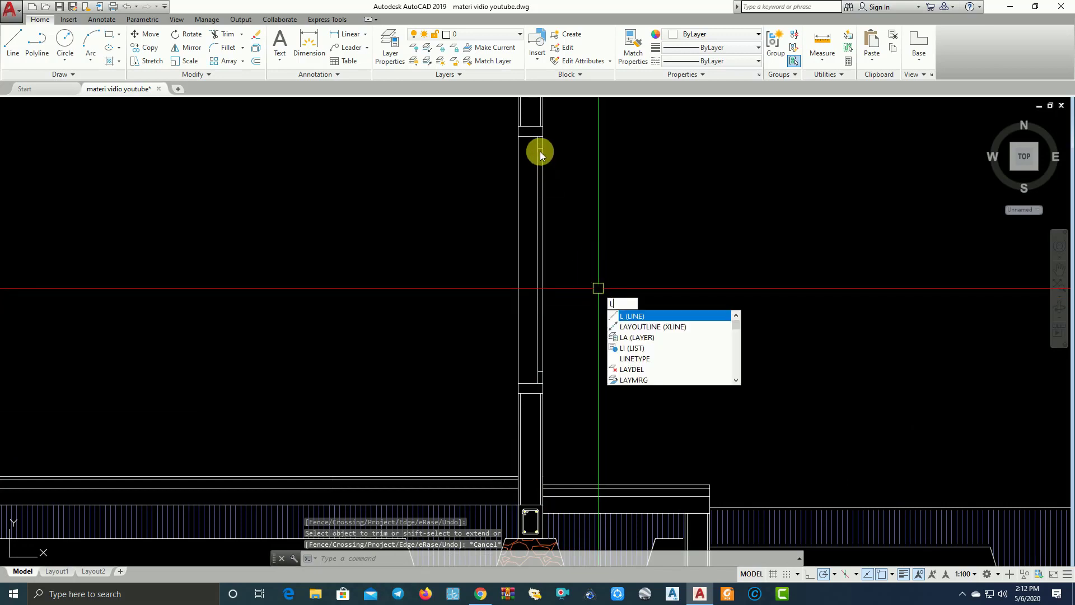
{"action": "key", "text": "Escape"}
{"action": "scroll", "coordinate": [540, 151], "scroll_direction": "up", "scroll_amount": 5}
{"action": "type", "text": "l"}
{"action": "key", "text": "Return"}
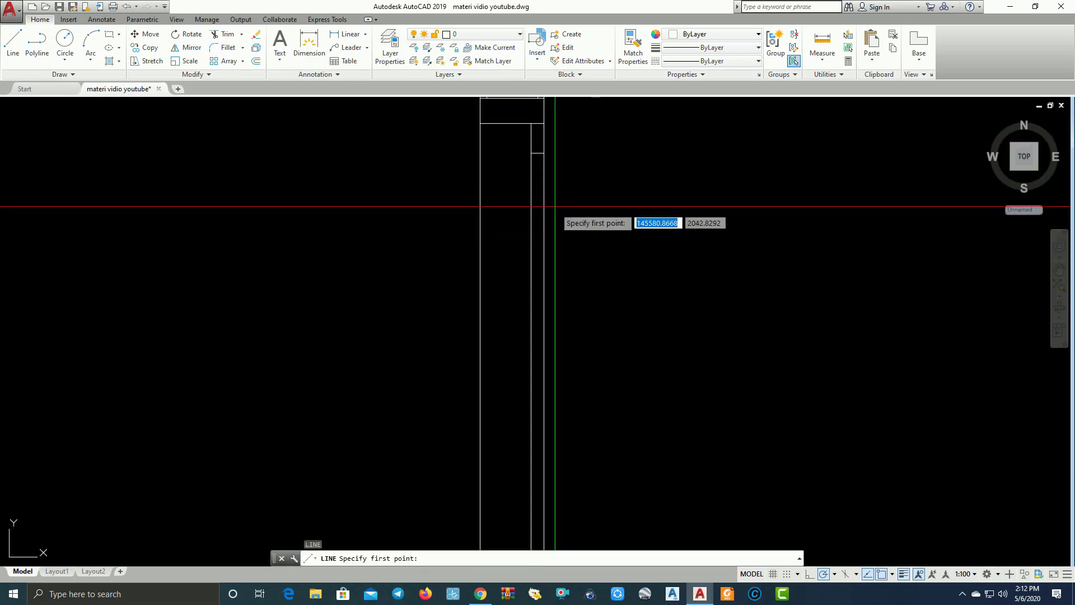
{"action": "left_click", "coordinate": [538, 153]}
{"action": "middle_click_drag", "start_coordinate": [571, 223], "coordinate": [579, 240]}
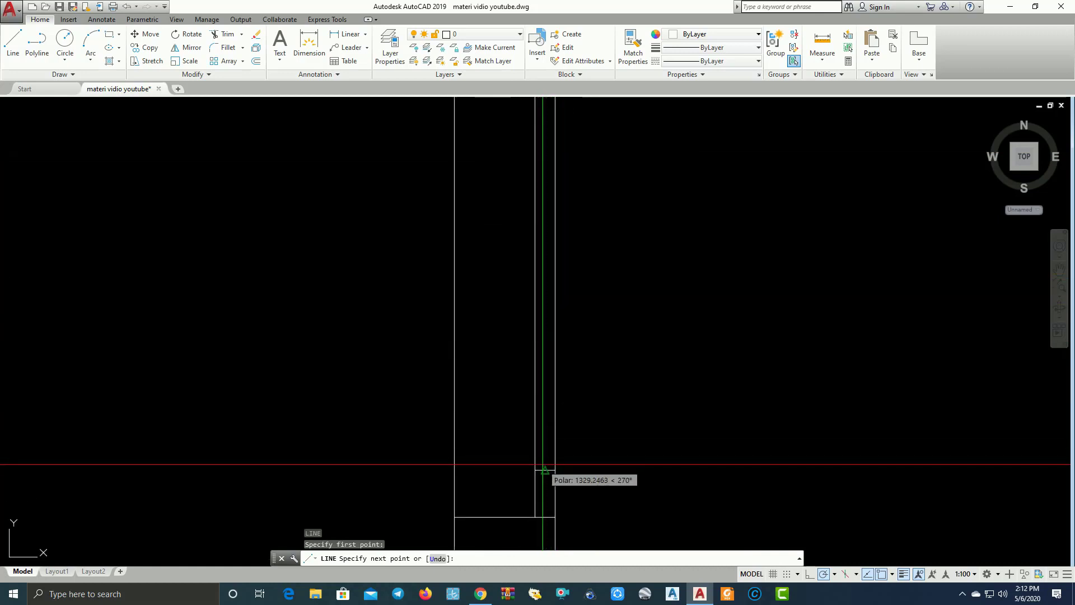
{"action": "left_click", "coordinate": [550, 442]}
{"action": "key", "text": "Return"}
Zoom and pan across the foundation section out to the DENAH LANTAI 1 floor plan.
{"action": "scroll", "coordinate": [578, 272], "scroll_direction": "down", "scroll_amount": 3}
{"action": "scroll", "coordinate": [599, 276], "scroll_direction": "down", "scroll_amount": 3}
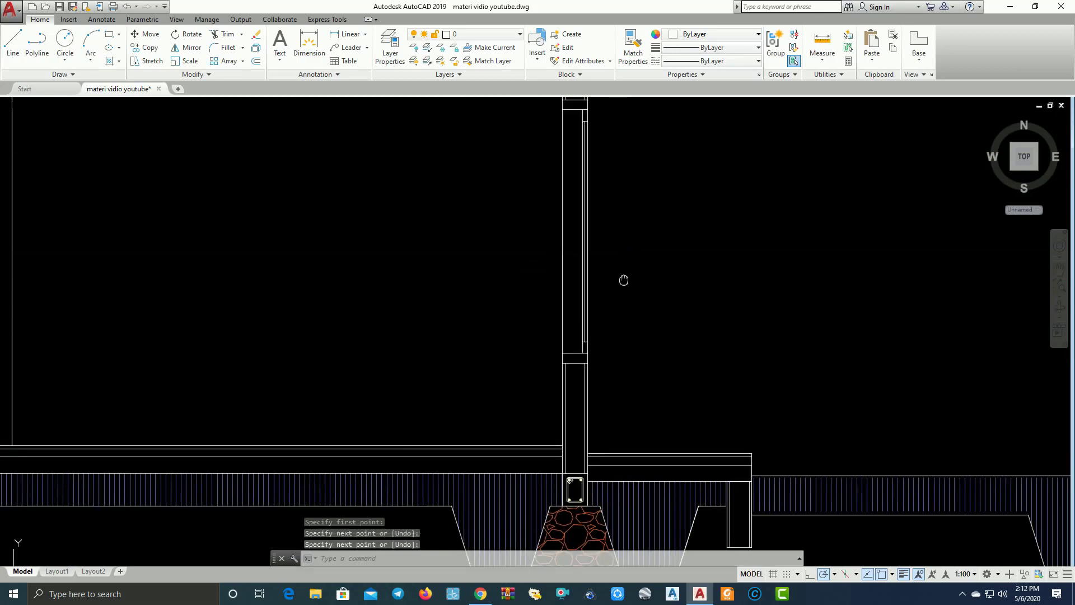
{"action": "scroll", "coordinate": [621, 263], "scroll_direction": "up", "scroll_amount": 2}
{"action": "middle_click_drag", "start_coordinate": [571, 265], "coordinate": [751, 279]}
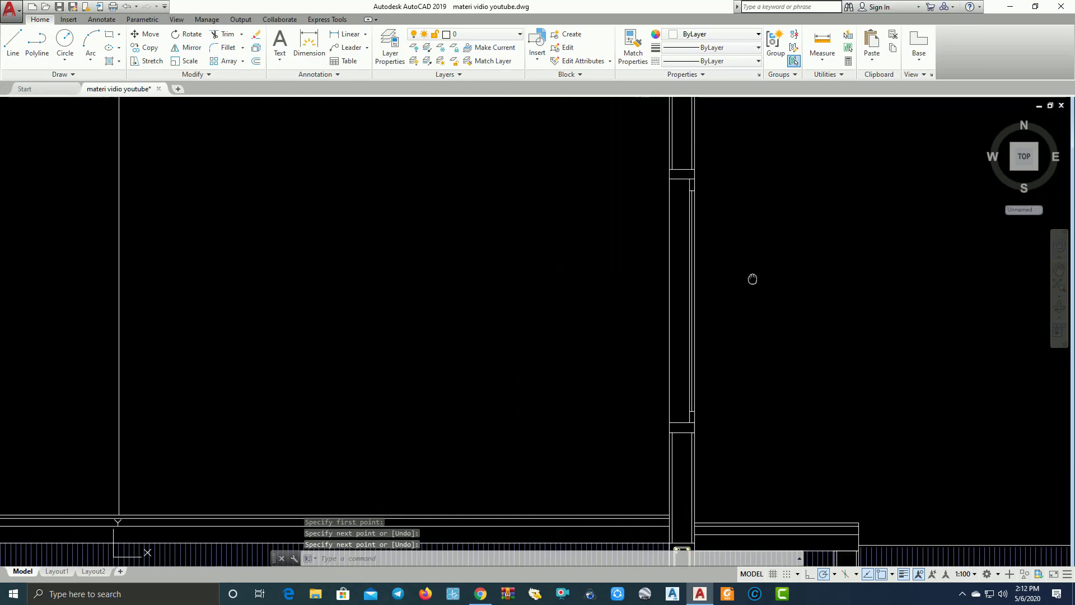
{"action": "scroll", "coordinate": [644, 255], "scroll_direction": "down", "scroll_amount": 1}
{"action": "mouse_move", "coordinate": [644, 255]}
{"action": "middle_mouse_down"}
{"action": "mouse_move", "coordinate": [637, 226]}
{"action": "mouse_move", "coordinate": [797, 249]}
{"action": "middle_mouse_up"}
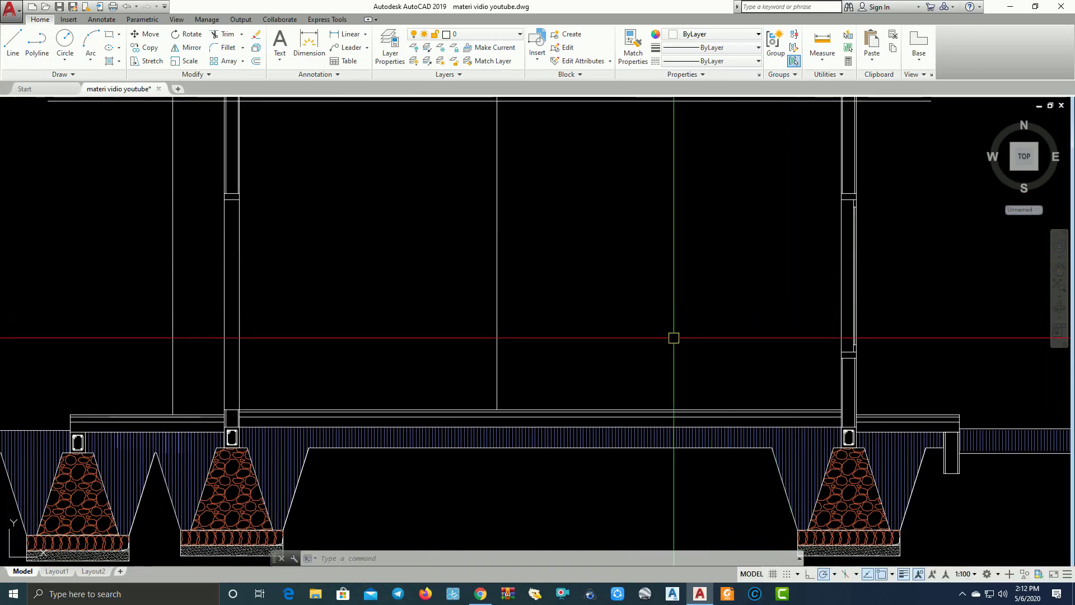
{"action": "scroll", "coordinate": [730, 353], "scroll_direction": "down", "scroll_amount": 2}
{"action": "mouse_move", "coordinate": [715, 339]}
{"action": "middle_mouse_down"}
{"action": "mouse_move", "coordinate": [703, 351]}
{"action": "mouse_move", "coordinate": [629, 352]}
{"action": "middle_mouse_up"}
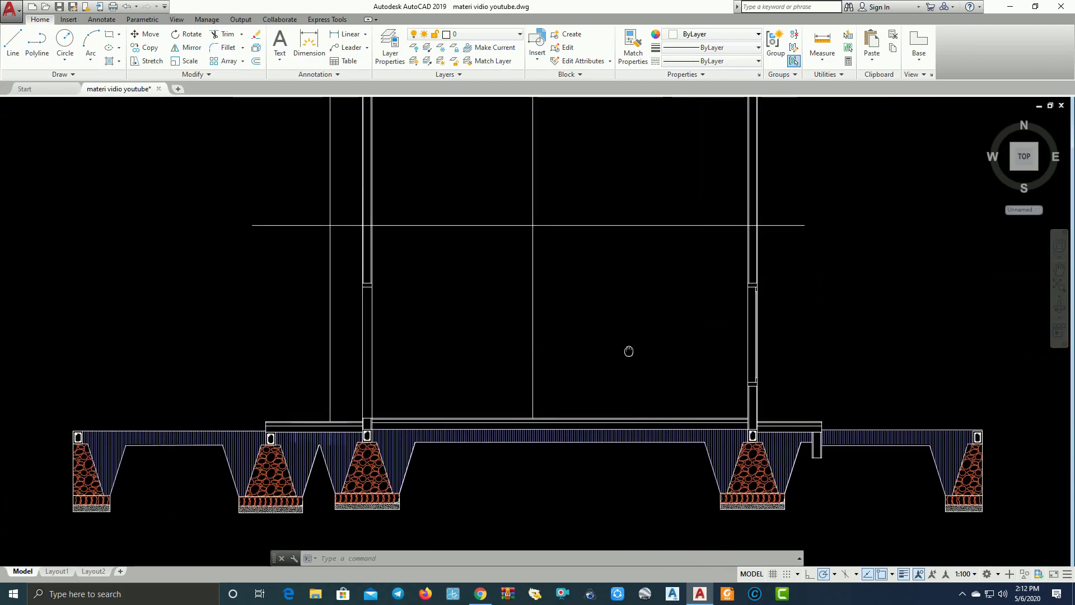
{"action": "middle_click_drag", "start_coordinate": [677, 273], "coordinate": [751, 280]}
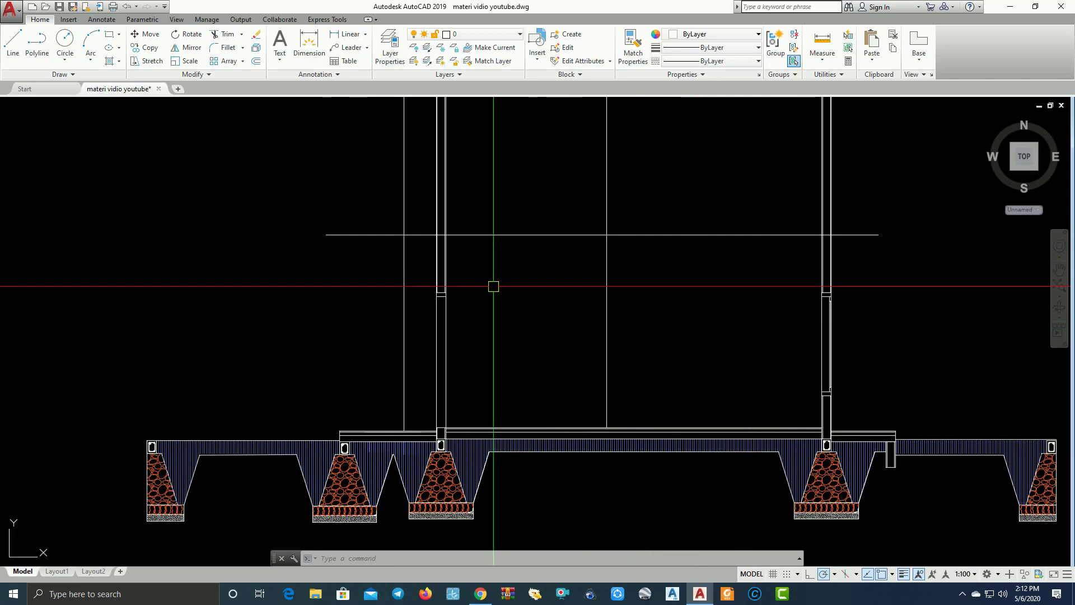
{"action": "mouse_move", "coordinate": [492, 286]}
{"action": "middle_mouse_down"}
{"action": "mouse_move", "coordinate": [540, 341]}
{"action": "mouse_move", "coordinate": [542, 383]}
{"action": "mouse_move", "coordinate": [502, 279]}
{"action": "mouse_move", "coordinate": [448, 264]}
{"action": "middle_mouse_up"}
{"action": "scroll", "coordinate": [454, 314], "scroll_direction": "down", "scroll_amount": 3}
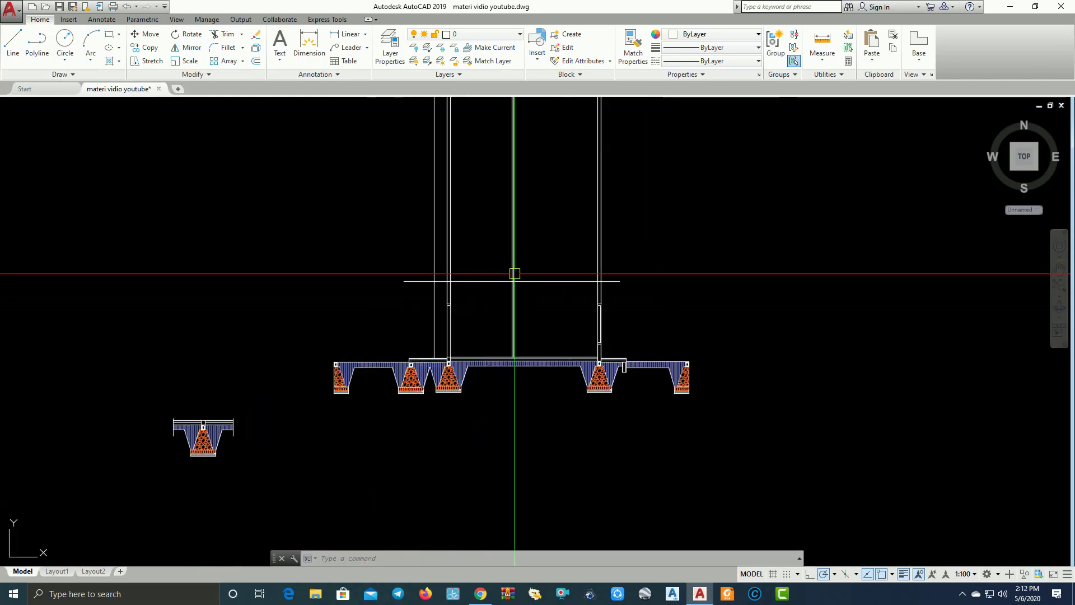
{"action": "scroll", "coordinate": [512, 271], "scroll_direction": "up", "scroll_amount": 1}
{"action": "scroll", "coordinate": [529, 372], "scroll_direction": "up", "scroll_amount": 4}
{"action": "scroll", "coordinate": [494, 401], "scroll_direction": "up", "scroll_amount": 2}
{"action": "scroll", "coordinate": [502, 387], "scroll_direction": "down", "scroll_amount": 2}
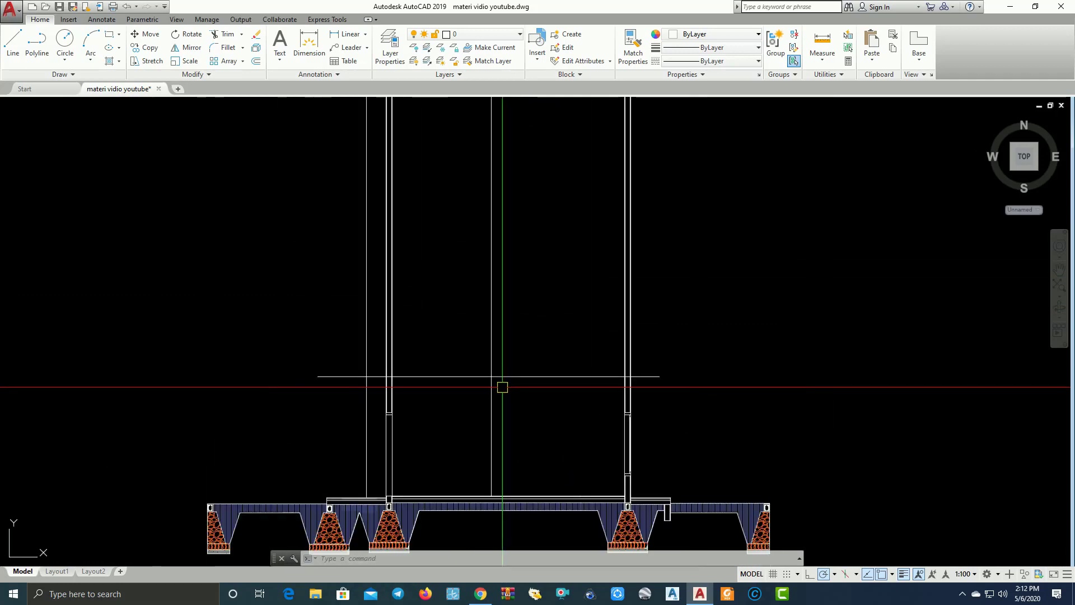
{"action": "scroll", "coordinate": [524, 404], "scroll_direction": "down", "scroll_amount": 2}
{"action": "mouse_move", "coordinate": [524, 404]}
{"action": "middle_mouse_down"}
{"action": "mouse_move", "coordinate": [576, 387]}
{"action": "mouse_move", "coordinate": [639, 445]}
{"action": "middle_mouse_up"}
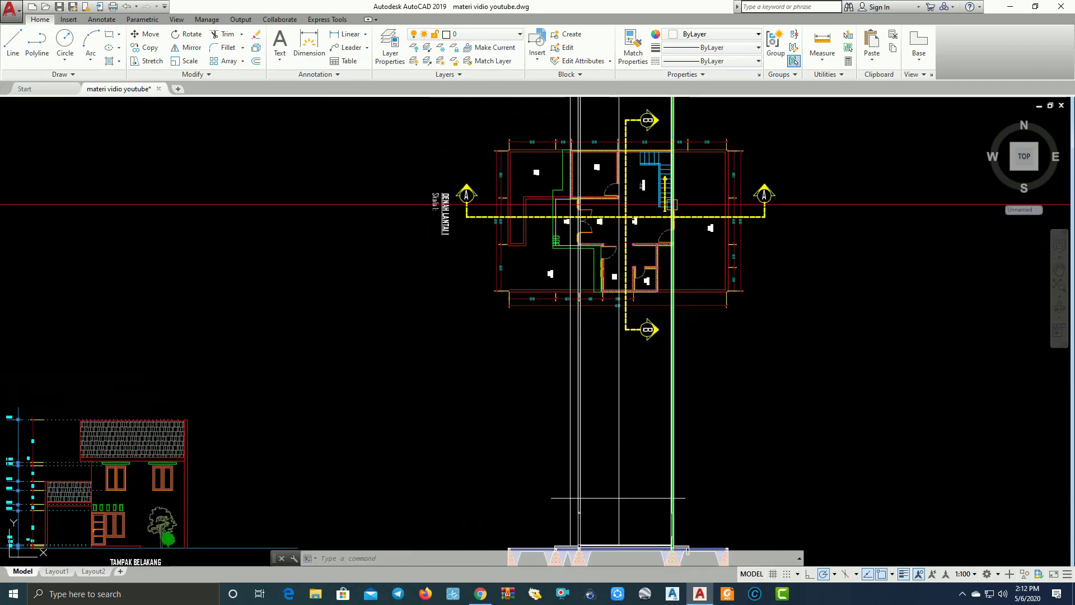
Zoom out over the upper floor plan.
{"action": "scroll", "coordinate": [655, 216], "scroll_direction": "up", "scroll_amount": 4}
{"action": "scroll", "coordinate": [644, 291], "scroll_direction": "up", "scroll_amount": 1}
{"action": "scroll", "coordinate": [642, 317], "scroll_direction": "up", "scroll_amount": 2}
{"action": "scroll", "coordinate": [643, 317], "scroll_direction": "up", "scroll_amount": 2}
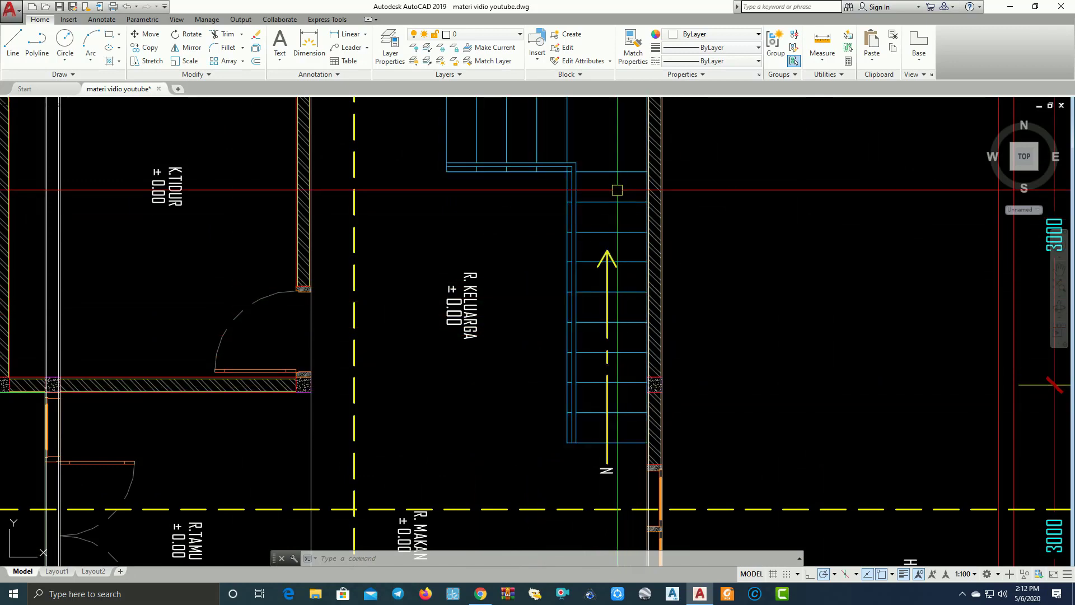
{"action": "scroll", "coordinate": [624, 252], "scroll_direction": "down", "scroll_amount": 3}
{"action": "scroll", "coordinate": [628, 321], "scroll_direction": "down", "scroll_amount": 4}
{"action": "scroll", "coordinate": [644, 318], "scroll_direction": "up", "scroll_amount": 2}
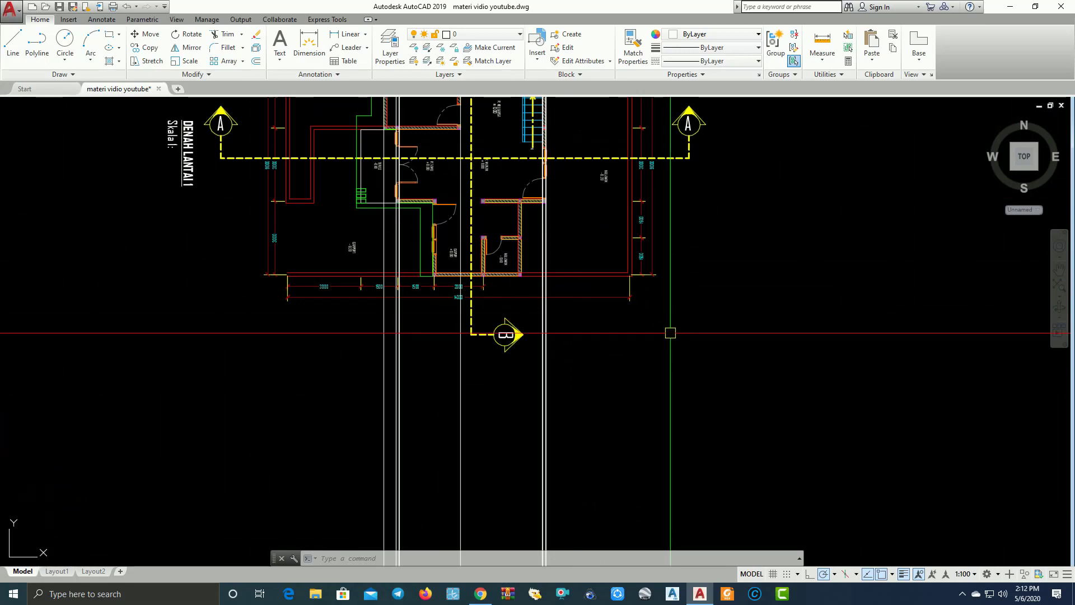
Run a vertical XLINE down toward the footing section, then cancel the command.
{"action": "type", "text": "xl"}
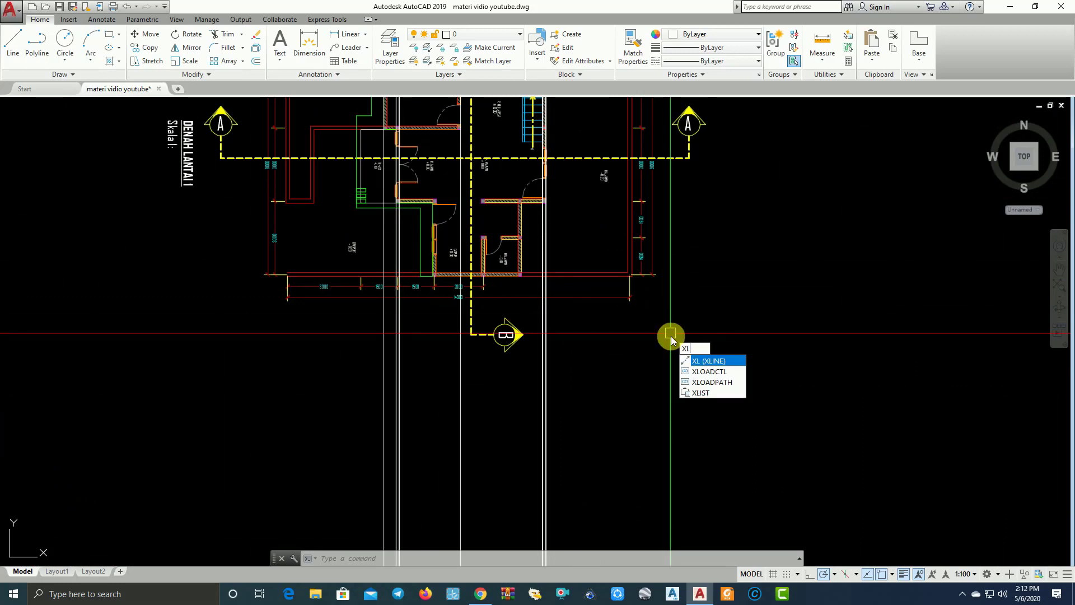
{"action": "key", "text": "Return"}
{"action": "type", "text": "v"}
{"action": "key", "text": "Return"}
{"action": "scroll", "coordinate": [521, 141], "scroll_direction": "up", "scroll_amount": 4}
{"action": "scroll", "coordinate": [521, 141], "scroll_direction": "up", "scroll_amount": 5}
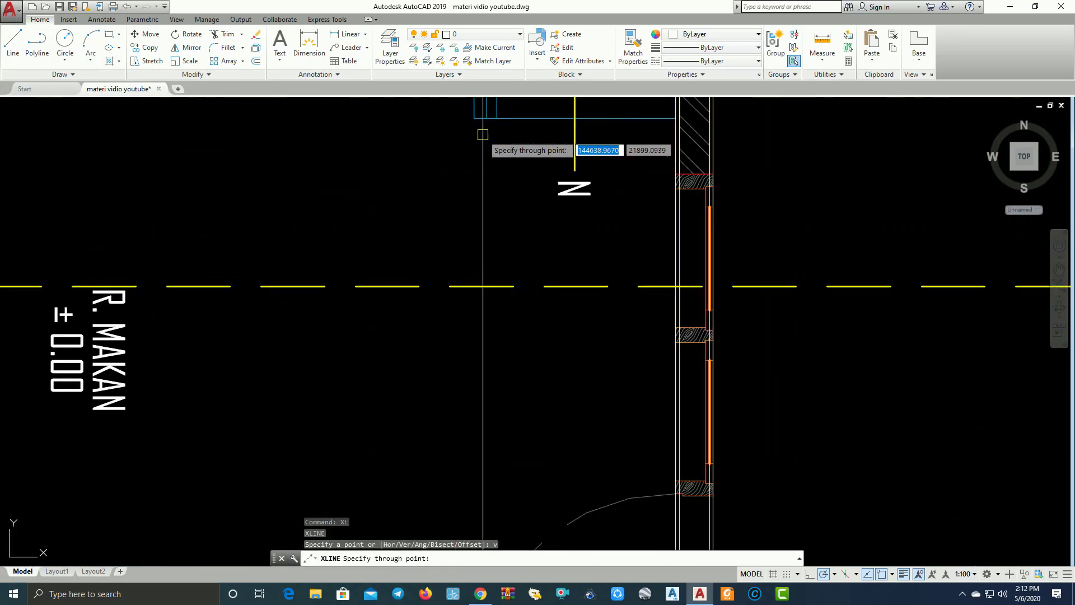
{"action": "scroll", "coordinate": [679, 367], "scroll_direction": "down", "scroll_amount": 5}
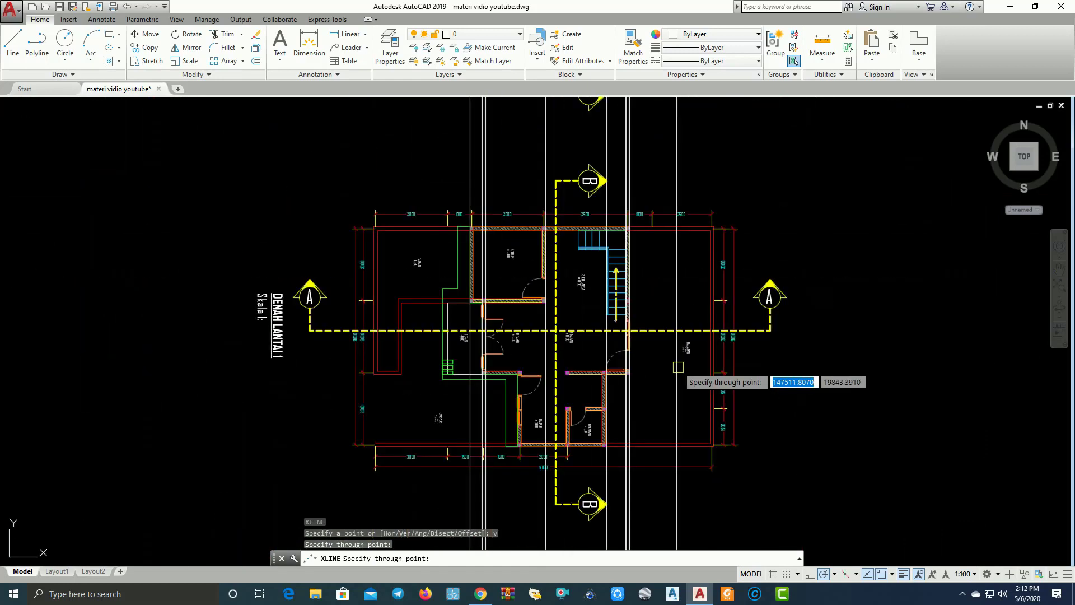
{"action": "middle_click_drag", "start_coordinate": [680, 373], "coordinate": [589, 222]}
{"action": "middle_click_drag", "start_coordinate": [585, 356], "coordinate": [585, 292]}
{"action": "middle_click_drag", "start_coordinate": [609, 421], "coordinate": [623, 265]}
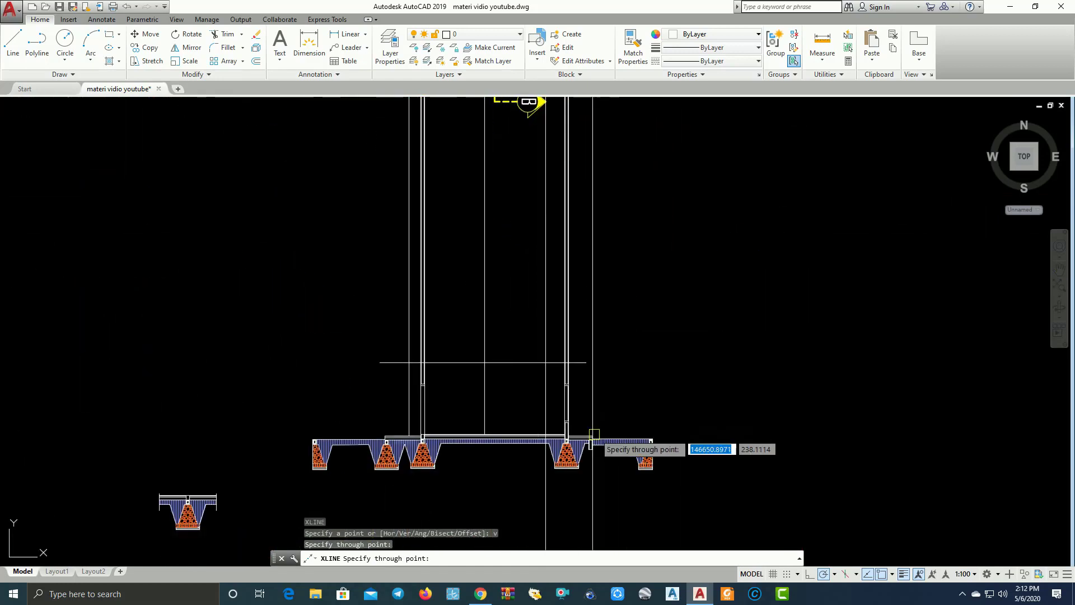
{"action": "key", "text": "Escape"}
Zoom in on the floor plan's stair and VOID area.
{"action": "scroll", "coordinate": [554, 438], "scroll_direction": "up", "scroll_amount": 5}
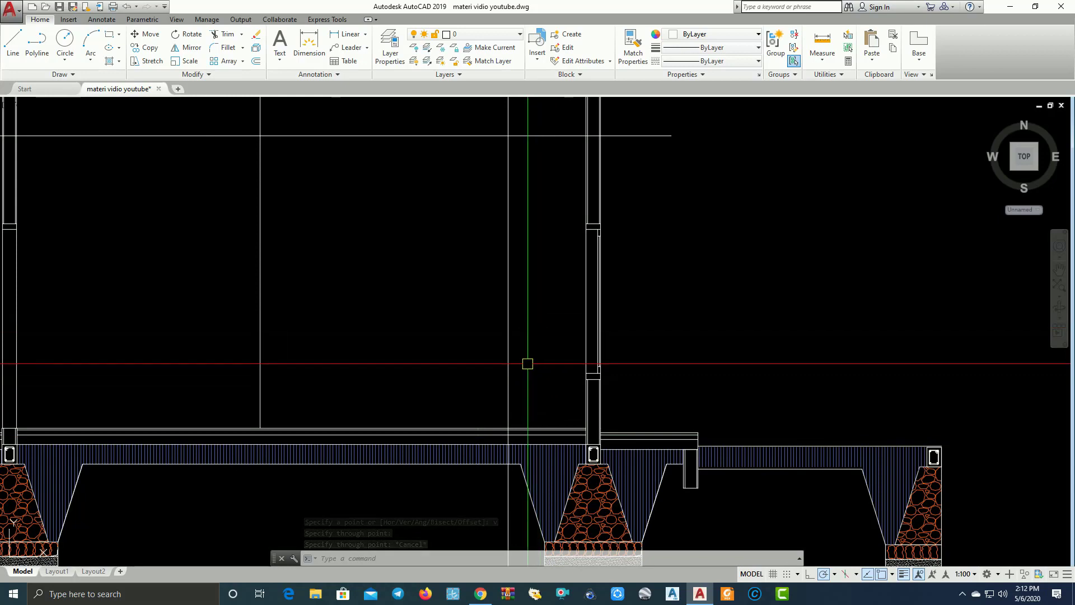
{"action": "scroll", "coordinate": [535, 429], "scroll_direction": "up", "scroll_amount": 2}
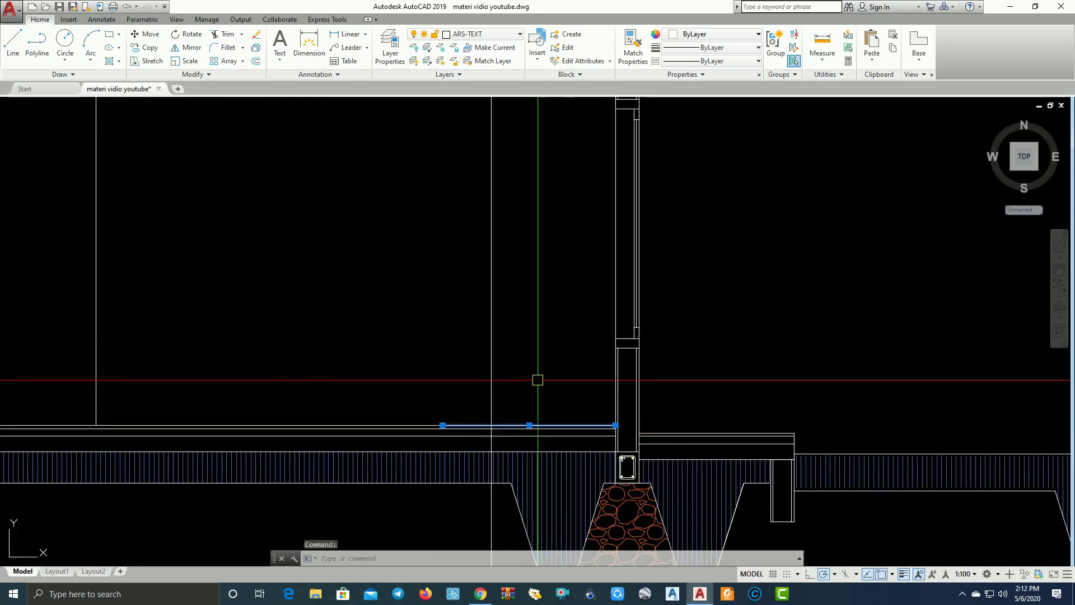
{"action": "scroll", "coordinate": [538, 373], "scroll_direction": "down", "scroll_amount": 3}
{"action": "scroll", "coordinate": [538, 332], "scroll_direction": "down", "scroll_amount": 3}
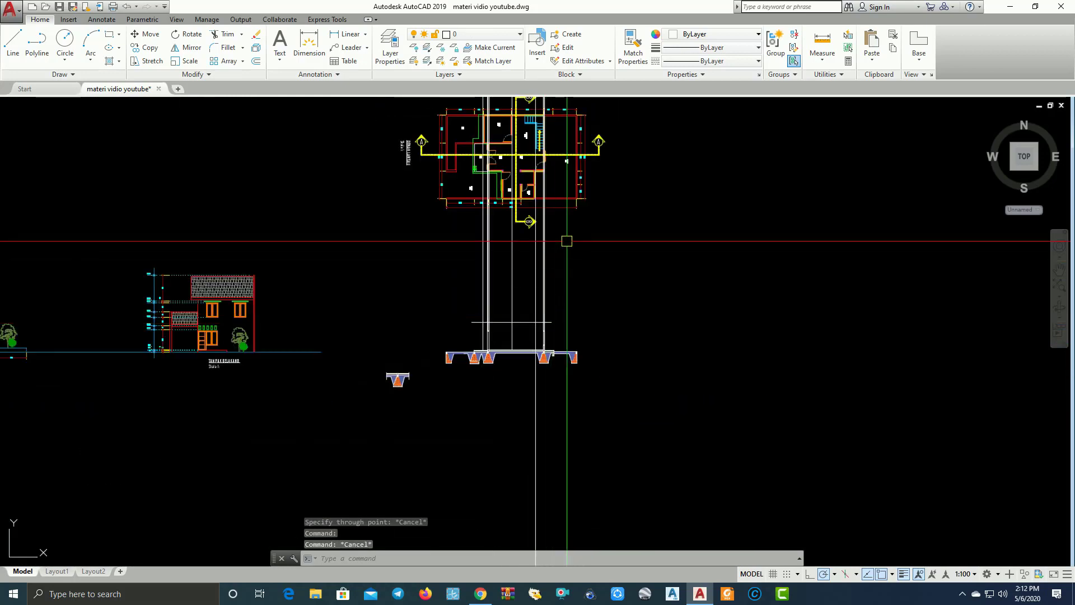
{"action": "scroll", "coordinate": [567, 235], "scroll_direction": "up", "scroll_amount": 2}
{"action": "scroll", "coordinate": [536, 286], "scroll_direction": "up", "scroll_amount": 2}
{"action": "scroll", "coordinate": [538, 286], "scroll_direction": "up", "scroll_amount": 6}
{"action": "scroll", "coordinate": [619, 314], "scroll_direction": "up", "scroll_amount": 4}
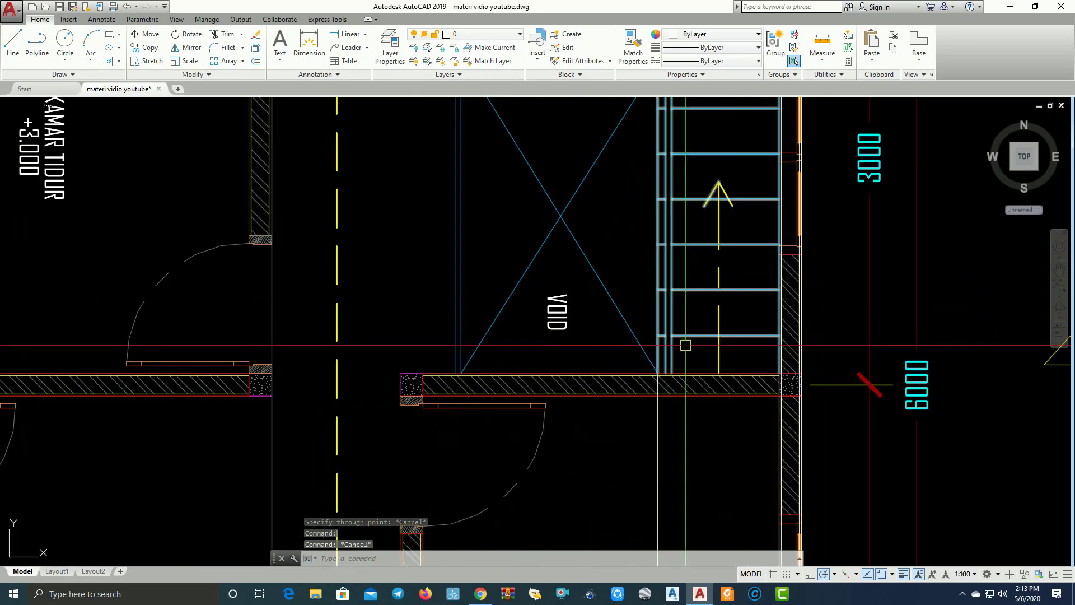
{"action": "left_click", "coordinate": [355, 33]}
{"action": "left_click", "coordinate": [672, 370]}
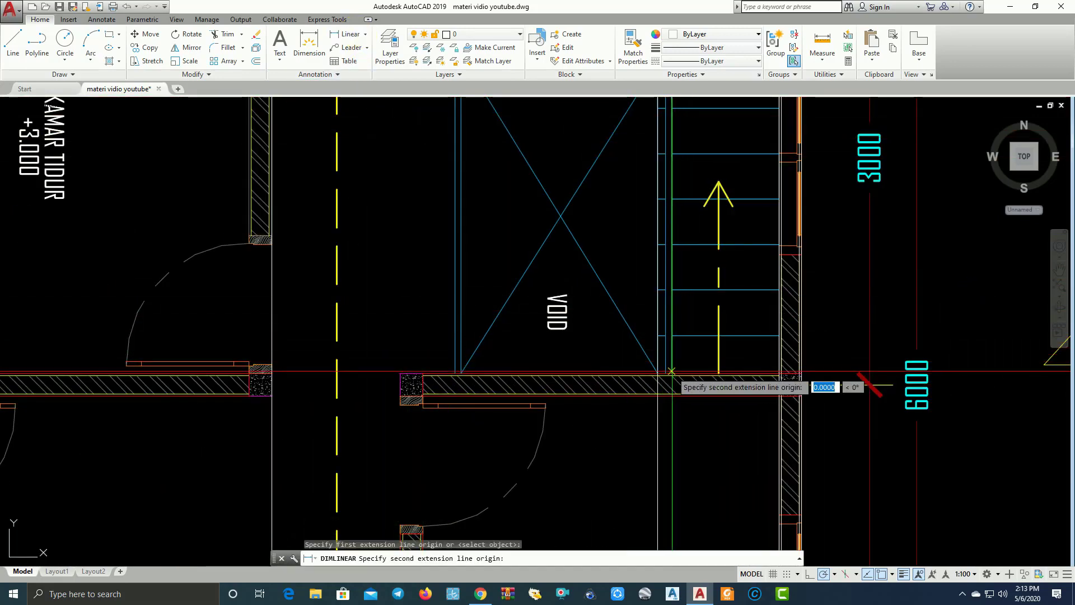
{"action": "left_click", "coordinate": [672, 332]}
{"action": "scroll", "coordinate": [630, 343], "scroll_direction": "up", "scroll_amount": 5}
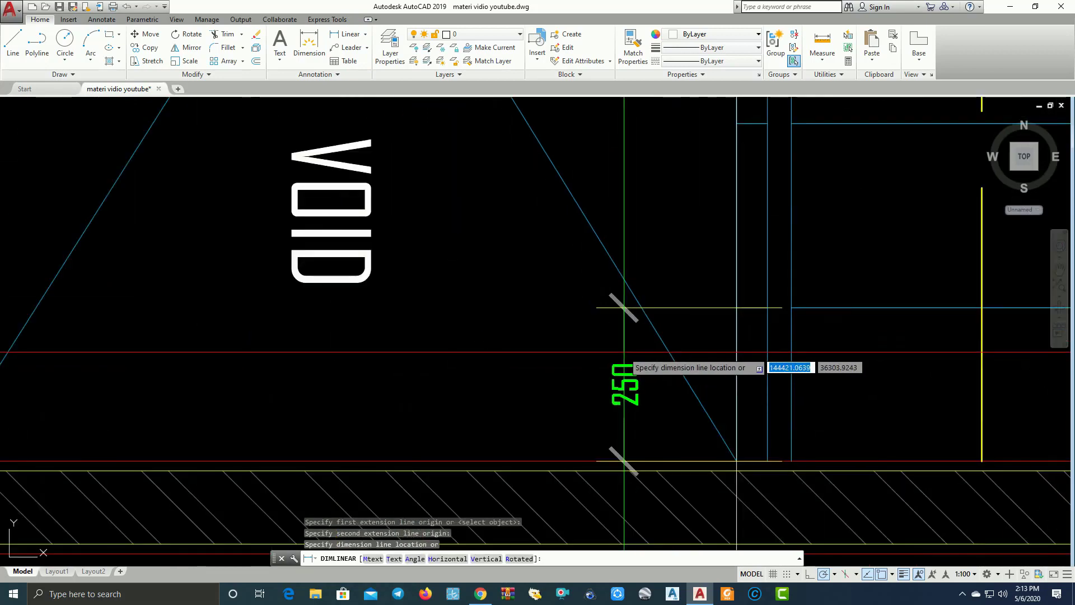
{"action": "scroll", "coordinate": [695, 373], "scroll_direction": "down", "scroll_amount": 4}
{"action": "key", "text": "Escape"}
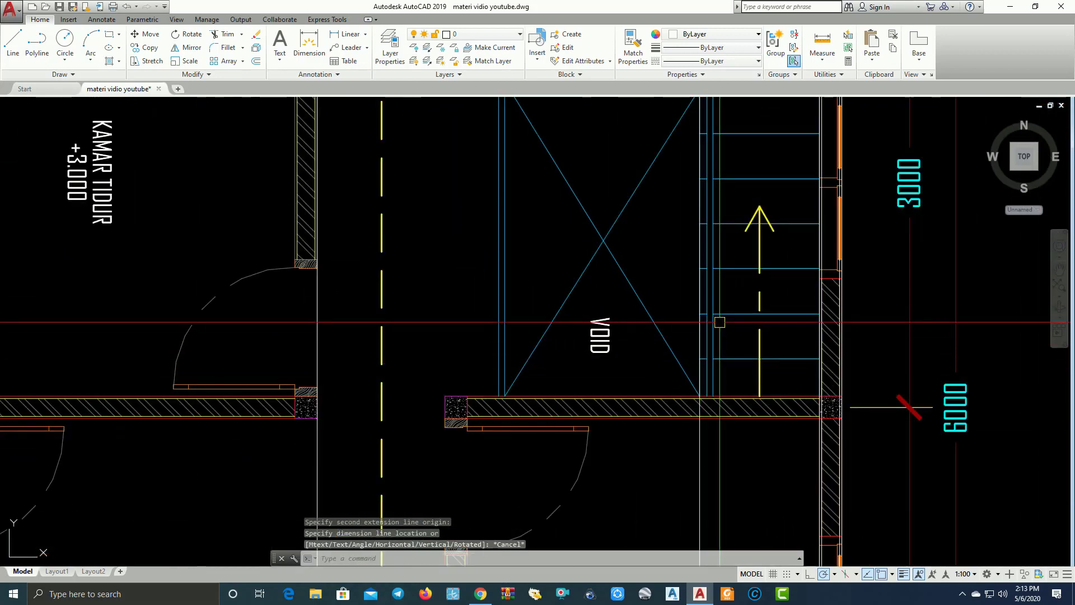
{"action": "type", "text": "DLI"}
{"action": "key", "text": "Return"}
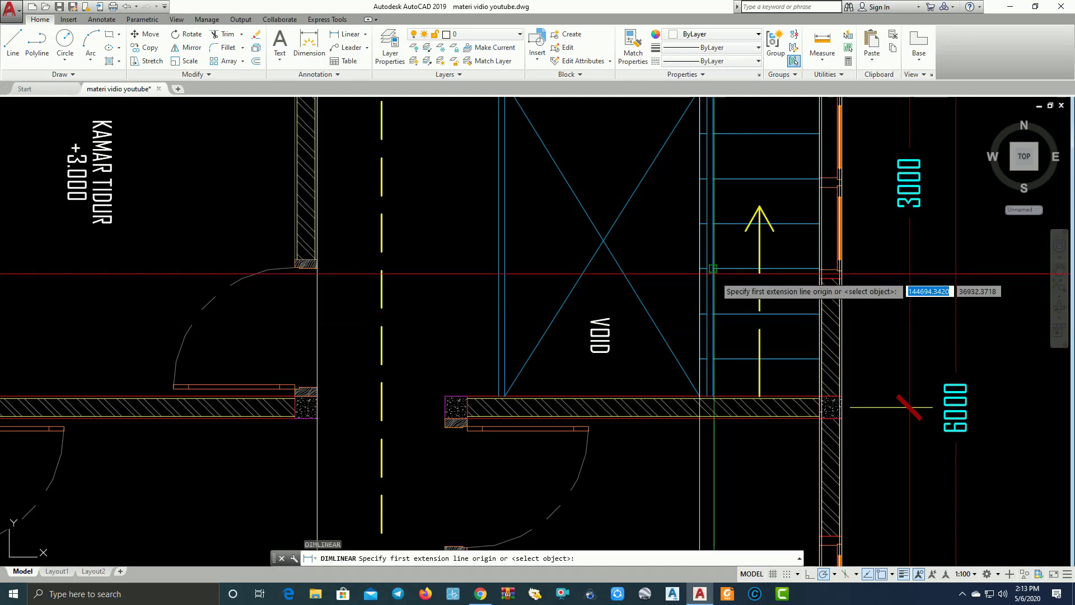
{"action": "left_click", "coordinate": [701, 268]}
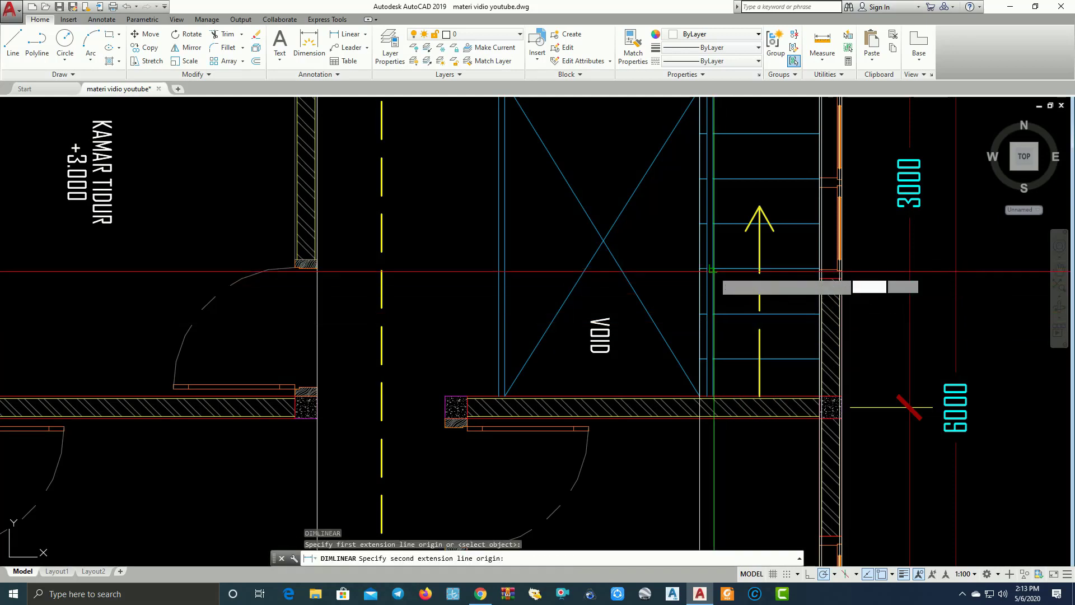
{"action": "left_click", "coordinate": [700, 314]}
{"action": "scroll", "coordinate": [699, 313], "scroll_direction": "up", "scroll_amount": 4}
{"action": "left_click", "coordinate": [679, 280]}
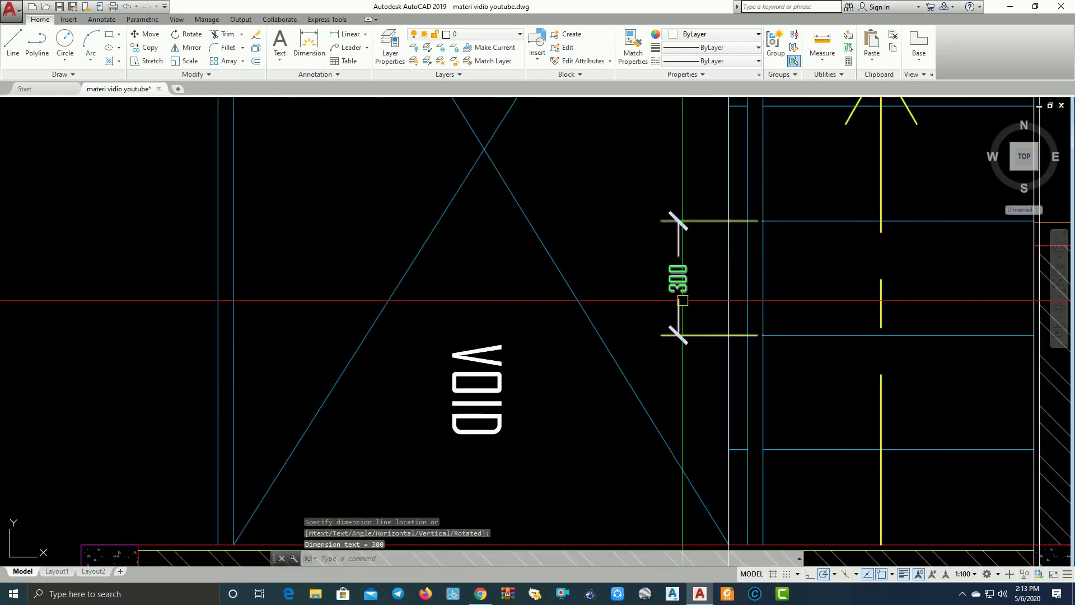
{"action": "left_click", "coordinate": [661, 276]}
{"action": "type", "text": "e"}
{"action": "key", "text": "Return"}
{"action": "scroll", "coordinate": [771, 302], "scroll_direction": "down", "scroll_amount": 4}
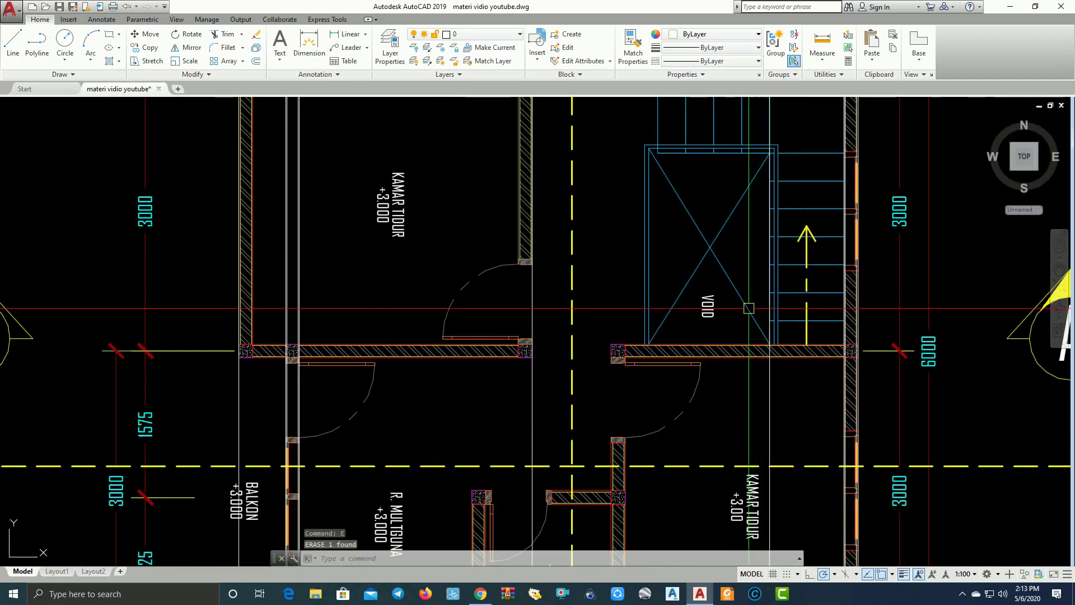
{"action": "scroll", "coordinate": [770, 302], "scroll_direction": "down", "scroll_amount": 3}
{"action": "scroll", "coordinate": [644, 308], "scroll_direction": "down", "scroll_amount": 2}
{"action": "middle_click_drag", "start_coordinate": [644, 393], "coordinate": [644, 307]}
{"action": "scroll", "coordinate": [644, 379], "scroll_direction": "up", "scroll_amount": 2}
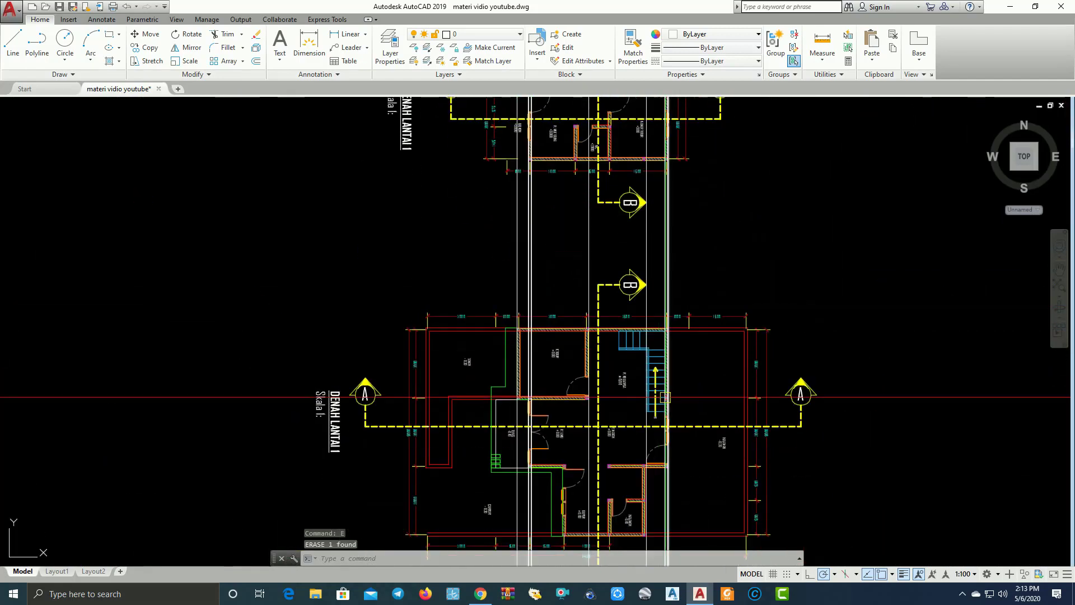
{"action": "scroll", "coordinate": [645, 460], "scroll_direction": "up", "scroll_amount": 3}
{"action": "middle_click_drag", "start_coordinate": [645, 459], "coordinate": [630, 354]}
{"action": "scroll", "coordinate": [529, 333], "scroll_direction": "up", "scroll_amount": 2}
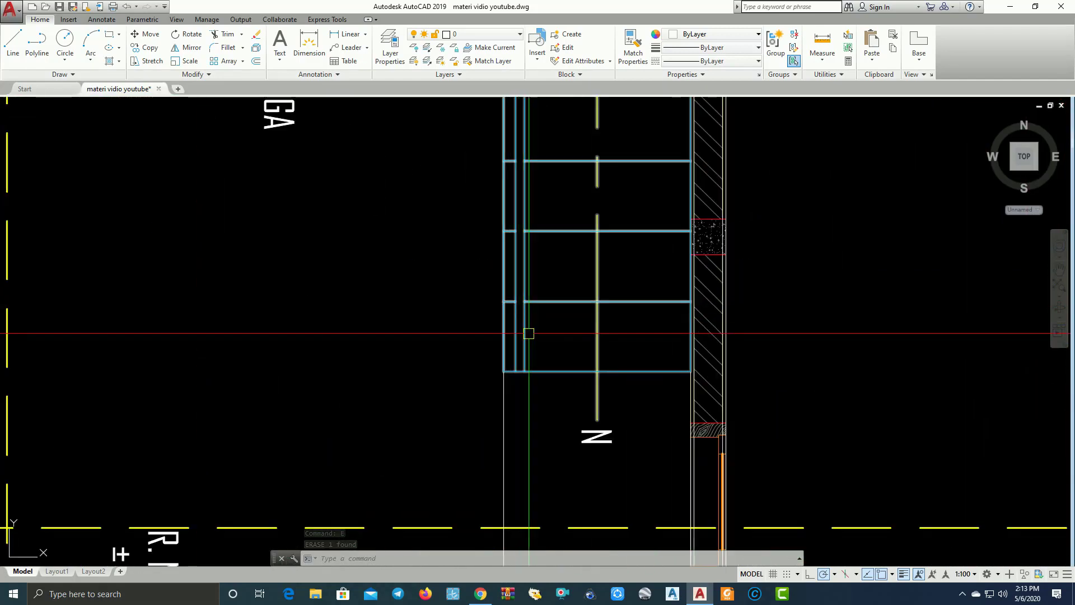
{"action": "type", "text": "dli"}
{"action": "key", "text": "Return"}
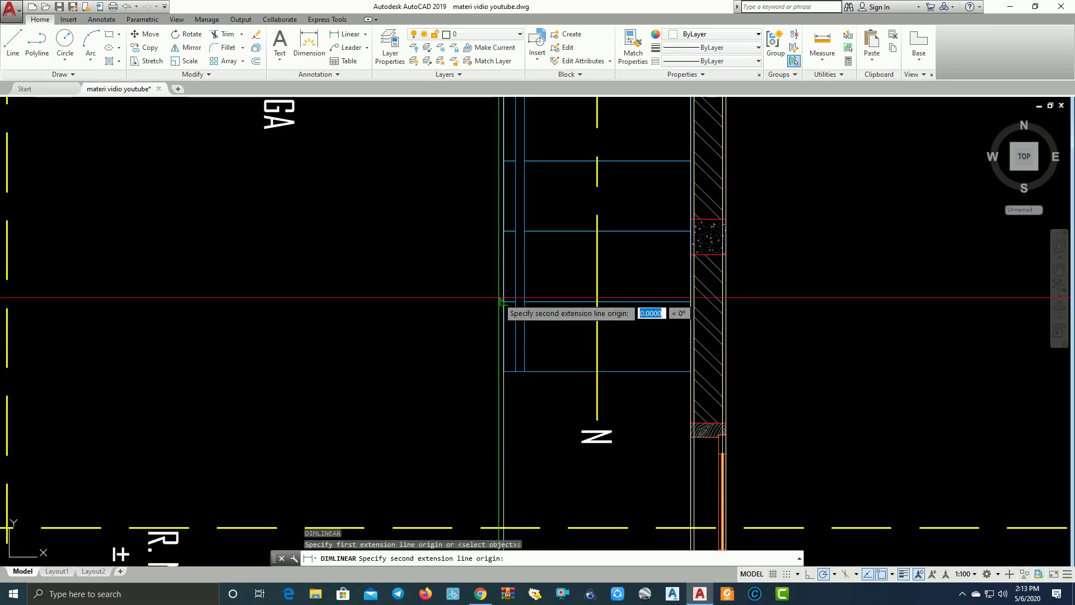
{"action": "left_click", "coordinate": [504, 371]}
{"action": "left_click", "coordinate": [443, 336]}
{"action": "left_click_drag", "start_coordinate": [488, 346], "coordinate": [402, 307]}
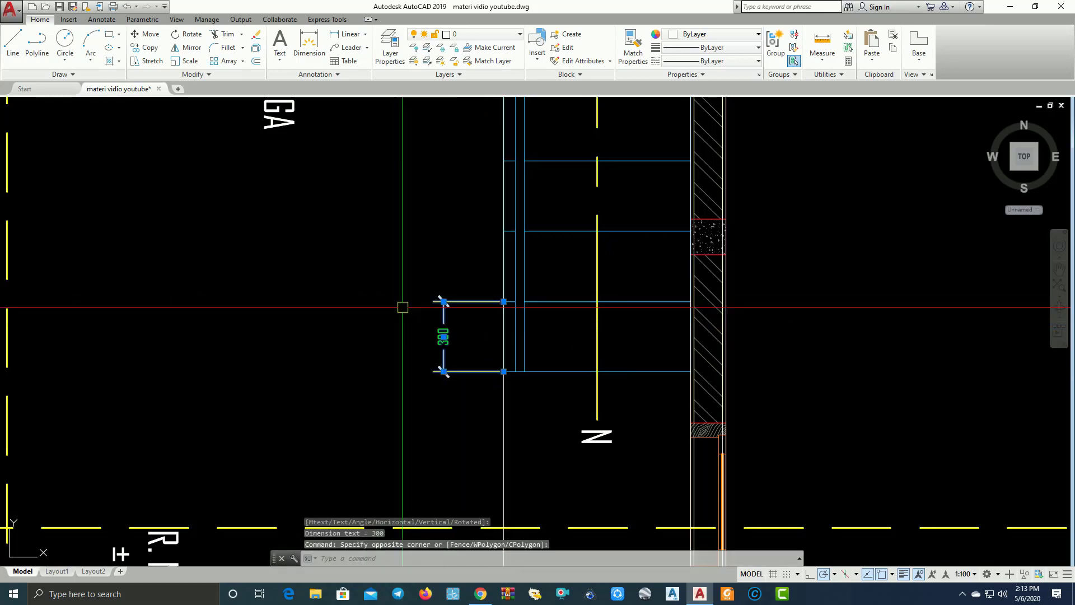
{"action": "scroll", "coordinate": [418, 313], "scroll_direction": "down", "scroll_amount": 5}
{"action": "scroll", "coordinate": [499, 326], "scroll_direction": "up", "scroll_amount": 5}
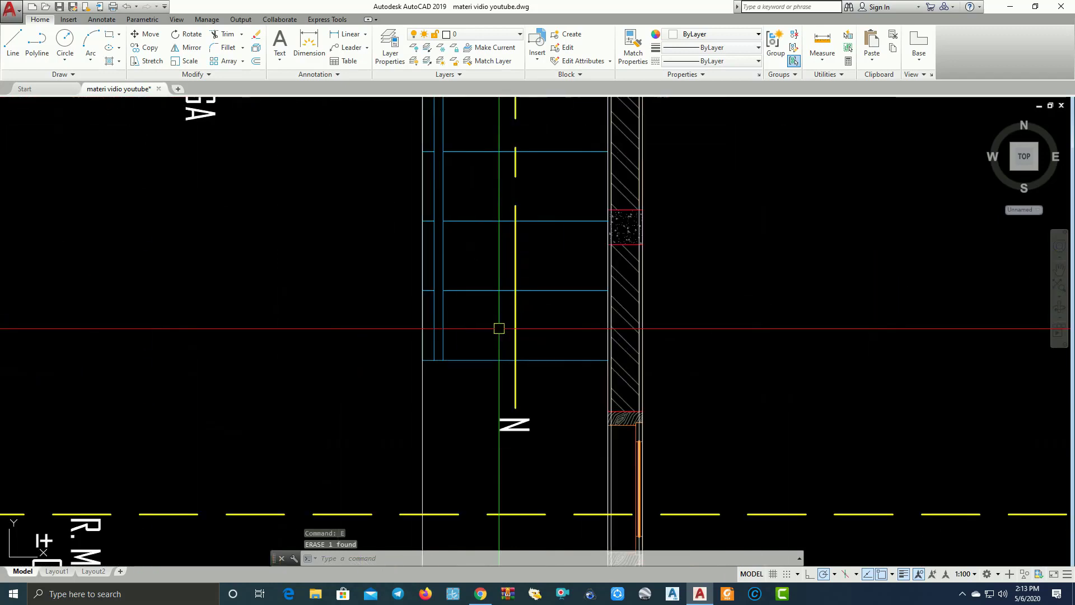
{"action": "scroll", "coordinate": [482, 322], "scroll_direction": "down", "scroll_amount": 4}
{"action": "scroll", "coordinate": [469, 316], "scroll_direction": "down", "scroll_amount": 2}
{"action": "scroll", "coordinate": [470, 318], "scroll_direction": "down", "scroll_amount": 2}
Make a trial 20 offset of the floor line, then erase that unwanted copy.
{"action": "scroll", "coordinate": [482, 314], "scroll_direction": "up", "scroll_amount": 4}
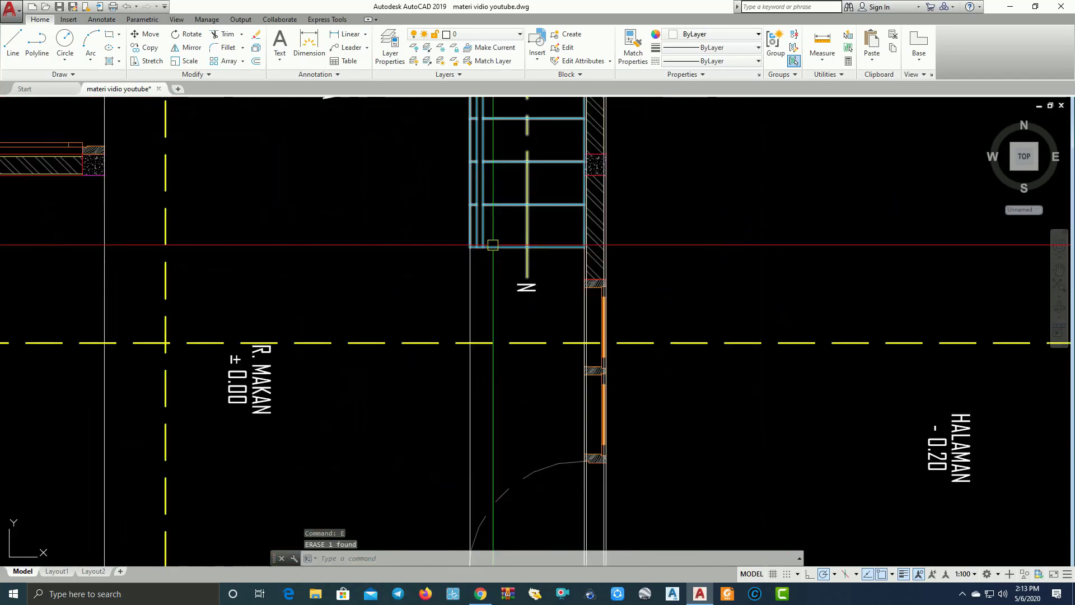
{"action": "scroll", "coordinate": [493, 311], "scroll_direction": "down", "scroll_amount": 4}
{"action": "scroll", "coordinate": [509, 305], "scroll_direction": "down", "scroll_amount": 3}
{"action": "scroll", "coordinate": [504, 358], "scroll_direction": "up", "scroll_amount": 5}
{"action": "scroll", "coordinate": [504, 342], "scroll_direction": "up", "scroll_amount": 3}
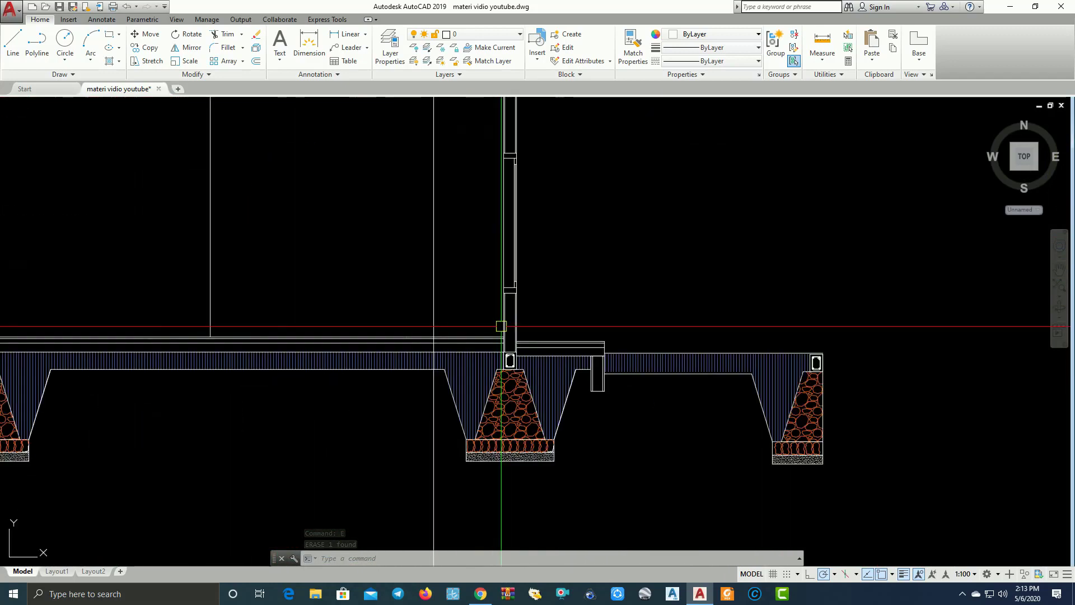
{"action": "scroll", "coordinate": [493, 348], "scroll_direction": "up", "scroll_amount": 2}
{"action": "scroll", "coordinate": [449, 341], "scroll_direction": "up", "scroll_amount": 2}
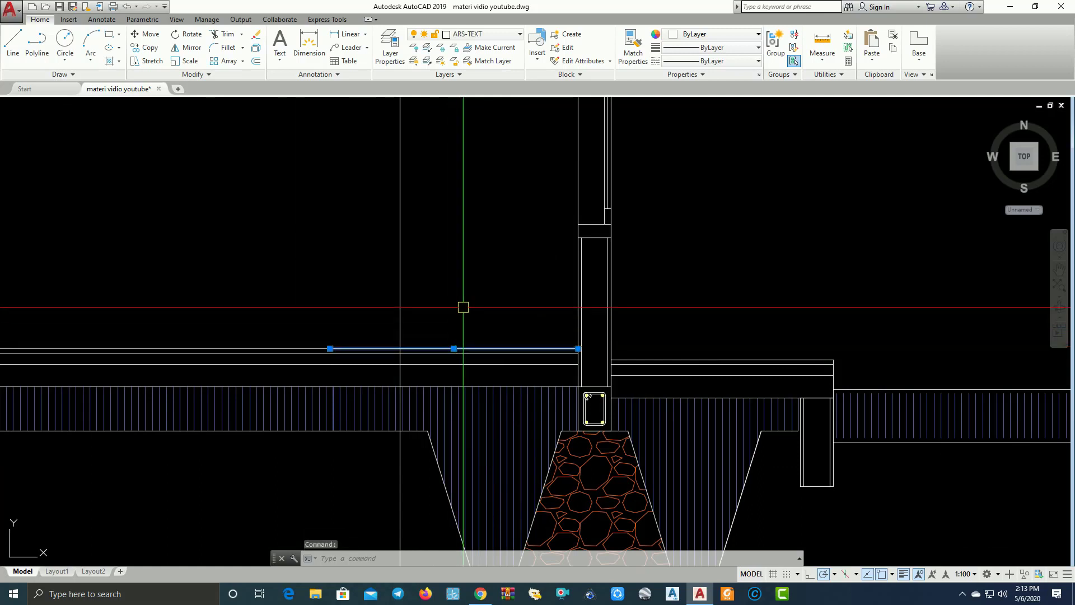
{"action": "type", "text": "o"}
{"action": "key", "text": "Return"}
{"action": "type", "text": "2"}
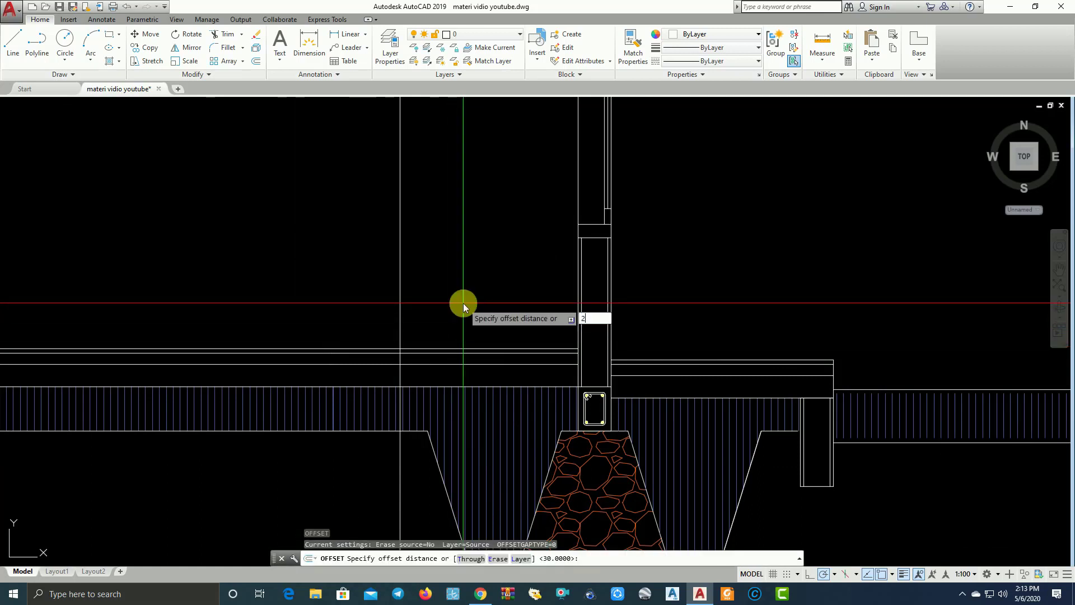
{"action": "type", "text": "0"}
{"action": "key", "text": "Return"}
{"action": "scroll", "coordinate": [466, 354], "scroll_direction": "up", "scroll_amount": 3}
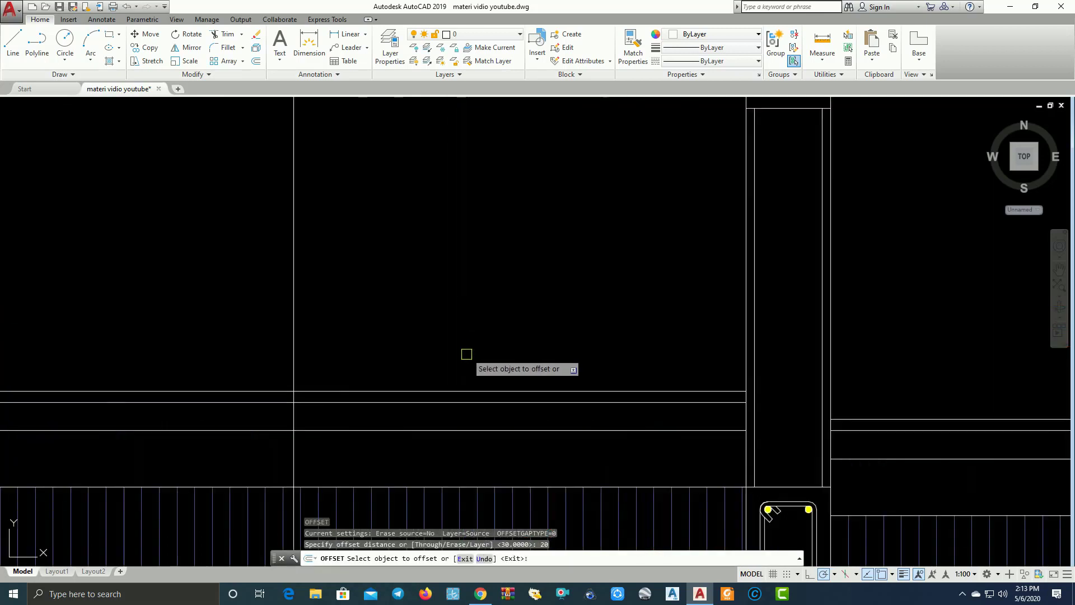
{"action": "left_click", "coordinate": [455, 390]}
{"action": "left_click", "coordinate": [456, 360]}
{"action": "key", "text": "Escape"}
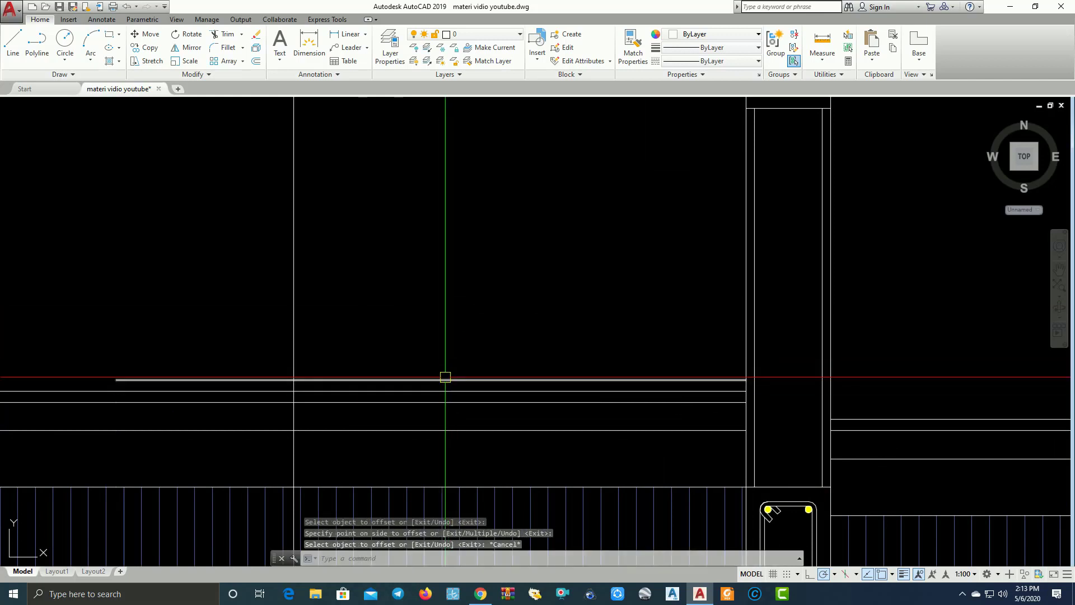
{"action": "type", "text": "e"}
{"action": "key", "text": "Return"}
{"action": "key", "text": "Return"}
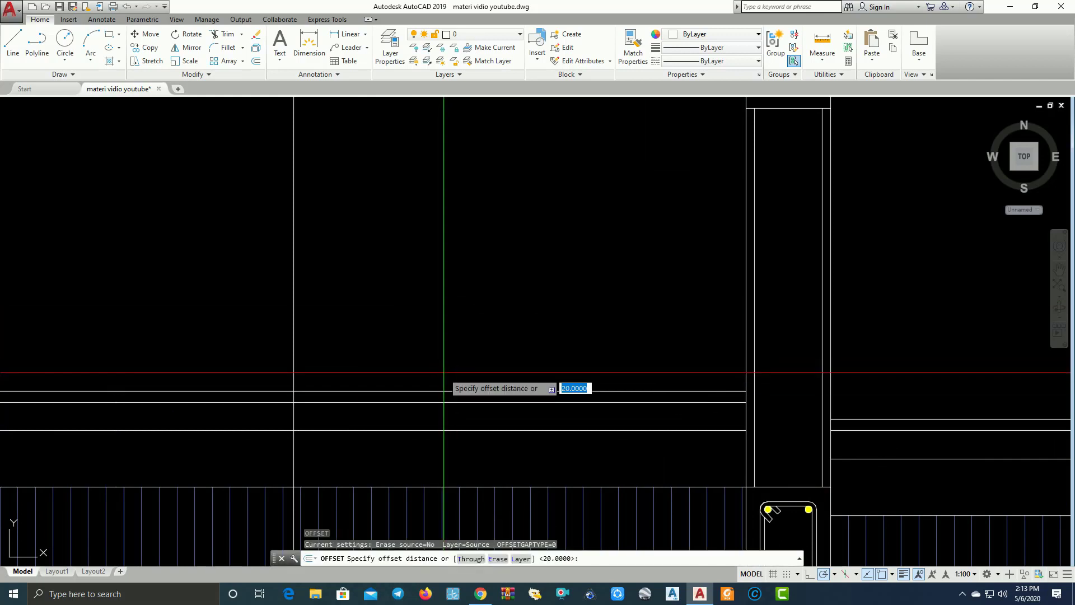
Offset the floor line 2000 upward.
{"action": "type", "text": "200"}
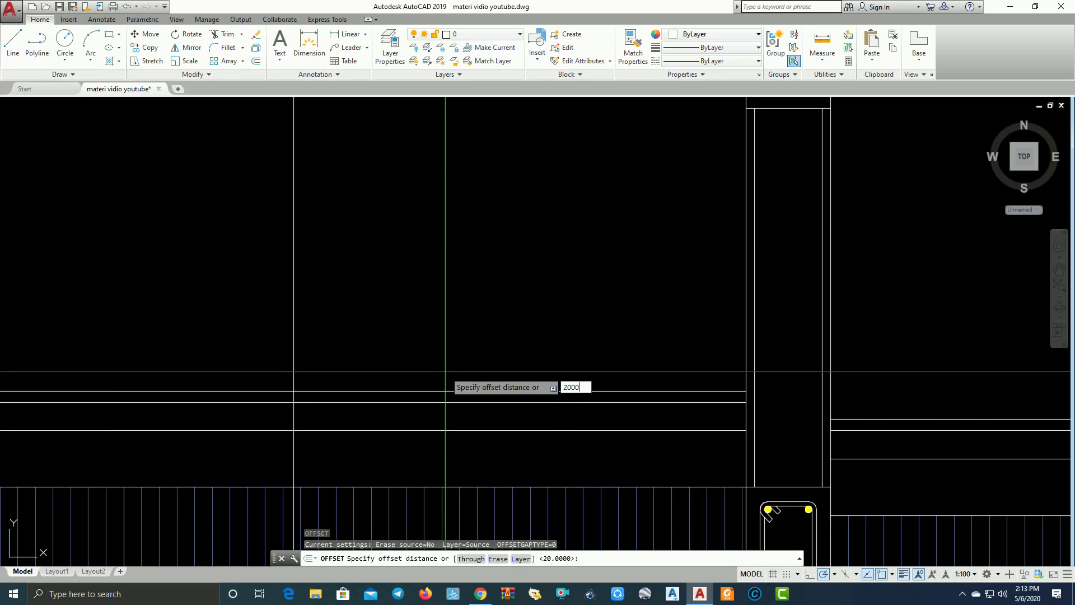
{"action": "key", "text": "Return"}
{"action": "left_click", "coordinate": [438, 391]}
{"action": "left_click", "coordinate": [428, 372]}
{"action": "scroll", "coordinate": [447, 359], "scroll_direction": "down", "scroll_amount": 3}
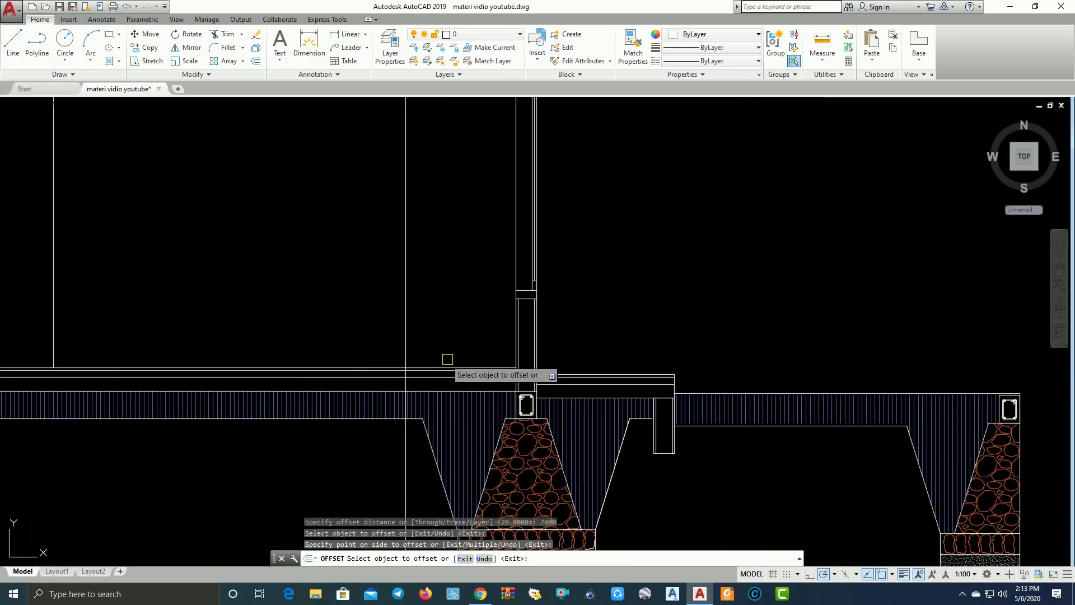
{"action": "scroll", "coordinate": [447, 359], "scroll_direction": "down", "scroll_amount": 1}
{"action": "scroll", "coordinate": [455, 352], "scroll_direction": "down", "scroll_amount": 2}
Window-select and erase the short stray line, then select the long floor-level line.
{"action": "key", "text": "Escape"}
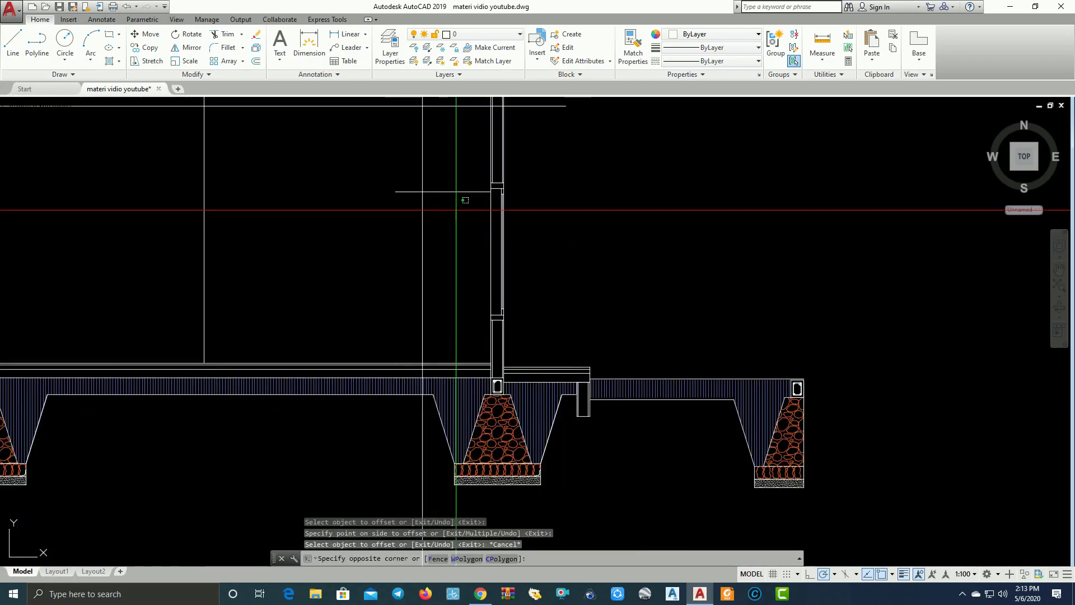
{"action": "left_click", "coordinate": [456, 210]}
{"action": "left_click", "coordinate": [447, 174]}
{"action": "key", "text": "Return"}
{"action": "scroll", "coordinate": [447, 193], "scroll_direction": "up", "scroll_amount": 2}
{"action": "scroll", "coordinate": [439, 336], "scroll_direction": "up", "scroll_amount": 2}
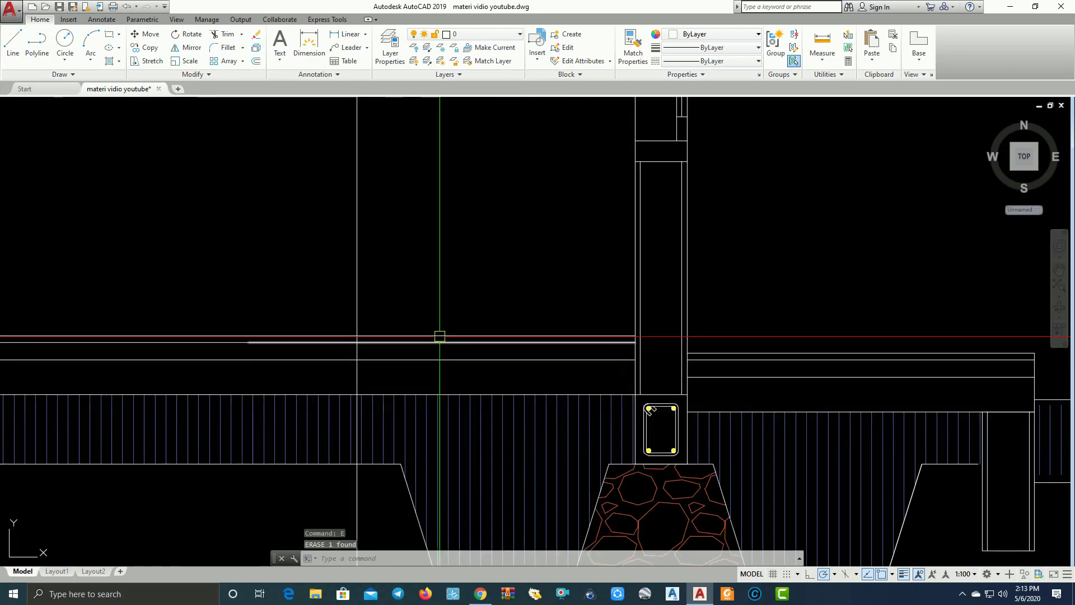
{"action": "left_click", "coordinate": [442, 335]}
Offset the floor line 200 upward to create the first stair riser line.
{"action": "scroll", "coordinate": [462, 290], "scroll_direction": "down", "scroll_amount": 4}
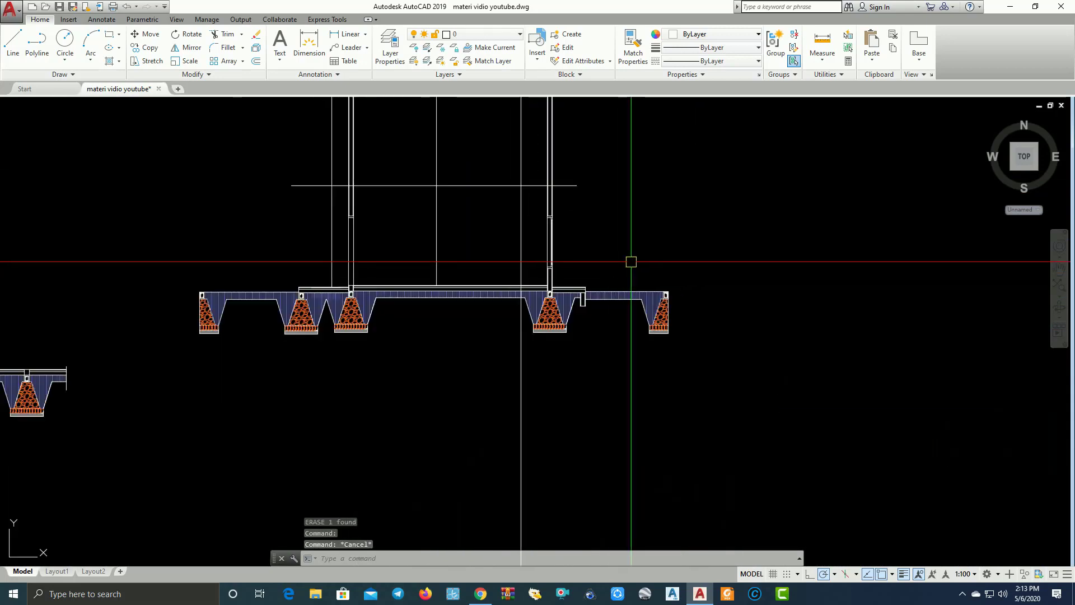
{"action": "scroll", "coordinate": [661, 338], "scroll_direction": "up", "scroll_amount": 1}
{"action": "type", "text": "o"}
{"action": "key", "text": "Return"}
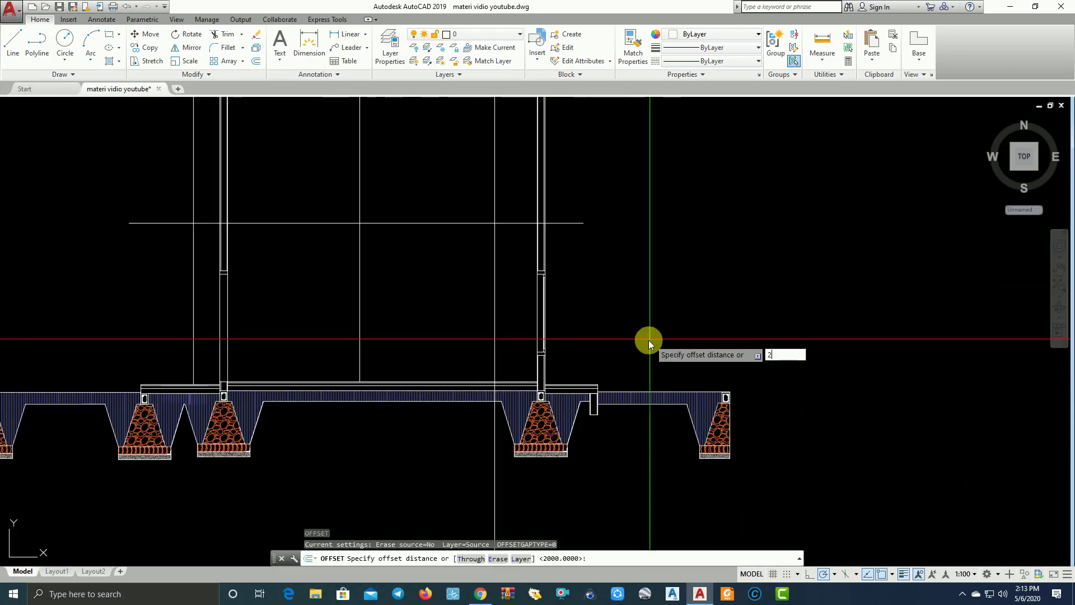
{"action": "type", "text": "200"}
{"action": "key", "text": "Return"}
{"action": "scroll", "coordinate": [549, 373], "scroll_direction": "up", "scroll_amount": 8}
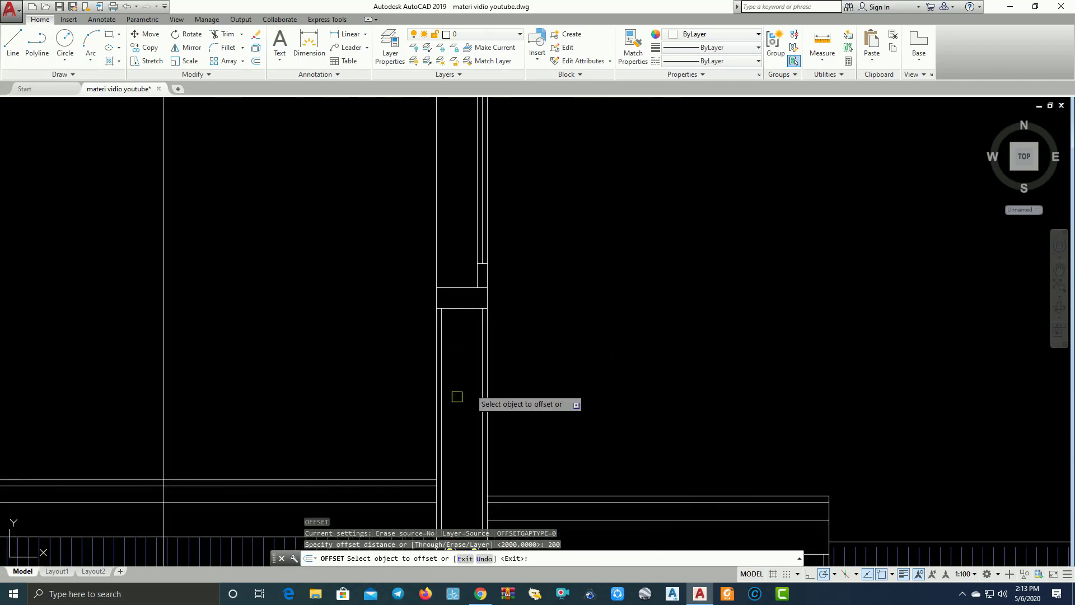
{"action": "left_click", "coordinate": [392, 475]}
{"action": "left_click", "coordinate": [387, 443]}
{"action": "middle_click_drag", "start_coordinate": [387, 442], "coordinate": [588, 411]}
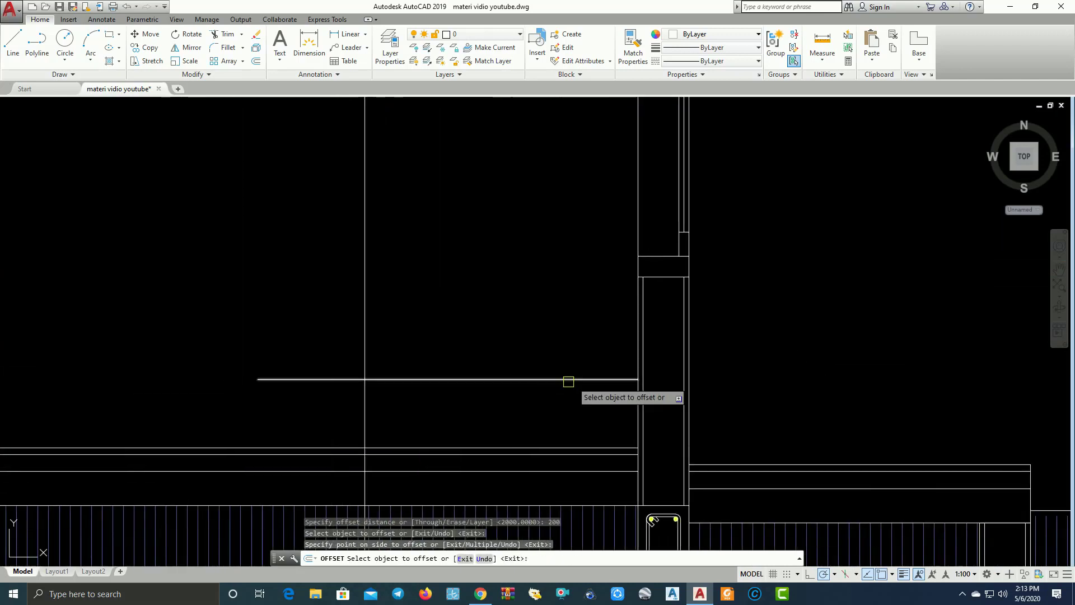
Stack several more riser lines 200 apart above the newest one.
{"action": "left_click", "coordinate": [530, 378]}
{"action": "left_click", "coordinate": [509, 333]}
{"action": "left_click", "coordinate": [507, 312]}
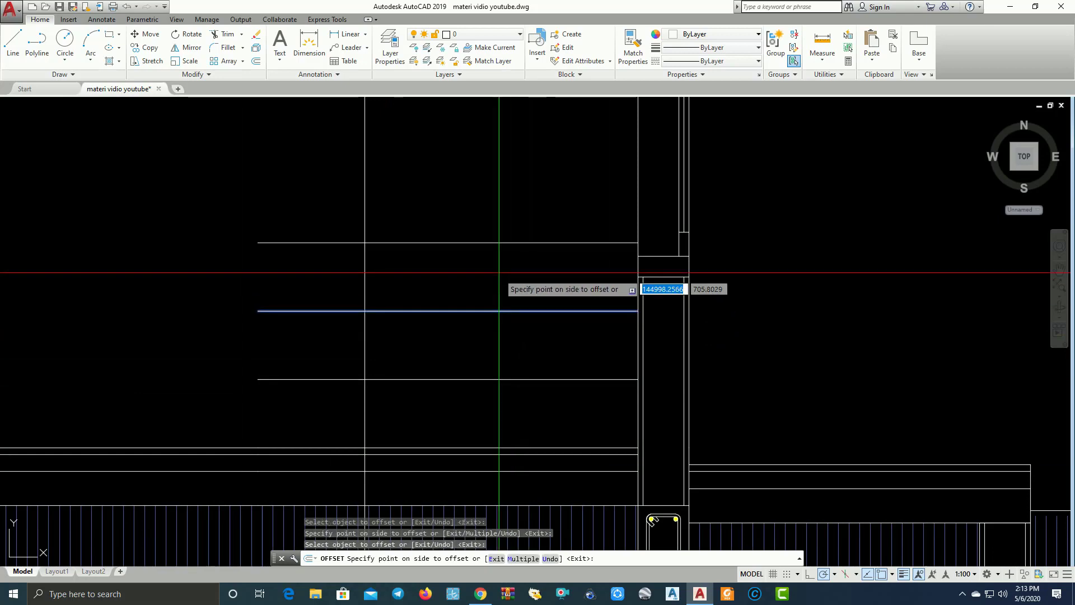
{"action": "left_click", "coordinate": [500, 258]}
{"action": "left_click", "coordinate": [502, 227]}
{"action": "scroll", "coordinate": [502, 227], "scroll_direction": "down", "scroll_amount": 5}
{"action": "middle_click_drag", "start_coordinate": [506, 207], "coordinate": [579, 372]}
{"action": "scroll", "coordinate": [579, 372], "scroll_direction": "up", "scroll_amount": 4}
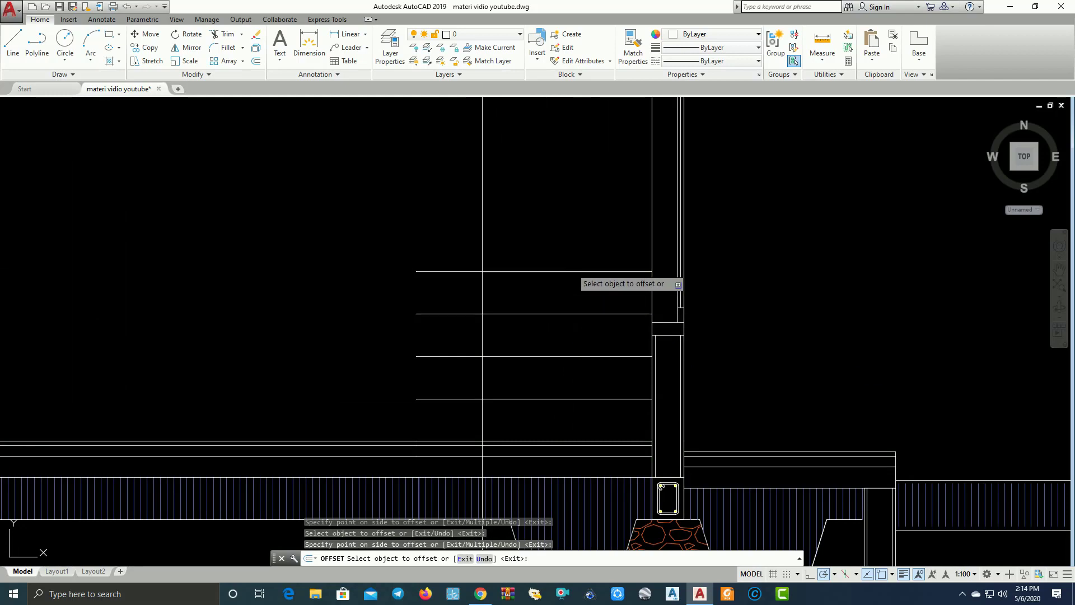
{"action": "left_click", "coordinate": [577, 271]}
{"action": "left_click", "coordinate": [565, 238]}
{"action": "left_click", "coordinate": [564, 202]}
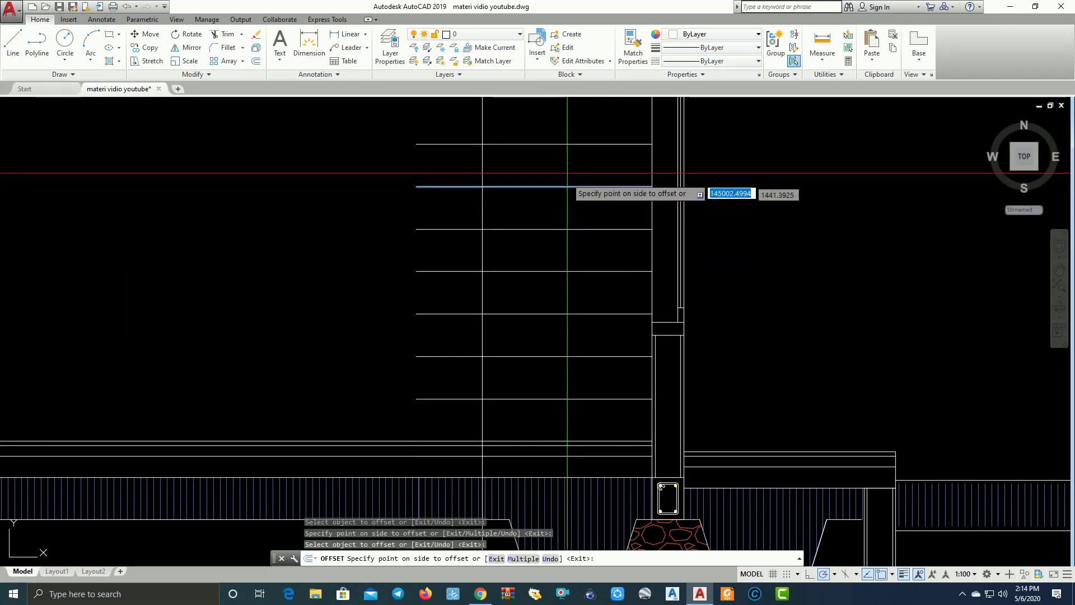
{"action": "left_click", "coordinate": [567, 173]}
Add two more 200-spaced riser lines above the top riser beside the wall.
{"action": "scroll", "coordinate": [572, 200], "scroll_direction": "down", "scroll_amount": 3}
{"action": "scroll", "coordinate": [570, 198], "scroll_direction": "down", "scroll_amount": 3}
{"action": "scroll", "coordinate": [620, 283], "scroll_direction": "down", "scroll_amount": 2}
{"action": "mouse_move", "coordinate": [620, 284]}
{"action": "middle_mouse_down"}
{"action": "mouse_move", "coordinate": [647, 334]}
{"action": "mouse_move", "coordinate": [585, 269]}
{"action": "middle_mouse_up"}
{"action": "scroll", "coordinate": [574, 291], "scroll_direction": "up", "scroll_amount": 3}
{"action": "scroll", "coordinate": [556, 379], "scroll_direction": "up", "scroll_amount": 2}
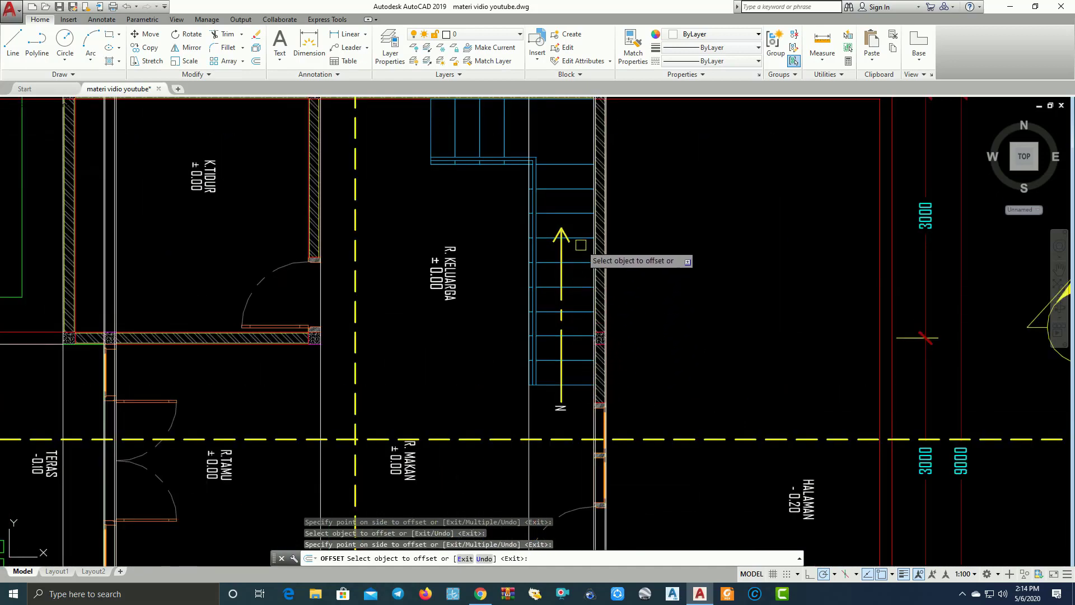
{"action": "scroll", "coordinate": [581, 185], "scroll_direction": "down", "scroll_amount": 3}
{"action": "middle_click_drag", "start_coordinate": [549, 269], "coordinate": [538, 336]}
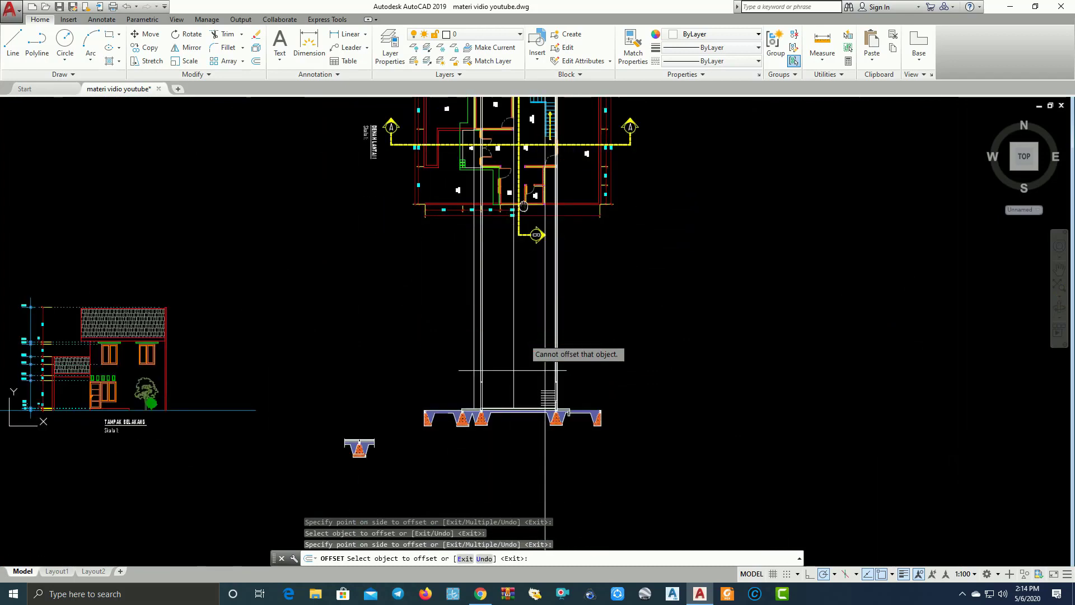
{"action": "scroll", "coordinate": [552, 401], "scroll_direction": "up", "scroll_amount": 3}
{"action": "scroll", "coordinate": [552, 401], "scroll_direction": "up", "scroll_amount": 2}
{"action": "middle_click_drag", "start_coordinate": [552, 401], "coordinate": [553, 376]}
{"action": "scroll", "coordinate": [556, 423], "scroll_direction": "up", "scroll_amount": 2}
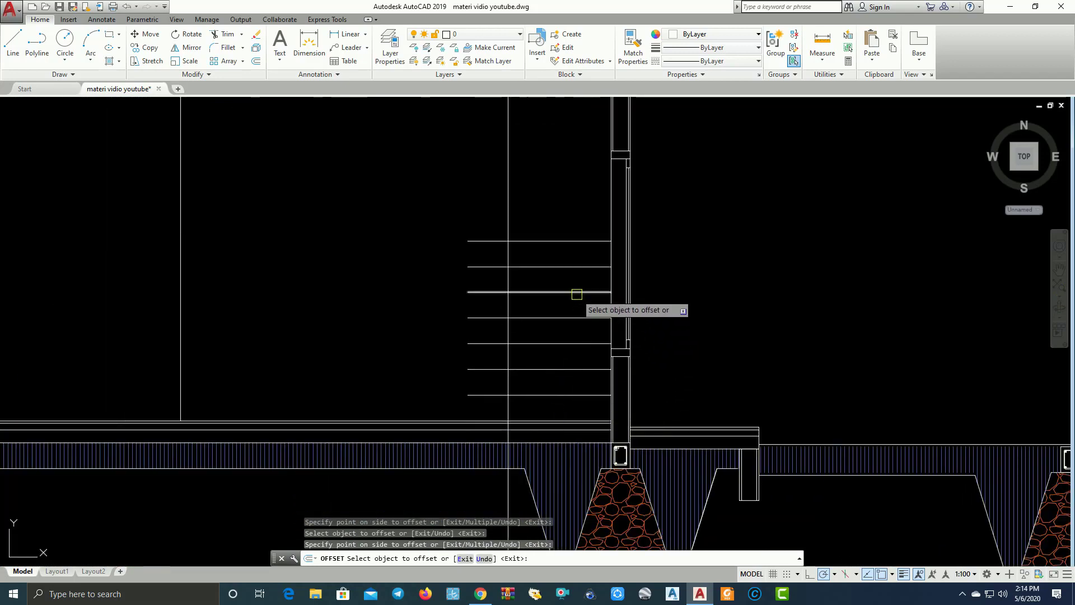
{"action": "left_click", "coordinate": [579, 241]}
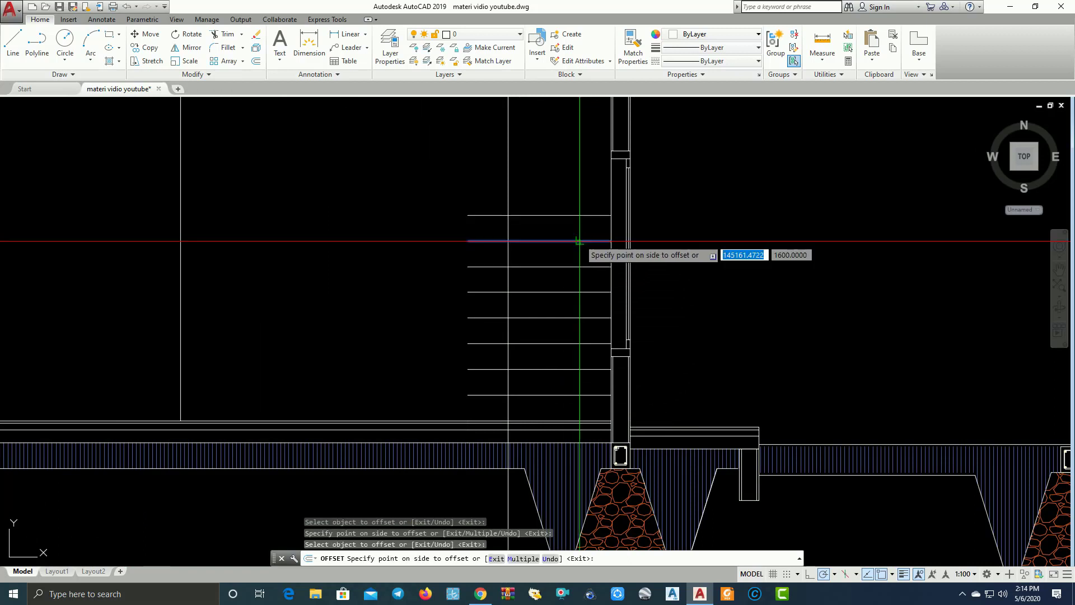
{"action": "left_click", "coordinate": [571, 221]}
{"action": "left_click", "coordinate": [592, 202]}
{"action": "scroll", "coordinate": [592, 202], "scroll_direction": "down", "scroll_amount": 3}
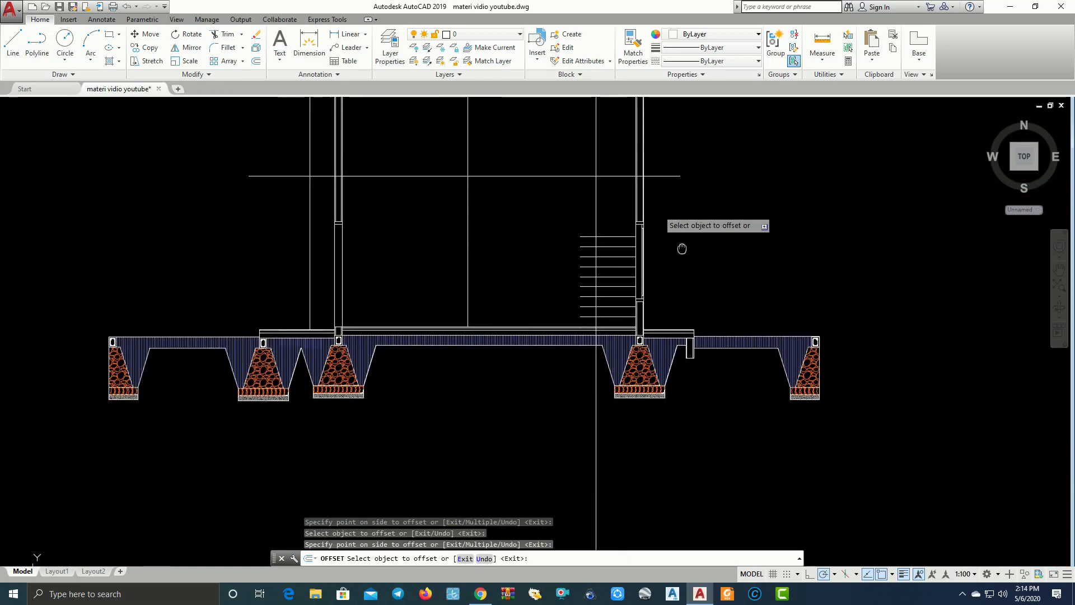
{"action": "scroll", "coordinate": [680, 247], "scroll_direction": "up", "scroll_amount": 1}
{"action": "scroll", "coordinate": [676, 333], "scroll_direction": "up", "scroll_amount": 2}
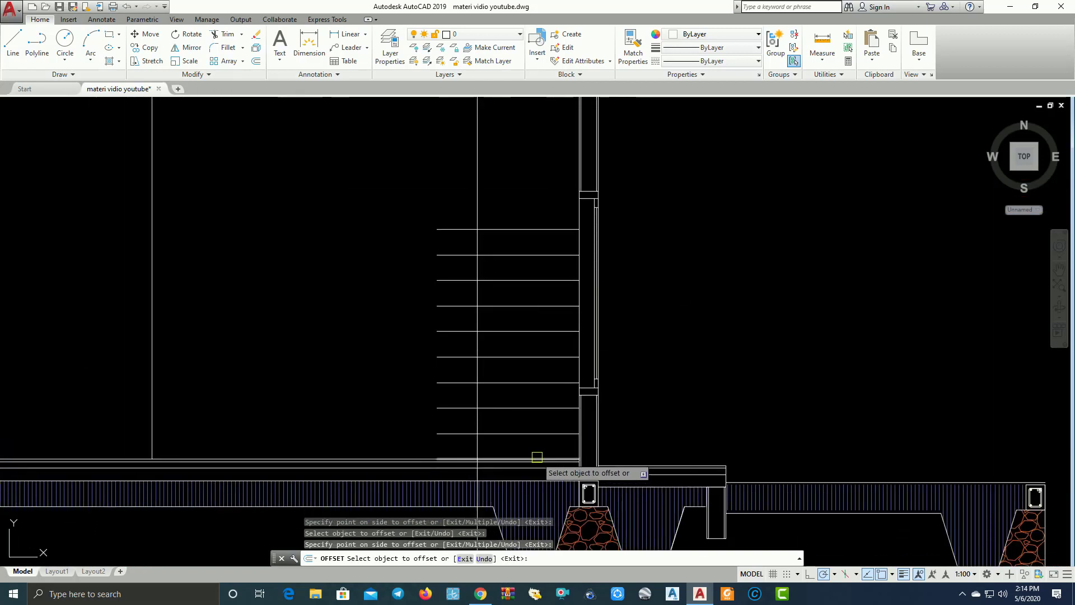
{"action": "scroll", "coordinate": [538, 457], "scroll_direction": "up", "scroll_amount": 3}
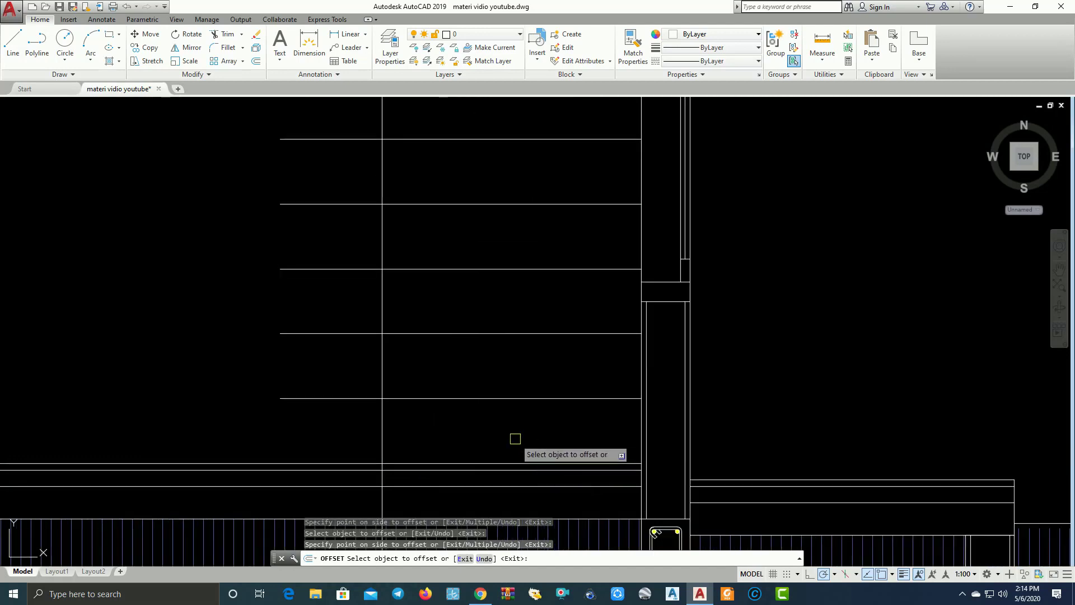
{"action": "scroll", "coordinate": [522, 232], "scroll_direction": "down", "scroll_amount": 3}
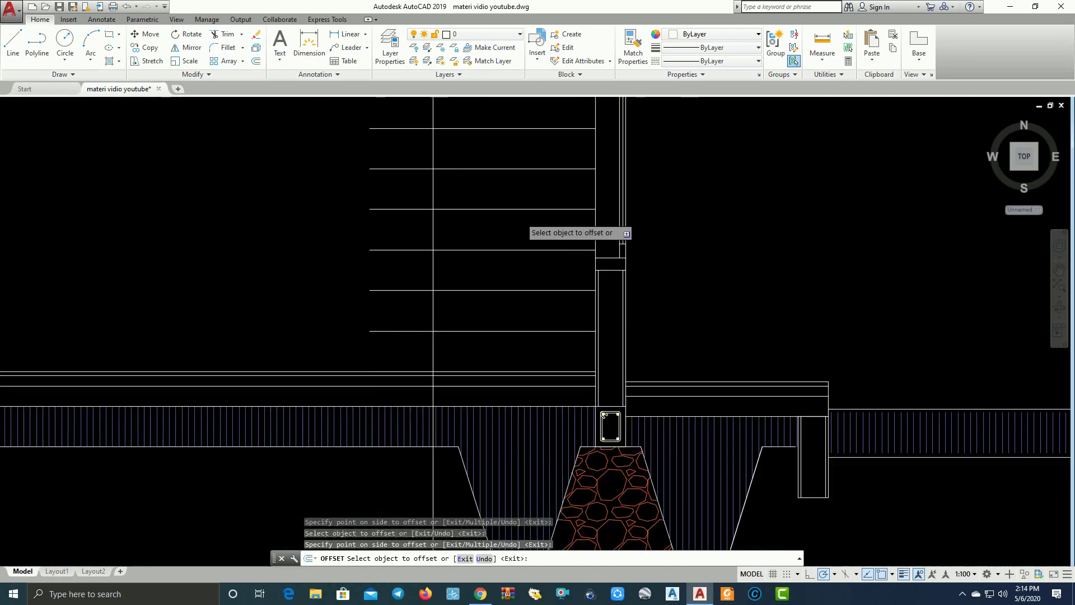
{"action": "mouse_move", "coordinate": [522, 232]}
{"action": "middle_mouse_down"}
{"action": "mouse_move", "coordinate": [526, 193]}
{"action": "mouse_move", "coordinate": [495, 300]}
{"action": "mouse_move", "coordinate": [490, 279]}
{"action": "middle_mouse_up"}
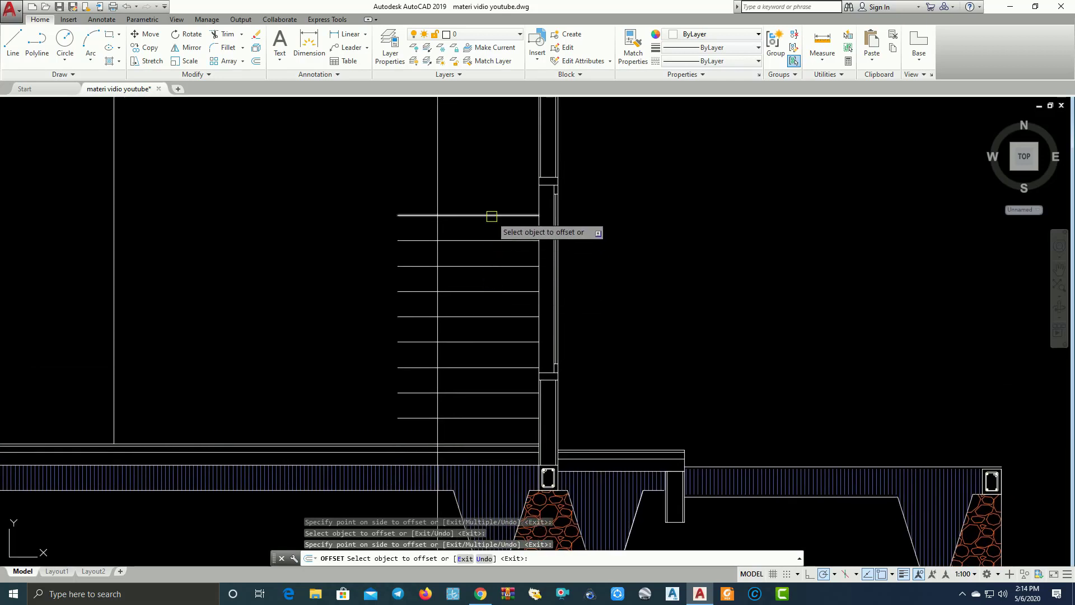
{"action": "key", "text": "Escape"}
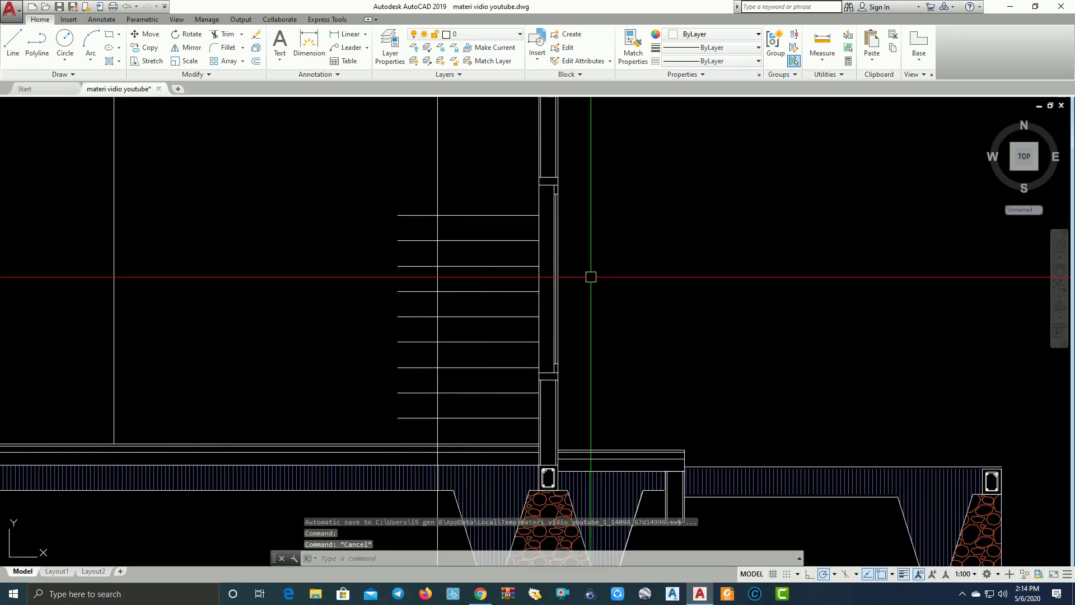
{"action": "type", "text": "tr"}
{"action": "key", "text": "Return"}
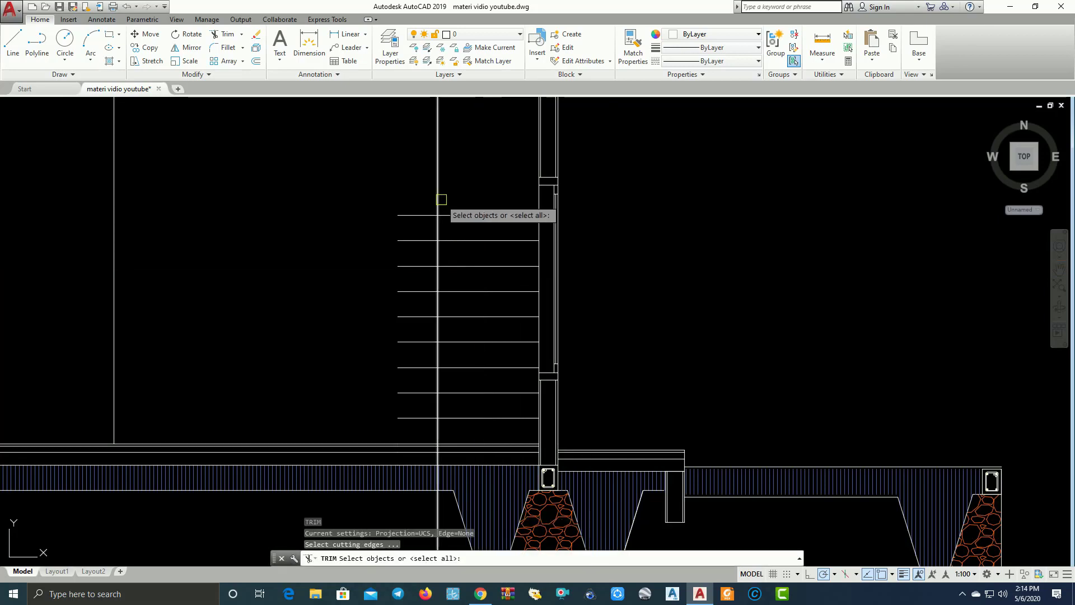
{"action": "left_click", "coordinate": [438, 200]}
{"action": "key", "text": "Return"}
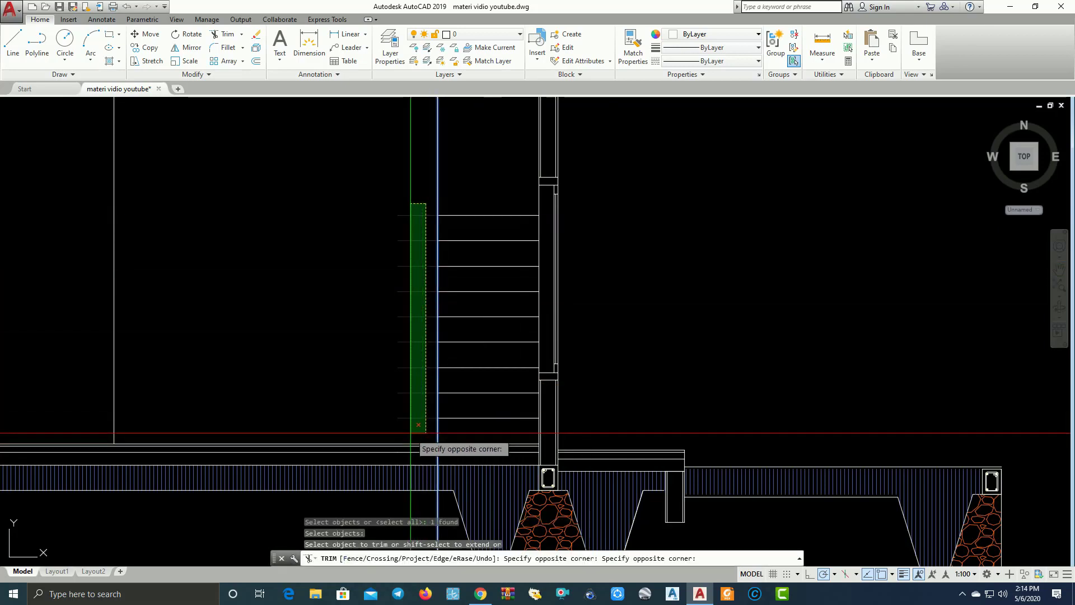
{"action": "scroll", "coordinate": [403, 413], "scroll_direction": "down", "scroll_amount": 4}
{"action": "scroll", "coordinate": [580, 383], "scroll_direction": "up", "scroll_amount": 2}
{"action": "key", "text": "Escape"}
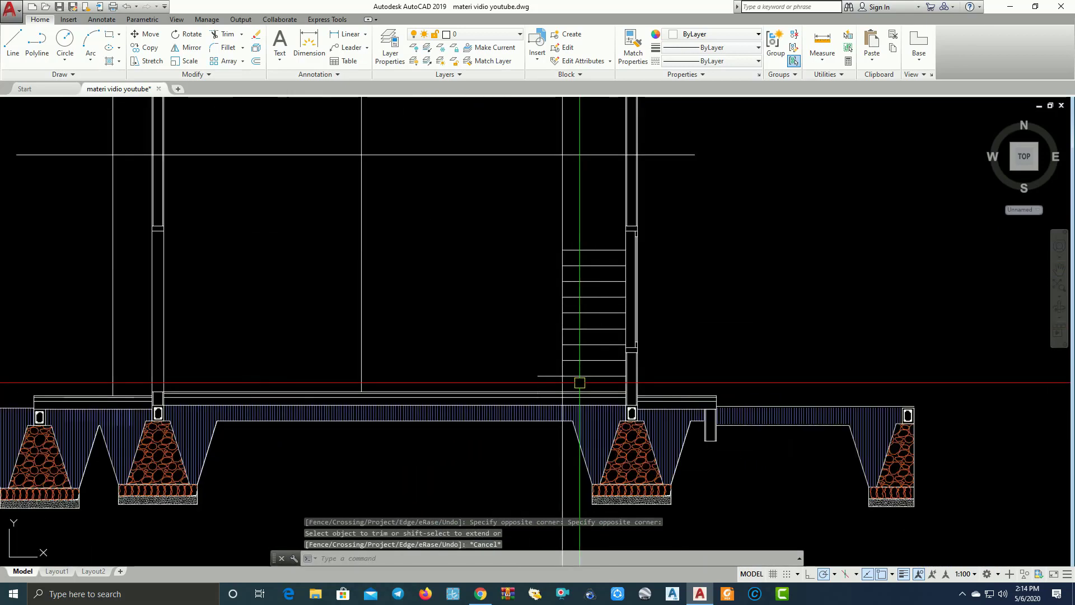
{"action": "scroll", "coordinate": [580, 383], "scroll_direction": "up", "scroll_amount": 2}
{"action": "left_click", "coordinate": [532, 373]}
{"action": "left_click", "coordinate": [512, 371]}
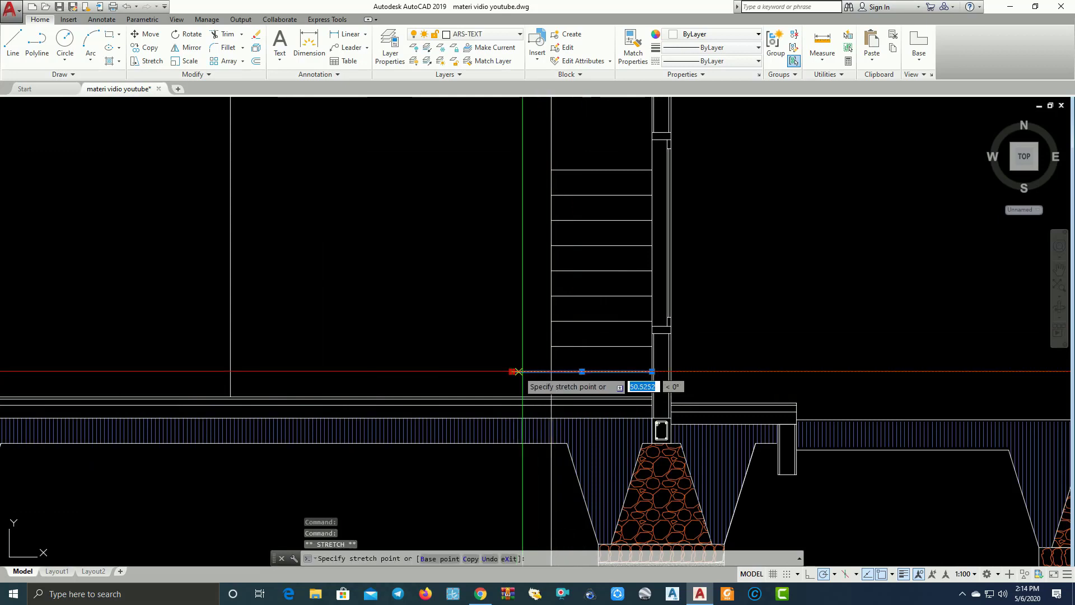
{"action": "key", "text": "Escape"}
{"action": "scroll", "coordinate": [656, 310], "scroll_direction": "down", "scroll_amount": 4}
{"action": "scroll", "coordinate": [733, 293], "scroll_direction": "down", "scroll_amount": 2}
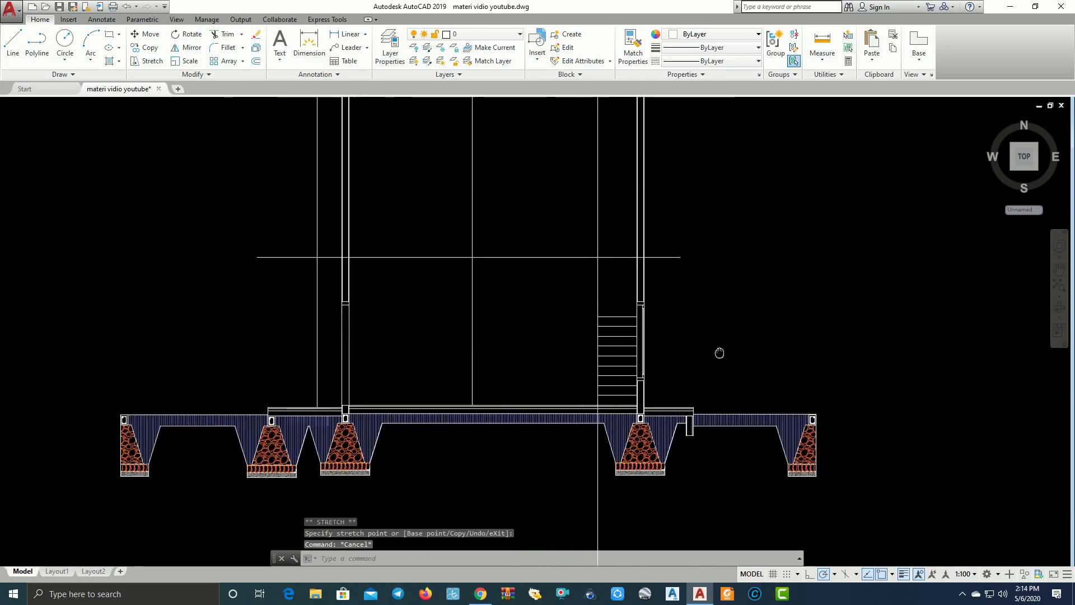
{"action": "scroll", "coordinate": [718, 355], "scroll_direction": "up", "scroll_amount": 2}
{"action": "scroll", "coordinate": [687, 319], "scroll_direction": "down", "scroll_amount": 4}
{"action": "mouse_move", "coordinate": [687, 319]}
{"action": "middle_mouse_down"}
{"action": "mouse_move", "coordinate": [651, 218]}
{"action": "mouse_move", "coordinate": [621, 394]}
{"action": "middle_mouse_up"}
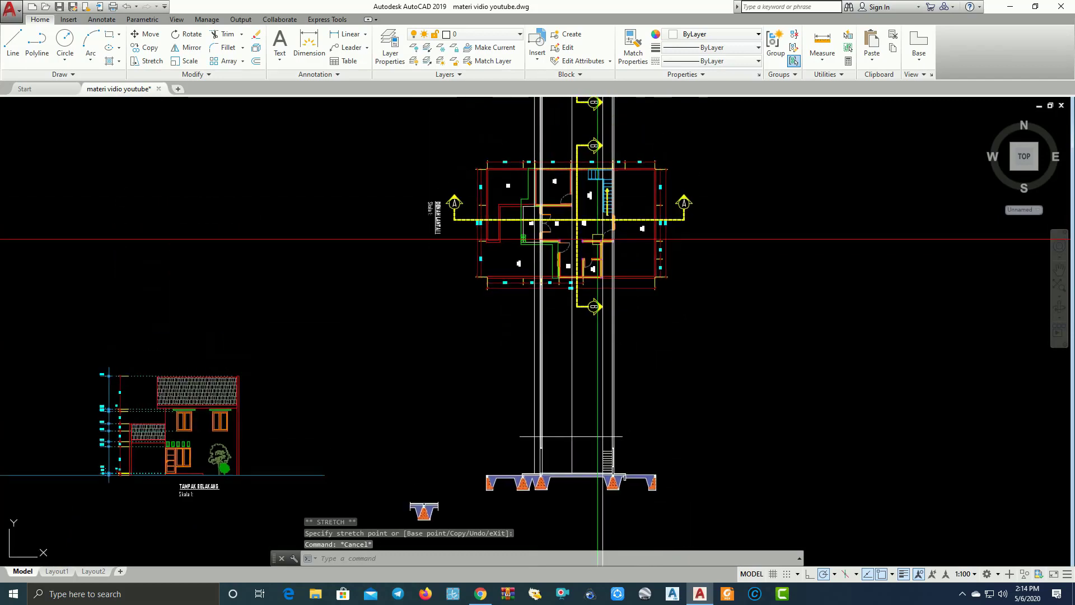
{"action": "scroll", "coordinate": [621, 394], "scroll_direction": "up", "scroll_amount": 2}
{"action": "scroll", "coordinate": [621, 394], "scroll_direction": "up", "scroll_amount": 2}
{"action": "scroll", "coordinate": [622, 394], "scroll_direction": "up", "scroll_amount": 2}
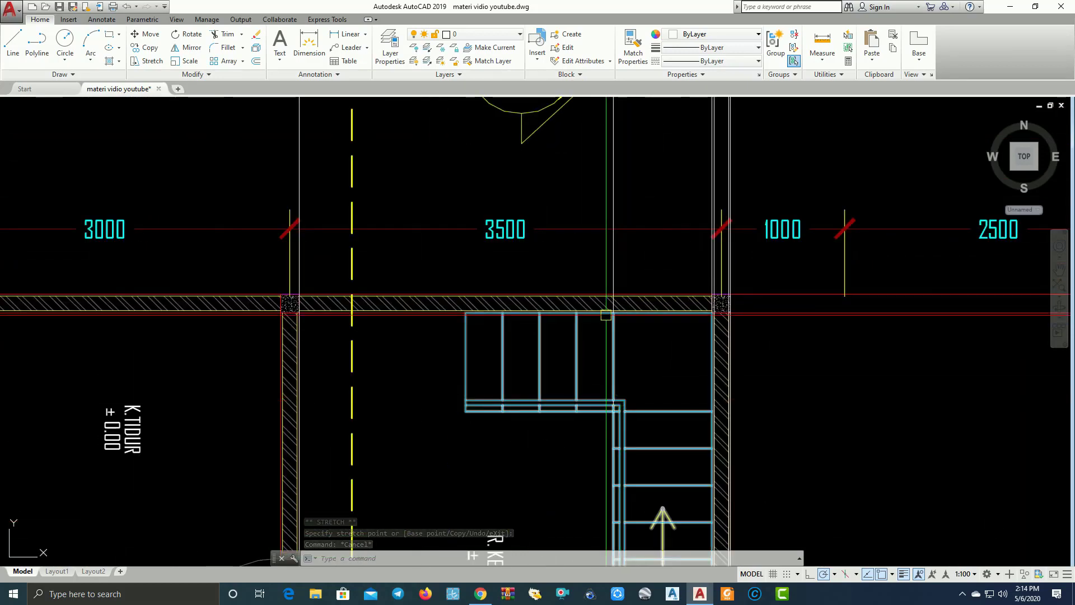
{"action": "left_click", "coordinate": [347, 35]}
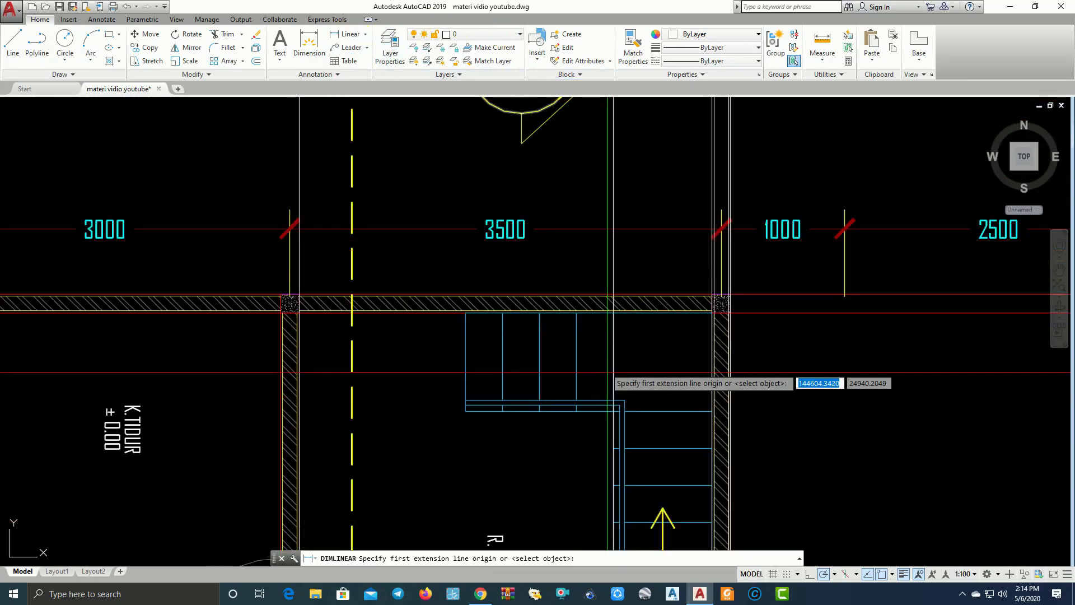
{"action": "scroll", "coordinate": [613, 426], "scroll_direction": "up", "scroll_amount": 3}
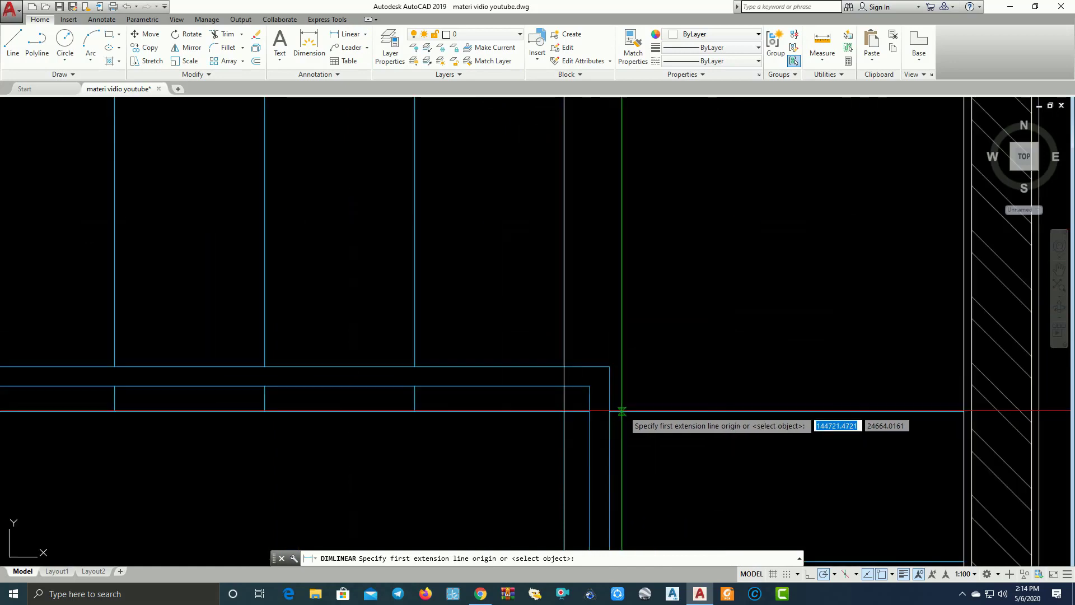
{"action": "left_click", "coordinate": [607, 358]}
{"action": "scroll", "coordinate": [622, 386], "scroll_direction": "down", "scroll_amount": 1}
{"action": "scroll", "coordinate": [612, 383], "scroll_direction": "down", "scroll_amount": 1}
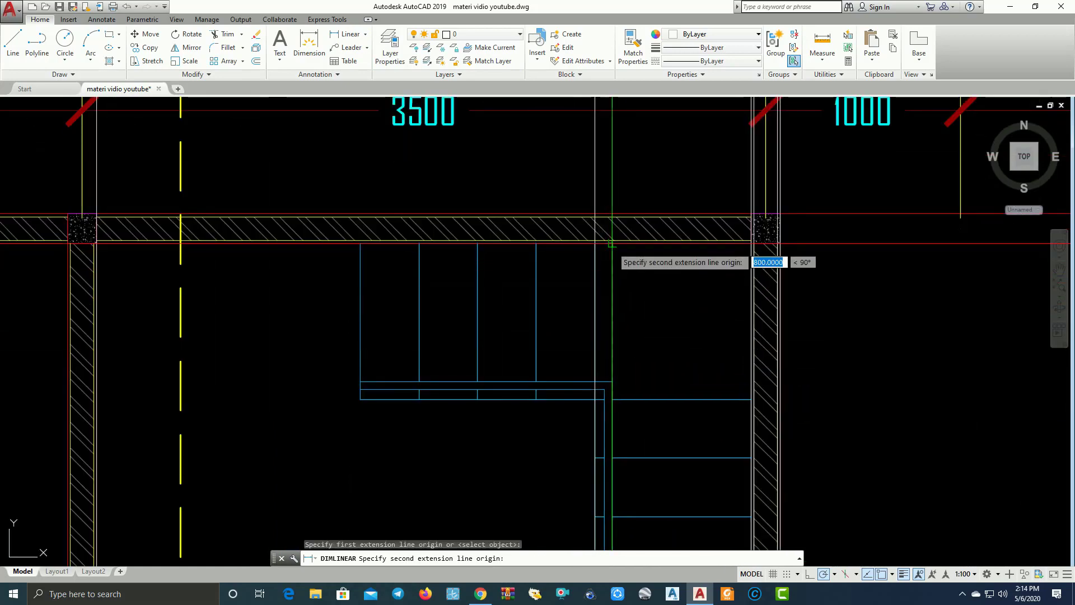
{"action": "left_click", "coordinate": [613, 244]}
{"action": "scroll", "coordinate": [633, 340], "scroll_direction": "up", "scroll_amount": 2}
{"action": "scroll", "coordinate": [623, 352], "scroll_direction": "up", "scroll_amount": 2}
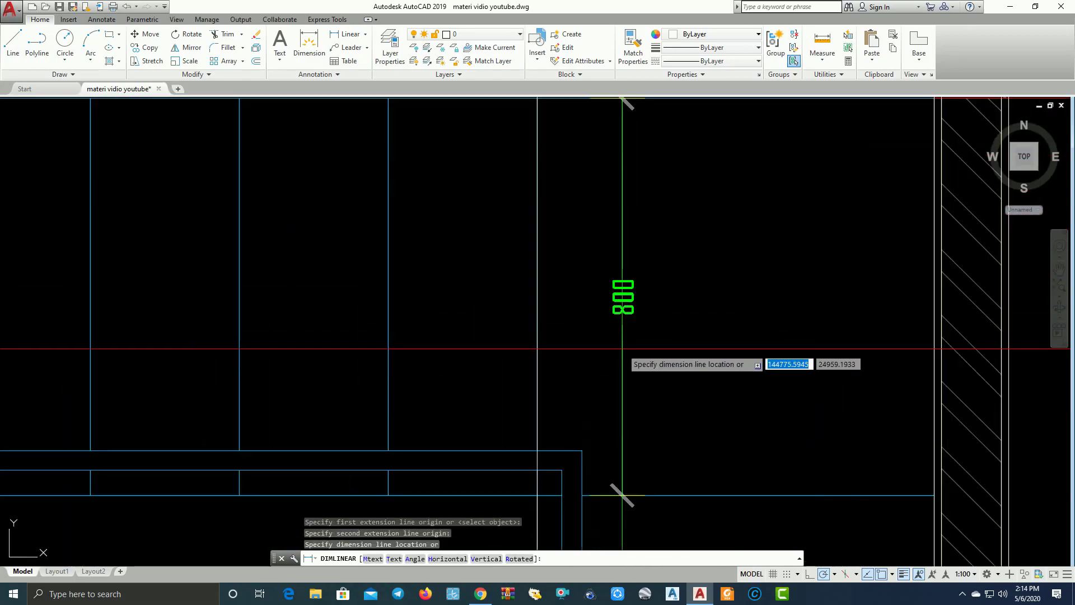
{"action": "scroll", "coordinate": [619, 304], "scroll_direction": "up", "scroll_amount": 2}
{"action": "scroll", "coordinate": [619, 305], "scroll_direction": "up", "scroll_amount": 3}
{"action": "scroll", "coordinate": [611, 297], "scroll_direction": "down", "scroll_amount": 5}
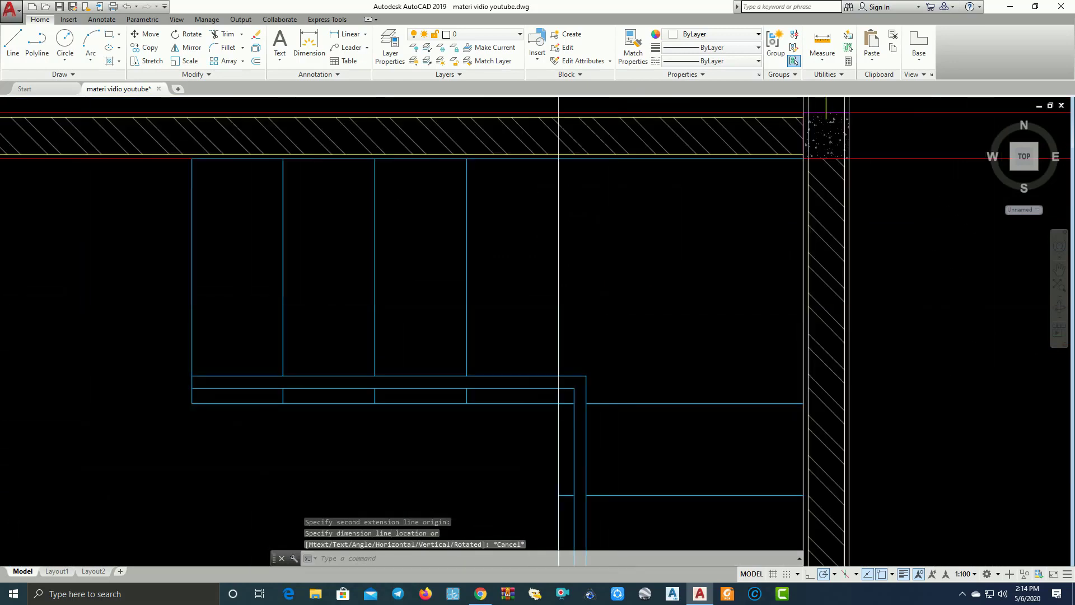
{"action": "scroll", "coordinate": [599, 359], "scroll_direction": "down", "scroll_amount": 3}
{"action": "scroll", "coordinate": [590, 320], "scroll_direction": "up", "scroll_amount": 3}
{"action": "key", "text": "Escape"}
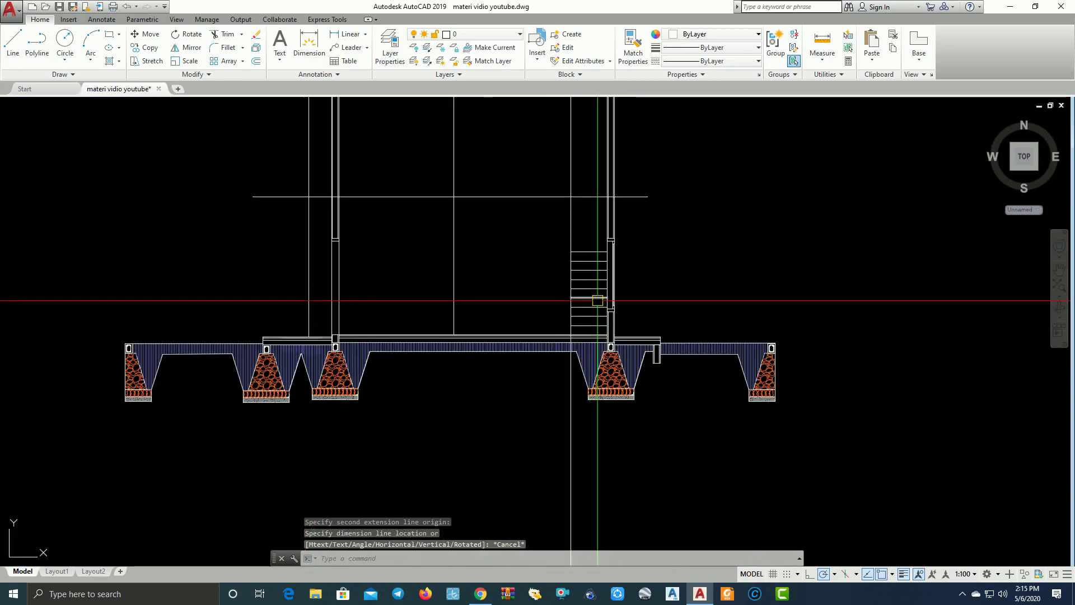
{"action": "scroll", "coordinate": [596, 297], "scroll_direction": "up", "scroll_amount": 2}
{"action": "middle_click_drag", "start_coordinate": [596, 287], "coordinate": [598, 377]}
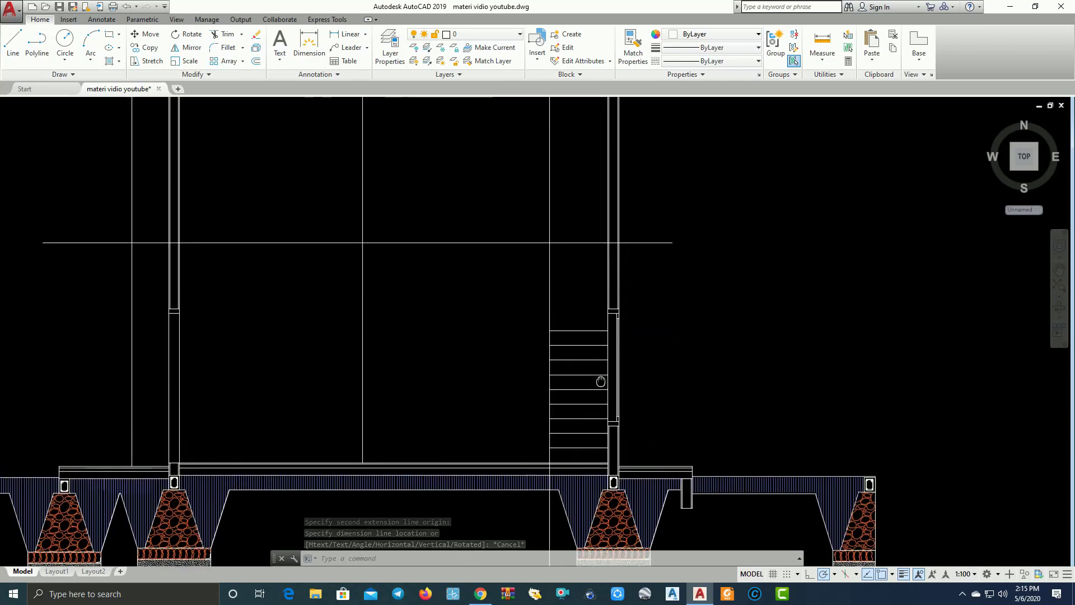
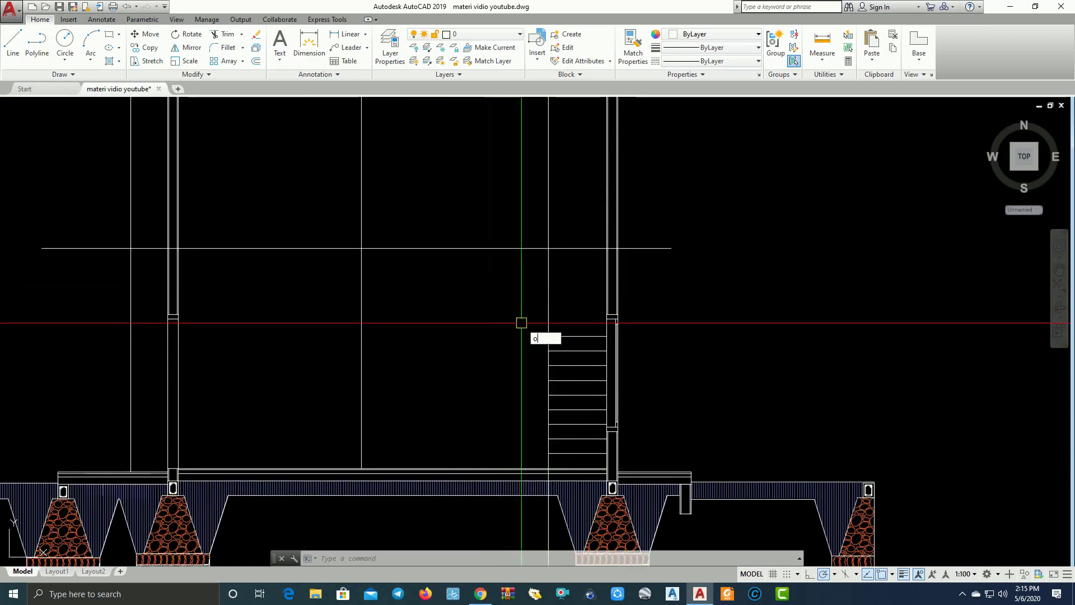
Offset the stair's top line 800 units upward to add a new horizontal line.
{"action": "key", "text": "Return"}
{"action": "type", "text": "800"}
{"action": "key", "text": "Return"}
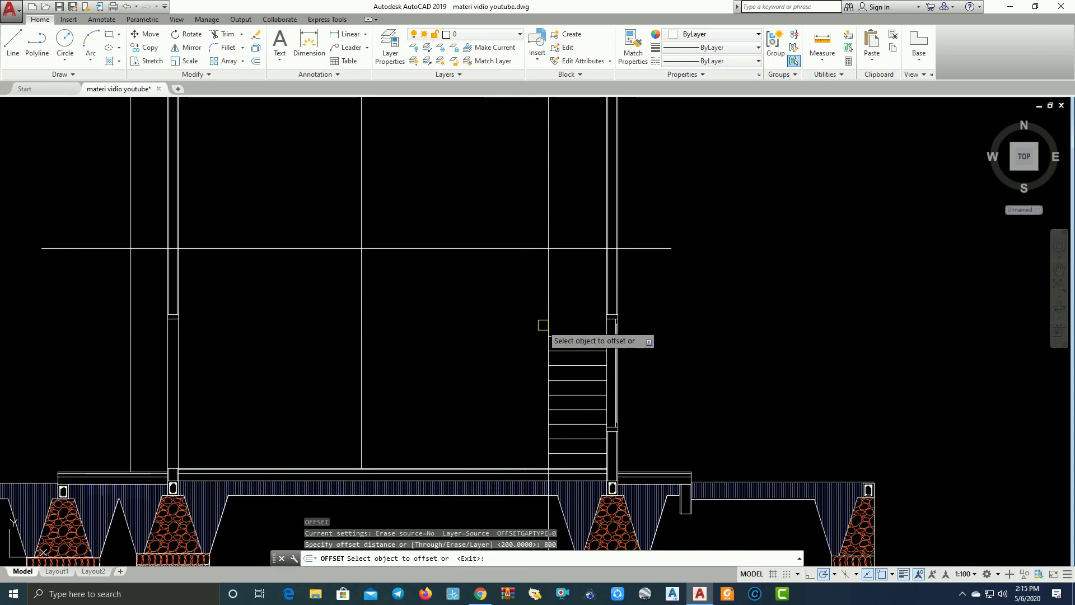
{"action": "left_click", "coordinate": [564, 338]}
{"action": "left_click", "coordinate": [569, 309]}
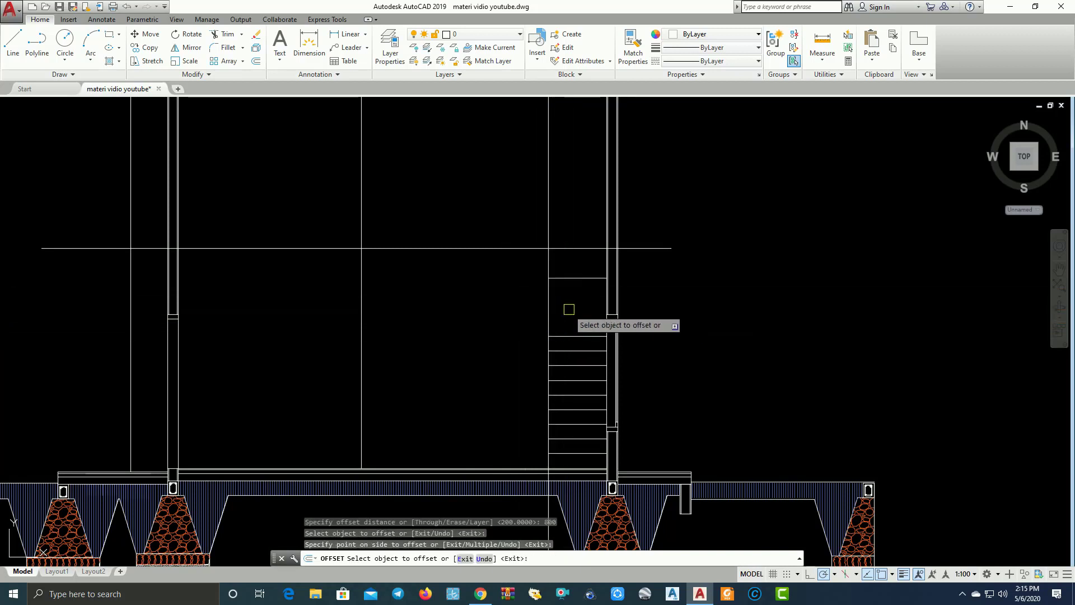
{"action": "key", "text": "Escape"}
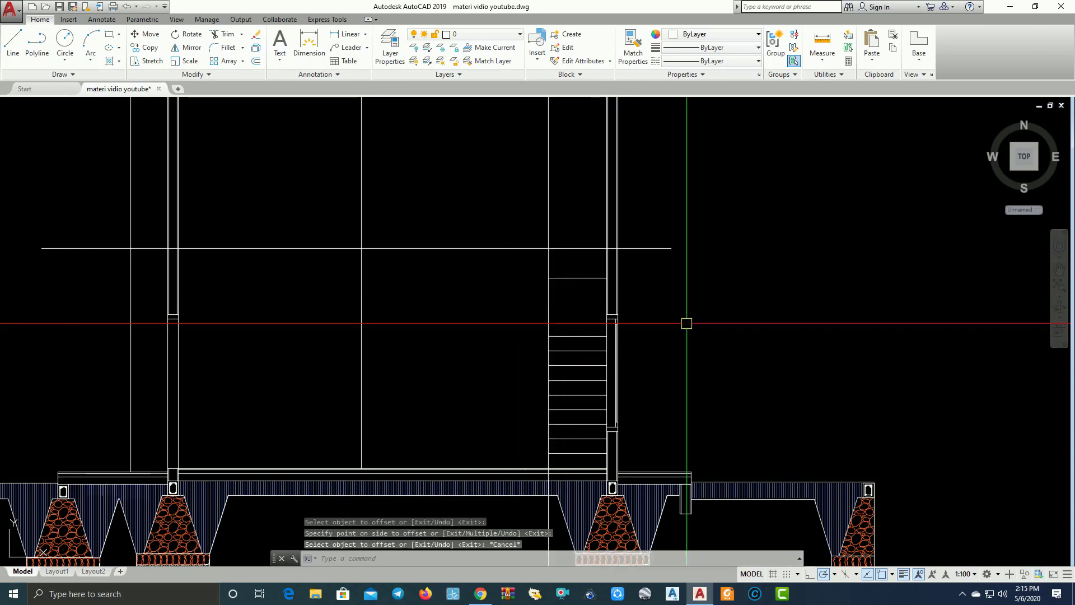
{"action": "mouse_move", "coordinate": [498, 303]}
{"action": "middle_mouse_down"}
{"action": "mouse_move", "coordinate": [571, 320]}
{"action": "mouse_move", "coordinate": [587, 342]}
{"action": "middle_mouse_up"}
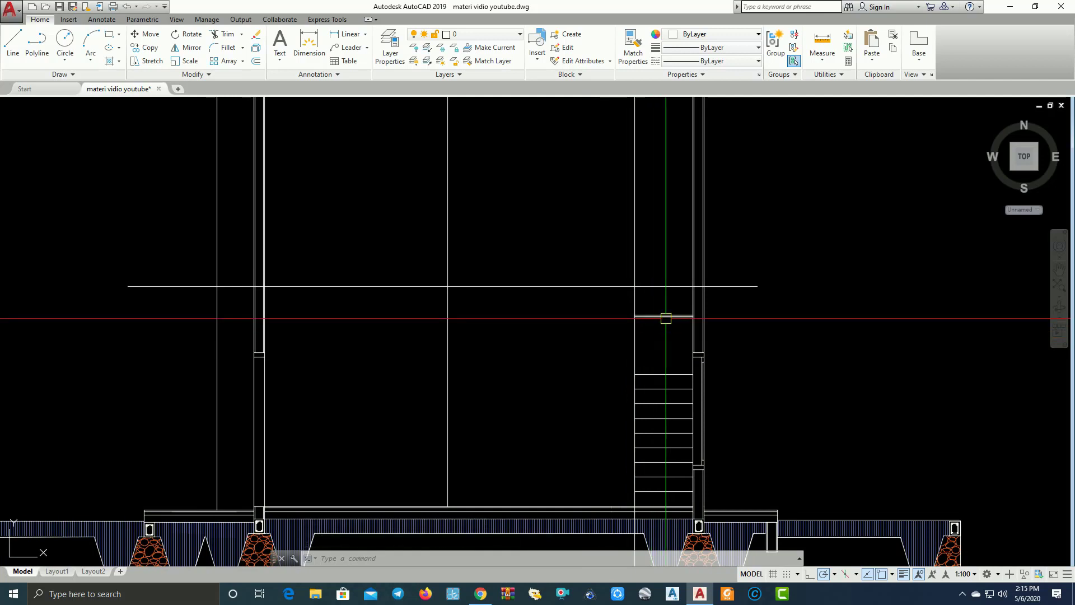
Erase the stray short line on the section staircase.
{"action": "type", "text": "e"}
{"action": "key", "text": "Return"}
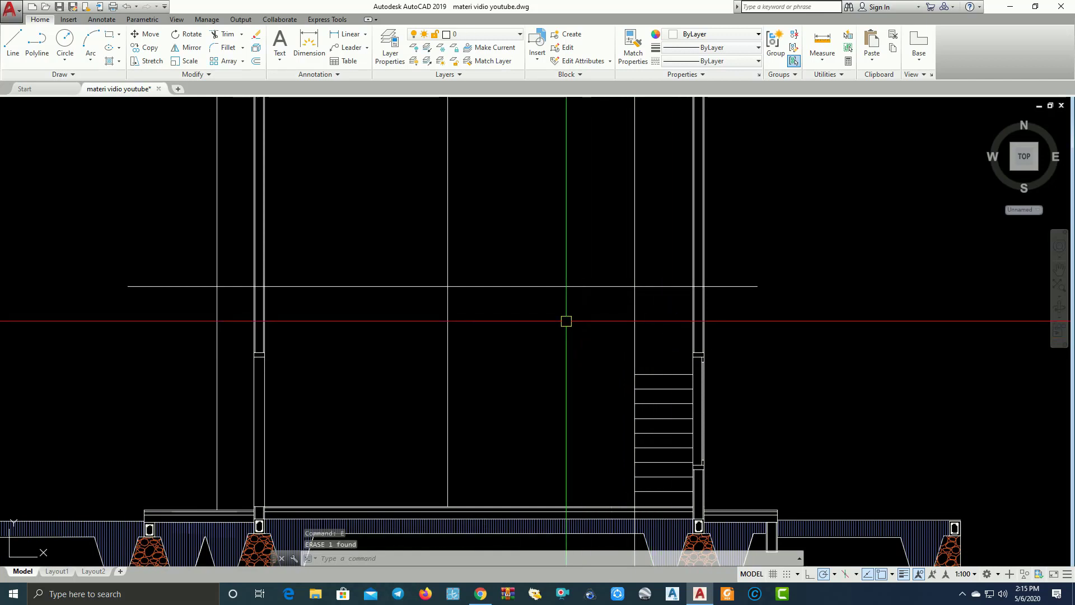
{"action": "middle_click_drag", "start_coordinate": [564, 319], "coordinate": [564, 308]}
Offset the upper floor line 120 units downward to form a double floor line.
{"action": "key", "text": "Return"}
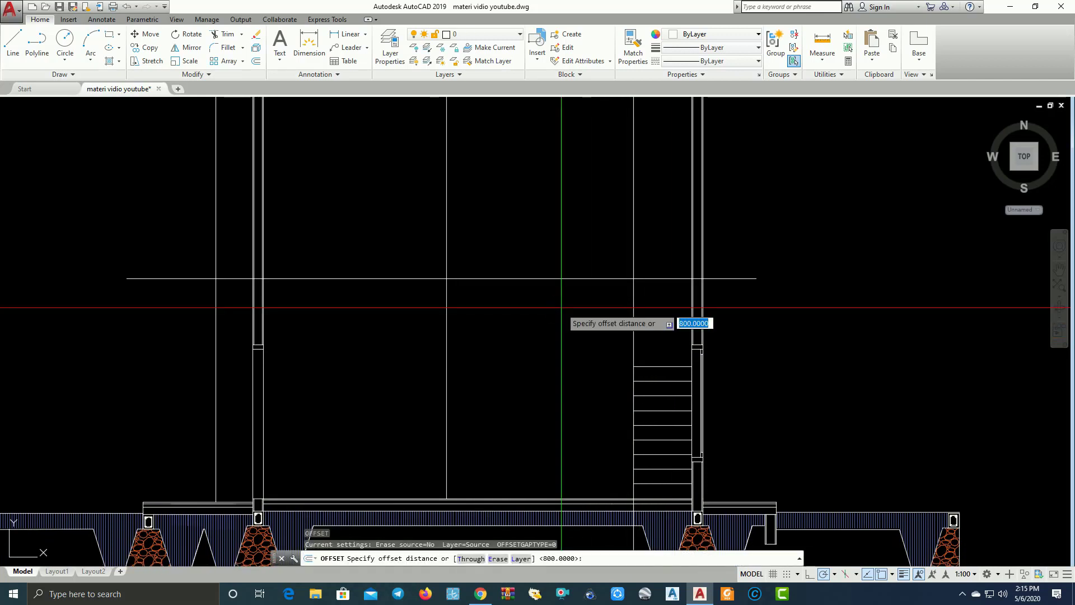
{"action": "type", "text": "2"}
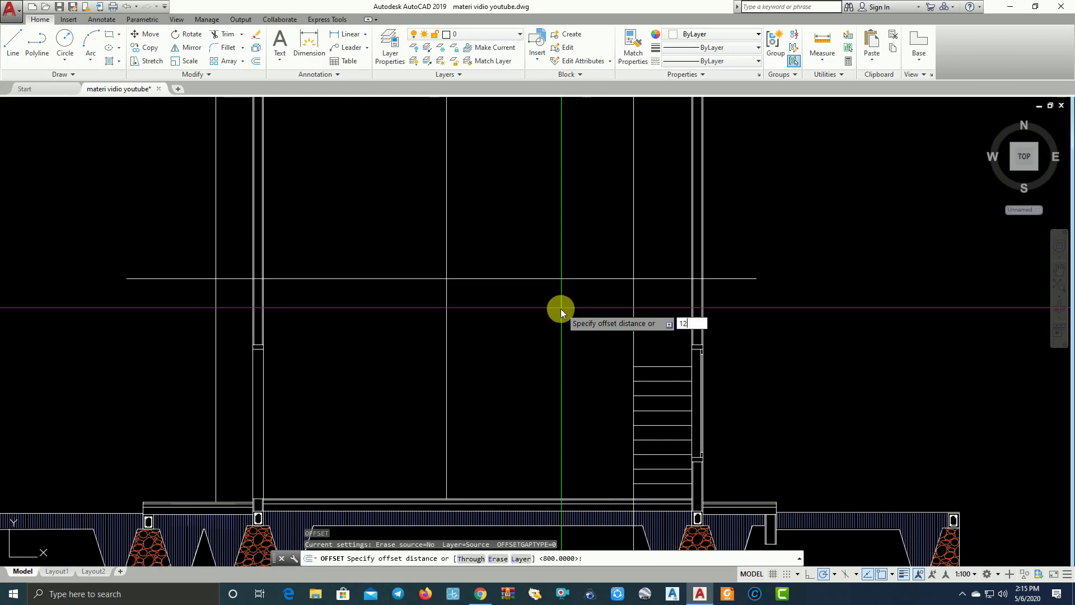
{"action": "type", "text": "0"}
{"action": "key", "text": "Return"}
{"action": "left_click", "coordinate": [535, 278]}
{"action": "left_click", "coordinate": [509, 325]}
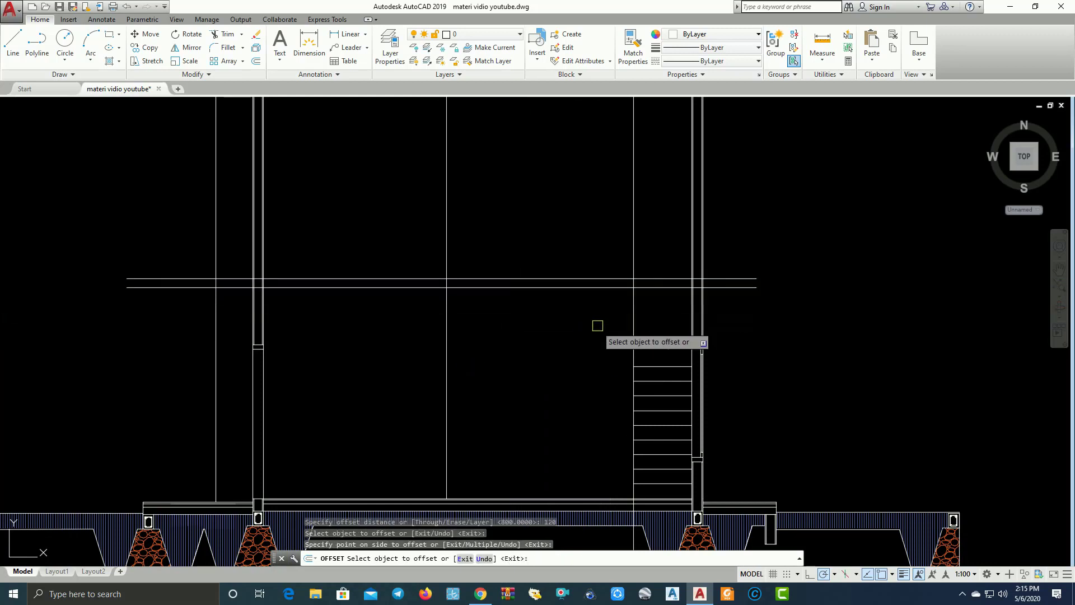
{"action": "key", "text": "Escape"}
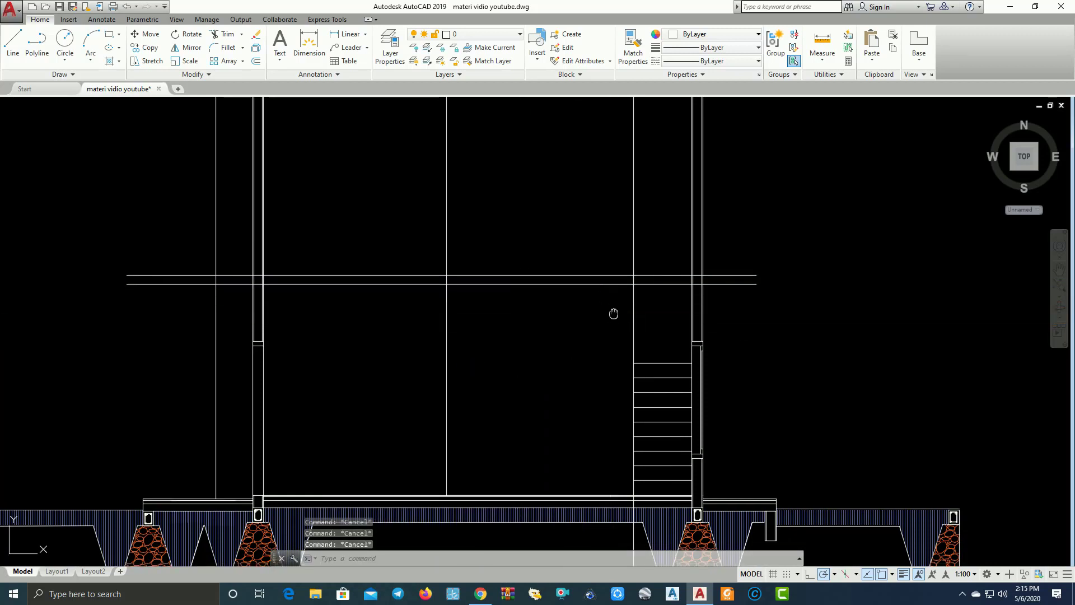
Zoom and pan until the first-floor plan is in view.
{"action": "scroll", "coordinate": [592, 312], "scroll_direction": "down", "scroll_amount": 3}
{"action": "scroll", "coordinate": [266, 253], "scroll_direction": "up", "scroll_amount": 6}
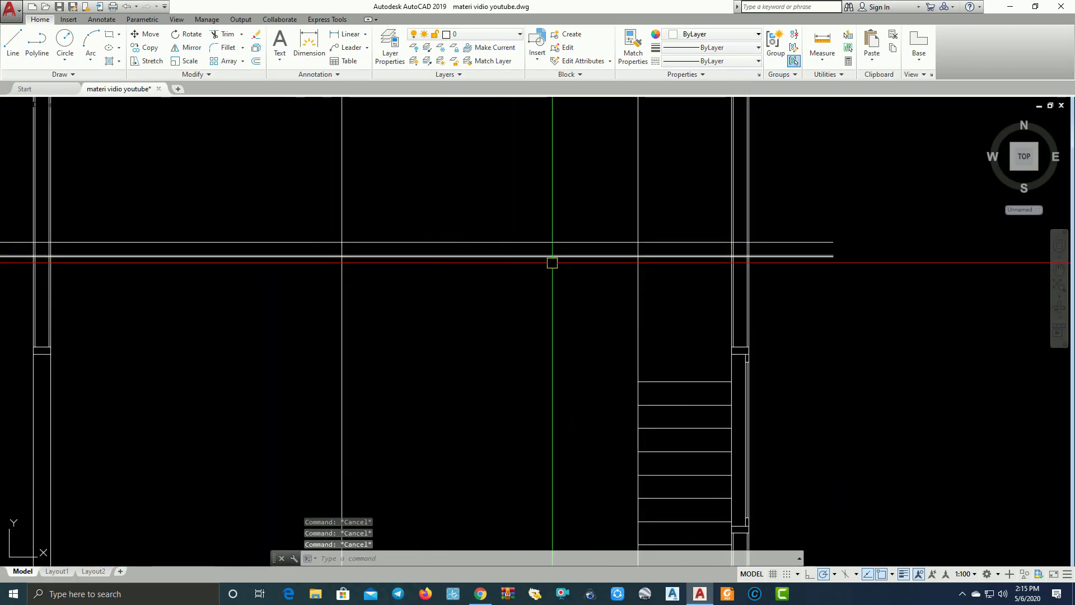
{"action": "scroll", "coordinate": [491, 270], "scroll_direction": "down", "scroll_amount": 2}
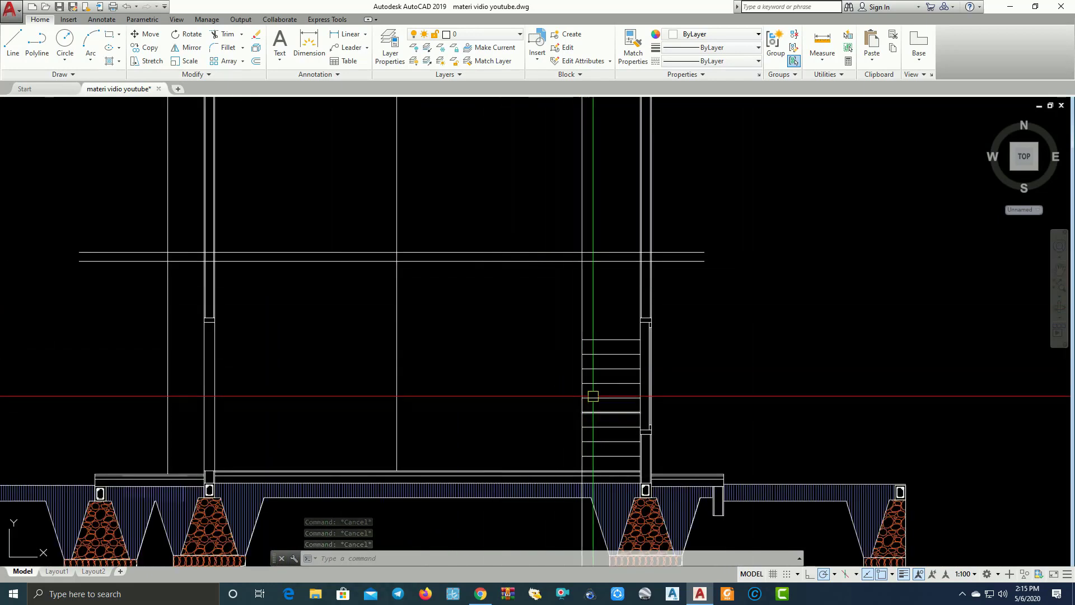
{"action": "scroll", "coordinate": [593, 396], "scroll_direction": "down", "scroll_amount": 1}
{"action": "scroll", "coordinate": [593, 396], "scroll_direction": "down", "scroll_amount": 3}
{"action": "scroll", "coordinate": [537, 336], "scroll_direction": "up", "scroll_amount": 3}
{"action": "scroll", "coordinate": [517, 336], "scroll_direction": "down", "scroll_amount": 1}
{"action": "mouse_move", "coordinate": [528, 185]}
{"action": "middle_mouse_down"}
{"action": "mouse_move", "coordinate": [528, 287]}
{"action": "mouse_move", "coordinate": [504, 449]}
{"action": "middle_mouse_up"}
{"action": "scroll", "coordinate": [501, 280], "scroll_direction": "up", "scroll_amount": 2}
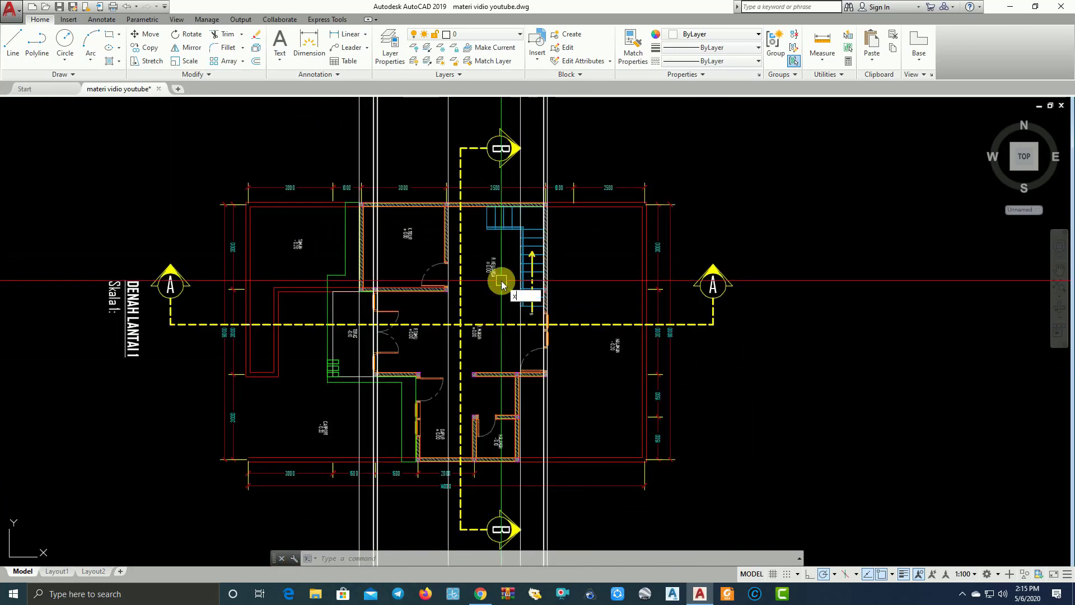
Project two vertical construction lines through the staircase edges in the floor plan.
{"action": "type", "text": "l"}
{"action": "key", "text": "Return"}
{"action": "key", "text": "Return"}
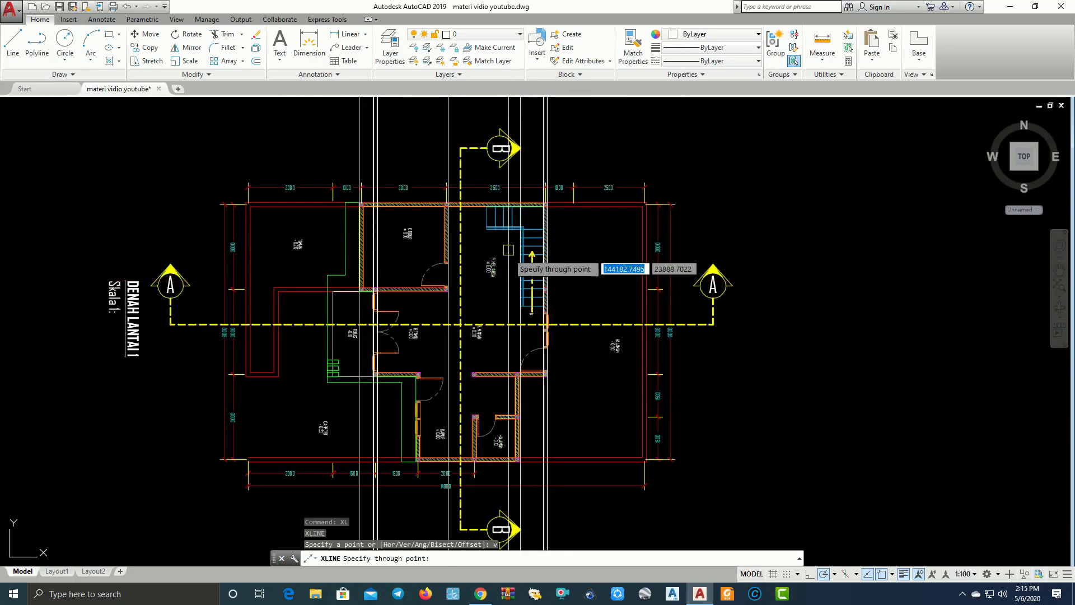
{"action": "scroll", "coordinate": [511, 248], "scroll_direction": "up", "scroll_amount": 5}
{"action": "left_click", "coordinate": [511, 182]}
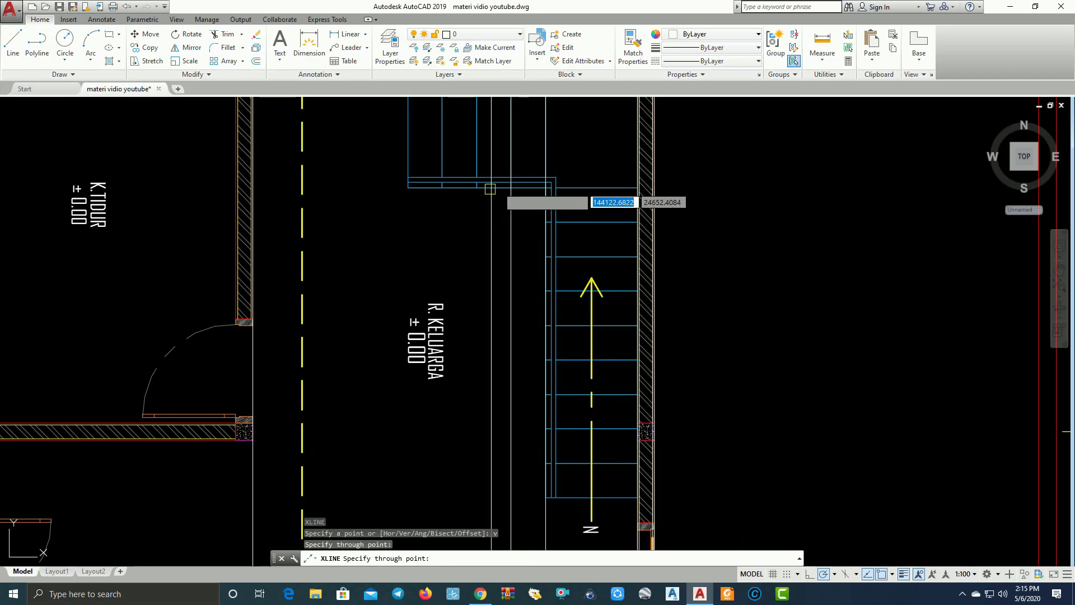
{"action": "left_click", "coordinate": [442, 177]}
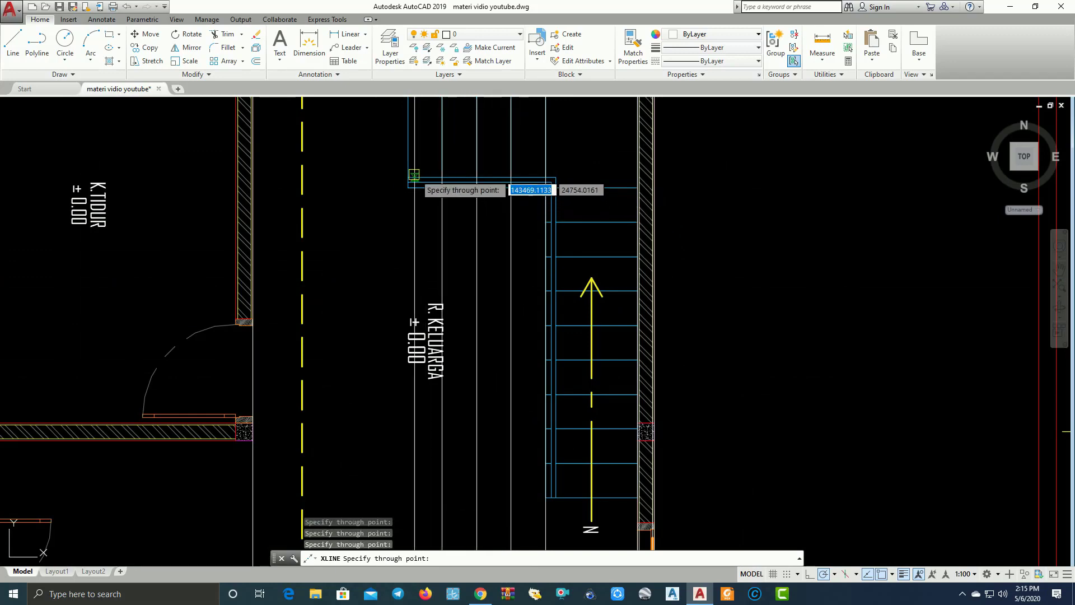
{"action": "scroll", "coordinate": [407, 177], "scroll_direction": "down", "scroll_amount": 3}
{"action": "scroll", "coordinate": [446, 227], "scroll_direction": "up", "scroll_amount": 3}
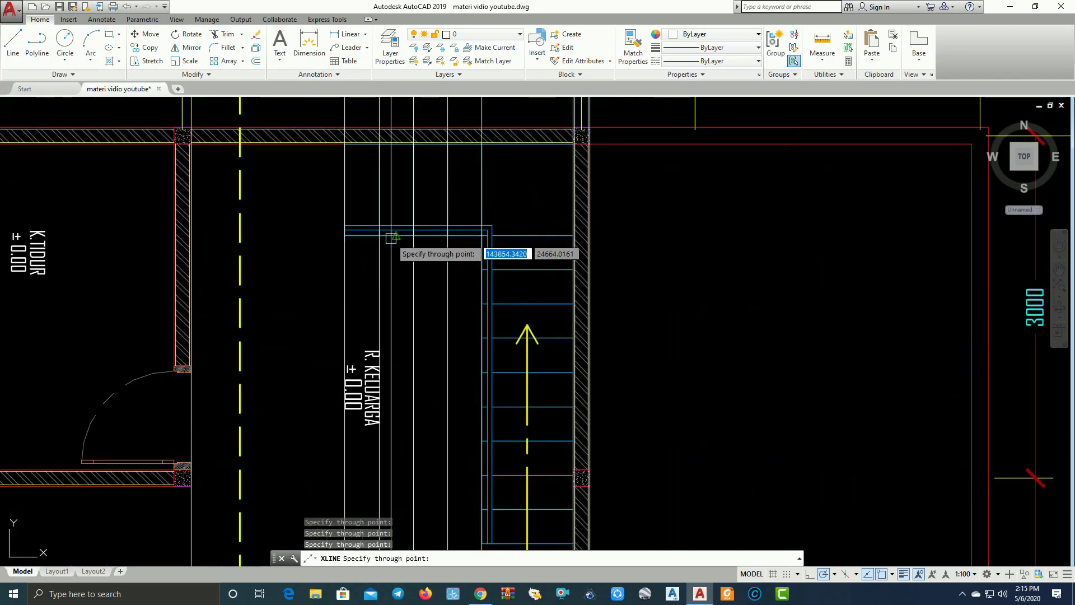
{"action": "key", "text": "Escape"}
Copy a vertical construction line onto the stair edge in the section.
{"action": "left_click", "coordinate": [380, 275]}
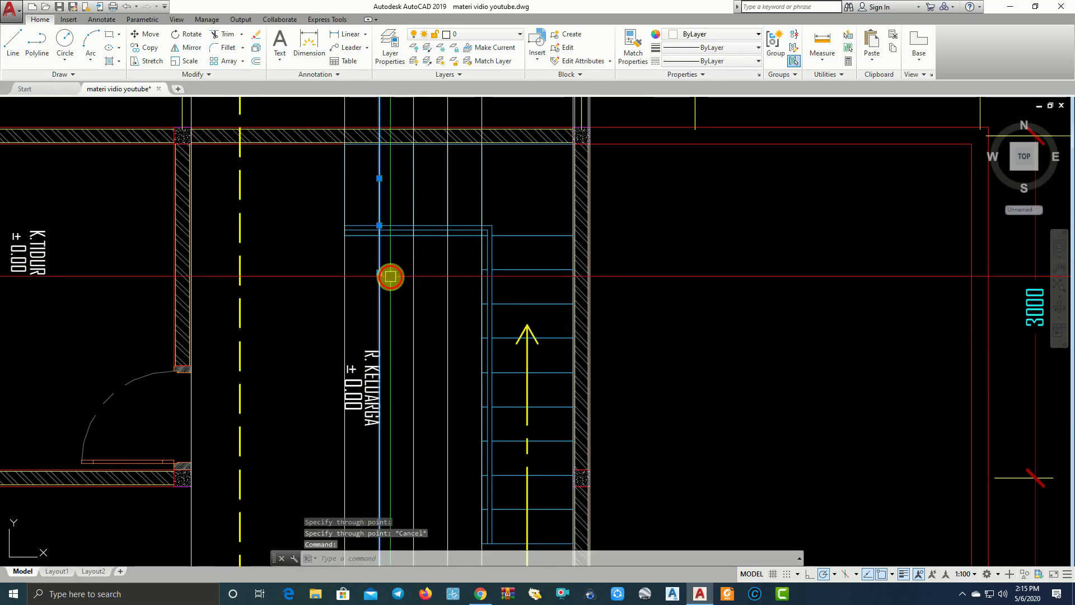
{"action": "type", "text": "co"}
{"action": "key", "text": "Return"}
{"action": "scroll", "coordinate": [386, 230], "scroll_direction": "up", "scroll_amount": 2}
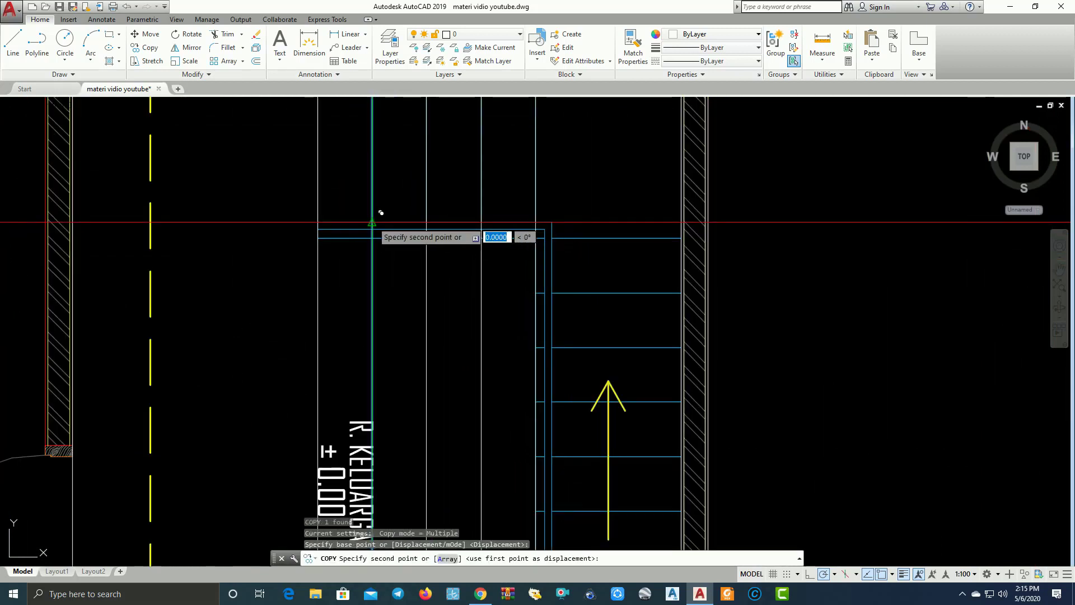
{"action": "key", "text": "Escape"}
{"action": "left_click", "coordinate": [317, 258]}
{"action": "left_click", "coordinate": [279, 278]}
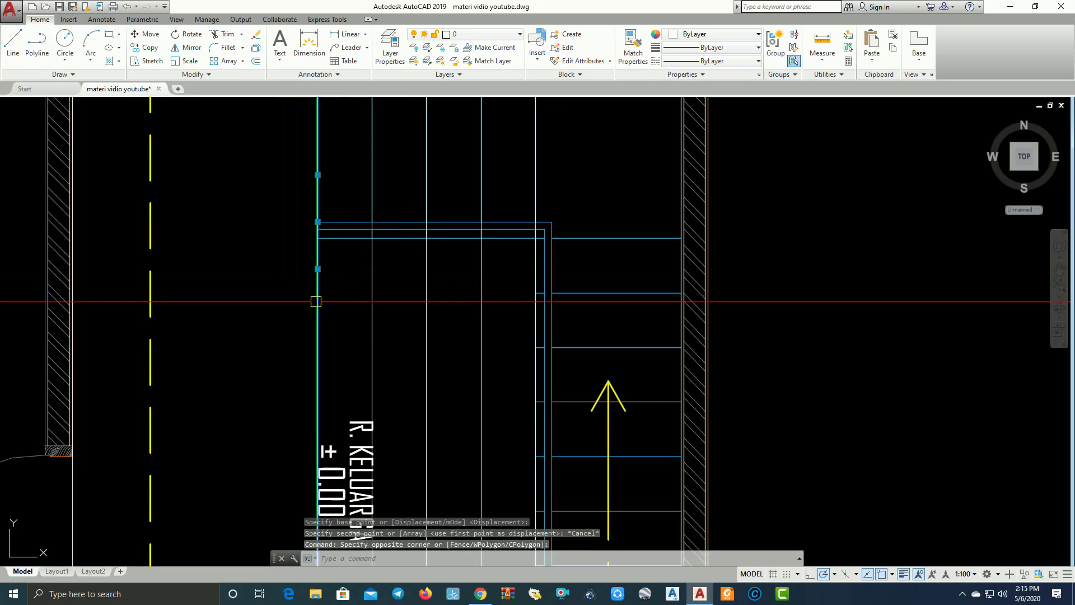
{"action": "type", "text": "co"}
{"action": "key", "text": "Return"}
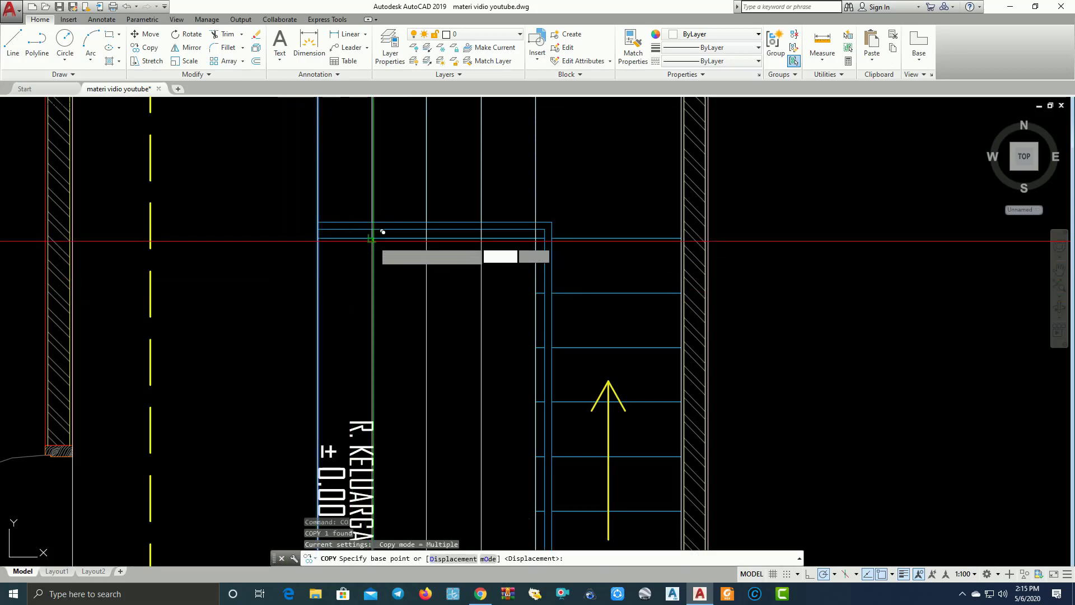
{"action": "left_click", "coordinate": [371, 240]}
{"action": "left_click", "coordinate": [317, 237]}
{"action": "key", "text": "Return"}
Zoom and pan to show the plan and section staircase together.
{"action": "scroll", "coordinate": [448, 271], "scroll_direction": "down", "scroll_amount": 4}
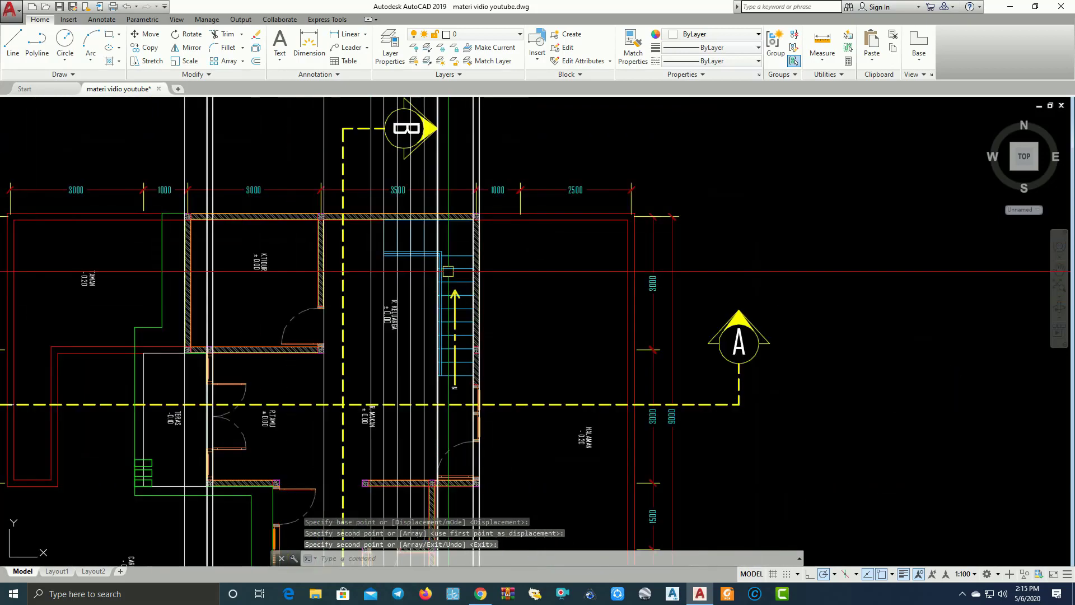
{"action": "scroll", "coordinate": [448, 271], "scroll_direction": "down", "scroll_amount": 3}
{"action": "scroll", "coordinate": [487, 348], "scroll_direction": "up", "scroll_amount": 2}
{"action": "middle_click_drag", "start_coordinate": [487, 348], "coordinate": [487, 192]}
{"action": "scroll", "coordinate": [489, 285], "scroll_direction": "down", "scroll_amount": 3}
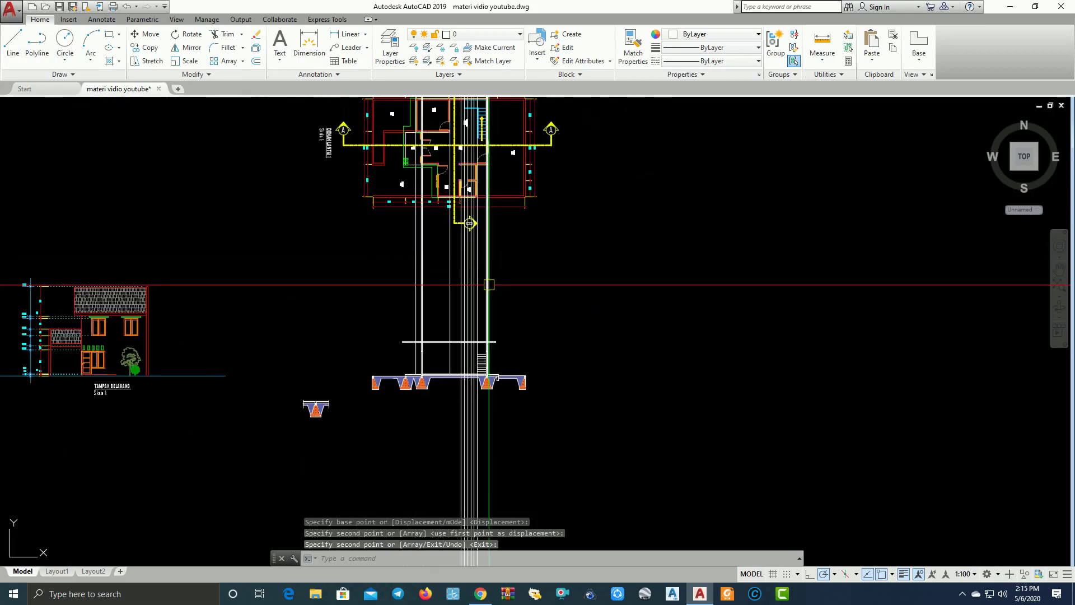
{"action": "scroll", "coordinate": [489, 285], "scroll_direction": "up", "scroll_amount": 2}
{"action": "scroll", "coordinate": [470, 312], "scroll_direction": "up", "scroll_amount": 2}
{"action": "scroll", "coordinate": [487, 310], "scroll_direction": "up", "scroll_amount": 1}
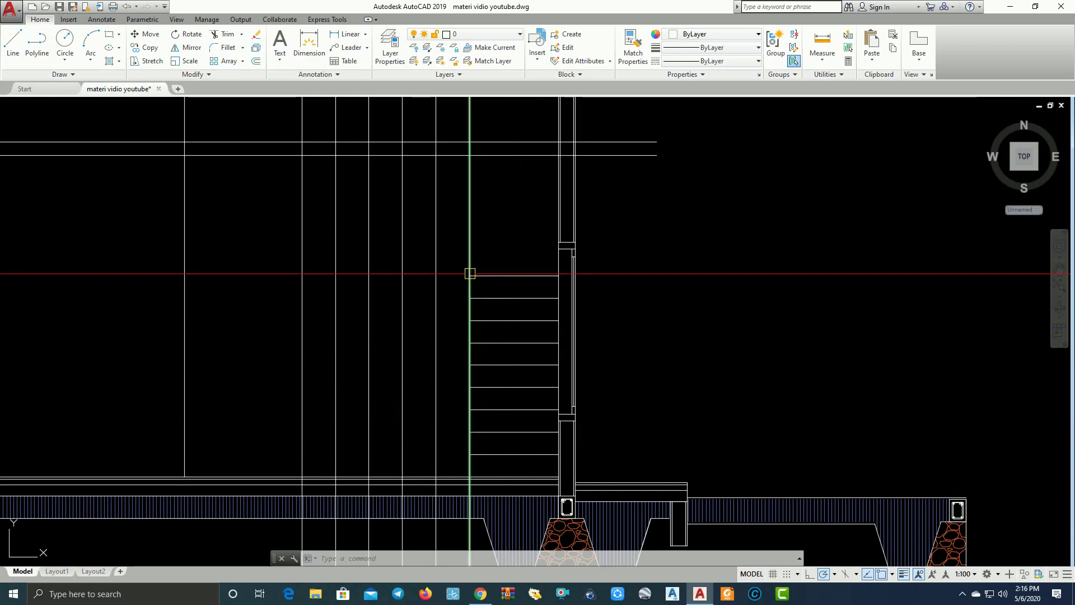
Draw a 200 riser and 300 tread from the top tread corner of the section staircase.
{"action": "type", "text": "l"}
{"action": "key", "text": "Return"}
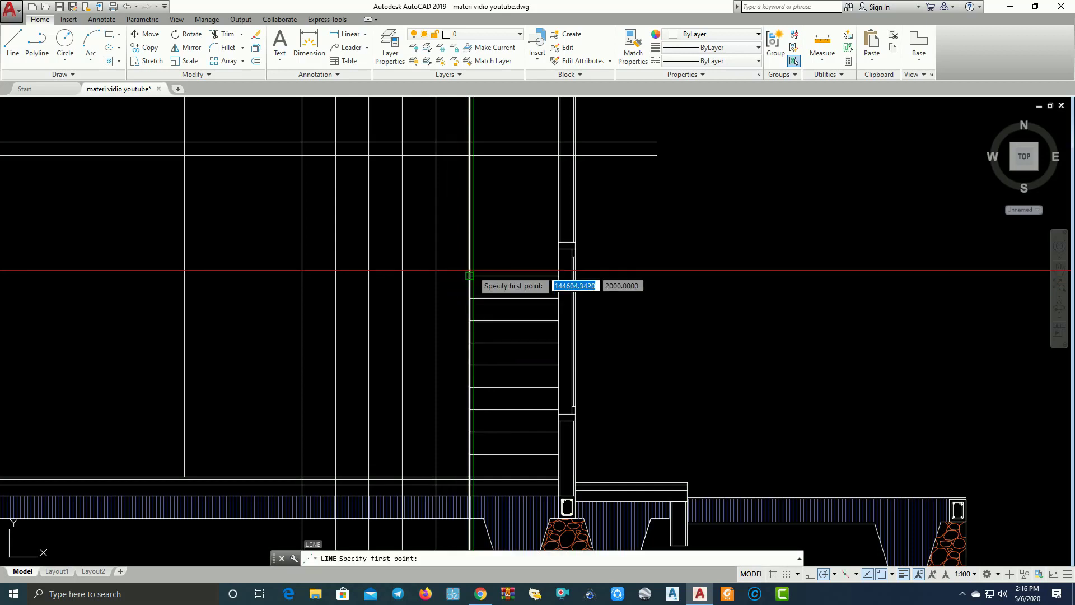
{"action": "left_click", "coordinate": [470, 276]}
{"action": "type", "text": "2"}
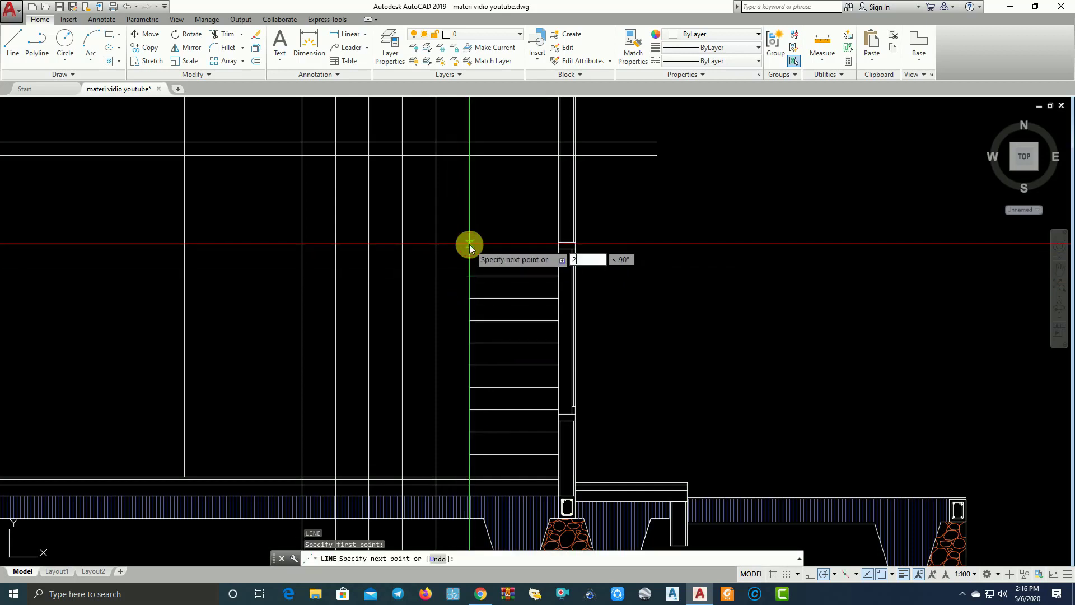
{"action": "type", "text": "0"}
{"action": "key", "text": "Return"}
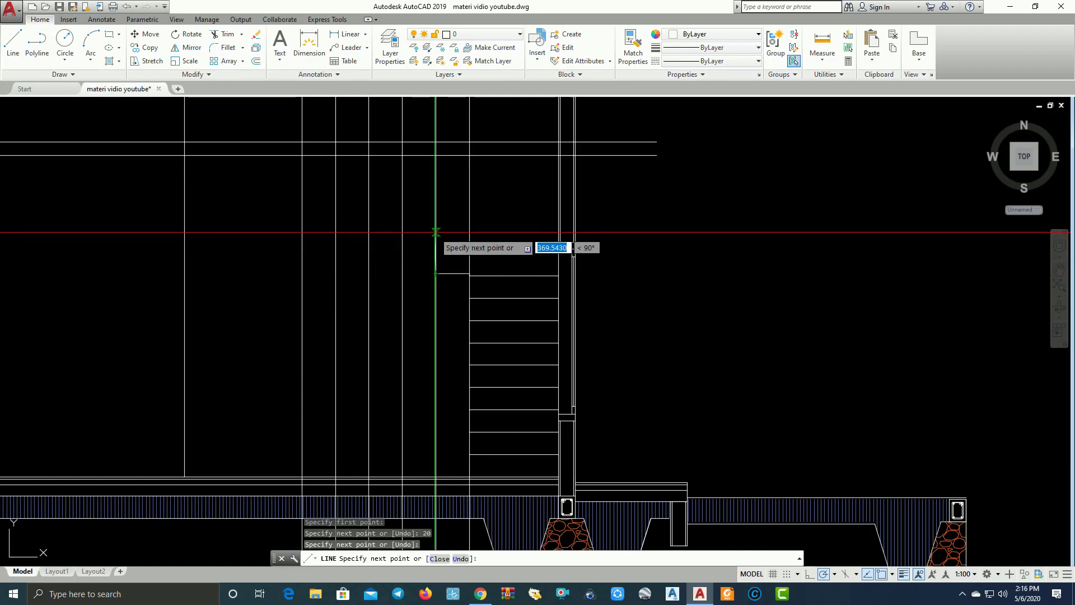
{"action": "key", "text": "Return"}
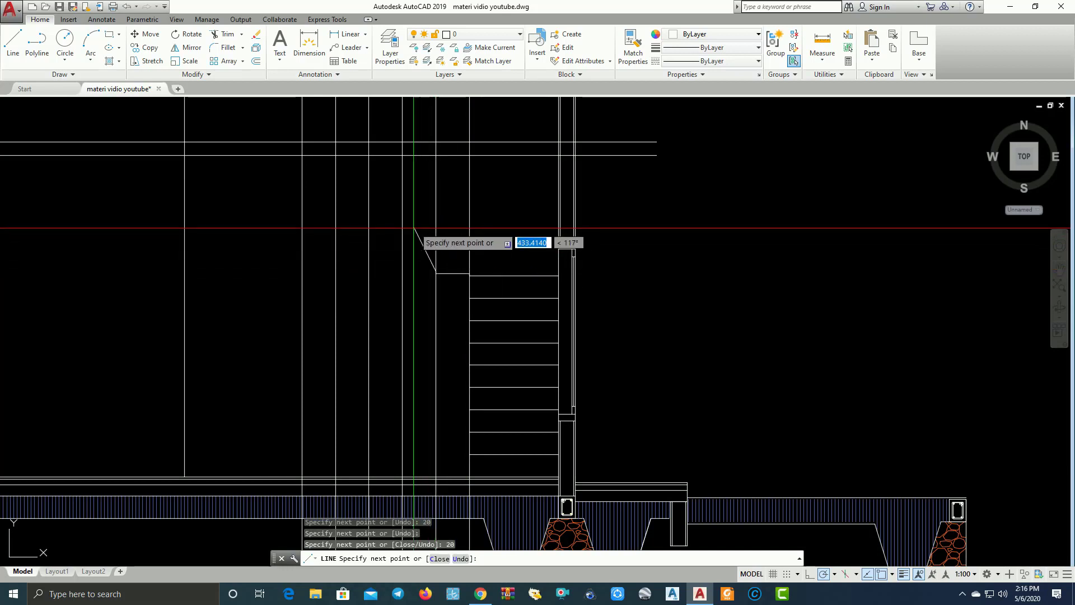
{"action": "key", "text": "ctrl+z"}
{"action": "type", "text": "200"}
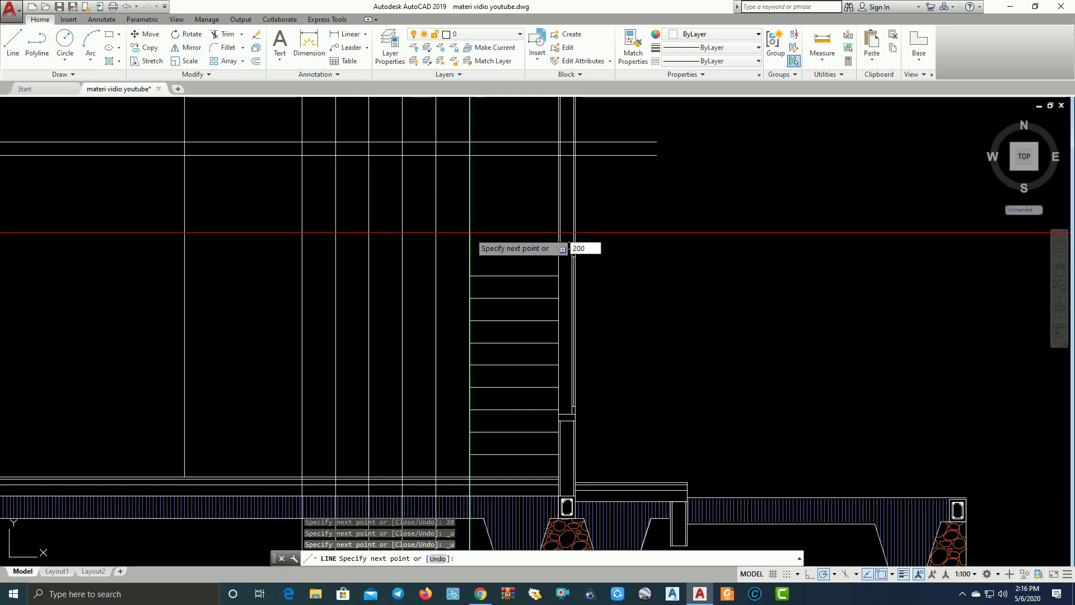
{"action": "key", "text": "Return"}
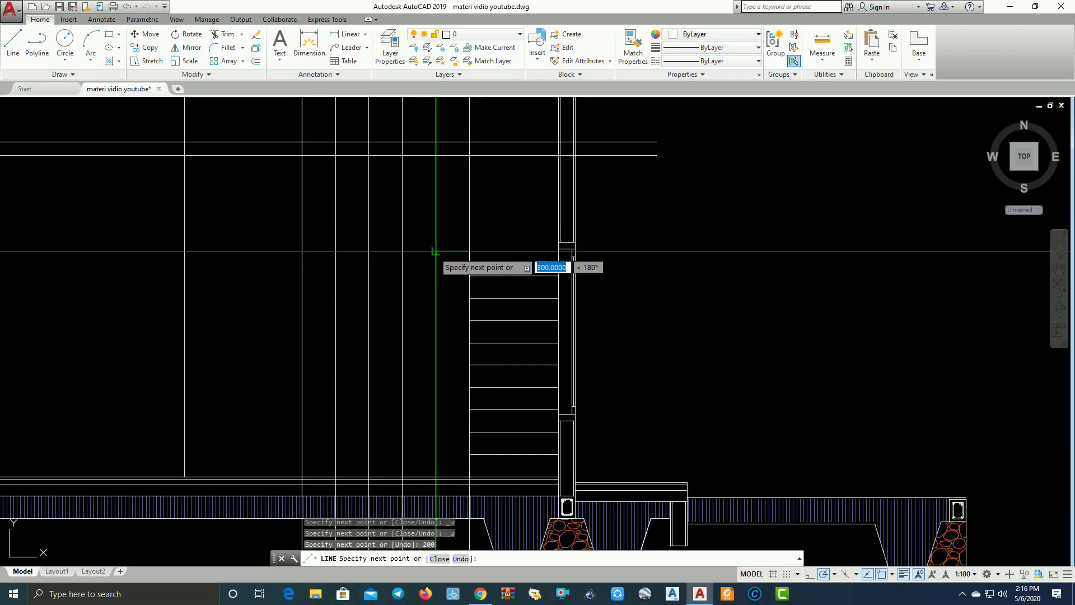
{"action": "key", "text": "Return"}
{"action": "left_click", "coordinate": [470, 246]}
Copy the riser-and-tread pair down the stair diagonal to build the stepped profile.
{"action": "scroll", "coordinate": [468, 257], "scroll_direction": "up", "scroll_amount": 2}
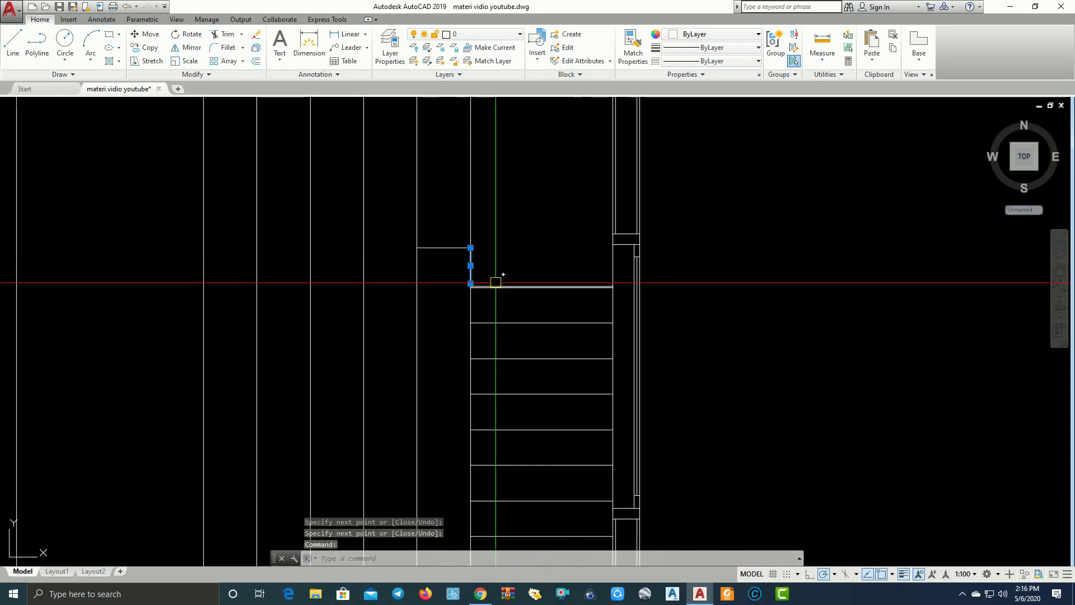
{"action": "left_click", "coordinate": [461, 267]}
{"action": "left_click", "coordinate": [437, 223]}
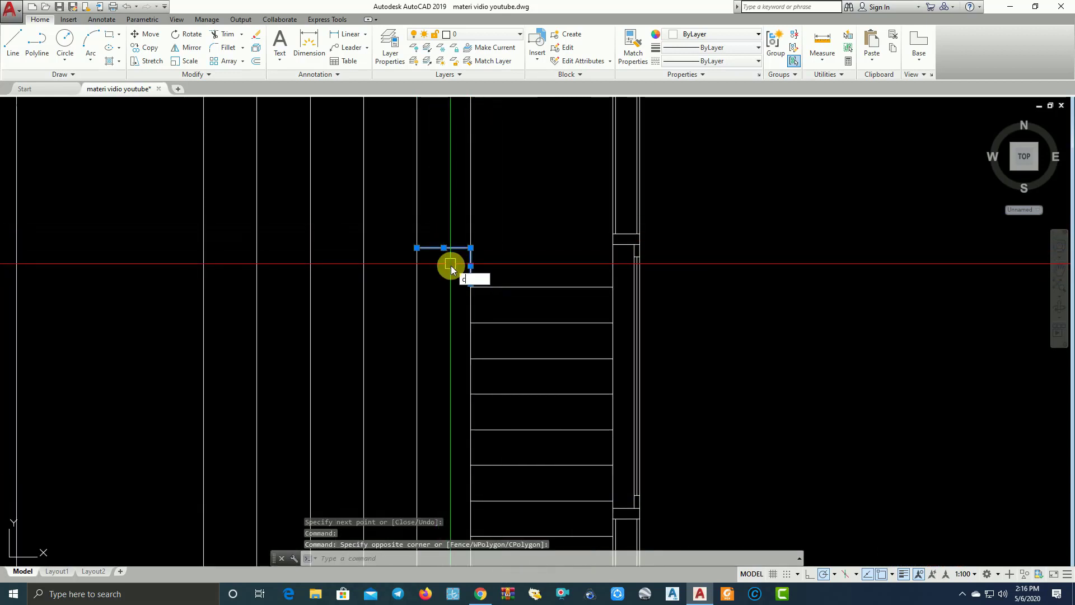
{"action": "type", "text": "o"}
{"action": "key", "text": "Return"}
{"action": "left_click", "coordinate": [470, 283]}
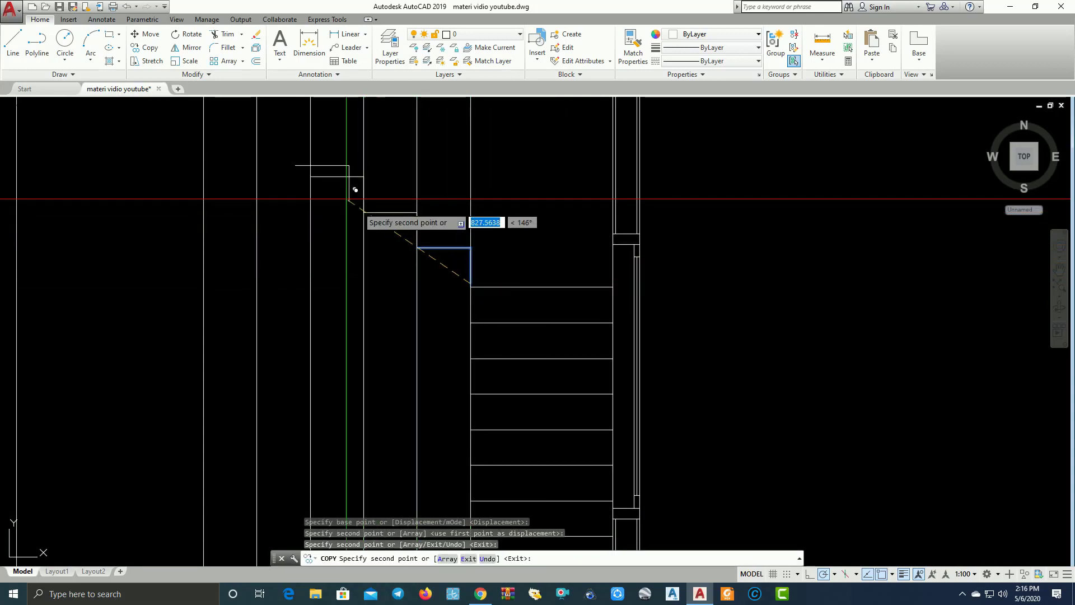
{"action": "middle_click_drag", "start_coordinate": [358, 190], "coordinate": [415, 319]}
{"action": "left_click", "coordinate": [402, 317]}
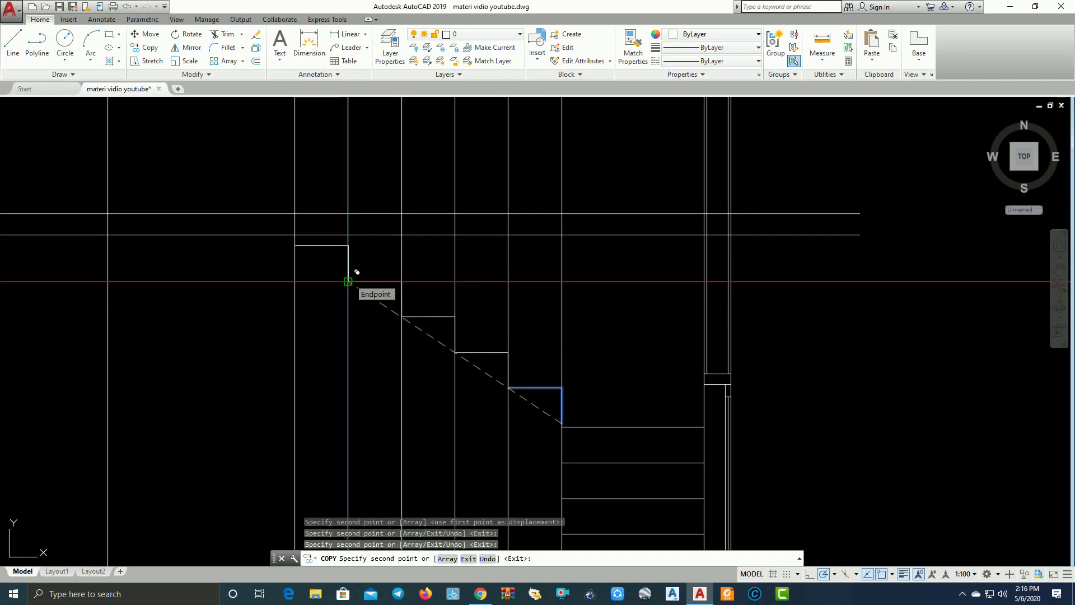
{"action": "left_click", "coordinate": [355, 273]}
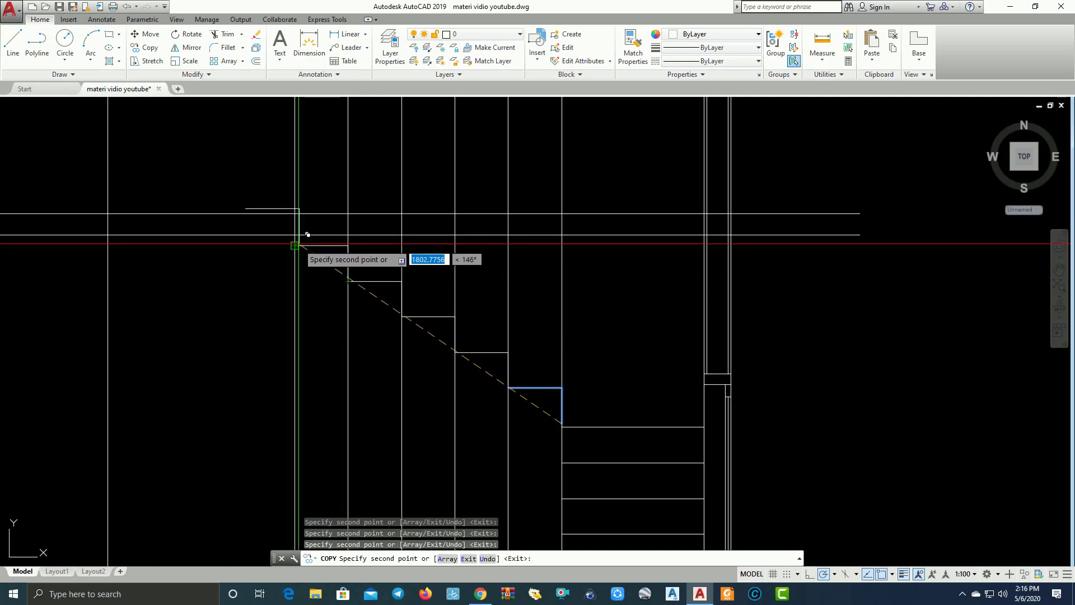
{"action": "scroll", "coordinate": [308, 235], "scroll_direction": "up", "scroll_amount": 4}
{"action": "mouse_move", "coordinate": [308, 235]}
{"action": "middle_mouse_down"}
{"action": "mouse_move", "coordinate": [317, 144]}
{"action": "mouse_move", "coordinate": [331, 206]}
{"action": "middle_mouse_up"}
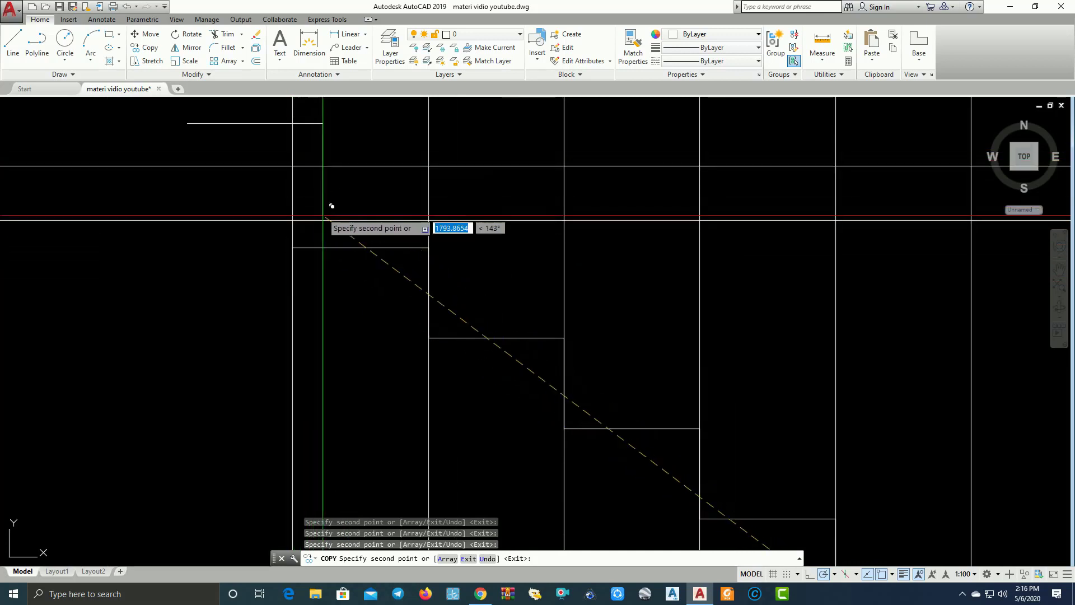
{"action": "key", "text": "Escape"}
Erase the six leftover vertical construction lines.
{"action": "left_click", "coordinate": [334, 233]}
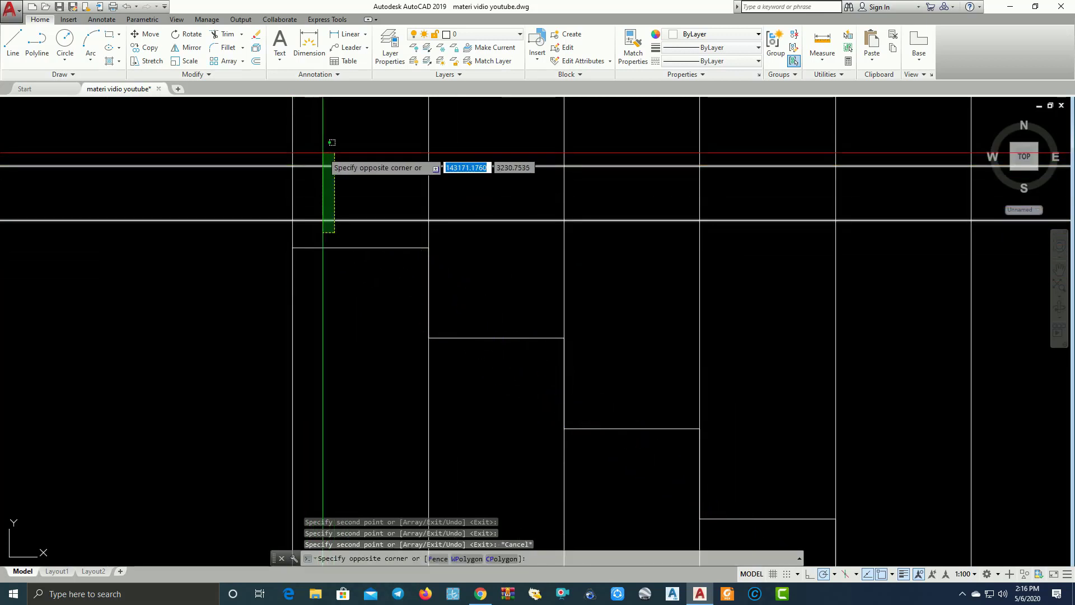
{"action": "left_click", "coordinate": [352, 208]}
{"action": "scroll", "coordinate": [353, 210], "scroll_direction": "down", "scroll_amount": 5}
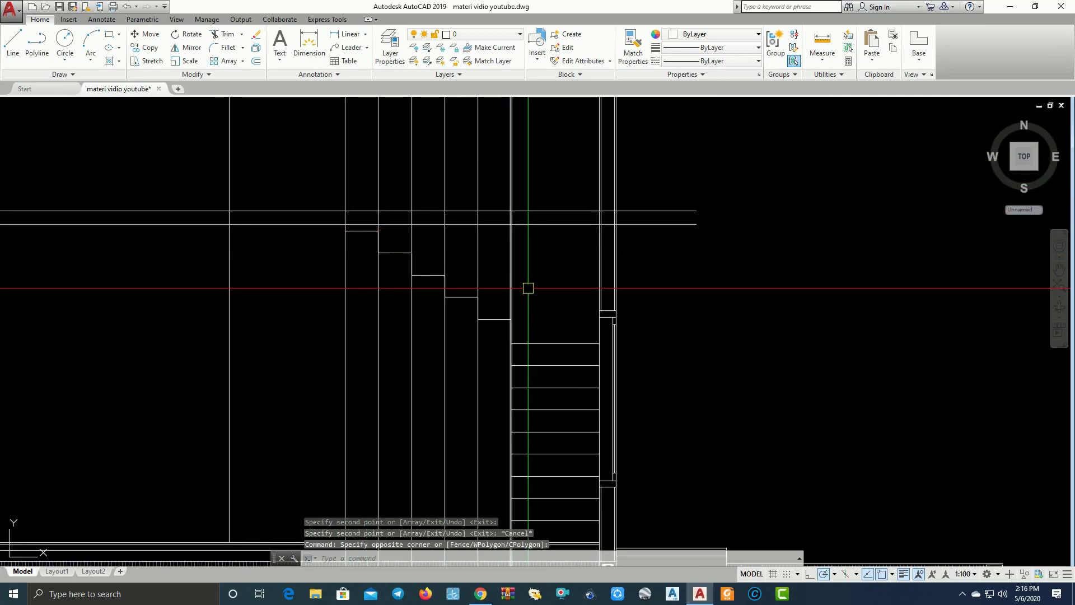
{"action": "middle_click_drag", "start_coordinate": [529, 288], "coordinate": [530, 212]}
{"action": "scroll", "coordinate": [513, 240], "scroll_direction": "down", "scroll_amount": 4}
{"action": "left_click", "coordinate": [518, 145]}
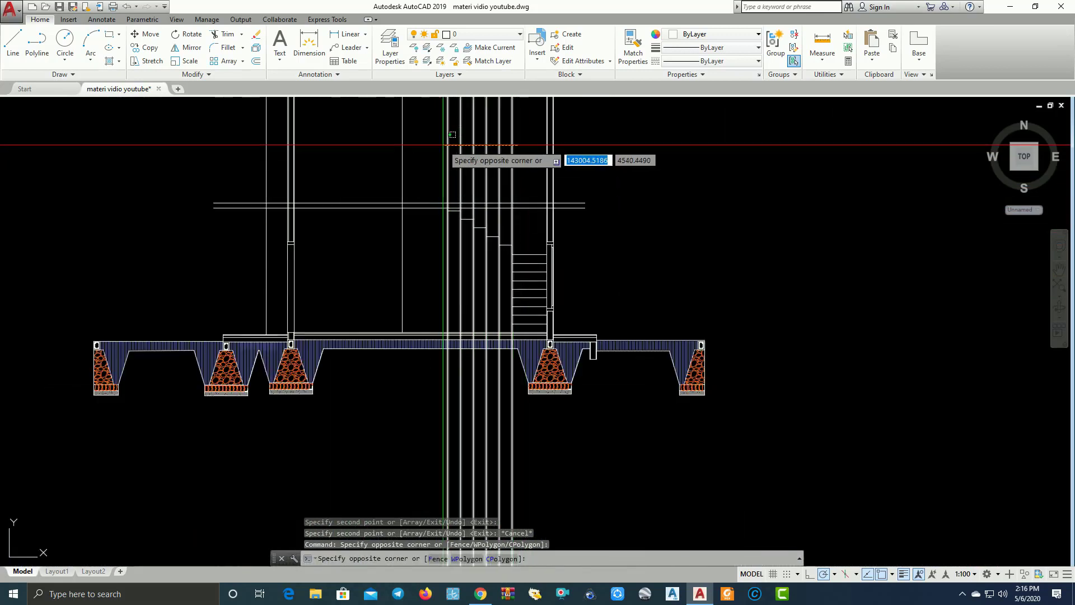
{"action": "left_click", "coordinate": [449, 147]}
{"action": "key", "text": "Return"}
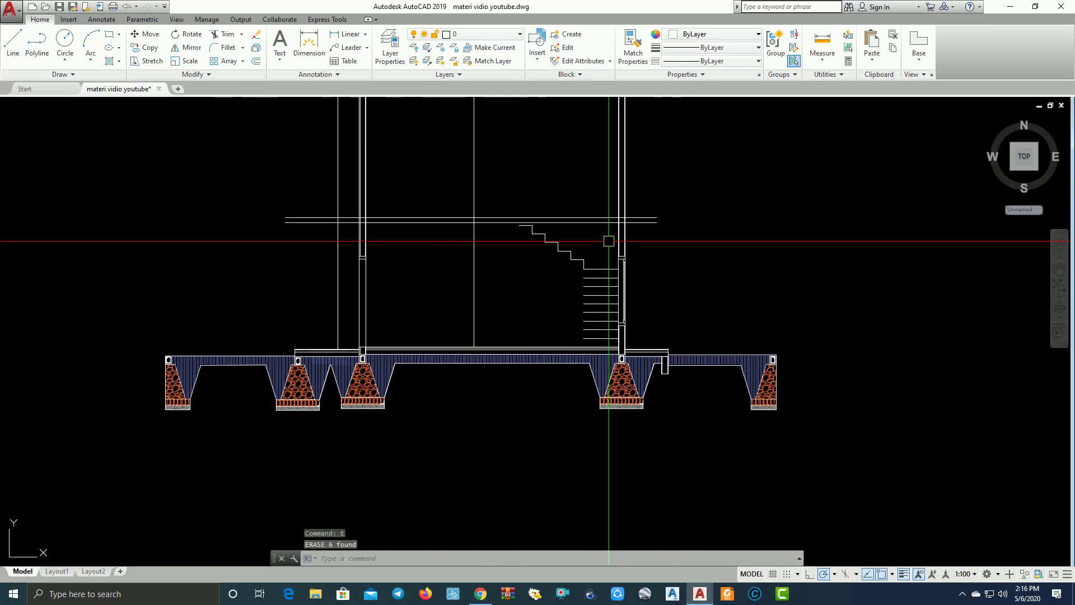
{"action": "scroll", "coordinate": [463, 219], "scroll_direction": "up", "scroll_amount": 4}
Begin a line at the stair's top-left corner, then cancel it.
{"action": "type", "text": "l"}
{"action": "key", "text": "Return"}
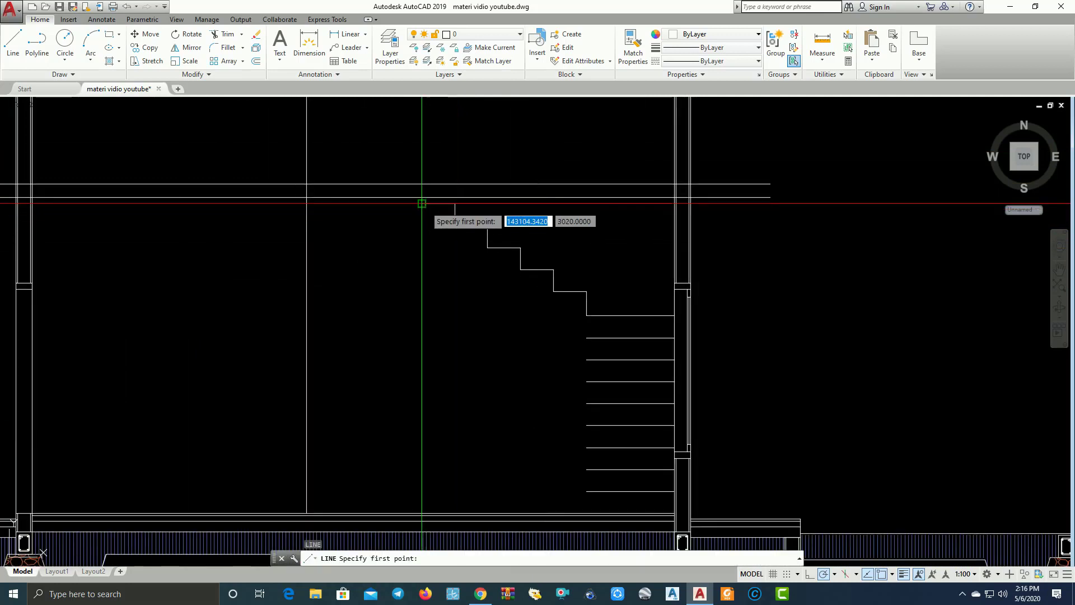
{"action": "left_click", "coordinate": [421, 204]}
{"action": "key", "text": "Escape"}
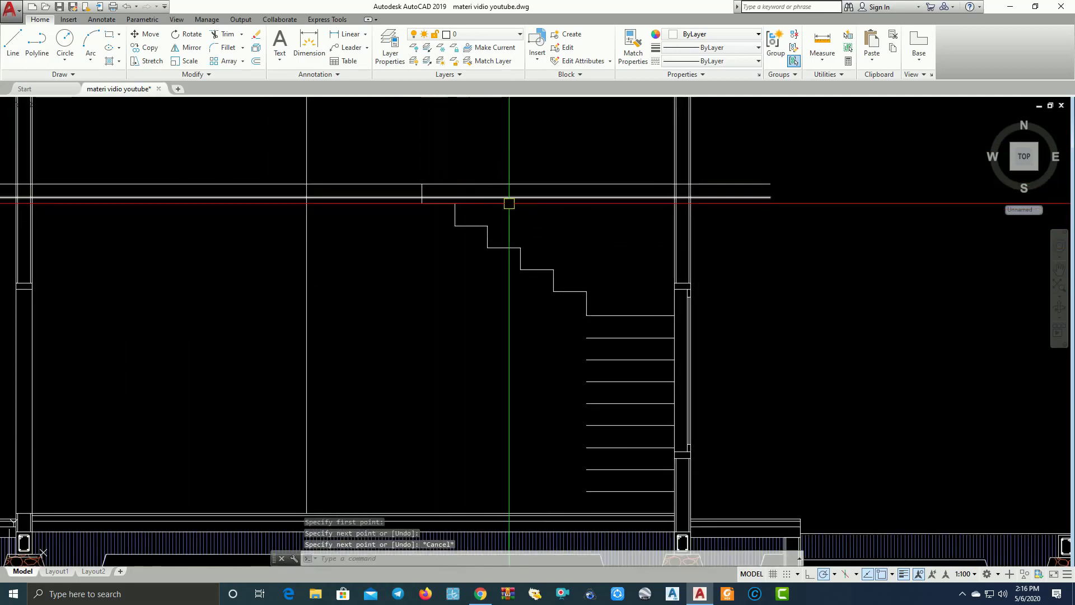
Draw a vertical line from the stair corner down to the floor slab.
{"action": "scroll", "coordinate": [596, 257], "scroll_direction": "down", "scroll_amount": 1}
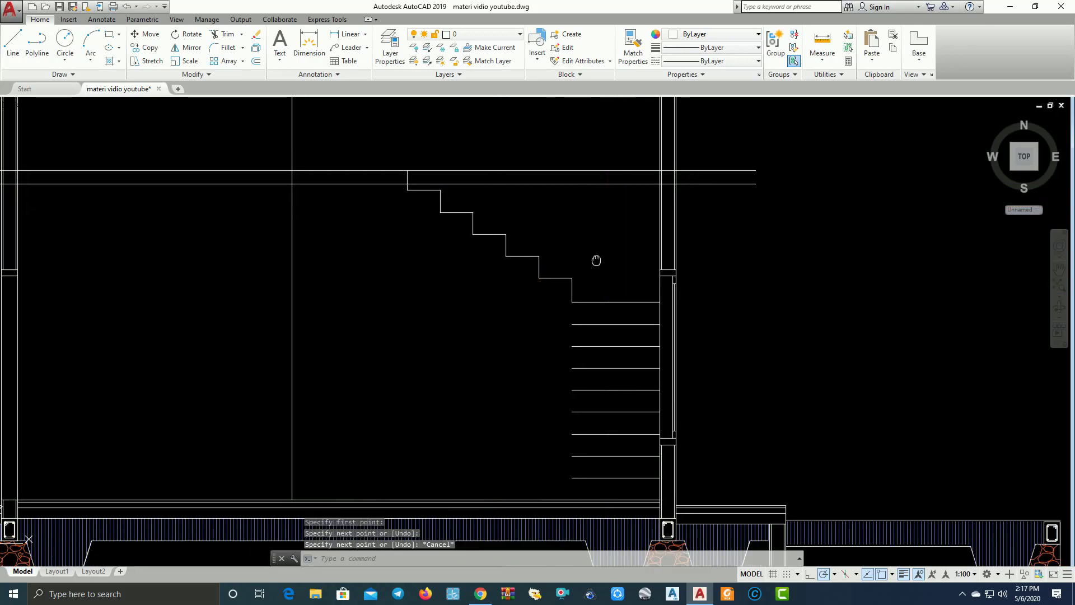
{"action": "scroll", "coordinate": [533, 224], "scroll_direction": "down", "scroll_amount": 4}
{"action": "scroll", "coordinate": [529, 295], "scroll_direction": "up", "scroll_amount": 5}
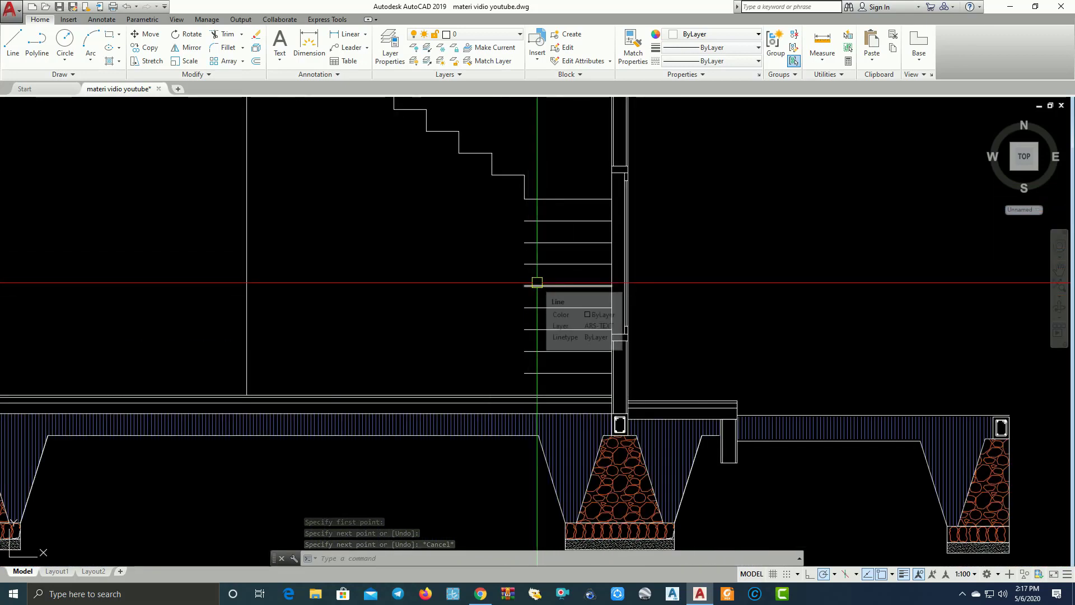
{"action": "key", "text": "space"}
{"action": "left_click", "coordinate": [525, 198]}
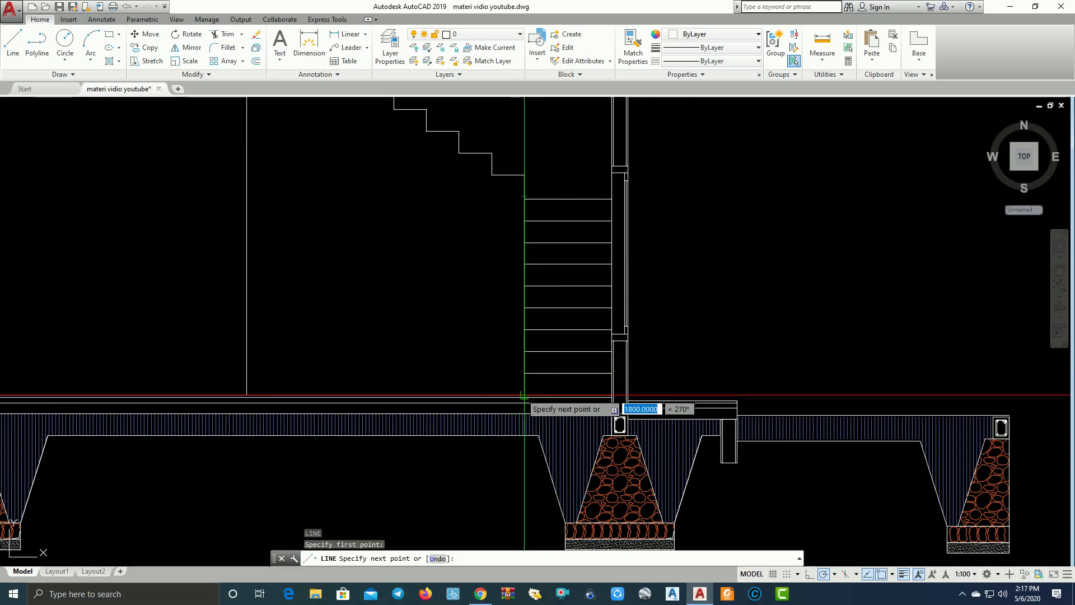
{"action": "scroll", "coordinate": [515, 321], "scroll_direction": "down", "scroll_amount": 5}
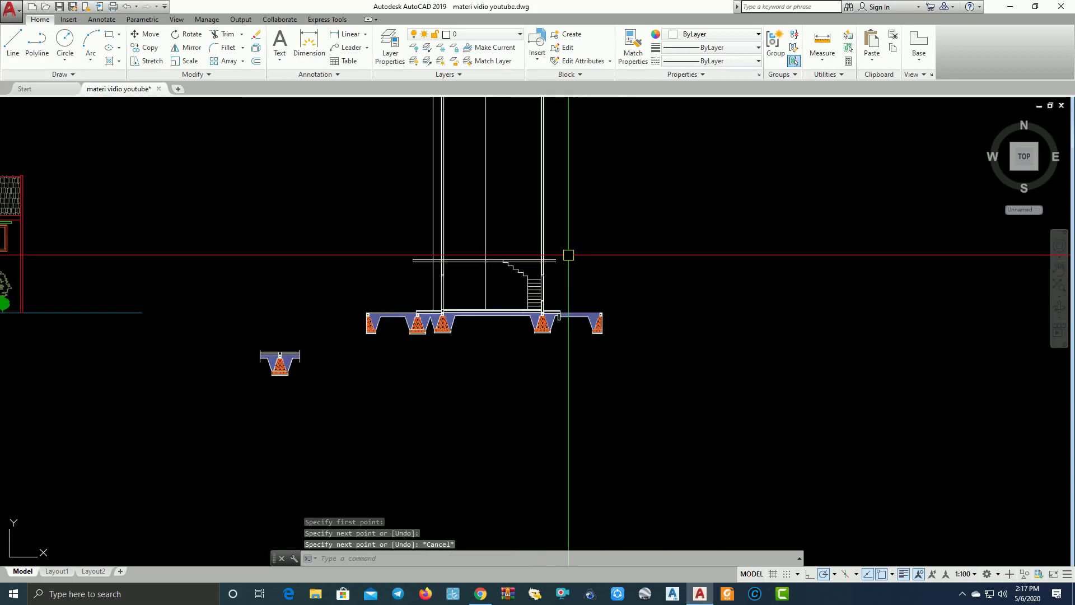
{"action": "middle_click_drag", "start_coordinate": [566, 252], "coordinate": [564, 417]}
Project a vertical construction line from the floor plan down through the section staircase.
{"action": "type", "text": "xl"}
{"action": "key", "text": "Return"}
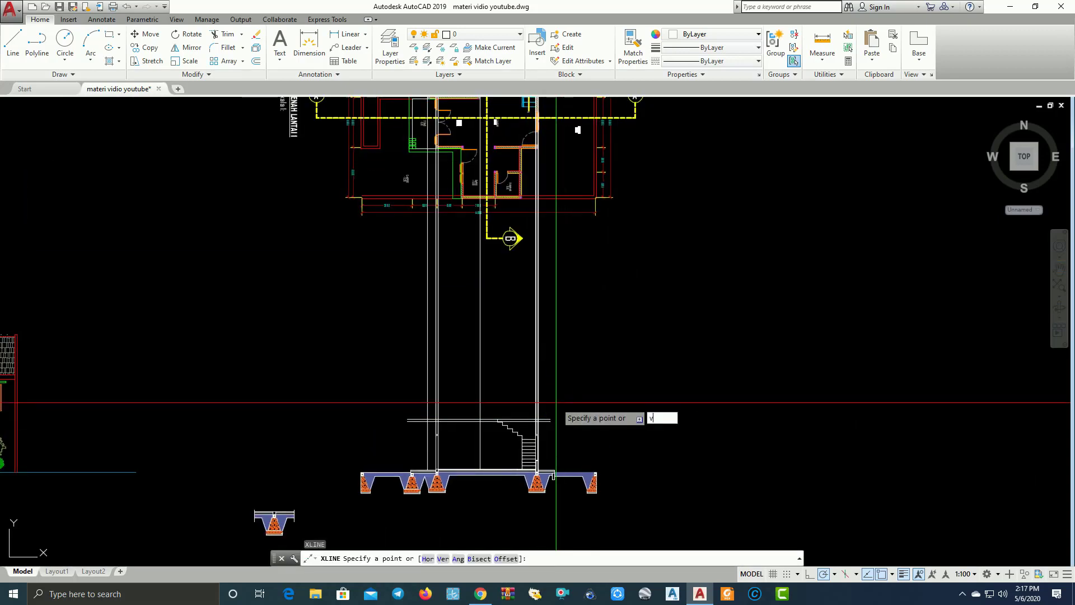
{"action": "type", "text": "v"}
{"action": "key", "text": "Return"}
{"action": "scroll", "coordinate": [504, 280], "scroll_direction": "down", "scroll_amount": 2}
{"action": "scroll", "coordinate": [605, 246], "scroll_direction": "up", "scroll_amount": 3}
{"action": "scroll", "coordinate": [532, 291], "scroll_direction": "up", "scroll_amount": 3}
{"action": "scroll", "coordinate": [538, 298], "scroll_direction": "up", "scroll_amount": 5}
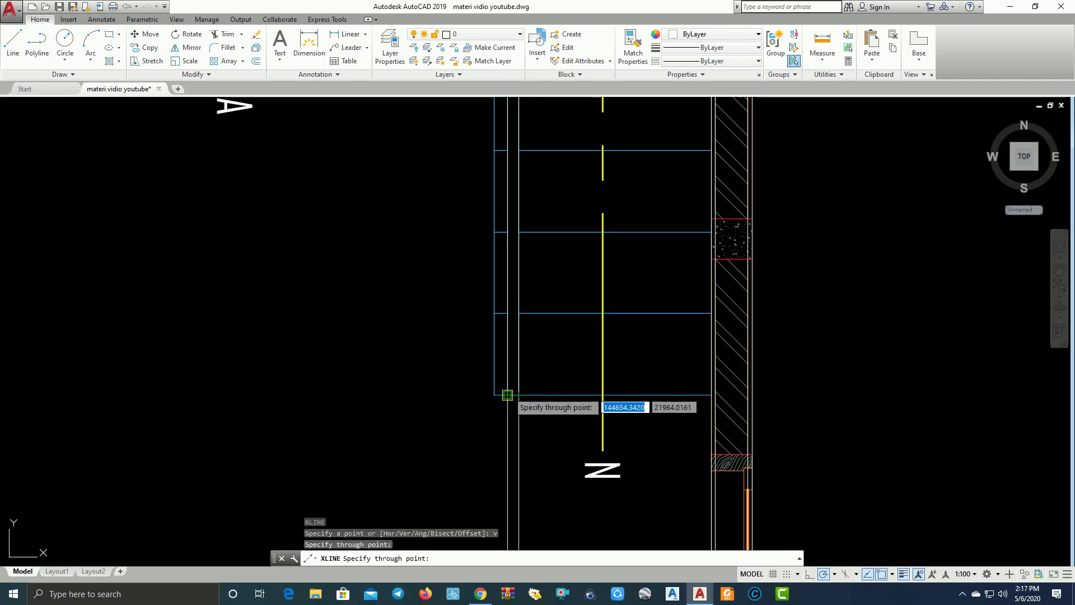
{"action": "scroll", "coordinate": [572, 375], "scroll_direction": "down", "scroll_amount": 5}
{"action": "middle_click_drag", "start_coordinate": [538, 460], "coordinate": [533, 176]}
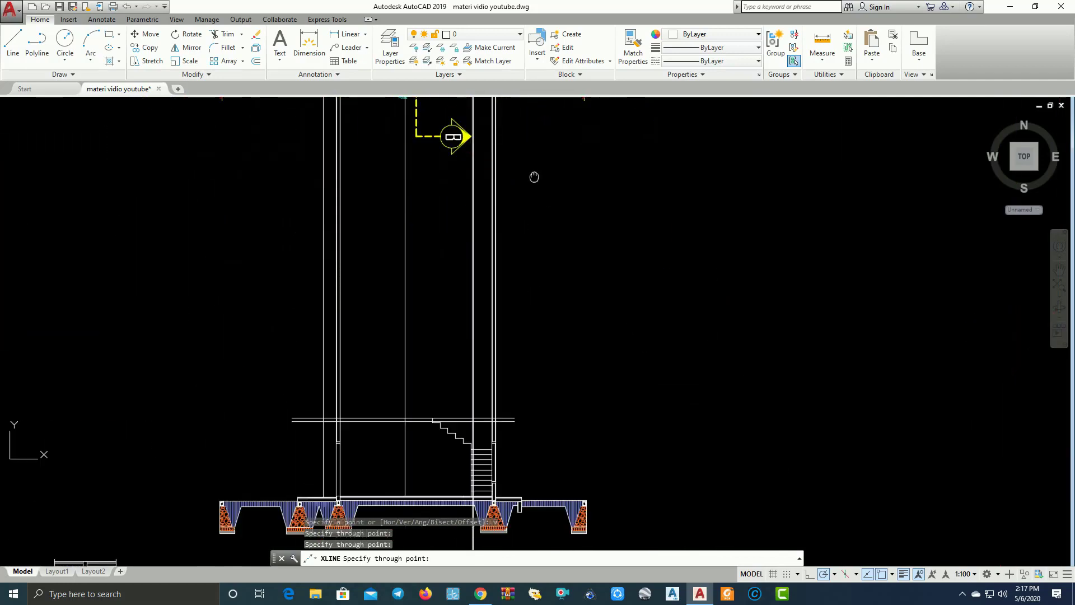
{"action": "scroll", "coordinate": [540, 309], "scroll_direction": "up", "scroll_amount": 4}
{"action": "scroll", "coordinate": [539, 309], "scroll_direction": "up", "scroll_amount": 1}
{"action": "scroll", "coordinate": [533, 365], "scroll_direction": "up", "scroll_amount": 2}
{"action": "scroll", "coordinate": [569, 332], "scroll_direction": "up", "scroll_amount": 1}
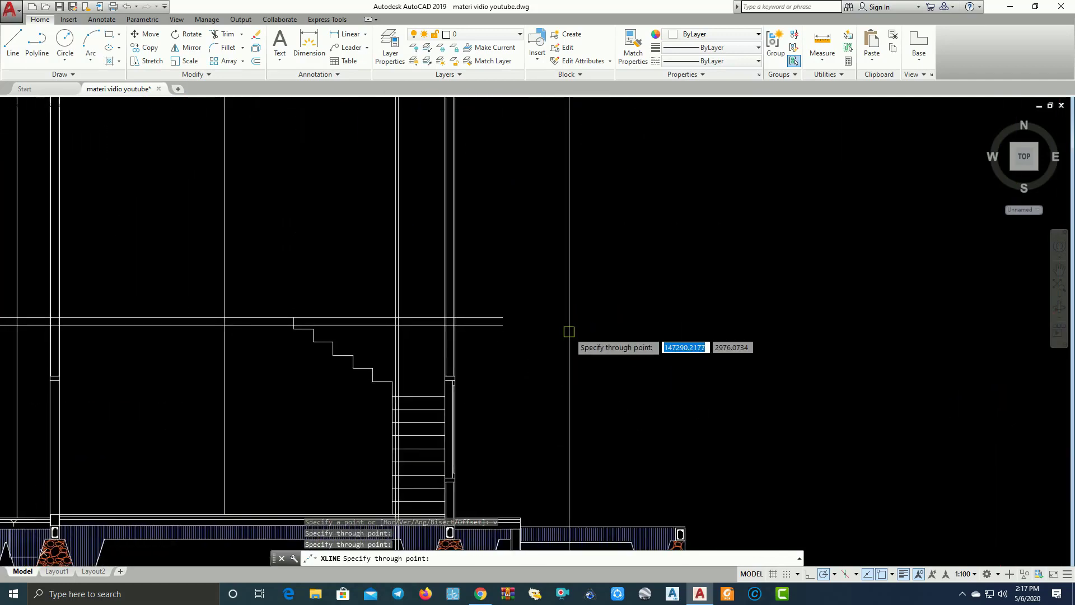
{"action": "middle_click_drag", "start_coordinate": [522, 349], "coordinate": [569, 326]}
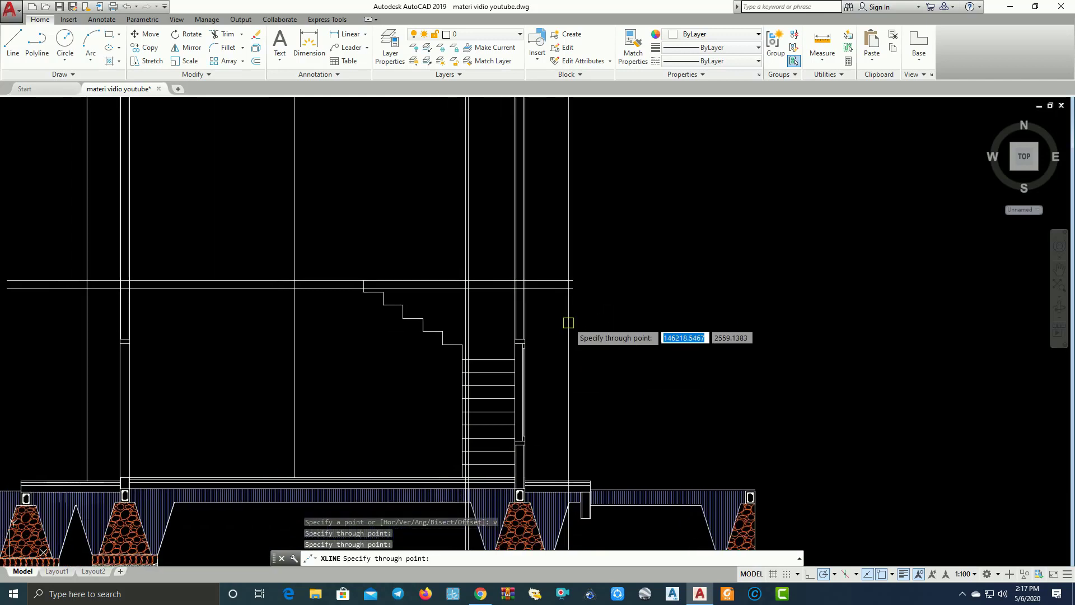
{"action": "key", "text": "Escape"}
{"action": "type", "text": "tr"}
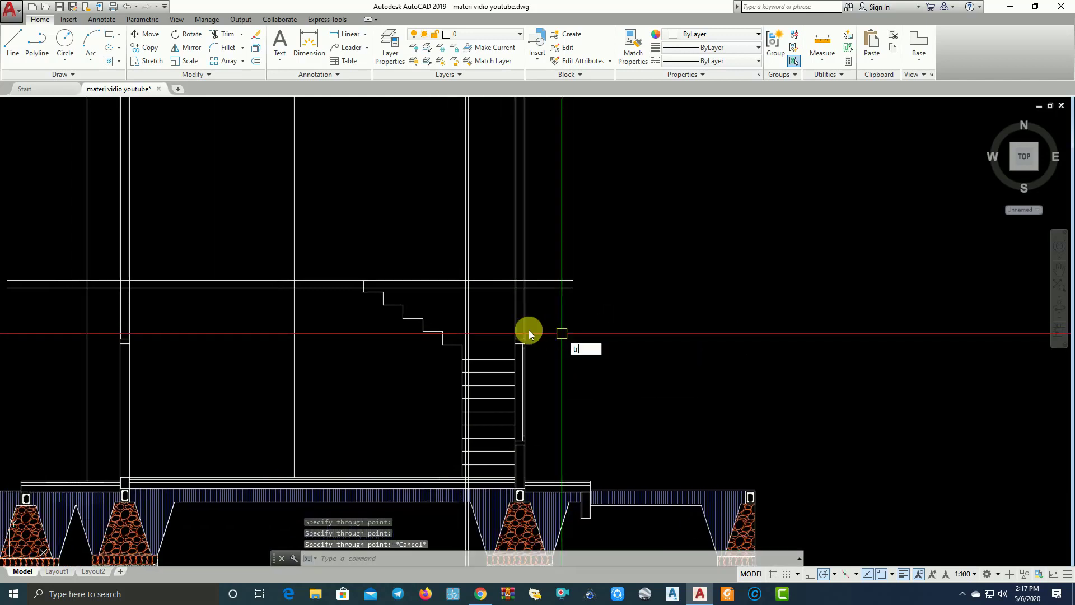
Trim the projected construction line back to the upper floor line and the slab line.
{"action": "key", "text": "Return"}
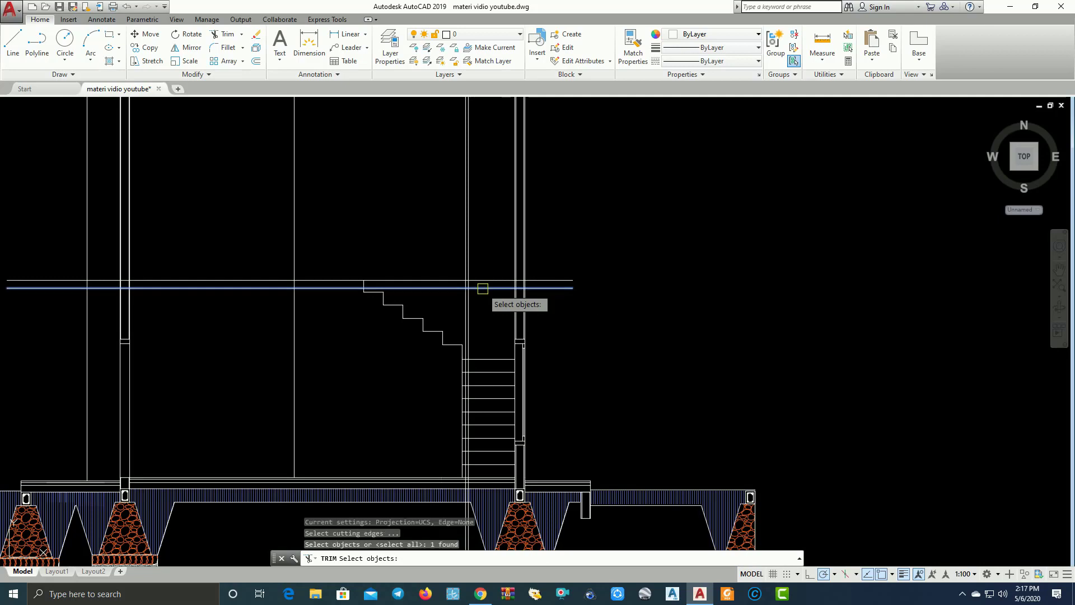
{"action": "key", "text": "Return"}
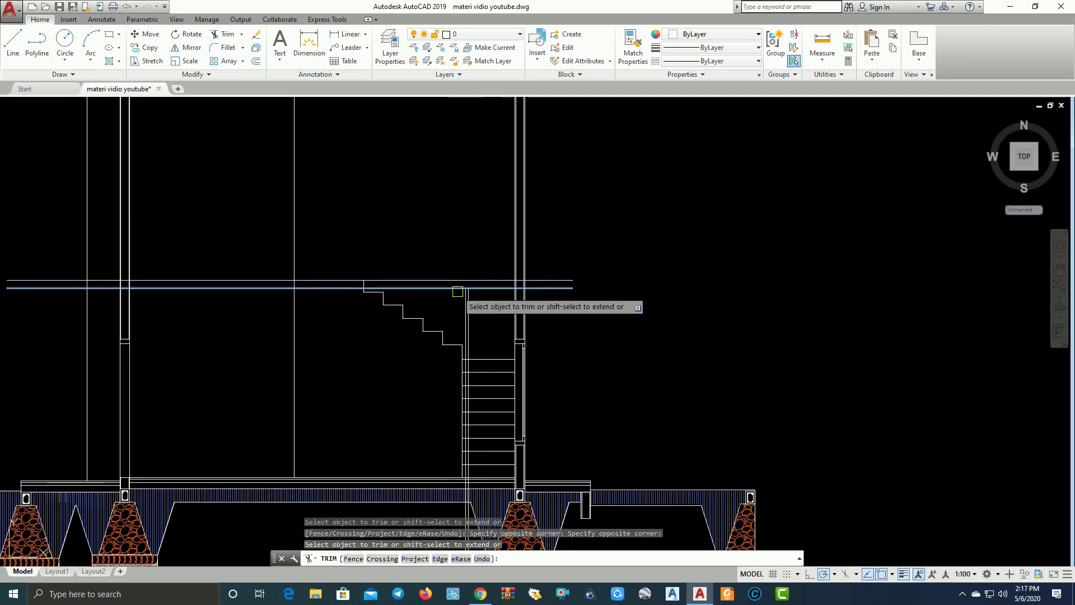
{"action": "scroll", "coordinate": [454, 393], "scroll_direction": "up", "scroll_amount": 2}
{"action": "scroll", "coordinate": [472, 367], "scroll_direction": "up", "scroll_amount": 2}
{"action": "key", "text": "Escape"}
{"action": "type", "text": "tr"}
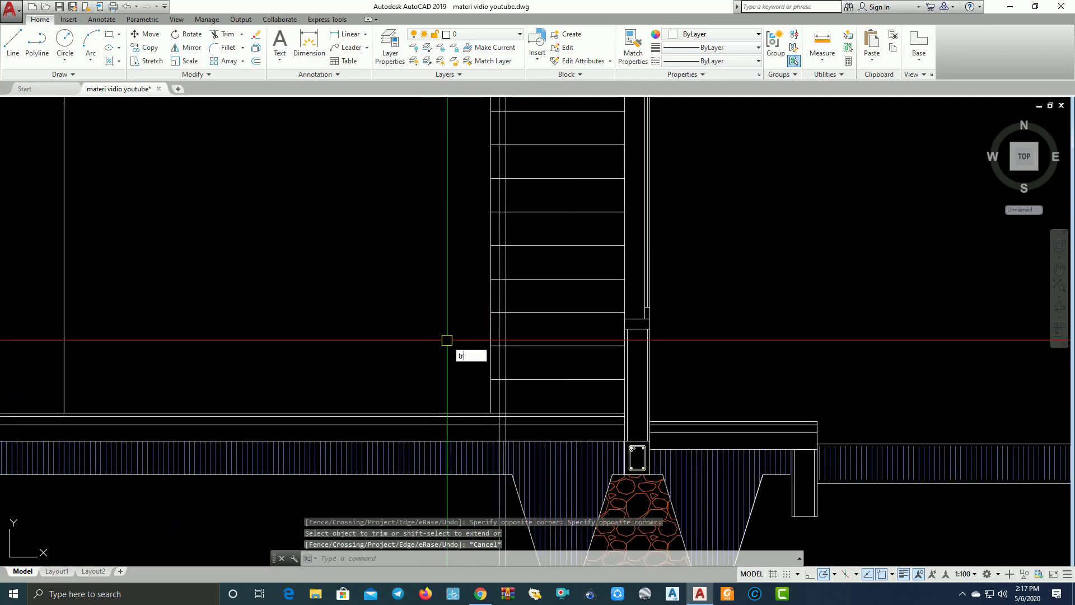
{"action": "key", "text": "Return"}
{"action": "scroll", "coordinate": [468, 391], "scroll_direction": "up", "scroll_amount": 3}
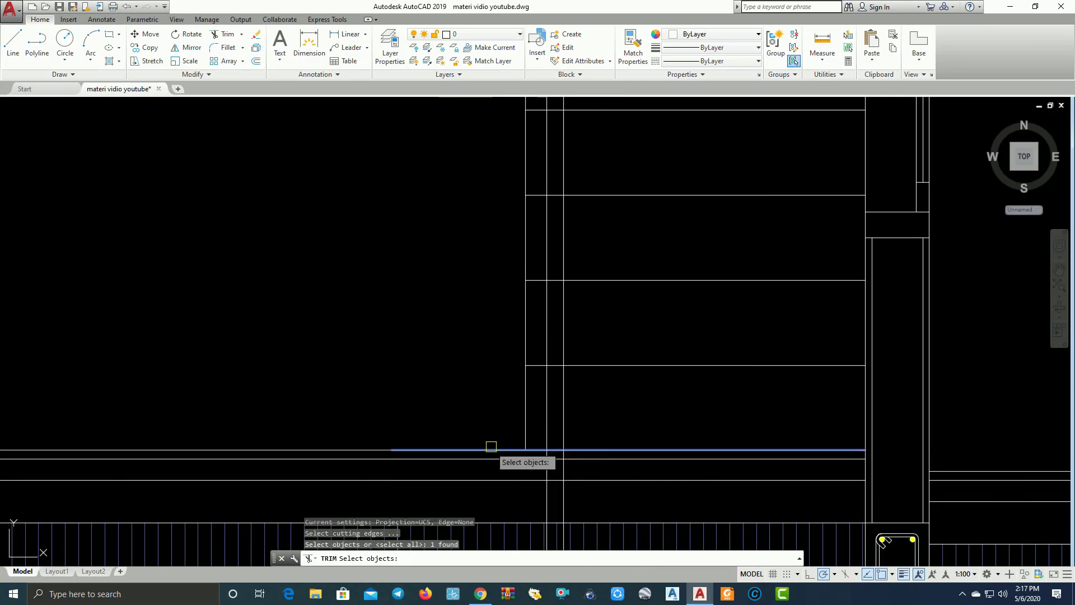
{"action": "scroll", "coordinate": [491, 447], "scroll_direction": "down", "scroll_amount": 3}
{"action": "key", "text": "Return"}
{"action": "left_click", "coordinate": [481, 476]}
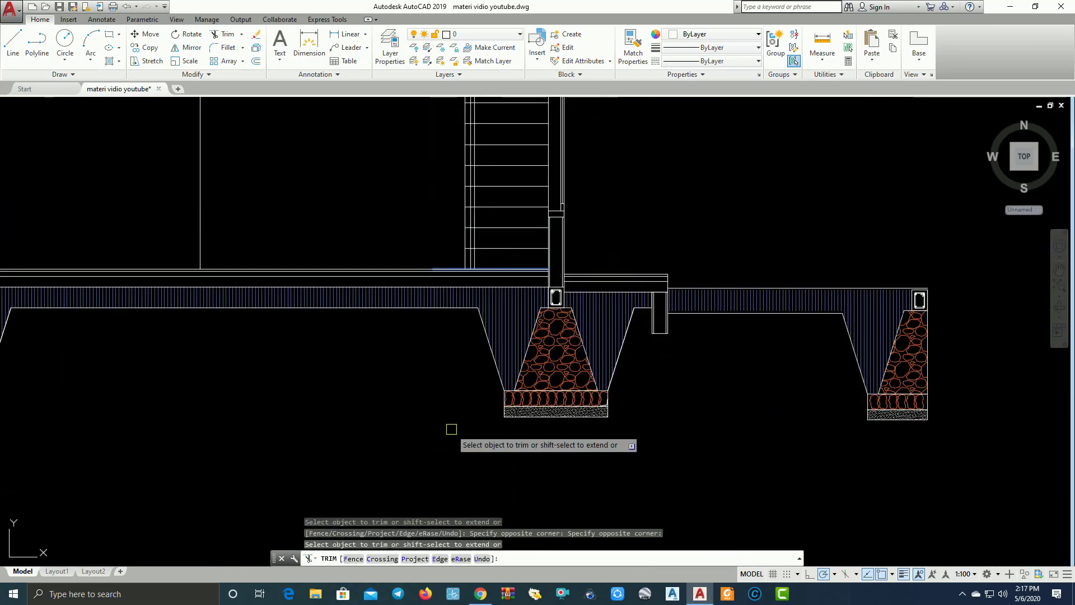
{"action": "scroll", "coordinate": [586, 196], "scroll_direction": "down", "scroll_amount": 2}
{"action": "scroll", "coordinate": [638, 289], "scroll_direction": "up", "scroll_amount": 1}
{"action": "scroll", "coordinate": [569, 305], "scroll_direction": "up", "scroll_amount": 3}
{"action": "key", "text": "Escape"}
Pan and zoom around the staircase to review the trimmed upper stair flight.
{"action": "middle_click_drag", "start_coordinate": [483, 290], "coordinate": [598, 326]}
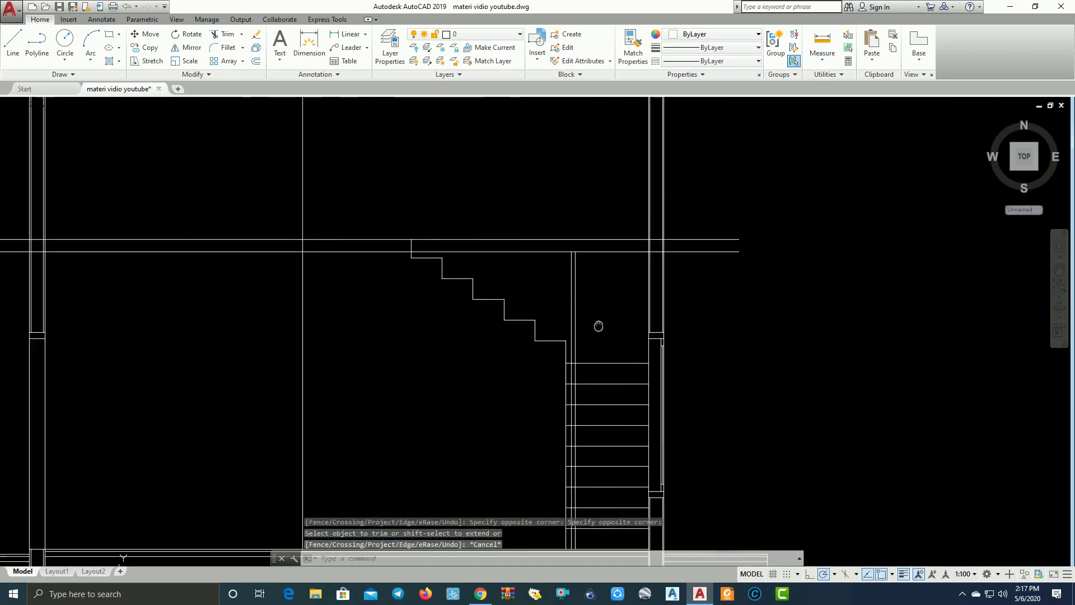
{"action": "scroll", "coordinate": [599, 326], "scroll_direction": "up", "scroll_amount": 2}
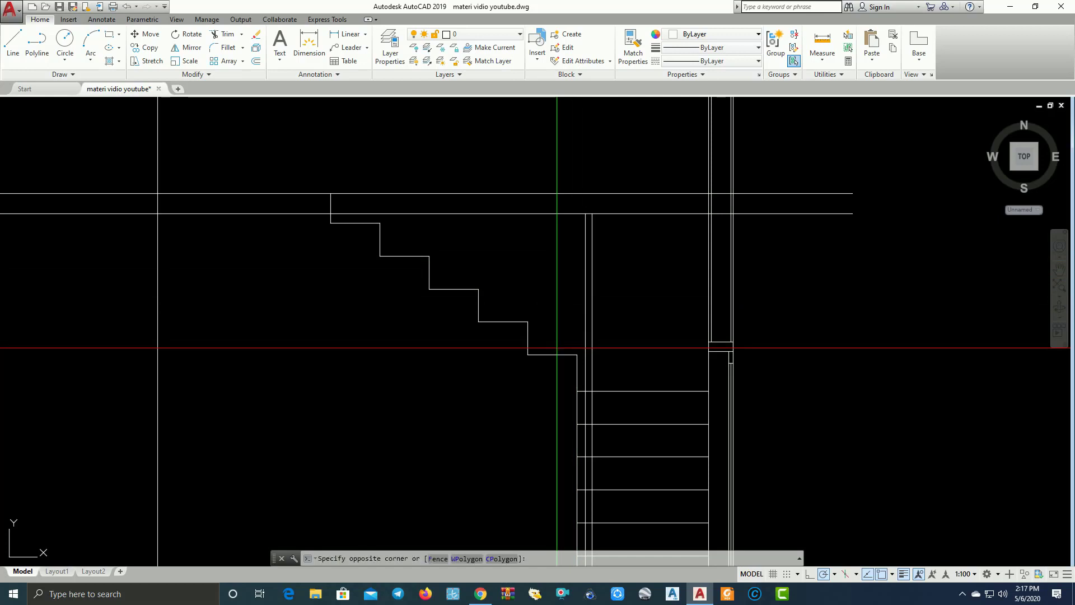
{"action": "left_click", "coordinate": [556, 300]}
{"action": "scroll", "coordinate": [557, 300], "scroll_direction": "down", "scroll_amount": 4}
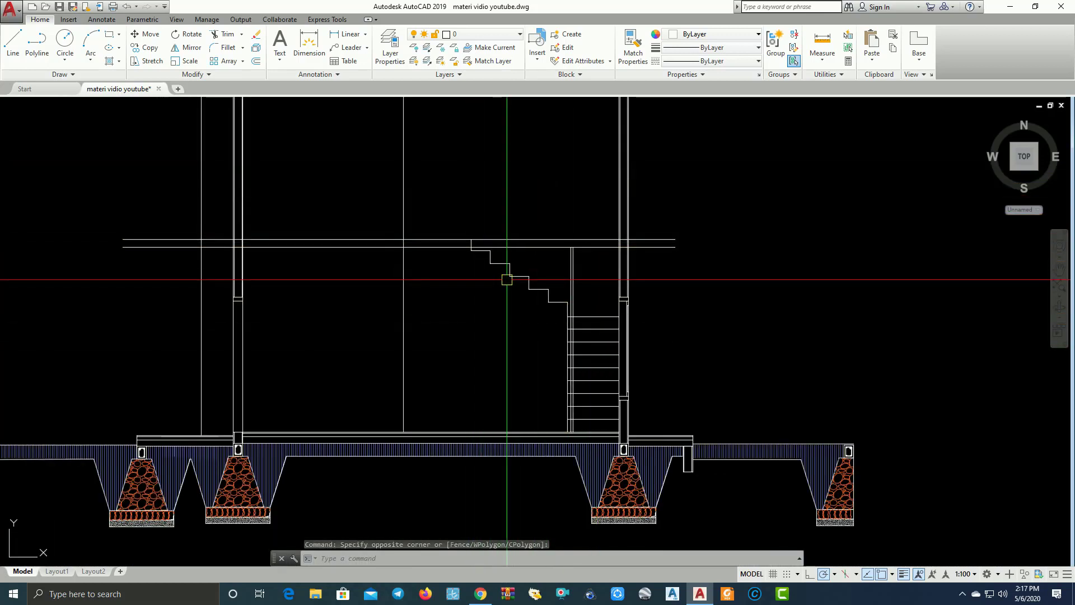
{"action": "middle_click_drag", "start_coordinate": [526, 303], "coordinate": [553, 339]}
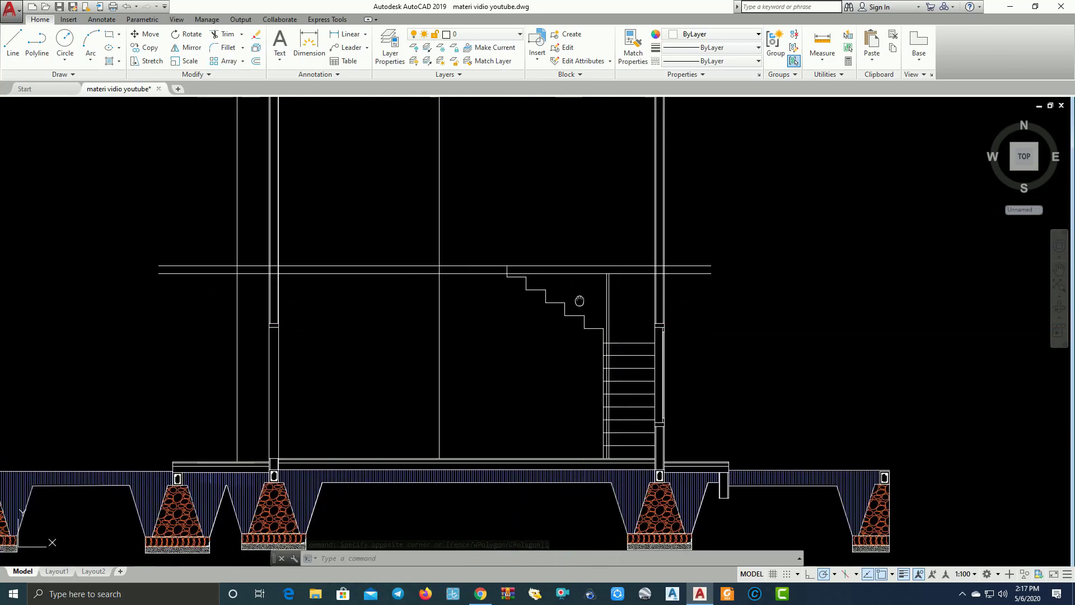
{"action": "mouse_move", "coordinate": [577, 300]}
{"action": "middle_mouse_down"}
{"action": "mouse_move", "coordinate": [445, 284]}
{"action": "mouse_move", "coordinate": [512, 388]}
{"action": "middle_mouse_up"}
{"action": "scroll", "coordinate": [445, 284], "scroll_direction": "up", "scroll_amount": 2}
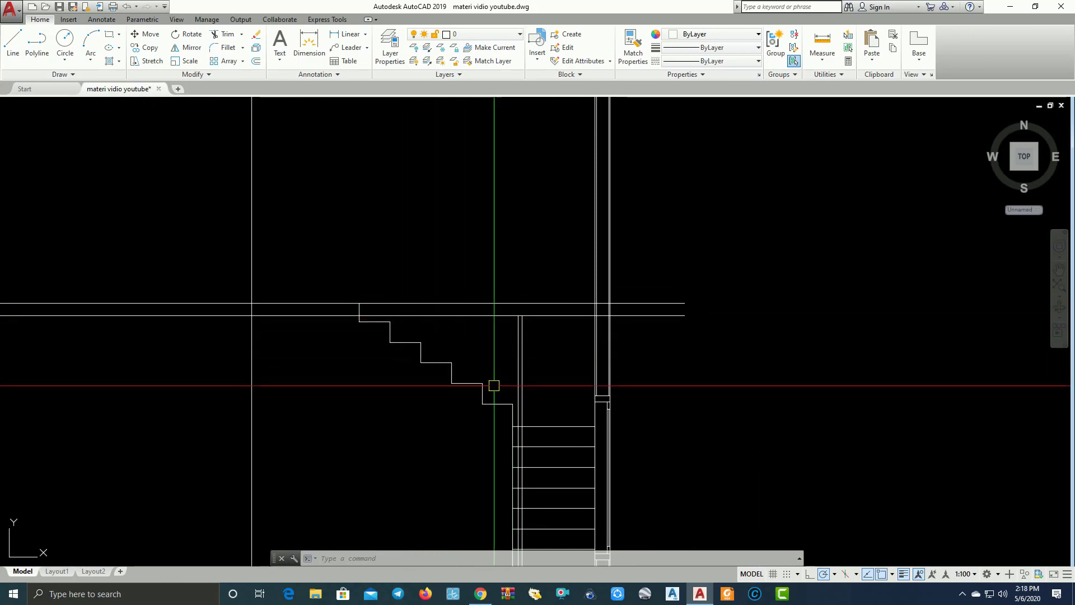
Draw a vertical line from the bottom stair corner, keeping an 80-unit segment and undoing the 800-unit one.
{"action": "type", "text": "l"}
{"action": "key", "text": "Return"}
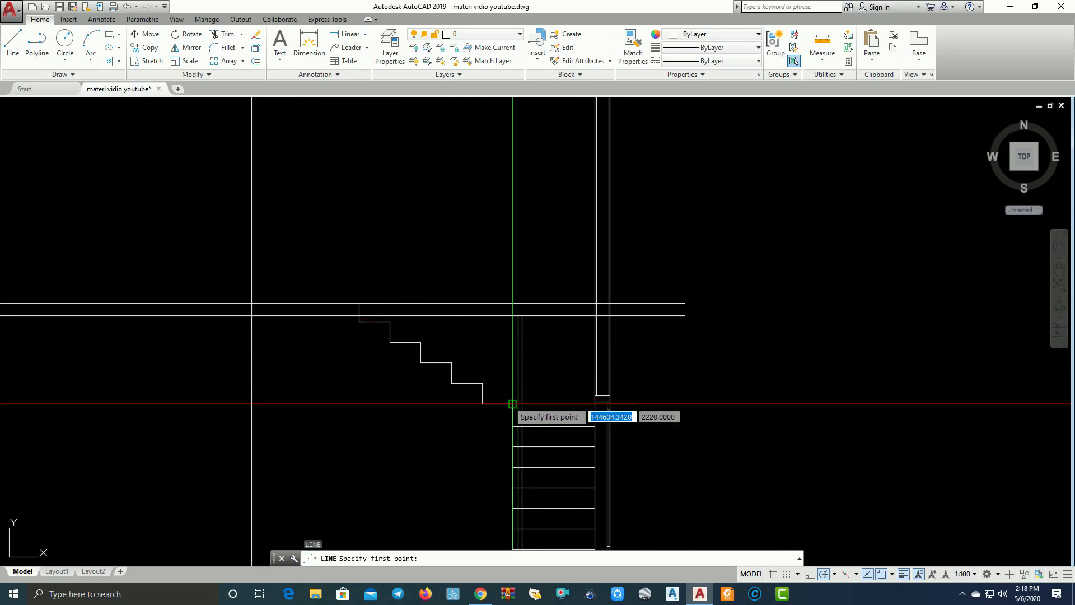
{"action": "left_click", "coordinate": [512, 403]}
{"action": "type", "text": "1000"}
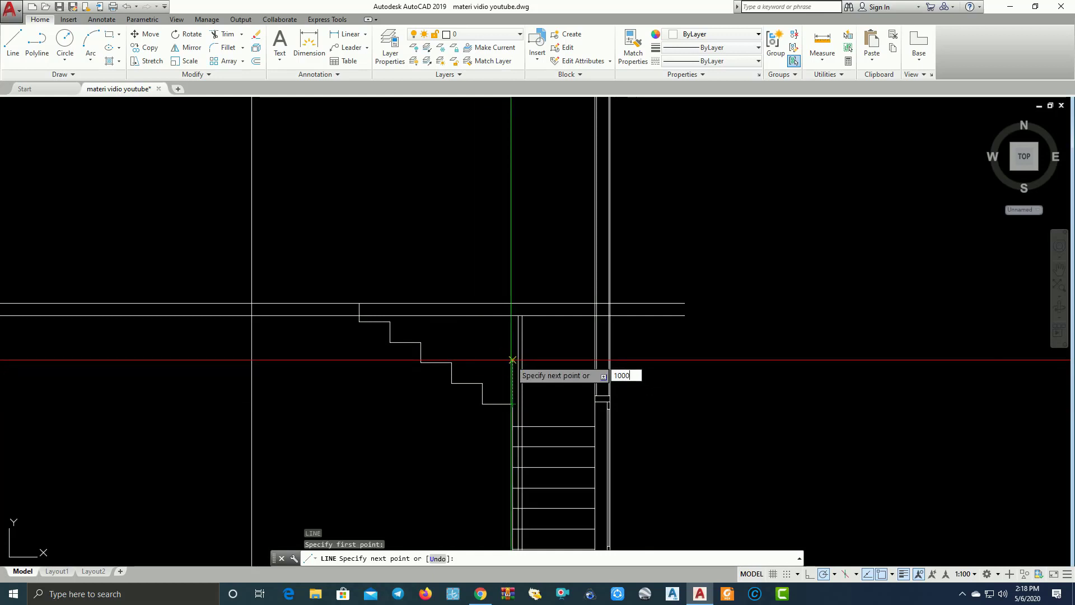
{"action": "key", "text": "Return"}
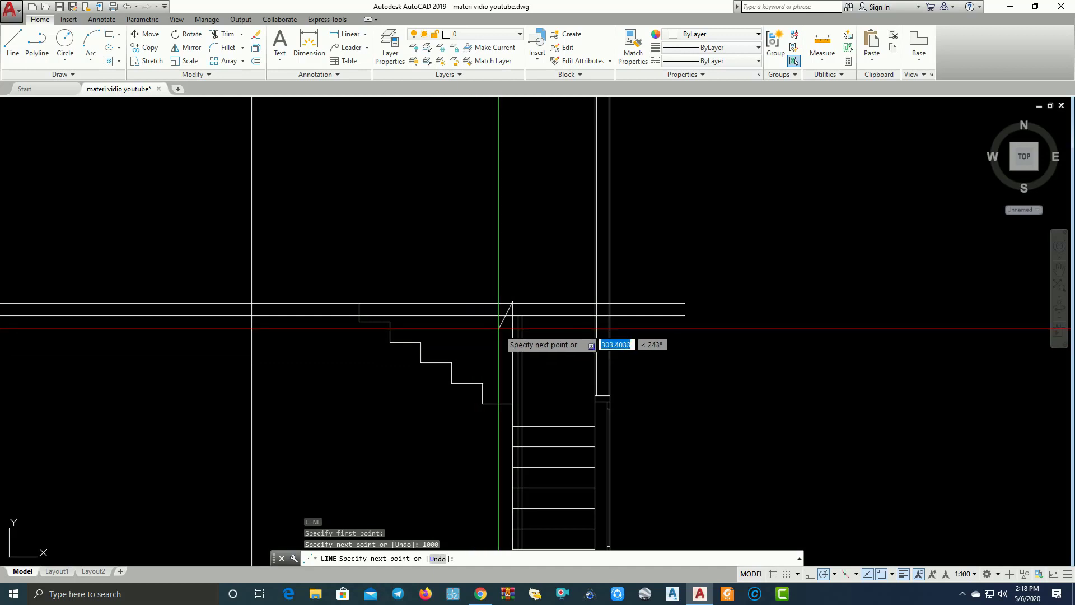
{"action": "scroll", "coordinate": [502, 327], "scroll_direction": "up", "scroll_amount": 2}
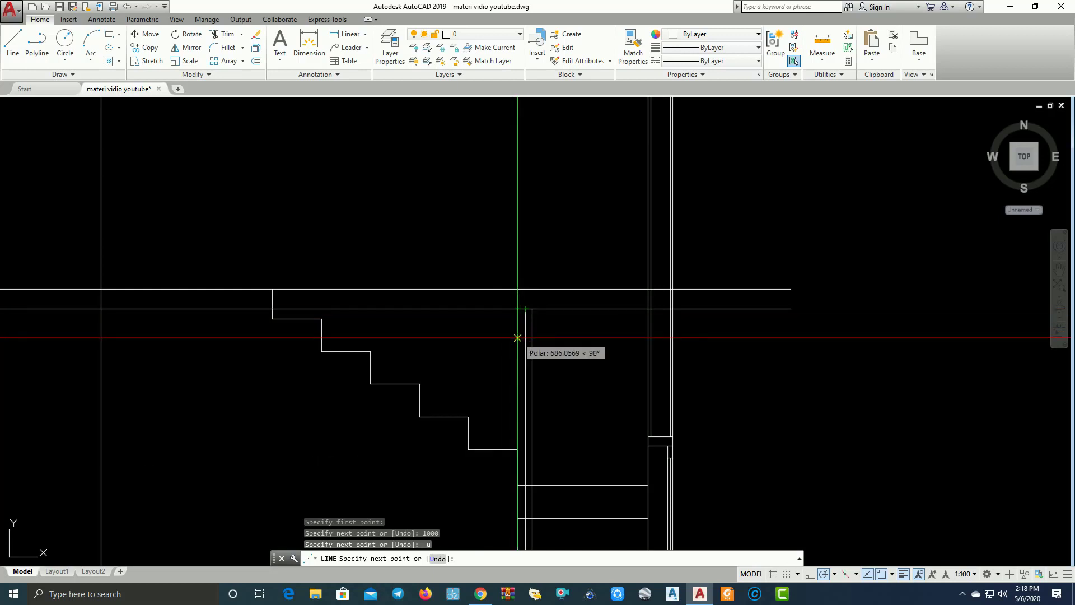
{"action": "scroll", "coordinate": [518, 337], "scroll_direction": "up", "scroll_amount": 2}
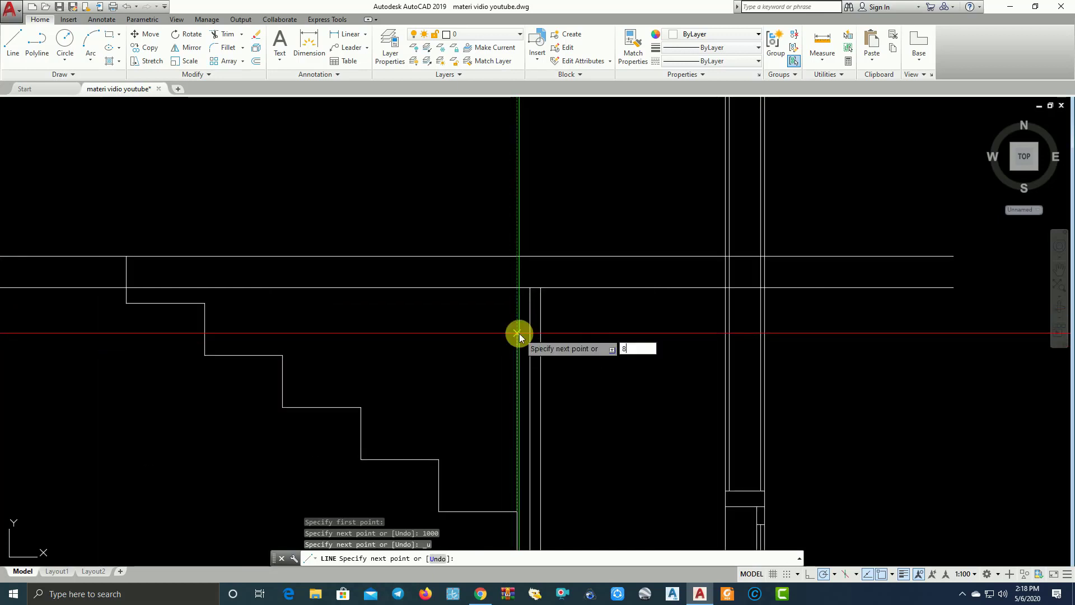
{"action": "type", "text": "80"}
{"action": "key", "text": "Return"}
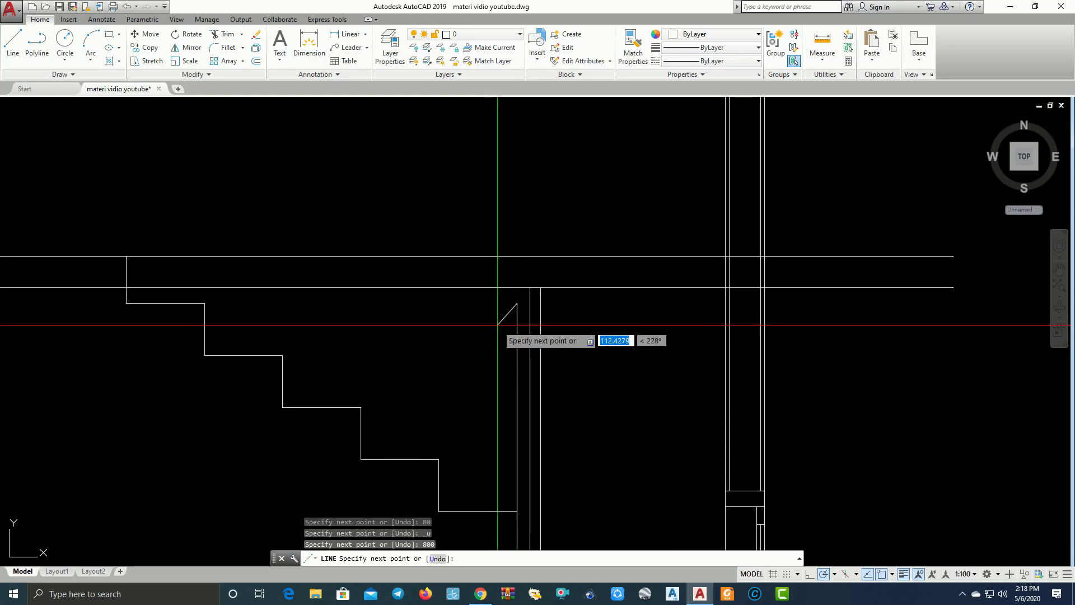
{"action": "key", "text": "Return"}
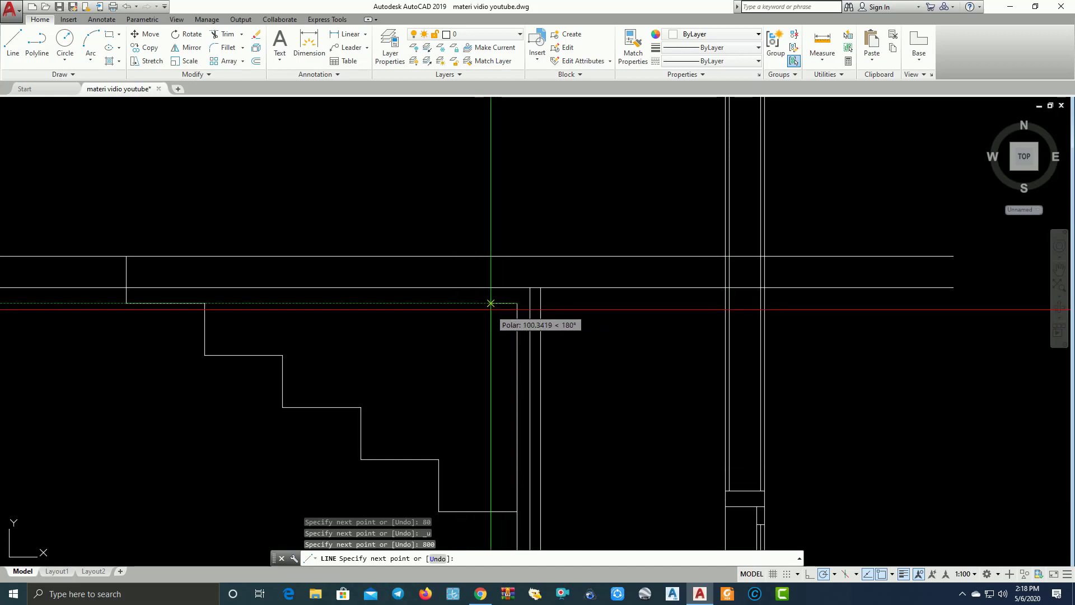
{"action": "type", "text": "u"}
{"action": "key", "text": "Return"}
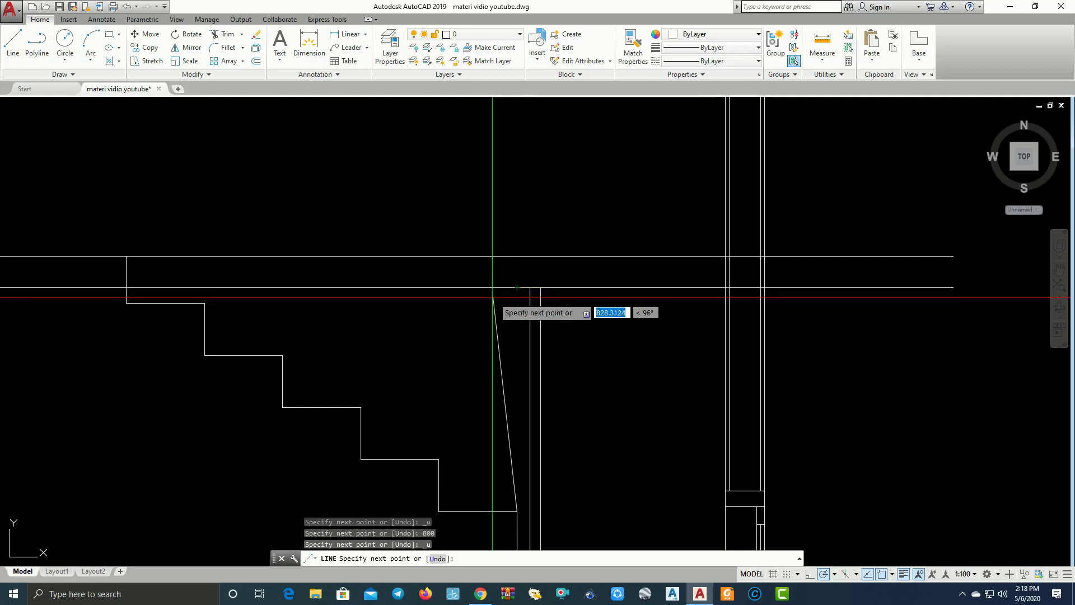
{"action": "key", "text": "Return"}
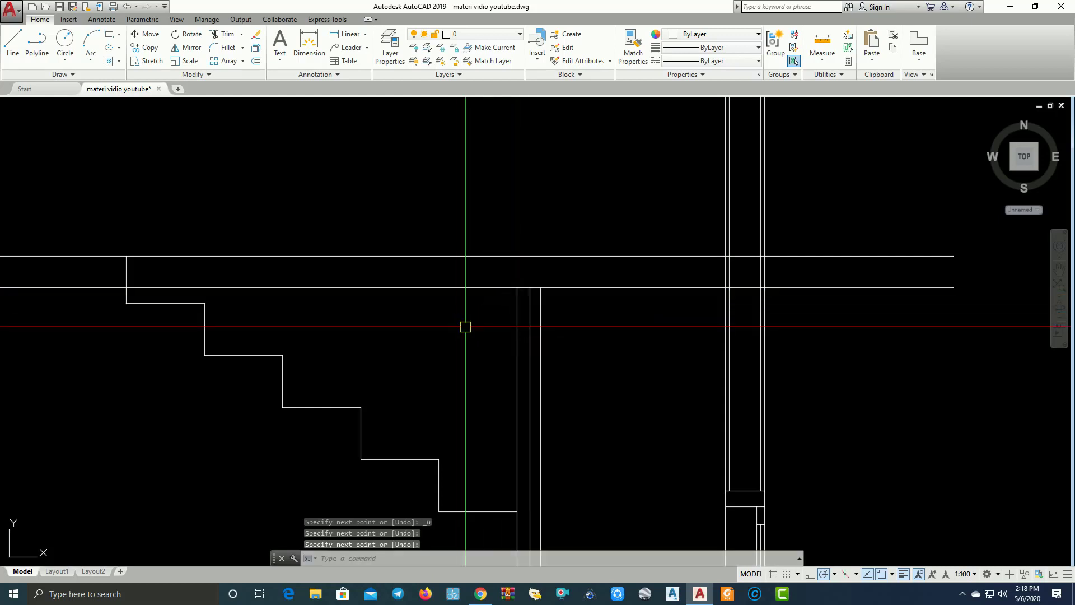
Select the new vertical line by the stair and pan toward the right of the section.
{"action": "scroll", "coordinate": [521, 329], "scroll_direction": "down", "scroll_amount": 3}
{"action": "scroll", "coordinate": [521, 328], "scroll_direction": "down", "scroll_amount": 1}
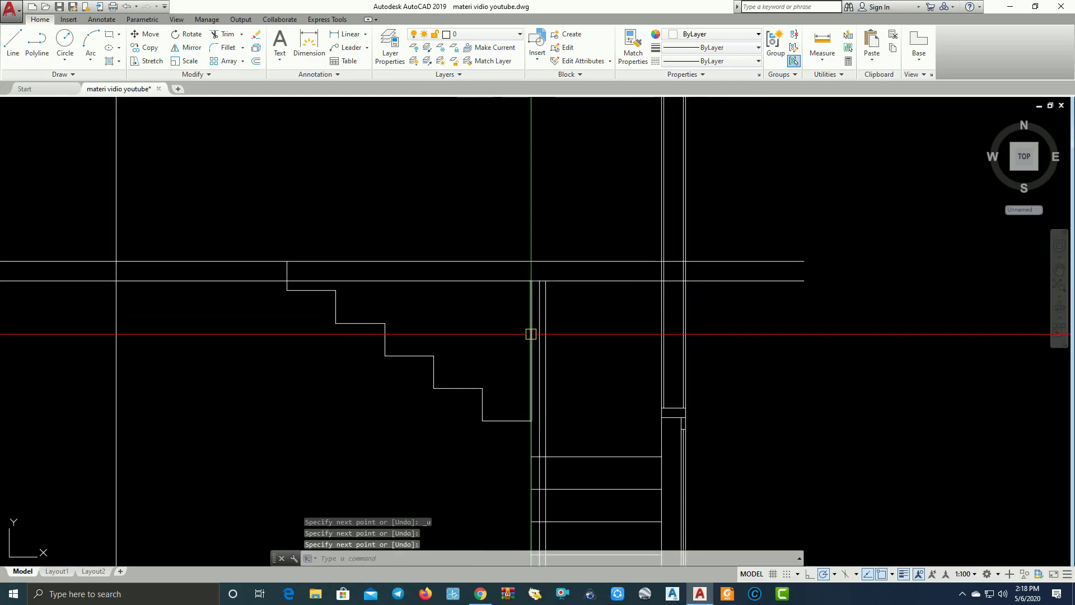
{"action": "left_click", "coordinate": [531, 334]}
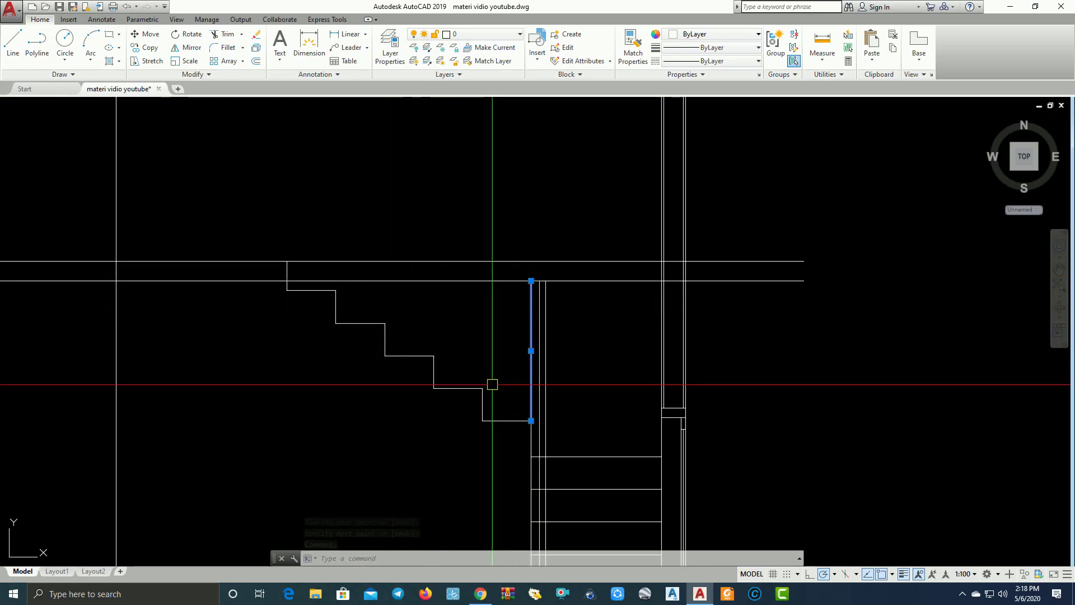
{"action": "scroll", "coordinate": [492, 385], "scroll_direction": "down", "scroll_amount": 2}
{"action": "middle_click_drag", "start_coordinate": [509, 391], "coordinate": [432, 329]}
{"action": "scroll", "coordinate": [559, 361], "scroll_direction": "down", "scroll_amount": 2}
{"action": "mouse_move", "coordinate": [559, 361]}
{"action": "middle_mouse_down"}
{"action": "mouse_move", "coordinate": [655, 338]}
{"action": "mouse_move", "coordinate": [620, 312]}
{"action": "middle_mouse_up"}
Clear the line selection and zoom out to frame the upper floor.
{"action": "key", "text": "Escape"}
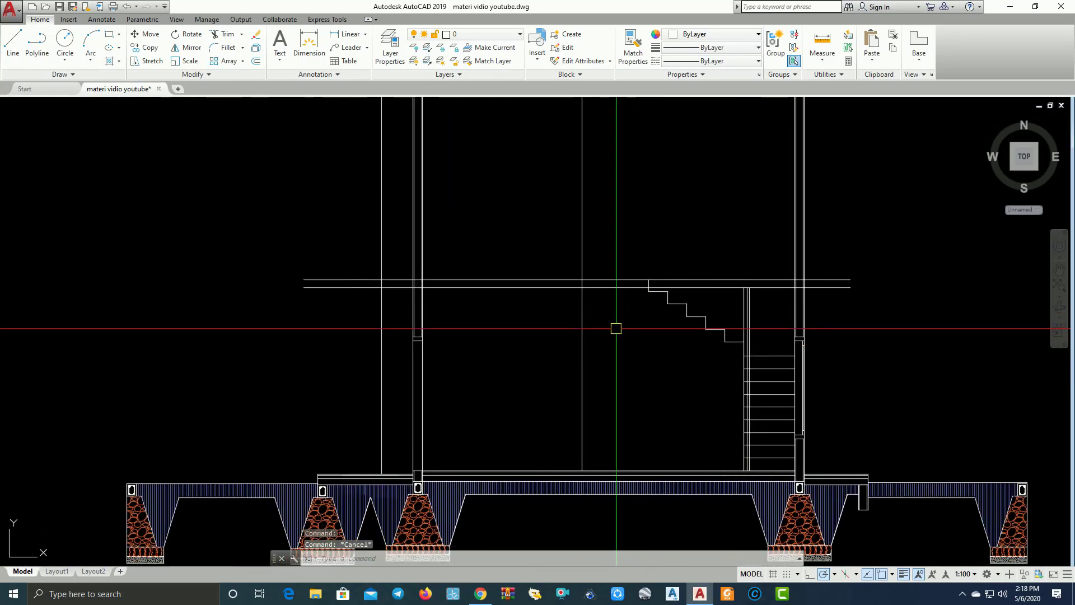
{"action": "middle_click_drag", "start_coordinate": [806, 311], "coordinate": [745, 336]}
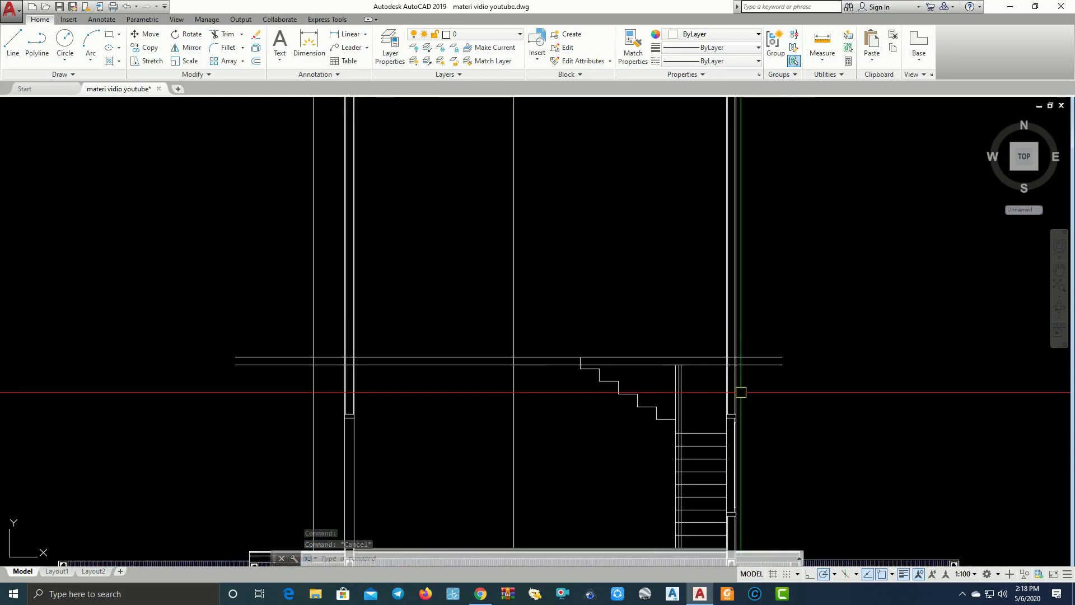
{"action": "scroll", "coordinate": [661, 373], "scroll_direction": "down", "scroll_amount": 4}
{"action": "scroll", "coordinate": [616, 367], "scroll_direction": "up", "scroll_amount": 2}
{"action": "scroll", "coordinate": [704, 379], "scroll_direction": "up", "scroll_amount": 5}
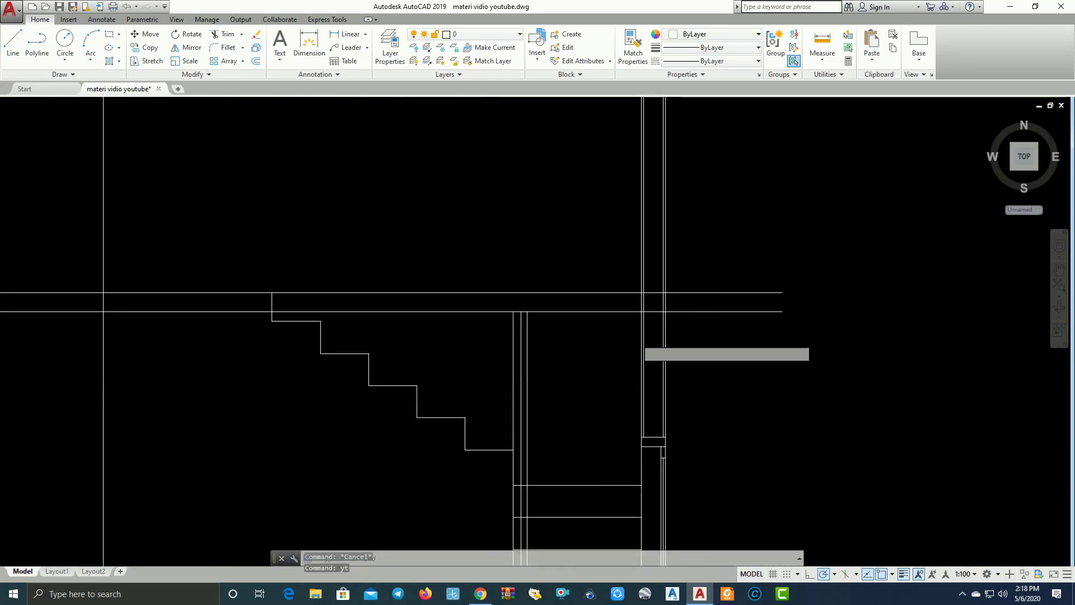
{"action": "scroll", "coordinate": [638, 339], "scroll_direction": "up", "scroll_amount": 2}
Start TRIM with a window around the cutting edges, then cancel it.
{"action": "key", "text": "Escape"}
{"action": "type", "text": "tr"}
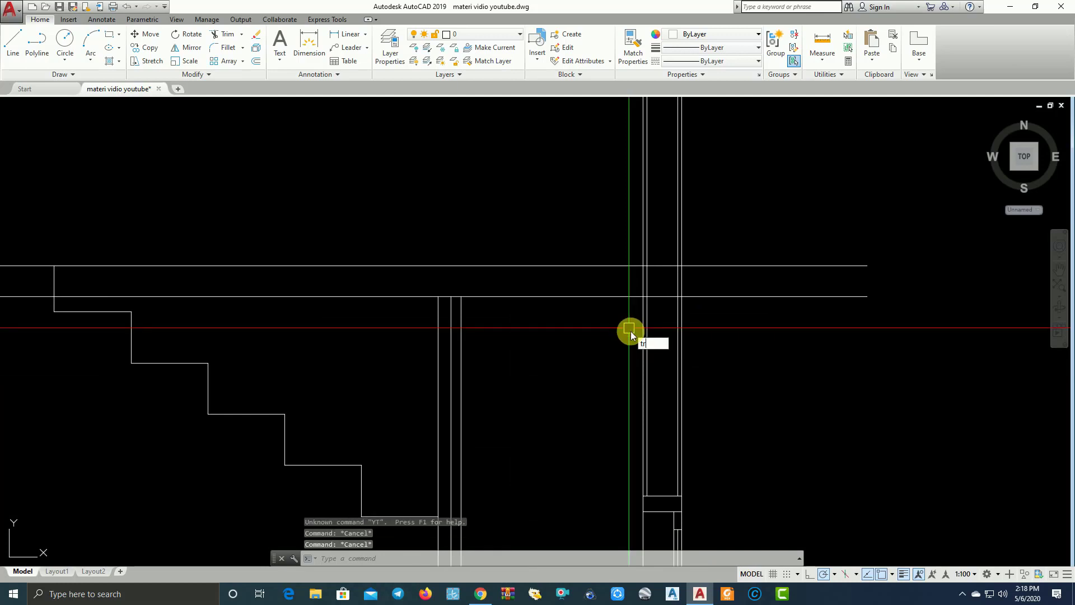
{"action": "key", "text": "Return"}
{"action": "left_click", "coordinate": [763, 336]}
{"action": "left_click", "coordinate": [732, 259]}
{"action": "scroll", "coordinate": [728, 260], "scroll_direction": "down", "scroll_amount": 3}
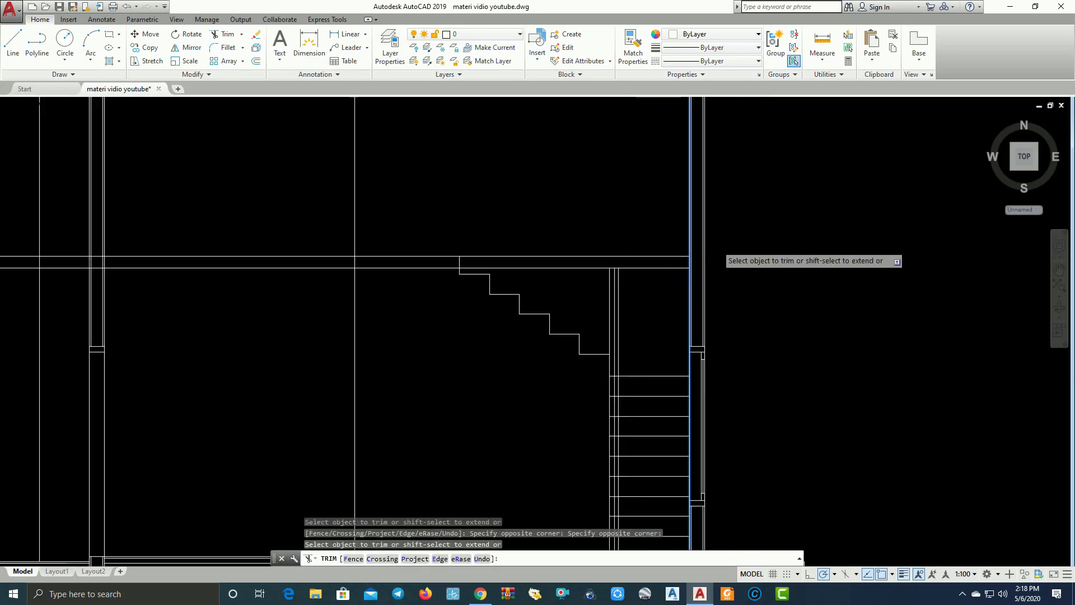
{"action": "scroll", "coordinate": [749, 284], "scroll_direction": "down", "scroll_amount": 1}
{"action": "key", "text": "Escape"}
Grab the end grip of the horizontal line at the stair top, then cancel the stretch.
{"action": "scroll", "coordinate": [833, 315], "scroll_direction": "up", "scroll_amount": 2}
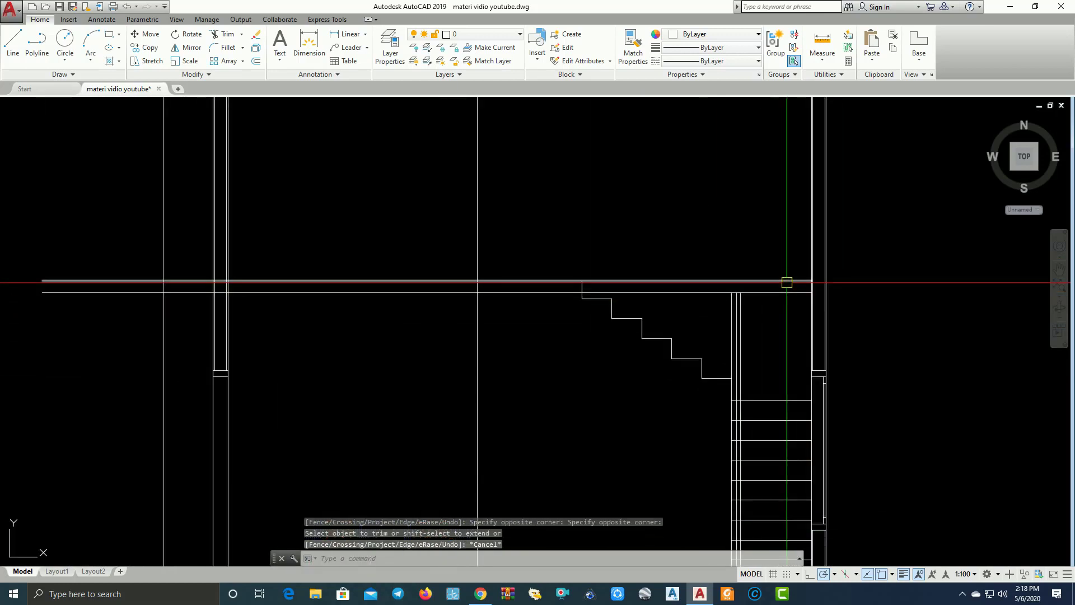
{"action": "left_click", "coordinate": [809, 284]}
{"action": "scroll", "coordinate": [809, 278], "scroll_direction": "up", "scroll_amount": 2}
{"action": "left_click", "coordinate": [810, 278]}
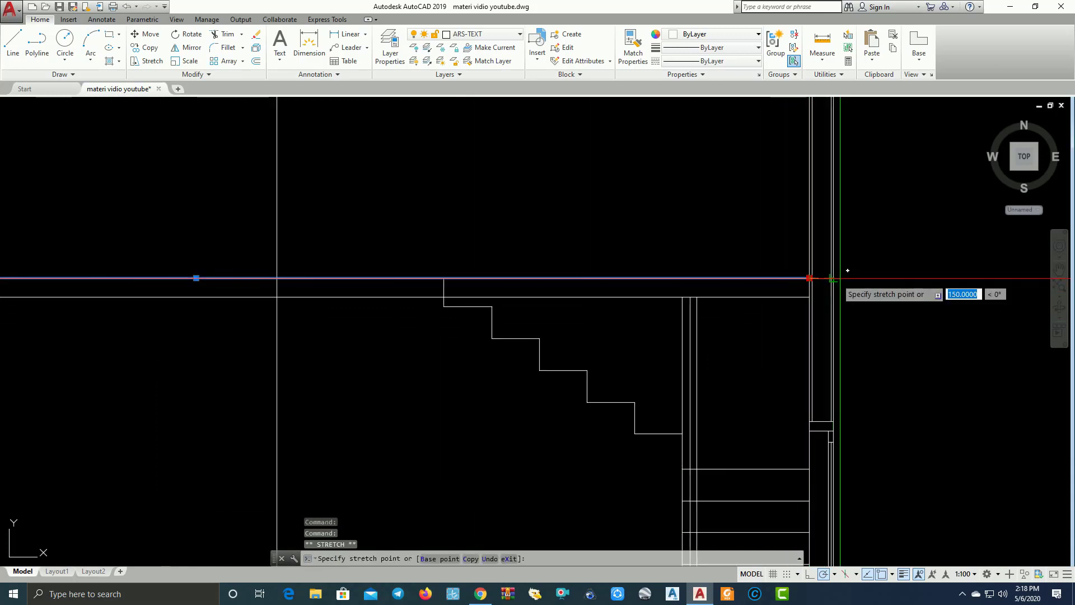
{"action": "scroll", "coordinate": [833, 277], "scroll_direction": "down", "scroll_amount": 5}
{"action": "mouse_move", "coordinate": [504, 313]}
{"action": "middle_mouse_down"}
{"action": "mouse_move", "coordinate": [603, 306]}
{"action": "mouse_move", "coordinate": [468, 299]}
{"action": "middle_mouse_up"}
{"action": "scroll", "coordinate": [604, 306], "scroll_direction": "up", "scroll_amount": 5}
{"action": "key", "text": "Escape"}
Pan and zoom to bring the area beside the upper floor into view.
{"action": "scroll", "coordinate": [341, 269], "scroll_direction": "down", "scroll_amount": 1}
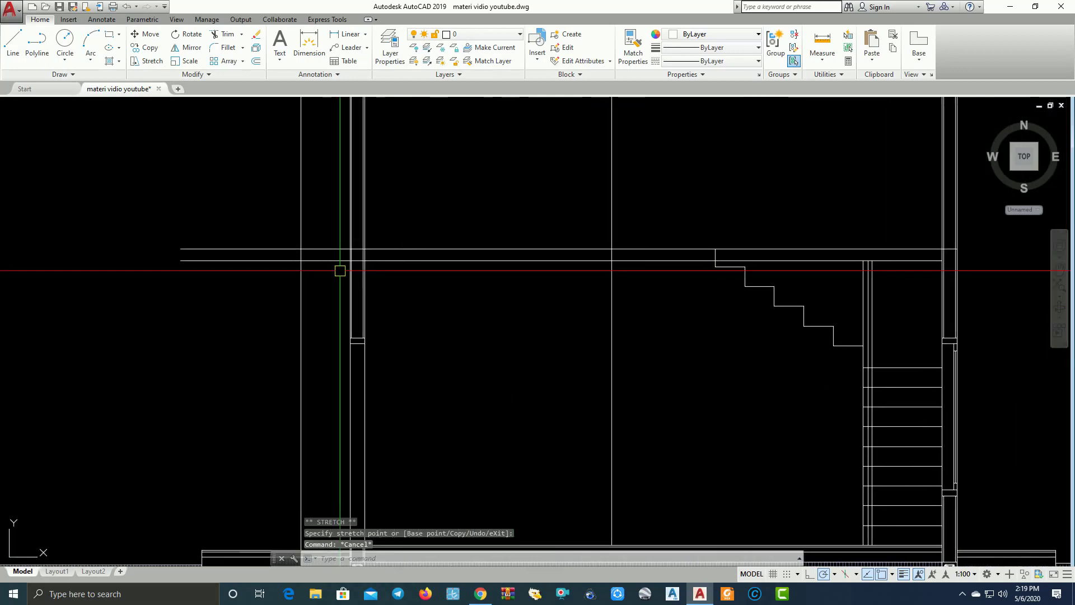
{"action": "scroll", "coordinate": [340, 269], "scroll_direction": "down", "scroll_amount": 4}
{"action": "scroll", "coordinate": [432, 285], "scroll_direction": "up", "scroll_amount": 1}
{"action": "scroll", "coordinate": [428, 274], "scroll_direction": "up", "scroll_amount": 4}
{"action": "middle_click_drag", "start_coordinate": [428, 275], "coordinate": [393, 277]}
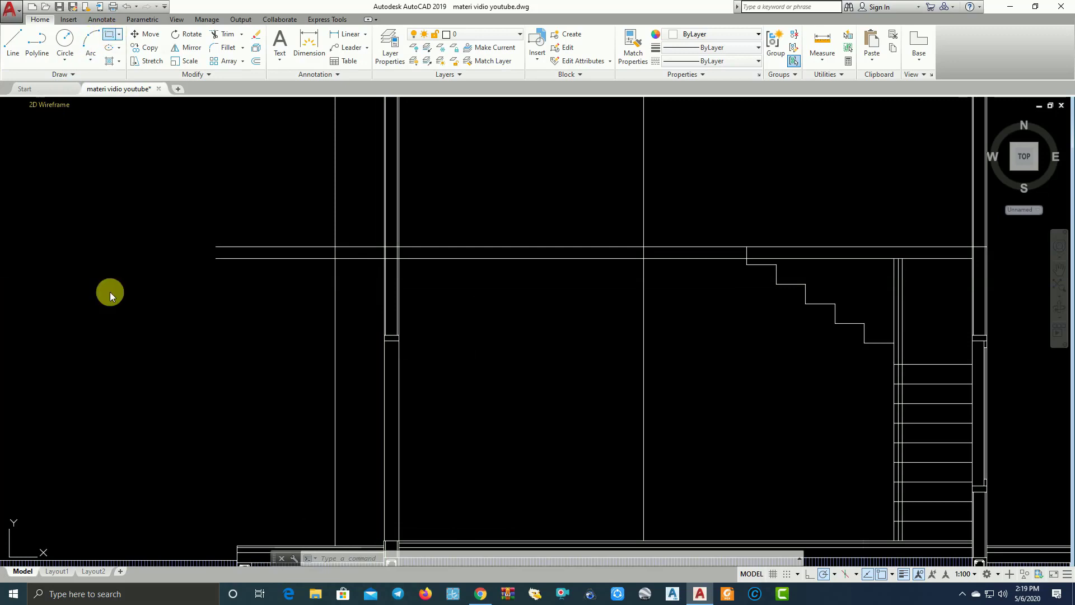
{"action": "scroll", "coordinate": [162, 314], "scroll_direction": "down", "scroll_amount": 4}
{"action": "scroll", "coordinate": [325, 252], "scroll_direction": "up", "scroll_amount": 4}
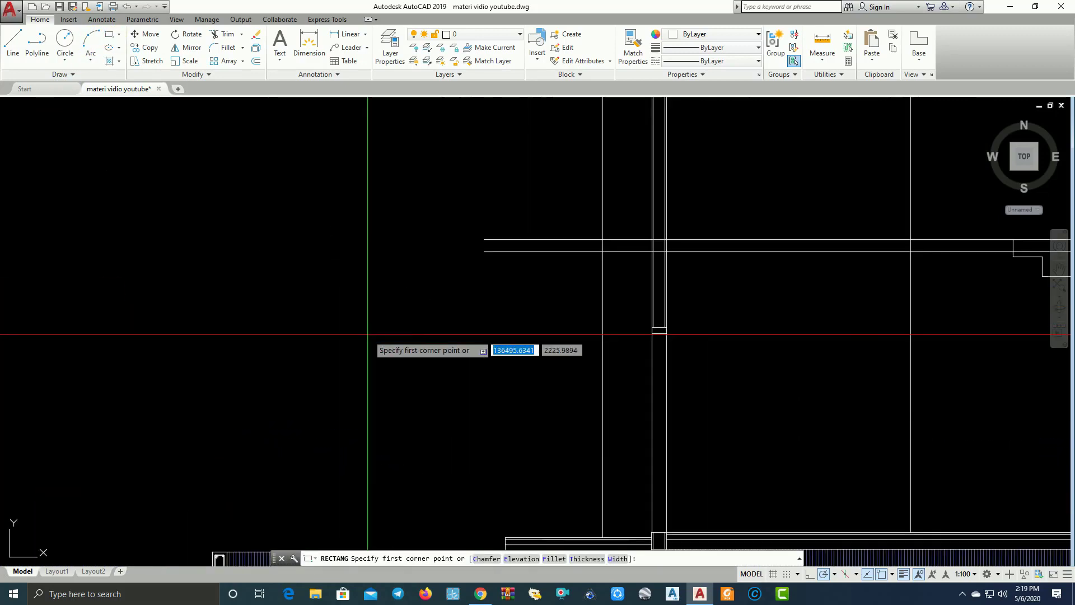
Attempt a 15 by 30 rectangle beside the upper floor, then cancel it.
{"action": "left_click", "coordinate": [299, 354]}
{"action": "type", "text": "5"}
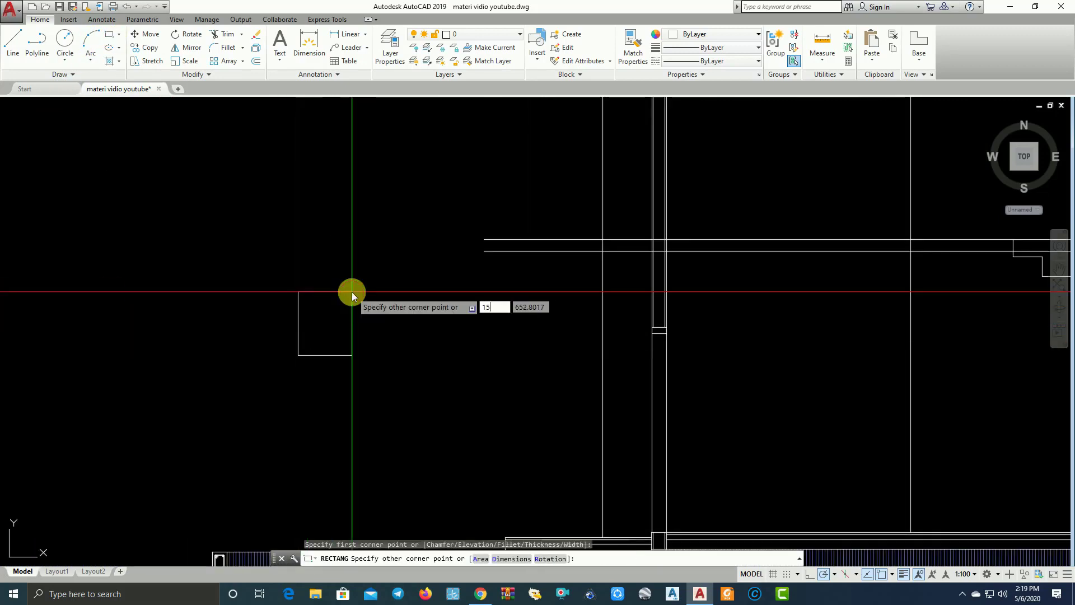
{"action": "key", "text": "Tab"}
{"action": "type", "text": "30"}
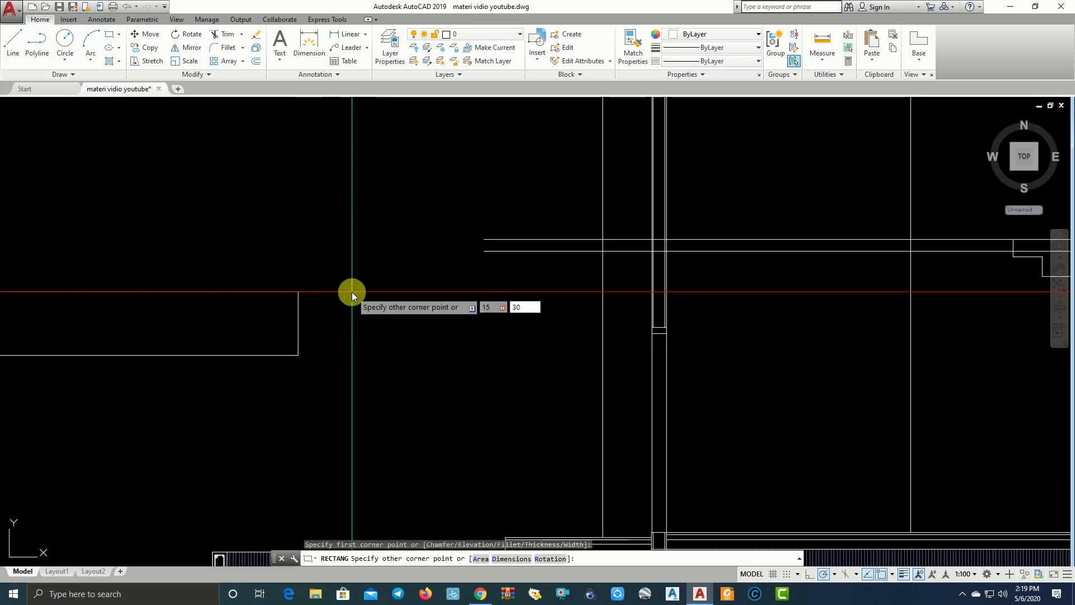
{"action": "key", "text": "Escape"}
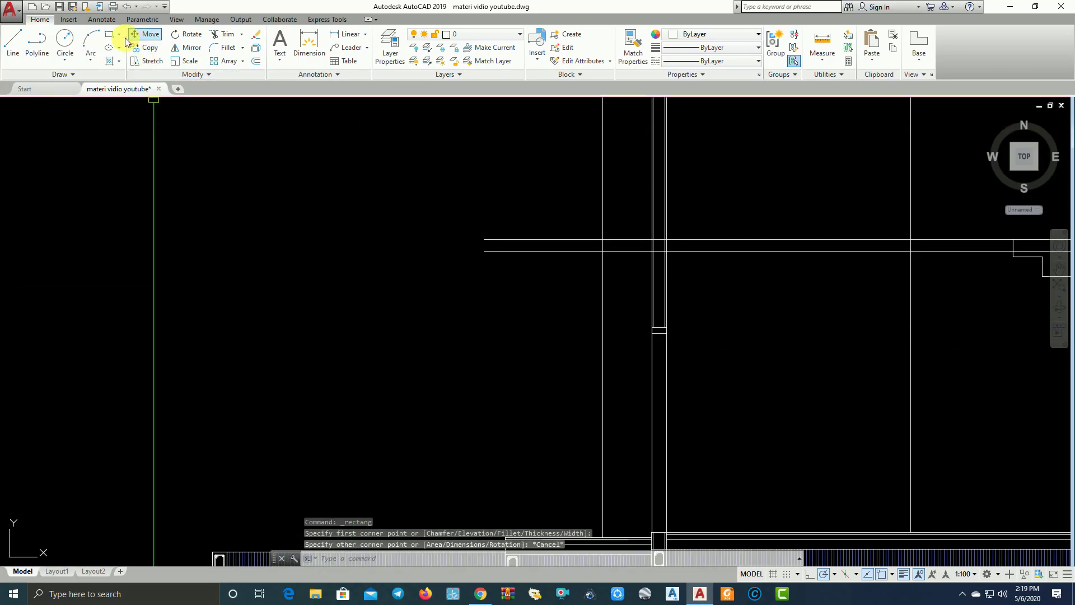
Draw the 150 by 300 rectangle from a new corner beside the upper floor.
{"action": "left_click", "coordinate": [114, 39]}
{"action": "left_click", "coordinate": [301, 407]}
{"action": "type", "text": "2"}
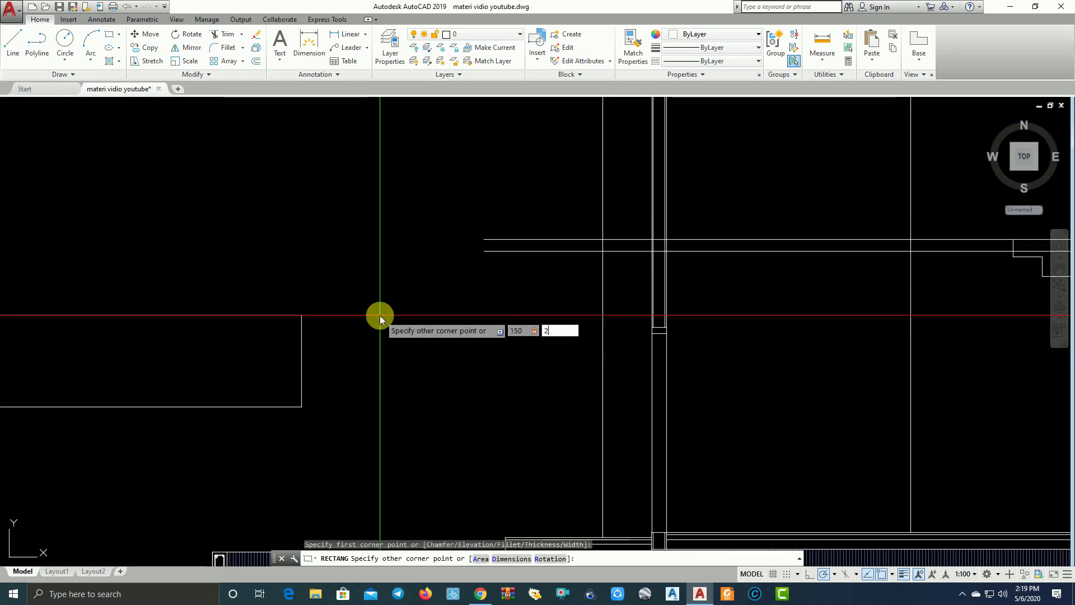
{"action": "key", "text": "BackSpace"}
{"action": "type", "text": "300"}
{"action": "key", "text": "Return"}
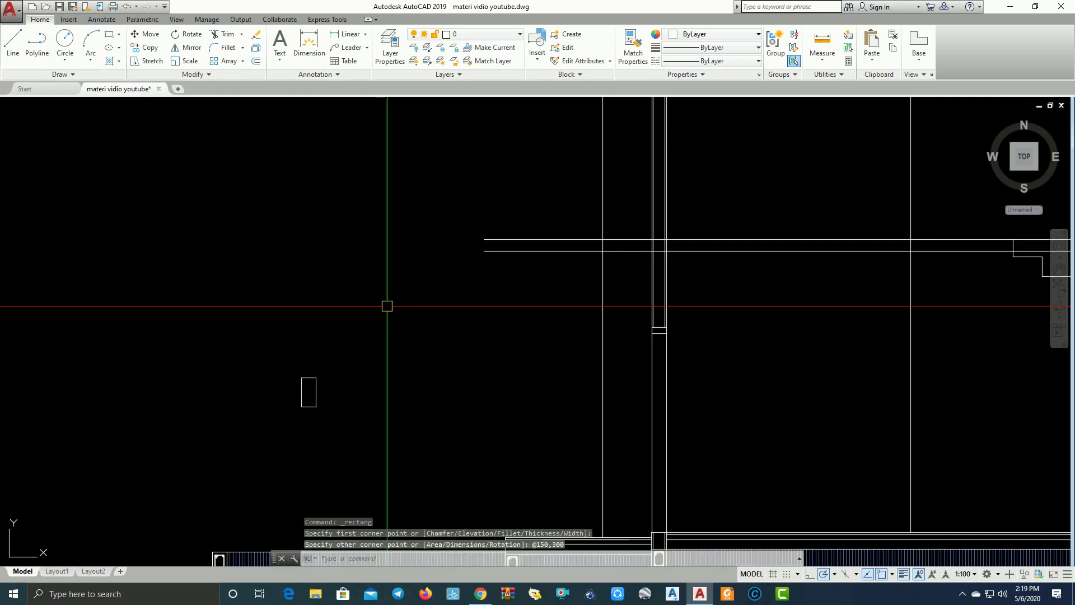
{"action": "key", "text": "Return"}
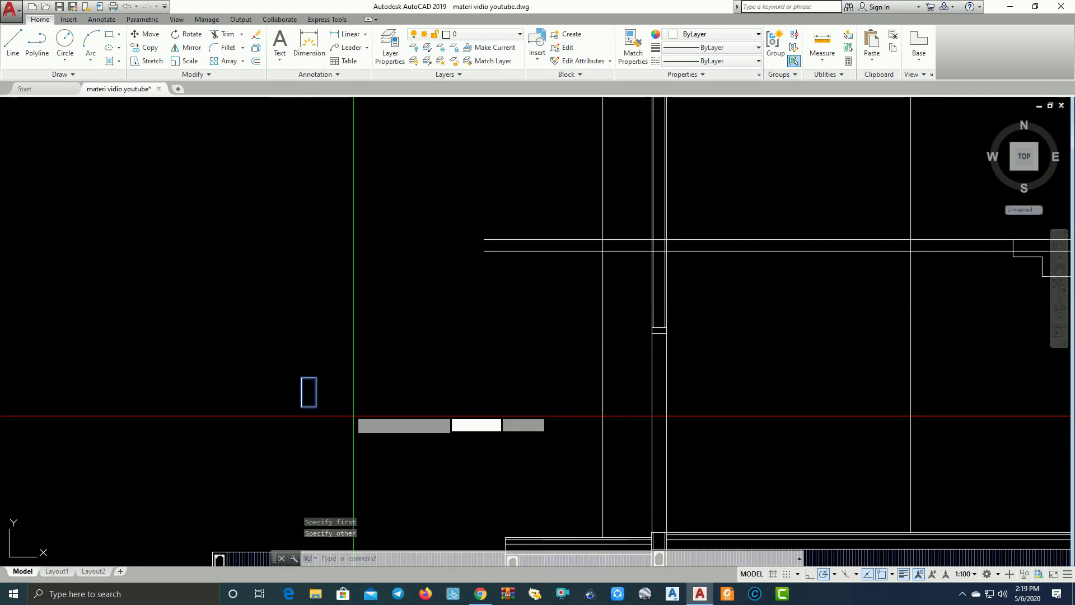
Move the rectangle by its corner onto the column at slab level.
{"action": "type", "text": "m"}
{"action": "key", "text": "Return"}
{"action": "left_click", "coordinate": [316, 378]}
{"action": "middle_click_drag", "start_coordinate": [667, 516], "coordinate": [595, 373]}
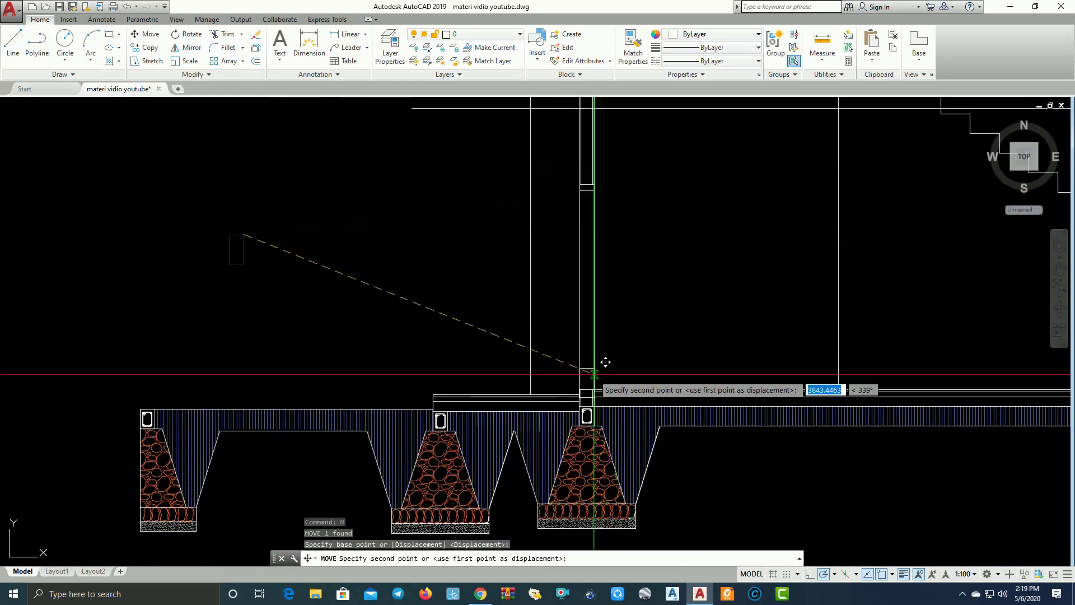
{"action": "scroll", "coordinate": [606, 362], "scroll_direction": "up", "scroll_amount": 2}
{"action": "scroll", "coordinate": [619, 401], "scroll_direction": "down", "scroll_amount": 3}
{"action": "mouse_move", "coordinate": [565, 179]}
{"action": "middle_mouse_down"}
{"action": "mouse_move", "coordinate": [564, 330]}
{"action": "mouse_move", "coordinate": [590, 360]}
{"action": "middle_mouse_up"}
{"action": "scroll", "coordinate": [594, 355], "scroll_direction": "up", "scroll_amount": 2}
{"action": "scroll", "coordinate": [576, 258], "scroll_direction": "up", "scroll_amount": 2}
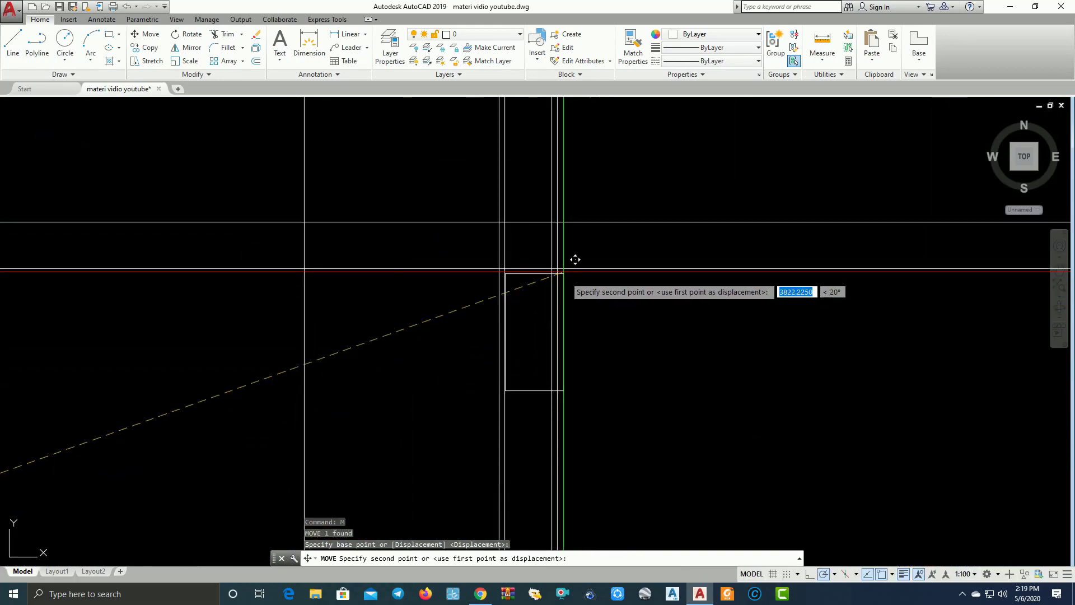
{"action": "left_click", "coordinate": [560, 224]}
Trim the lines inside the rectangle with a window, then select the placed rectangle.
{"action": "key", "text": "Escape"}
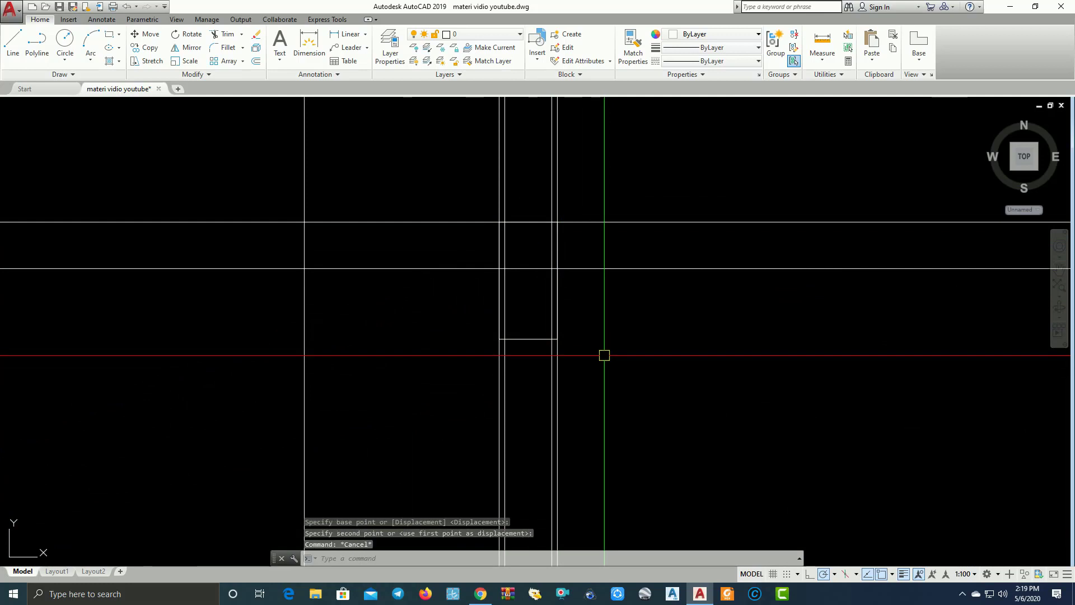
{"action": "type", "text": "tr"}
{"action": "key", "text": "Return"}
{"action": "scroll", "coordinate": [552, 329], "scroll_direction": "up", "scroll_amount": 2}
{"action": "left_click", "coordinate": [551, 306]}
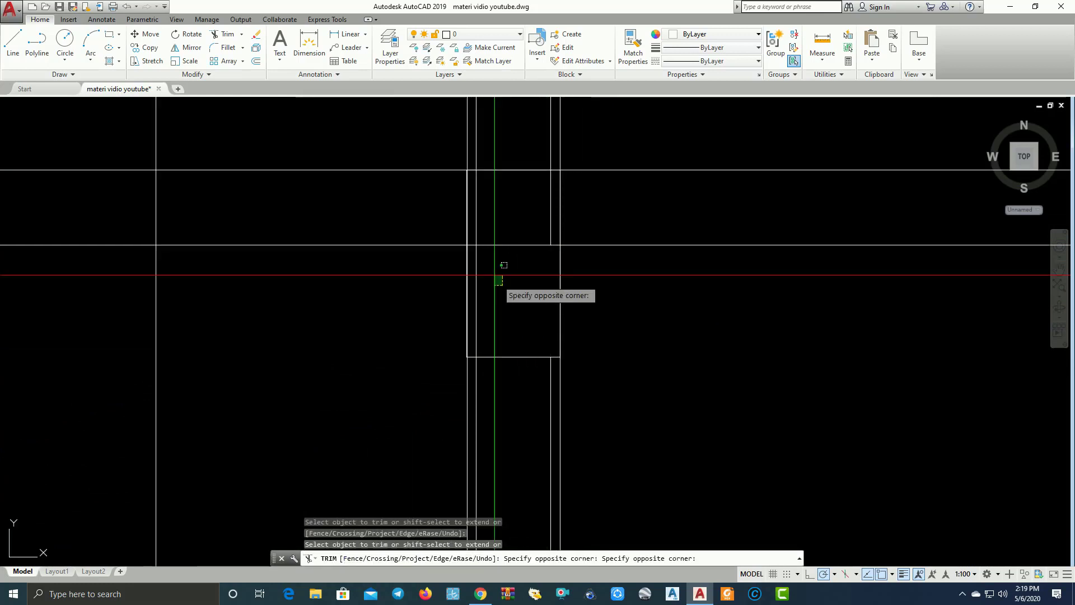
{"action": "left_click", "coordinate": [473, 241]}
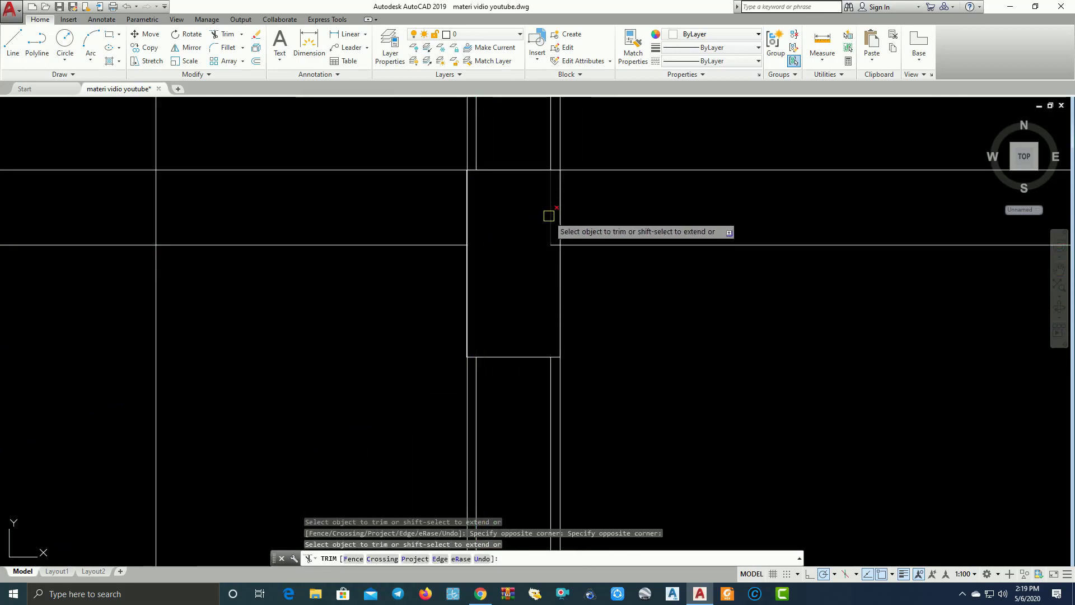
{"action": "key", "text": "Escape"}
{"action": "scroll", "coordinate": [557, 255], "scroll_direction": "down", "scroll_amount": 4}
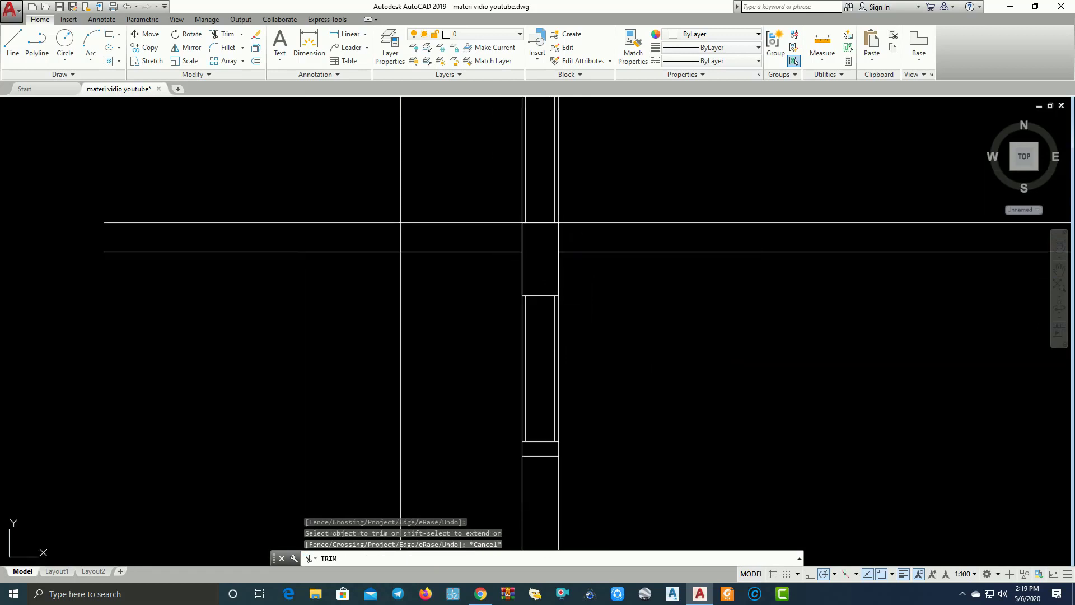
{"action": "scroll", "coordinate": [575, 239], "scroll_direction": "up", "scroll_amount": 2}
{"action": "left_click", "coordinate": [536, 247]}
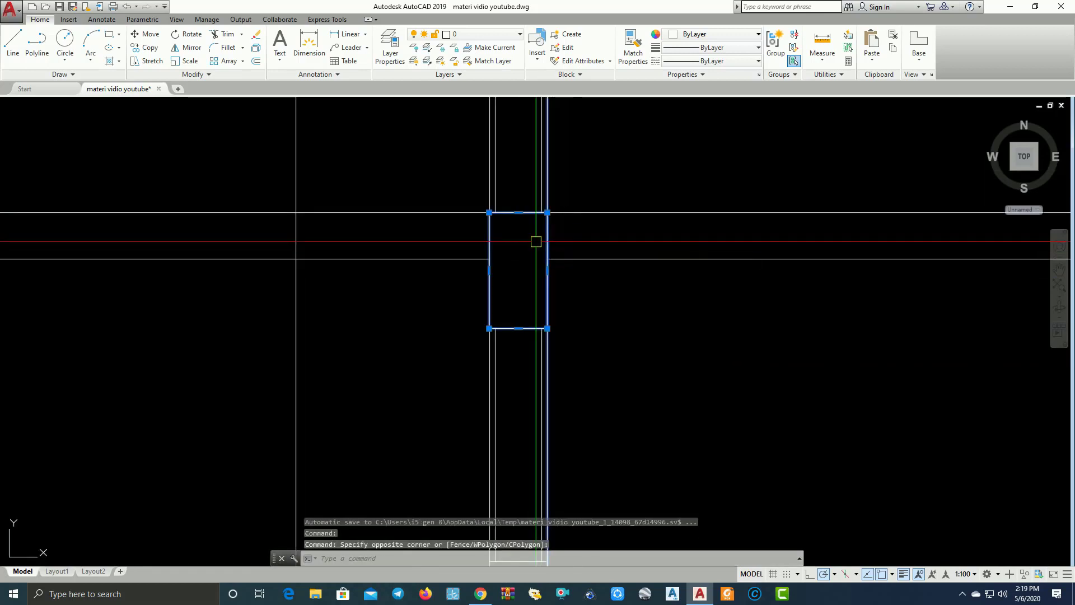
{"action": "type", "text": "v"}
Copy the column piece from its base point onto the right-hand column beside the stair.
{"action": "key", "text": "Escape"}
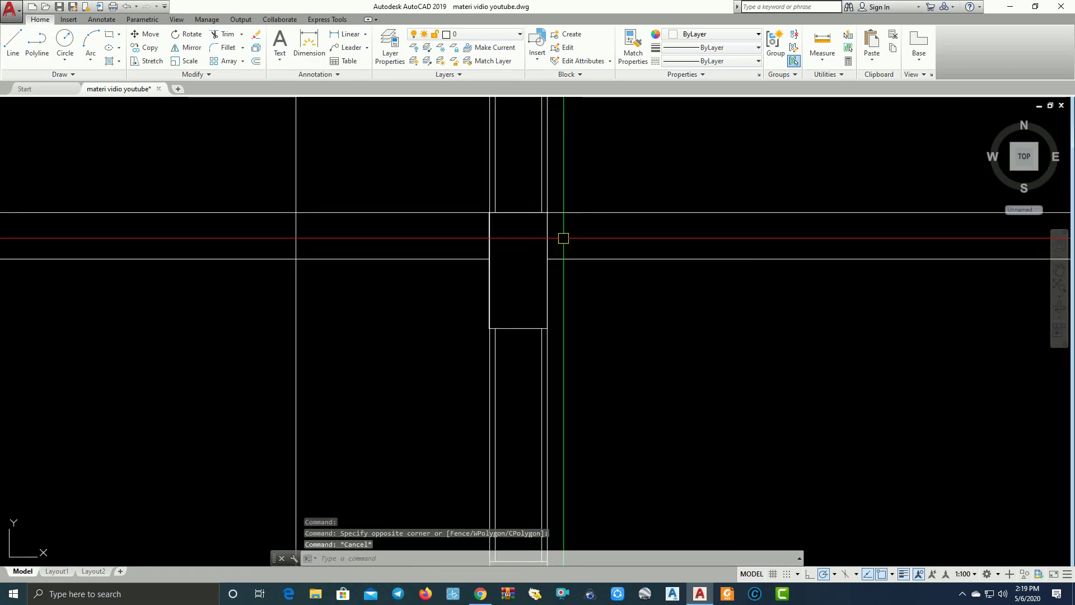
{"action": "left_click", "coordinate": [510, 238]}
{"action": "type", "text": "o"}
{"action": "key", "text": "Return"}
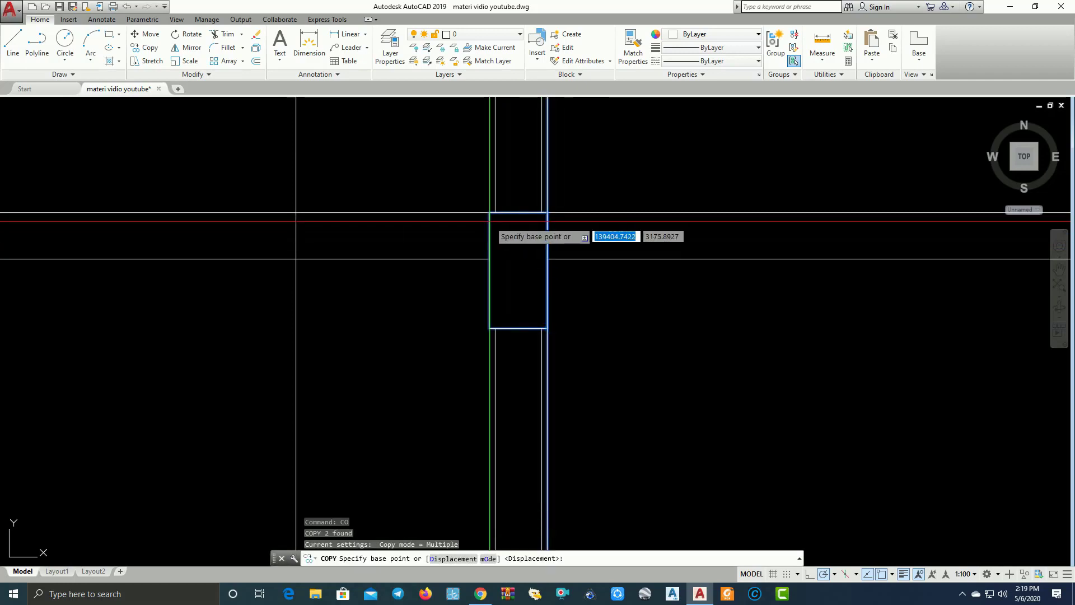
{"action": "left_click", "coordinate": [492, 230]}
{"action": "scroll", "coordinate": [498, 269], "scroll_direction": "down", "scroll_amount": 2}
{"action": "scroll", "coordinate": [507, 327], "scroll_direction": "down", "scroll_amount": 2}
{"action": "scroll", "coordinate": [592, 318], "scroll_direction": "up", "scroll_amount": 2}
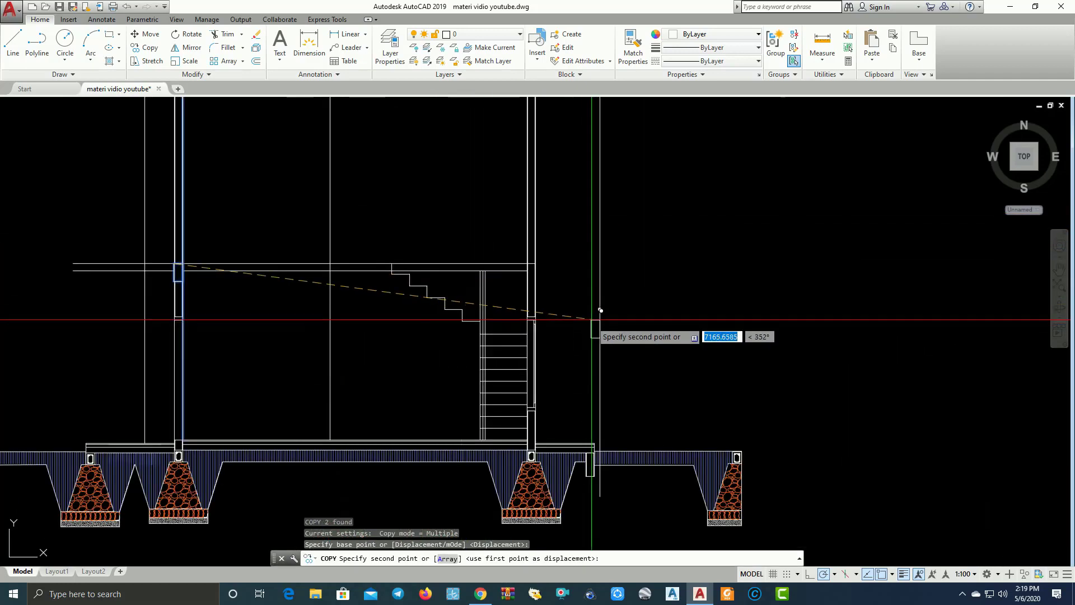
{"action": "scroll", "coordinate": [520, 296], "scroll_direction": "up", "scroll_amount": 2}
{"action": "scroll", "coordinate": [525, 223], "scroll_direction": "up", "scroll_amount": 2}
{"action": "middle_click_drag", "start_coordinate": [525, 223], "coordinate": [506, 360]}
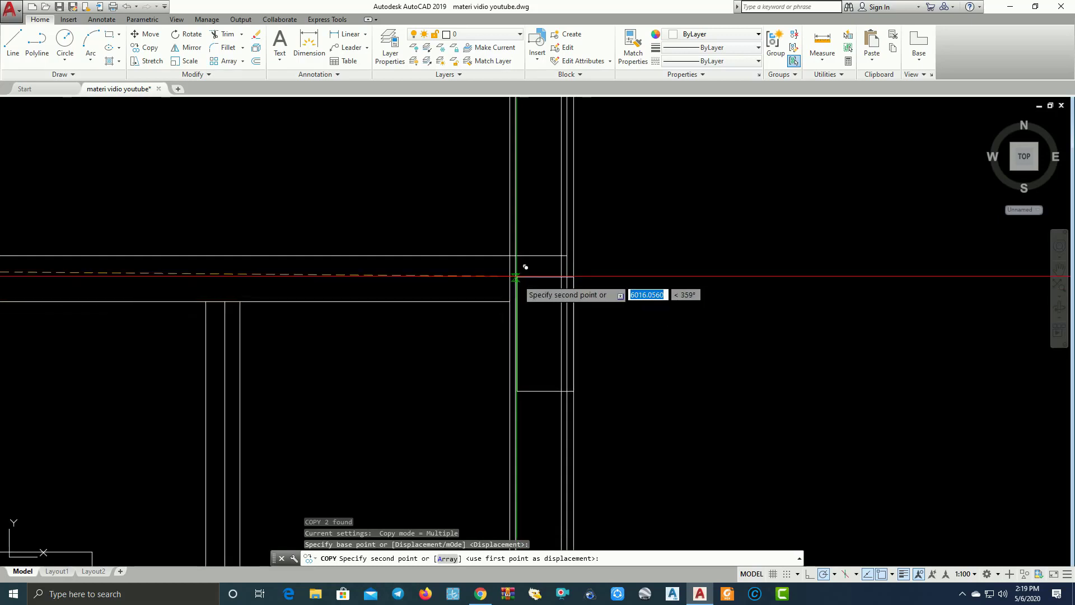
{"action": "key", "text": "Escape"}
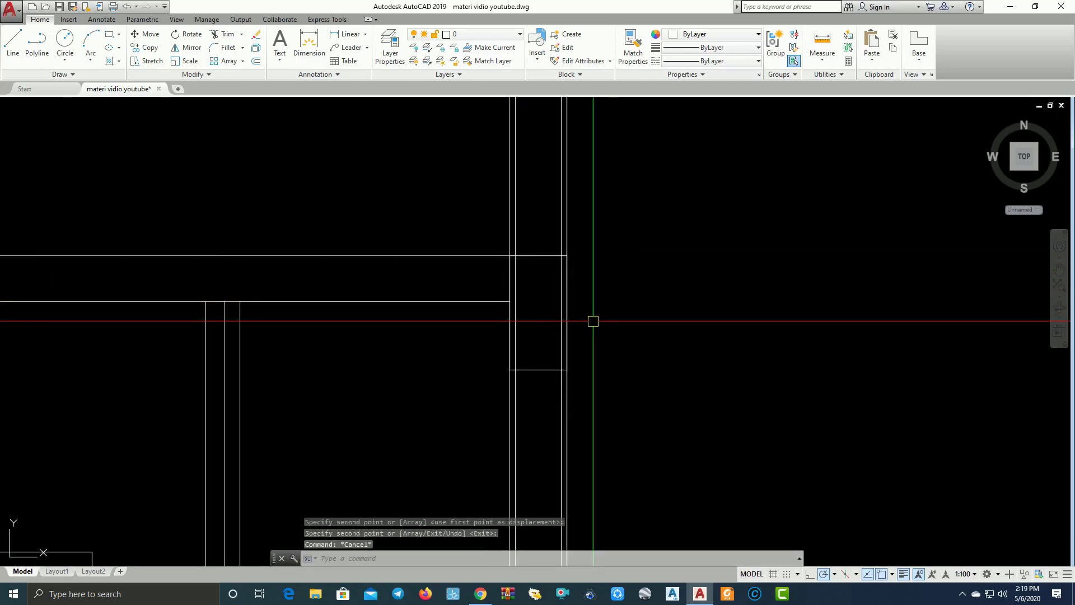
{"action": "type", "text": "tr"}
Start TRIM with all lines as cutting edges, pan to the stair, then cancel it.
{"action": "key", "text": "Return"}
{"action": "key", "text": "Return"}
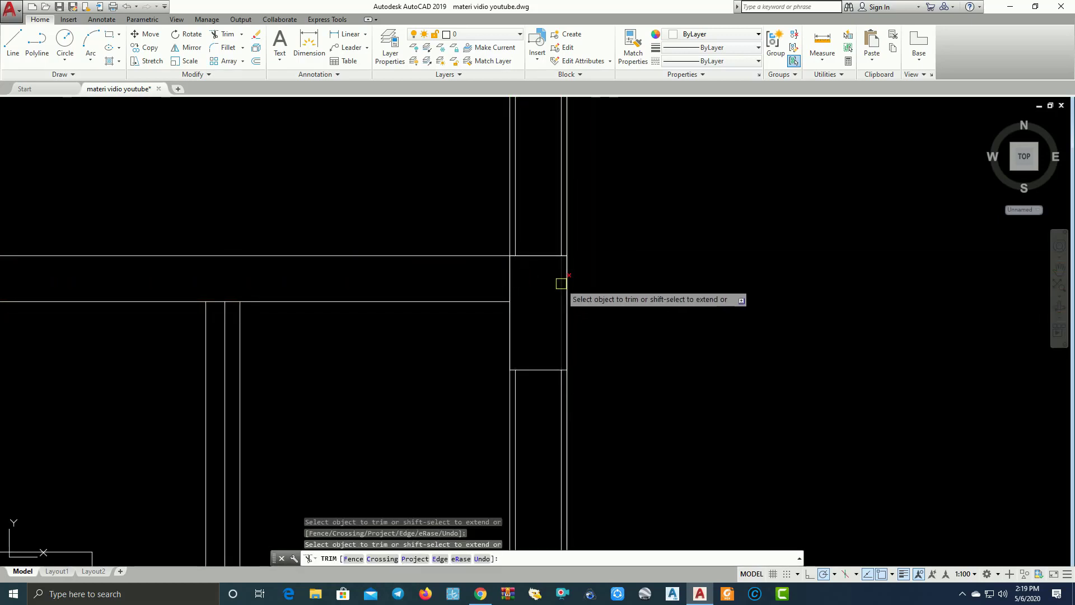
{"action": "scroll", "coordinate": [561, 289], "scroll_direction": "down", "scroll_amount": 5}
{"action": "middle_click_drag", "start_coordinate": [679, 344], "coordinate": [856, 322]}
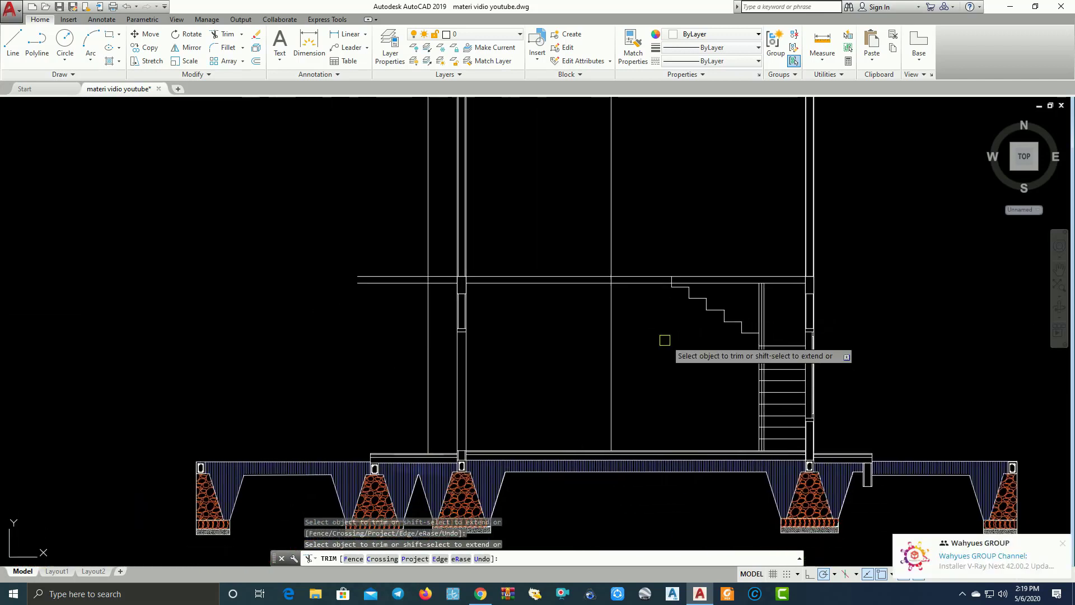
{"action": "key", "text": "Escape"}
Pan and zoom to bring the upper slab, stair and footings into view.
{"action": "scroll", "coordinate": [544, 326], "scroll_direction": "down", "scroll_amount": 2}
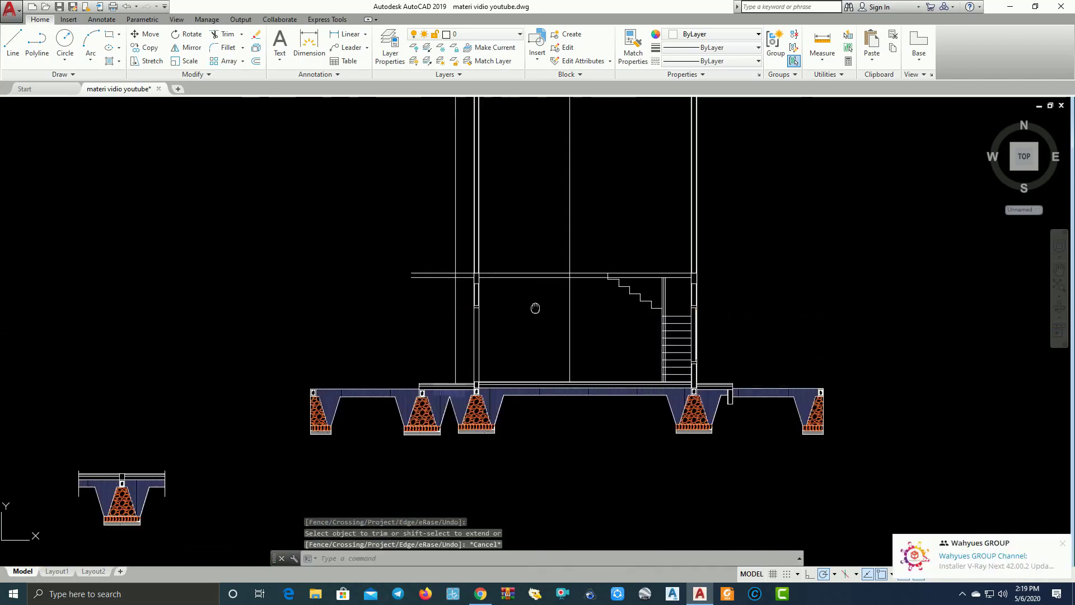
{"action": "middle_click_drag", "start_coordinate": [456, 320], "coordinate": [392, 319]}
{"action": "scroll", "coordinate": [457, 343], "scroll_direction": "up", "scroll_amount": 1}
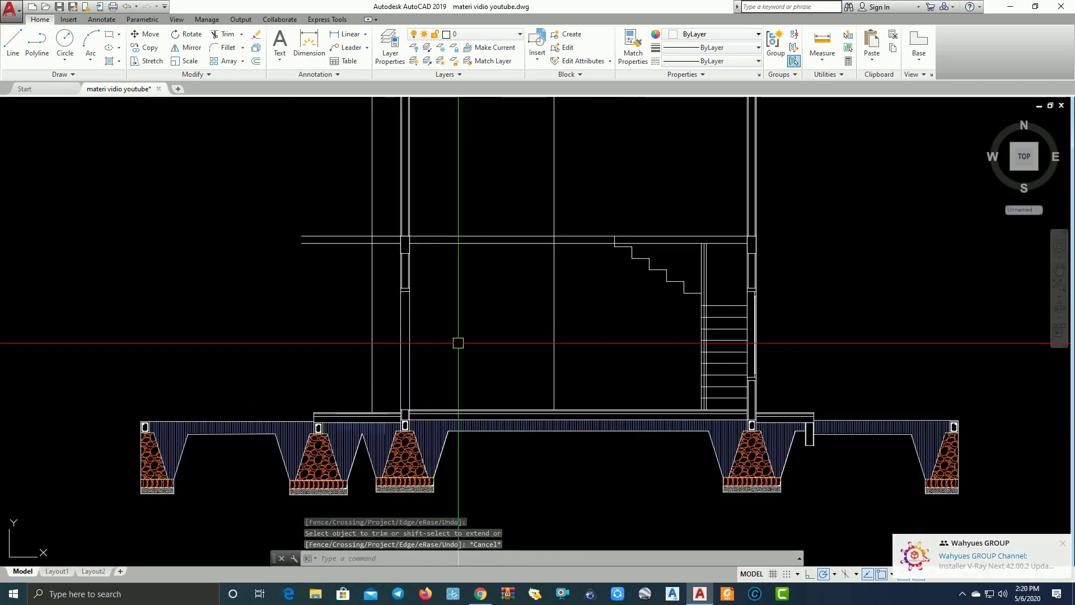
{"action": "middle_click_drag", "start_coordinate": [456, 343], "coordinate": [470, 451]}
{"action": "scroll", "coordinate": [489, 395], "scroll_direction": "down", "scroll_amount": 1}
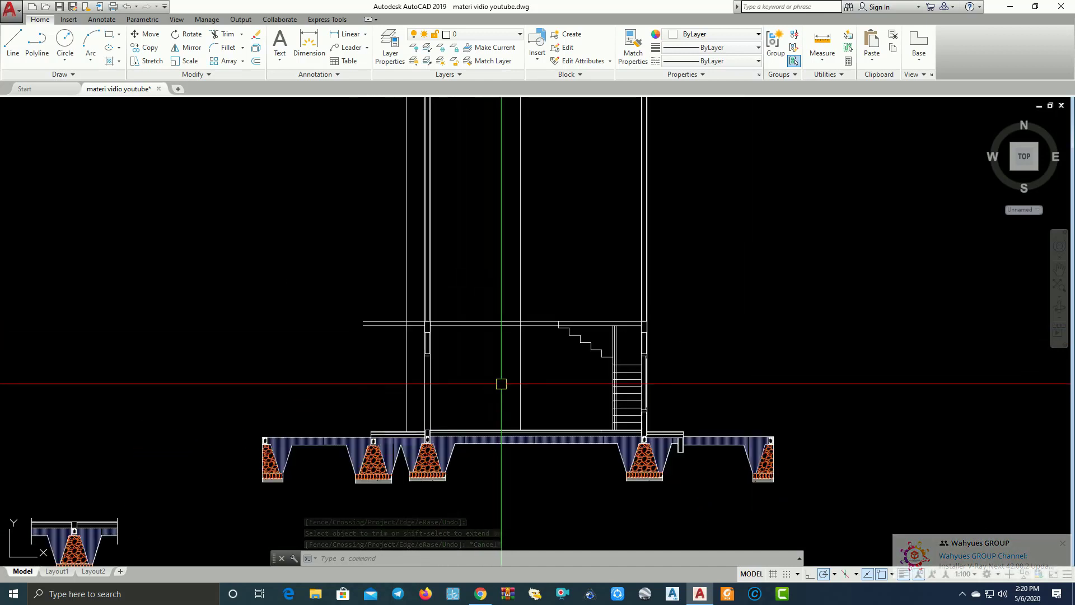
{"action": "scroll", "coordinate": [509, 369], "scroll_direction": "up", "scroll_amount": 2}
{"action": "middle_click_drag", "start_coordinate": [509, 367], "coordinate": [590, 336]}
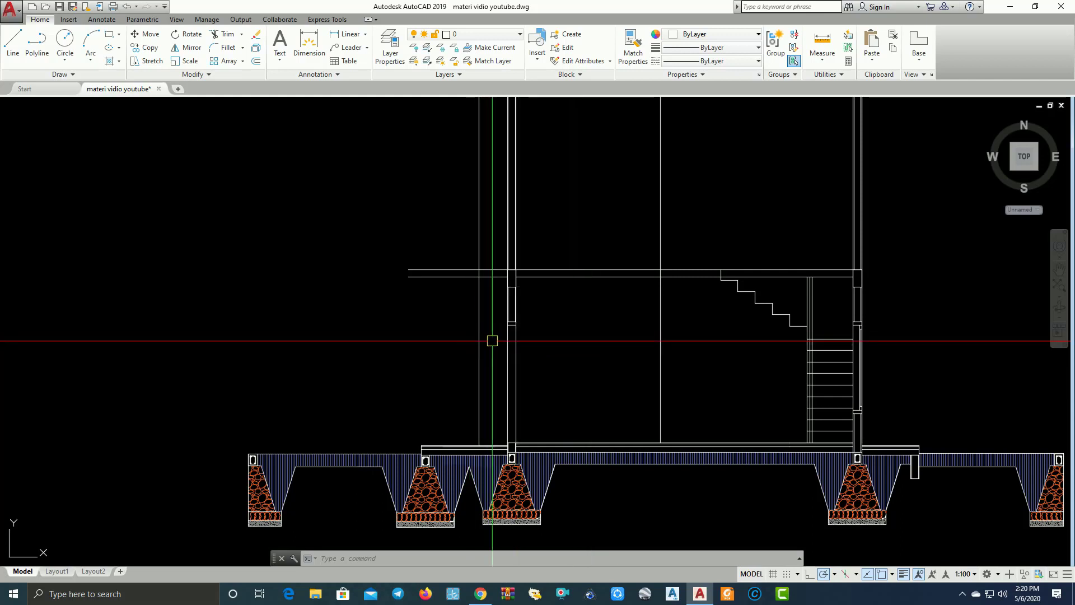
{"action": "scroll", "coordinate": [494, 343], "scroll_direction": "down", "scroll_amount": 1}
{"action": "scroll", "coordinate": [564, 309], "scroll_direction": "up", "scroll_amount": 3}
{"action": "scroll", "coordinate": [489, 283], "scroll_direction": "up", "scroll_amount": 2}
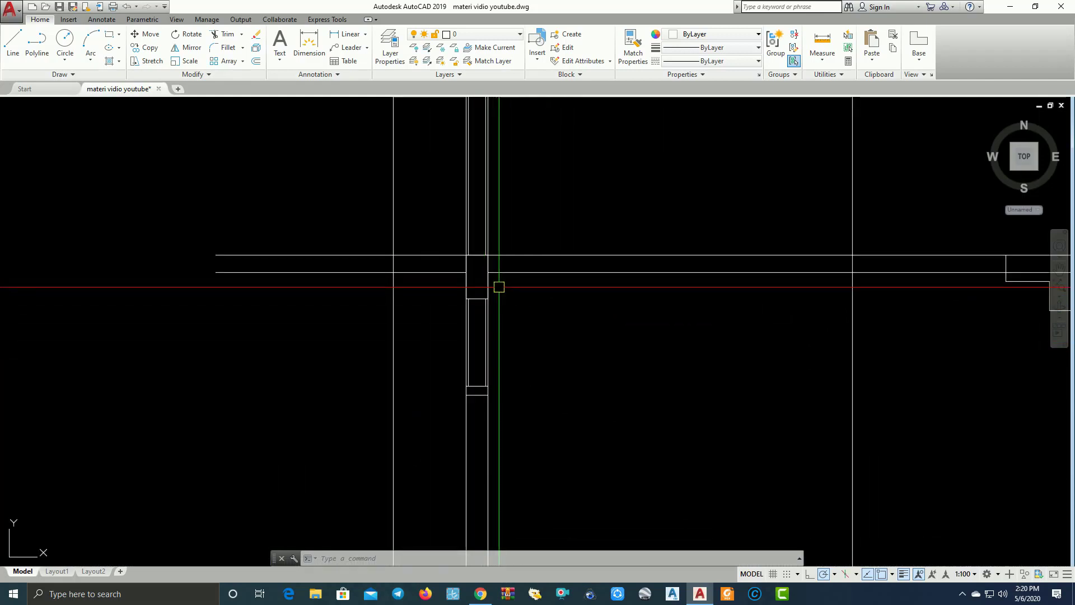
{"action": "type", "text": "tr"}
Trim the slab lines at the column and the wall junction with crossing windows.
{"action": "key", "text": "Return"}
{"action": "scroll", "coordinate": [497, 275], "scroll_direction": "down", "scroll_amount": 1}
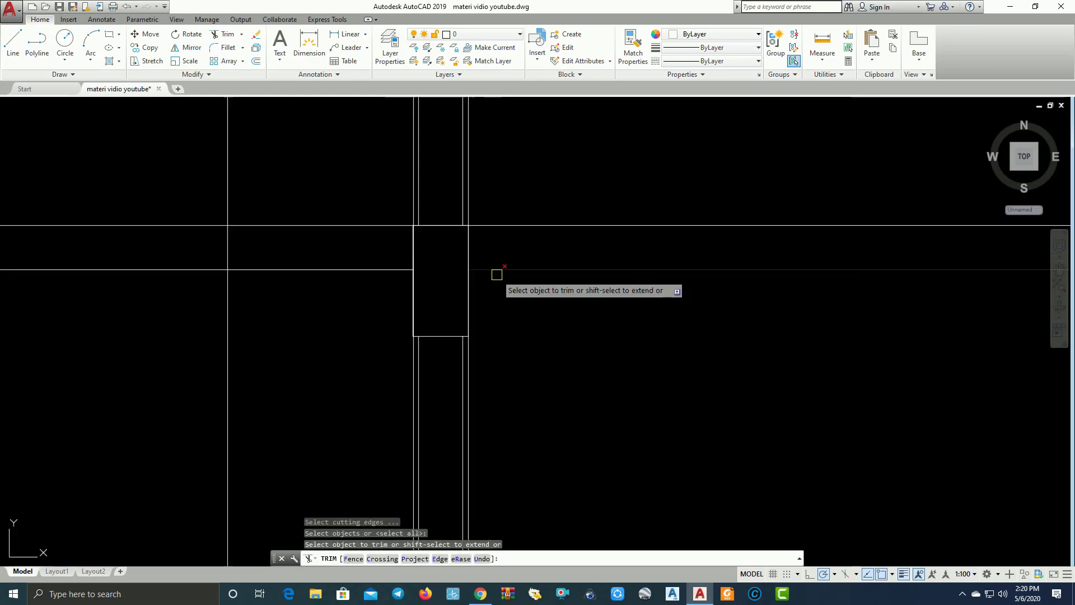
{"action": "left_click", "coordinate": [505, 245]}
{"action": "mouse_move", "coordinate": [594, 303]}
{"action": "middle_mouse_down"}
{"action": "mouse_move", "coordinate": [610, 329]}
{"action": "mouse_move", "coordinate": [557, 336]}
{"action": "middle_mouse_up"}
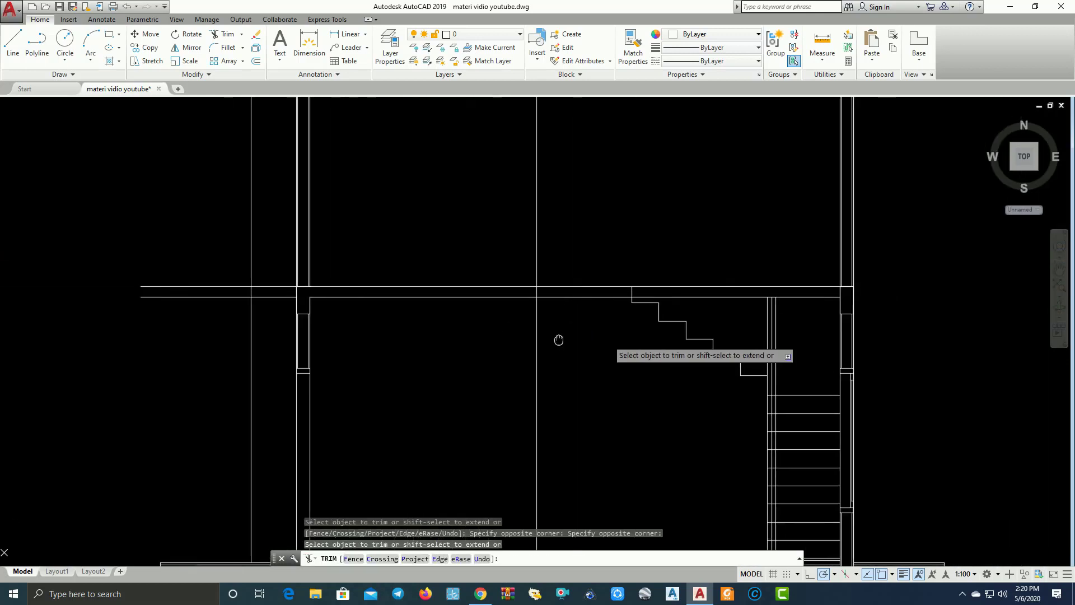
{"action": "scroll", "coordinate": [701, 269], "scroll_direction": "up", "scroll_amount": 2}
{"action": "scroll", "coordinate": [672, 275], "scroll_direction": "up", "scroll_amount": 2}
{"action": "left_click", "coordinate": [650, 272]}
{"action": "scroll", "coordinate": [653, 274], "scroll_direction": "down", "scroll_amount": 3}
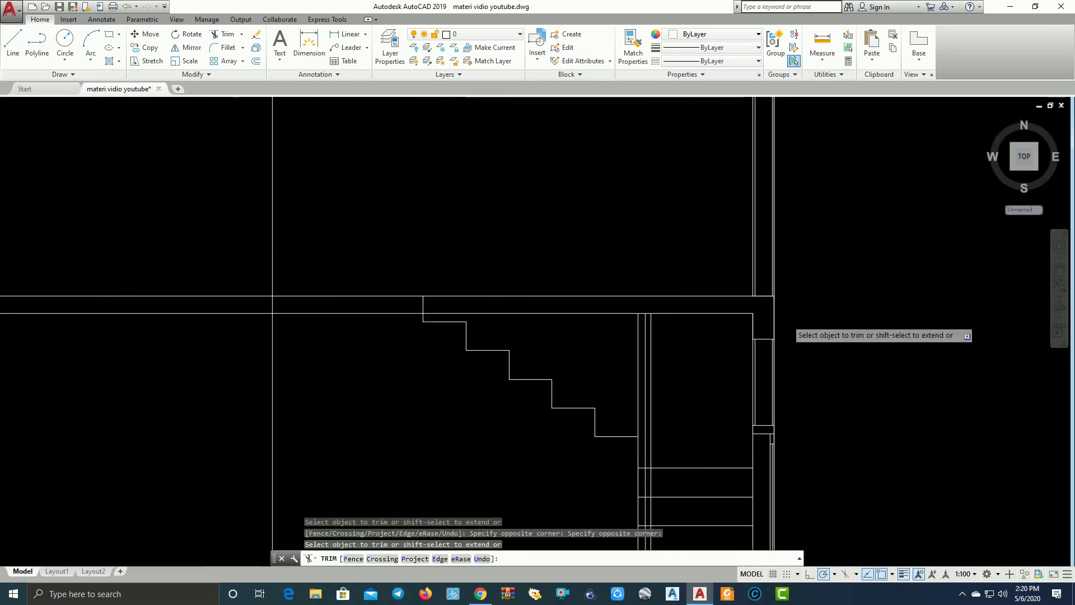
{"action": "middle_click_drag", "start_coordinate": [789, 318], "coordinate": [907, 309]}
{"action": "key", "text": "Escape"}
Zoom out and pan to review the whole section with stairs and hatched footings.
{"action": "middle_click_drag", "start_coordinate": [543, 357], "coordinate": [625, 349]}
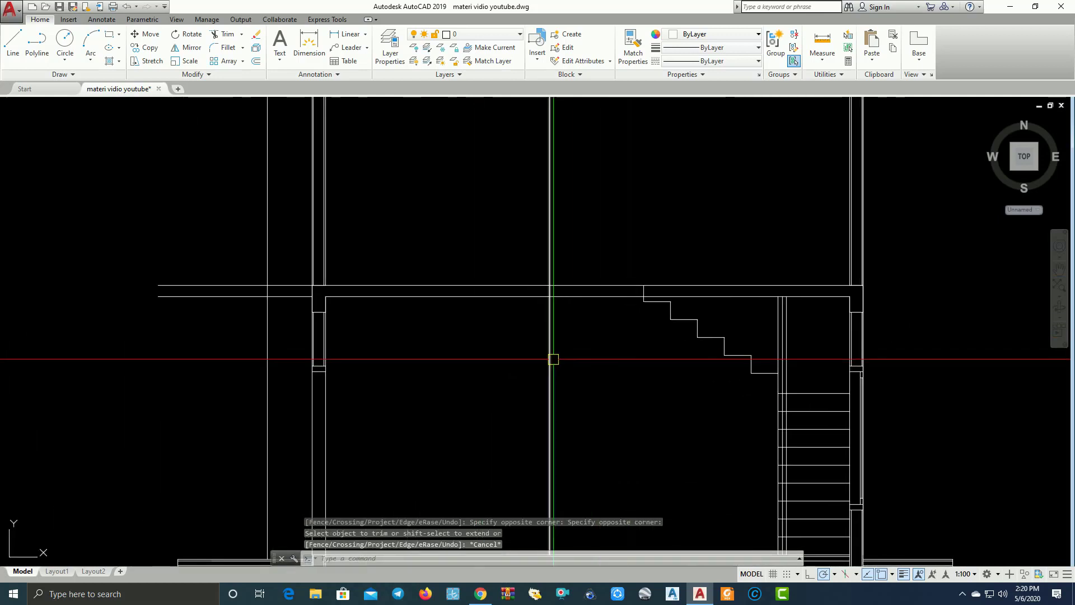
{"action": "scroll", "coordinate": [552, 355], "scroll_direction": "down", "scroll_amount": 2}
{"action": "scroll", "coordinate": [615, 338], "scroll_direction": "up", "scroll_amount": 2}
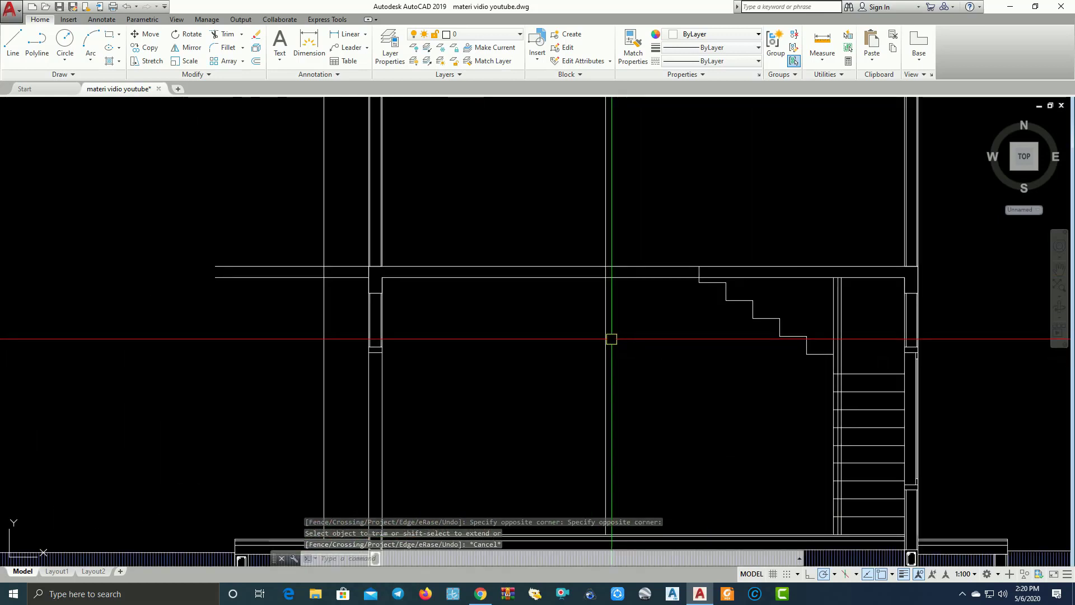
{"action": "scroll", "coordinate": [617, 325], "scroll_direction": "down", "scroll_amount": 3}
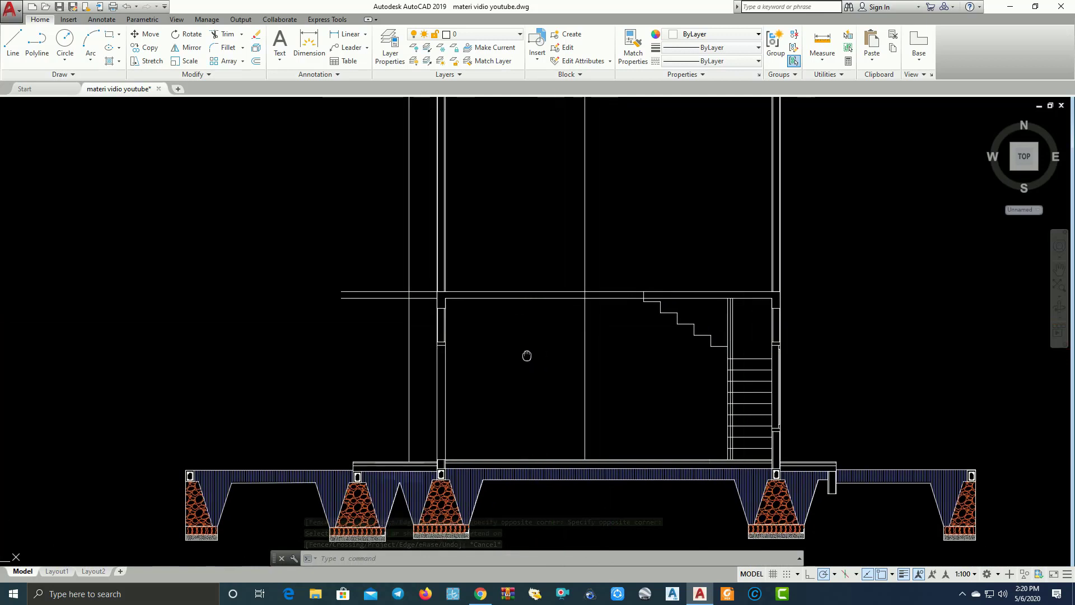
{"action": "middle_click_drag", "start_coordinate": [553, 339], "coordinate": [614, 335]}
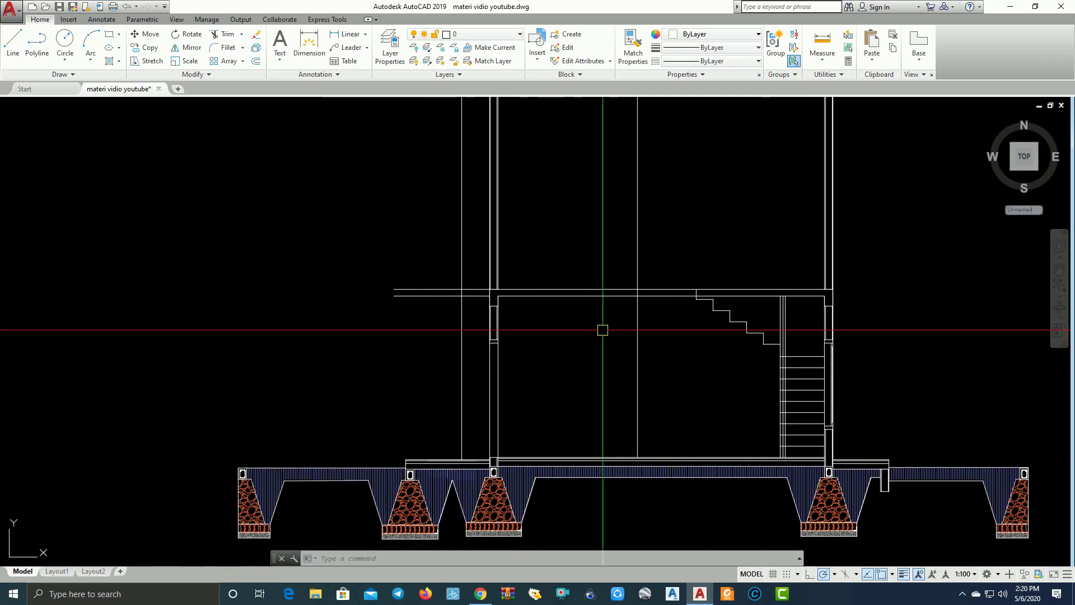
{"action": "scroll", "coordinate": [602, 330], "scroll_direction": "down", "scroll_amount": 2}
{"action": "scroll", "coordinate": [538, 369], "scroll_direction": "up", "scroll_amount": 7}
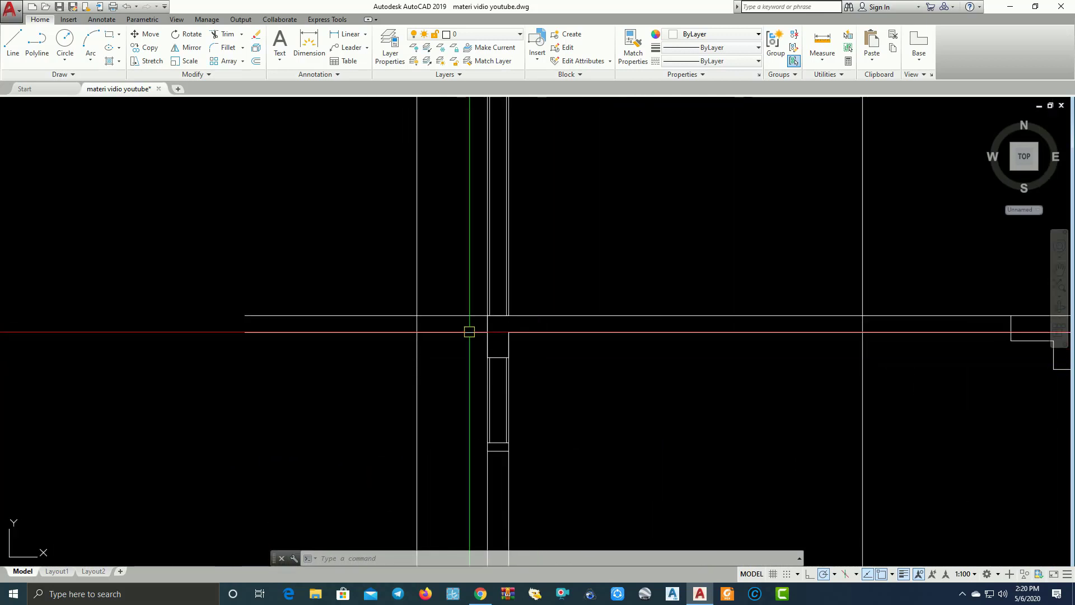
{"action": "scroll", "coordinate": [460, 369], "scroll_direction": "down", "scroll_amount": 2}
{"action": "mouse_move", "coordinate": [567, 379]}
{"action": "middle_mouse_down"}
{"action": "mouse_move", "coordinate": [687, 380]}
{"action": "mouse_move", "coordinate": [562, 415]}
{"action": "middle_mouse_up"}
{"action": "mouse_move", "coordinate": [481, 314]}
{"action": "middle_mouse_down"}
{"action": "mouse_move", "coordinate": [368, 377]}
{"action": "mouse_move", "coordinate": [386, 377]}
{"action": "mouse_move", "coordinate": [499, 263]}
{"action": "middle_mouse_up"}
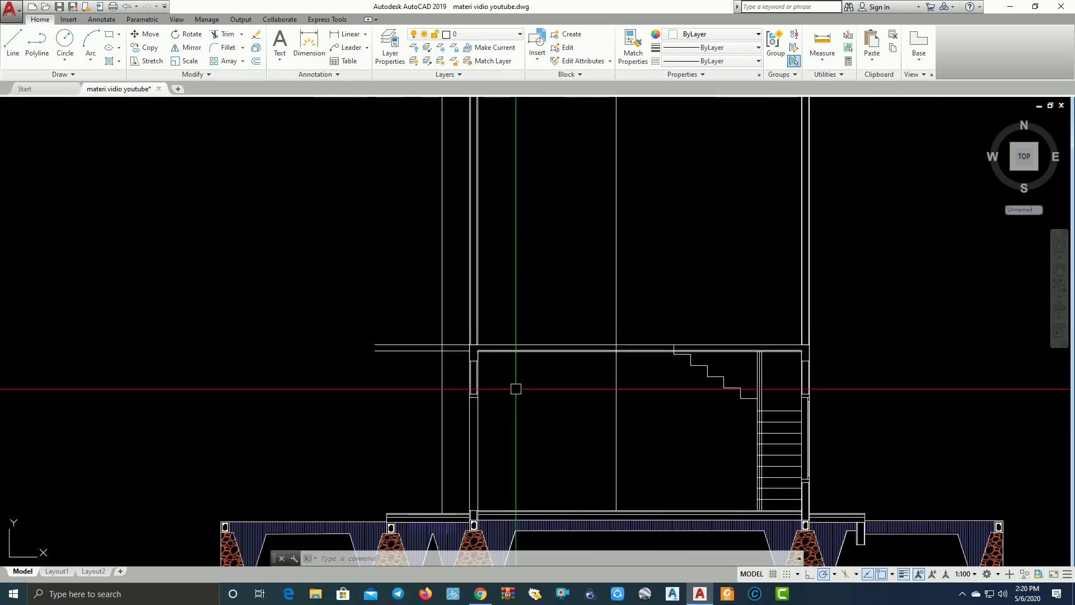
{"action": "scroll", "coordinate": [523, 381], "scroll_direction": "up", "scroll_amount": 2}
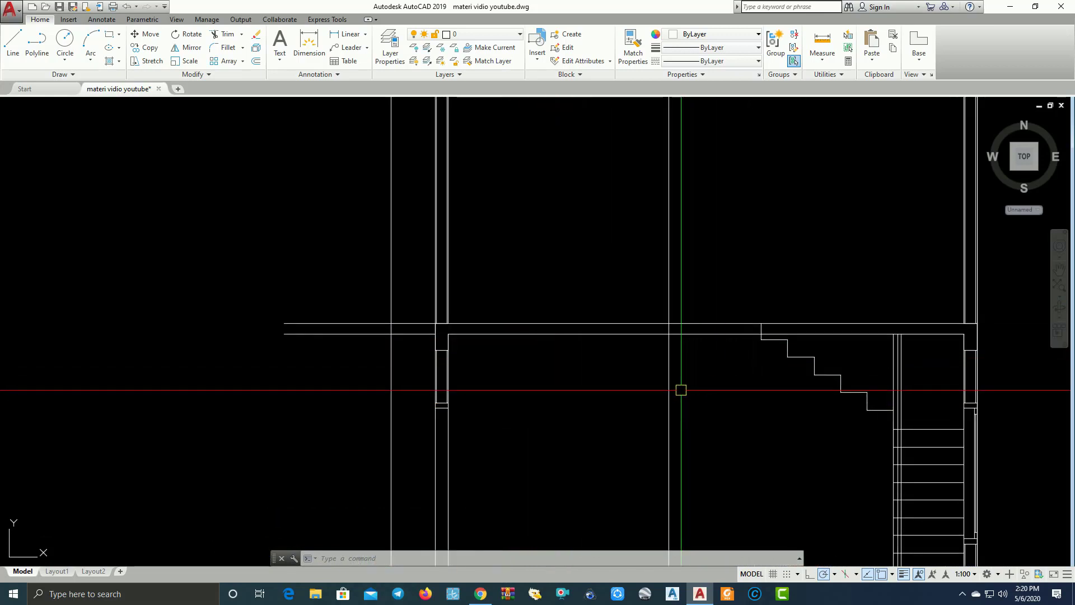
{"action": "scroll", "coordinate": [603, 390], "scroll_direction": "down", "scroll_amount": 3}
{"action": "scroll", "coordinate": [503, 319], "scroll_direction": "up", "scroll_amount": 2}
Bring the floor plan's terrace area into view.
{"action": "scroll", "coordinate": [456, 288], "scroll_direction": "down", "scroll_amount": 4}
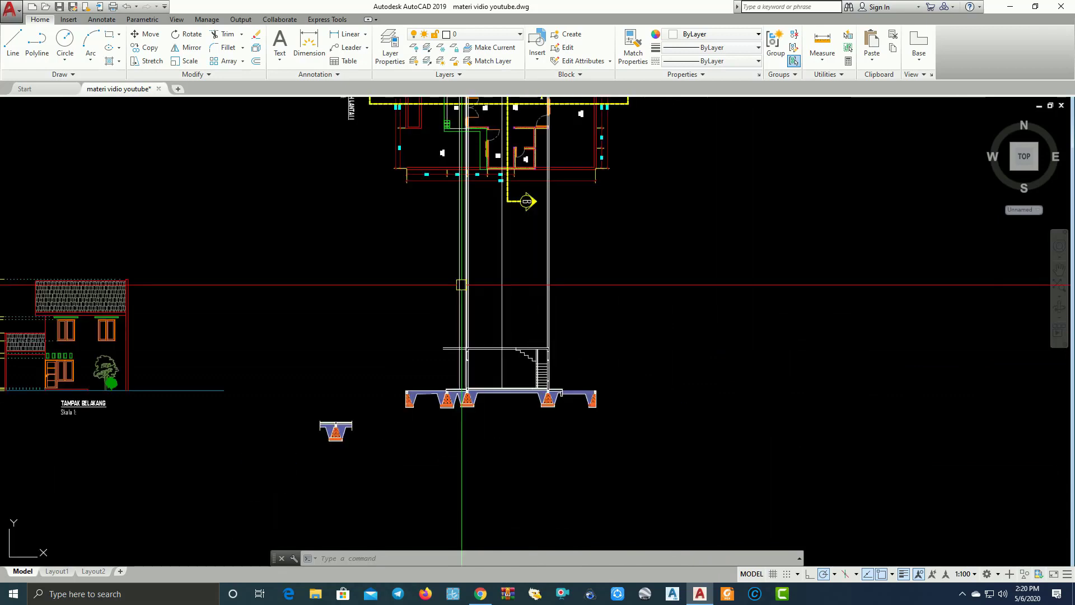
{"action": "middle_click_drag", "start_coordinate": [456, 288], "coordinate": [499, 391]}
{"action": "scroll", "coordinate": [482, 336], "scroll_direction": "up", "scroll_amount": 2}
{"action": "scroll", "coordinate": [504, 381], "scroll_direction": "up", "scroll_amount": 1}
{"action": "scroll", "coordinate": [560, 392], "scroll_direction": "up", "scroll_amount": 2}
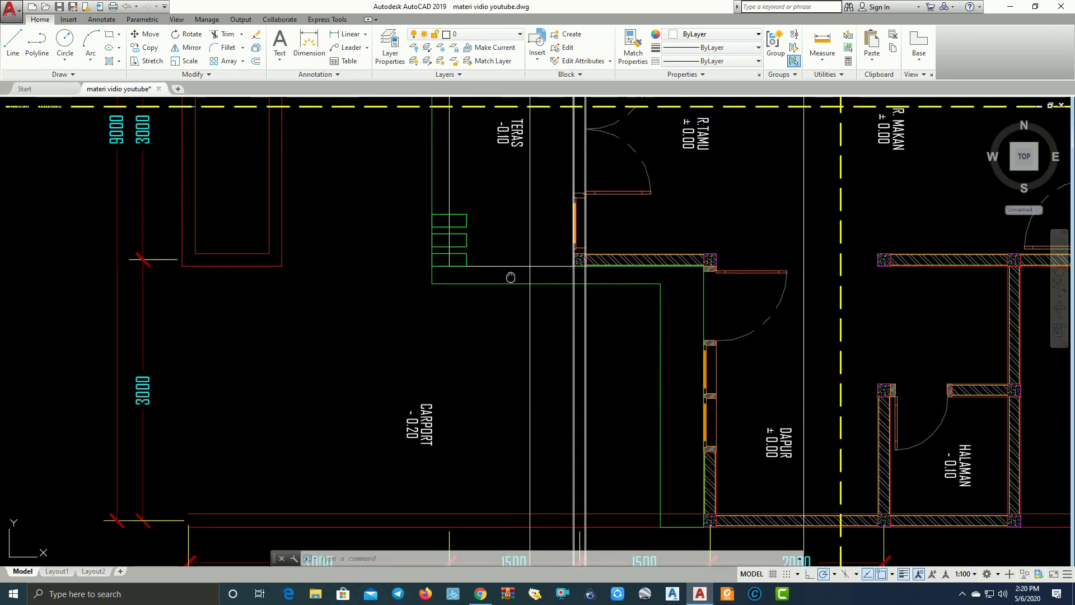
{"action": "middle_click_drag", "start_coordinate": [570, 375], "coordinate": [581, 405]}
{"action": "scroll", "coordinate": [511, 252], "scroll_direction": "down", "scroll_amount": 3}
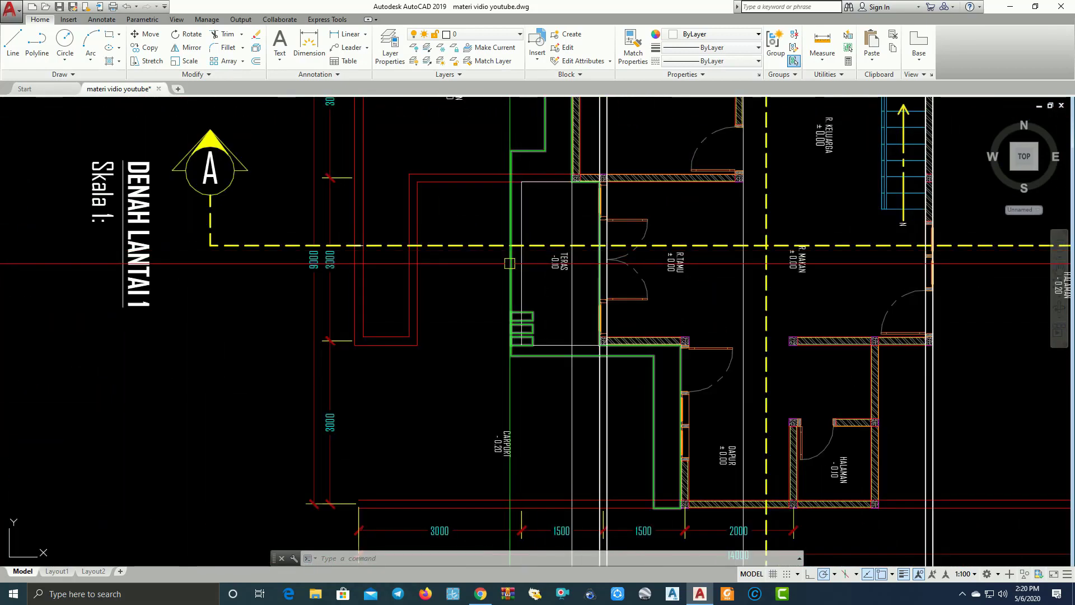
{"action": "scroll", "coordinate": [509, 264], "scroll_direction": "down", "scroll_amount": 3}
{"action": "scroll", "coordinate": [510, 264], "scroll_direction": "up", "scroll_amount": 1}
{"action": "scroll", "coordinate": [537, 373], "scroll_direction": "down", "scroll_amount": 1}
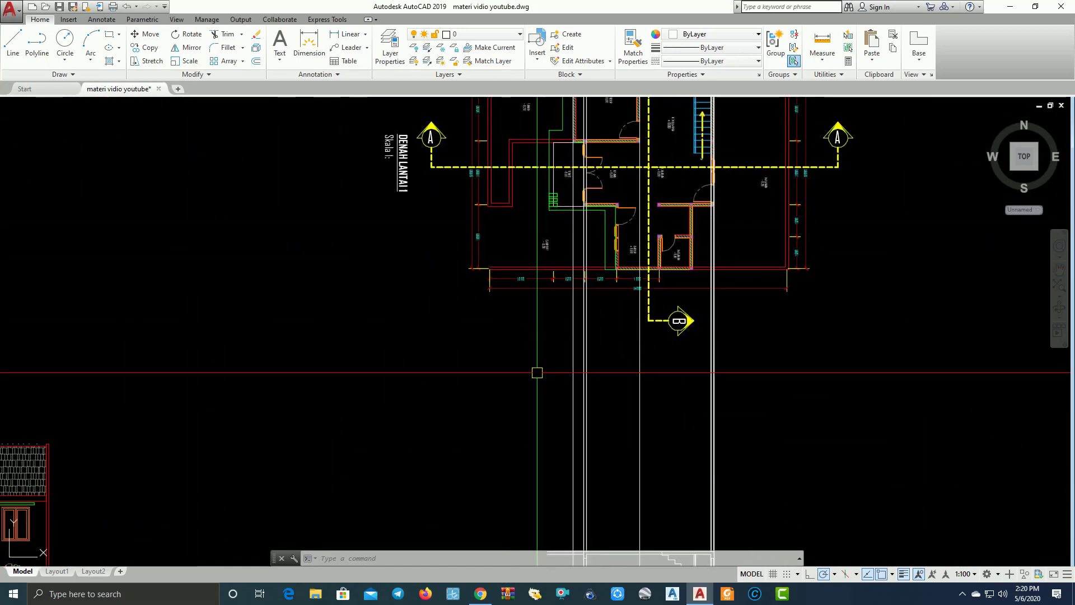
Place a horizontal construction line at the balcony height.
{"action": "type", "text": "l"}
{"action": "key", "text": "Return"}
{"action": "type", "text": "h"}
{"action": "key", "text": "Return"}
{"action": "scroll", "coordinate": [538, 381], "scroll_direction": "down", "scroll_amount": 5}
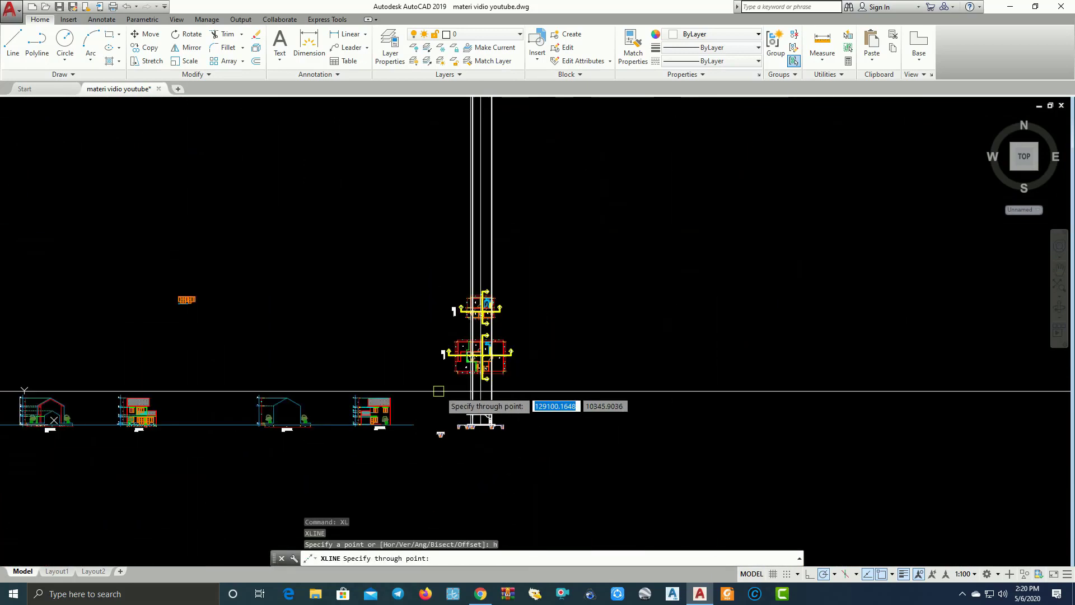
{"action": "scroll", "coordinate": [446, 380], "scroll_direction": "up", "scroll_amount": 3}
{"action": "scroll", "coordinate": [364, 379], "scroll_direction": "up", "scroll_amount": 3}
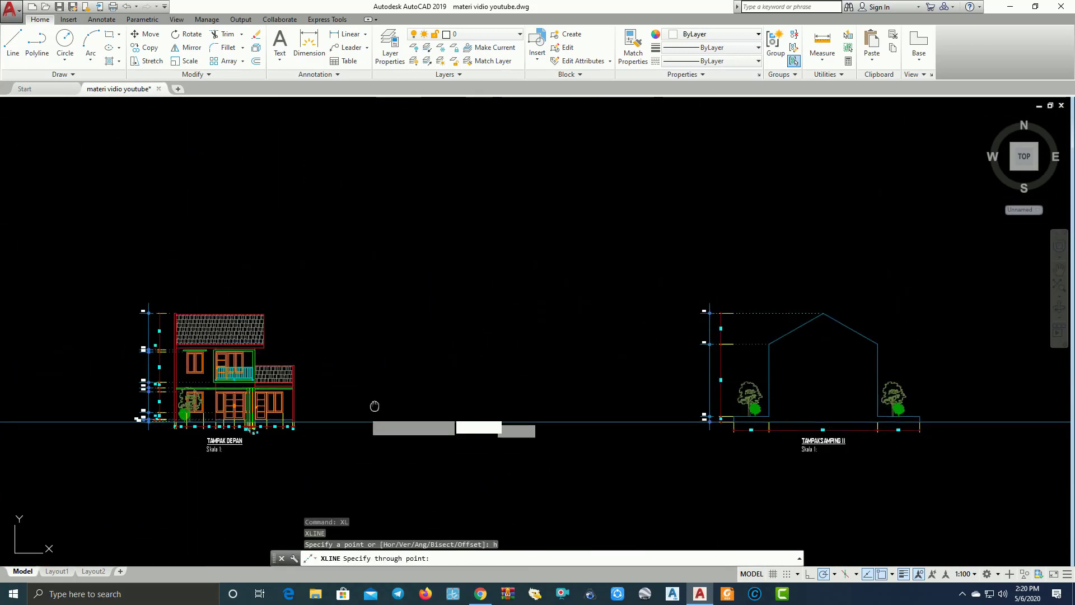
{"action": "scroll", "coordinate": [374, 405], "scroll_direction": "up", "scroll_amount": 3}
{"action": "scroll", "coordinate": [280, 336], "scroll_direction": "up", "scroll_amount": 3}
{"action": "scroll", "coordinate": [336, 322], "scroll_direction": "up", "scroll_amount": 3}
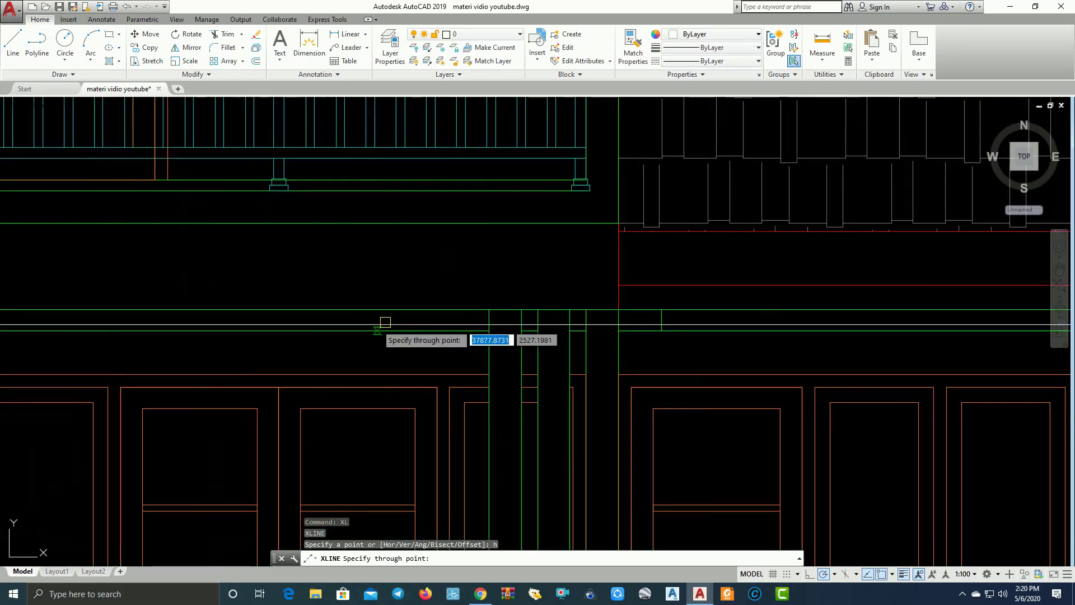
{"action": "left_click", "coordinate": [489, 309]}
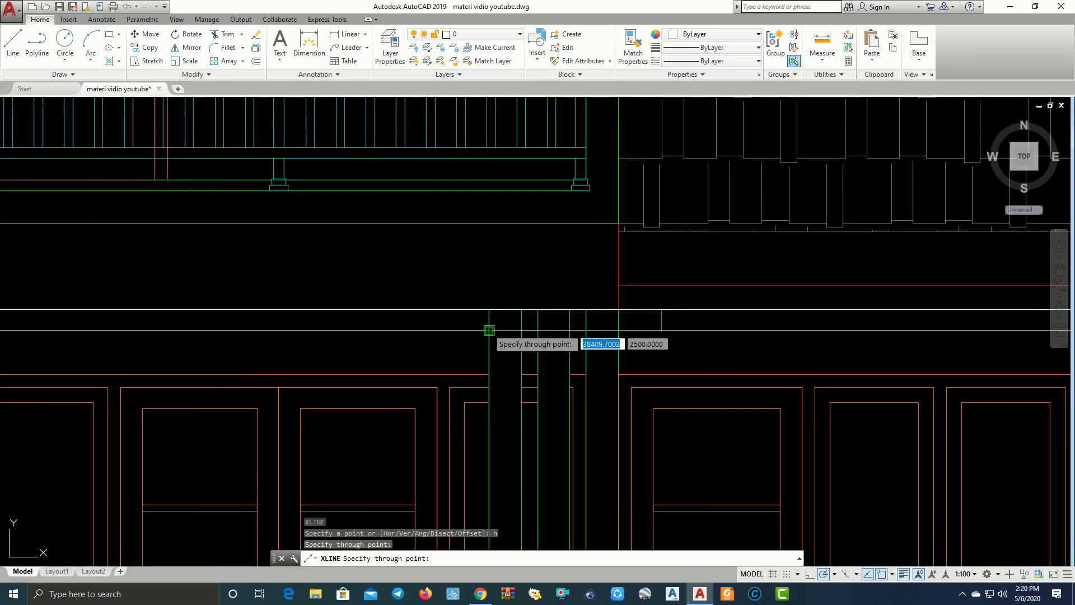
{"action": "key", "text": "Return"}
Pan and zoom back toward the section drawing.
{"action": "scroll", "coordinate": [325, 358], "scroll_direction": "down", "scroll_amount": 5}
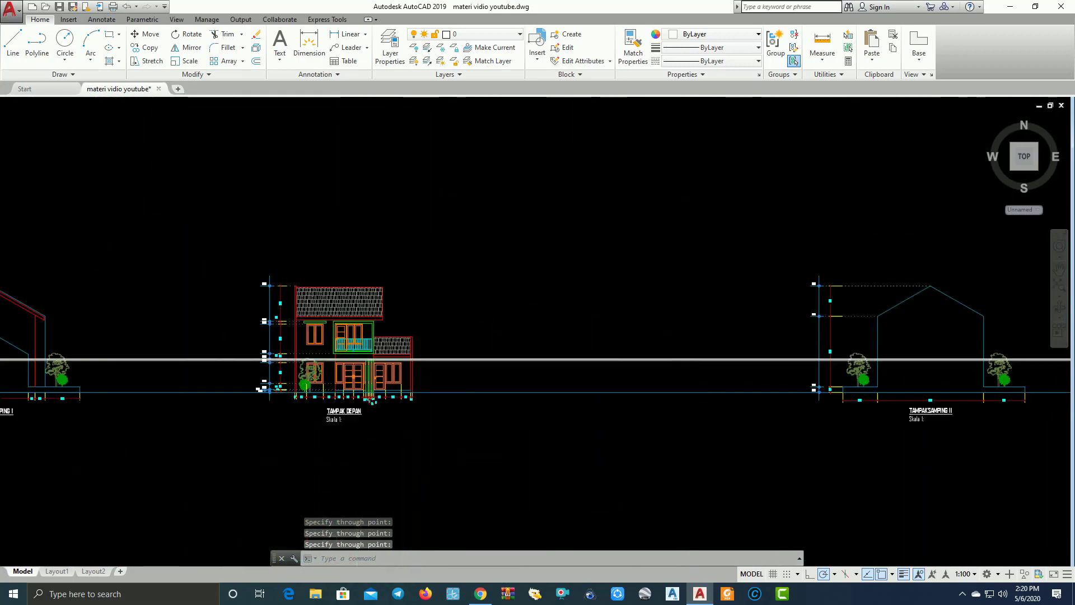
{"action": "middle_click_drag", "start_coordinate": [844, 368], "coordinate": [488, 364]}
{"action": "scroll", "coordinate": [336, 358], "scroll_direction": "up", "scroll_amount": 2}
{"action": "scroll", "coordinate": [303, 370], "scroll_direction": "up", "scroll_amount": 3}
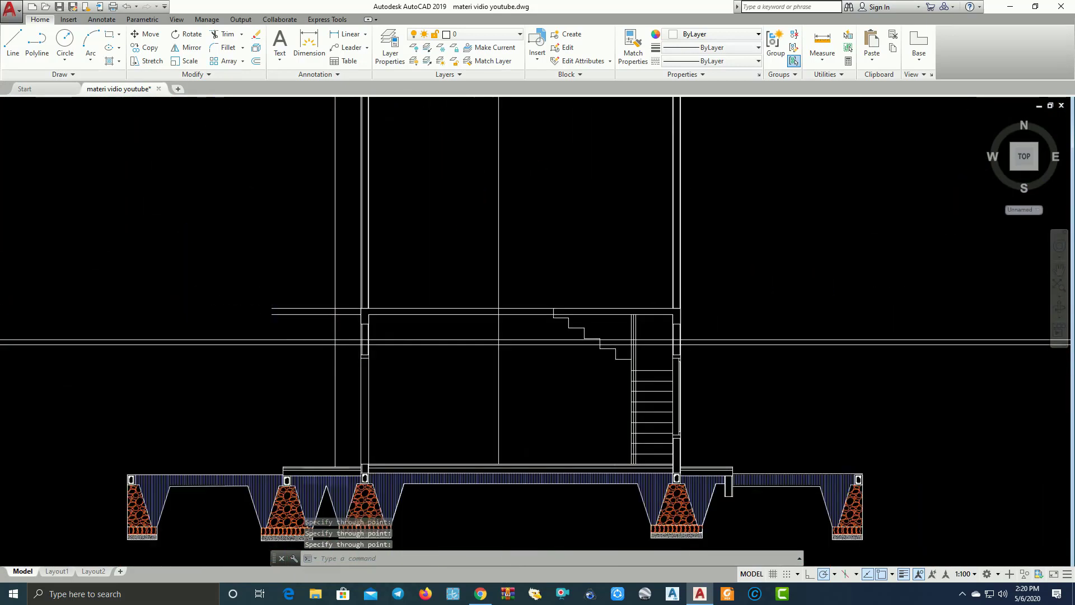
{"action": "scroll", "coordinate": [276, 381], "scroll_direction": "up", "scroll_amount": 2}
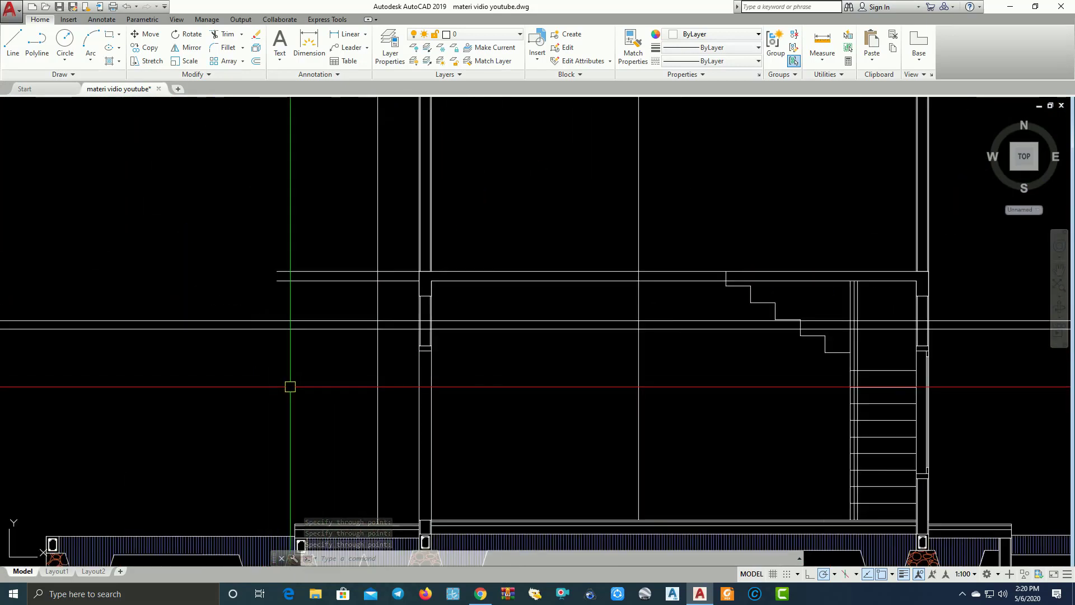
Draw a vertical construction line through the terrace wall edge on DENAH LANTAI 1.
{"action": "type", "text": "l"}
{"action": "key", "text": "Return"}
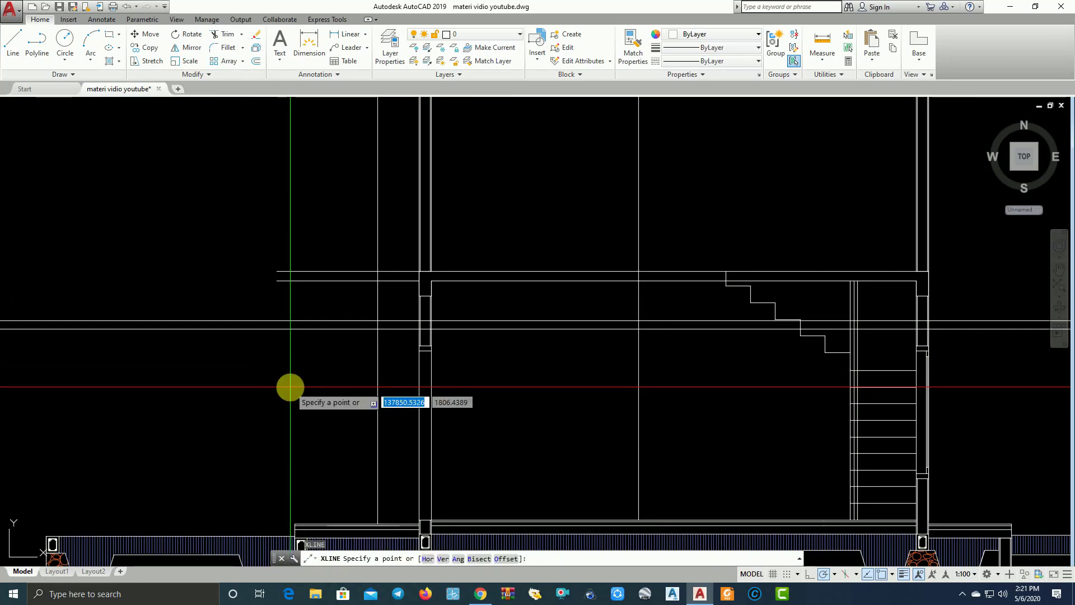
{"action": "type", "text": "v"}
{"action": "key", "text": "Return"}
{"action": "scroll", "coordinate": [290, 387], "scroll_direction": "down", "scroll_amount": 3}
{"action": "mouse_move", "coordinate": [398, 261]}
{"action": "middle_mouse_down"}
{"action": "mouse_move", "coordinate": [437, 296]}
{"action": "mouse_move", "coordinate": [437, 367]}
{"action": "middle_mouse_up"}
{"action": "scroll", "coordinate": [428, 345], "scroll_direction": "up", "scroll_amount": 2}
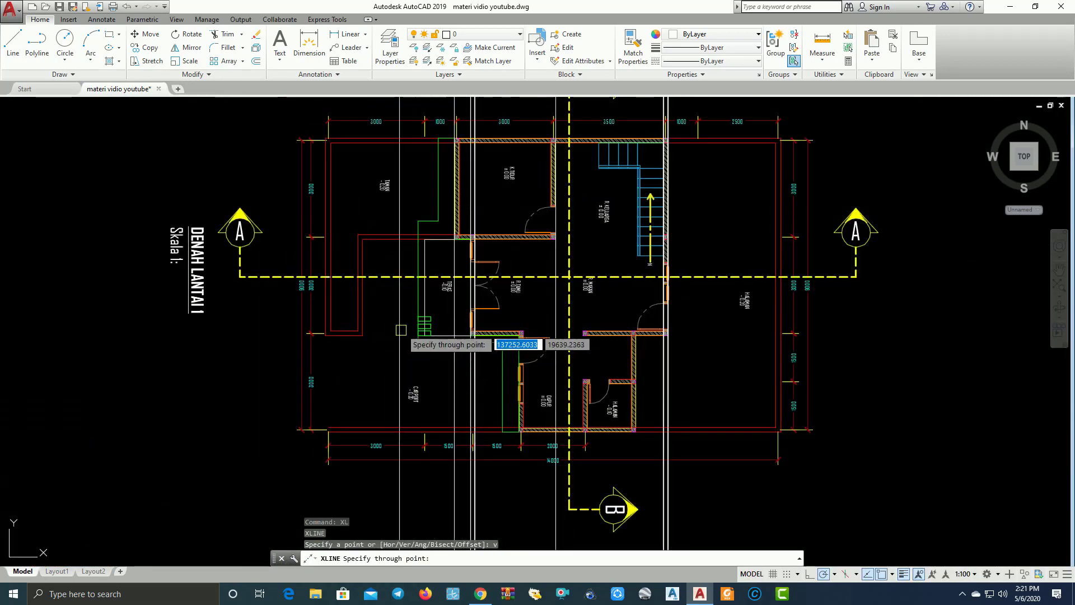
{"action": "scroll", "coordinate": [421, 285], "scroll_direction": "up", "scroll_amount": 3}
{"action": "middle_click_drag", "start_coordinate": [413, 291], "coordinate": [403, 340]}
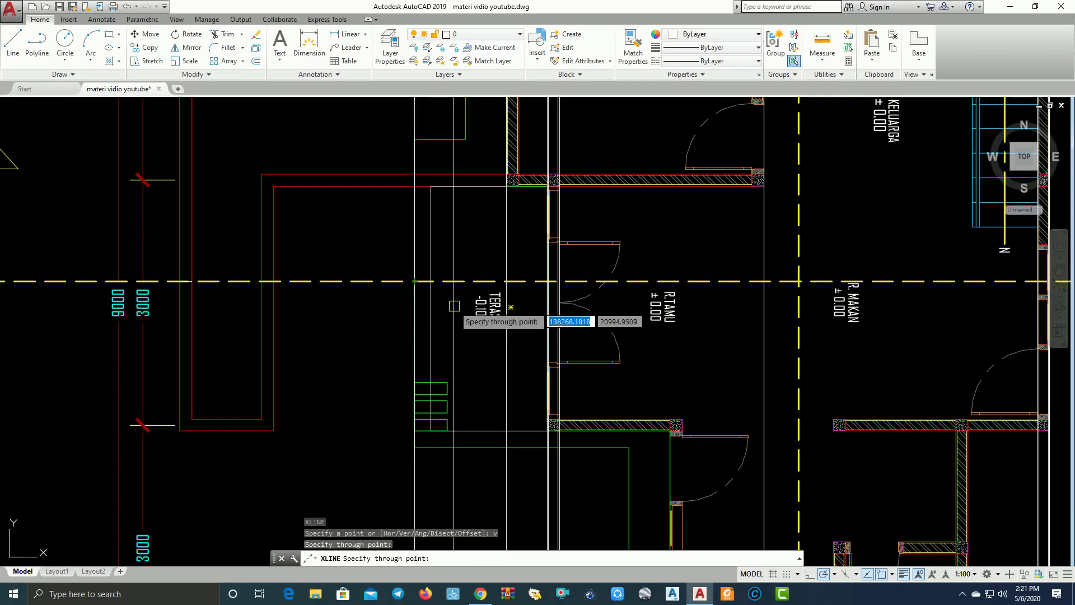
{"action": "left_click", "coordinate": [474, 299]}
{"action": "key", "text": "Return"}
Pan across the elevations to centre the side elevation TAMPAK SAMPING 1.
{"action": "scroll", "coordinate": [516, 286], "scroll_direction": "down", "scroll_amount": 3}
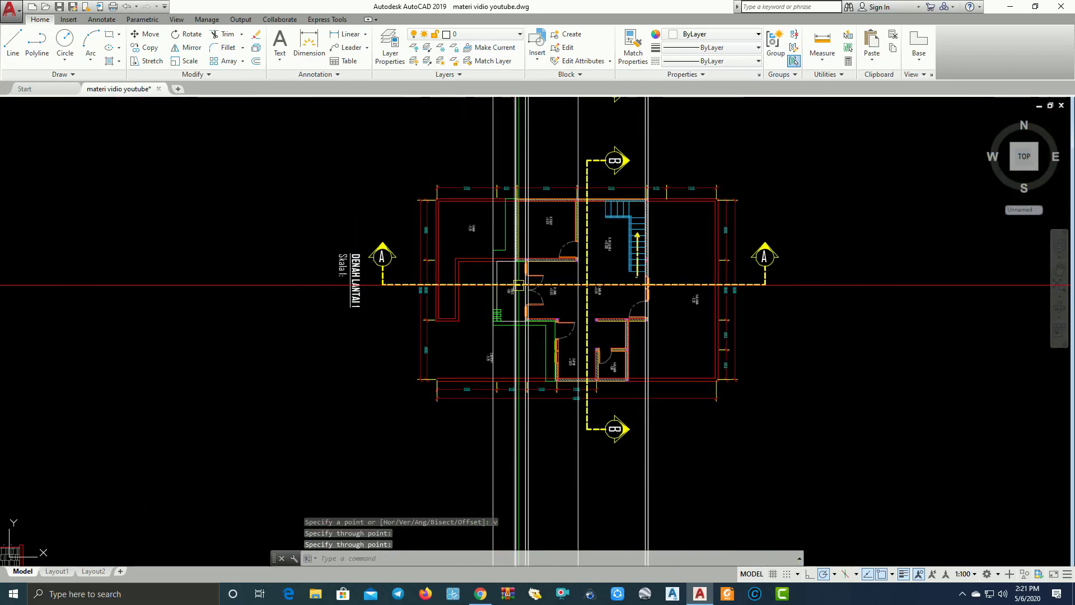
{"action": "scroll", "coordinate": [578, 224], "scroll_direction": "down", "scroll_amount": 2}
{"action": "middle_click_drag", "start_coordinate": [444, 314], "coordinate": [556, 258]}
{"action": "scroll", "coordinate": [556, 258], "scroll_direction": "up", "scroll_amount": 3}
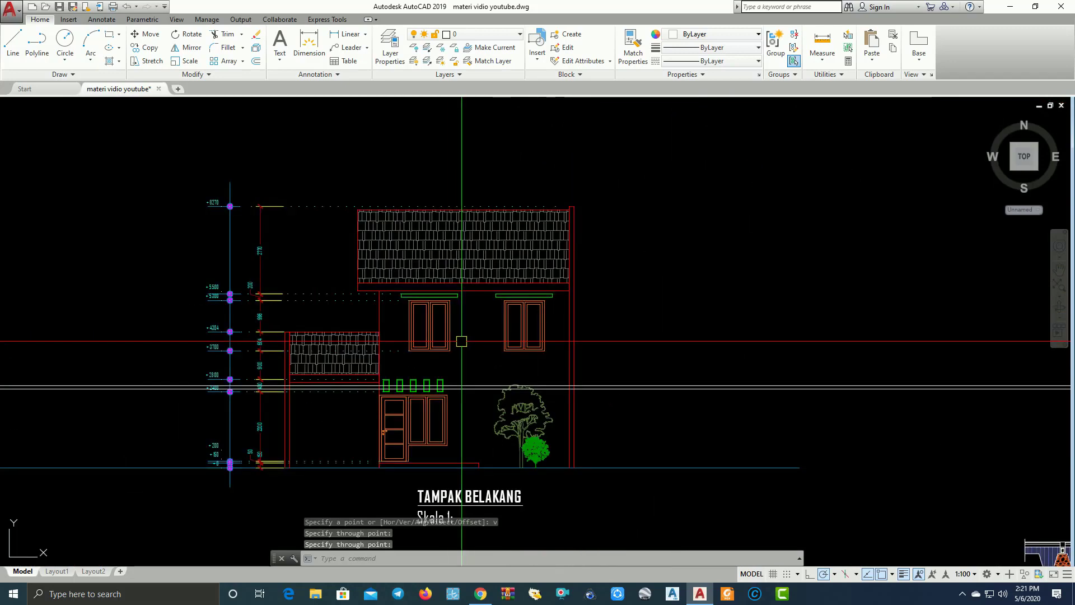
{"action": "scroll", "coordinate": [692, 334], "scroll_direction": "down", "scroll_amount": 3}
{"action": "scroll", "coordinate": [691, 334], "scroll_direction": "up", "scroll_amount": 1}
{"action": "middle_click_drag", "start_coordinate": [340, 282], "coordinate": [840, 290]}
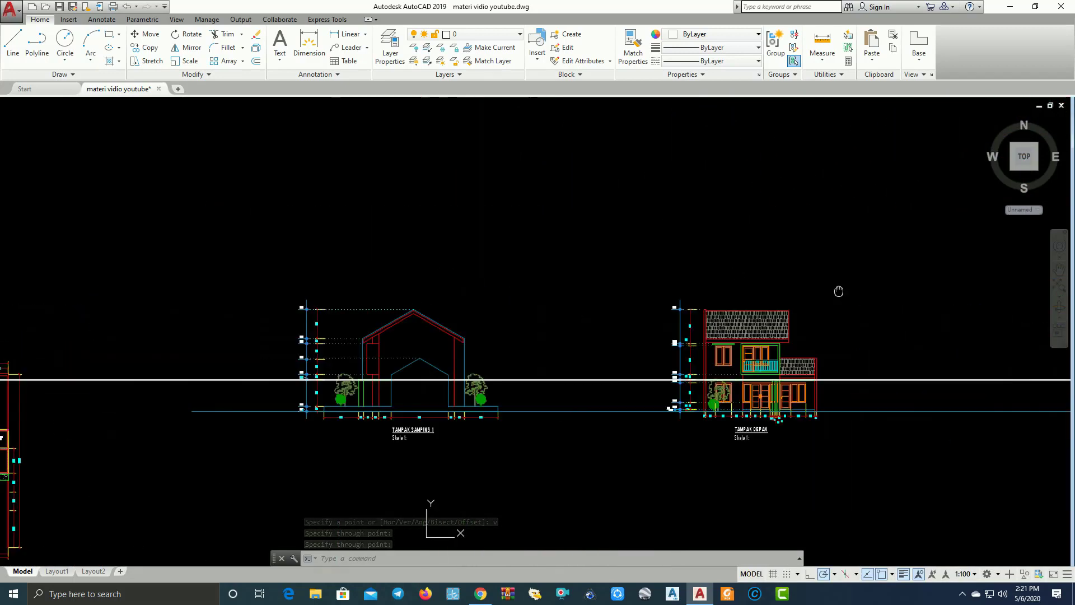
{"action": "middle_click_drag", "start_coordinate": [528, 283], "coordinate": [547, 348]}
{"action": "scroll", "coordinate": [547, 348], "scroll_direction": "up", "scroll_amount": 2}
{"action": "scroll", "coordinate": [653, 335], "scroll_direction": "up", "scroll_amount": 3}
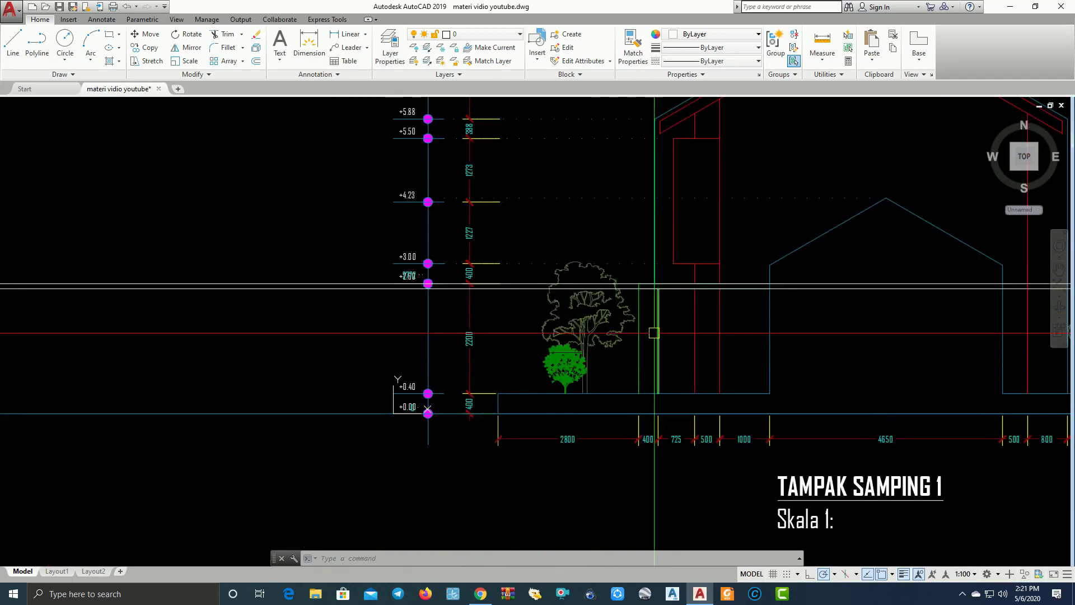
{"action": "scroll", "coordinate": [640, 288], "scroll_direction": "up", "scroll_amount": 3}
{"action": "scroll", "coordinate": [616, 308], "scroll_direction": "down", "scroll_amount": 3}
{"action": "middle_click_drag", "start_coordinate": [545, 311], "coordinate": [297, 267]}
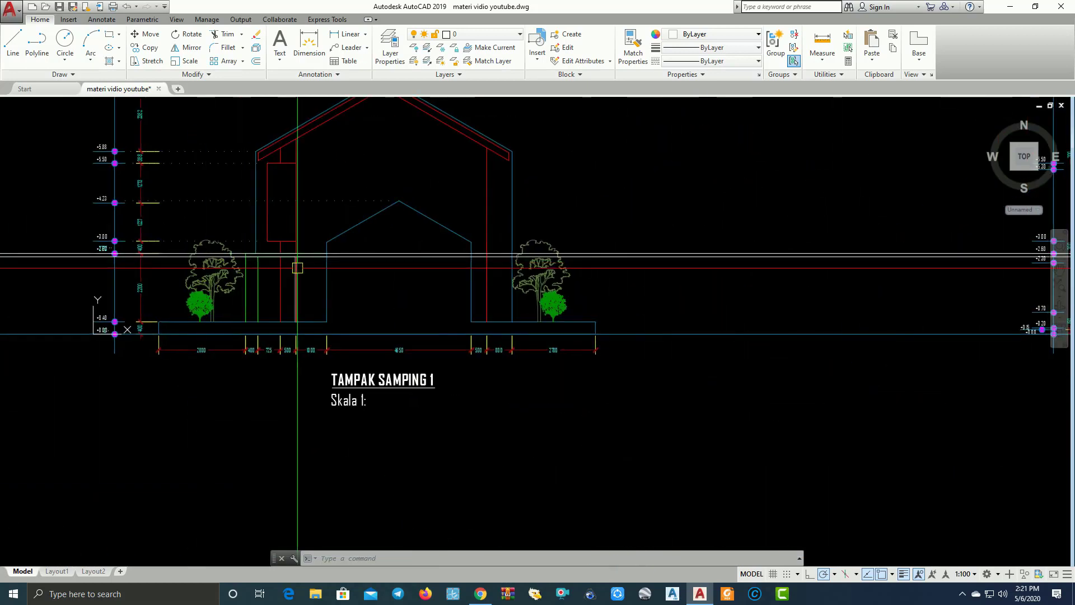
Return to the section's wall lines and cancel the stray selection window.
{"action": "left_click", "coordinate": [634, 274]}
{"action": "scroll", "coordinate": [624, 241], "scroll_direction": "down", "scroll_amount": 5}
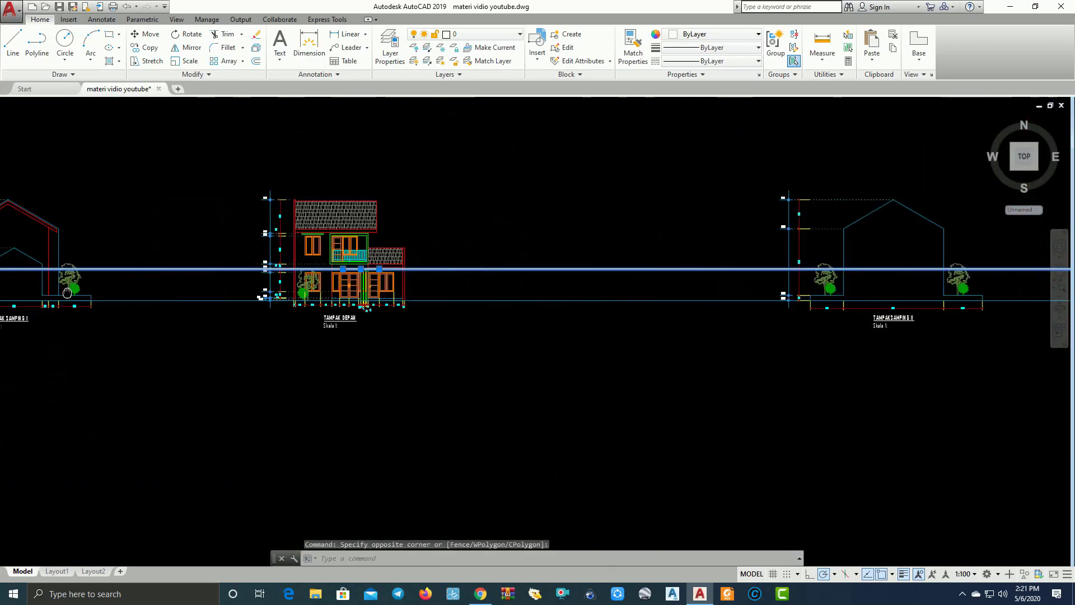
{"action": "middle_click_drag", "start_coordinate": [428, 320], "coordinate": [203, 317]}
{"action": "scroll", "coordinate": [470, 274], "scroll_direction": "up", "scroll_amount": 2}
{"action": "scroll", "coordinate": [470, 274], "scroll_direction": "up", "scroll_amount": 2}
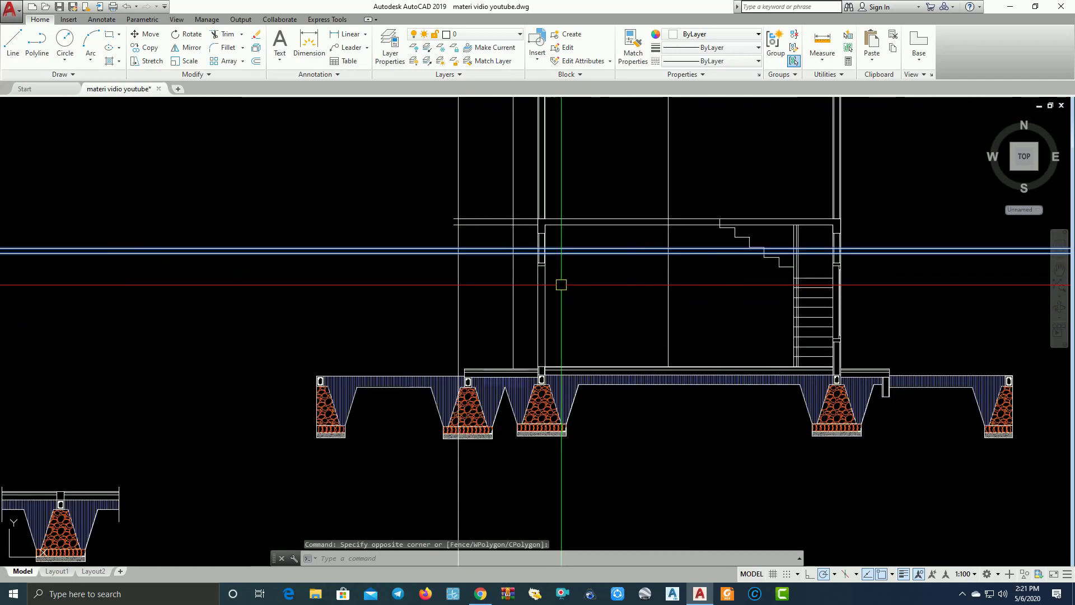
{"action": "scroll", "coordinate": [471, 273], "scroll_direction": "up", "scroll_amount": 3}
{"action": "middle_click_drag", "start_coordinate": [470, 273], "coordinate": [501, 359]}
{"action": "key", "text": "Escape"}
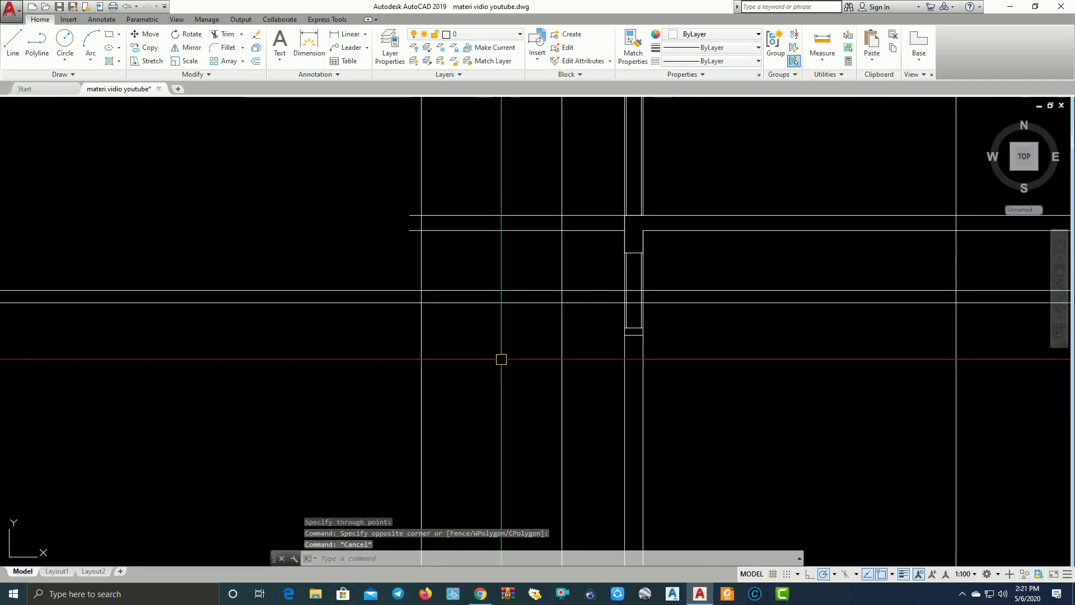
{"action": "type", "text": "TR"}
Start TRIM with an empty cutting-edge window and check the DENAH LANTAI 1 plan.
{"action": "key", "text": "Return"}
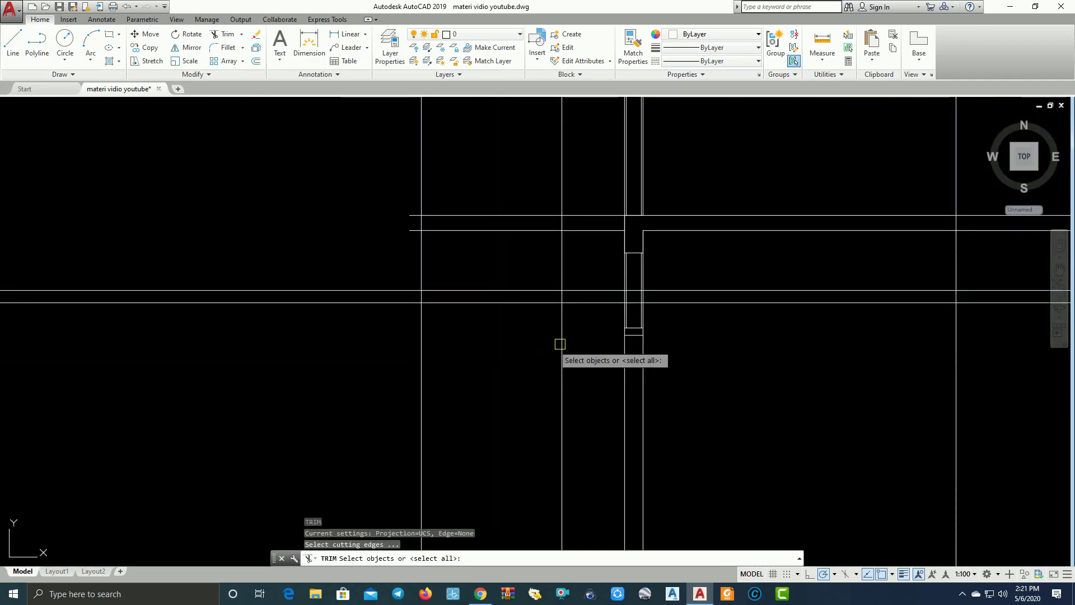
{"action": "left_click", "coordinate": [572, 342]}
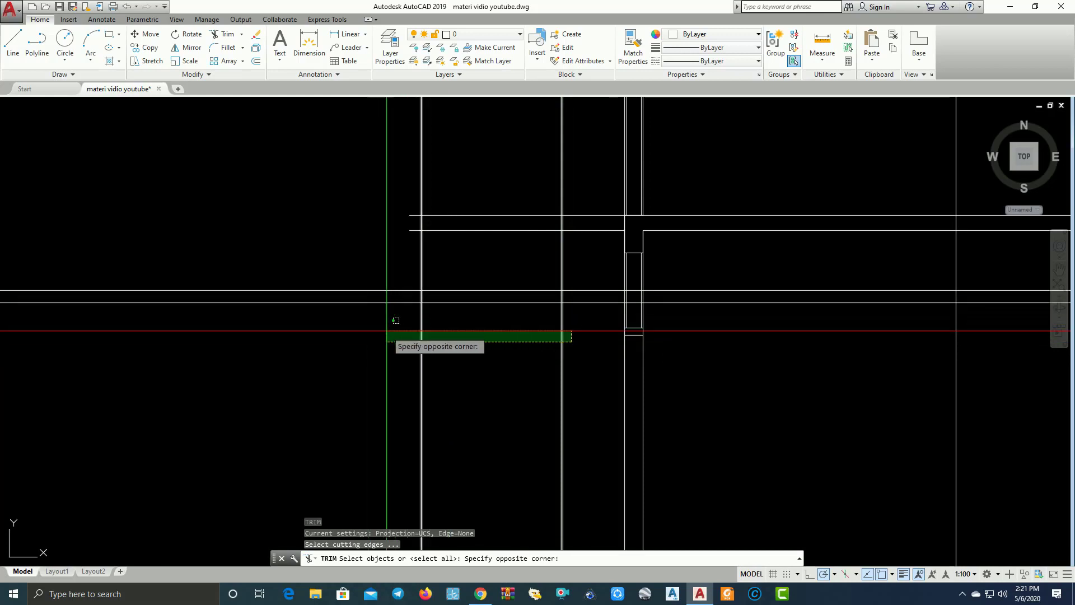
{"action": "scroll", "coordinate": [403, 325], "scroll_direction": "down", "scroll_amount": 5}
{"action": "scroll", "coordinate": [472, 318], "scroll_direction": "up", "scroll_amount": 2}
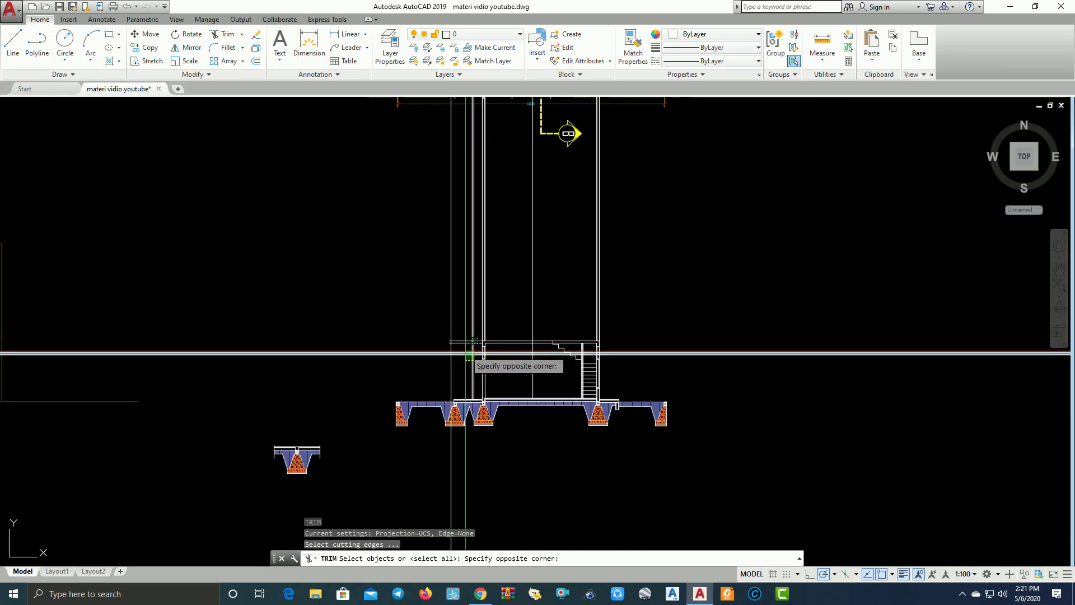
{"action": "left_click", "coordinate": [469, 367]}
{"action": "middle_click_drag", "start_coordinate": [482, 238], "coordinate": [464, 313]}
{"action": "middle_click_drag", "start_coordinate": [421, 197], "coordinate": [425, 283]}
{"action": "scroll", "coordinate": [419, 342], "scroll_direction": "up", "scroll_amount": 2}
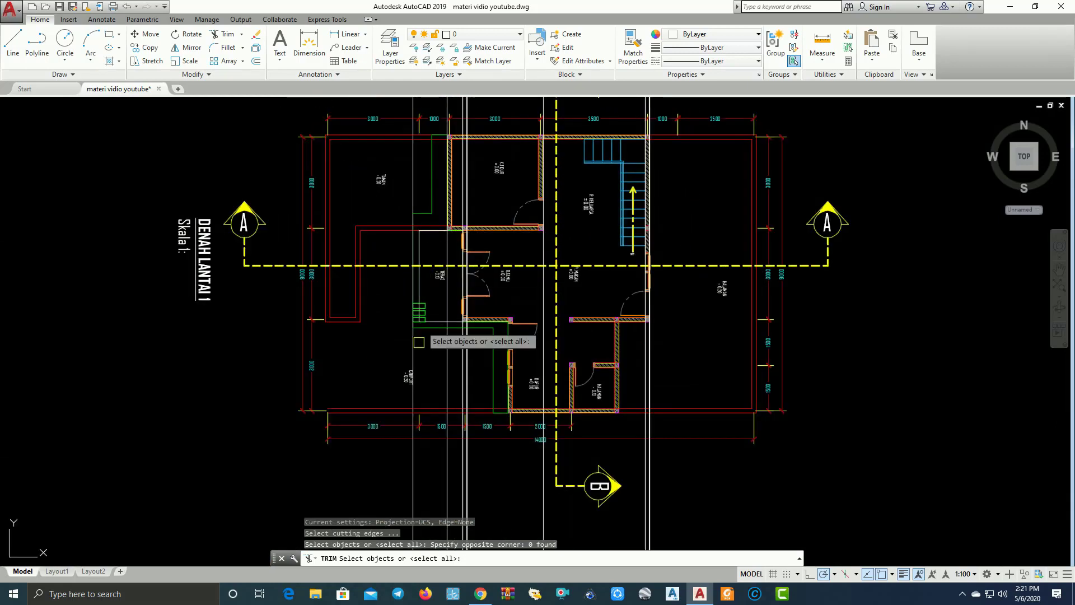
{"action": "scroll", "coordinate": [419, 342], "scroll_direction": "down", "scroll_amount": 2}
{"action": "scroll", "coordinate": [419, 342], "scroll_direction": "up", "scroll_amount": 2}
Trim the horizontal lines left of the new vertical construction line.
{"action": "middle_click_drag", "start_coordinate": [440, 441], "coordinate": [488, 91]}
{"action": "scroll", "coordinate": [480, 283], "scroll_direction": "up", "scroll_amount": 2}
{"action": "scroll", "coordinate": [489, 297], "scroll_direction": "up", "scroll_amount": 3}
{"action": "scroll", "coordinate": [493, 336], "scroll_direction": "up", "scroll_amount": 1}
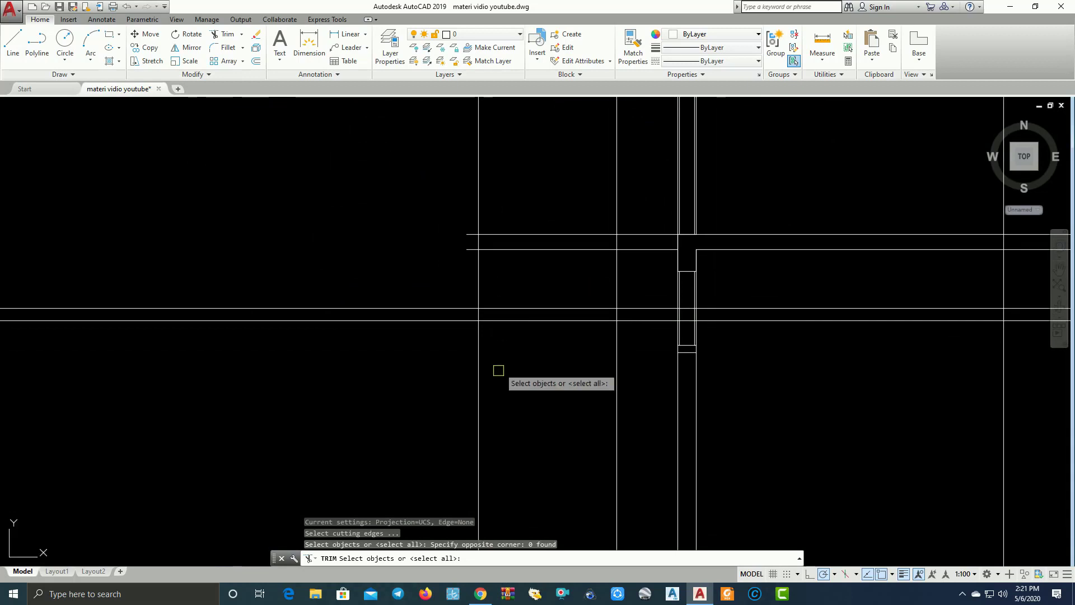
{"action": "left_click_drag", "start_coordinate": [499, 371], "coordinate": [451, 354]}
{"action": "left_click", "coordinate": [411, 282]}
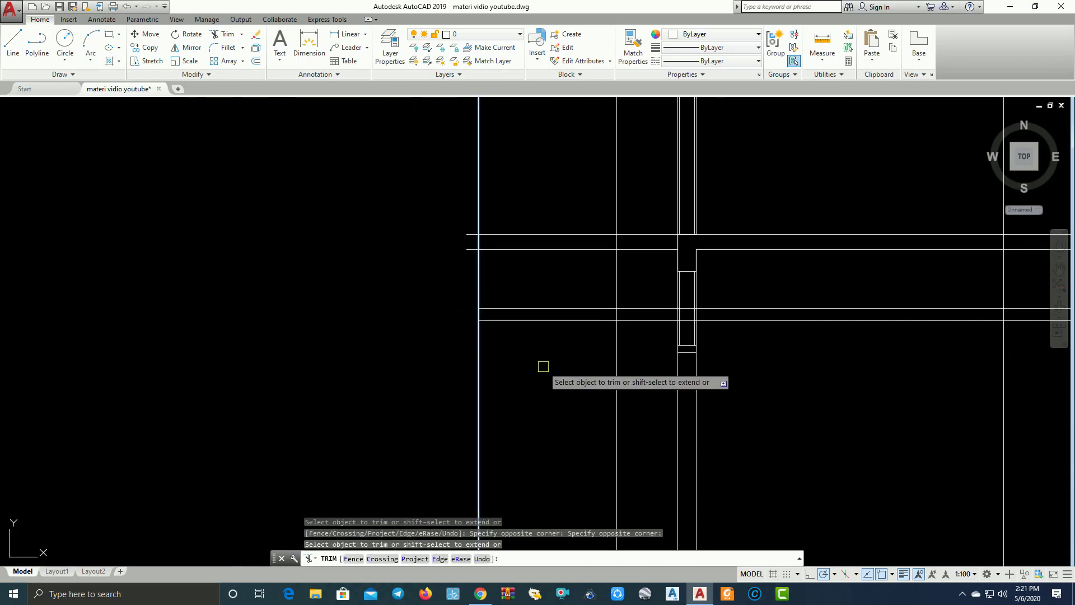
{"action": "key", "text": "Escape"}
Retry TRIM with cutting edges around the slab lines, then cancel it.
{"action": "key", "text": "Return"}
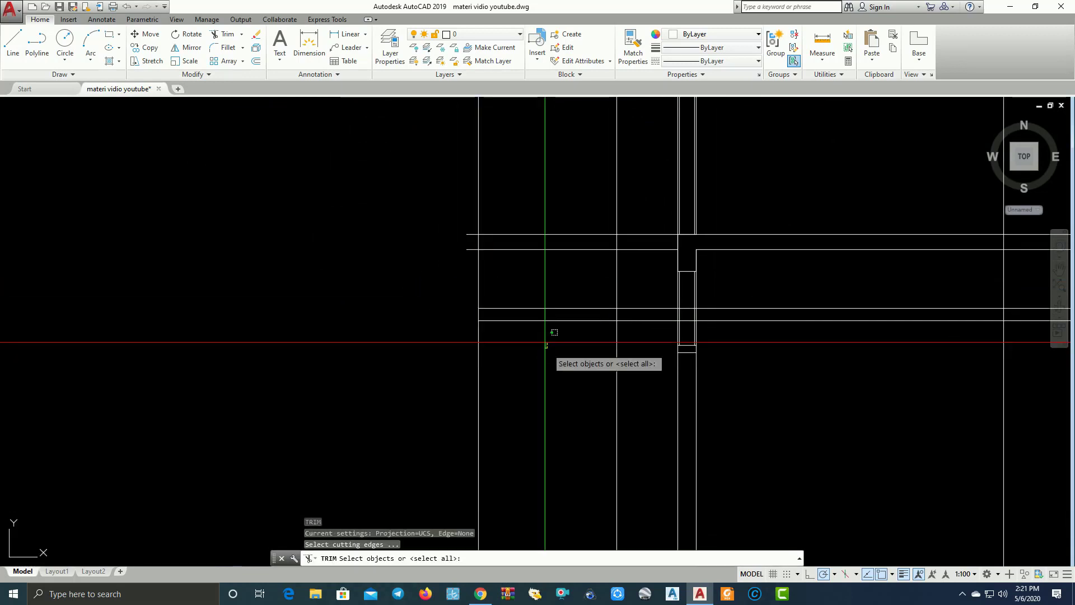
{"action": "left_click_drag", "start_coordinate": [552, 344], "coordinate": [473, 291]}
{"action": "key", "text": "Return"}
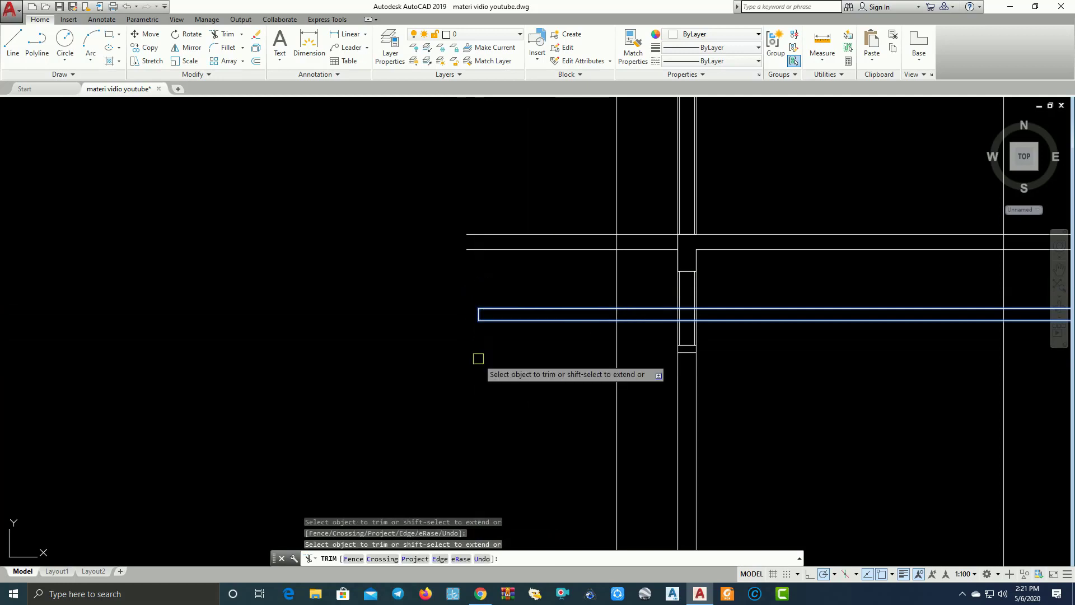
{"action": "scroll", "coordinate": [479, 358], "scroll_direction": "down", "scroll_amount": 5}
{"action": "key", "text": "Escape"}
Pan from the floor plan to centre the section's wall and stair area.
{"action": "scroll", "coordinate": [488, 298], "scroll_direction": "up", "scroll_amount": 3}
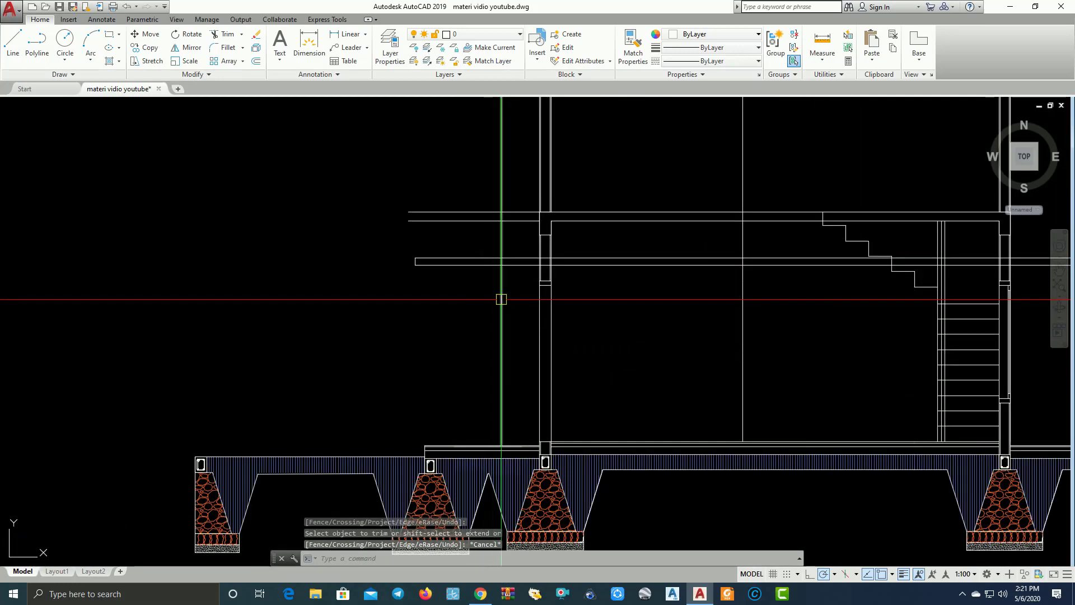
{"action": "scroll", "coordinate": [500, 301], "scroll_direction": "down", "scroll_amount": 5}
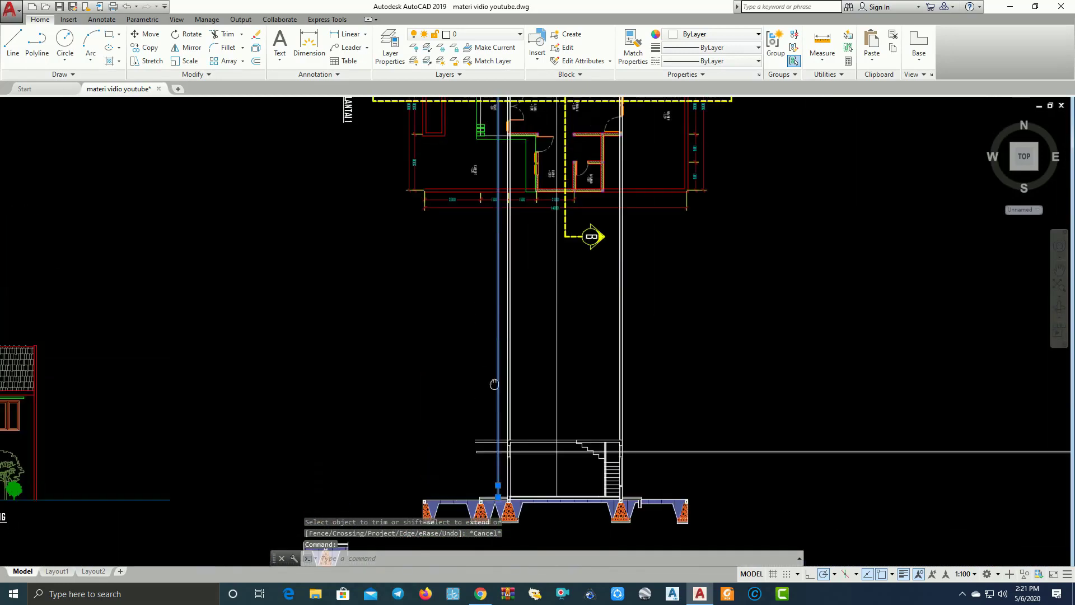
{"action": "middle_click_drag", "start_coordinate": [487, 252], "coordinate": [483, 343]}
{"action": "scroll", "coordinate": [483, 344], "scroll_direction": "up", "scroll_amount": 3}
{"action": "scroll", "coordinate": [483, 344], "scroll_direction": "up", "scroll_amount": 2}
{"action": "scroll", "coordinate": [487, 336], "scroll_direction": "down", "scroll_amount": 3}
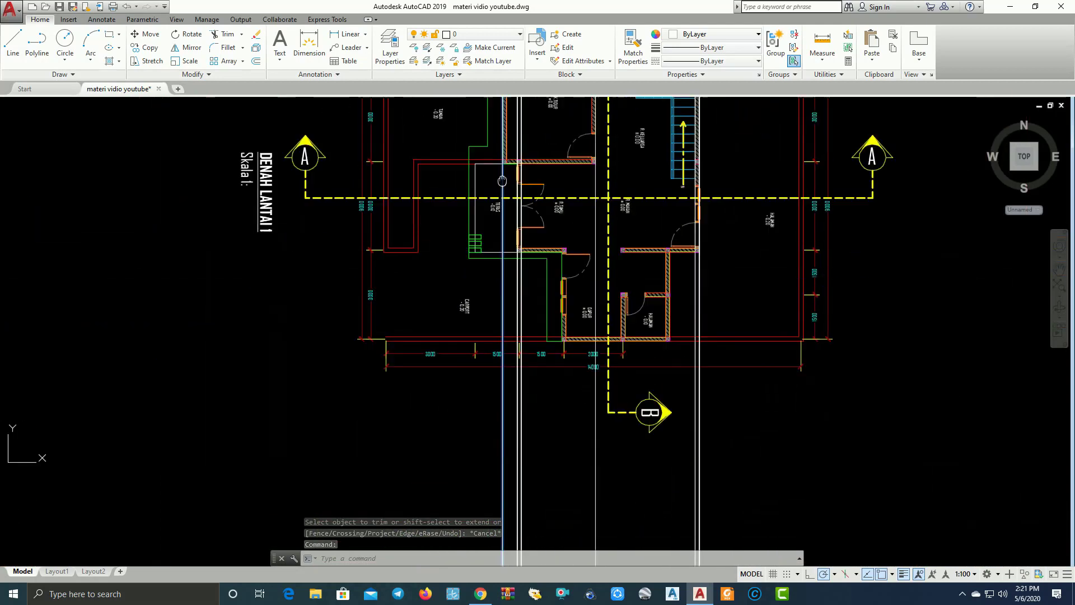
{"action": "middle_click_drag", "start_coordinate": [498, 430], "coordinate": [500, 299]}
{"action": "middle_click_drag", "start_coordinate": [501, 448], "coordinate": [509, 343]}
{"action": "middle_click_drag", "start_coordinate": [509, 426], "coordinate": [509, 300]}
{"action": "scroll", "coordinate": [516, 412], "scroll_direction": "up", "scroll_amount": 3}
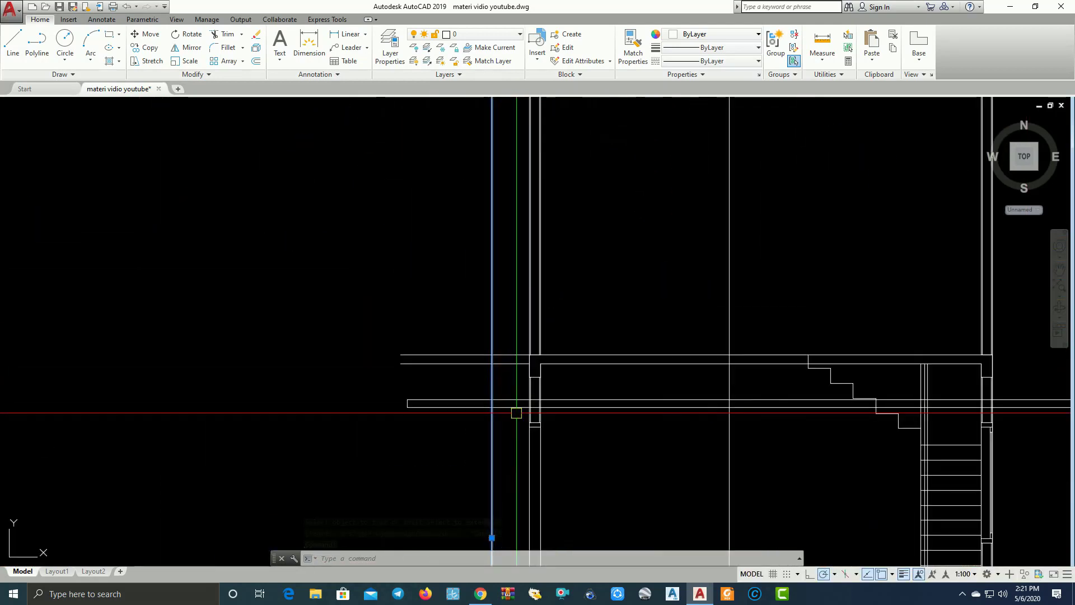
Trim the vertical lines above the horizontal cutting line.
{"action": "type", "text": "r"}
{"action": "key", "text": "Return"}
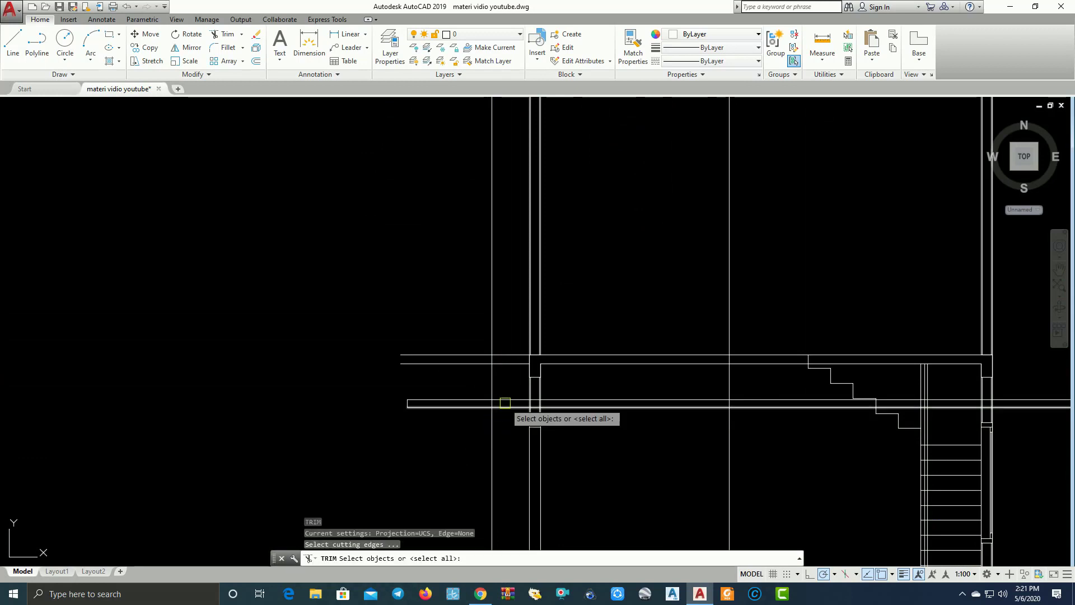
{"action": "left_click", "coordinate": [504, 401]}
{"action": "key", "text": "Return"}
{"action": "left_click_drag", "start_coordinate": [516, 303], "coordinate": [476, 269]}
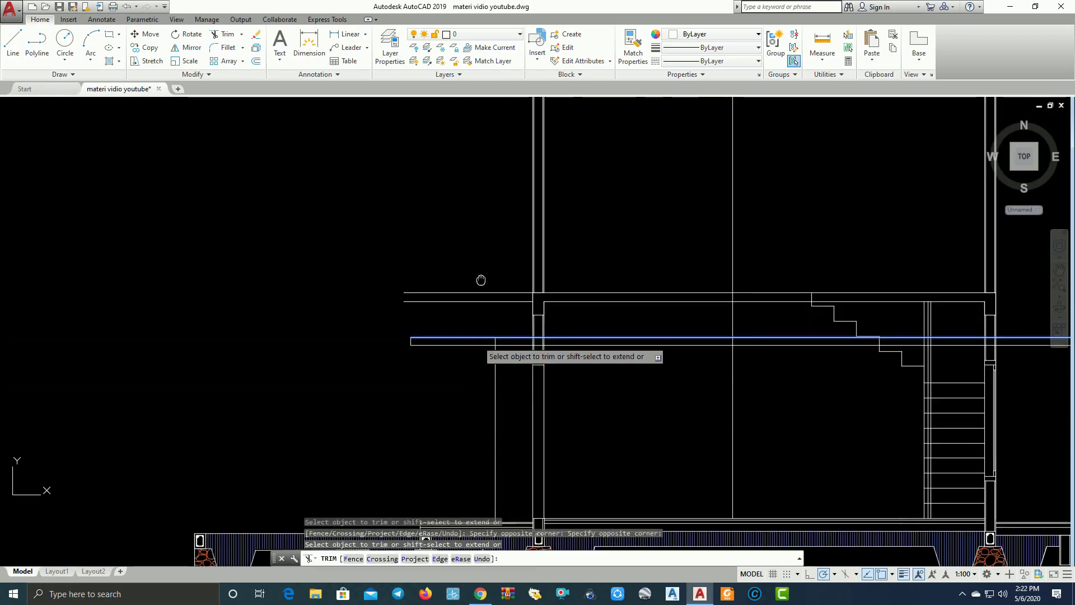
{"action": "scroll", "coordinate": [497, 362], "scroll_direction": "up", "scroll_amount": 2}
{"action": "scroll", "coordinate": [506, 387], "scroll_direction": "up", "scroll_amount": 2}
{"action": "key", "text": "Escape"}
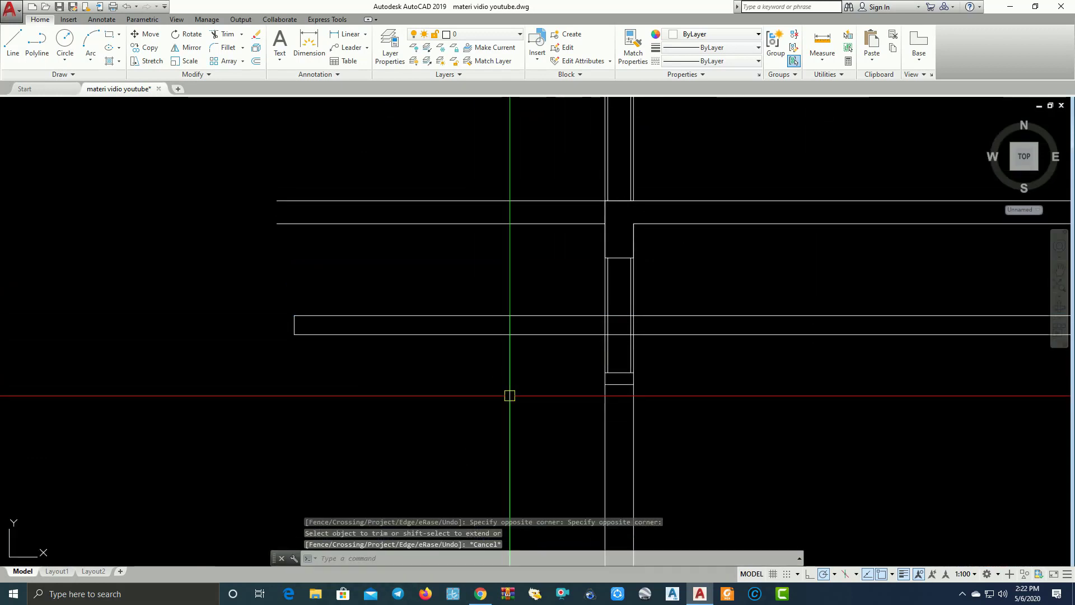
{"action": "type", "text": "tr"}
Trim the vertical line inside the horizontal band.
{"action": "key", "text": "Return"}
{"action": "scroll", "coordinate": [519, 331], "scroll_direction": "up", "scroll_amount": 2}
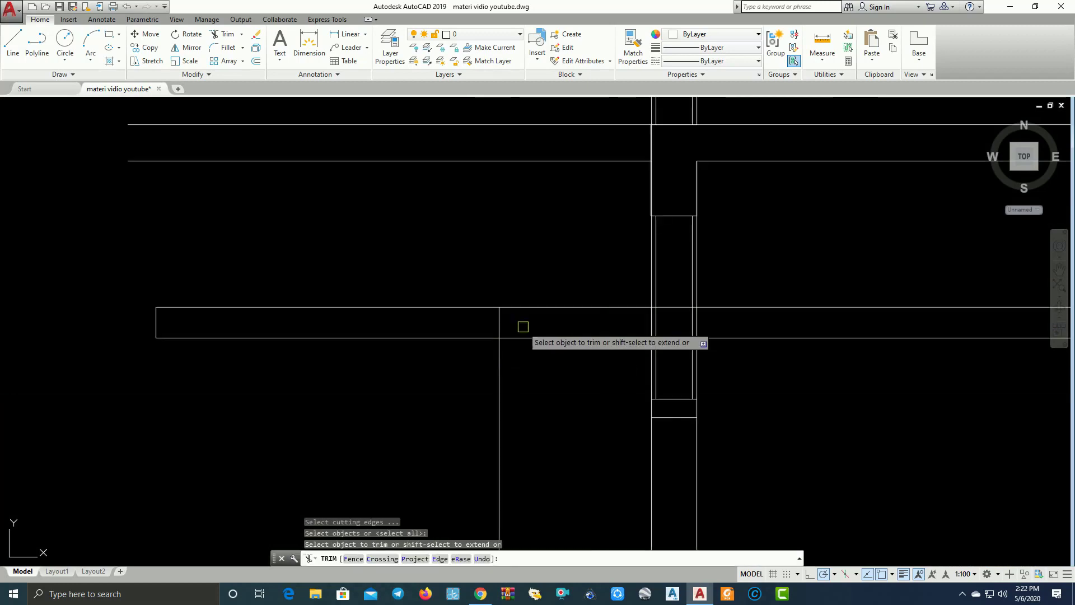
{"action": "left_click", "coordinate": [521, 319]}
{"action": "left_click", "coordinate": [484, 325]}
{"action": "scroll", "coordinate": [504, 330], "scroll_direction": "down", "scroll_amount": 2}
{"action": "scroll", "coordinate": [543, 313], "scroll_direction": "down", "scroll_amount": 2}
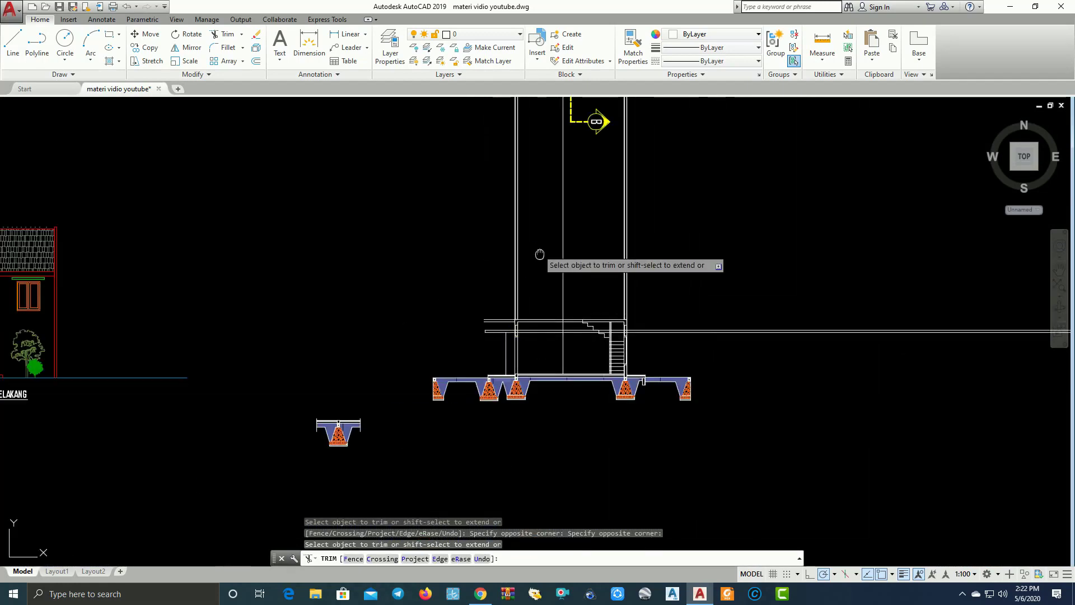
{"action": "scroll", "coordinate": [542, 429], "scroll_direction": "up", "scroll_amount": 2}
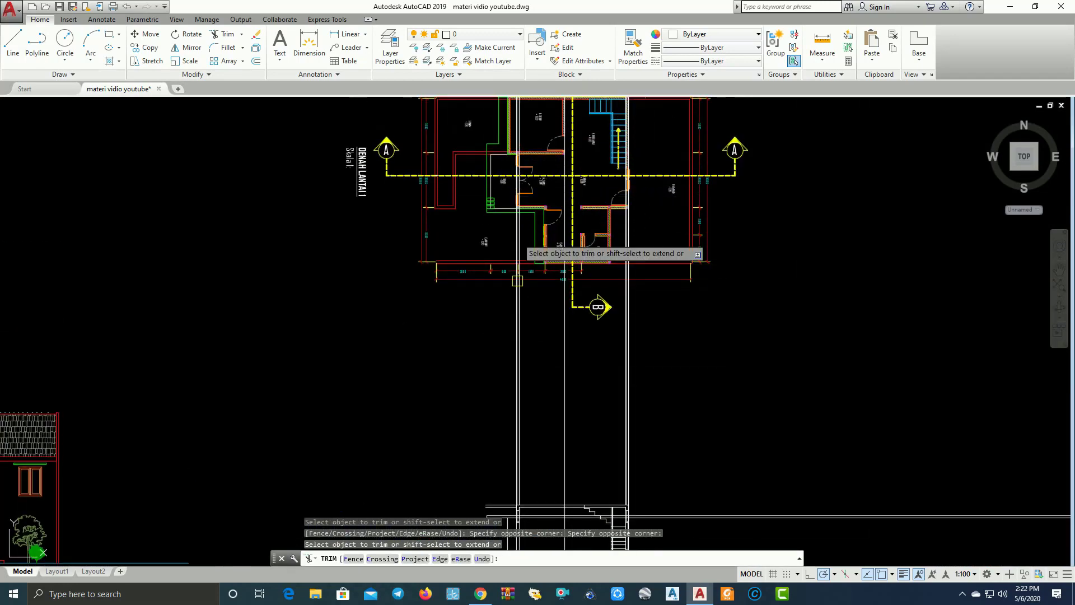
{"action": "scroll", "coordinate": [517, 302], "scroll_direction": "up", "scroll_amount": 1}
{"action": "scroll", "coordinate": [521, 353], "scroll_direction": "up", "scroll_amount": 2}
{"action": "scroll", "coordinate": [543, 313], "scroll_direction": "up", "scroll_amount": 1}
{"action": "scroll", "coordinate": [545, 381], "scroll_direction": "up", "scroll_amount": 2}
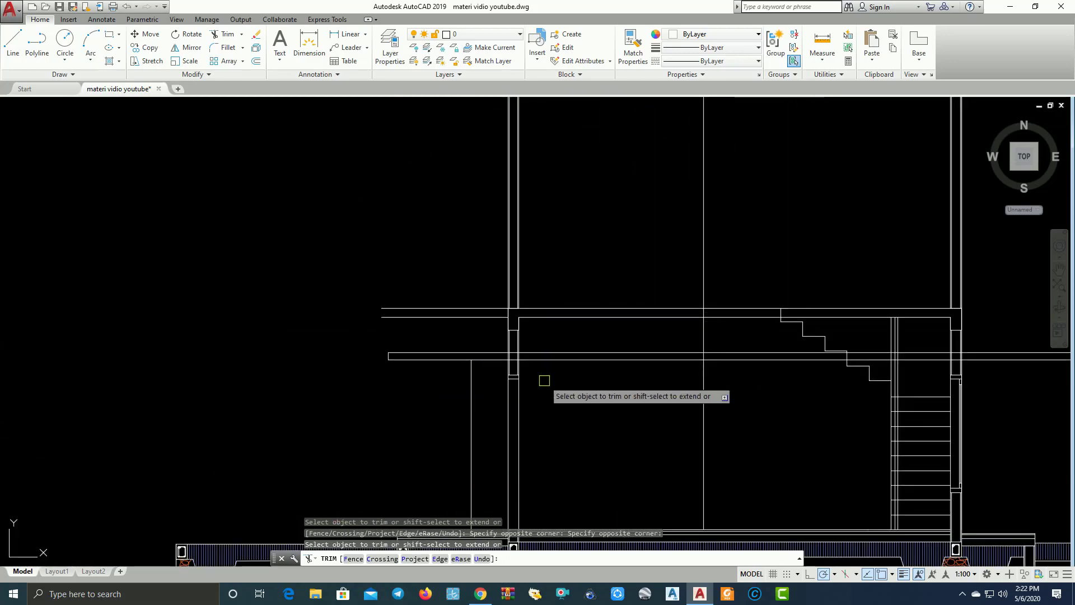
{"action": "key", "text": "Escape"}
Trim away the short leftover line piece beside the upper floor.
{"action": "key", "text": "Return"}
{"action": "scroll", "coordinate": [513, 367], "scroll_direction": "up", "scroll_amount": 3}
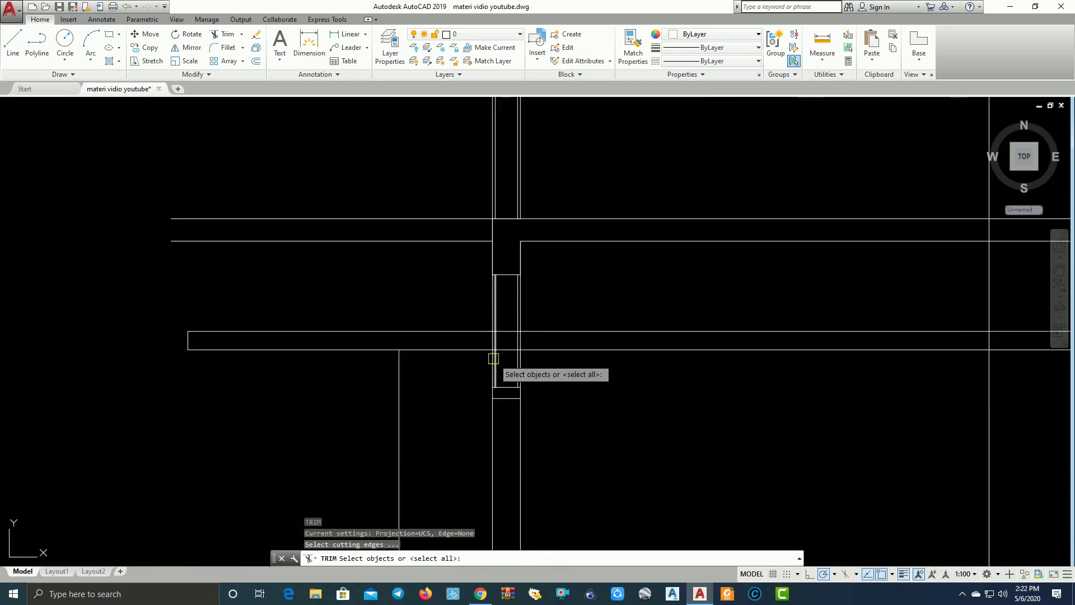
{"action": "scroll", "coordinate": [493, 359], "scroll_direction": "up", "scroll_amount": 3}
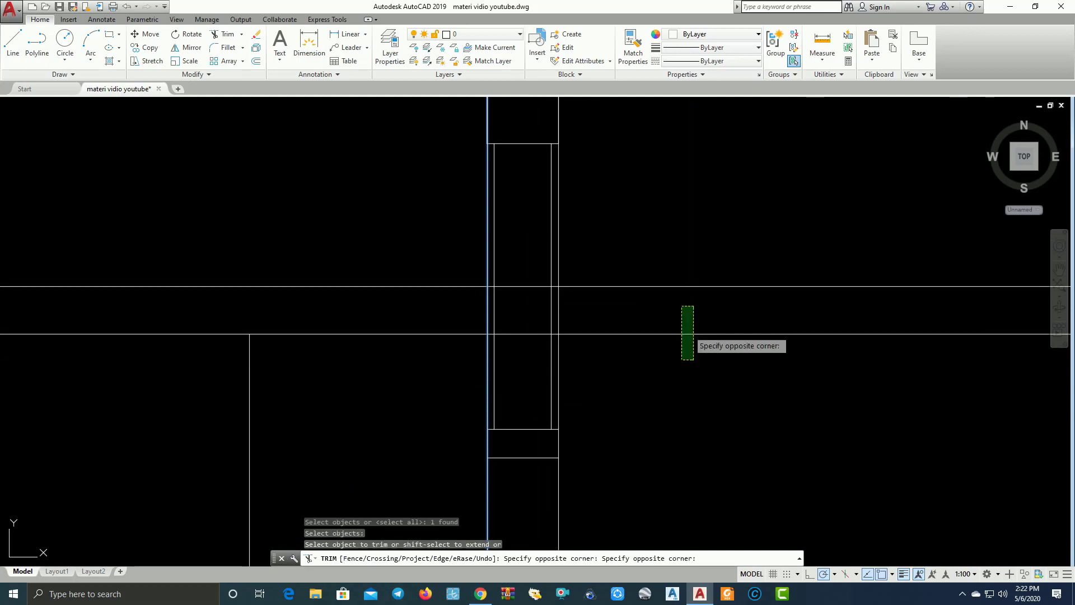
{"action": "left_click", "coordinate": [693, 306]}
{"action": "scroll", "coordinate": [656, 250], "scroll_direction": "down", "scroll_amount": 3}
{"action": "scroll", "coordinate": [672, 336], "scroll_direction": "down", "scroll_amount": 3}
{"action": "key", "text": "Escape"}
Pan and zoom to the stairs, footings and wall-slab junction.
{"action": "middle_click_drag", "start_coordinate": [673, 303], "coordinate": [563, 286]}
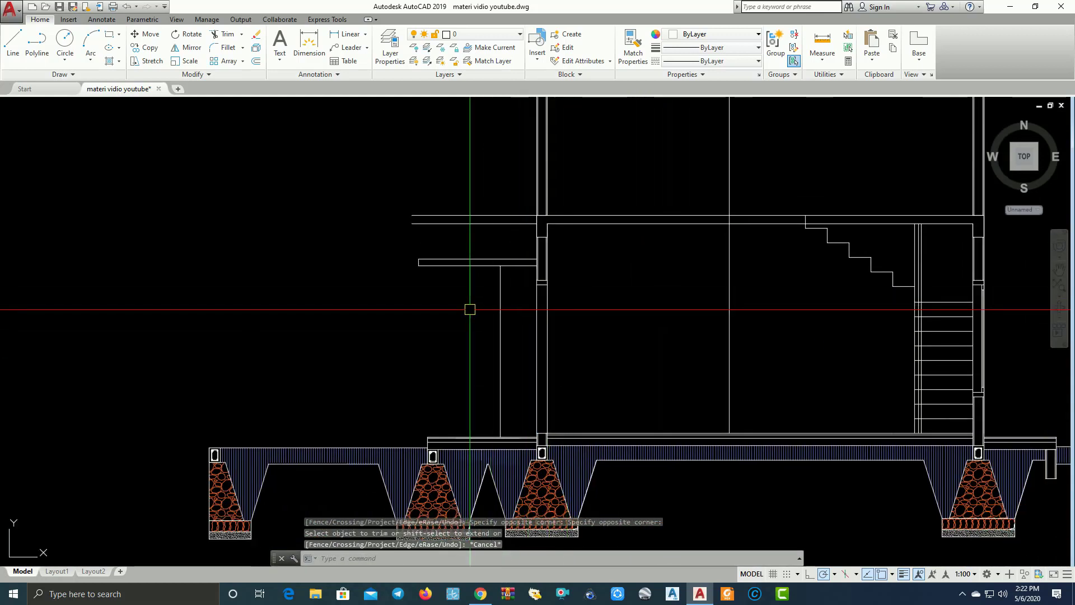
{"action": "scroll", "coordinate": [415, 325], "scroll_direction": "down", "scroll_amount": 3}
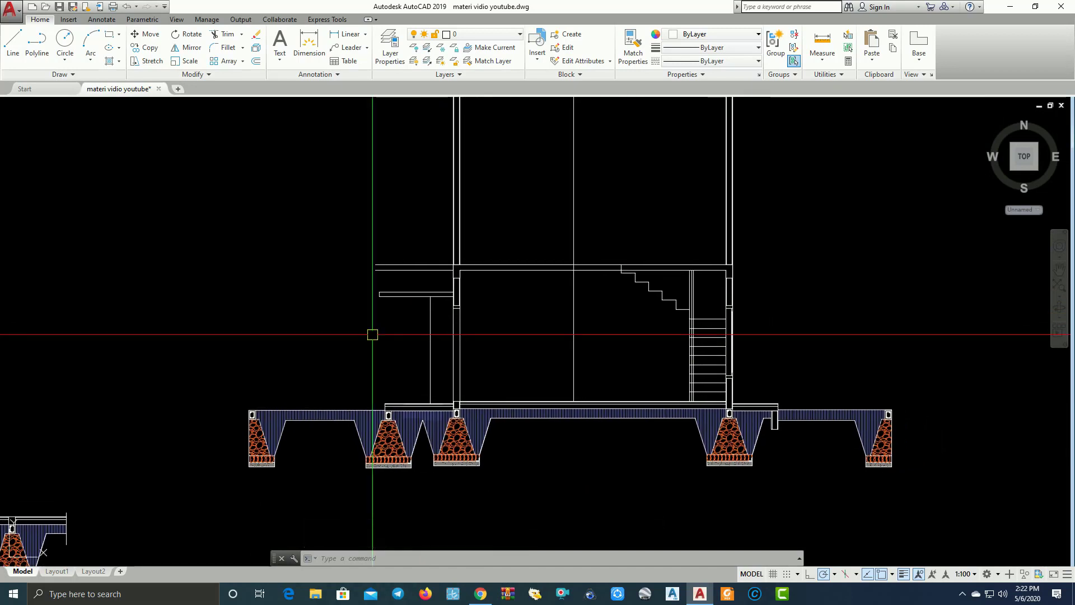
{"action": "middle_click_drag", "start_coordinate": [372, 335], "coordinate": [367, 375]}
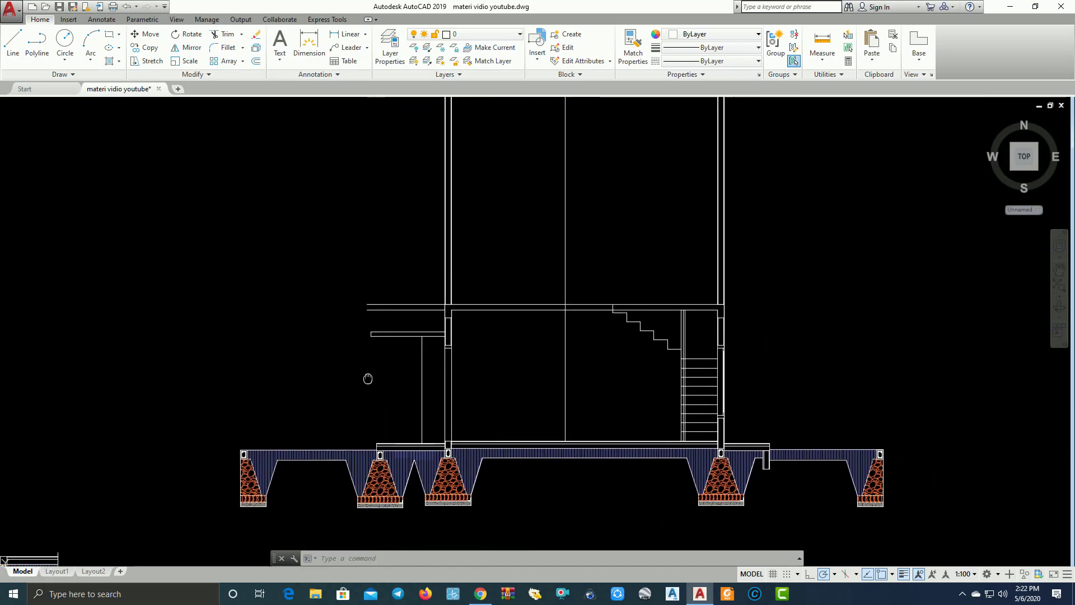
{"action": "scroll", "coordinate": [392, 336], "scroll_direction": "up", "scroll_amount": 1}
{"action": "scroll", "coordinate": [496, 326], "scroll_direction": "up", "scroll_amount": 4}
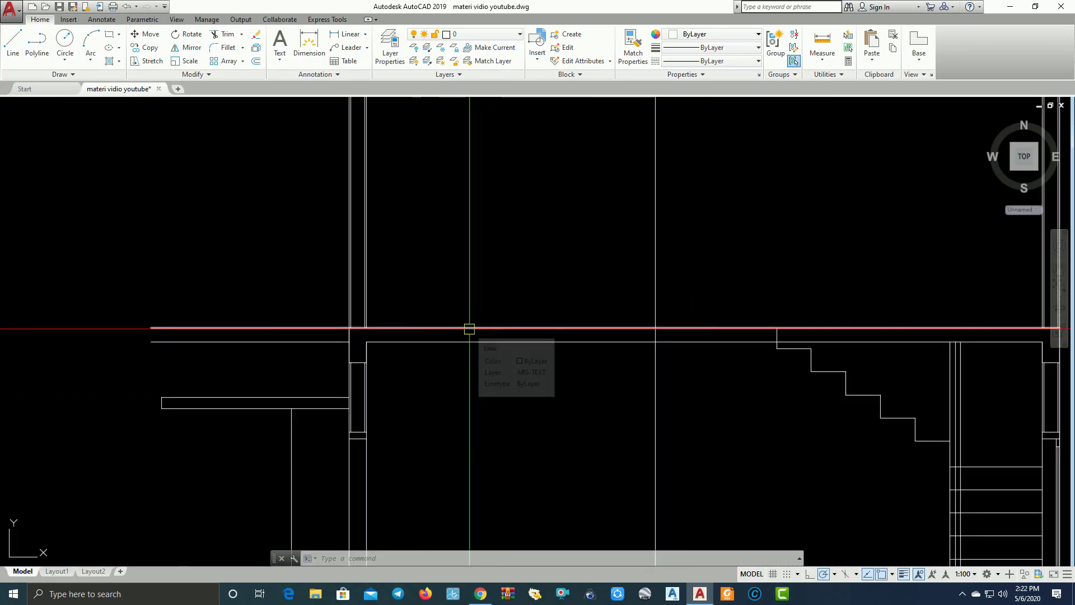
{"action": "scroll", "coordinate": [469, 329], "scroll_direction": "down", "scroll_amount": 3}
Zoom to extents and pan toward the wall section with the stair.
{"action": "middle_click", "coordinate": [700, 329]}
{"action": "middle_click", "coordinate": [700, 329]}
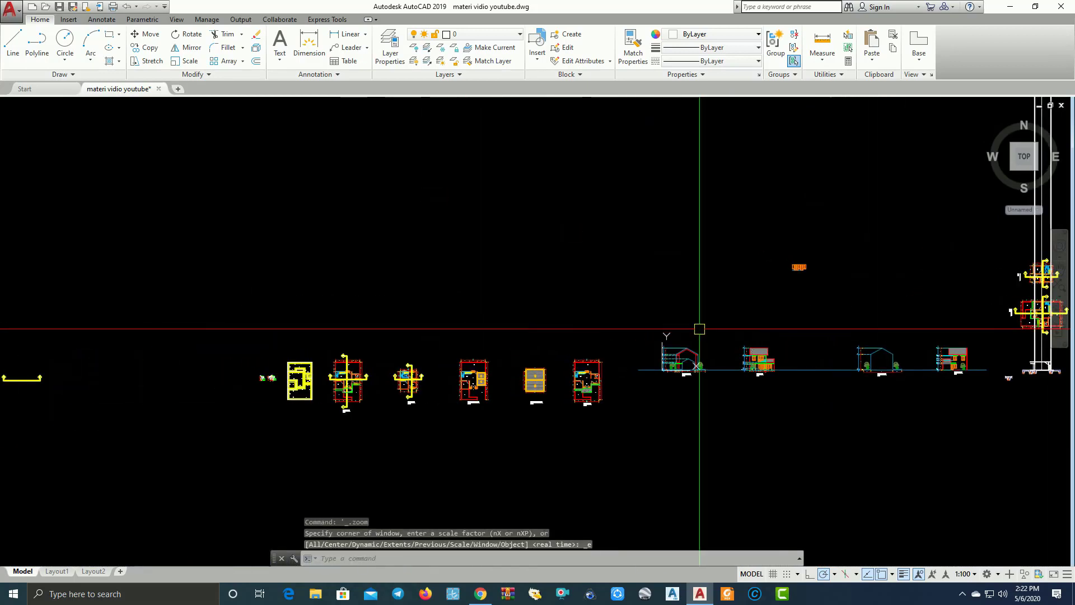
{"action": "middle_click_drag", "start_coordinate": [700, 329], "coordinate": [408, 258]}
{"action": "scroll", "coordinate": [481, 293], "scroll_direction": "up", "scroll_amount": 3}
{"action": "scroll", "coordinate": [480, 355], "scroll_direction": "up", "scroll_amount": 2}
{"action": "scroll", "coordinate": [357, 408], "scroll_direction": "up", "scroll_amount": 4}
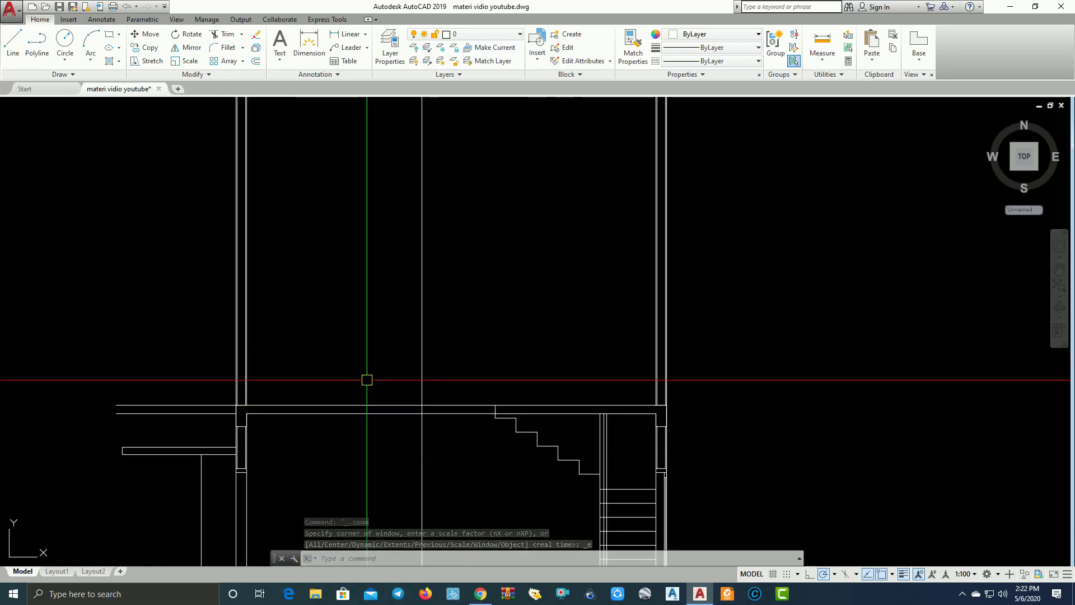
Start a vertical XLINE and bring the DENAH LANTAI 1 floor plan into view.
{"action": "type", "text": "xl"}
{"action": "key", "text": "Return"}
{"action": "type", "text": "v"}
{"action": "key", "text": "Return"}
{"action": "scroll", "coordinate": [368, 377], "scroll_direction": "down", "scroll_amount": 5}
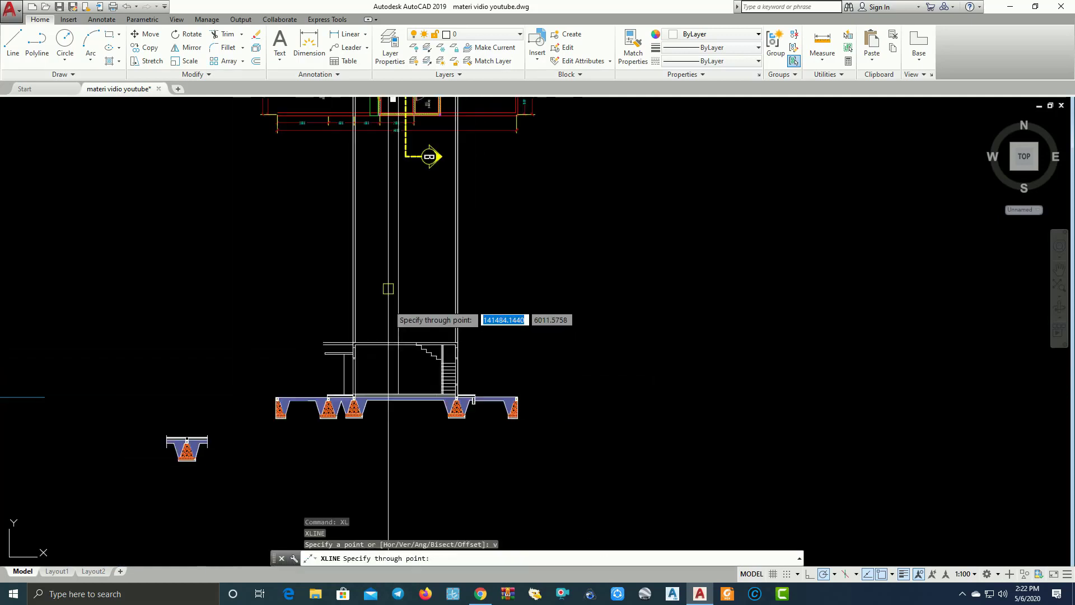
{"action": "mouse_move", "coordinate": [428, 159]}
{"action": "middle_mouse_down"}
{"action": "mouse_move", "coordinate": [363, 353]}
{"action": "mouse_move", "coordinate": [360, 319]}
{"action": "middle_mouse_up"}
{"action": "scroll", "coordinate": [362, 255], "scroll_direction": "up", "scroll_amount": 3}
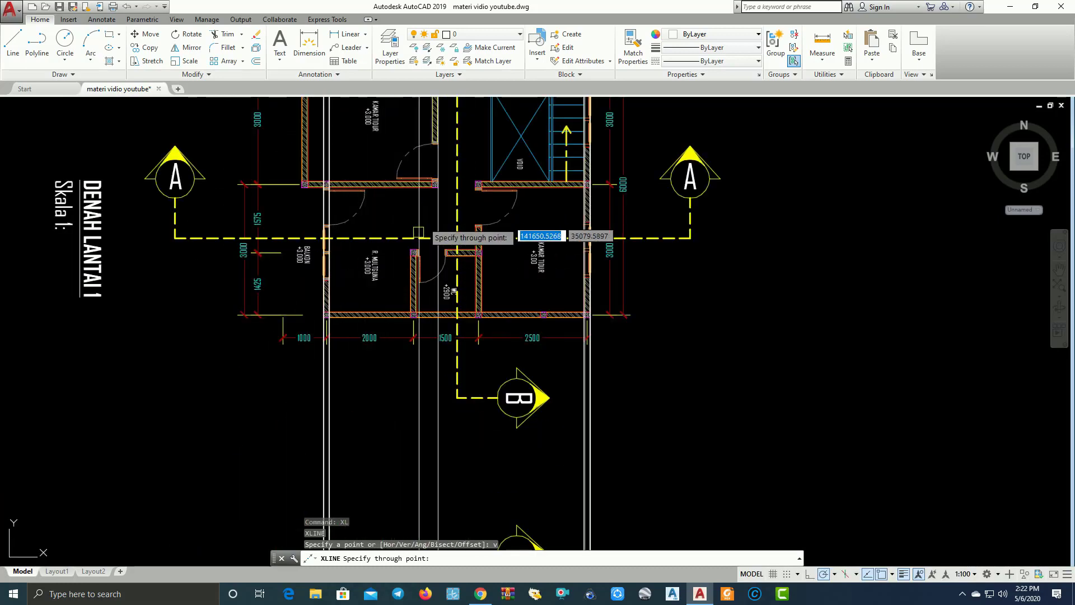
{"action": "scroll", "coordinate": [476, 239], "scroll_direction": "up", "scroll_amount": 3}
{"action": "scroll", "coordinate": [479, 237], "scroll_direction": "up", "scroll_amount": 3}
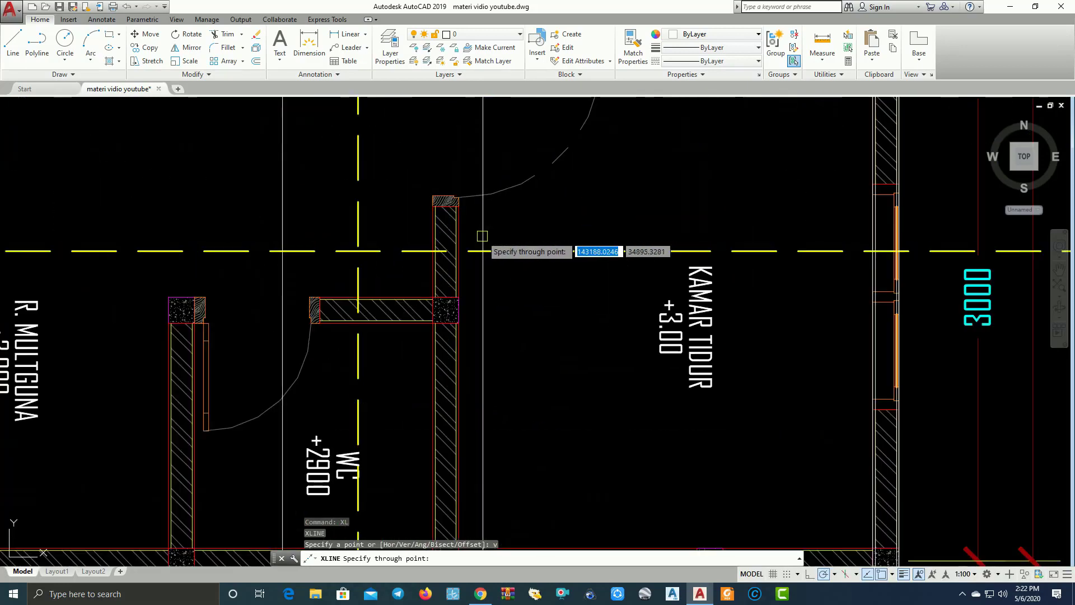
{"action": "scroll", "coordinate": [463, 253], "scroll_direction": "up", "scroll_amount": 3}
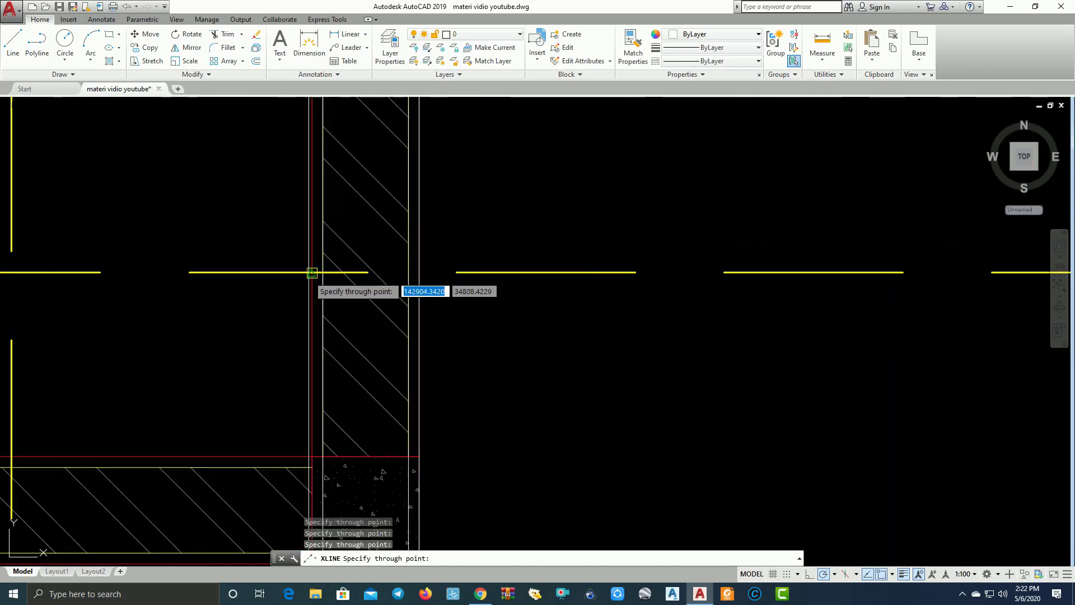
{"action": "scroll", "coordinate": [312, 273], "scroll_direction": "down", "scroll_amount": 5}
{"action": "scroll", "coordinate": [468, 336], "scroll_direction": "down", "scroll_amount": 5}
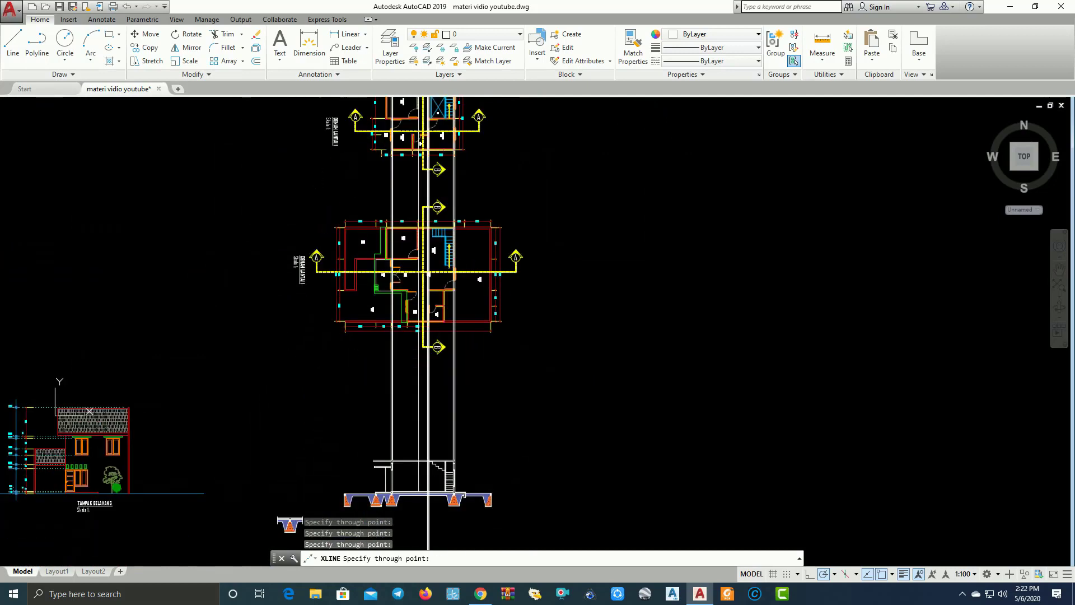
Drop vertical construction lines from the plan's wall edges through the section beside the stair.
{"action": "middle_click_drag", "start_coordinate": [448, 481], "coordinate": [466, 322]}
{"action": "scroll", "coordinate": [465, 323], "scroll_direction": "up", "scroll_amount": 5}
{"action": "middle_click_drag", "start_coordinate": [463, 246], "coordinate": [470, 402]}
{"action": "scroll", "coordinate": [470, 401], "scroll_direction": "up", "scroll_amount": 1}
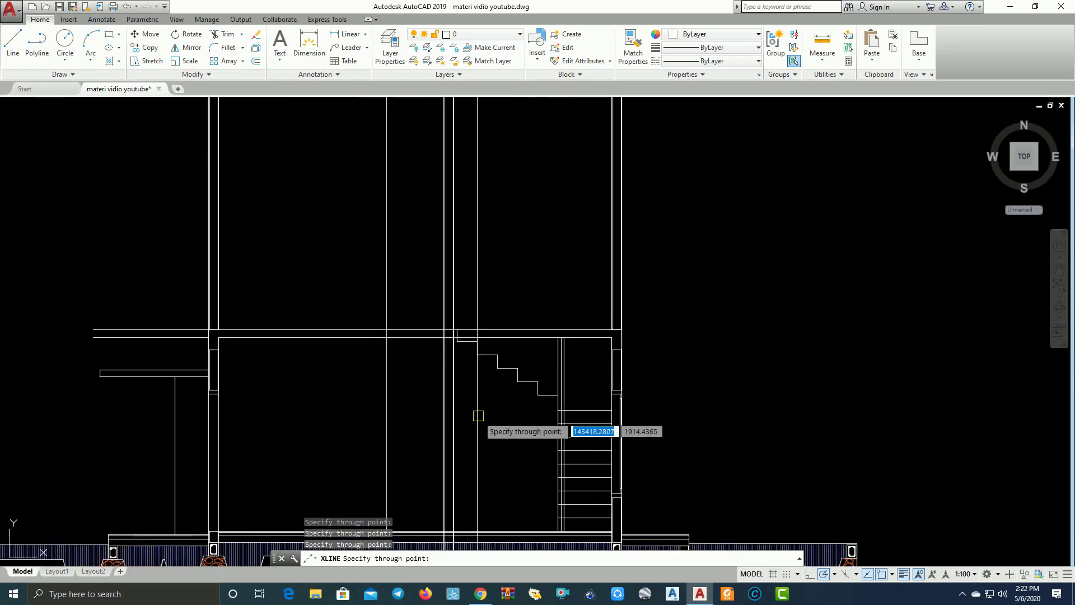
{"action": "key", "text": "Escape"}
{"action": "middle_click_drag", "start_coordinate": [692, 345], "coordinate": [679, 450]}
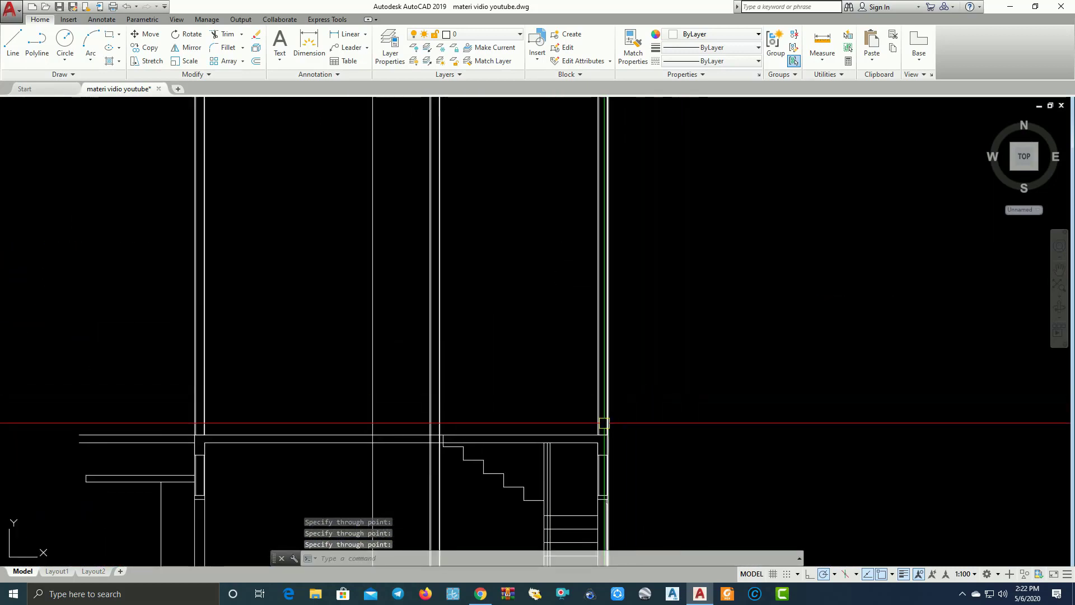
Offset the top floor-slab line 3000 upward as the next floor level.
{"action": "left_click", "coordinate": [567, 434]}
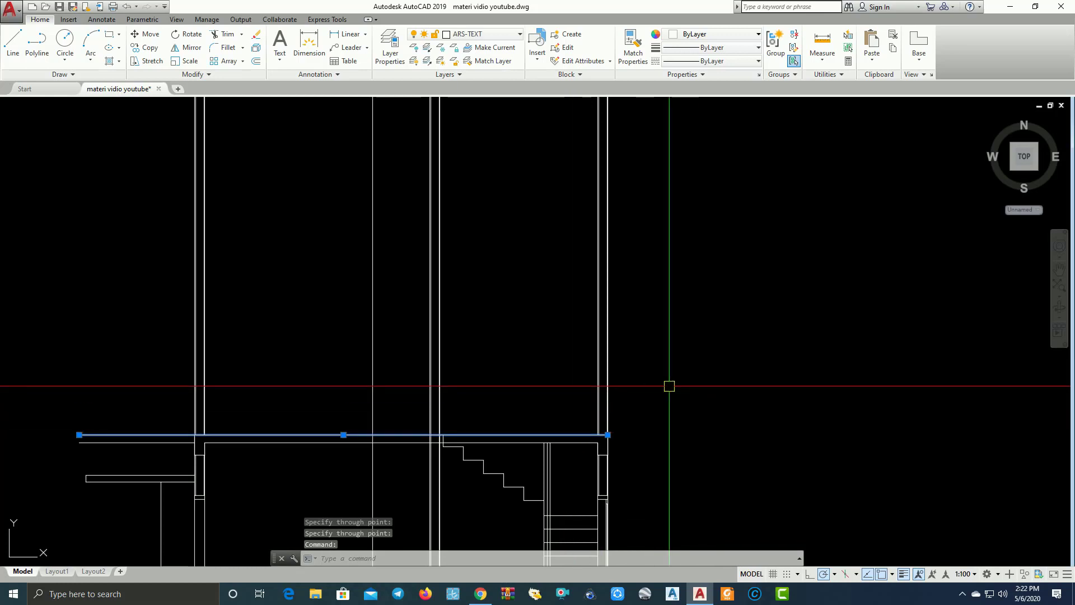
{"action": "type", "text": "o"}
{"action": "key", "text": "Return"}
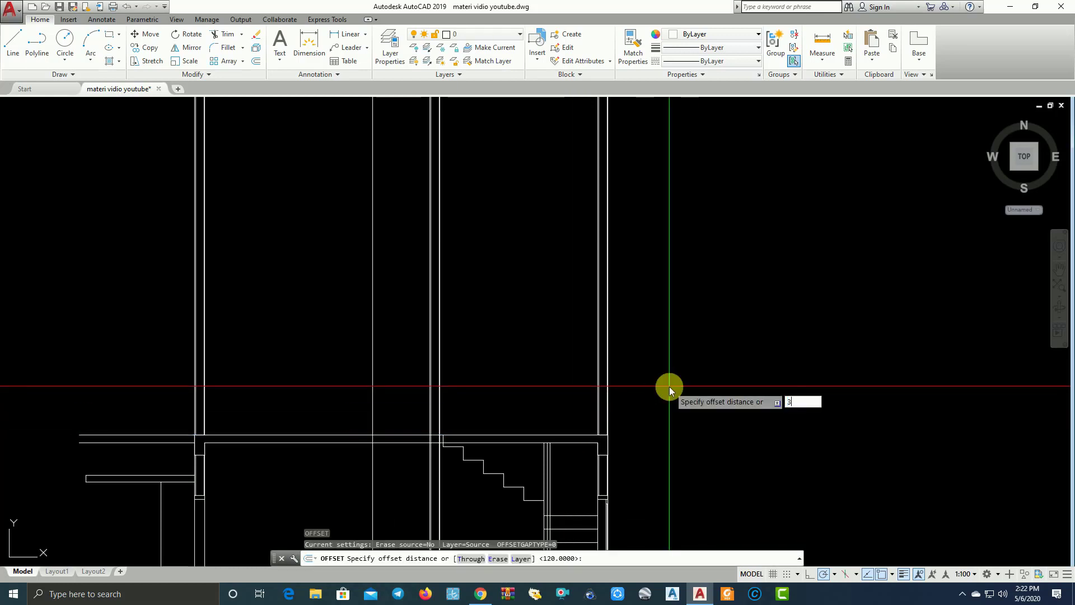
{"action": "type", "text": "3000"}
{"action": "key", "text": "Return"}
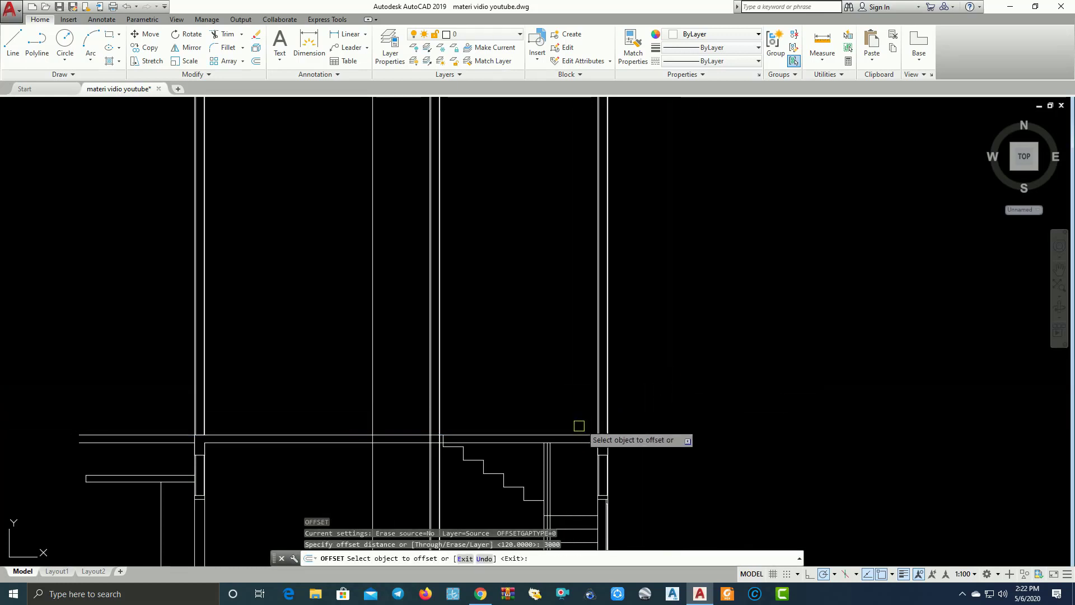
{"action": "left_click", "coordinate": [571, 433]}
{"action": "left_click", "coordinate": [588, 364]}
{"action": "scroll", "coordinate": [644, 392], "scroll_direction": "down", "scroll_amount": 2}
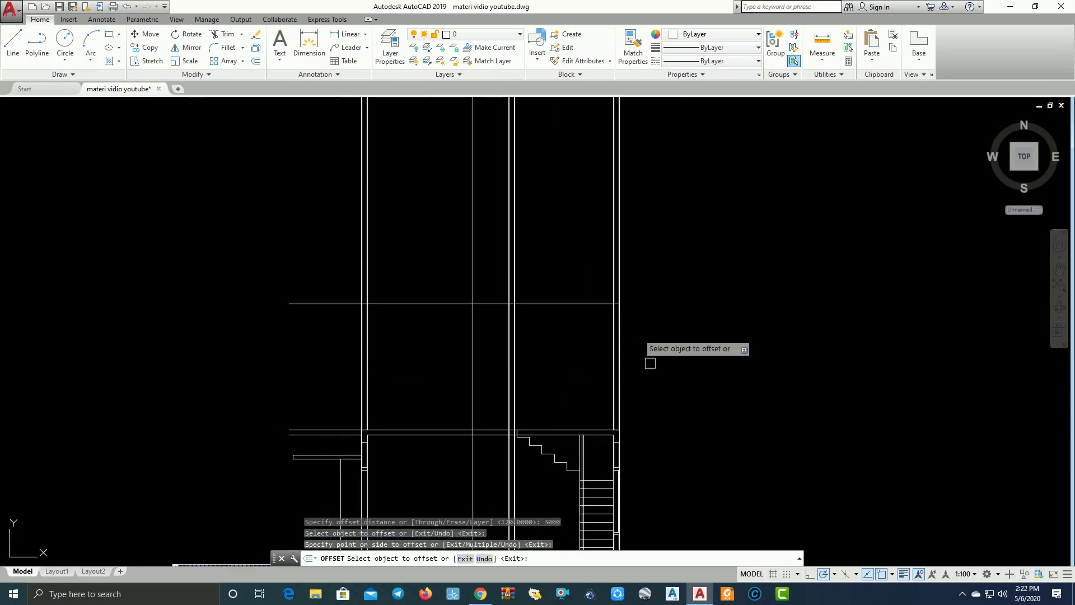
{"action": "key", "text": "Escape"}
Trim the vertical lines above the new level, using it as the cutting edge.
{"action": "type", "text": "r"}
{"action": "key", "text": "Return"}
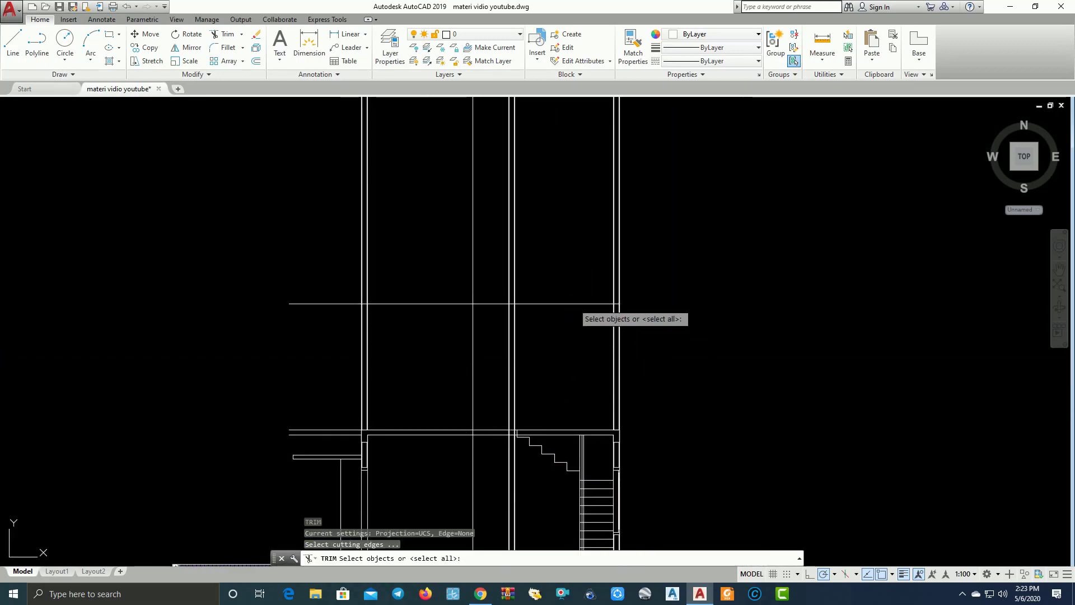
{"action": "left_click", "coordinate": [569, 304]}
{"action": "key", "text": "Return"}
{"action": "left_click_drag", "start_coordinate": [657, 263], "coordinate": [594, 269]}
{"action": "mouse_move", "coordinate": [569, 228]}
{"action": "left_mouse_down"}
{"action": "mouse_move", "coordinate": [456, 264]}
{"action": "mouse_move", "coordinate": [423, 257]}
{"action": "left_mouse_up"}
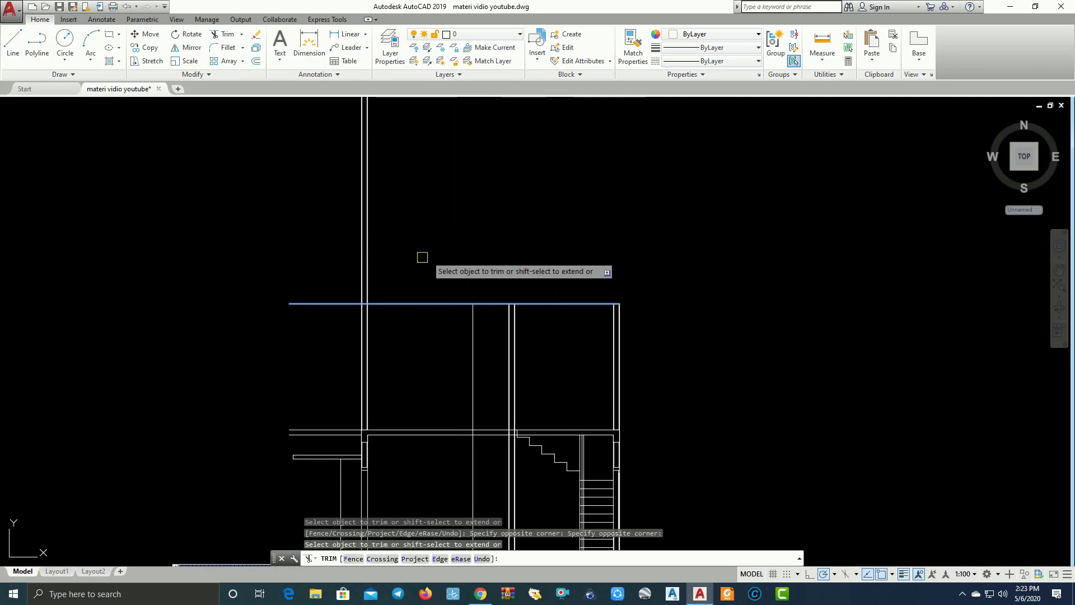
{"action": "scroll", "coordinate": [337, 187], "scroll_direction": "up", "scroll_amount": 2}
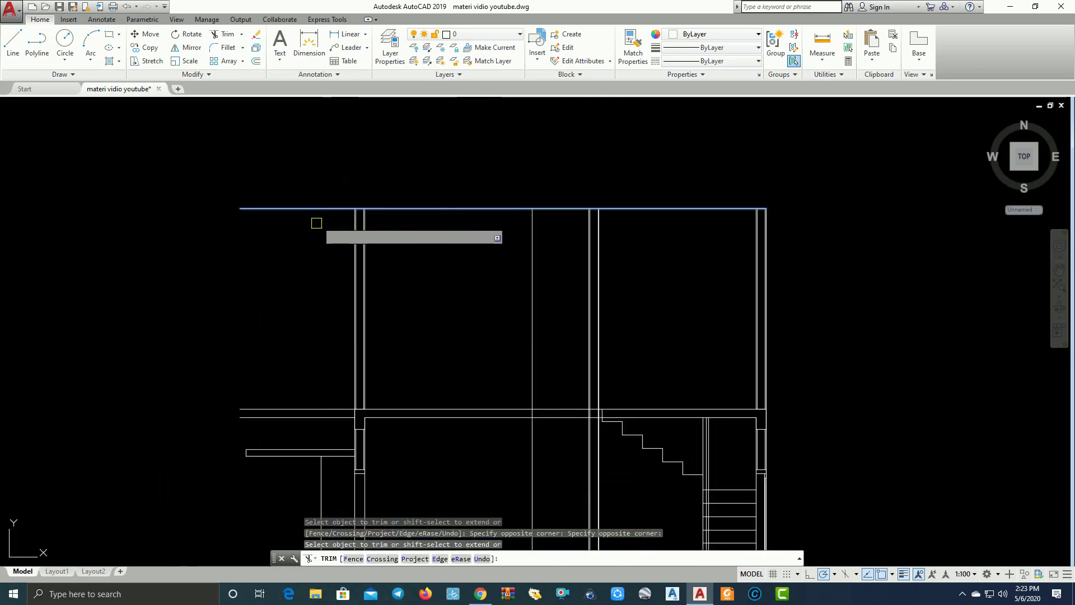
{"action": "key", "text": "Escape"}
{"action": "scroll", "coordinate": [297, 235], "scroll_direction": "down", "scroll_amount": 2}
{"action": "mouse_move", "coordinate": [334, 259]}
{"action": "middle_mouse_down"}
{"action": "mouse_move", "coordinate": [429, 259]}
{"action": "mouse_move", "coordinate": [400, 313]}
{"action": "middle_mouse_up"}
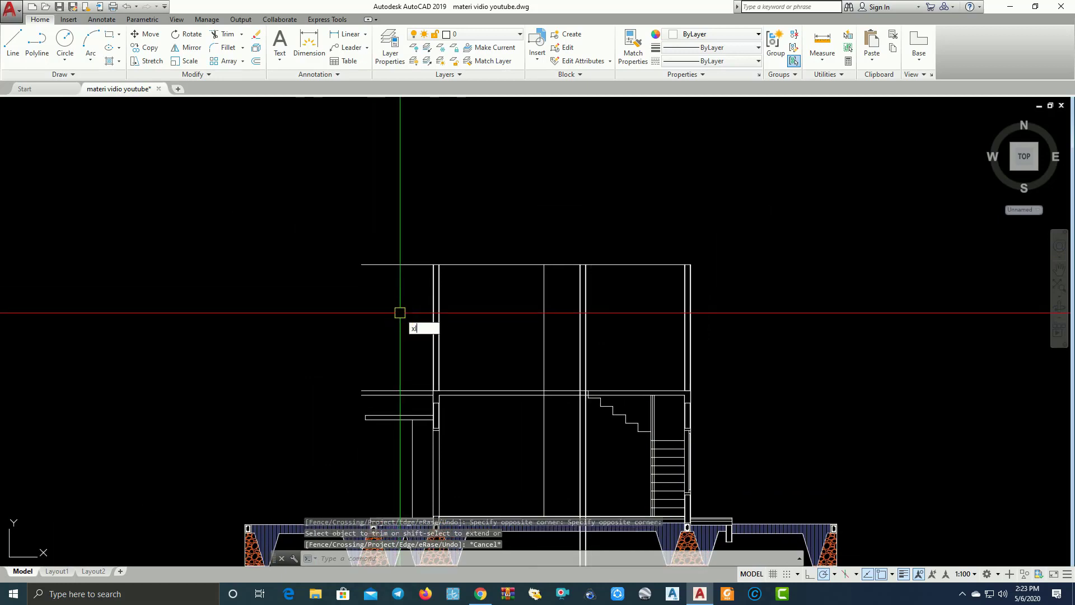
Project one more vertical XLINE down from the first-floor plan into the section.
{"action": "scroll", "coordinate": [403, 308], "scroll_direction": "down", "scroll_amount": 3}
{"action": "type", "text": "xl"}
{"action": "key", "text": "Return"}
{"action": "type", "text": "v"}
{"action": "key", "text": "Return"}
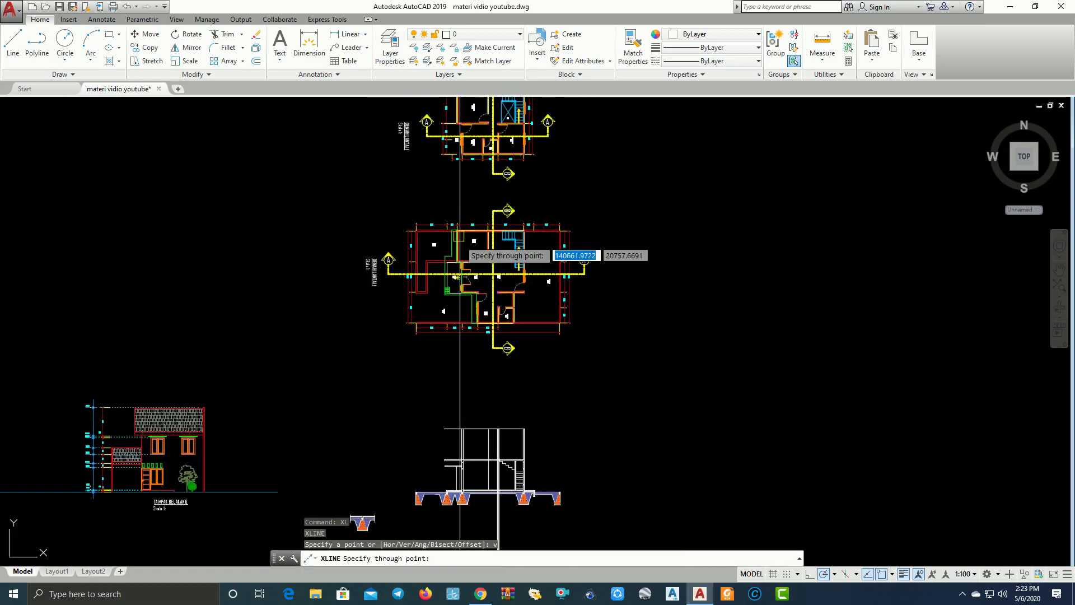
{"action": "middle_click_drag", "start_coordinate": [456, 136], "coordinate": [456, 196]}
{"action": "scroll", "coordinate": [458, 196], "scroll_direction": "up", "scroll_amount": 2}
{"action": "scroll", "coordinate": [462, 235], "scroll_direction": "up", "scroll_amount": 3}
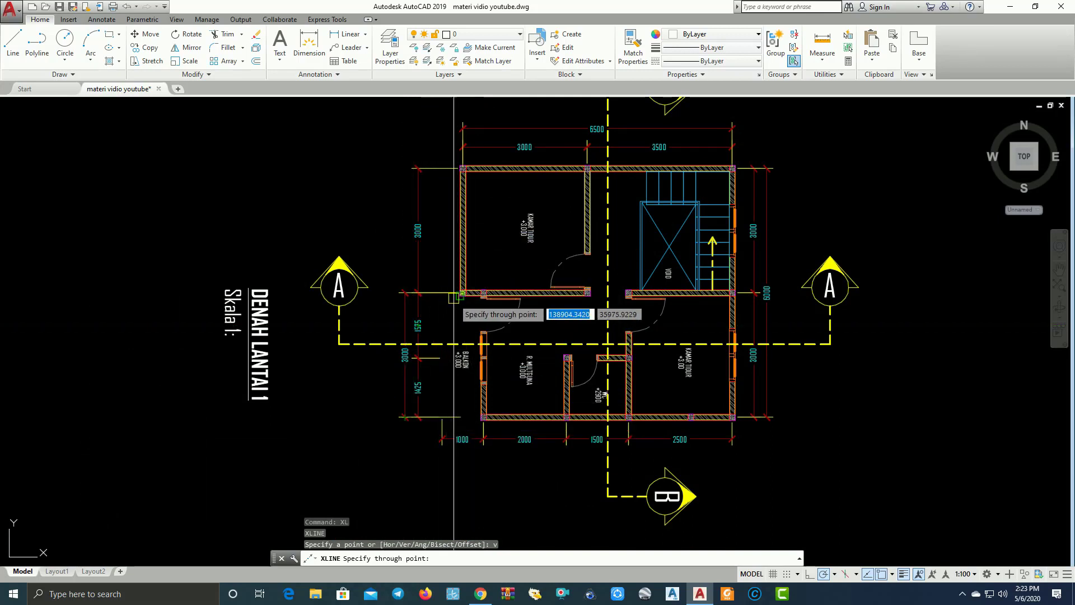
{"action": "scroll", "coordinate": [420, 302], "scroll_direction": "down", "scroll_amount": 5}
{"action": "scroll", "coordinate": [432, 336], "scroll_direction": "up", "scroll_amount": 2}
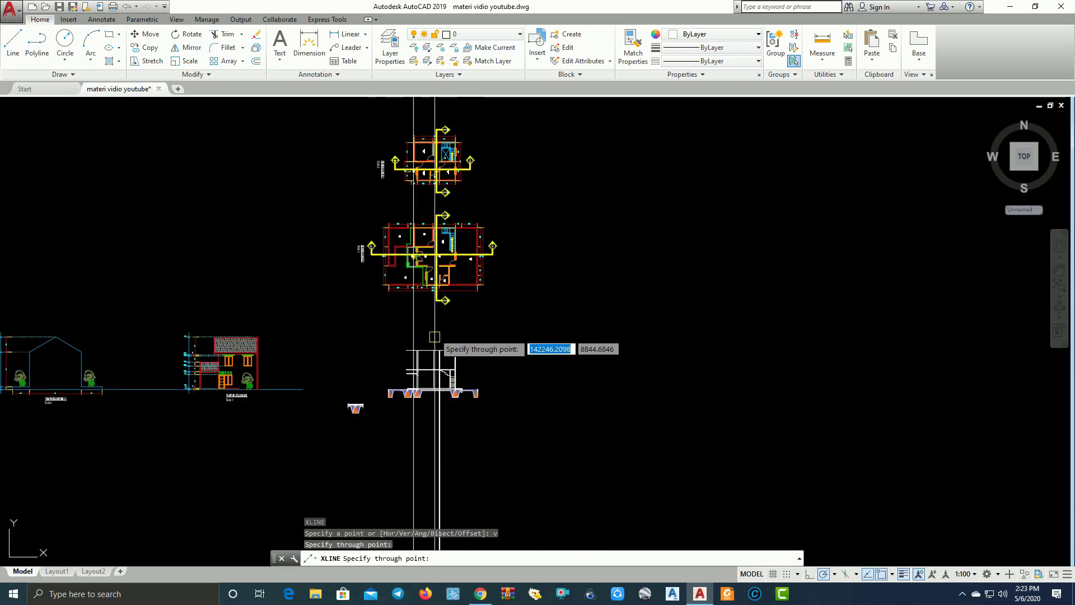
{"action": "scroll", "coordinate": [412, 371], "scroll_direction": "up", "scroll_amount": 6}
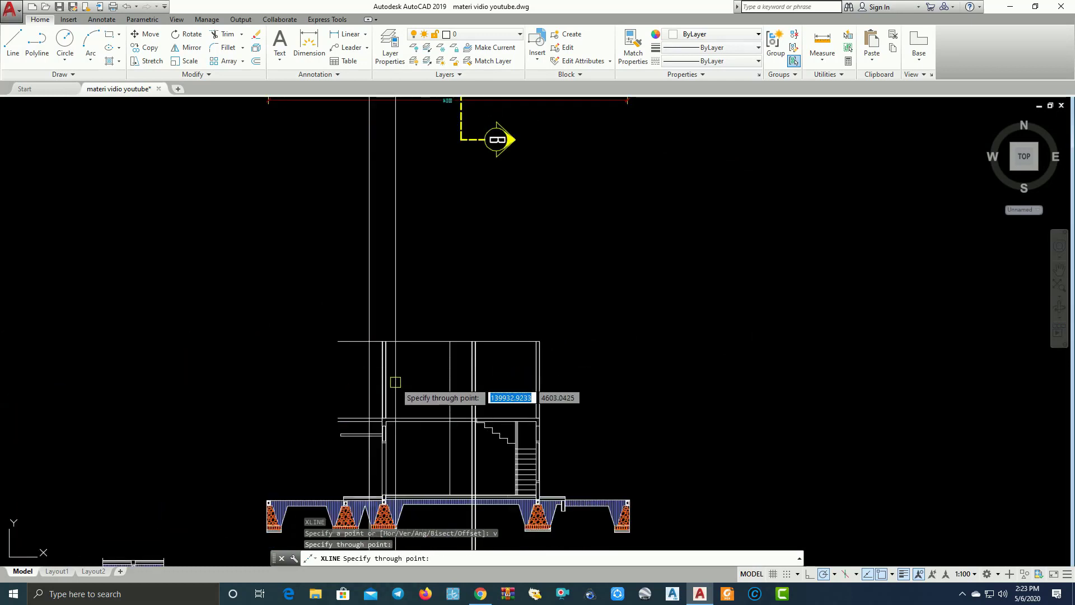
{"action": "left_click", "coordinate": [373, 383]}
{"action": "key", "text": "Return"}
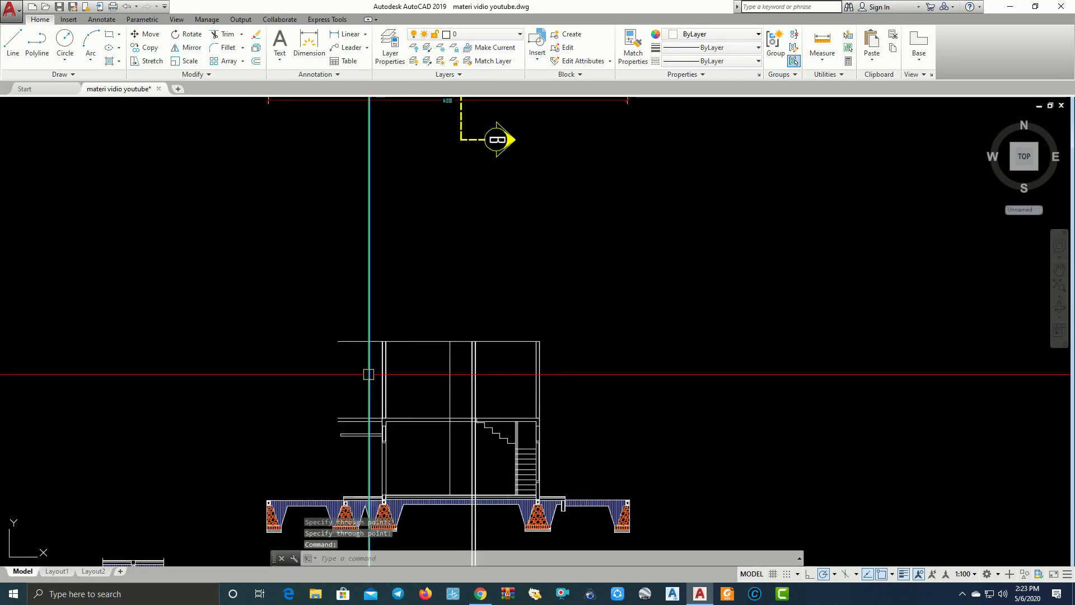
Erase the unwanted vertical construction line and pan to the TAMPAK DEPAN elevation.
{"action": "key", "text": "Return"}
{"action": "middle_click_drag", "start_coordinate": [308, 401], "coordinate": [513, 330]}
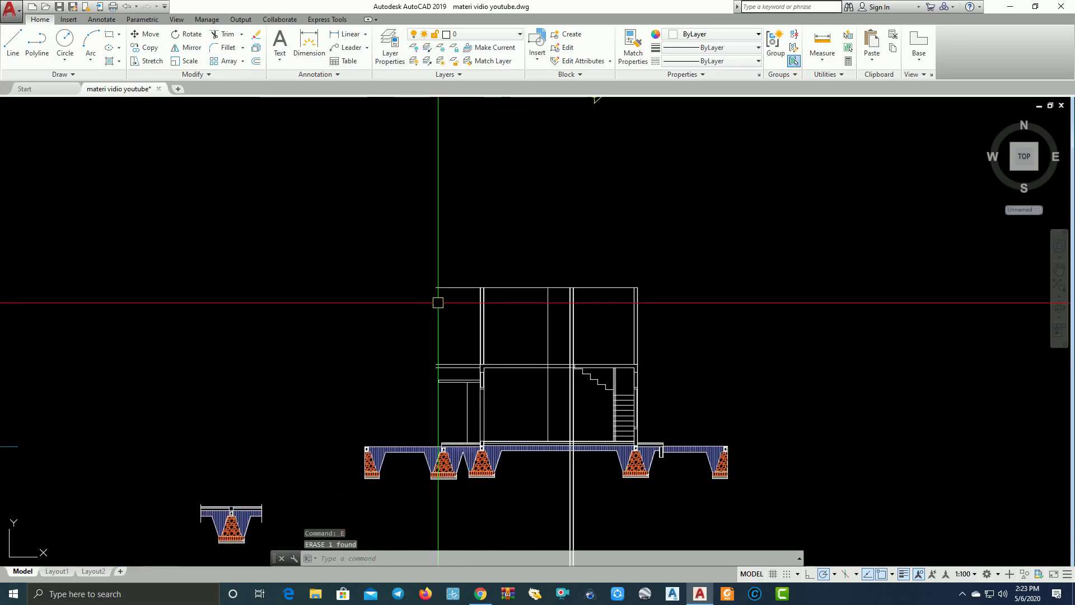
{"action": "scroll", "coordinate": [532, 319], "scroll_direction": "down", "scroll_amount": 1}
{"action": "scroll", "coordinate": [451, 320], "scroll_direction": "down", "scroll_amount": 5}
{"action": "scroll", "coordinate": [392, 318], "scroll_direction": "up", "scroll_amount": 1}
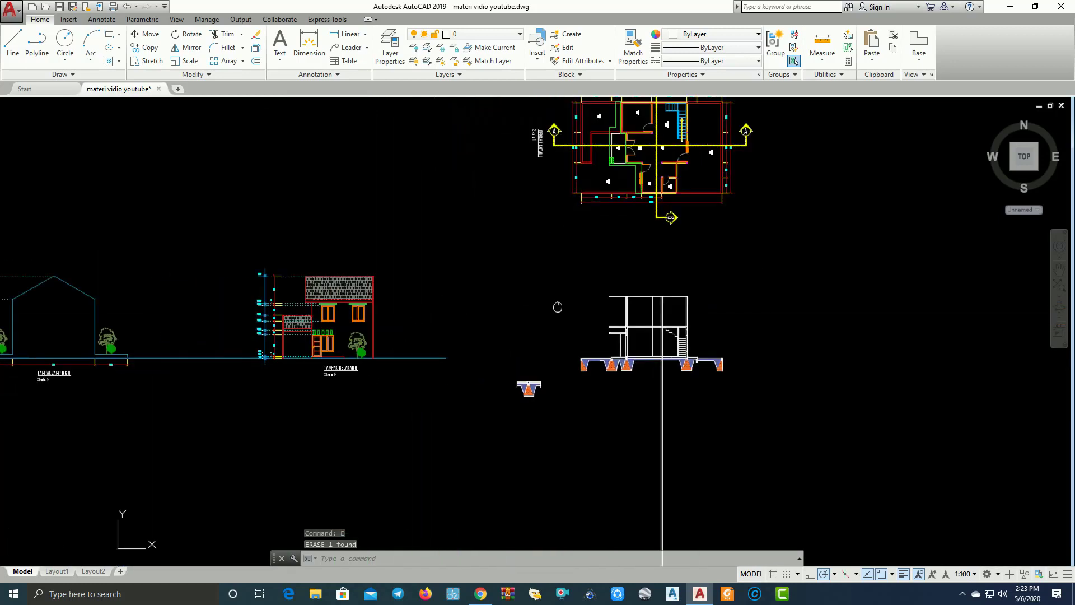
{"action": "scroll", "coordinate": [349, 317], "scroll_direction": "up", "scroll_amount": 1}
{"action": "middle_click_drag", "start_coordinate": [349, 317], "coordinate": [758, 324]}
{"action": "scroll", "coordinate": [487, 323], "scroll_direction": "up", "scroll_amount": 1}
Place horizontal XLINE construction lines at the elevation's heights and floor level.
{"action": "scroll", "coordinate": [168, 285], "scroll_direction": "up", "scroll_amount": 2}
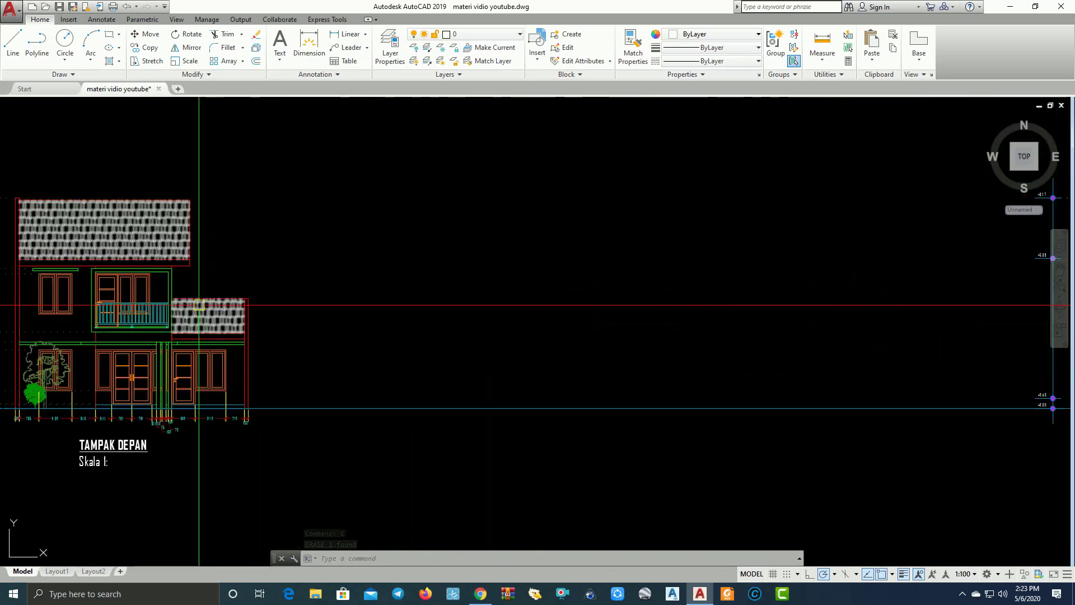
{"action": "scroll", "coordinate": [164, 281], "scroll_direction": "up", "scroll_amount": 1}
{"action": "type", "text": "x"}
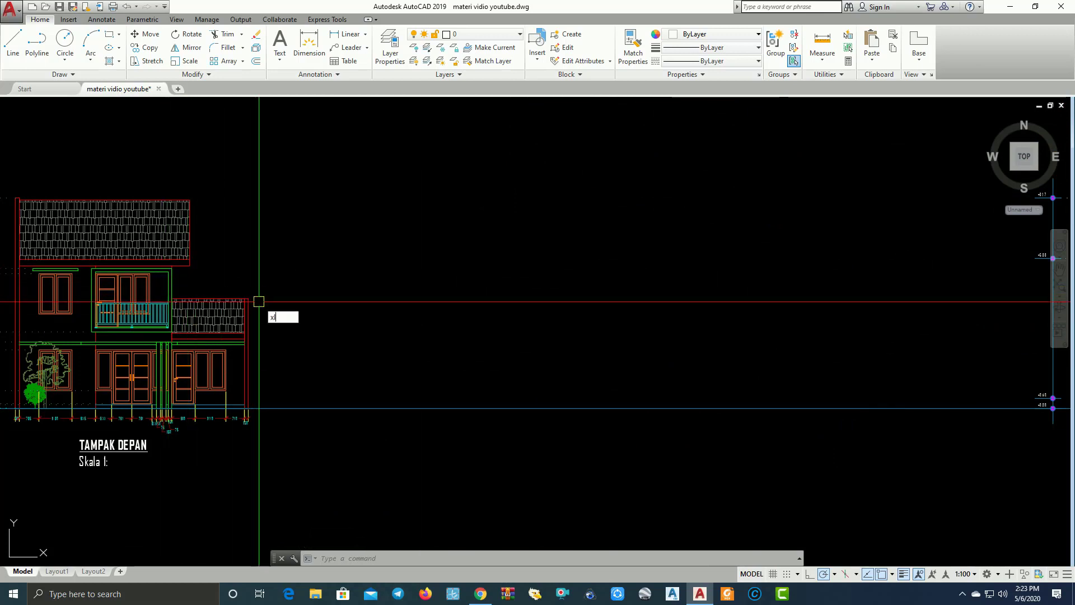
{"action": "key", "text": "Return"}
{"action": "type", "text": "h"}
{"action": "key", "text": "Return"}
{"action": "scroll", "coordinate": [171, 280], "scroll_direction": "up", "scroll_amount": 4}
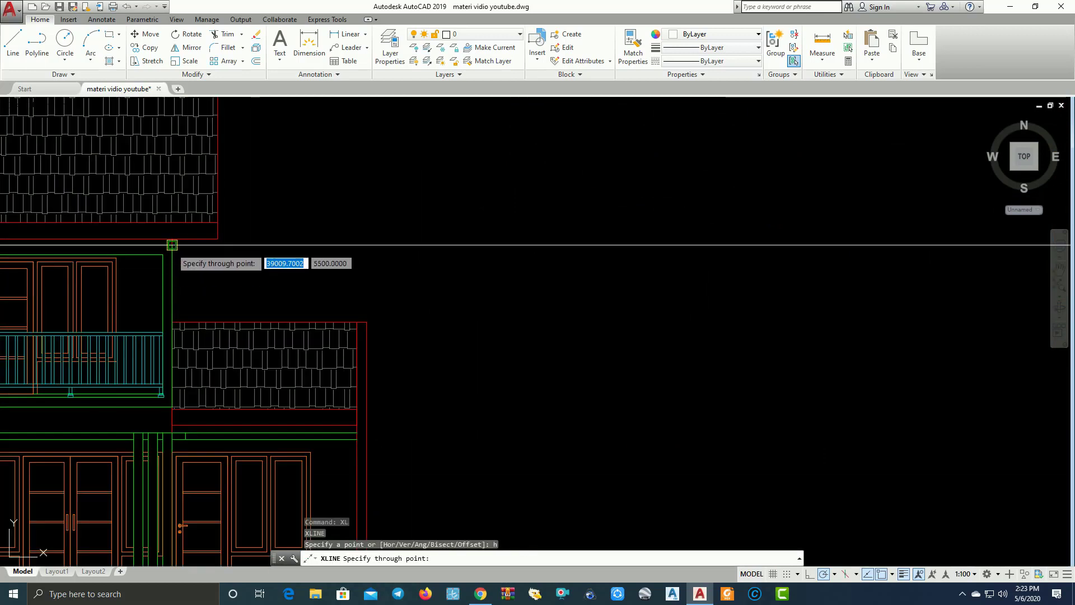
{"action": "left_click", "coordinate": [172, 244]}
{"action": "scroll", "coordinate": [166, 408], "scroll_direction": "up", "scroll_amount": 5}
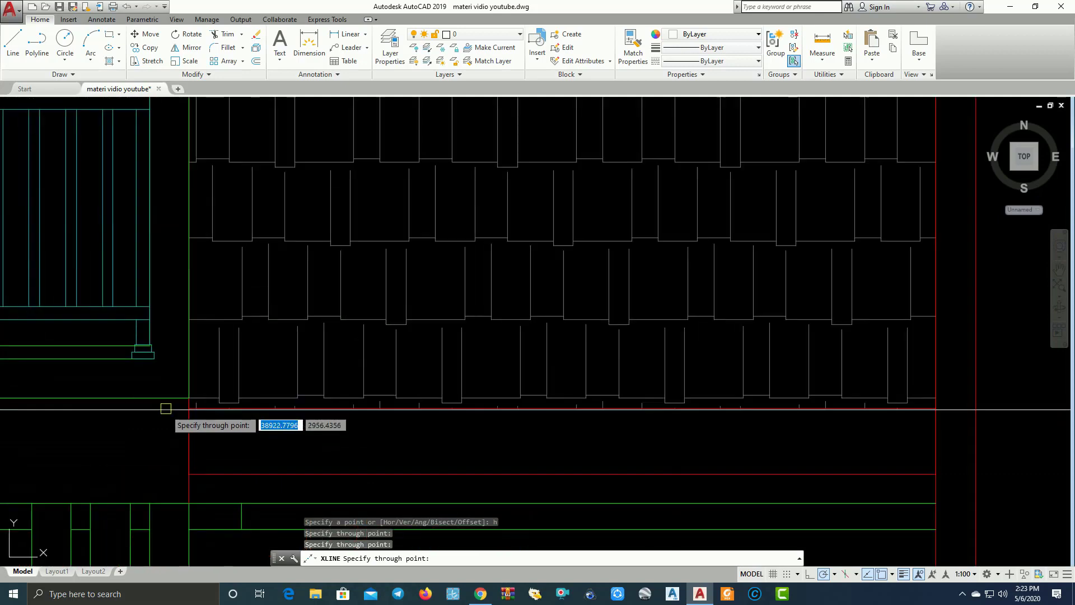
{"action": "left_click", "coordinate": [143, 356]}
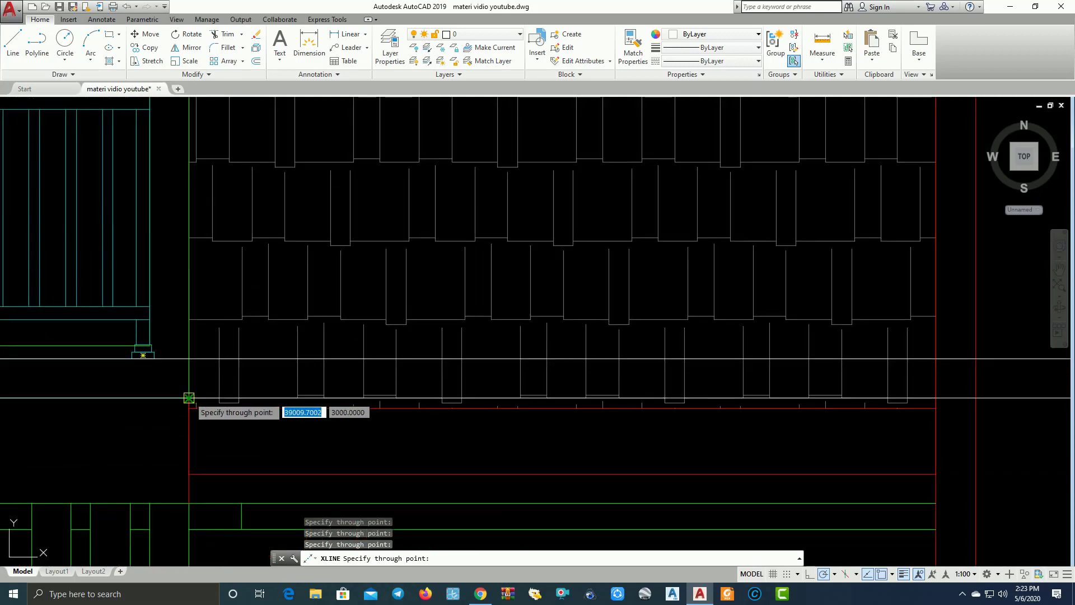
Pan across the section to check the new horizontal lines, then end the XLINE.
{"action": "scroll", "coordinate": [189, 398], "scroll_direction": "down", "scroll_amount": 5}
{"action": "scroll", "coordinate": [314, 387], "scroll_direction": "down", "scroll_amount": 2}
{"action": "scroll", "coordinate": [644, 381], "scroll_direction": "up", "scroll_amount": 3}
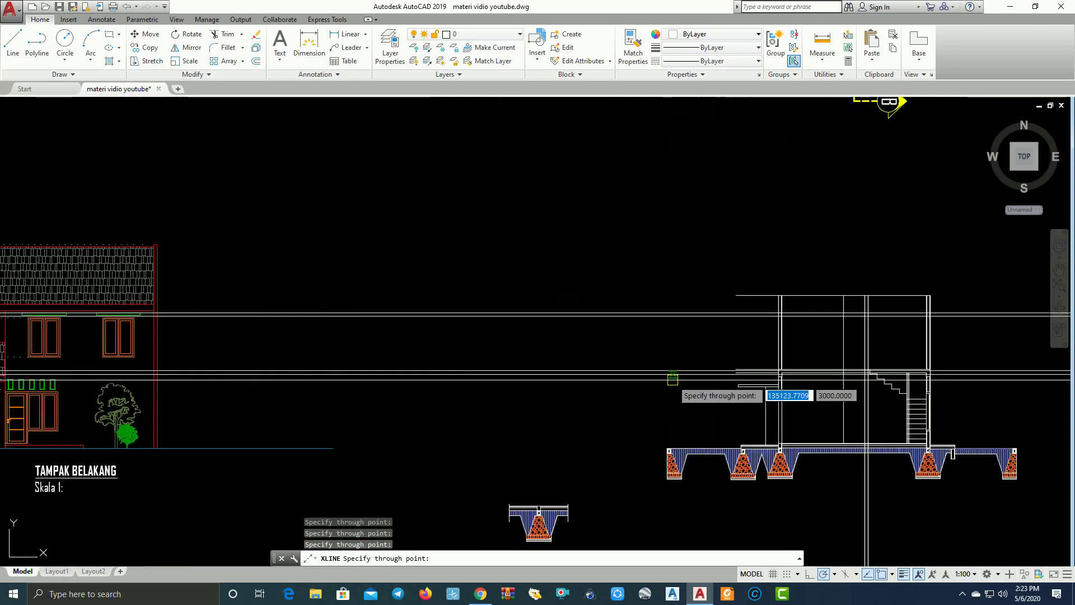
{"action": "scroll", "coordinate": [673, 379], "scroll_direction": "up", "scroll_amount": 2}
{"action": "scroll", "coordinate": [663, 401], "scroll_direction": "up", "scroll_amount": 2}
{"action": "mouse_move", "coordinate": [663, 401]}
{"action": "middle_mouse_down"}
{"action": "mouse_move", "coordinate": [455, 404]}
{"action": "mouse_move", "coordinate": [355, 376]}
{"action": "mouse_move", "coordinate": [646, 439]}
{"action": "middle_mouse_up"}
{"action": "scroll", "coordinate": [455, 404], "scroll_direction": "up", "scroll_amount": 4}
{"action": "scroll", "coordinate": [480, 377], "scroll_direction": "down", "scroll_amount": 3}
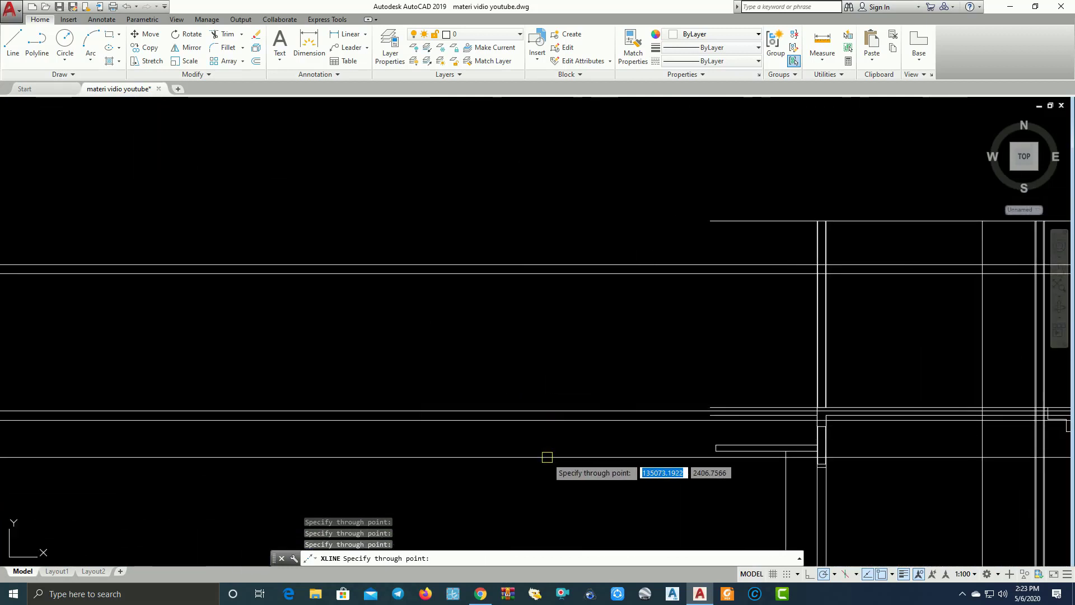
{"action": "middle_click_drag", "start_coordinate": [667, 451], "coordinate": [532, 443]}
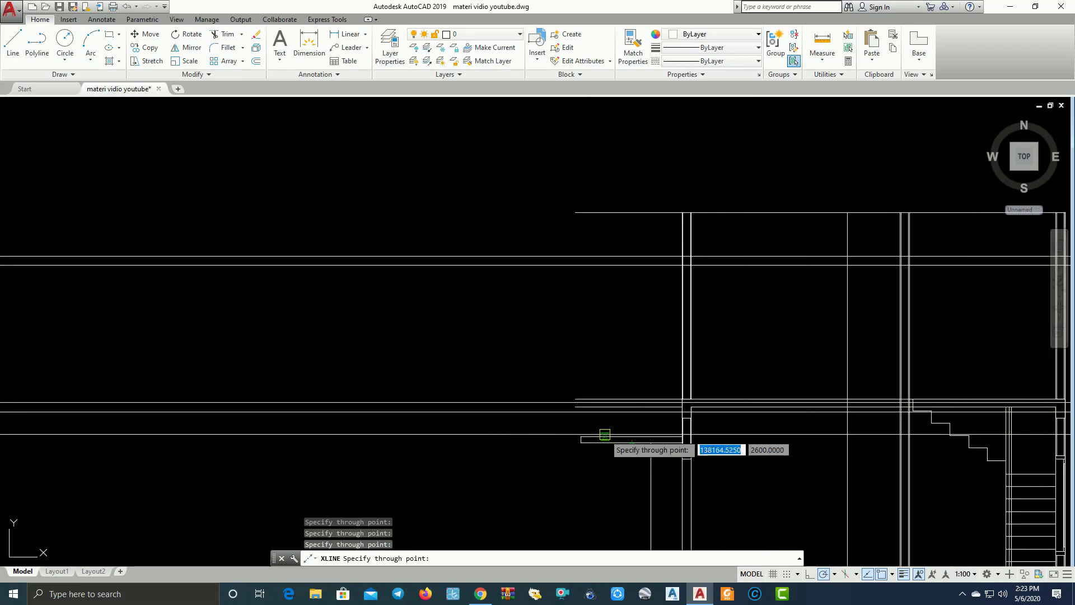
{"action": "key", "text": "Escape"}
Erase the stray short horizontal line and cancel the accidental grip stretch.
{"action": "scroll", "coordinate": [592, 388], "scroll_direction": "up", "scroll_amount": 4}
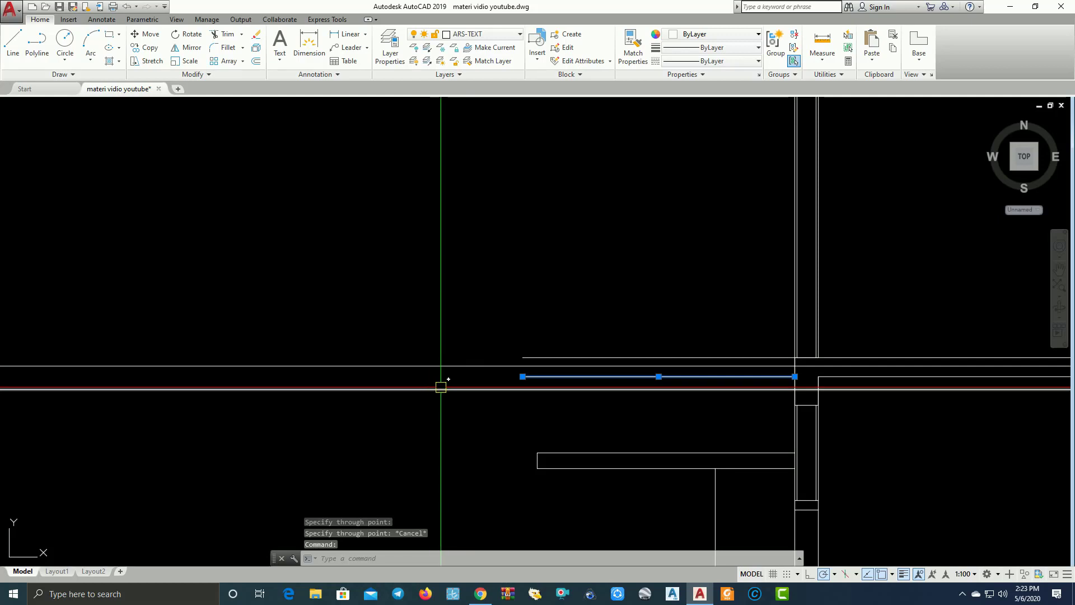
{"action": "type", "text": "e"}
{"action": "key", "text": "Return"}
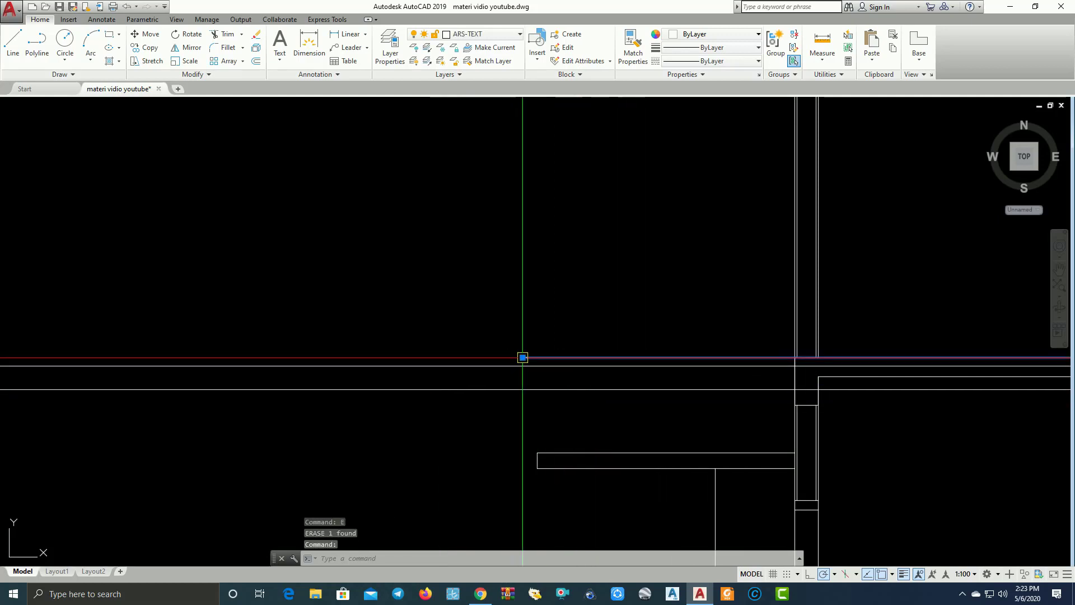
{"action": "left_click", "coordinate": [522, 358]}
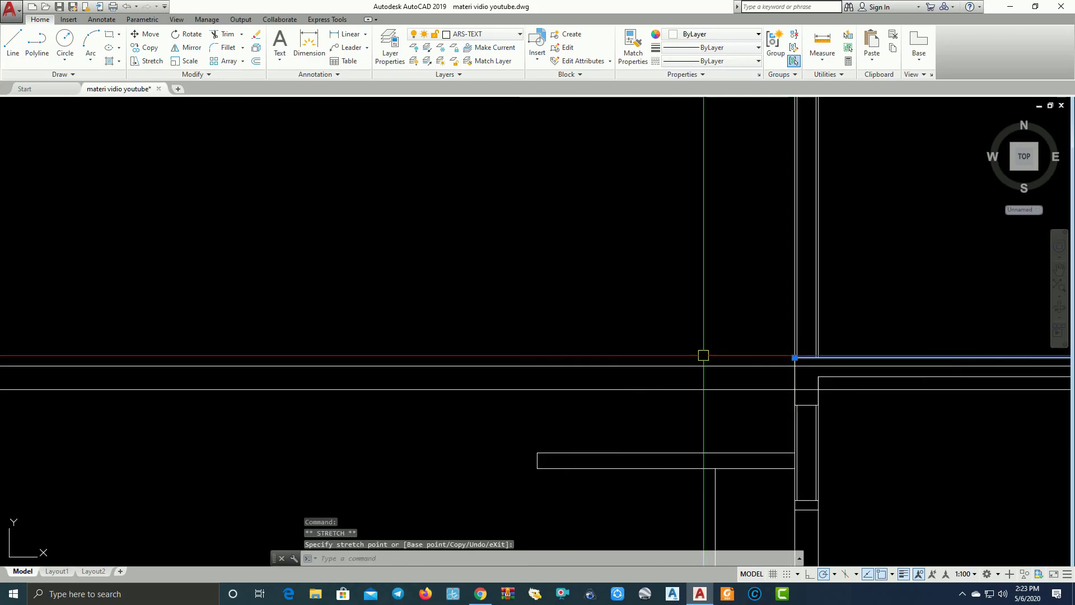
{"action": "key", "text": "Escape"}
{"action": "scroll", "coordinate": [672, 336], "scroll_direction": "down", "scroll_amount": 3}
{"action": "scroll", "coordinate": [650, 302], "scroll_direction": "down", "scroll_amount": 3}
{"action": "scroll", "coordinate": [655, 314], "scroll_direction": "down", "scroll_amount": 1}
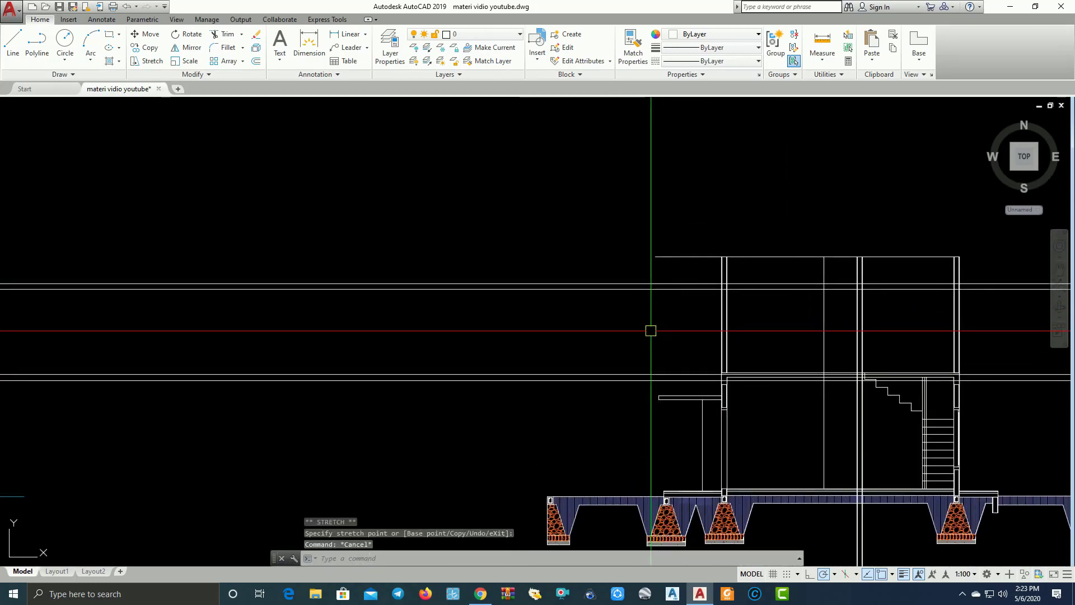
{"action": "scroll", "coordinate": [650, 331], "scroll_direction": "down", "scroll_amount": 3}
{"action": "middle_click_drag", "start_coordinate": [336, 336], "coordinate": [728, 336]}
Pan and zoom to the Tampak Samping I side elevation.
{"action": "middle_click_drag", "start_coordinate": [280, 336], "coordinate": [650, 336]}
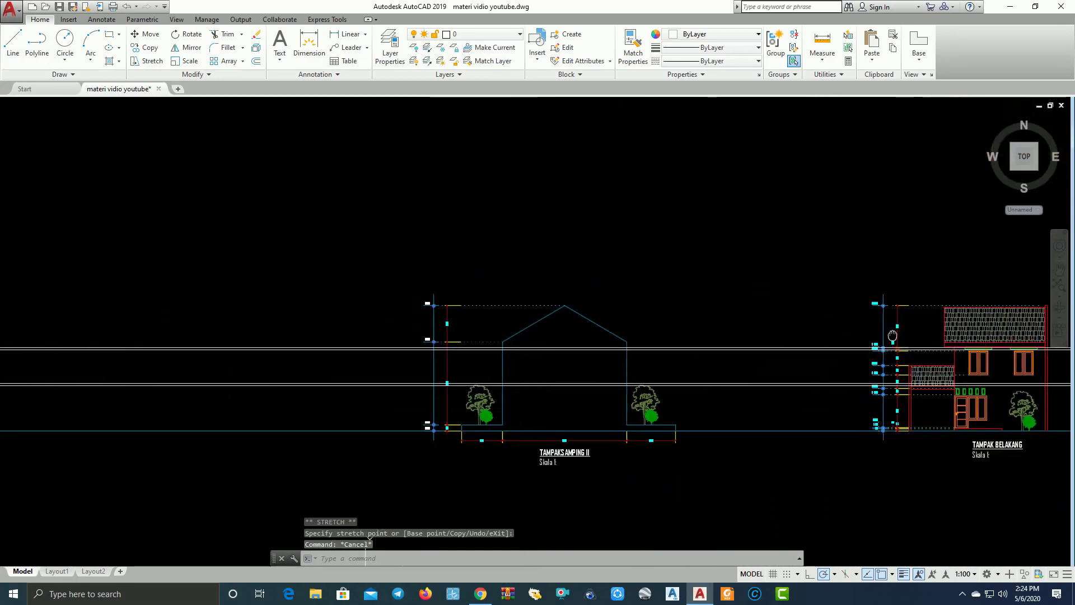
{"action": "mouse_move", "coordinate": [1008, 325]}
{"action": "middle_mouse_down"}
{"action": "mouse_move", "coordinate": [433, 321]}
{"action": "mouse_move", "coordinate": [801, 331]}
{"action": "middle_mouse_up"}
{"action": "middle_click_drag", "start_coordinate": [352, 331], "coordinate": [761, 331]}
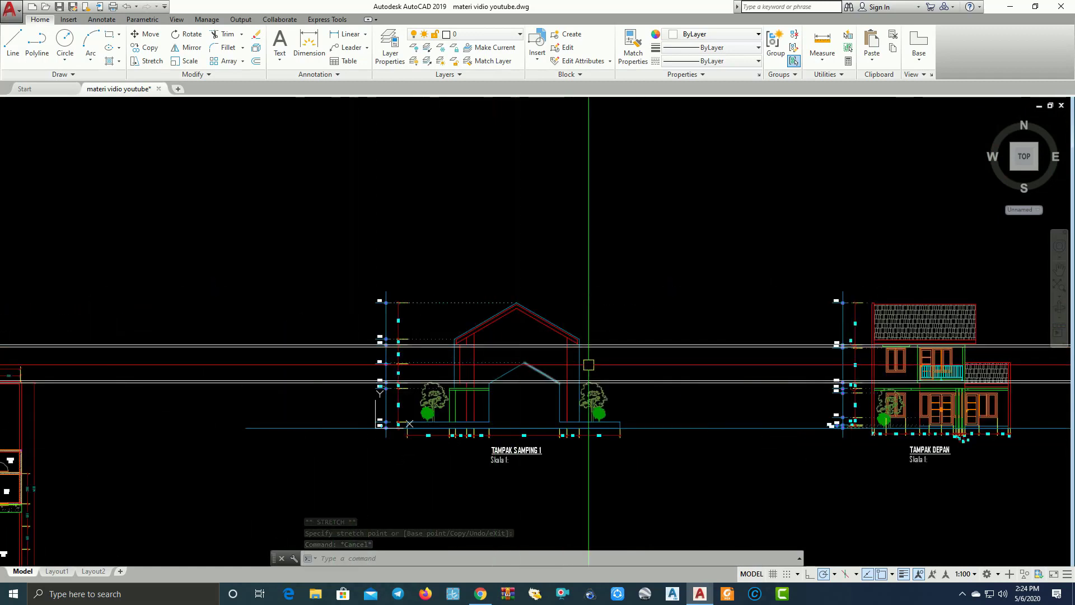
{"action": "mouse_move", "coordinate": [875, 331]}
{"action": "middle_mouse_down"}
{"action": "mouse_move", "coordinate": [719, 331]}
{"action": "mouse_move", "coordinate": [946, 332]}
{"action": "middle_mouse_up"}
{"action": "scroll", "coordinate": [503, 299], "scroll_direction": "up", "scroll_amount": 2}
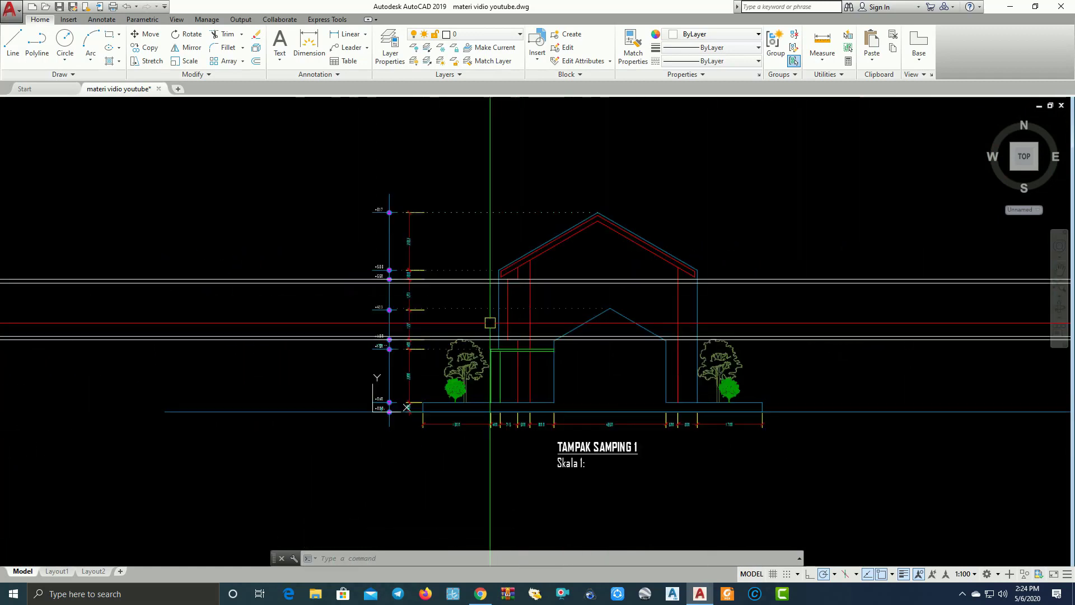
{"action": "scroll", "coordinate": [503, 299], "scroll_direction": "up", "scroll_amount": 4}
{"action": "scroll", "coordinate": [644, 208], "scroll_direction": "up", "scroll_amount": 2}
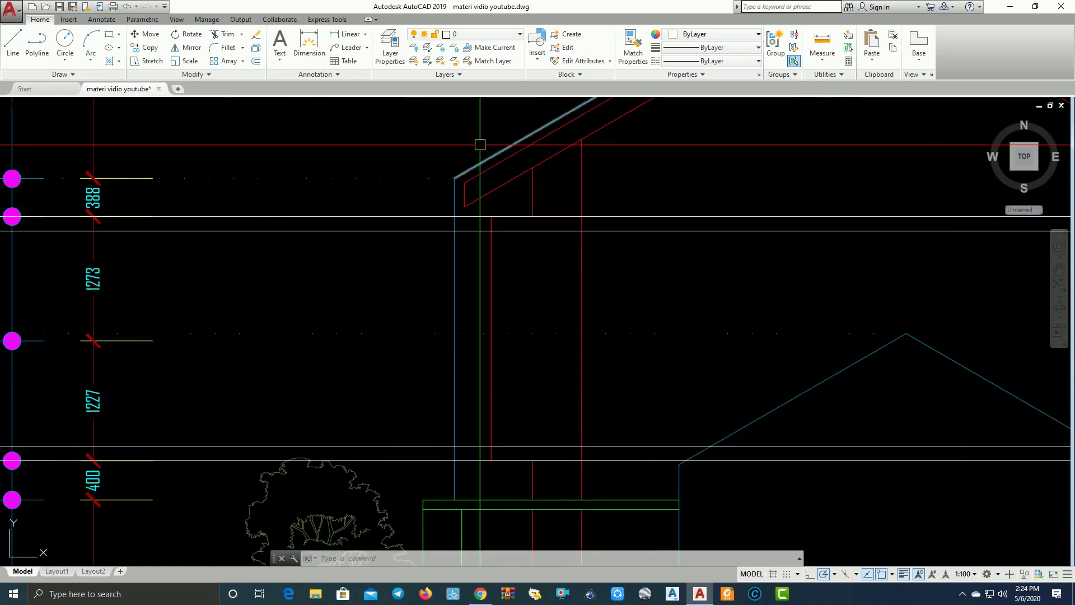
Measure the roof overhang with a linear dimension, reading 925, without placing it.
{"action": "left_click", "coordinate": [351, 40]}
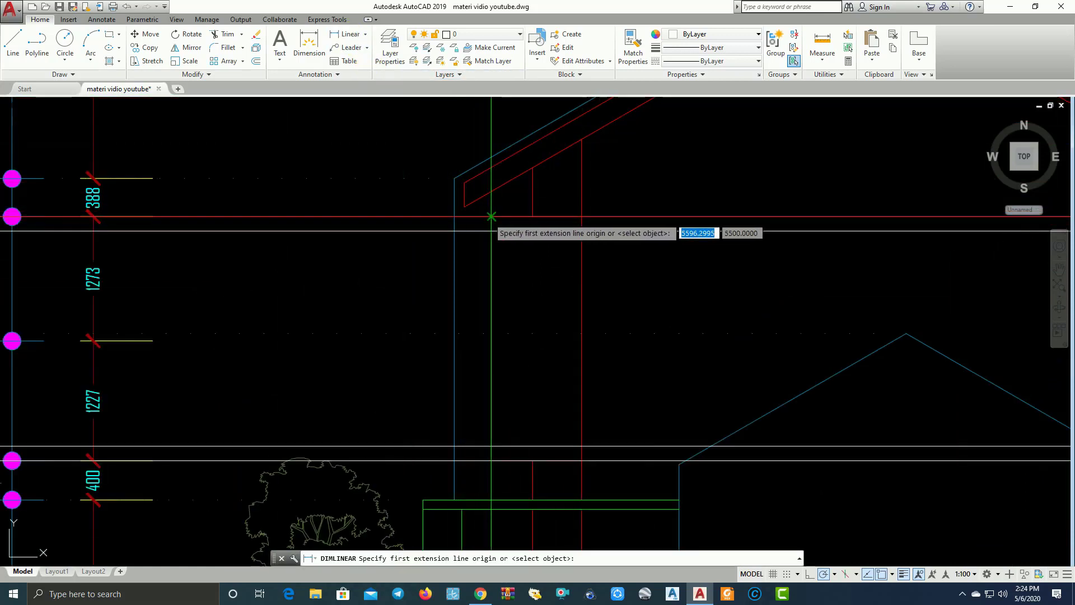
{"action": "left_click", "coordinate": [492, 216]}
{"action": "left_click", "coordinate": [581, 216]}
{"action": "scroll", "coordinate": [561, 210], "scroll_direction": "up", "scroll_amount": 3}
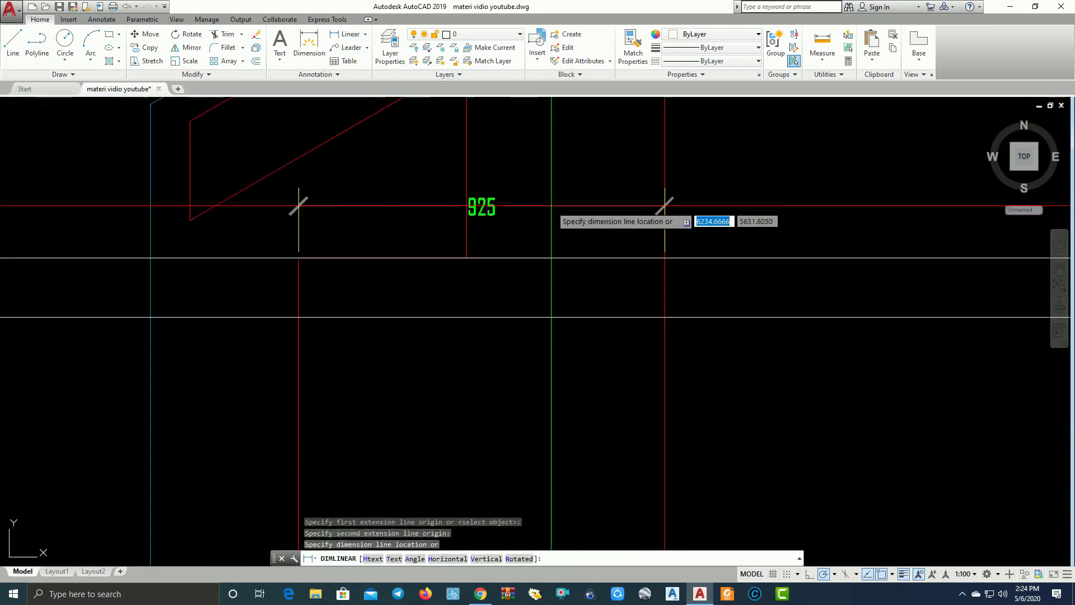
{"action": "scroll", "coordinate": [549, 208], "scroll_direction": "up", "scroll_amount": 2}
{"action": "scroll", "coordinate": [510, 235], "scroll_direction": "up", "scroll_amount": 2}
{"action": "scroll", "coordinate": [511, 235], "scroll_direction": "down", "scroll_amount": 5}
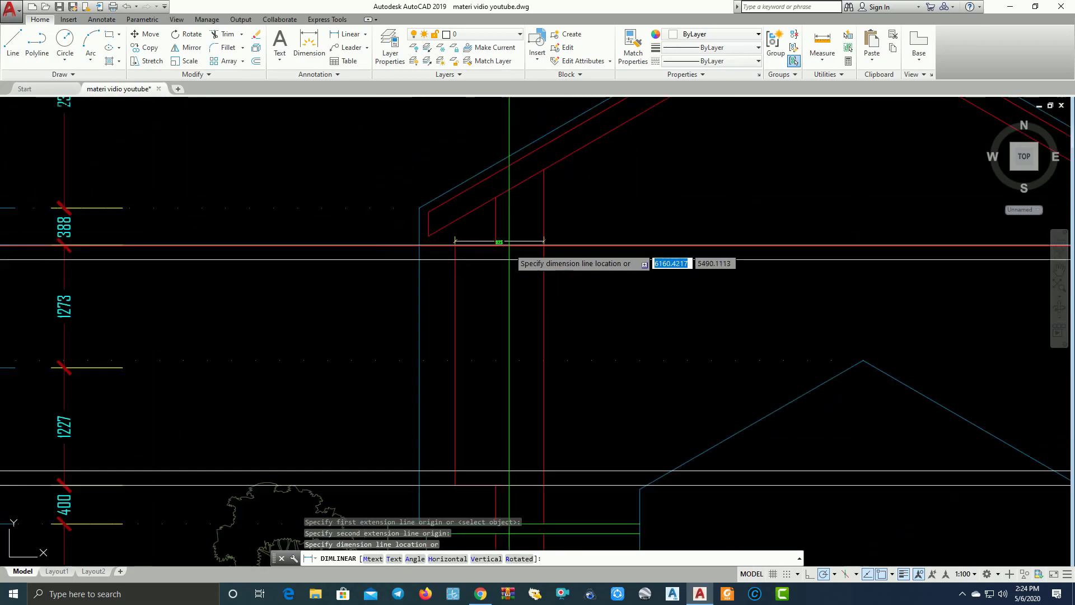
{"action": "left_click", "coordinate": [509, 252]}
{"action": "scroll", "coordinate": [509, 251], "scroll_direction": "down", "scroll_amount": 3}
{"action": "scroll", "coordinate": [448, 280], "scroll_direction": "down", "scroll_amount": 2}
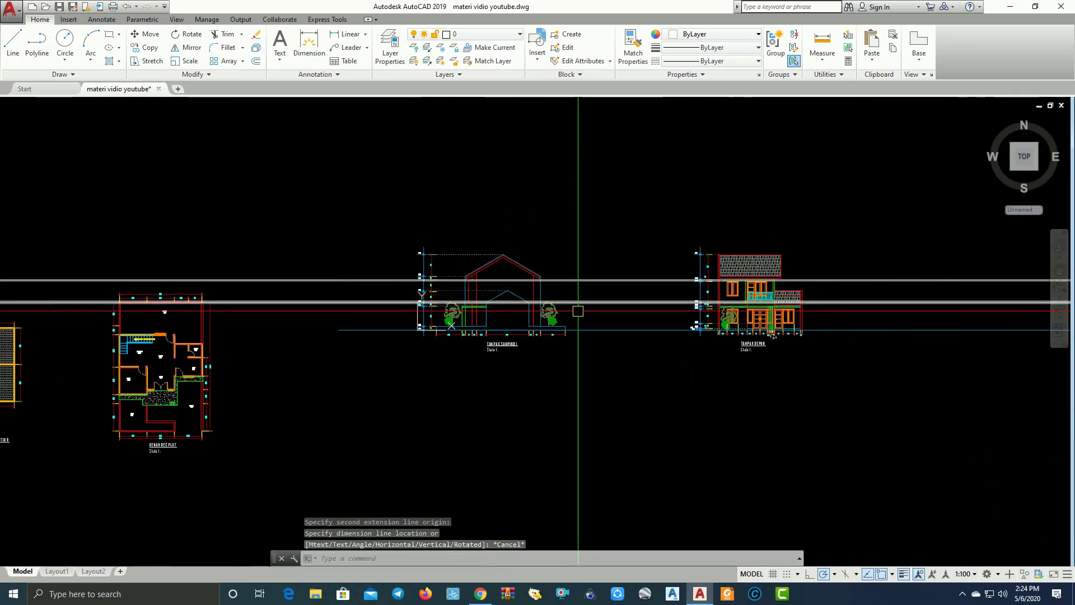
{"action": "scroll", "coordinate": [364, 303], "scroll_direction": "down", "scroll_amount": 2}
Pan over to the DENAH LANTAI floor plans.
{"action": "mouse_move", "coordinate": [319, 307]}
{"action": "middle_mouse_down"}
{"action": "mouse_move", "coordinate": [303, 313]}
{"action": "mouse_move", "coordinate": [621, 309]}
{"action": "middle_mouse_up"}
{"action": "scroll", "coordinate": [339, 339], "scroll_direction": "up", "scroll_amount": 6}
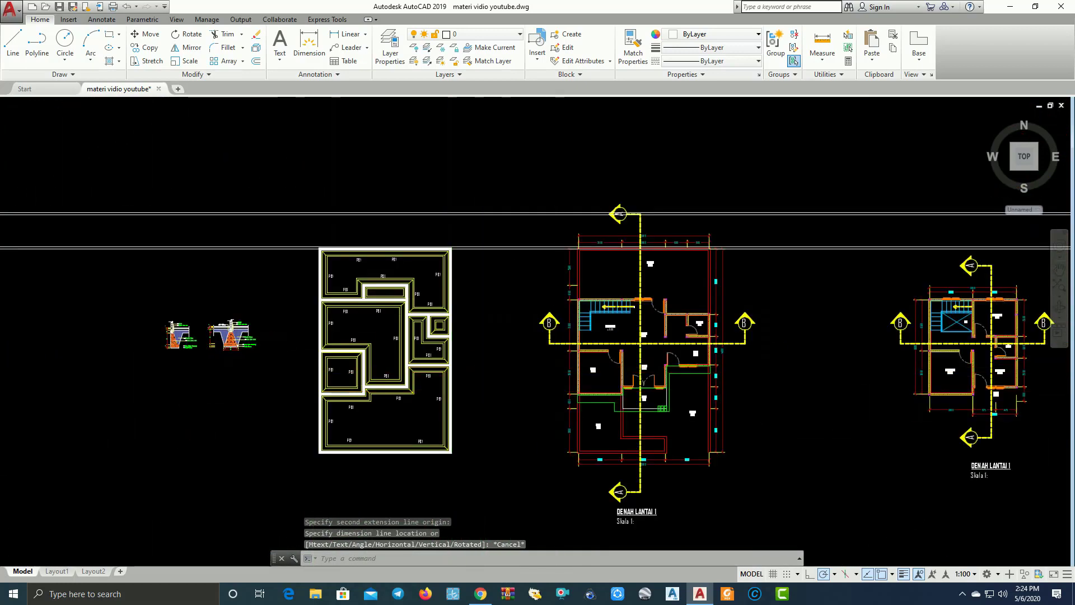
{"action": "scroll", "coordinate": [643, 406], "scroll_direction": "up", "scroll_amount": 2}
{"action": "scroll", "coordinate": [425, 437], "scroll_direction": "down", "scroll_amount": 4}
{"action": "scroll", "coordinate": [780, 384], "scroll_direction": "up", "scroll_amount": 2}
Draw a vertical construction line through the balcony wall corner of DENAH LANTAI 1.
{"action": "scroll", "coordinate": [780, 385], "scroll_direction": "up", "scroll_amount": 1}
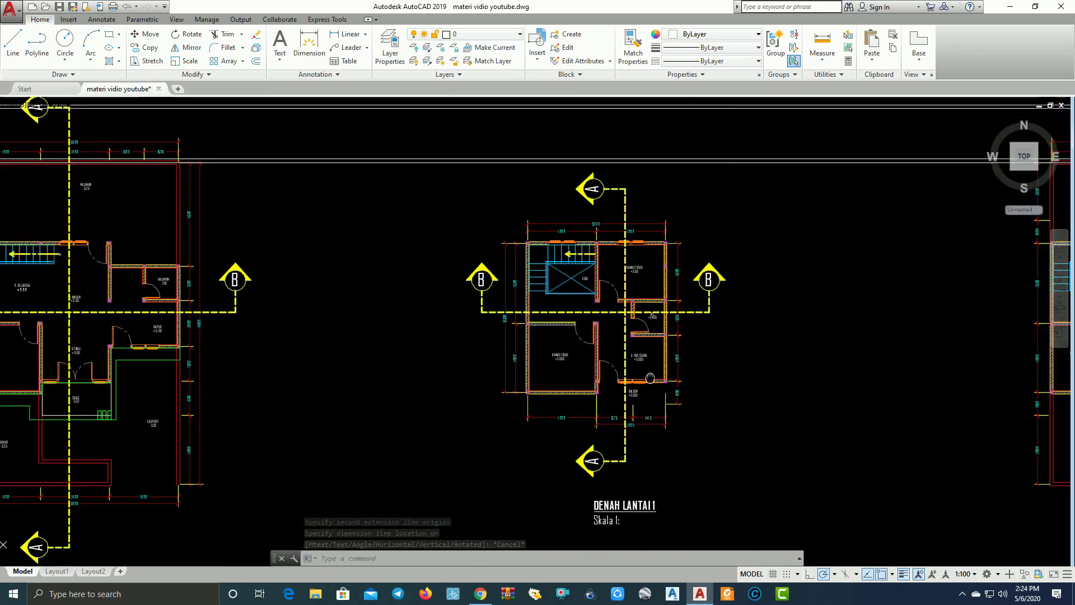
{"action": "middle_click_drag", "start_coordinate": [780, 384], "coordinate": [523, 365]}
{"action": "scroll", "coordinate": [551, 364], "scroll_direction": "up", "scroll_amount": 1}
{"action": "scroll", "coordinate": [551, 365], "scroll_direction": "up", "scroll_amount": 2}
{"action": "scroll", "coordinate": [440, 339], "scroll_direction": "down", "scroll_amount": 4}
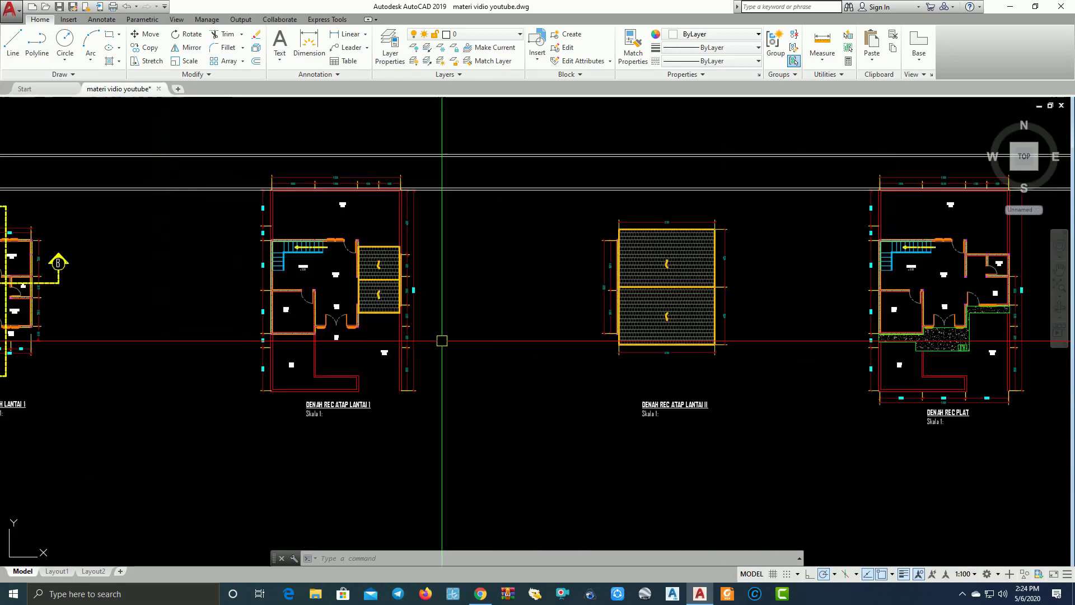
{"action": "middle_click_drag", "start_coordinate": [439, 339], "coordinate": [204, 347]}
{"action": "scroll", "coordinate": [712, 341], "scroll_direction": "up", "scroll_amount": 2}
{"action": "scroll", "coordinate": [713, 342], "scroll_direction": "down", "scroll_amount": 1}
{"action": "scroll", "coordinate": [792, 347], "scroll_direction": "down", "scroll_amount": 2}
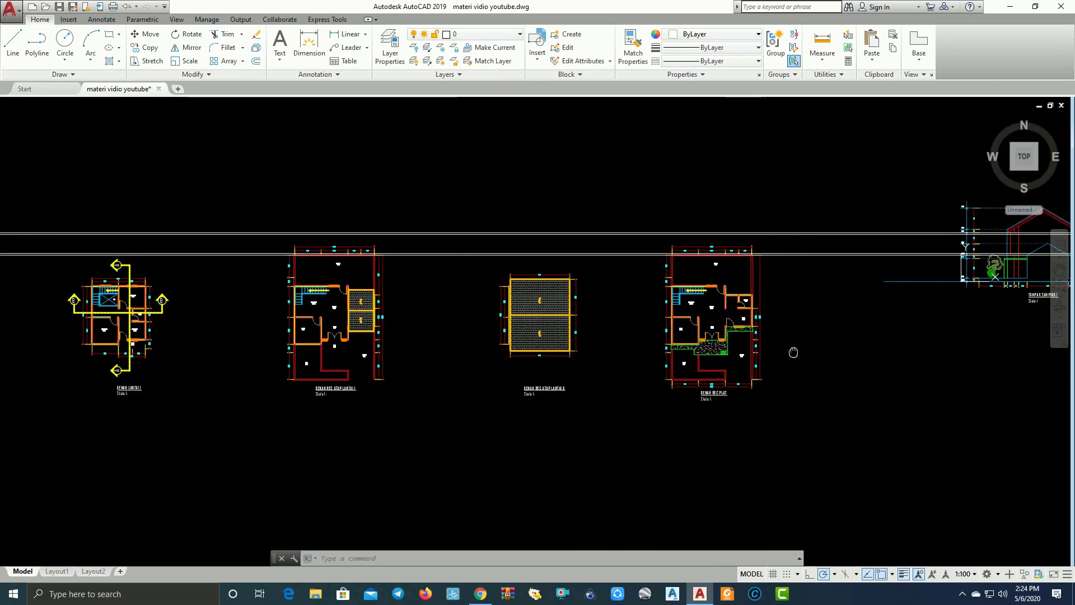
{"action": "mouse_move", "coordinate": [793, 347]}
{"action": "middle_mouse_down"}
{"action": "mouse_move", "coordinate": [198, 346]}
{"action": "mouse_move", "coordinate": [351, 367]}
{"action": "middle_mouse_up"}
{"action": "scroll", "coordinate": [176, 367], "scroll_direction": "up", "scroll_amount": 2}
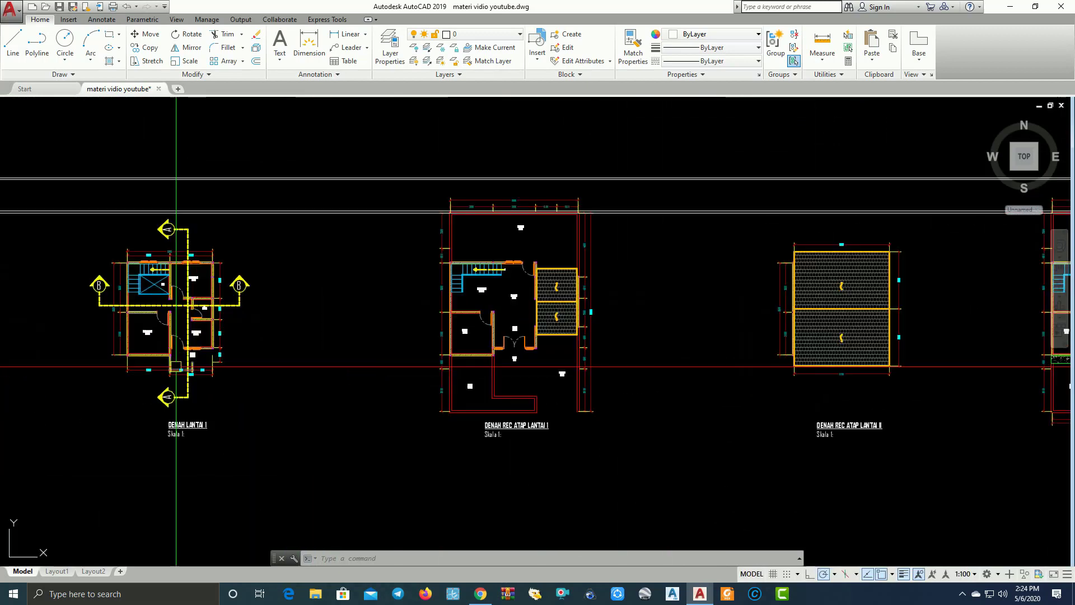
{"action": "scroll", "coordinate": [569, 323], "scroll_direction": "down", "scroll_amount": 2}
{"action": "middle_click_drag", "start_coordinate": [806, 324], "coordinate": [570, 324]}
{"action": "scroll", "coordinate": [689, 280], "scroll_direction": "up", "scroll_amount": 3}
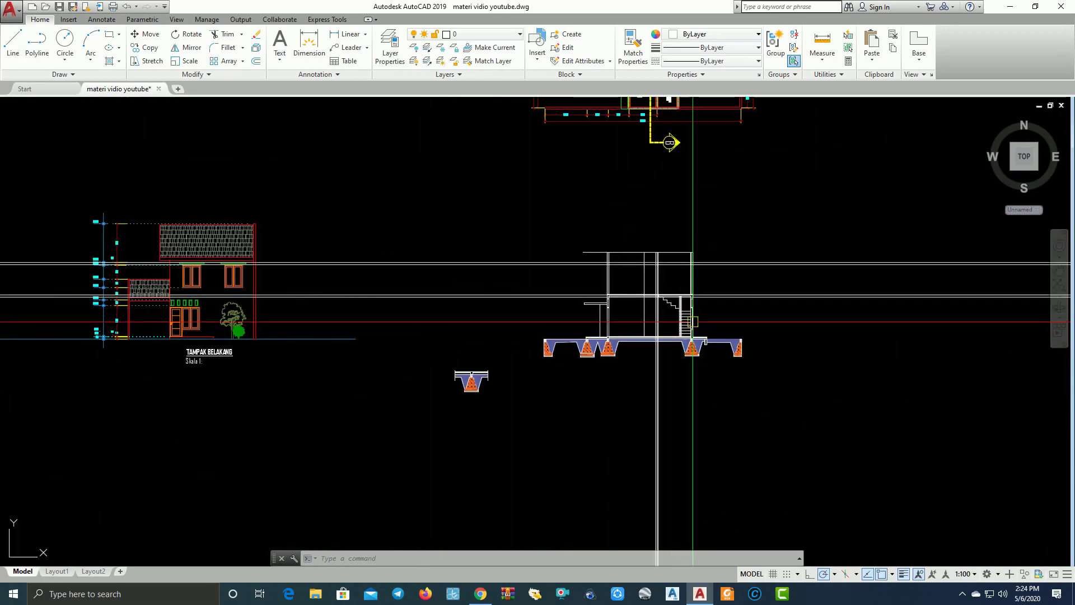
{"action": "mouse_move", "coordinate": [689, 255]}
{"action": "middle_mouse_down"}
{"action": "mouse_move", "coordinate": [525, 255]}
{"action": "mouse_move", "coordinate": [526, 359]}
{"action": "middle_mouse_up"}
{"action": "scroll", "coordinate": [525, 358], "scroll_direction": "down", "scroll_amount": 1}
{"action": "mouse_move", "coordinate": [504, 168]}
{"action": "middle_mouse_down"}
{"action": "mouse_move", "coordinate": [486, 296]}
{"action": "mouse_move", "coordinate": [493, 414]}
{"action": "middle_mouse_up"}
{"action": "scroll", "coordinate": [497, 318], "scroll_direction": "up", "scroll_amount": 2}
{"action": "scroll", "coordinate": [498, 318], "scroll_direction": "up", "scroll_amount": 1}
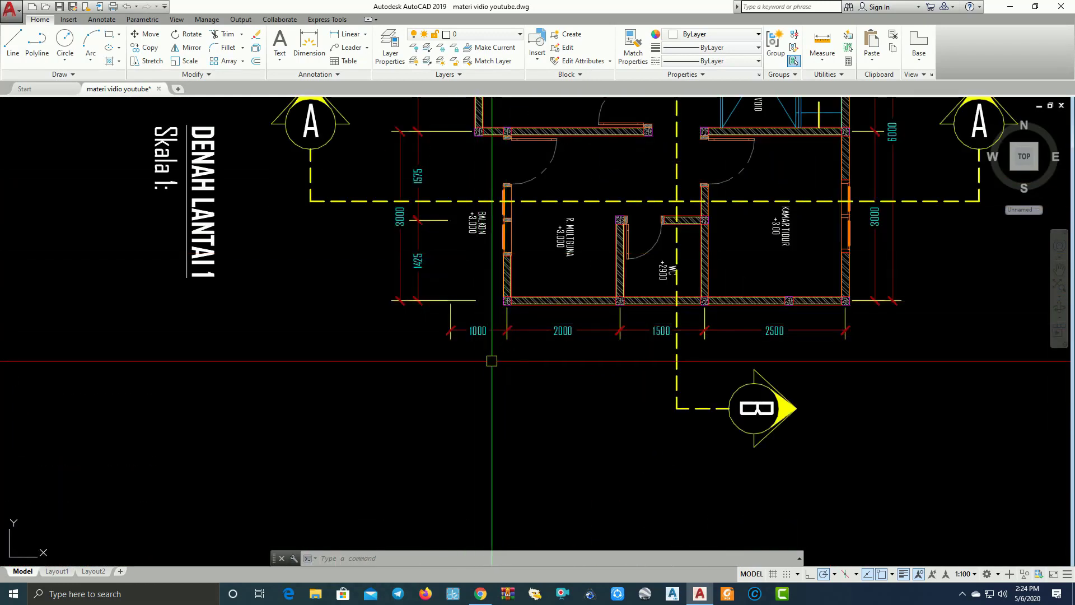
{"action": "key", "text": "Return"}
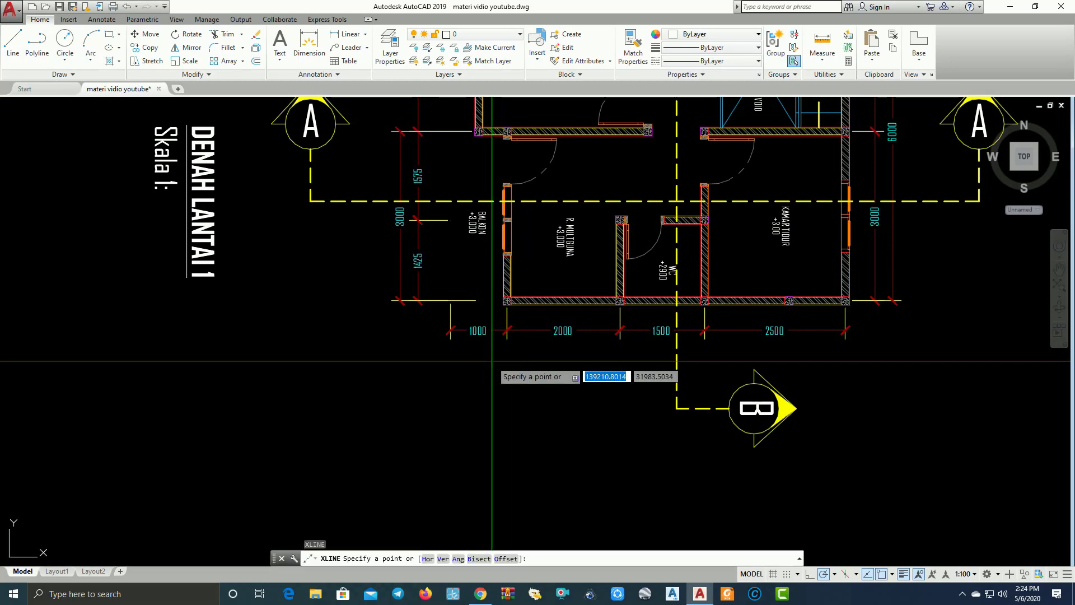
{"action": "type", "text": "v"}
{"action": "key", "text": "Return"}
{"action": "scroll", "coordinate": [493, 314], "scroll_direction": "up", "scroll_amount": 4}
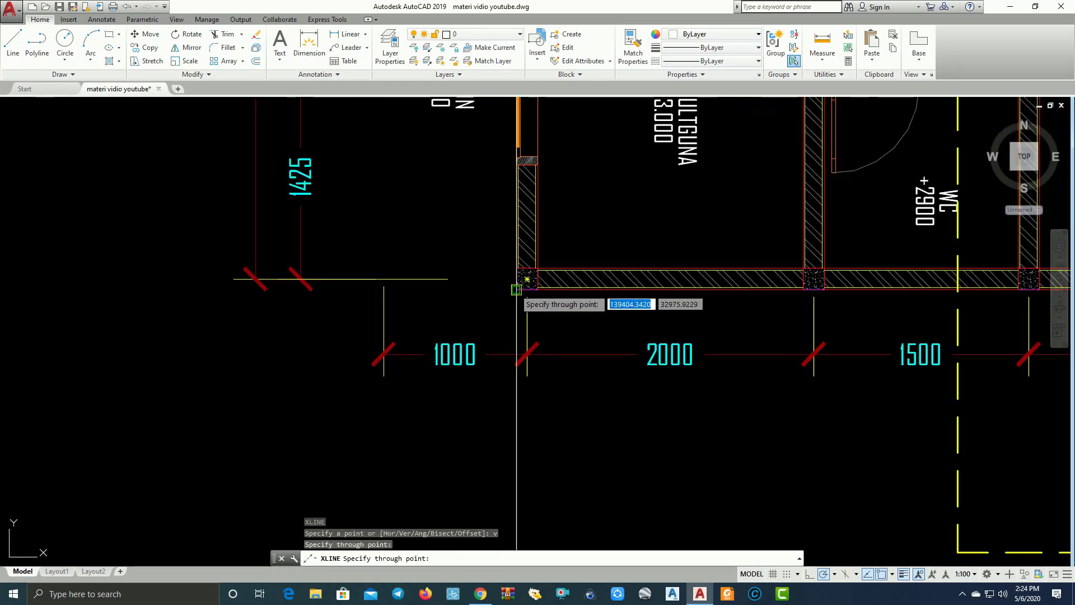
{"action": "left_click", "coordinate": [517, 290]}
{"action": "key", "text": "Return"}
{"action": "scroll", "coordinate": [477, 350], "scroll_direction": "down", "scroll_amount": 4}
Offset that vertical construction line by 925 to make a parallel copy.
{"action": "key", "text": "Return"}
{"action": "type", "text": "925"}
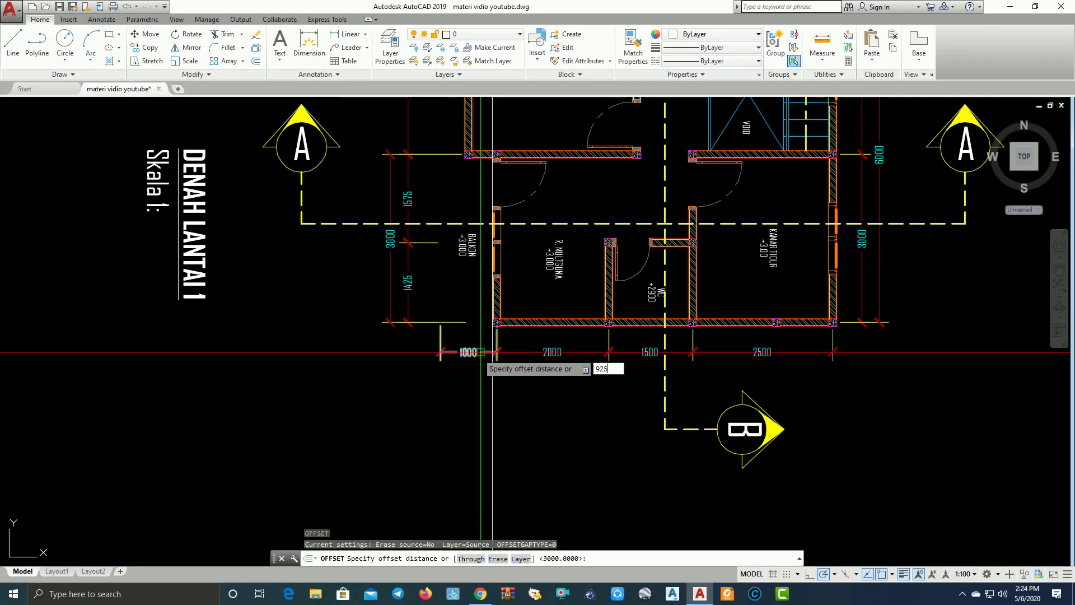
{"action": "key", "text": "Return"}
{"action": "left_click", "coordinate": [492, 376]}
{"action": "scroll", "coordinate": [483, 364], "scroll_direction": "down", "scroll_amount": 3}
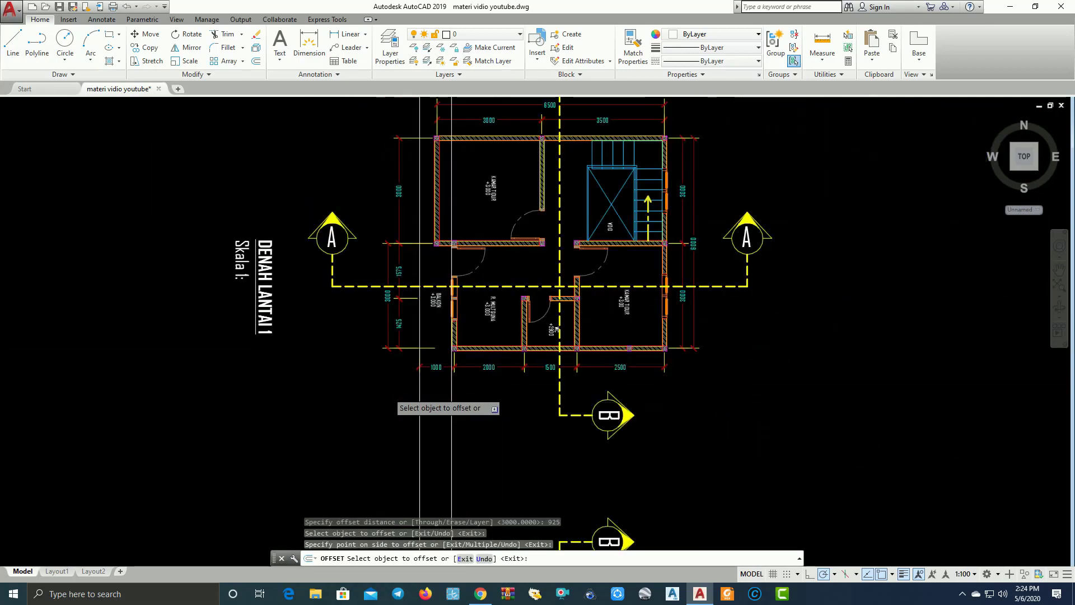
{"action": "scroll", "coordinate": [481, 280], "scroll_direction": "down", "scroll_amount": 4}
{"action": "scroll", "coordinate": [482, 258], "scroll_direction": "up", "scroll_amount": 7}
{"action": "scroll", "coordinate": [439, 290], "scroll_direction": "up", "scroll_amount": 2}
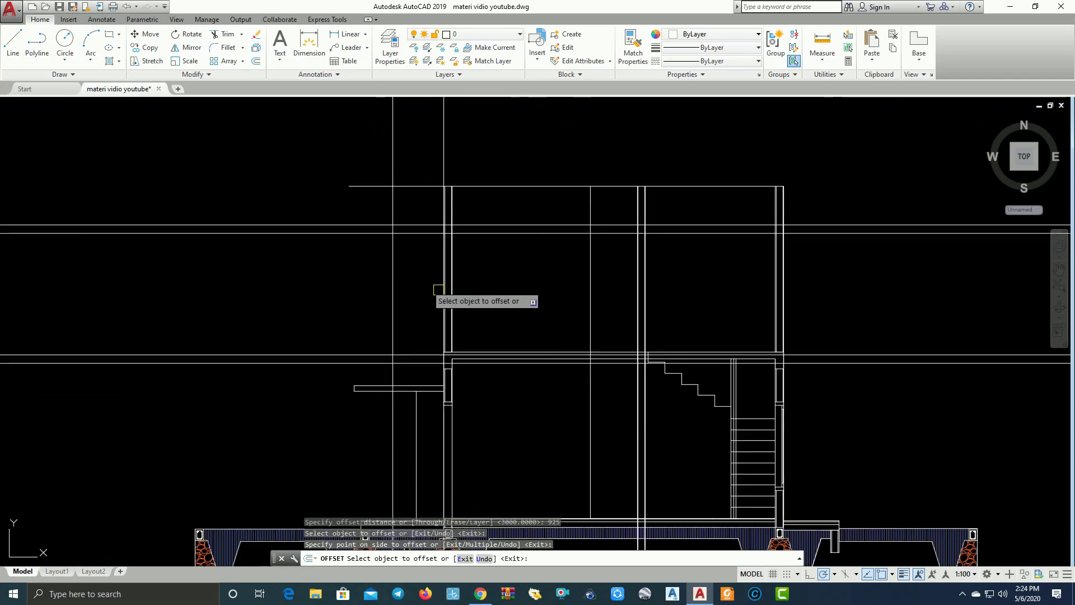
{"action": "key", "text": "Escape"}
{"action": "type", "text": "tr"}
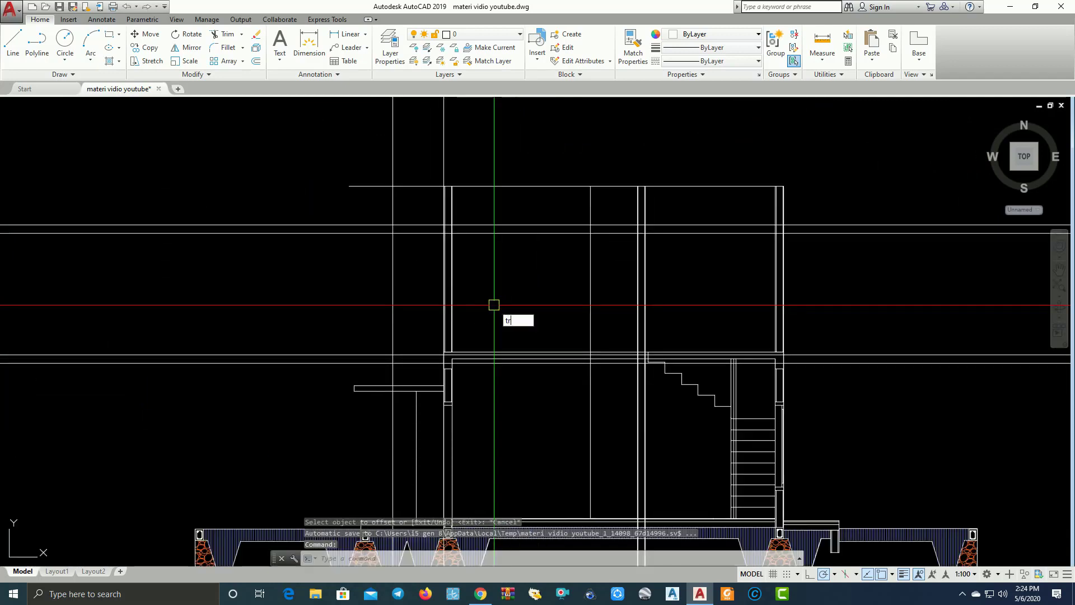
Trim the construction lines protruding to the right of the house section.
{"action": "key", "text": "Return"}
{"action": "scroll", "coordinate": [423, 247], "scroll_direction": "up", "scroll_amount": 2}
{"action": "scroll", "coordinate": [456, 244], "scroll_direction": "up", "scroll_amount": 2}
{"action": "scroll", "coordinate": [466, 211], "scroll_direction": "up", "scroll_amount": 3}
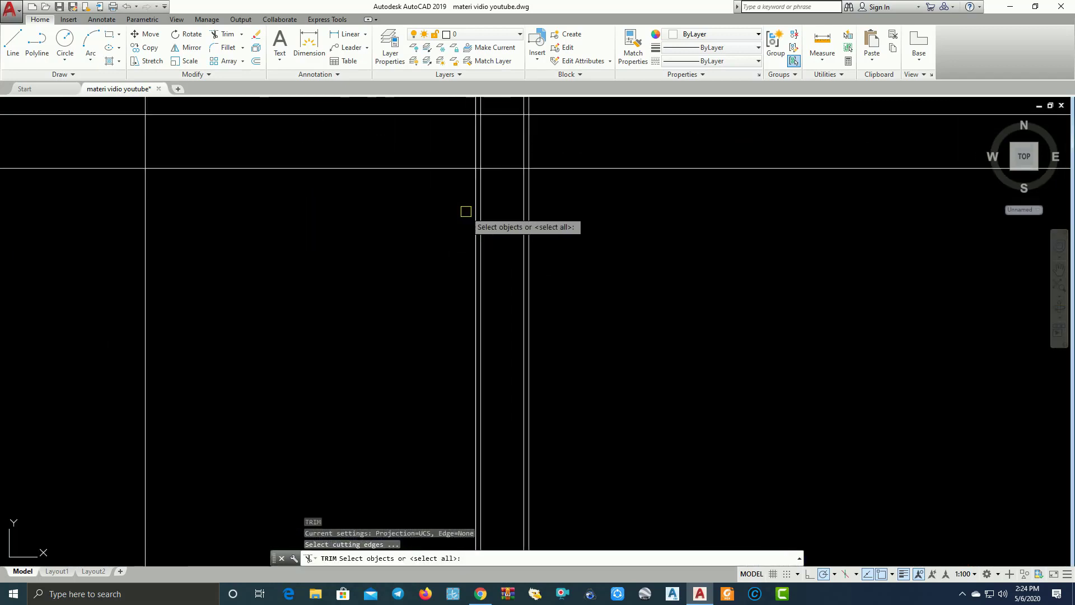
{"action": "scroll", "coordinate": [468, 211], "scroll_direction": "down", "scroll_amount": 2}
{"action": "scroll", "coordinate": [444, 235], "scroll_direction": "down", "scroll_amount": 2}
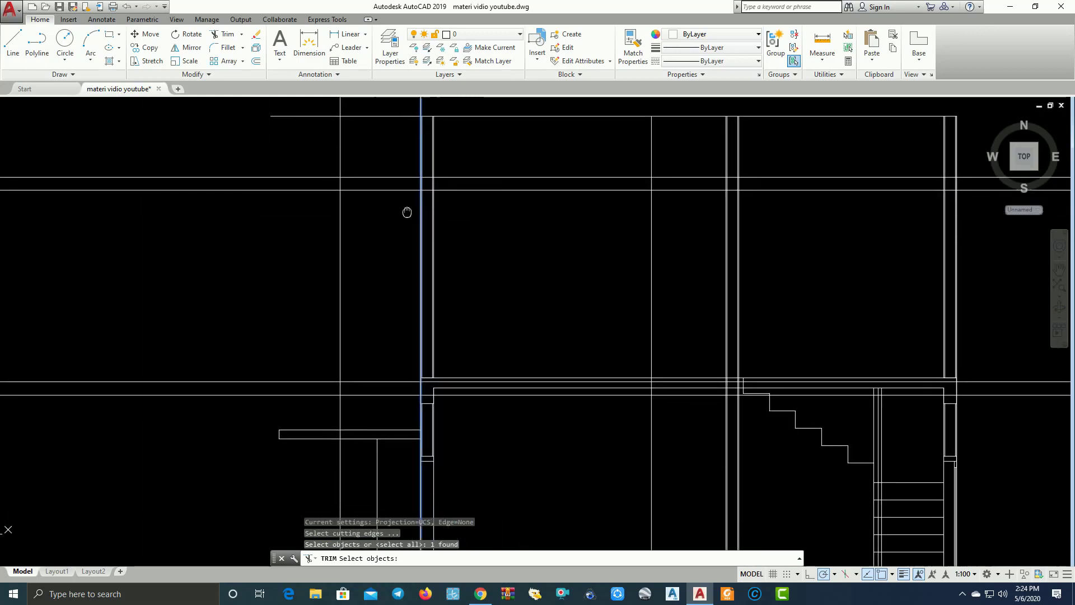
{"action": "scroll", "coordinate": [409, 211], "scroll_direction": "down", "scroll_amount": 2}
{"action": "scroll", "coordinate": [264, 217], "scroll_direction": "down", "scroll_amount": 2}
{"action": "left_click", "coordinate": [631, 309]}
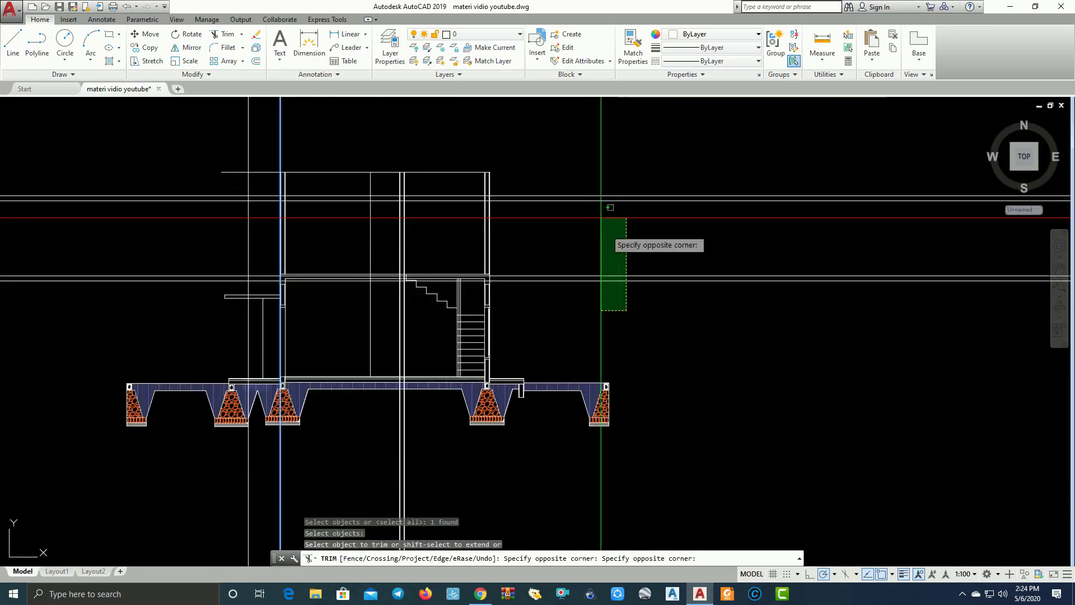
{"action": "left_click", "coordinate": [585, 180]}
{"action": "key", "text": "Escape"}
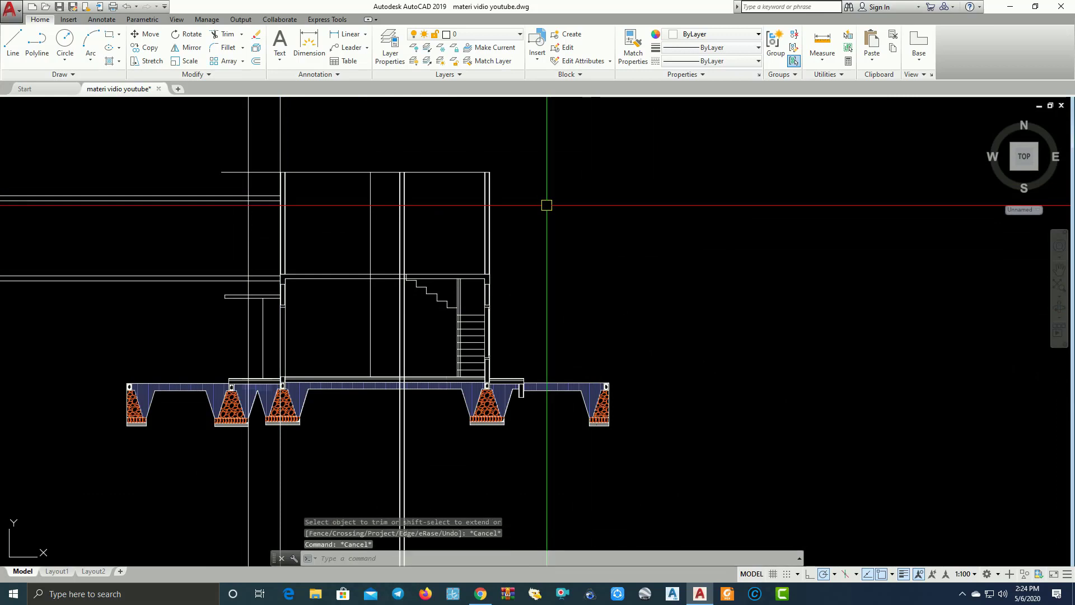
{"action": "type", "text": "tr"}
Trim the overhanging lines past the cutting edge and the vertical line below the foundations.
{"action": "key", "text": "Return"}
{"action": "scroll", "coordinate": [263, 204], "scroll_direction": "up", "scroll_amount": 4}
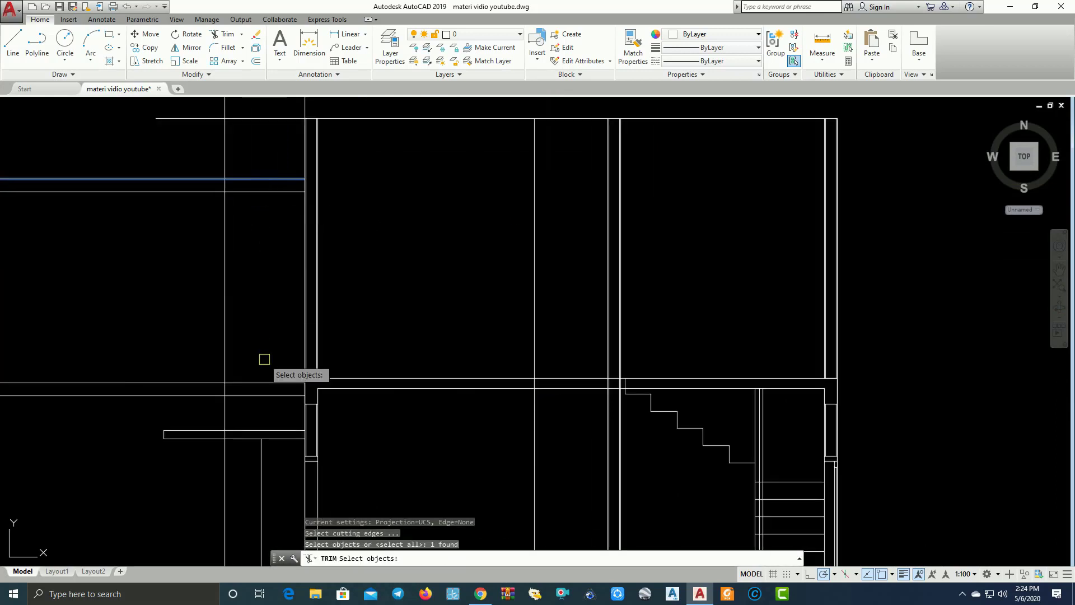
{"action": "scroll", "coordinate": [264, 393], "scroll_direction": "down", "scroll_amount": 4}
{"action": "key", "text": "Return"}
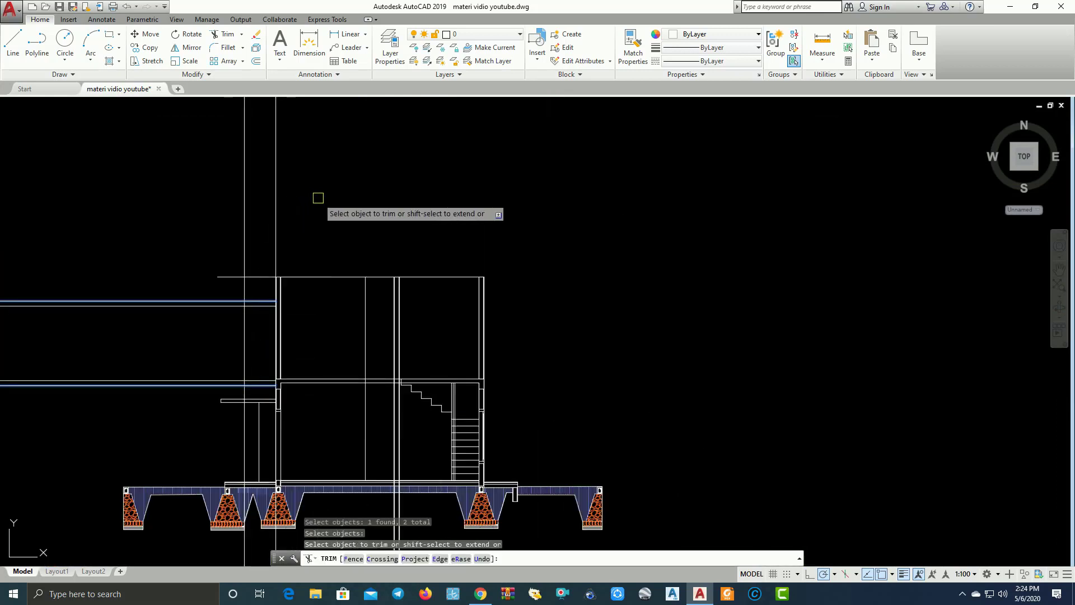
{"action": "left_click", "coordinate": [317, 199]}
{"action": "left_click", "coordinate": [216, 187]}
{"action": "middle_click_drag", "start_coordinate": [244, 452], "coordinate": [263, 307]}
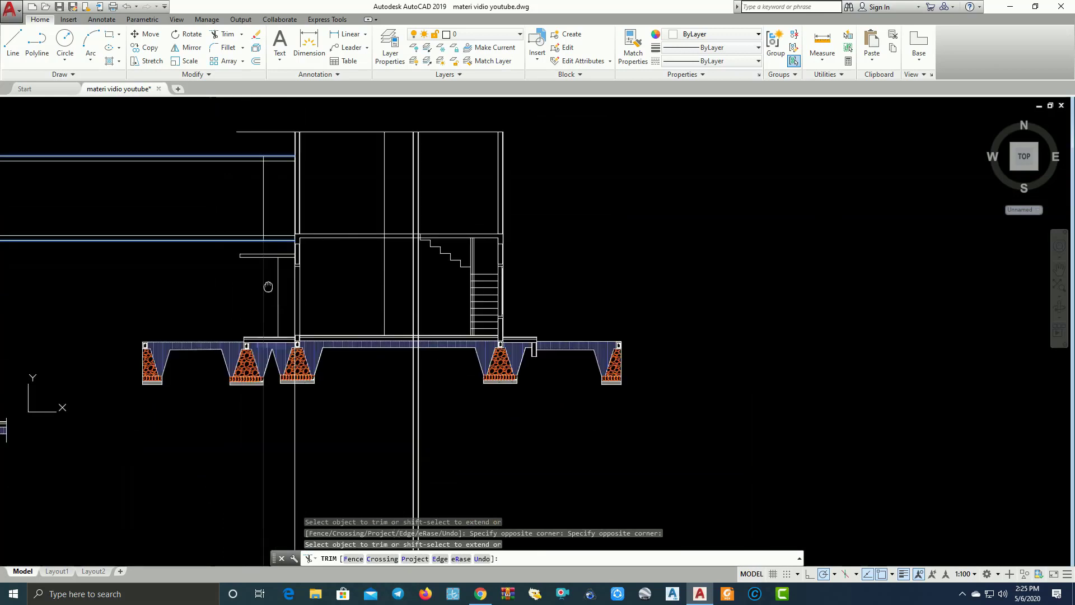
{"action": "left_click", "coordinate": [313, 464]}
{"action": "left_click", "coordinate": [239, 454]}
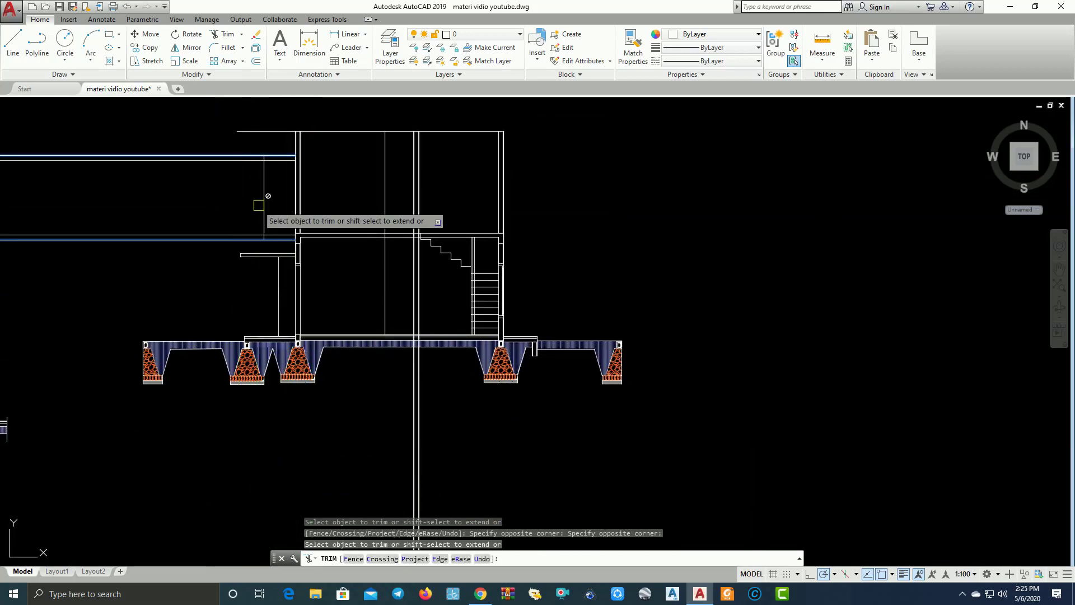
{"action": "key", "text": "Escape"}
Trim the horizontal lines left of the balcony edge at upper left of the section.
{"action": "type", "text": "r"}
{"action": "key", "text": "Return"}
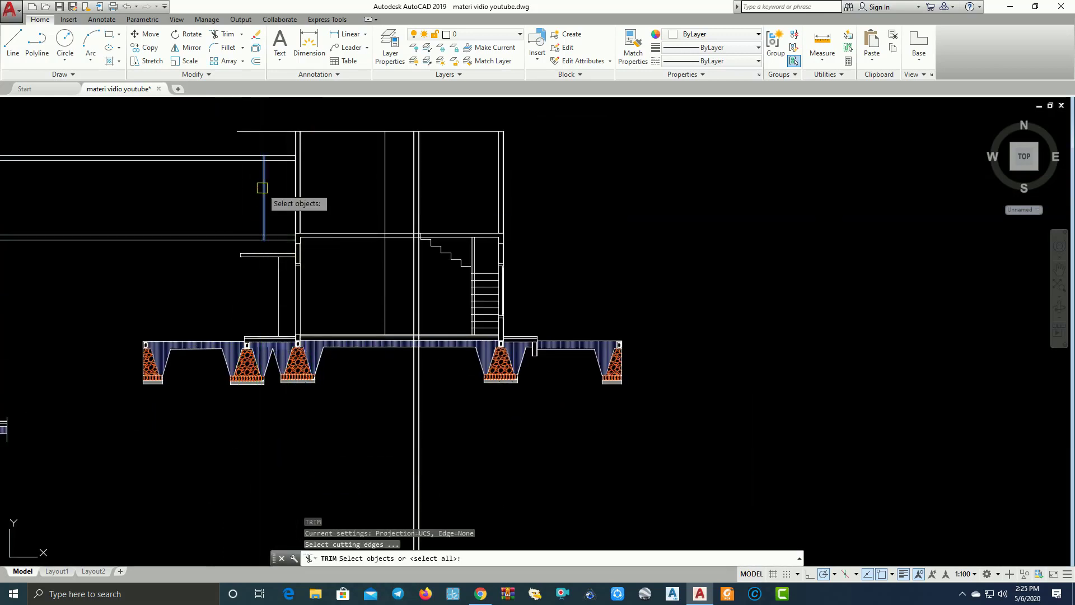
{"action": "key", "text": "Return"}
{"action": "left_click", "coordinate": [214, 211]}
{"action": "left_click", "coordinate": [197, 268]}
{"action": "left_click", "coordinate": [224, 182]}
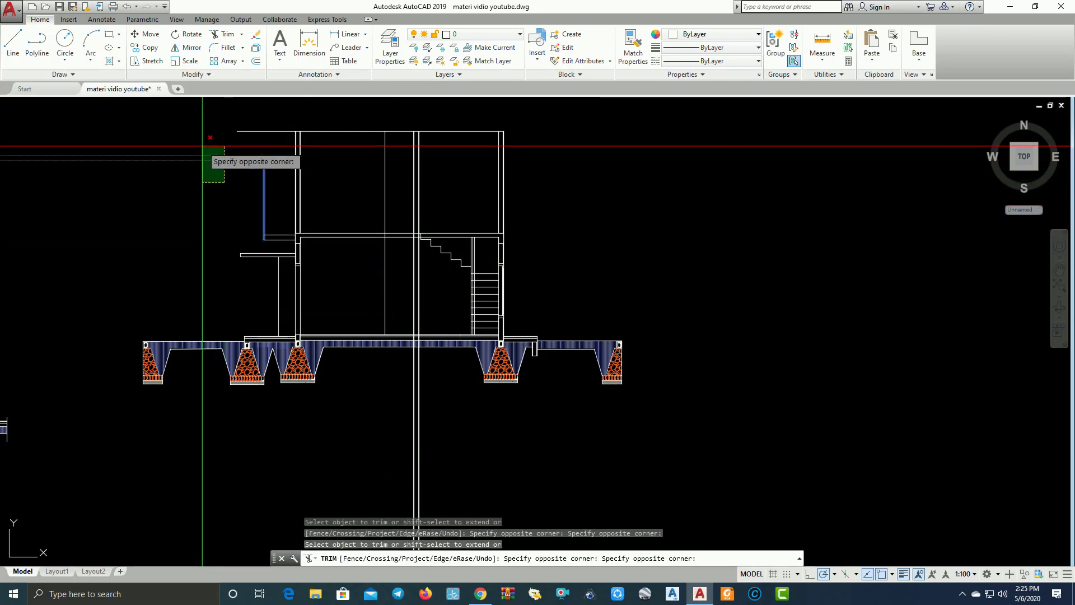
{"action": "key", "text": "Escape"}
{"action": "scroll", "coordinate": [392, 224], "scroll_direction": "up", "scroll_amount": 3}
{"action": "middle_click_drag", "start_coordinate": [372, 171], "coordinate": [415, 243]}
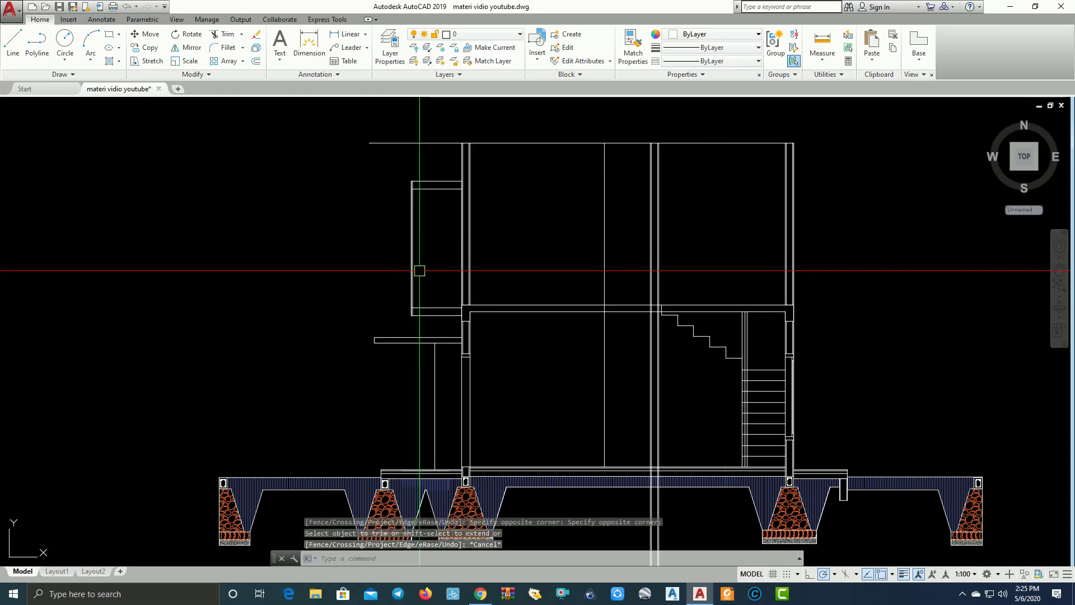
{"action": "scroll", "coordinate": [420, 286], "scroll_direction": "up", "scroll_amount": 2}
{"action": "scroll", "coordinate": [448, 325], "scroll_direction": "up", "scroll_amount": 2}
{"action": "scroll", "coordinate": [537, 359], "scroll_direction": "down", "scroll_amount": 1}
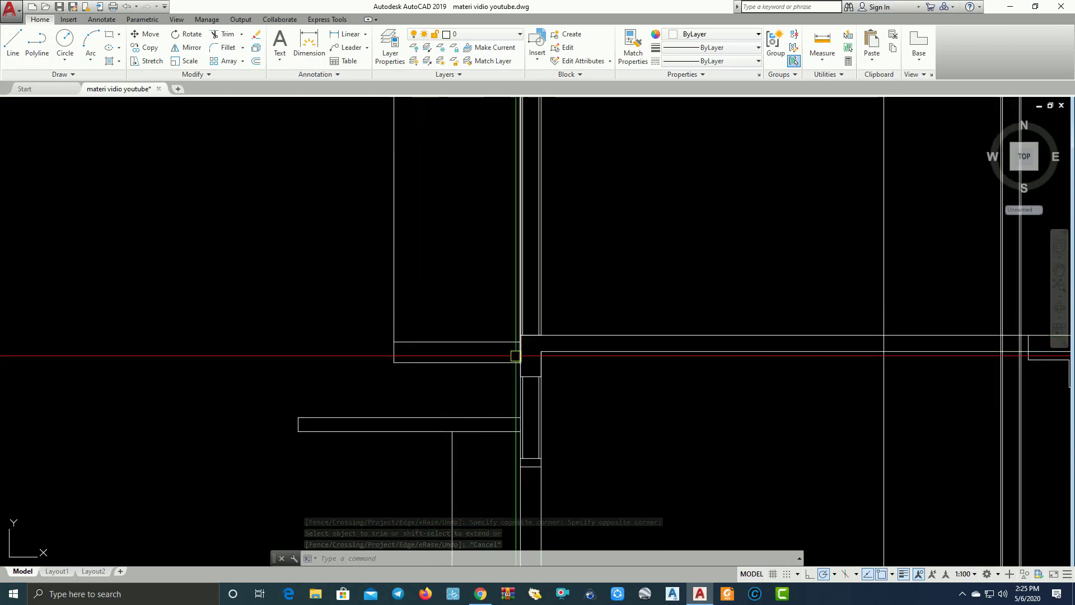
{"action": "scroll", "coordinate": [529, 360], "scroll_direction": "down", "scroll_amount": 2}
Move the five-line balcony rectangle so its corner sits on the floor slab corner.
{"action": "middle_click_drag", "start_coordinate": [458, 360], "coordinate": [473, 387]}
{"action": "left_click", "coordinate": [479, 394]}
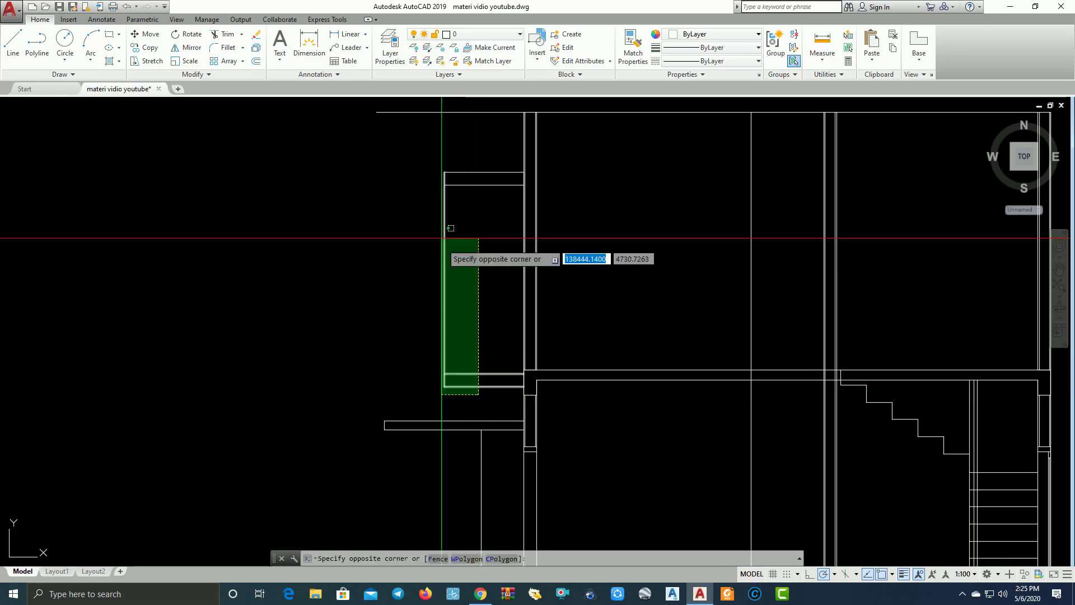
{"action": "left_click", "coordinate": [423, 168]}
{"action": "type", "text": "m"}
{"action": "key", "text": "Return"}
{"action": "scroll", "coordinate": [506, 361], "scroll_direction": "up", "scroll_amount": 4}
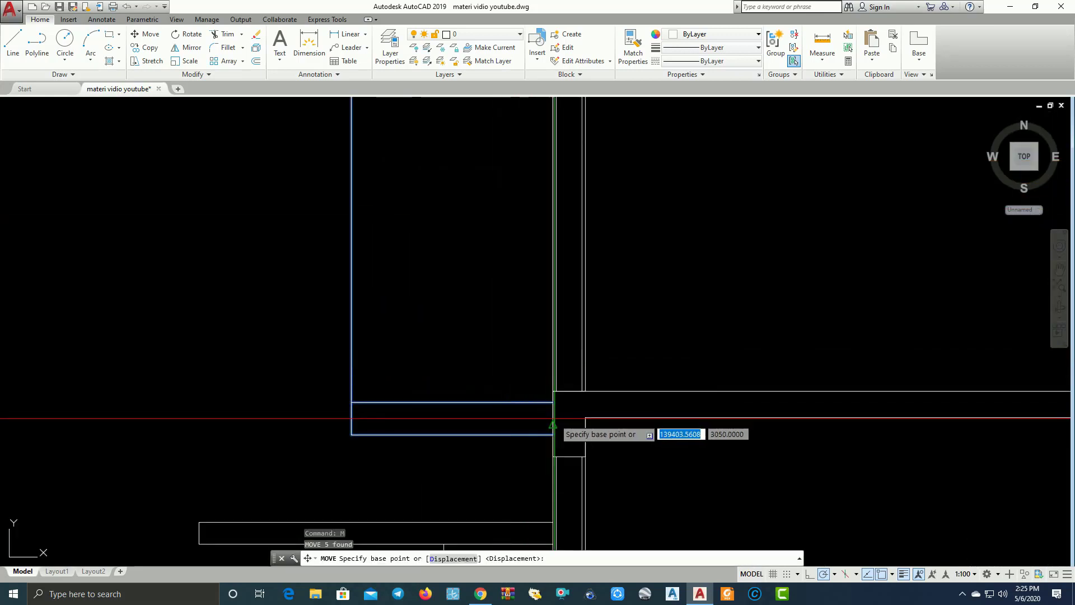
{"action": "scroll", "coordinate": [225, 325], "scroll_direction": "down", "scroll_amount": 4}
{"action": "mouse_move", "coordinate": [225, 325]}
{"action": "middle_mouse_down"}
{"action": "mouse_move", "coordinate": [457, 304]}
{"action": "mouse_move", "coordinate": [774, 339]}
{"action": "mouse_move", "coordinate": [654, 322]}
{"action": "middle_mouse_up"}
{"action": "scroll", "coordinate": [689, 342], "scroll_direction": "up", "scroll_amount": 4}
{"action": "scroll", "coordinate": [700, 333], "scroll_direction": "up", "scroll_amount": 2}
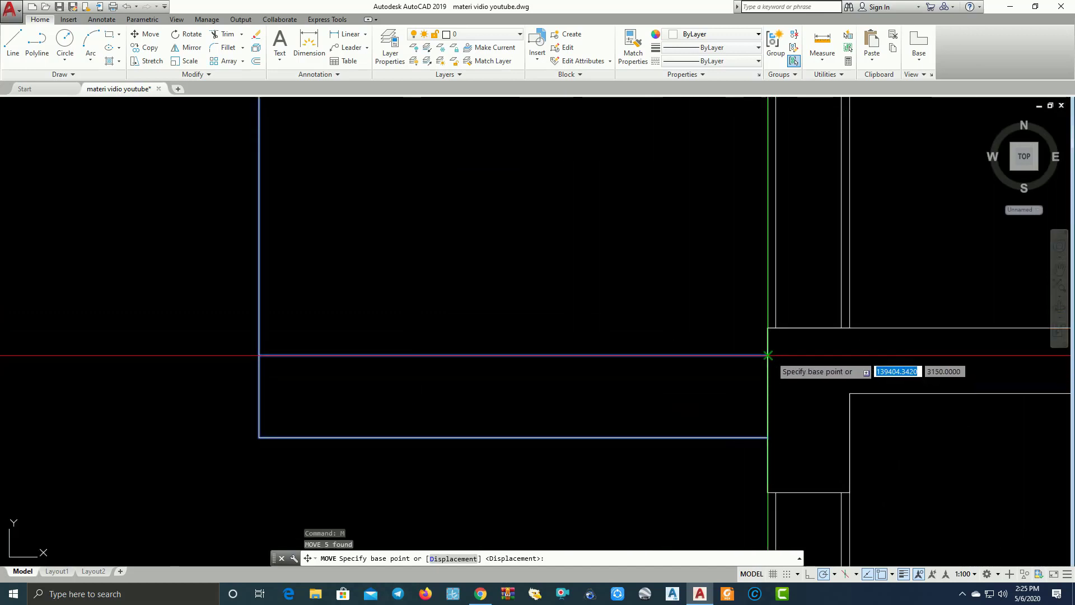
{"action": "left_click", "coordinate": [768, 355]}
{"action": "scroll", "coordinate": [768, 330], "scroll_direction": "down", "scroll_amount": 2}
{"action": "left_click", "coordinate": [769, 331]}
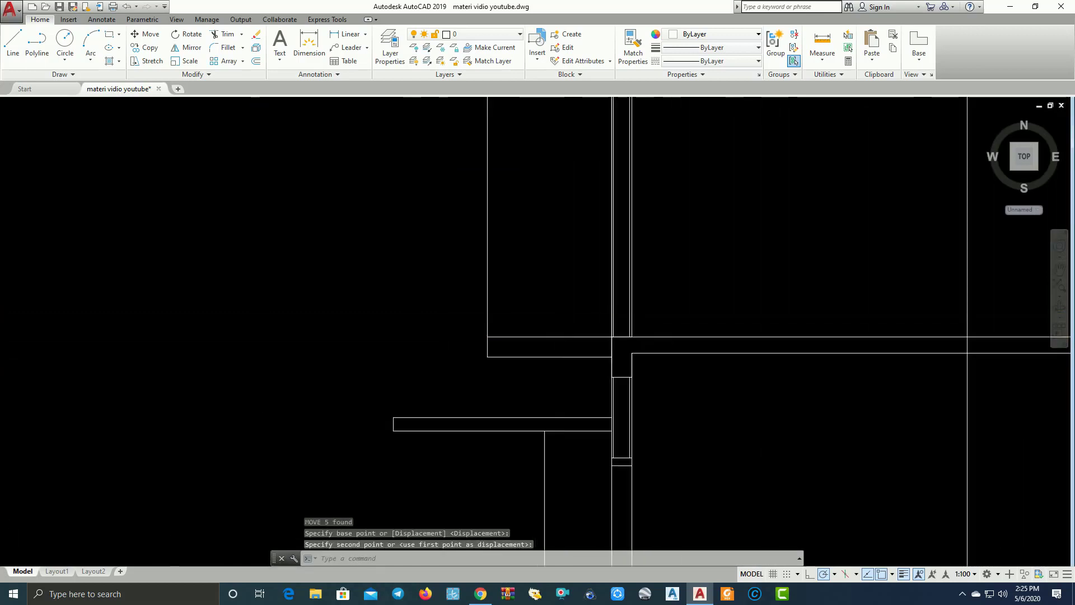
{"action": "scroll", "coordinate": [523, 315], "scroll_direction": "down", "scroll_amount": 2}
{"action": "scroll", "coordinate": [569, 382], "scroll_direction": "up", "scroll_amount": 3}
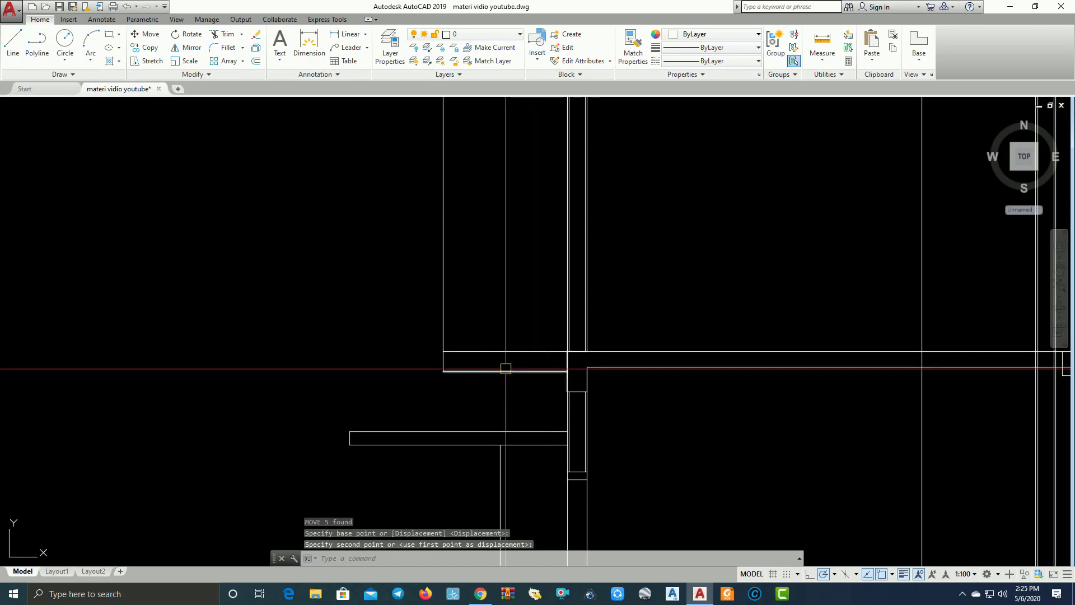
{"action": "scroll", "coordinate": [504, 367], "scroll_direction": "down", "scroll_amount": 2}
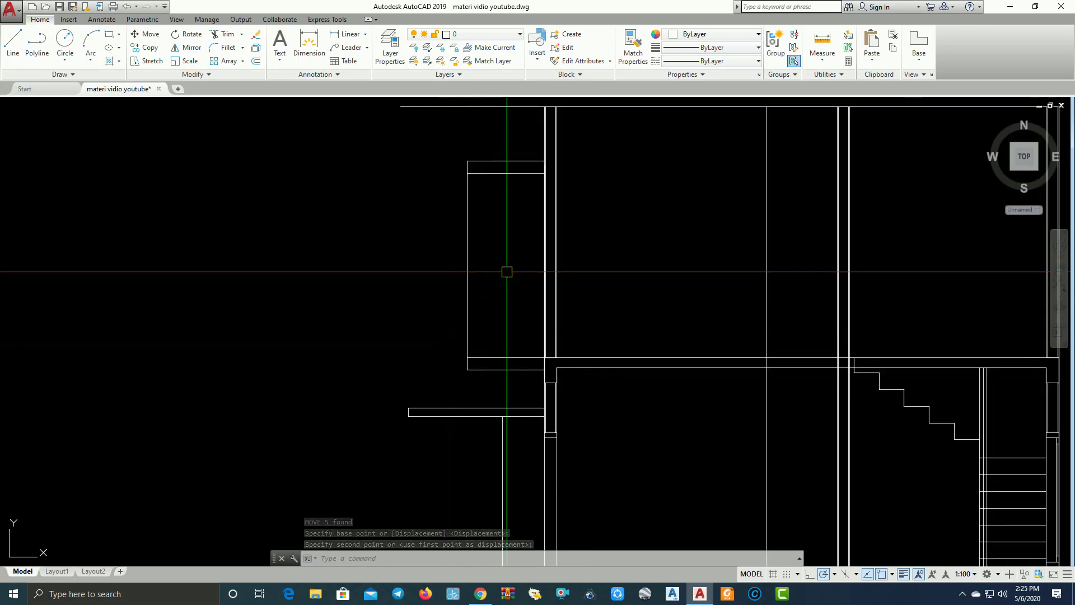
{"action": "middle_click_drag", "start_coordinate": [507, 271], "coordinate": [420, 302]}
{"action": "type", "text": "c"}
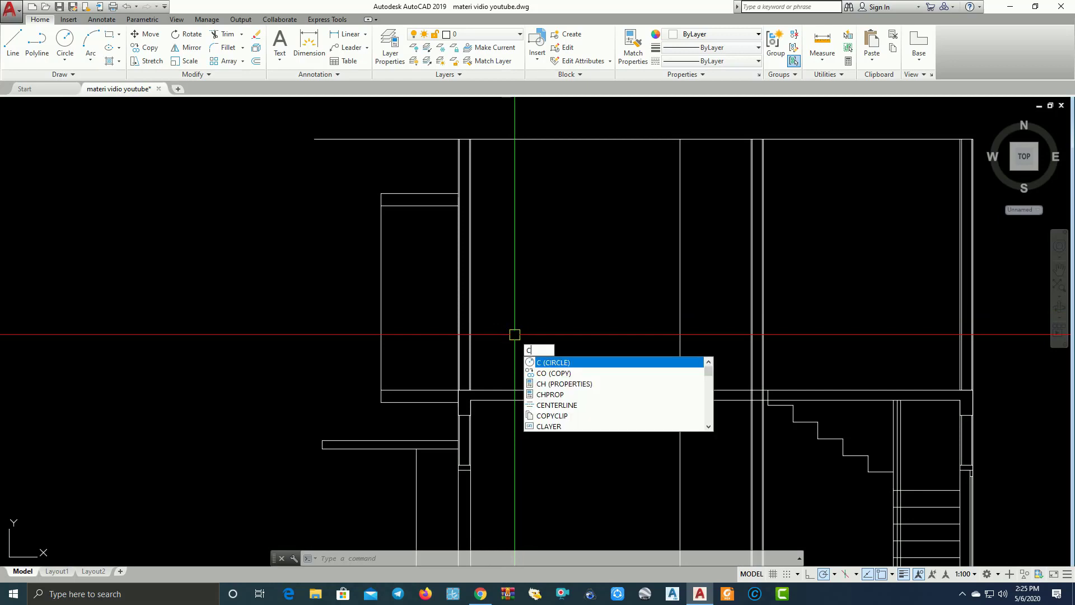
Draw a vertical construction line through the balcony edge on the DENAH LANTAI 1 plan.
{"action": "key", "text": "Return"}
{"action": "type", "text": "v"}
{"action": "key", "text": "Return"}
{"action": "scroll", "coordinate": [516, 335], "scroll_direction": "down", "scroll_amount": 5}
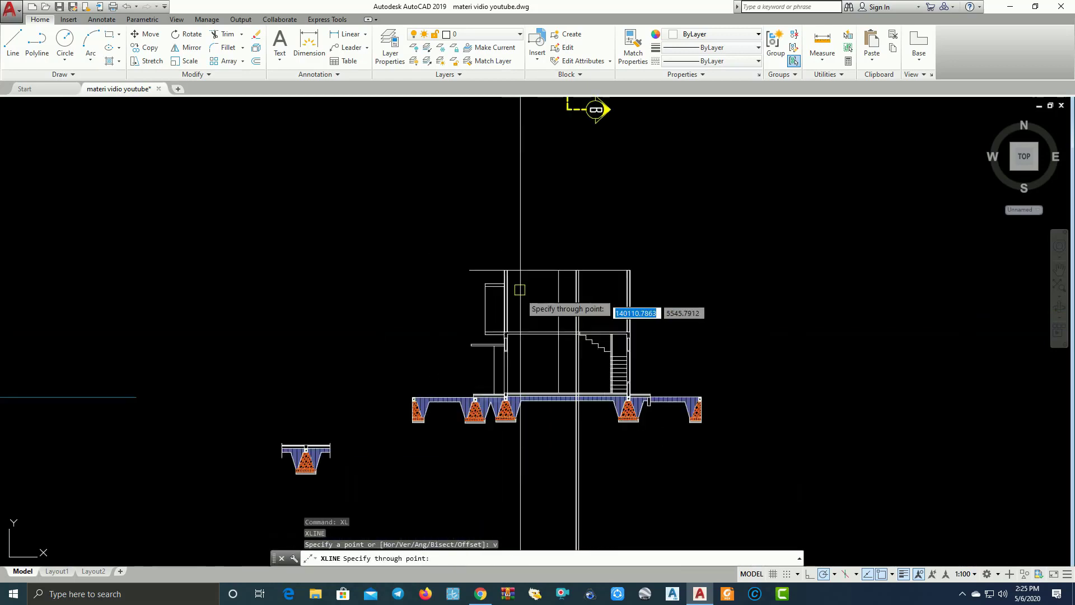
{"action": "mouse_move", "coordinate": [476, 162]}
{"action": "middle_mouse_down"}
{"action": "mouse_move", "coordinate": [453, 299]}
{"action": "mouse_move", "coordinate": [455, 235]}
{"action": "middle_mouse_up"}
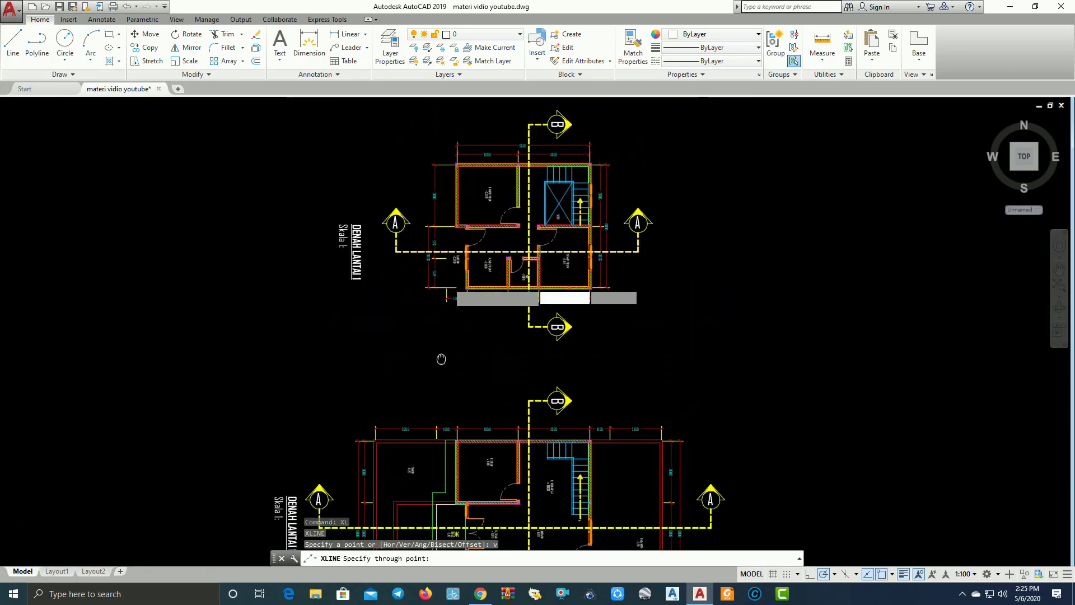
{"action": "scroll", "coordinate": [458, 242], "scroll_direction": "up", "scroll_amount": 2}
{"action": "scroll", "coordinate": [458, 242], "scroll_direction": "up", "scroll_amount": 3}
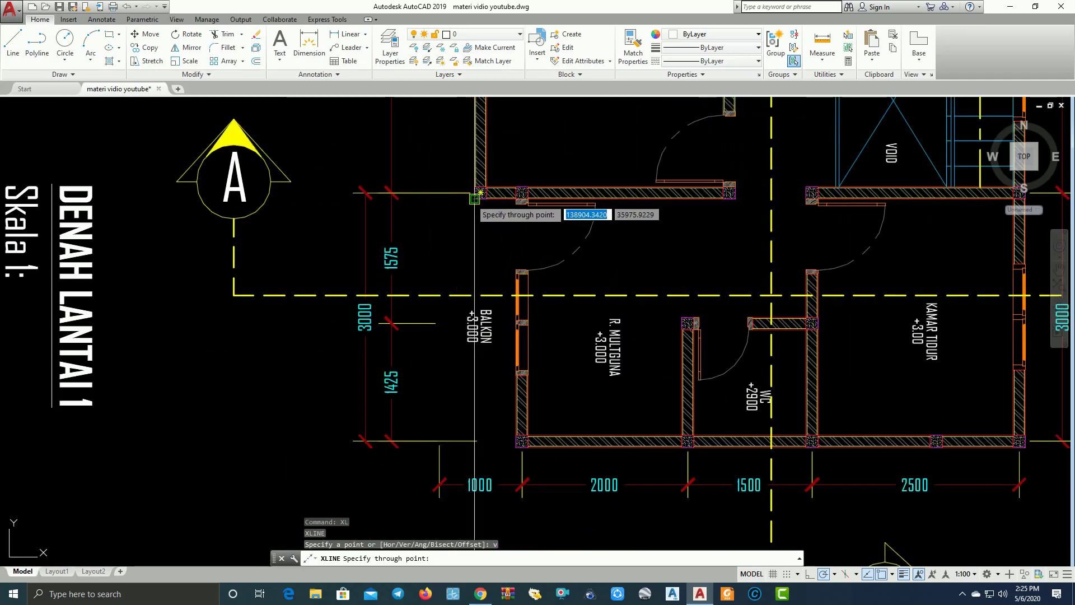
{"action": "scroll", "coordinate": [474, 198], "scroll_direction": "down", "scroll_amount": 5}
{"action": "middle_click_drag", "start_coordinate": [406, 336], "coordinate": [439, 185]}
{"action": "left_click", "coordinate": [415, 289]}
{"action": "key", "text": "Return"}
{"action": "scroll", "coordinate": [432, 300], "scroll_direction": "up", "scroll_amount": 3}
{"action": "scroll", "coordinate": [415, 416], "scroll_direction": "up", "scroll_amount": 2}
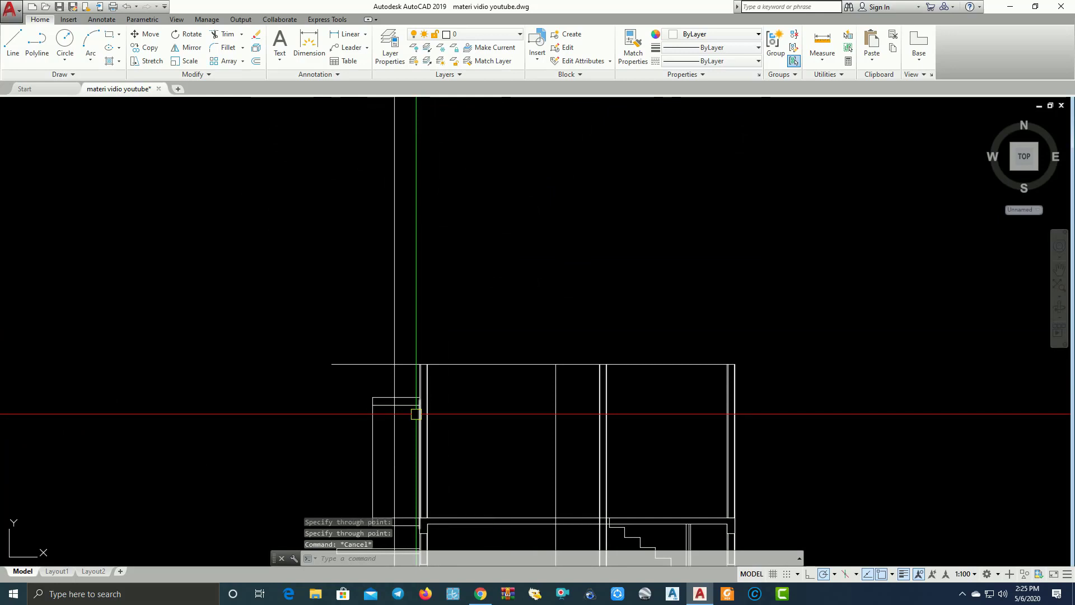
Trim the new vertical line between the section's top line and the balcony top.
{"action": "type", "text": "tr"}
{"action": "key", "text": "Return"}
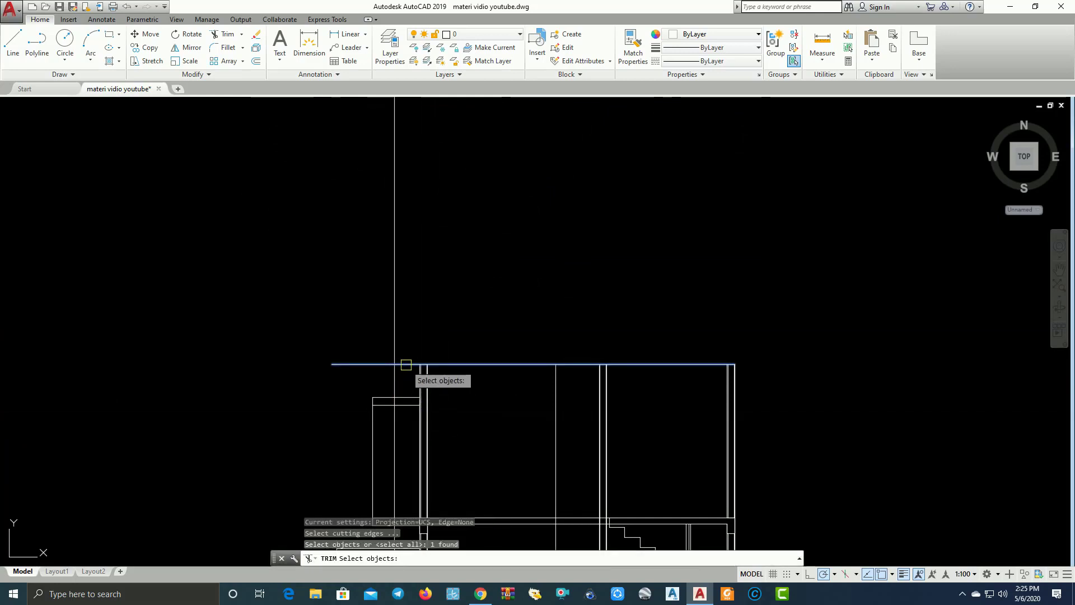
{"action": "middle_click_drag", "start_coordinate": [407, 364], "coordinate": [404, 287]}
{"action": "scroll", "coordinate": [398, 353], "scroll_direction": "up", "scroll_amount": 2}
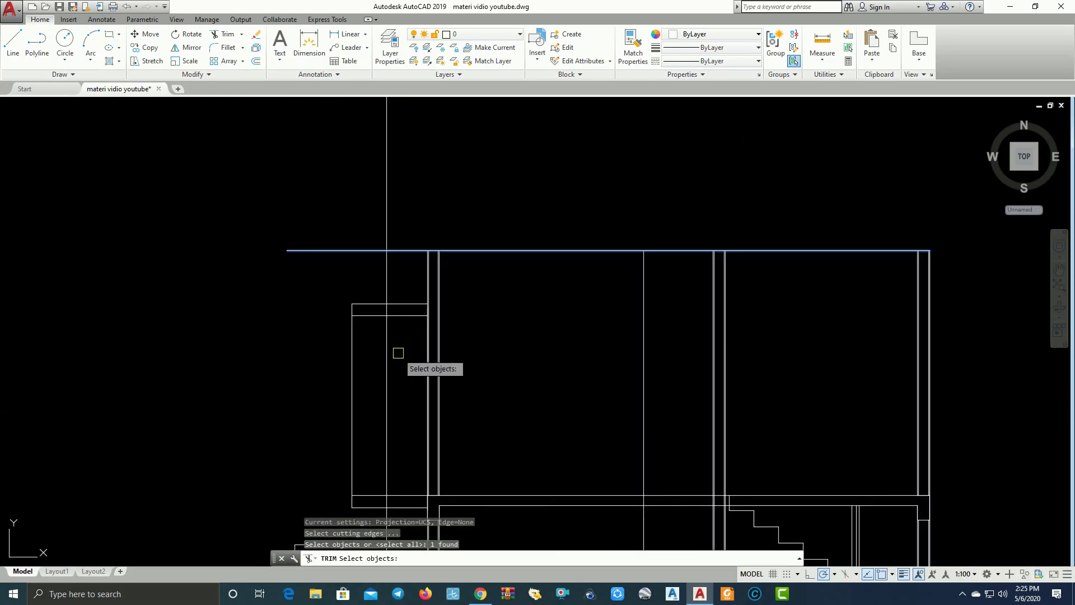
{"action": "left_click", "coordinate": [400, 307]}
{"action": "key", "text": "Return"}
{"action": "left_click", "coordinate": [420, 204]}
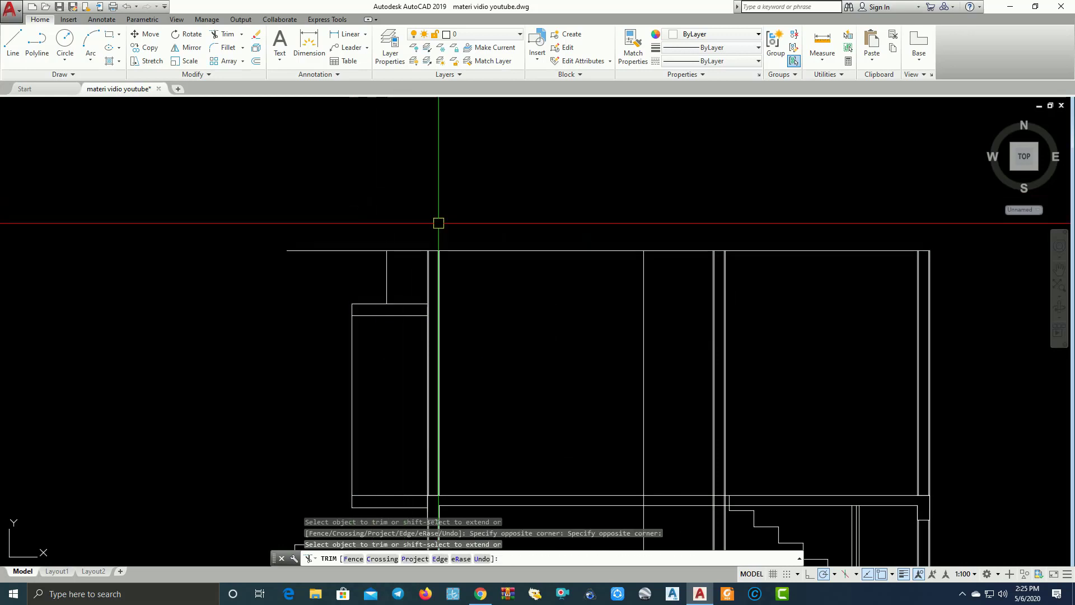
{"action": "key", "text": "Escape"}
{"action": "scroll", "coordinate": [406, 227], "scroll_direction": "down", "scroll_amount": 3}
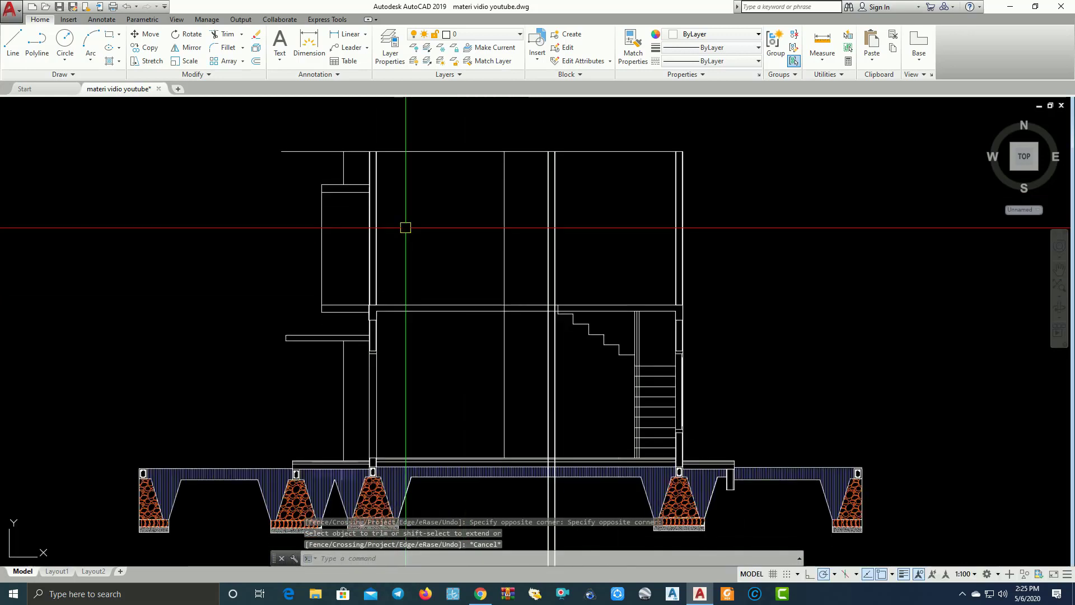
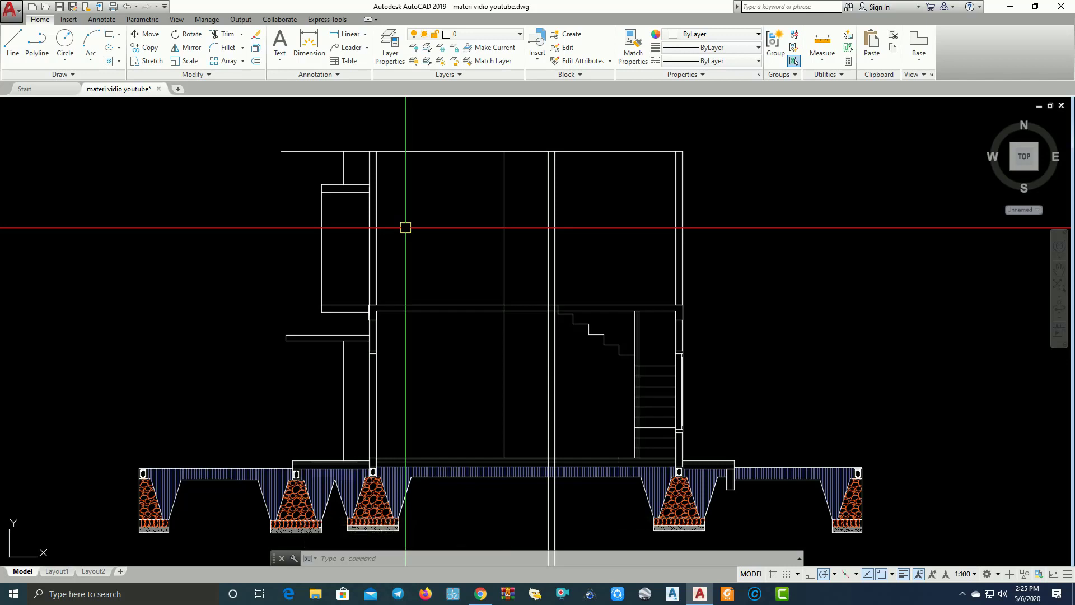
Trim the section's crossing line pieces back to the upper floor line.
{"action": "key", "text": "Return"}
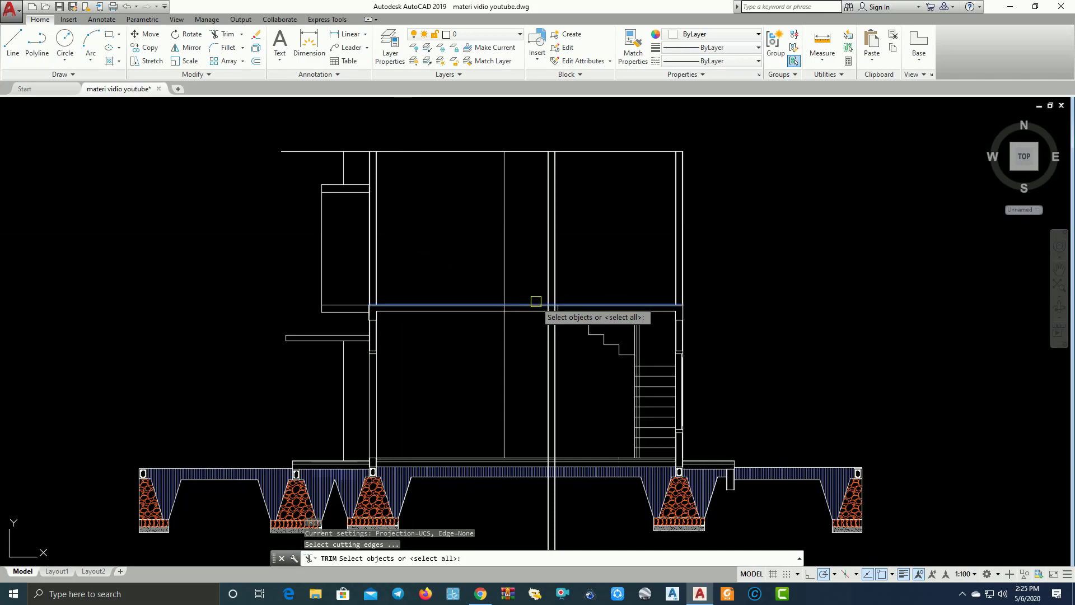
{"action": "key", "text": "Return"}
{"action": "middle_click_drag", "start_coordinate": [536, 302], "coordinate": [554, 214]}
{"action": "left_click", "coordinate": [551, 402]}
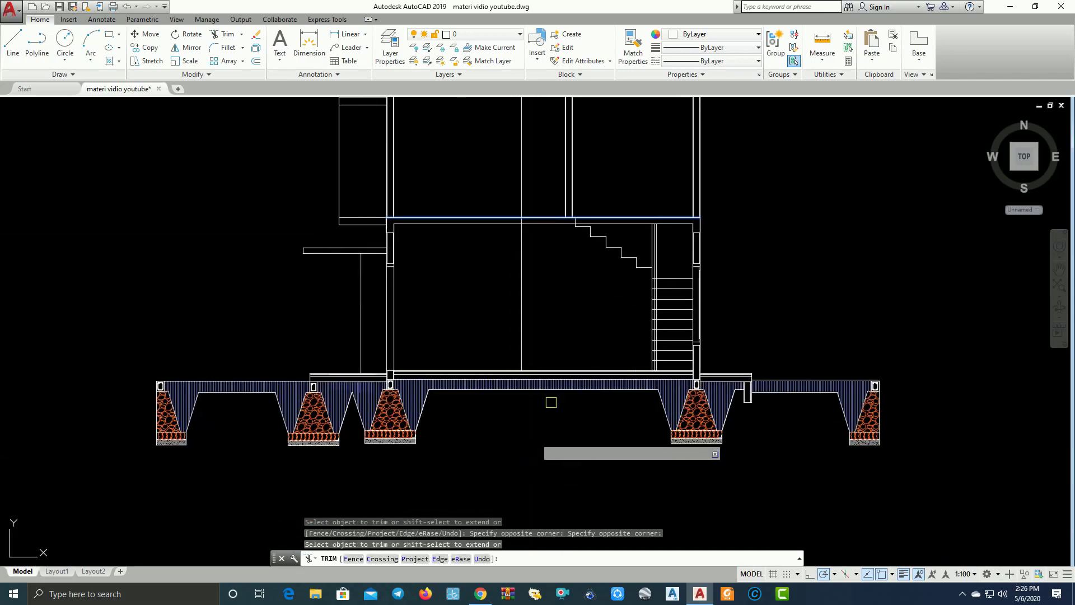
{"action": "key", "text": "Escape"}
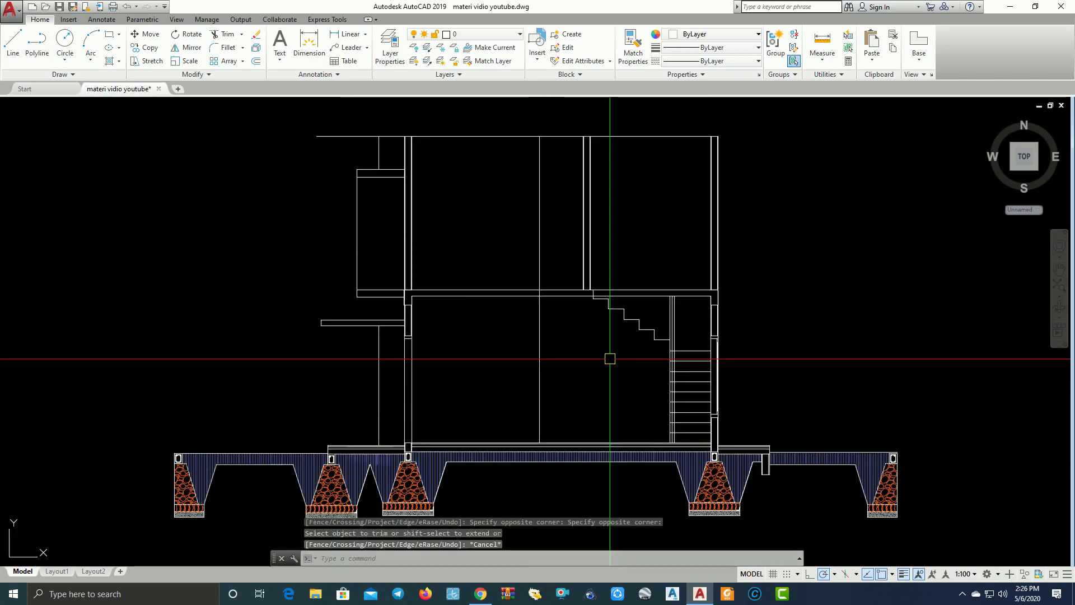
Pan and zoom over to the TAMPAK BELAKANG rear elevation.
{"action": "middle_click_drag", "start_coordinate": [552, 361], "coordinate": [719, 382]}
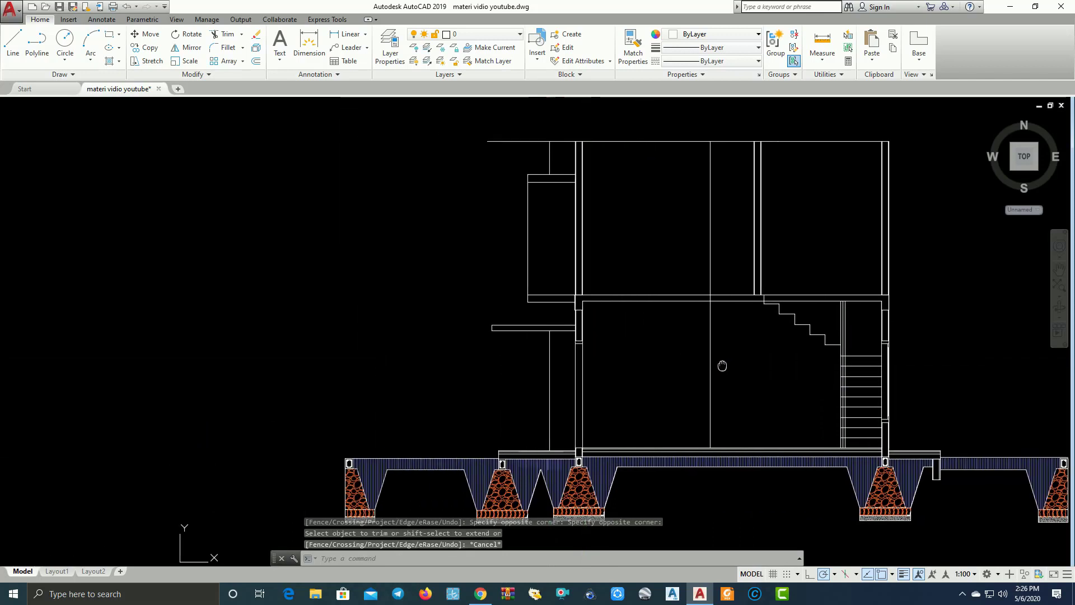
{"action": "middle_click_drag", "start_coordinate": [586, 347], "coordinate": [533, 368]}
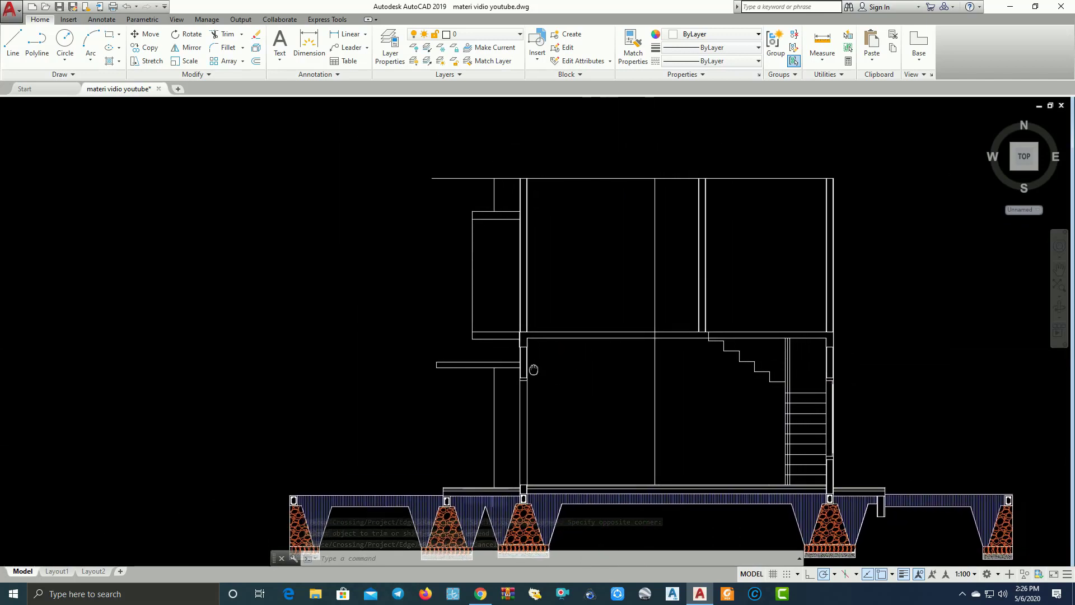
{"action": "scroll", "coordinate": [461, 336], "scroll_direction": "down", "scroll_amount": 2}
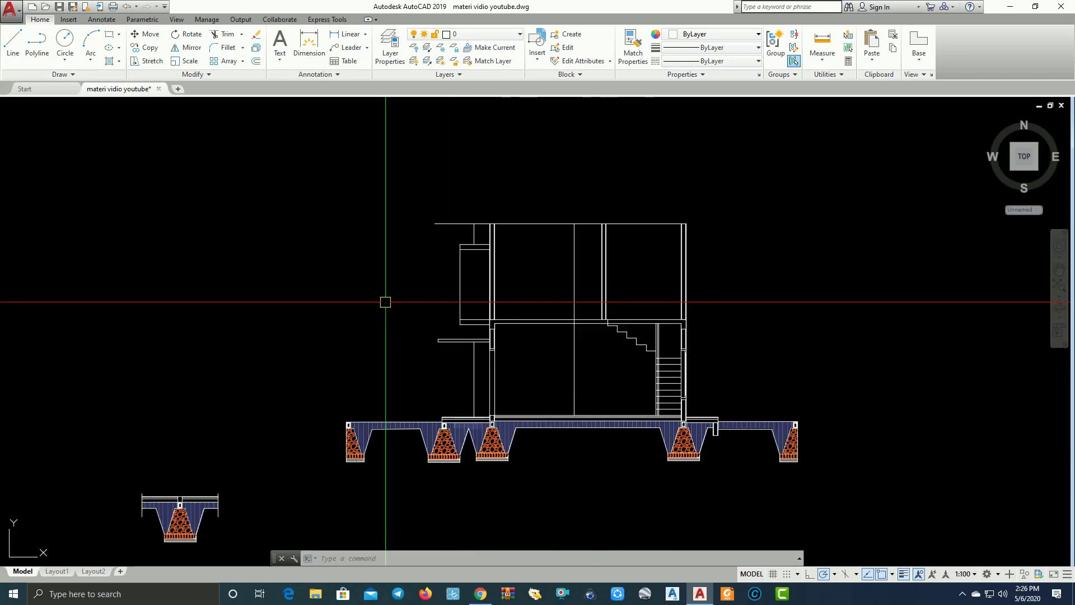
{"action": "middle_click_drag", "start_coordinate": [221, 329], "coordinate": [809, 376]}
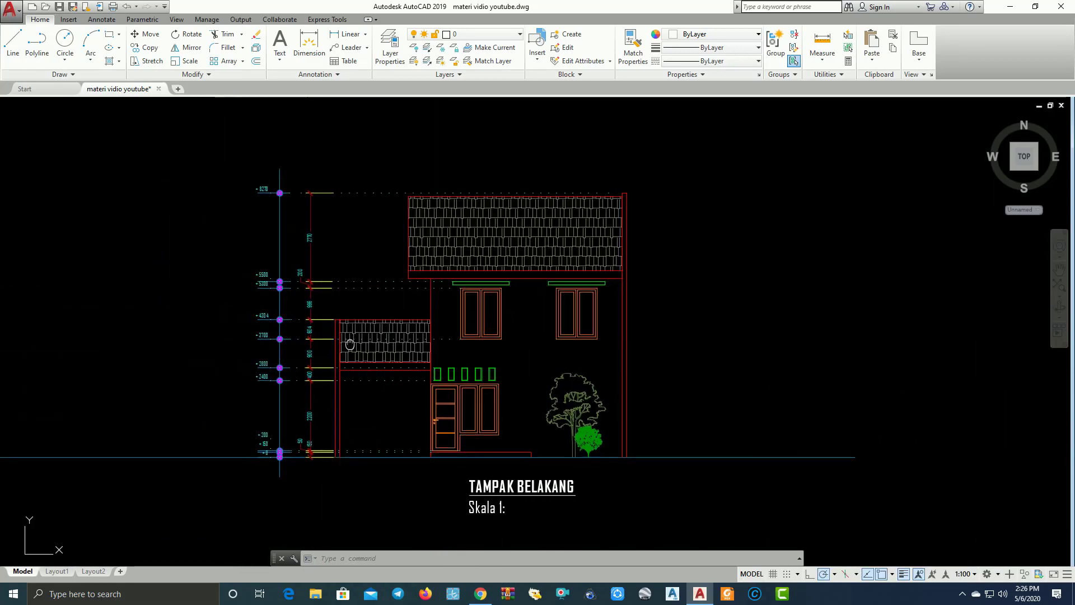
Zoom in on the front elevation's upper-floor balcony railing and centre it on screen.
{"action": "scroll", "coordinate": [831, 371], "scroll_direction": "down", "scroll_amount": 2}
{"action": "middle_click_drag", "start_coordinate": [336, 359], "coordinate": [812, 375]}
{"action": "scroll", "coordinate": [395, 380], "scroll_direction": "down", "scroll_amount": 4}
{"action": "middle_click_drag", "start_coordinate": [395, 380], "coordinate": [674, 362]}
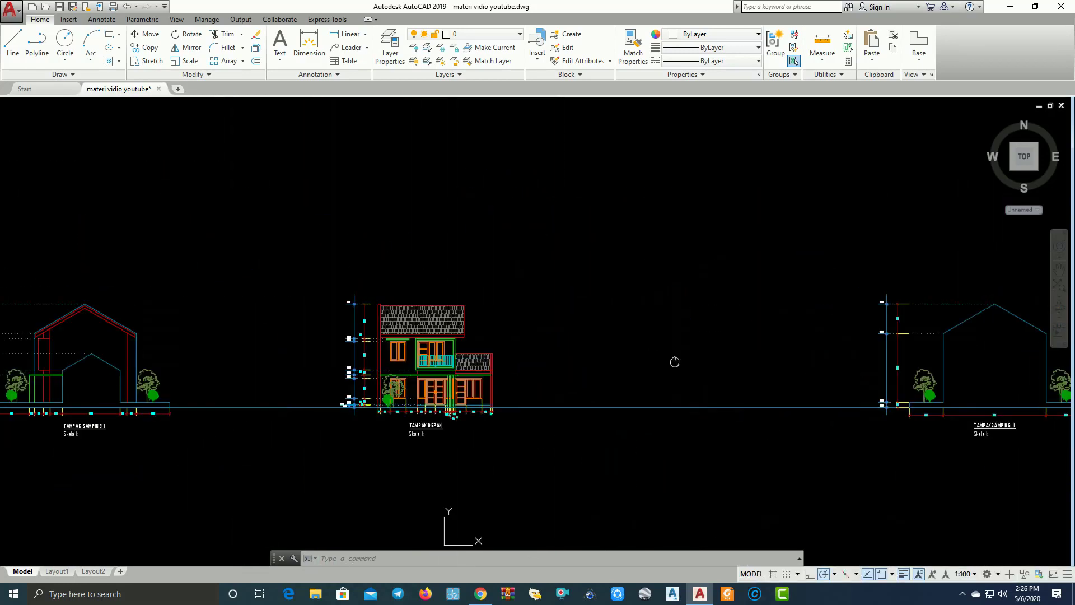
{"action": "scroll", "coordinate": [492, 331], "scroll_direction": "up", "scroll_amount": 5}
{"action": "scroll", "coordinate": [492, 331], "scroll_direction": "up", "scroll_amount": 3}
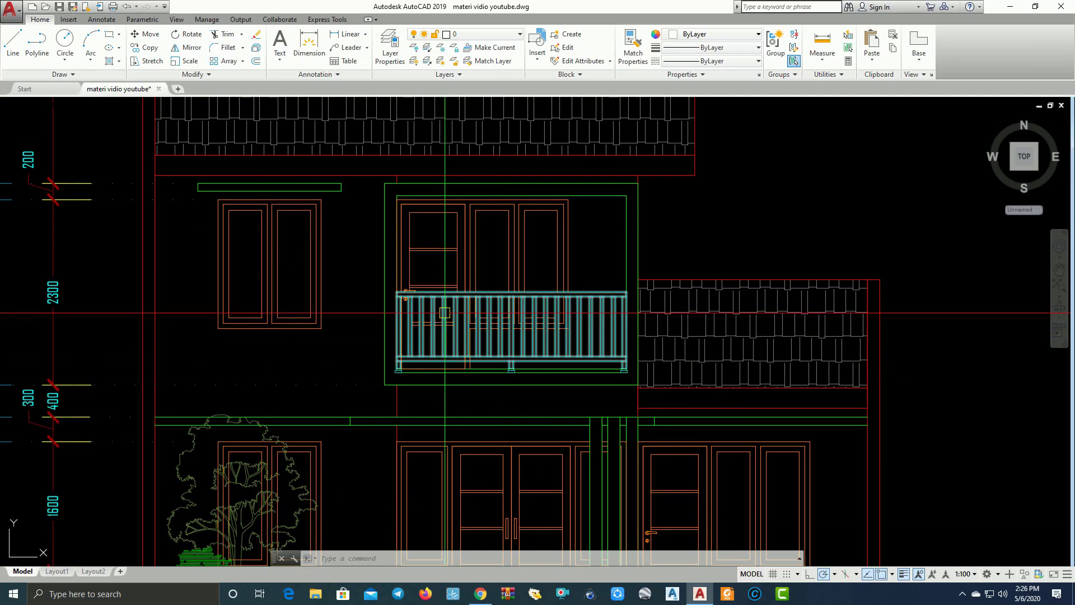
{"action": "middle_click_drag", "start_coordinate": [492, 331], "coordinate": [274, 331]}
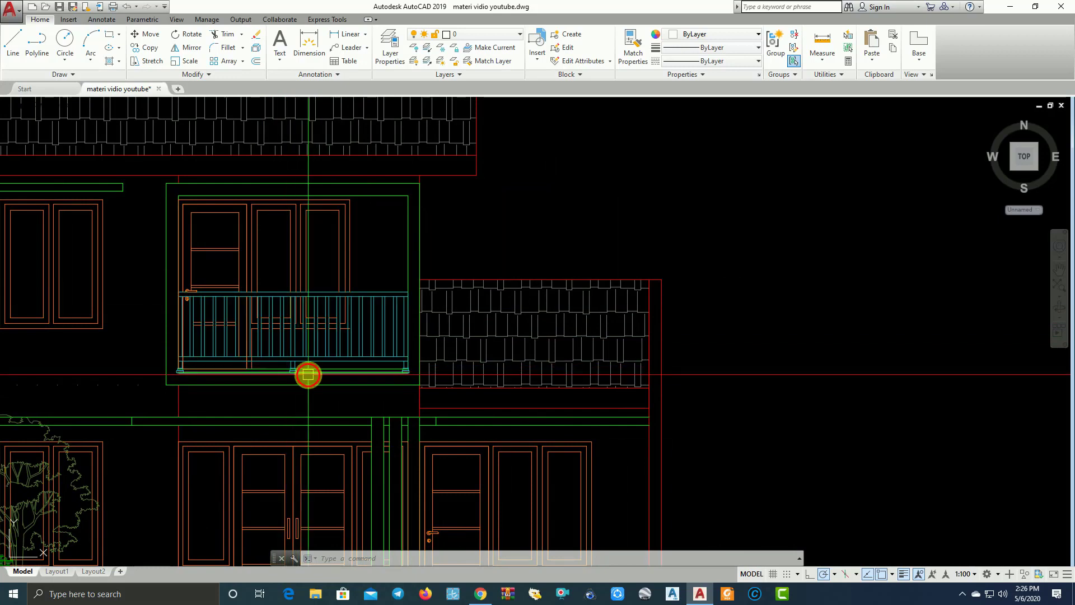
Draw horizontal XLINE construction lines through the balcony railing's top and bottom points.
{"action": "type", "text": "xl"}
{"action": "key", "text": "Return"}
{"action": "type", "text": "h"}
{"action": "key", "text": "Return"}
{"action": "scroll", "coordinate": [321, 313], "scroll_direction": "up", "scroll_amount": 2}
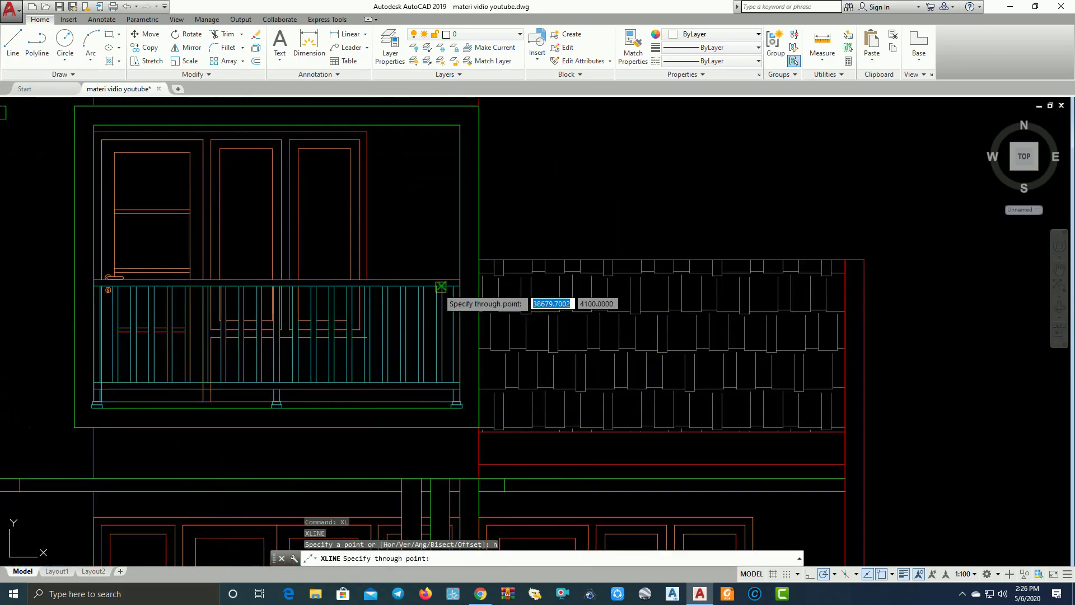
{"action": "left_click", "coordinate": [459, 278]}
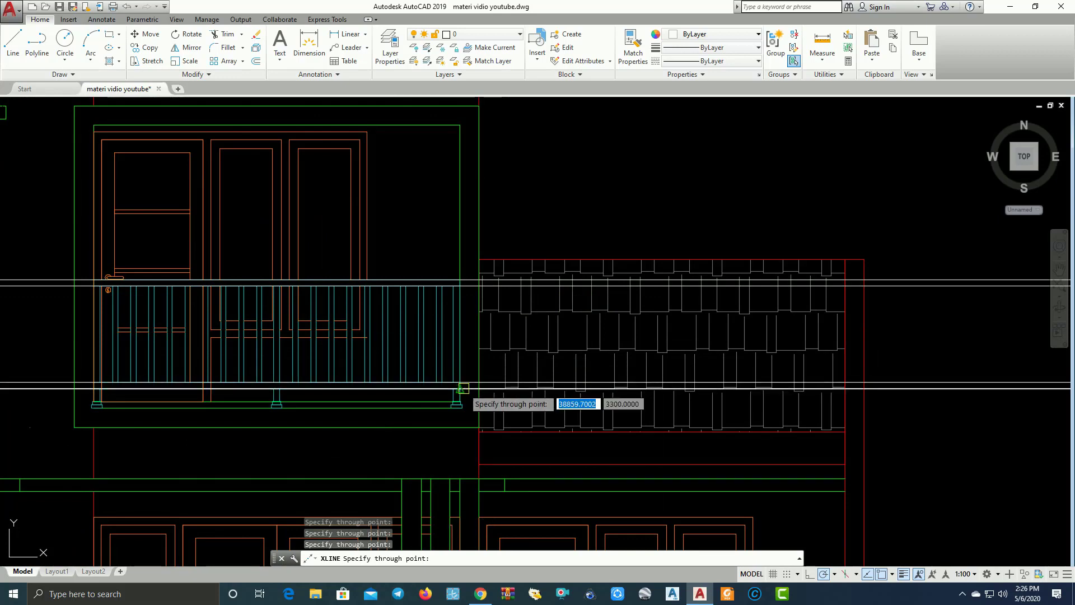
{"action": "scroll", "coordinate": [425, 358], "scroll_direction": "down", "scroll_amount": 3}
{"action": "scroll", "coordinate": [496, 400], "scroll_direction": "down", "scroll_amount": 3}
{"action": "scroll", "coordinate": [495, 340], "scroll_direction": "down", "scroll_amount": 2}
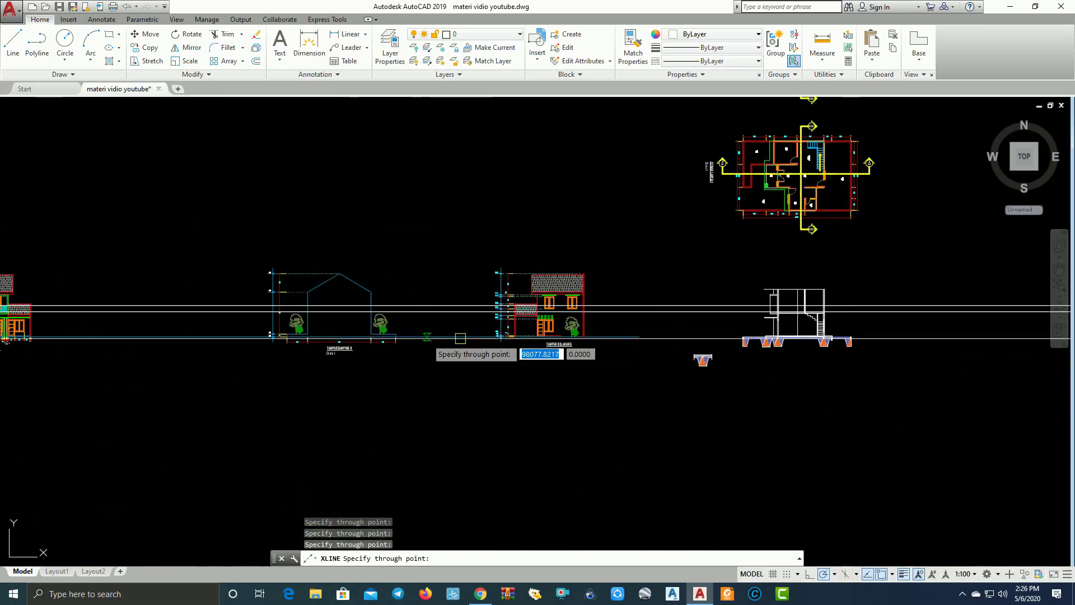
{"action": "scroll", "coordinate": [692, 322], "scroll_direction": "up", "scroll_amount": 1}
{"action": "scroll", "coordinate": [661, 322], "scroll_direction": "up", "scroll_amount": 3}
{"action": "scroll", "coordinate": [560, 330], "scroll_direction": "up", "scroll_amount": 2}
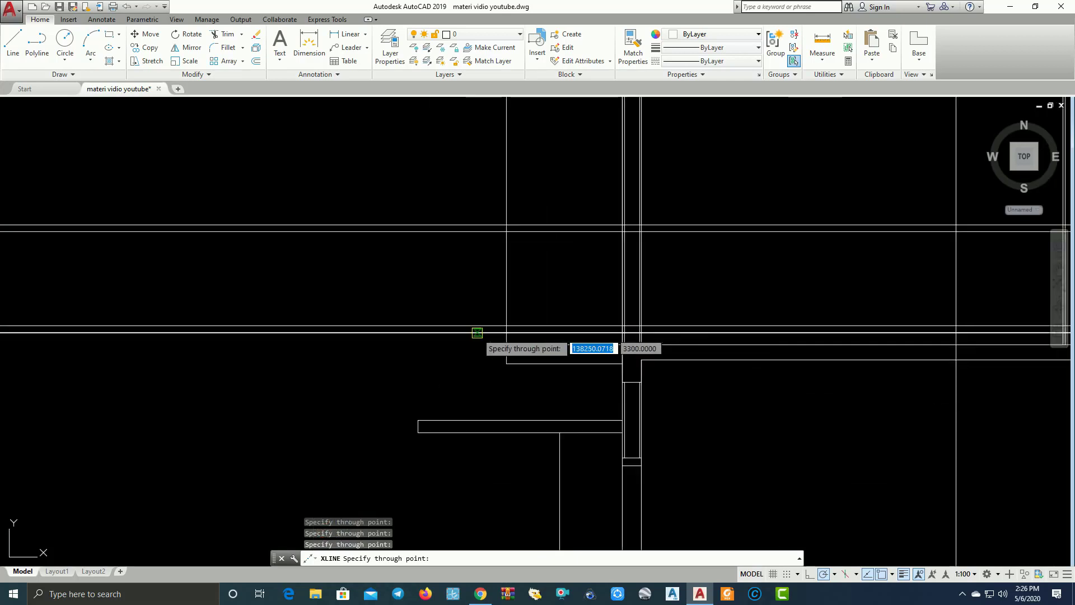
{"action": "scroll", "coordinate": [448, 347], "scroll_direction": "up", "scroll_amount": 1}
{"action": "key", "text": "Escape"}
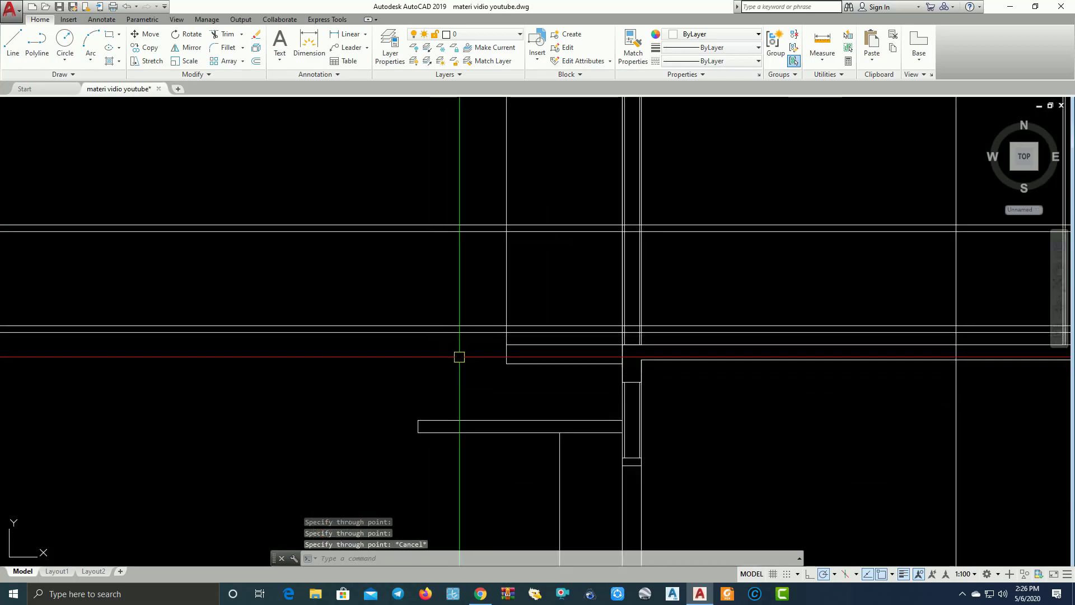
Trim the construction lines left of the vertical wall line.
{"action": "type", "text": "tr"}
{"action": "key", "text": "Return"}
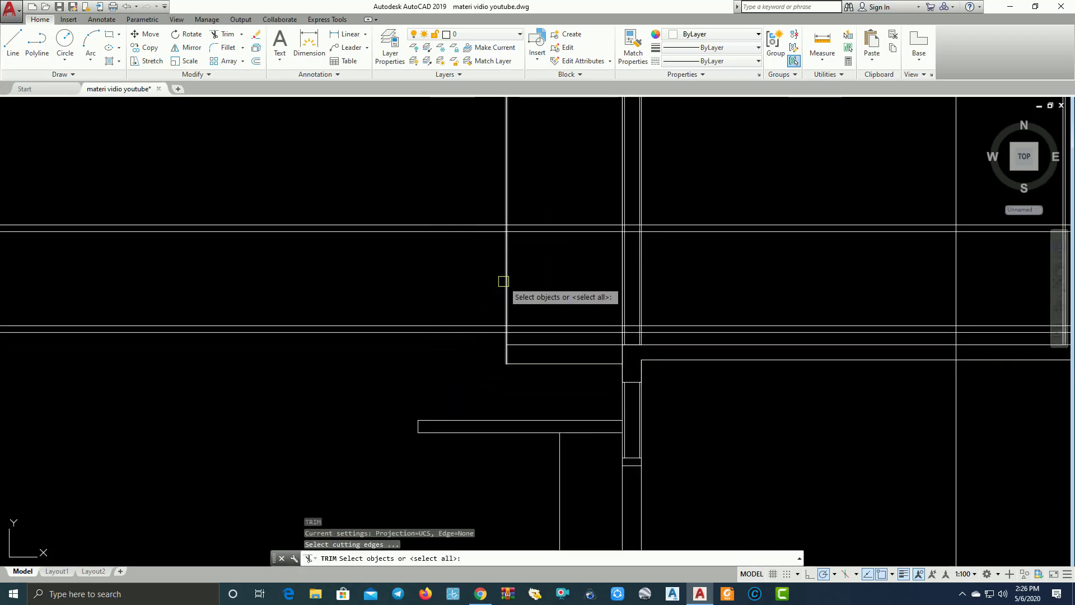
{"action": "left_click", "coordinate": [504, 281]}
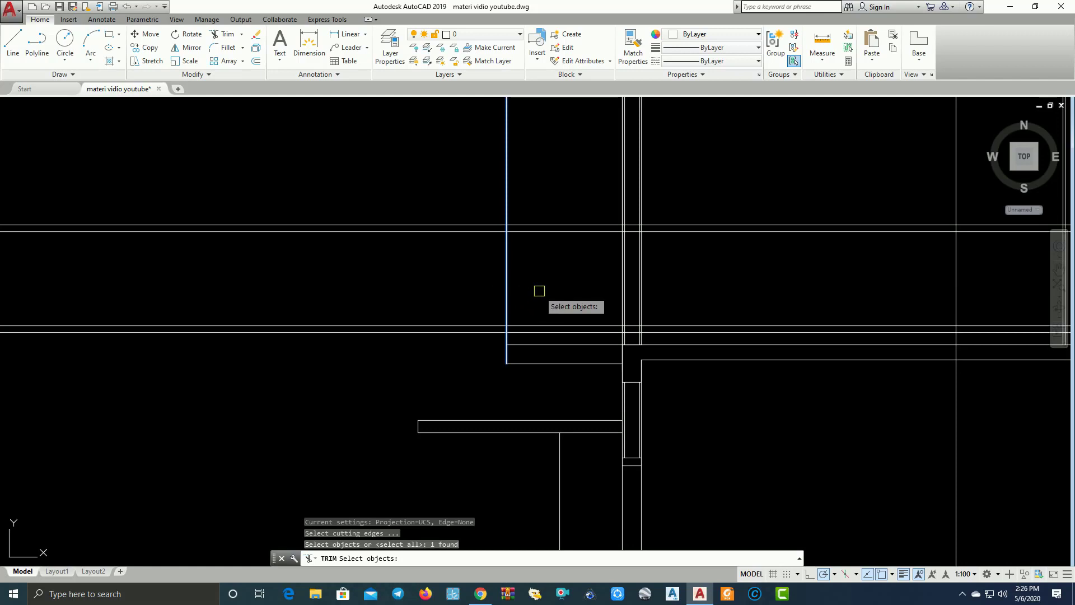
{"action": "key", "text": "Return"}
{"action": "left_click", "coordinate": [468, 267]}
{"action": "left_click", "coordinate": [409, 193]}
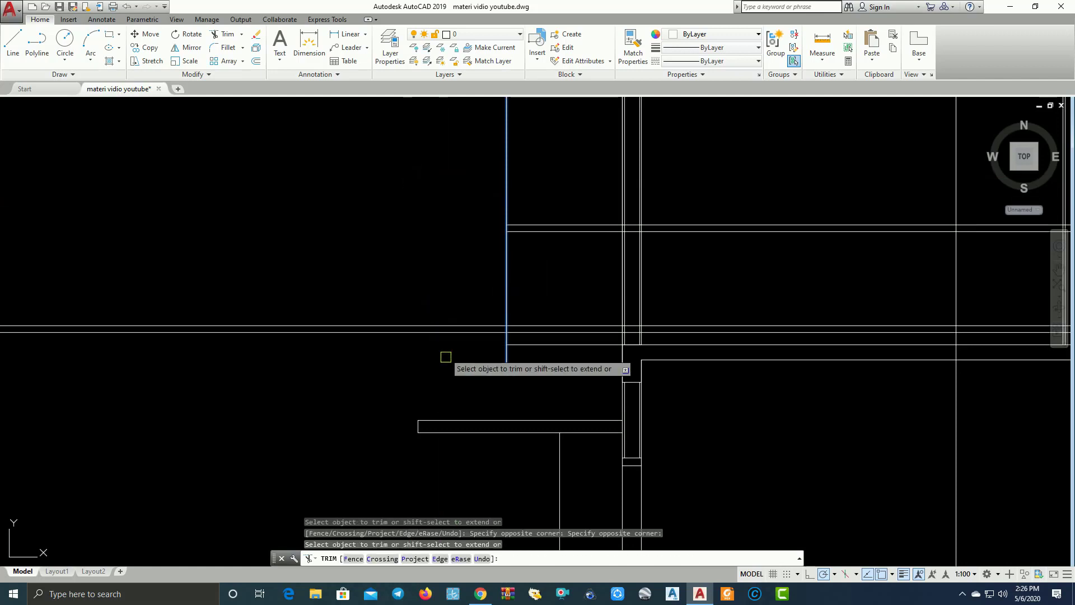
{"action": "left_click", "coordinate": [446, 359]}
{"action": "left_click", "coordinate": [400, 248]}
{"action": "key", "text": "Escape"}
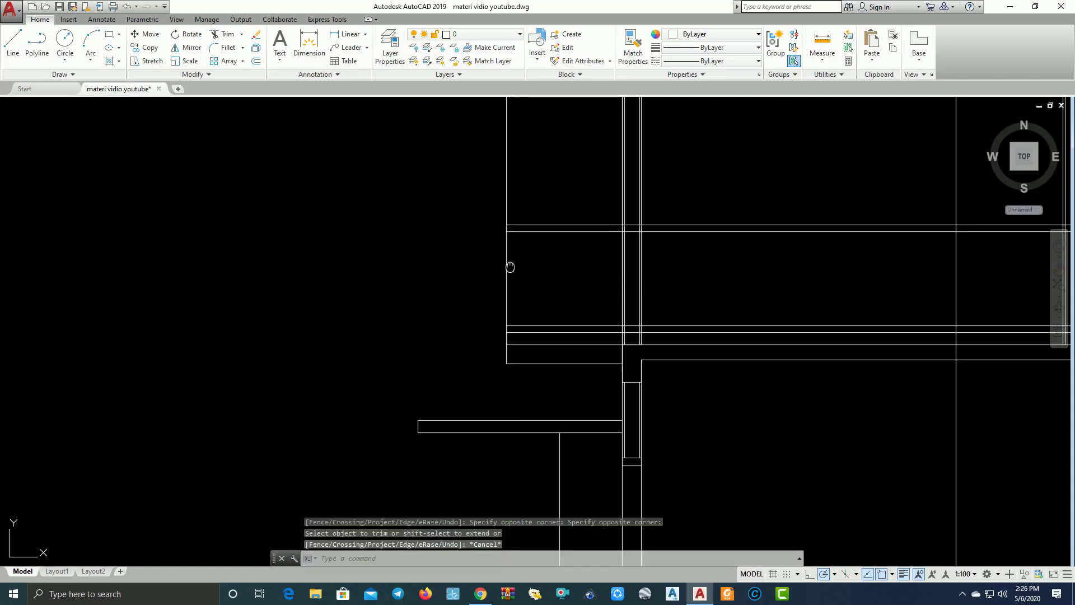
Begin a linear dimension at the wall edge, then abandon it.
{"action": "scroll", "coordinate": [572, 283], "scroll_direction": "up", "scroll_amount": 2}
{"action": "scroll", "coordinate": [568, 280], "scroll_direction": "up", "scroll_amount": 2}
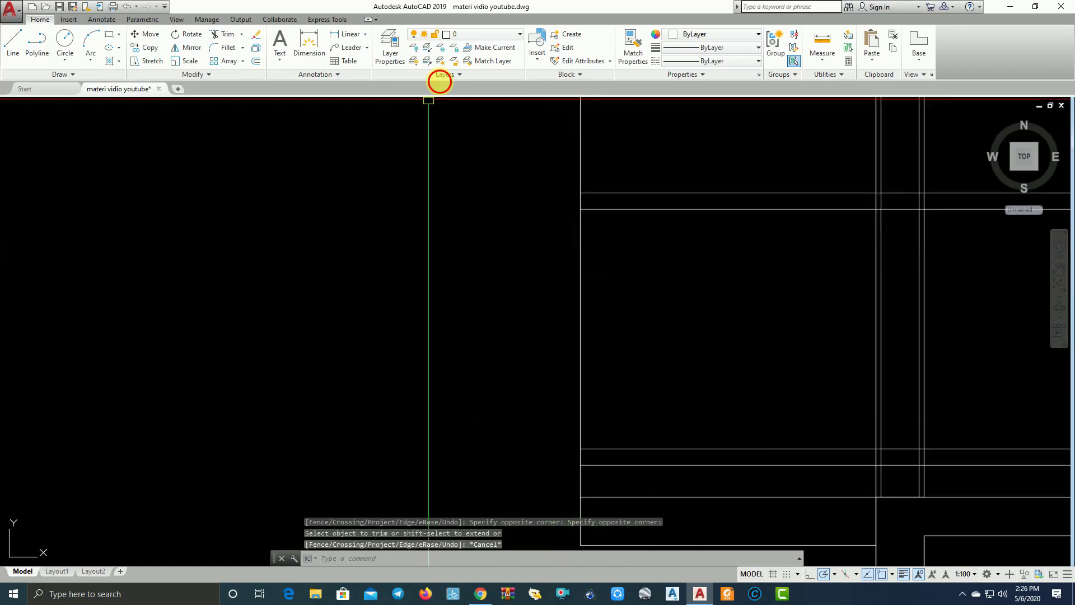
{"action": "left_click", "coordinate": [347, 35]}
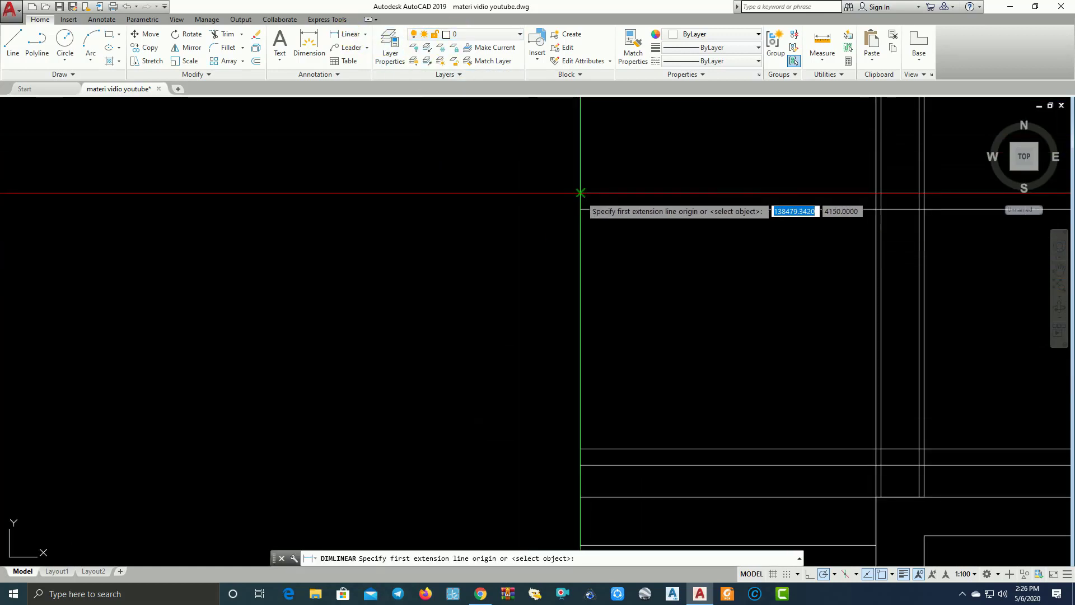
{"action": "left_click", "coordinate": [581, 193]}
{"action": "key", "text": "Escape"}
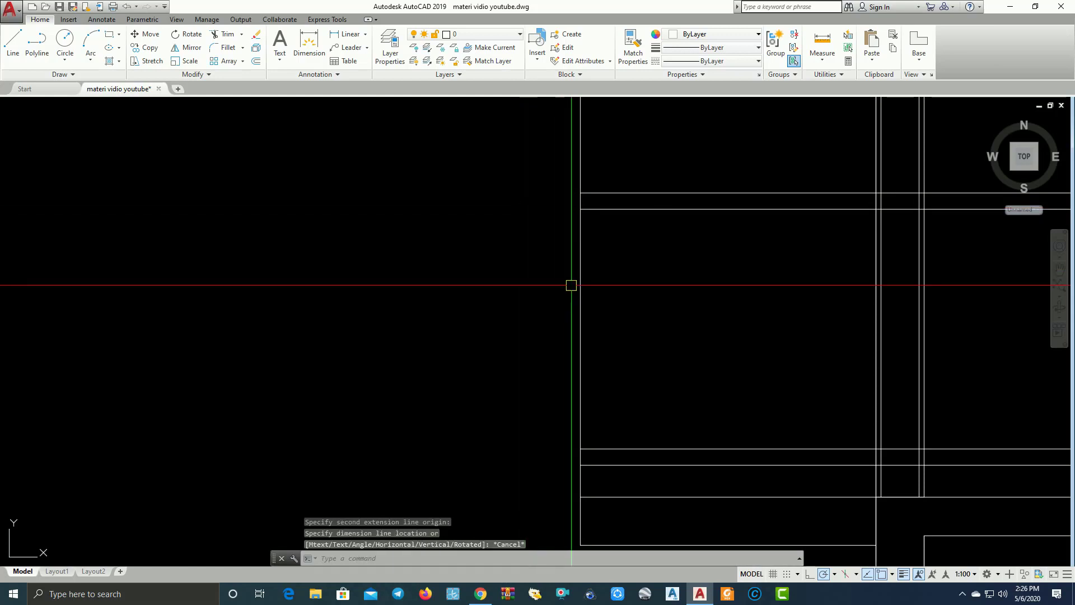
{"action": "type", "text": "o"}
Offset the wall line 50 units to the right.
{"action": "key", "text": "Return"}
{"action": "type", "text": "50"}
{"action": "key", "text": "Return"}
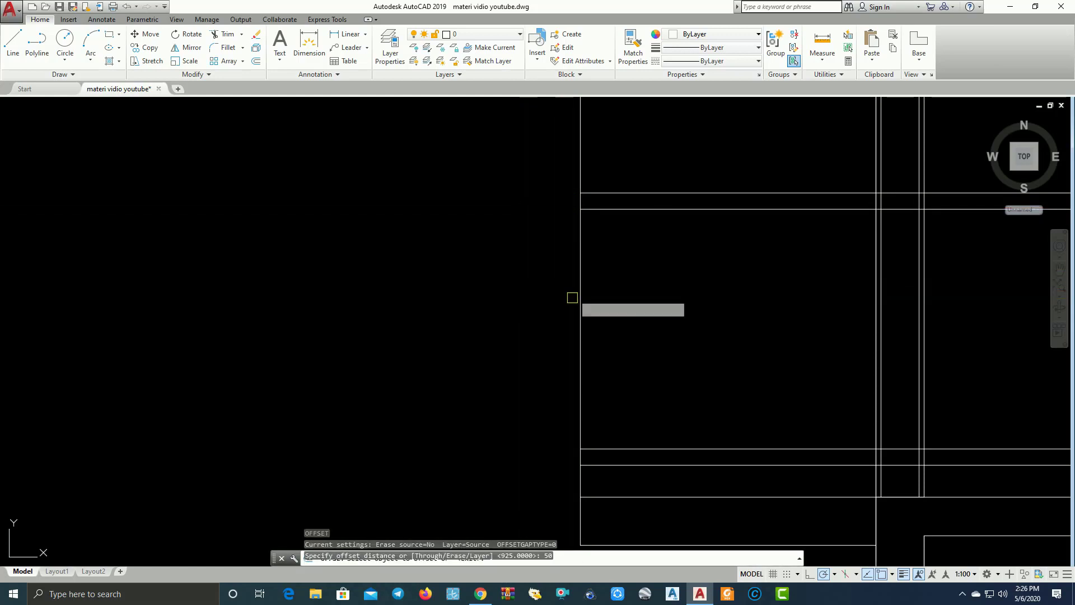
{"action": "left_click", "coordinate": [578, 280]}
{"action": "left_click", "coordinate": [609, 291]}
{"action": "scroll", "coordinate": [628, 287], "scroll_direction": "down", "scroll_amount": 2}
{"action": "scroll", "coordinate": [558, 233], "scroll_direction": "down", "scroll_amount": 2}
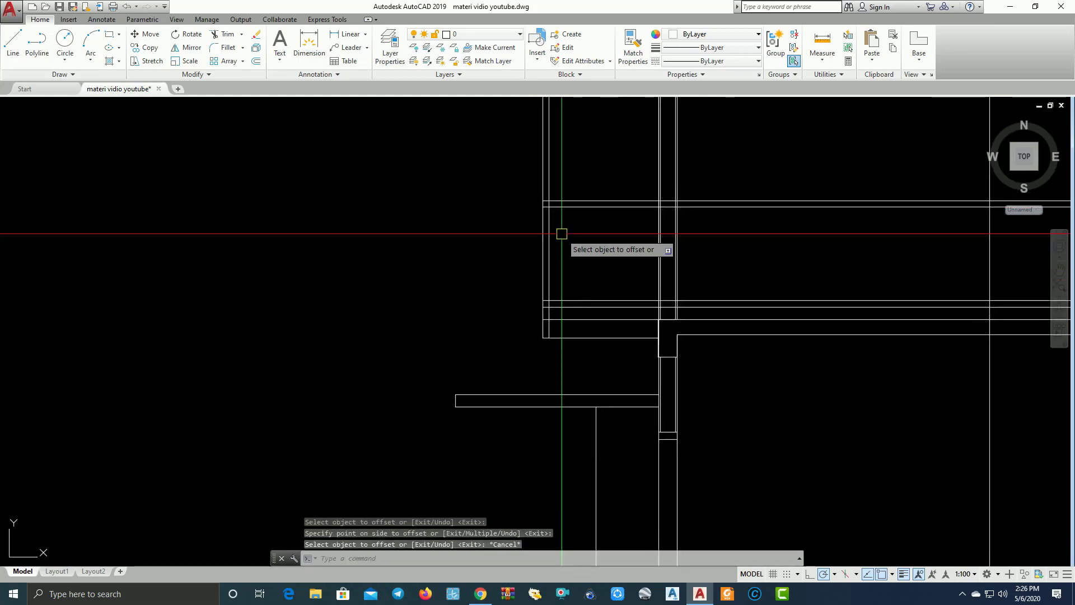
{"action": "key", "text": "Escape"}
Start a trim and confirm cutting edges, then cancel without trimming.
{"action": "type", "text": "r"}
{"action": "key", "text": "Return"}
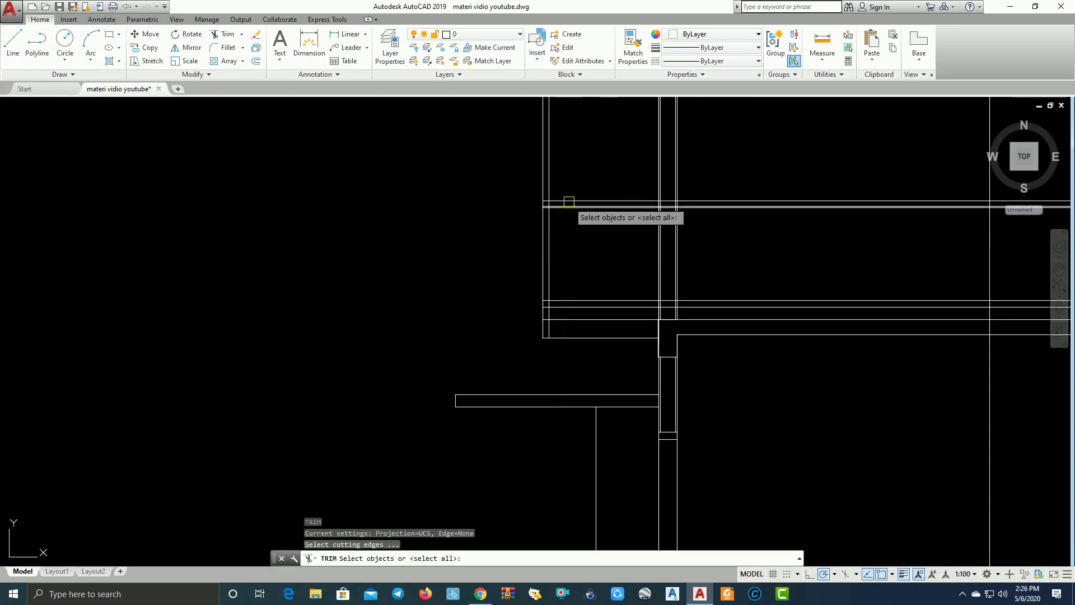
{"action": "scroll", "coordinate": [569, 269], "scroll_direction": "up", "scroll_amount": 2}
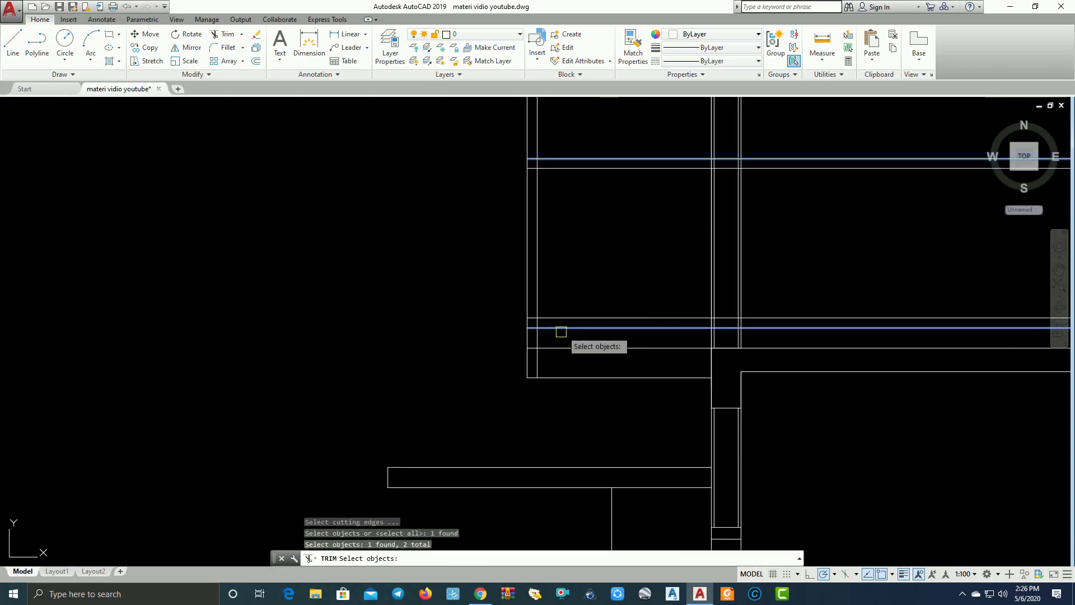
{"action": "key", "text": "Return"}
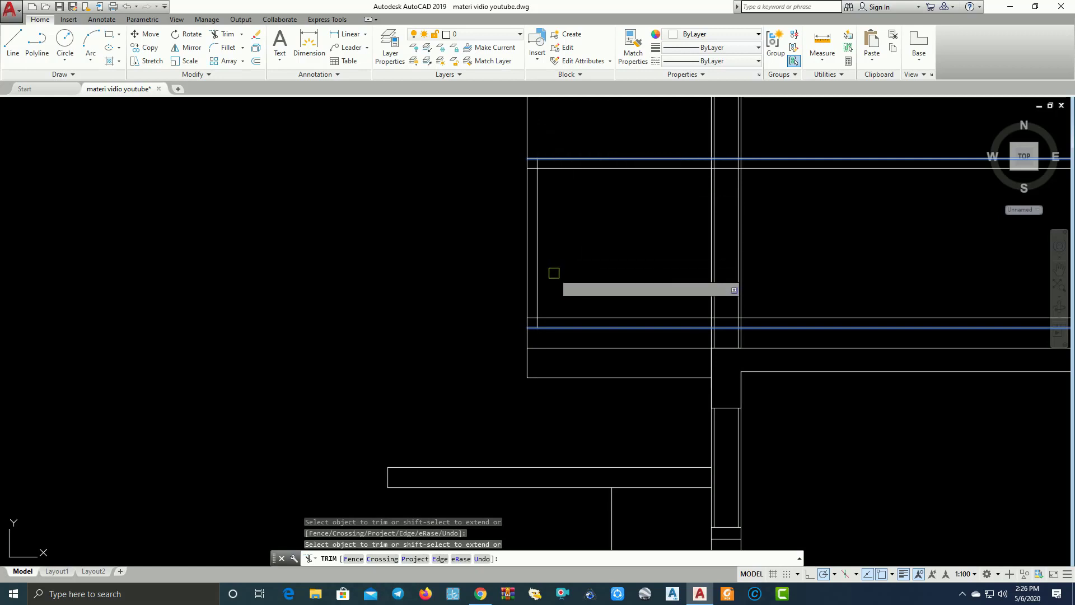
{"action": "scroll", "coordinate": [554, 273], "scroll_direction": "down", "scroll_amount": 5}
{"action": "scroll", "coordinate": [554, 275], "scroll_direction": "up", "scroll_amount": 5}
{"action": "key", "text": "Escape"}
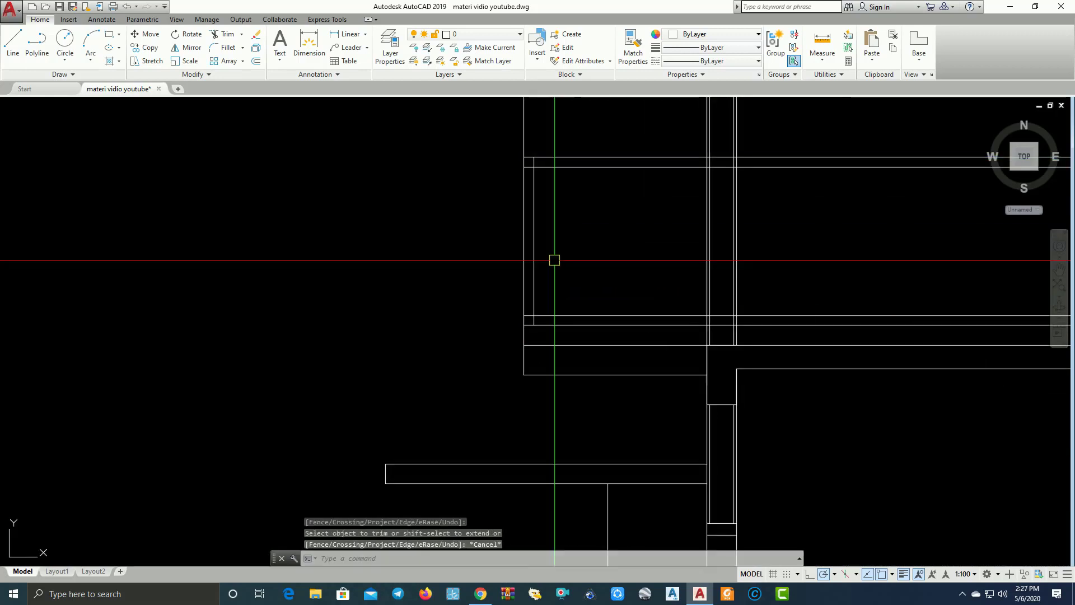
Trim the overlapping line ends at the left wall and floor slab junction.
{"action": "key", "text": "space"}
{"action": "key", "text": "Return"}
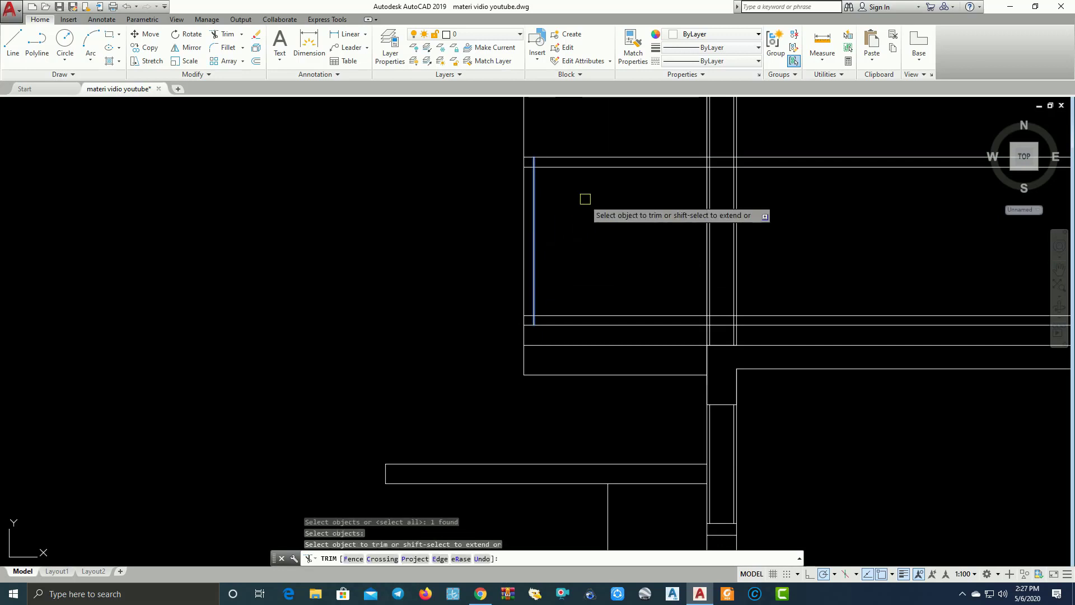
{"action": "left_click_drag", "start_coordinate": [583, 199], "coordinate": [582, 140]}
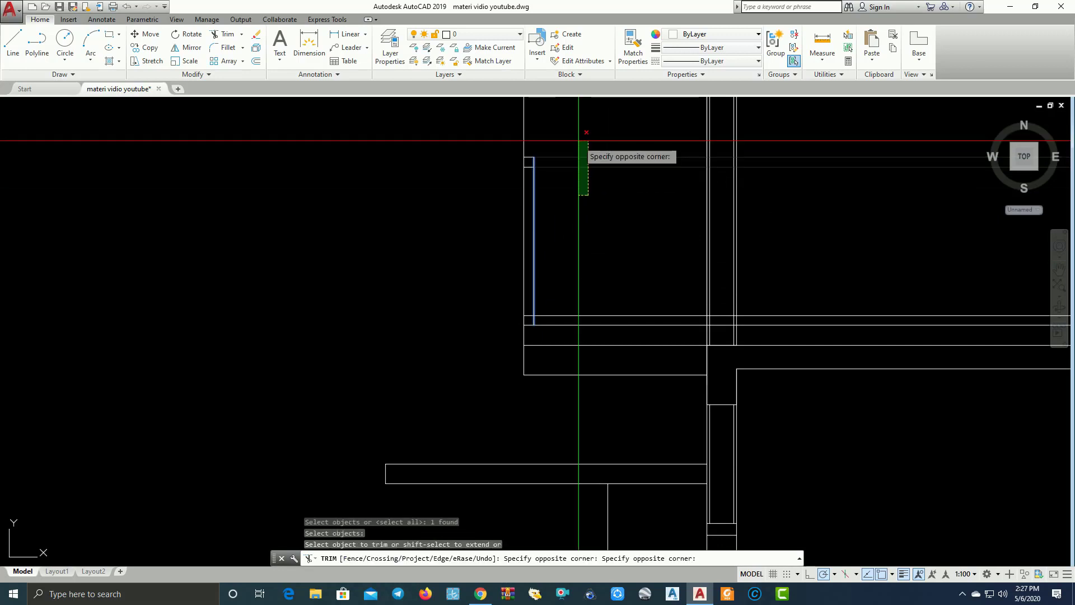
{"action": "left_click", "coordinate": [583, 308]}
{"action": "left_click", "coordinate": [571, 327]}
{"action": "key", "text": "Escape"}
{"action": "scroll", "coordinate": [572, 329], "scroll_direction": "down", "scroll_amount": 1}
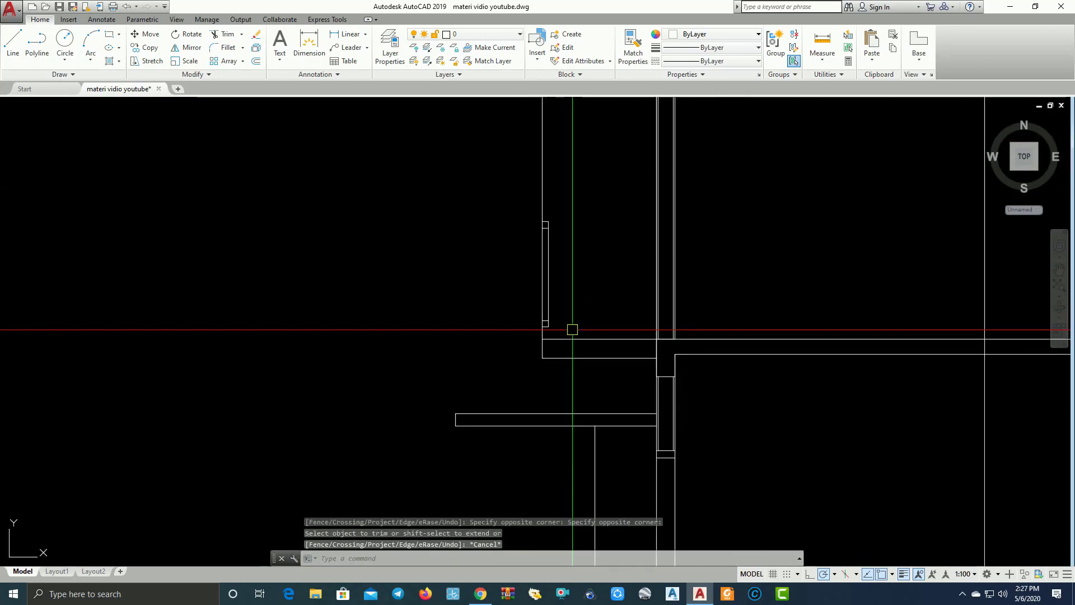
{"action": "scroll", "coordinate": [573, 329], "scroll_direction": "down", "scroll_amount": 1}
{"action": "middle_click_drag", "start_coordinate": [524, 332], "coordinate": [618, 308]}
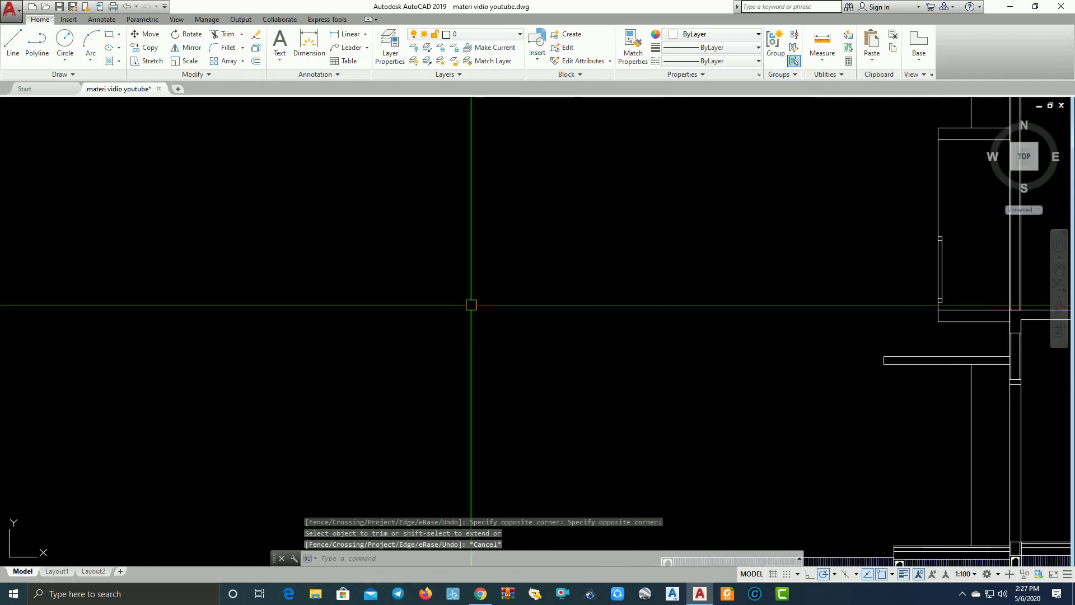
{"action": "scroll", "coordinate": [471, 305], "scroll_direction": "down", "scroll_amount": 2}
{"action": "middle_click_drag", "start_coordinate": [418, 290], "coordinate": [624, 306]}
{"action": "middle_click_drag", "start_coordinate": [371, 275], "coordinate": [577, 275]}
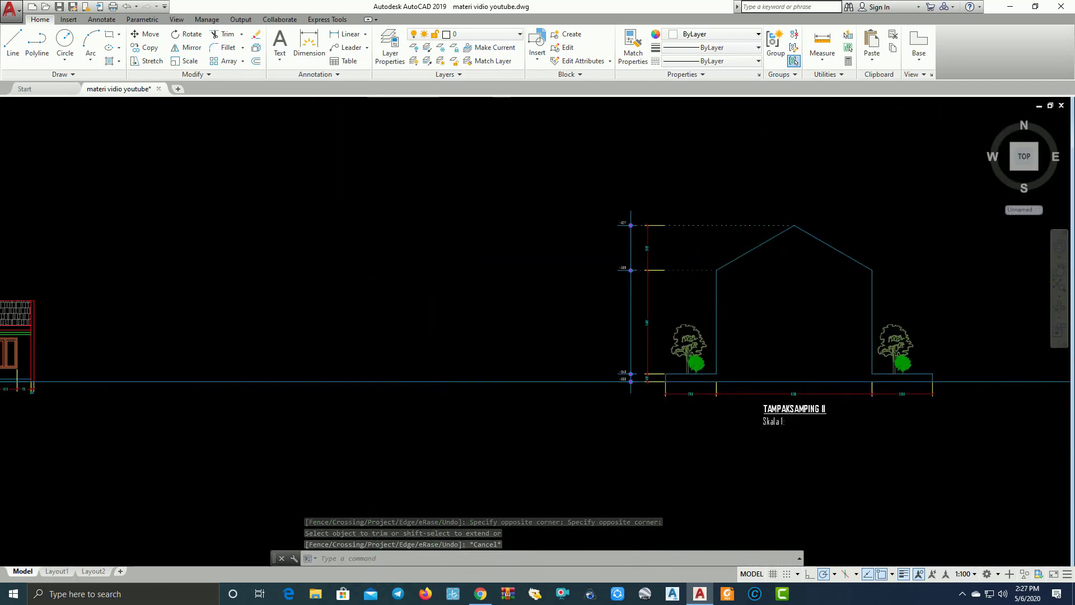
{"action": "scroll", "coordinate": [577, 275], "scroll_direction": "down", "scroll_amount": 5}
{"action": "scroll", "coordinate": [328, 216], "scroll_direction": "up", "scroll_amount": 5}
{"action": "scroll", "coordinate": [328, 216], "scroll_direction": "up", "scroll_amount": 2}
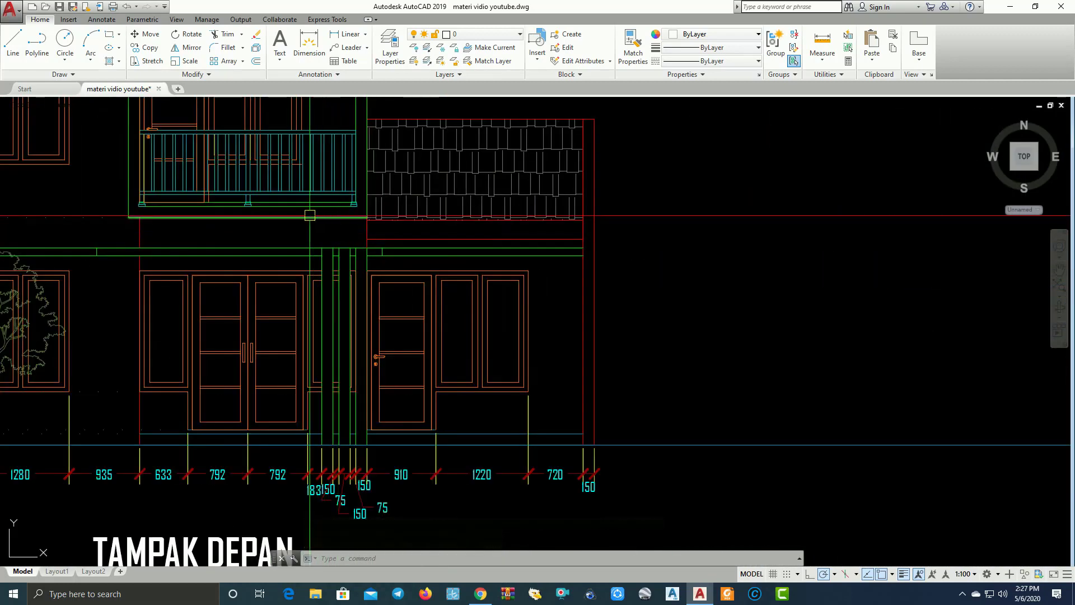
{"action": "scroll", "coordinate": [254, 219], "scroll_direction": "down", "scroll_amount": 3}
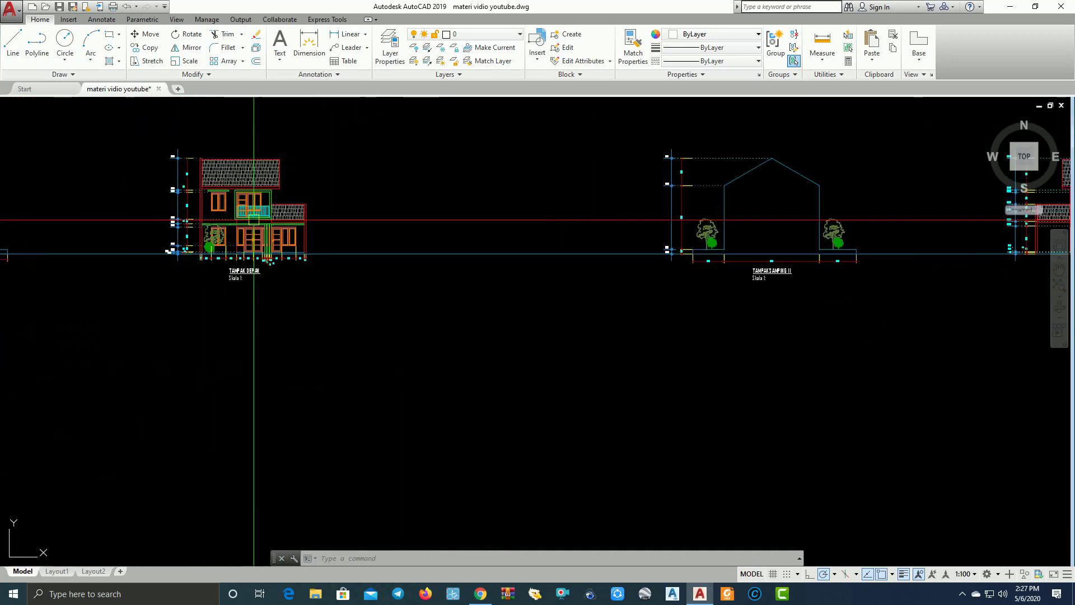
{"action": "scroll", "coordinate": [564, 233], "scroll_direction": "down", "scroll_amount": 2}
{"action": "scroll", "coordinate": [528, 229], "scroll_direction": "up", "scroll_amount": 3}
{"action": "scroll", "coordinate": [373, 211], "scroll_direction": "up", "scroll_amount": 2}
{"action": "middle_click_drag", "start_coordinate": [372, 212], "coordinate": [435, 281]}
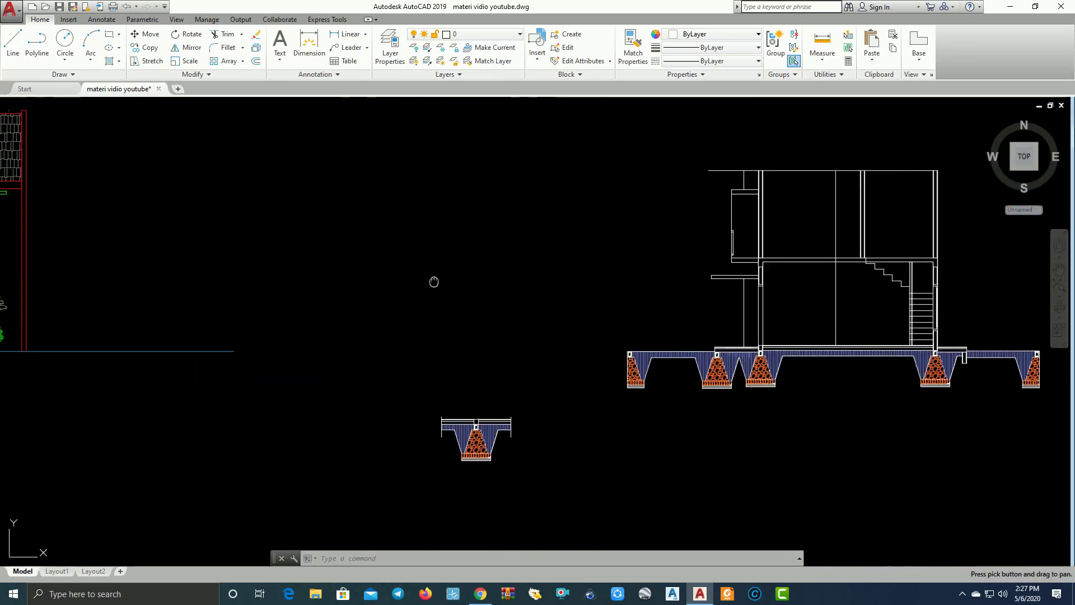
{"action": "scroll", "coordinate": [679, 291], "scroll_direction": "up", "scroll_amount": 3}
{"action": "scroll", "coordinate": [737, 257], "scroll_direction": "up", "scroll_amount": 2}
{"action": "scroll", "coordinate": [711, 231], "scroll_direction": "up", "scroll_amount": 2}
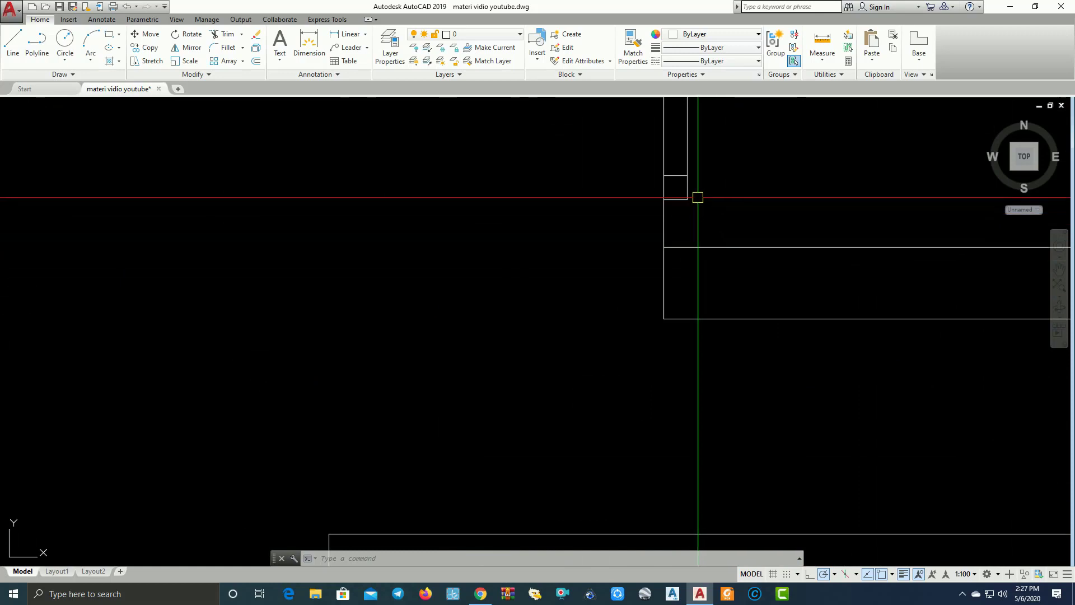
{"action": "left_click", "coordinate": [688, 200]}
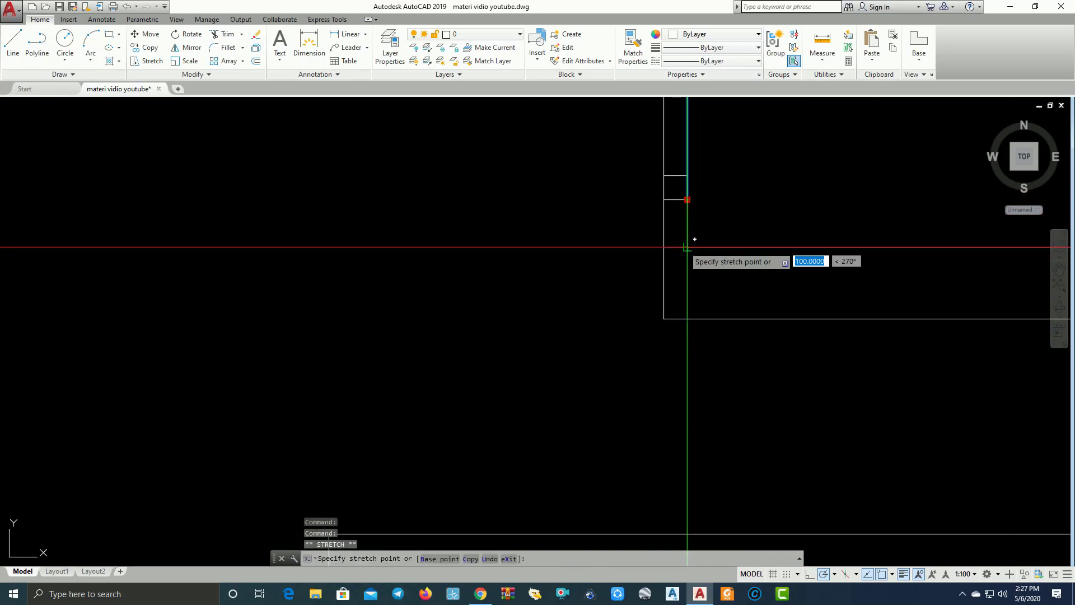
{"action": "key", "text": "Escape"}
{"action": "scroll", "coordinate": [705, 240], "scroll_direction": "down", "scroll_amount": 3}
{"action": "scroll", "coordinate": [672, 230], "scroll_direction": "down", "scroll_amount": 2}
{"action": "scroll", "coordinate": [607, 228], "scroll_direction": "up", "scroll_amount": 2}
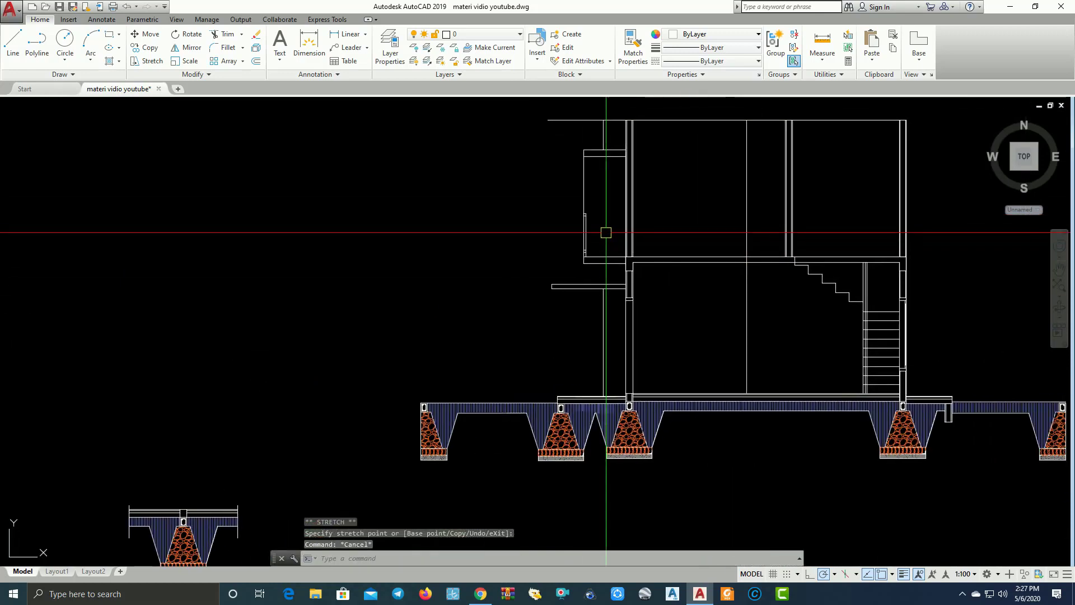
{"action": "scroll", "coordinate": [529, 226], "scroll_direction": "up", "scroll_amount": 2}
{"action": "middle_click_drag", "start_coordinate": [537, 226], "coordinate": [469, 256]}
{"action": "scroll", "coordinate": [468, 256], "scroll_direction": "down", "scroll_amount": 1}
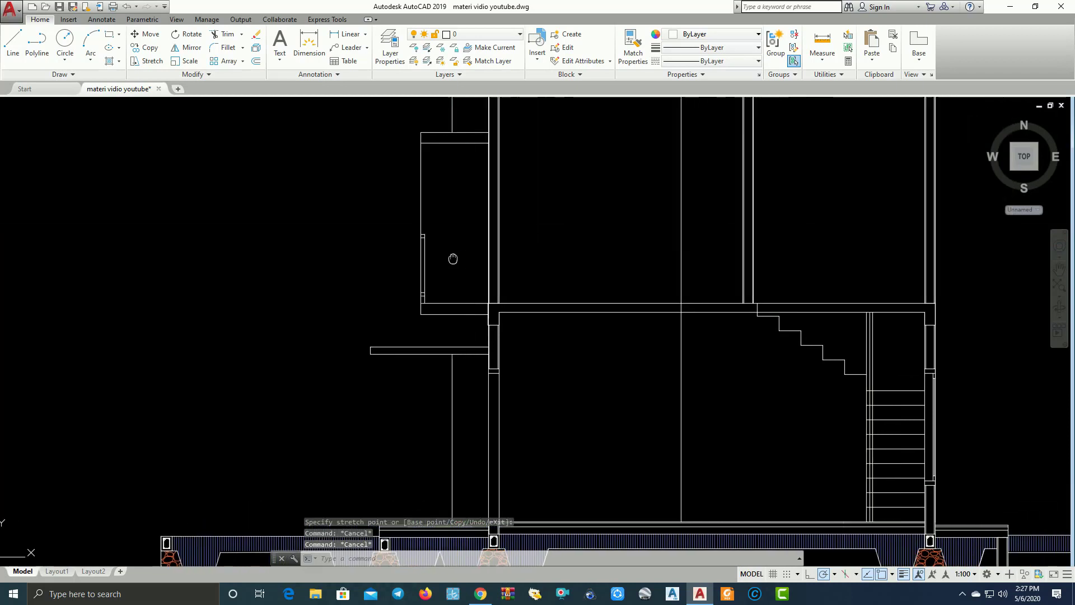
{"action": "scroll", "coordinate": [427, 228], "scroll_direction": "down", "scroll_amount": 2}
{"action": "middle_click_drag", "start_coordinate": [427, 228], "coordinate": [446, 233]}
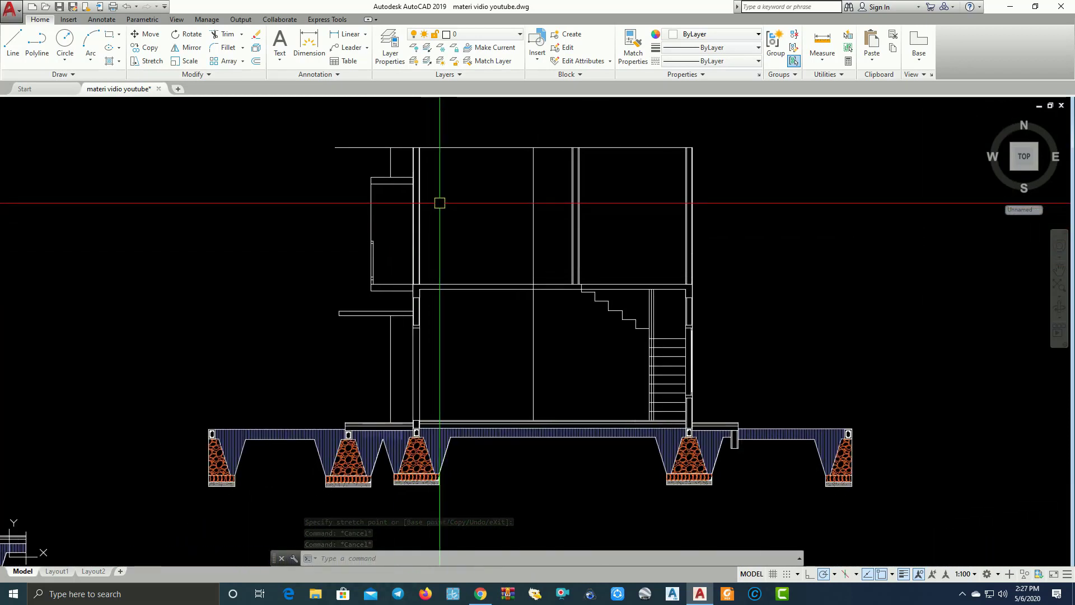
{"action": "scroll", "coordinate": [407, 133], "scroll_direction": "up", "scroll_amount": 4}
{"action": "scroll", "coordinate": [416, 167], "scroll_direction": "up", "scroll_amount": 1}
{"action": "scroll", "coordinate": [399, 188], "scroll_direction": "up", "scroll_amount": 3}
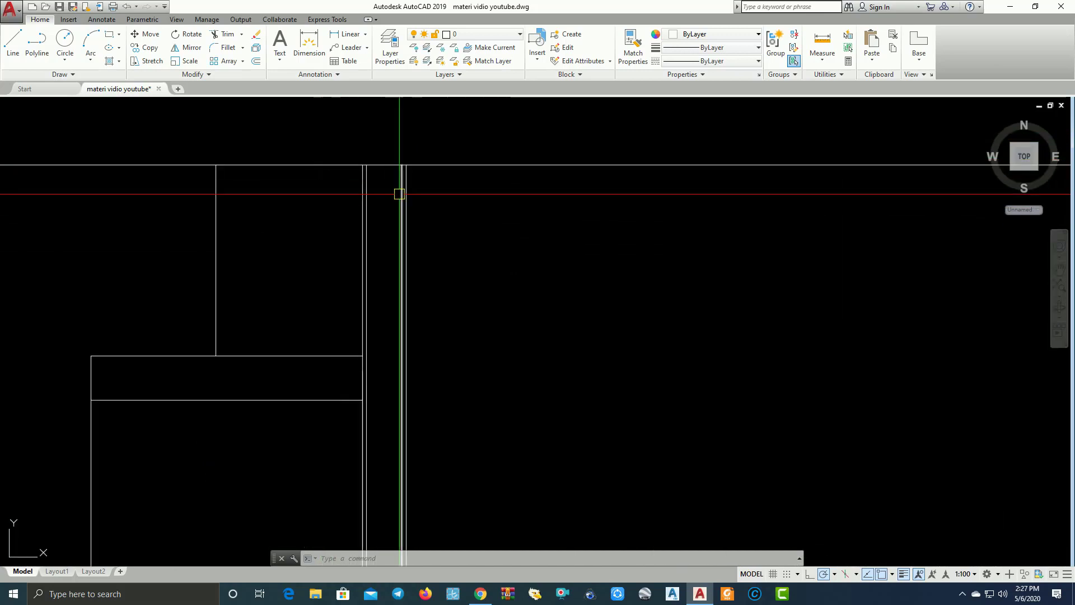
Start a rectangle, bring the footing and ring-beam section into view, then cancel it.
{"action": "left_click", "coordinate": [115, 38]}
{"action": "left_click", "coordinate": [511, 336]}
{"action": "scroll", "coordinate": [588, 264], "scroll_direction": "down", "scroll_amount": 2}
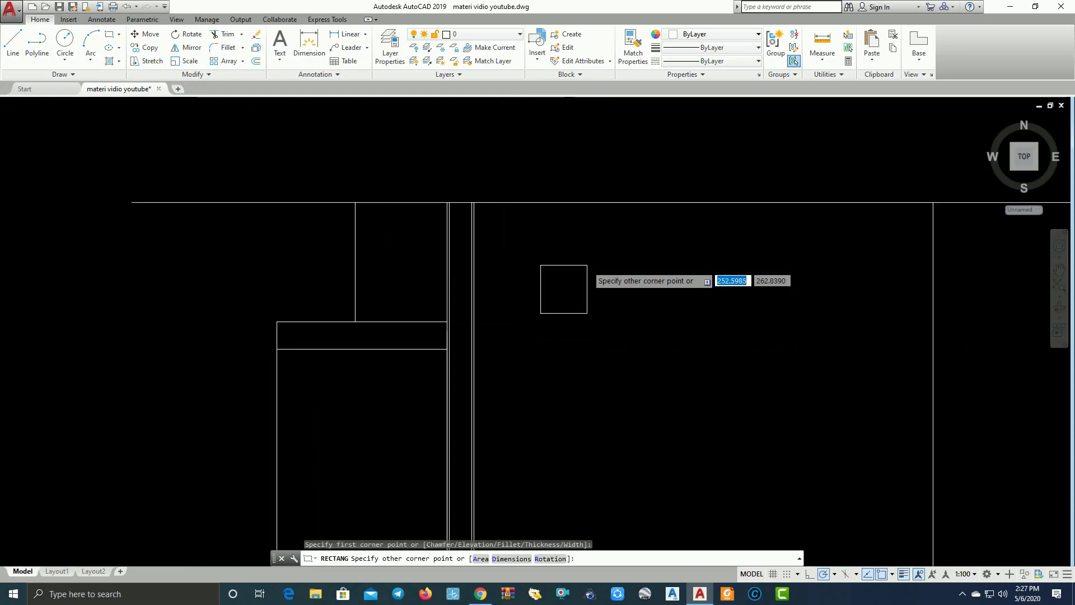
{"action": "scroll", "coordinate": [591, 278], "scroll_direction": "down", "scroll_amount": 2}
{"action": "middle_click_drag", "start_coordinate": [593, 278], "coordinate": [593, 201]}
{"action": "scroll", "coordinate": [500, 530], "scroll_direction": "up", "scroll_amount": 5}
{"action": "key", "text": "Escape"}
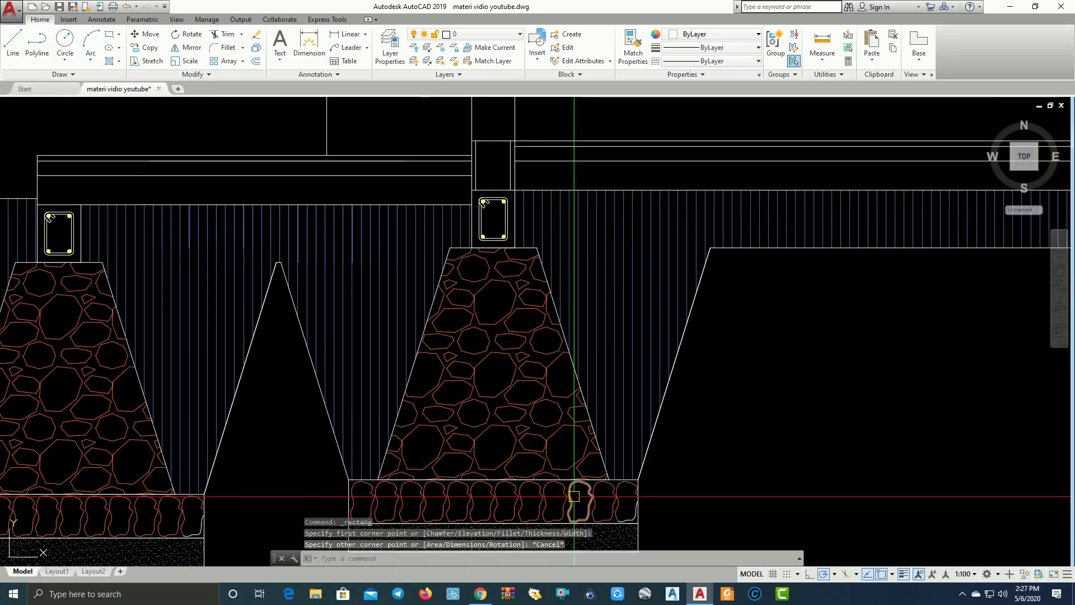
{"action": "scroll", "coordinate": [499, 199], "scroll_direction": "up", "scroll_amount": 2}
{"action": "scroll", "coordinate": [499, 201], "scroll_direction": "up", "scroll_amount": 2}
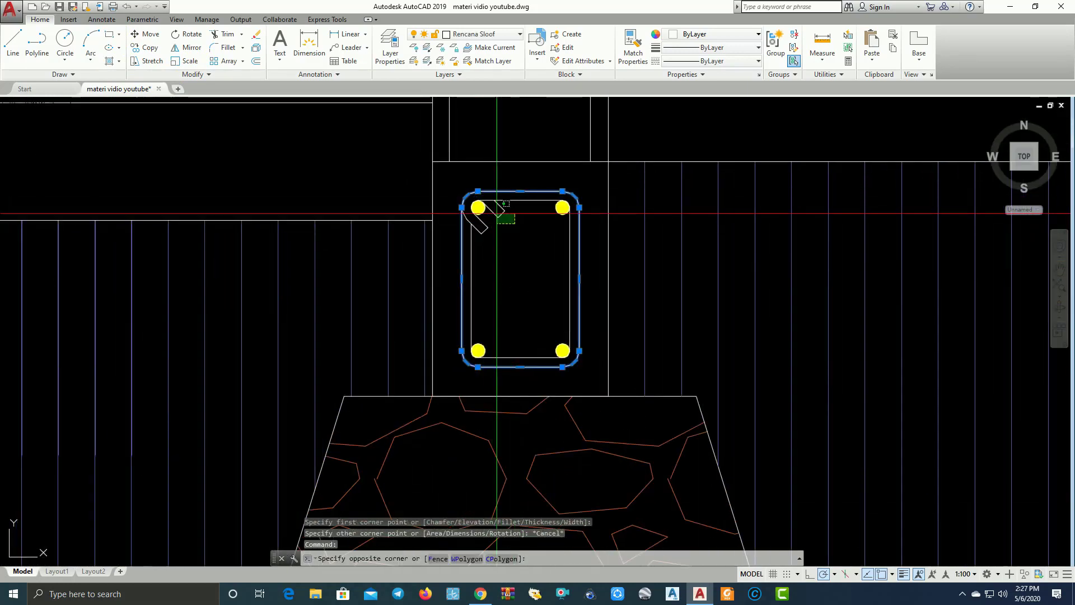
Copy the ring-beam section with its four rebars to a clear spot beside it.
{"action": "left_click_drag", "start_coordinate": [507, 204], "coordinate": [428, 179]}
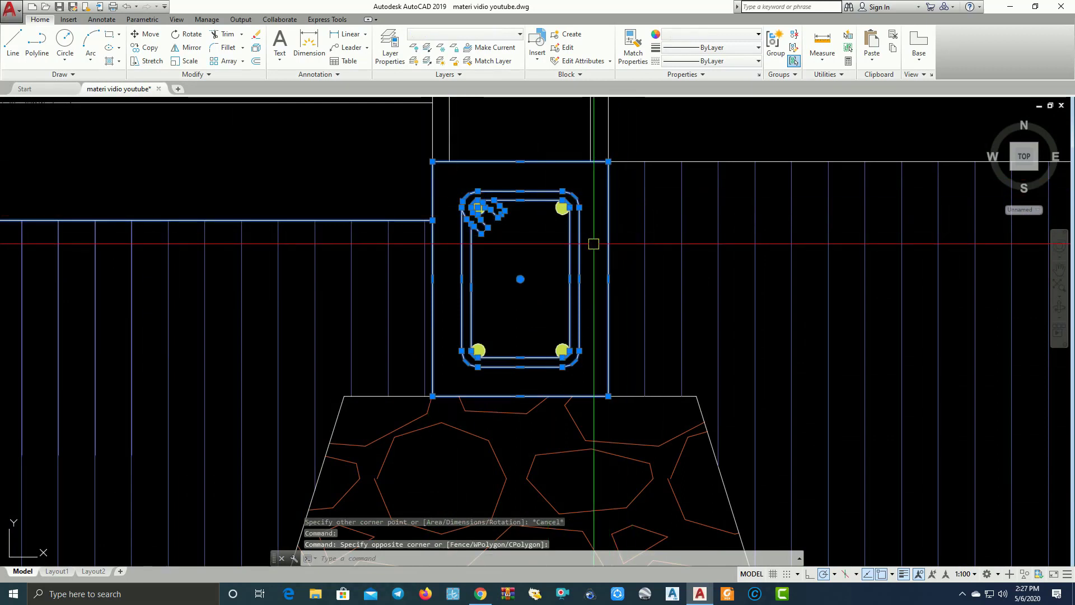
{"action": "left_click", "coordinate": [548, 212]}
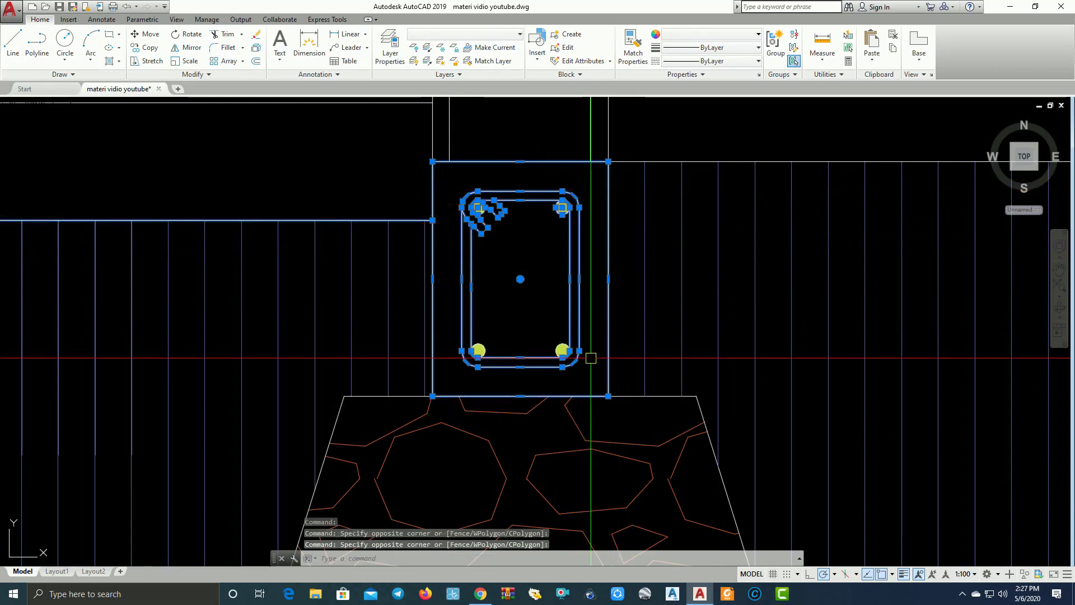
{"action": "left_click", "coordinate": [586, 367]}
{"action": "left_click", "coordinate": [453, 334]}
{"action": "type", "text": "co"}
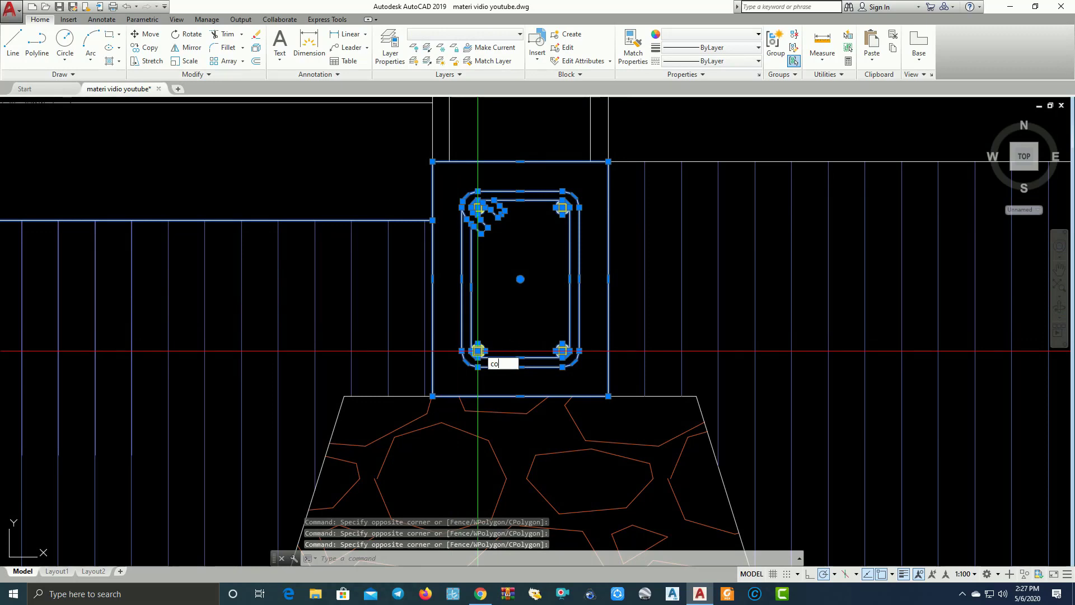
{"action": "key", "text": "Return"}
{"action": "left_click", "coordinate": [477, 352]}
{"action": "scroll", "coordinate": [478, 351], "scroll_direction": "down", "scroll_amount": 5}
{"action": "middle_click_drag", "start_coordinate": [532, 353], "coordinate": [504, 314]}
{"action": "scroll", "coordinate": [504, 313], "scroll_direction": "down", "scroll_amount": 3}
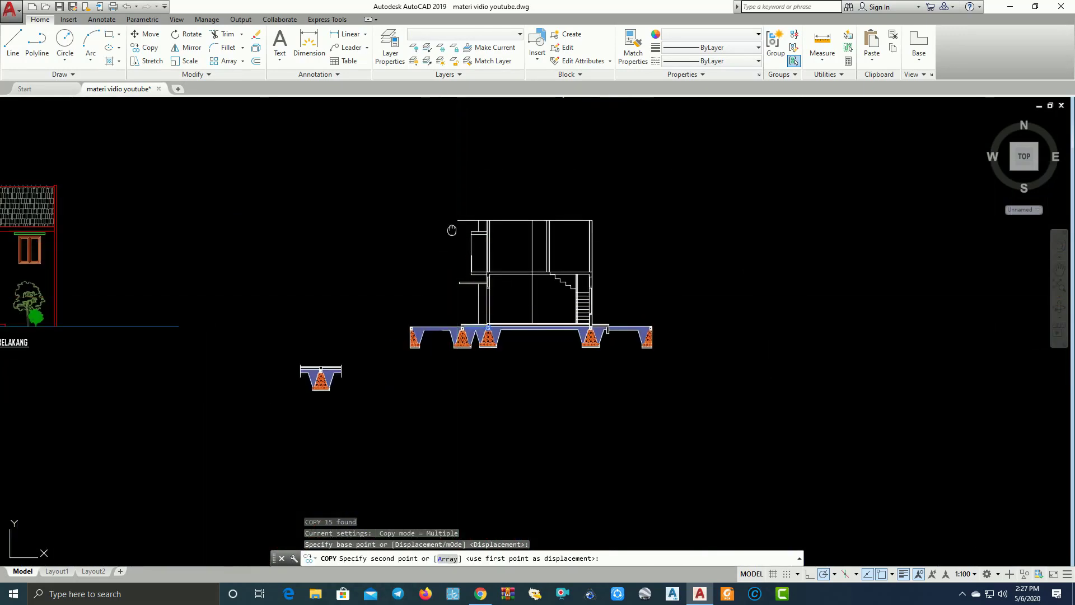
{"action": "scroll", "coordinate": [489, 296], "scroll_direction": "up", "scroll_amount": 6}
{"action": "left_click", "coordinate": [490, 298]}
{"action": "key", "text": "Escape"}
Erase the leftover line beside the copied section.
{"action": "scroll", "coordinate": [510, 288], "scroll_direction": "up", "scroll_amount": 4}
{"action": "left_click", "coordinate": [435, 242]}
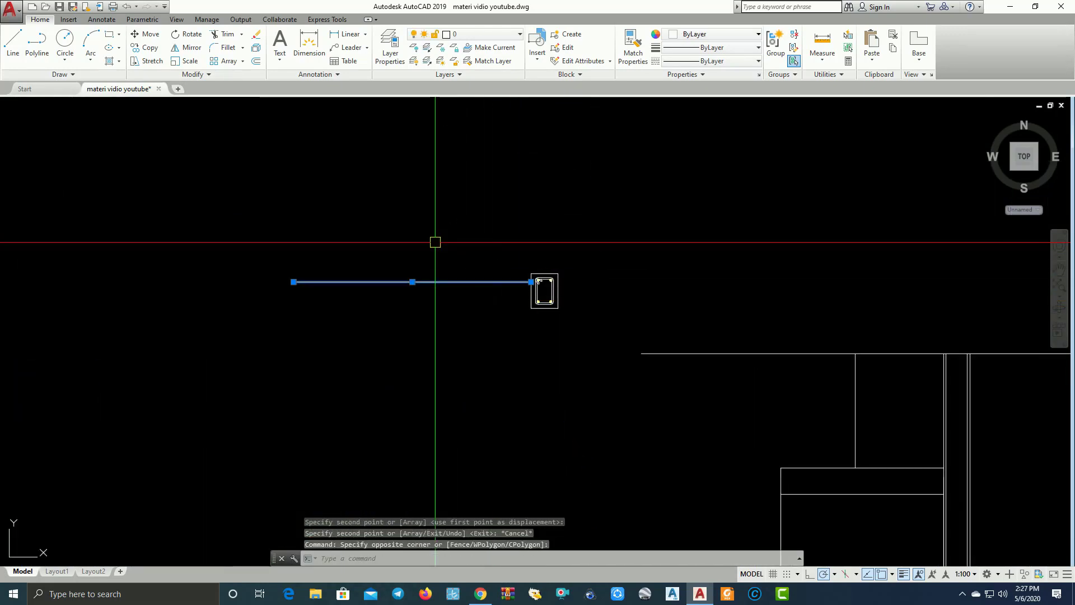
{"action": "type", "text": "e"}
{"action": "key", "text": "Return"}
Group the copied ring-beam section and its rebars into one object.
{"action": "left_click", "coordinate": [472, 241]}
{"action": "left_click", "coordinate": [593, 351]}
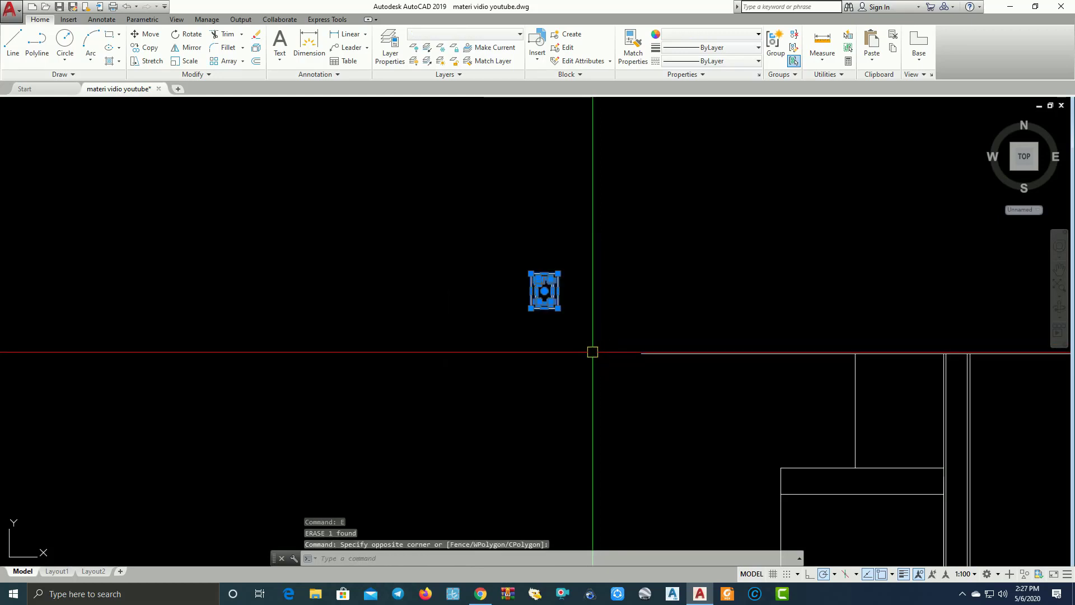
{"action": "type", "text": "g"}
{"action": "key", "text": "Return"}
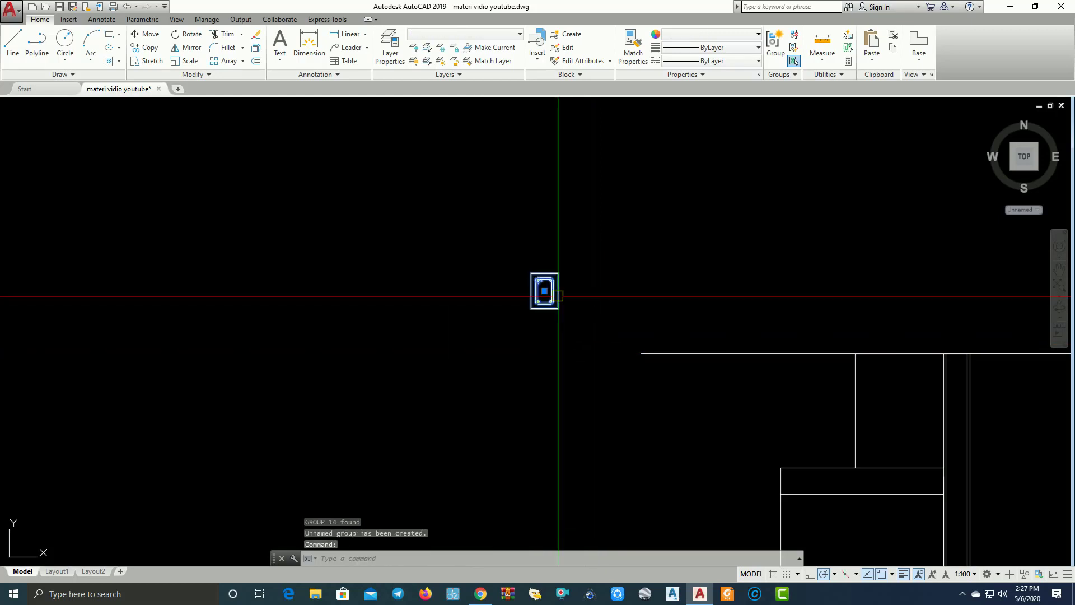
{"action": "type", "text": "o"}
{"action": "key", "text": "Return"}
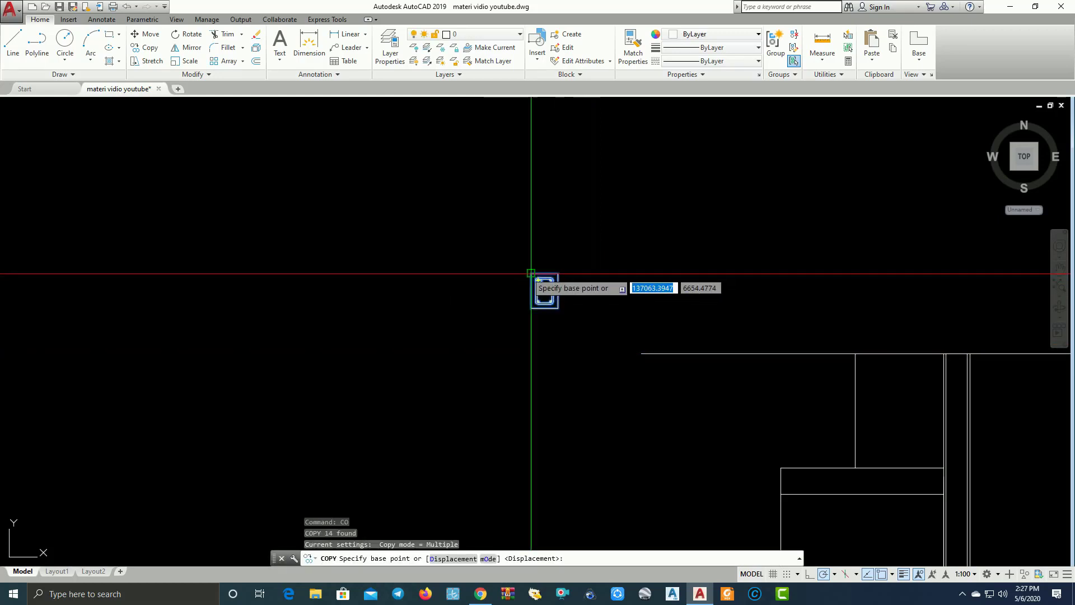
Place ring-beam section copies, by their top corner, atop the first two wall columns.
{"action": "left_click", "coordinate": [536, 277]}
{"action": "middle_click_drag", "start_coordinate": [816, 354], "coordinate": [458, 274]}
{"action": "scroll", "coordinate": [459, 276], "scroll_direction": "up", "scroll_amount": 4}
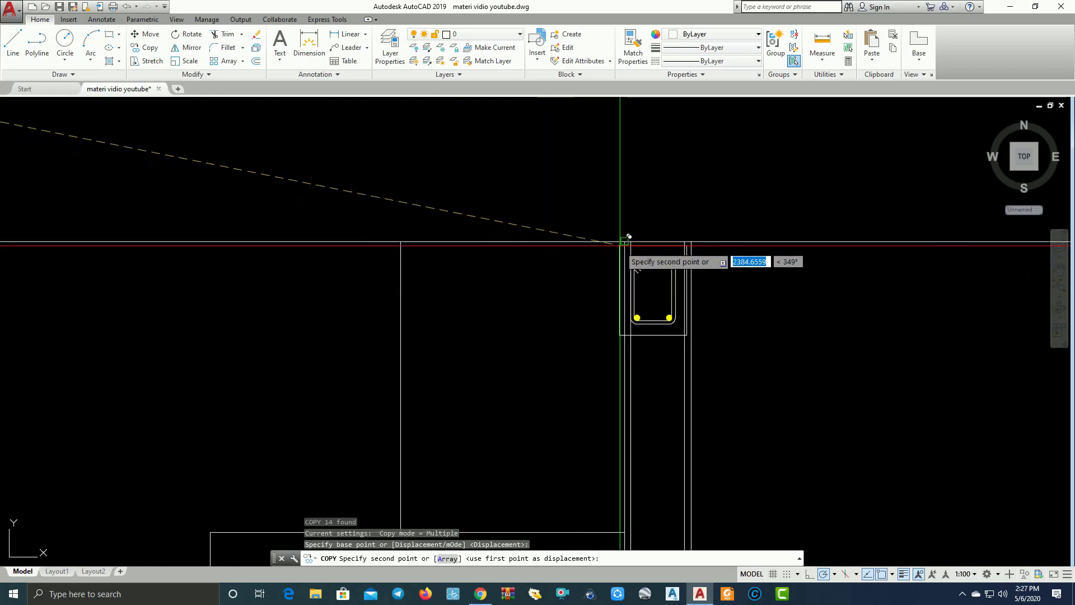
{"action": "left_click", "coordinate": [625, 242]}
{"action": "scroll", "coordinate": [524, 319], "scroll_direction": "down", "scroll_amount": 2}
{"action": "middle_click_drag", "start_coordinate": [524, 319], "coordinate": [360, 280]}
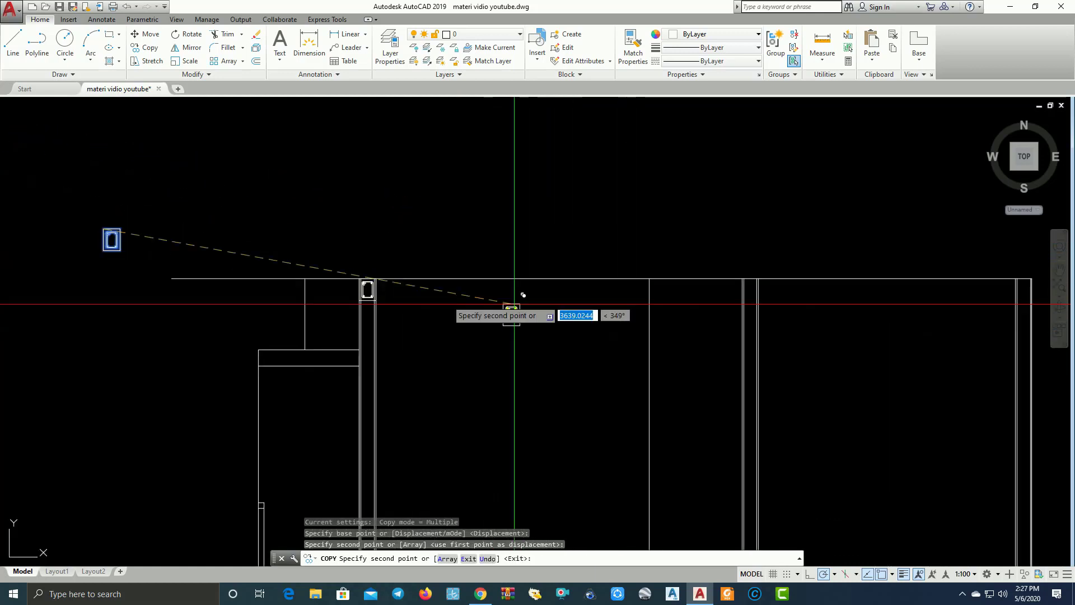
{"action": "scroll", "coordinate": [768, 300], "scroll_direction": "up", "scroll_amount": 2}
{"action": "left_click", "coordinate": [738, 274]}
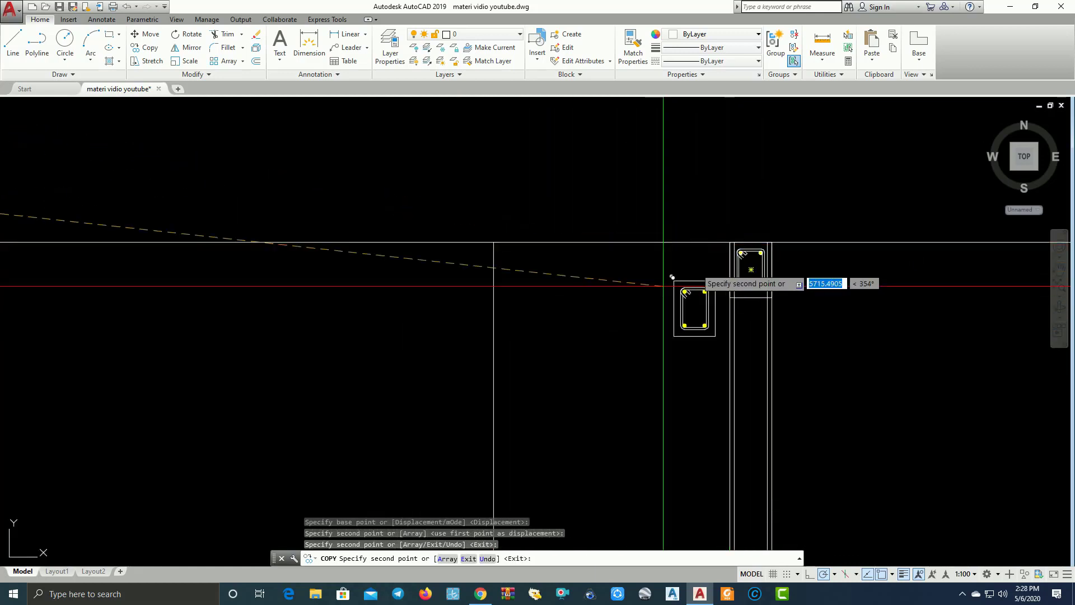
Finish the multiple copy and zoom around to check the placed ring-beam sections.
{"action": "scroll", "coordinate": [617, 297], "scroll_direction": "down", "scroll_amount": 3}
{"action": "scroll", "coordinate": [851, 292], "scroll_direction": "up", "scroll_amount": 2}
{"action": "scroll", "coordinate": [851, 292], "scroll_direction": "up", "scroll_amount": 3}
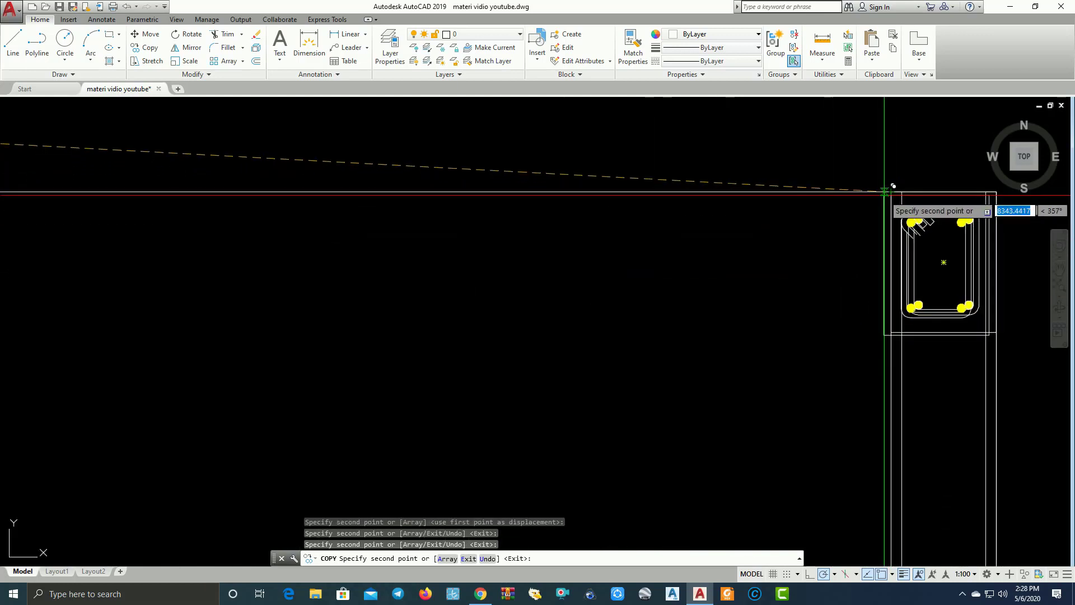
{"action": "scroll", "coordinate": [894, 186], "scroll_direction": "down", "scroll_amount": 2}
{"action": "scroll", "coordinate": [806, 257], "scroll_direction": "down", "scroll_amount": 2}
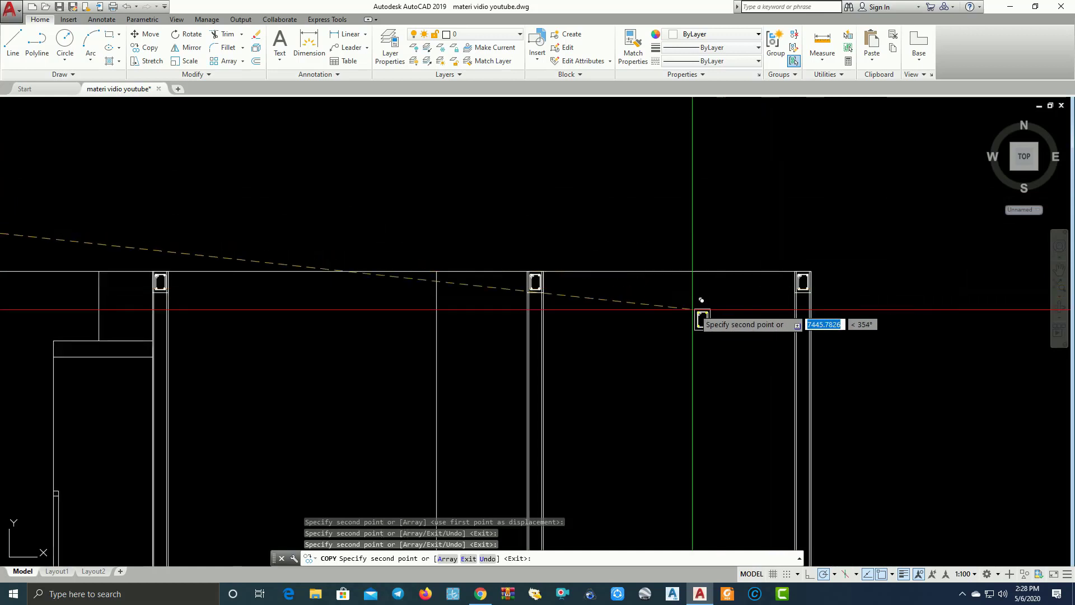
{"action": "middle_click_drag", "start_coordinate": [697, 317], "coordinate": [705, 234]}
{"action": "key", "text": "Return"}
{"action": "scroll", "coordinate": [562, 250], "scroll_direction": "up", "scroll_amount": 5}
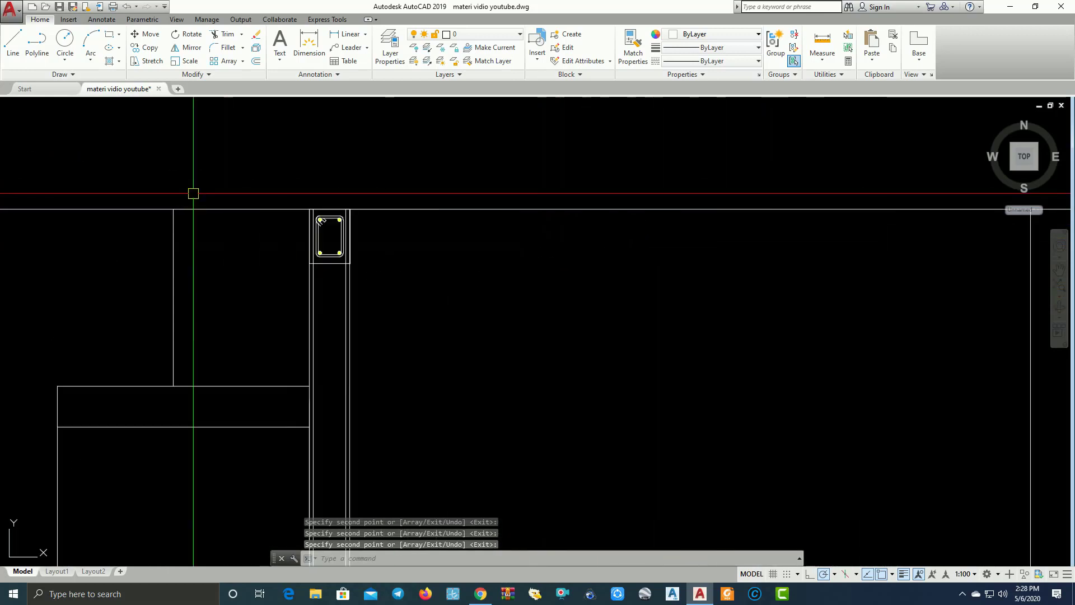
{"action": "scroll", "coordinate": [250, 207], "scroll_direction": "up", "scroll_amount": 1}
{"action": "scroll", "coordinate": [250, 207], "scroll_direction": "down", "scroll_amount": 3}
{"action": "scroll", "coordinate": [364, 241], "scroll_direction": "down", "scroll_amount": 2}
{"action": "scroll", "coordinate": [464, 216], "scroll_direction": "up", "scroll_amount": 1}
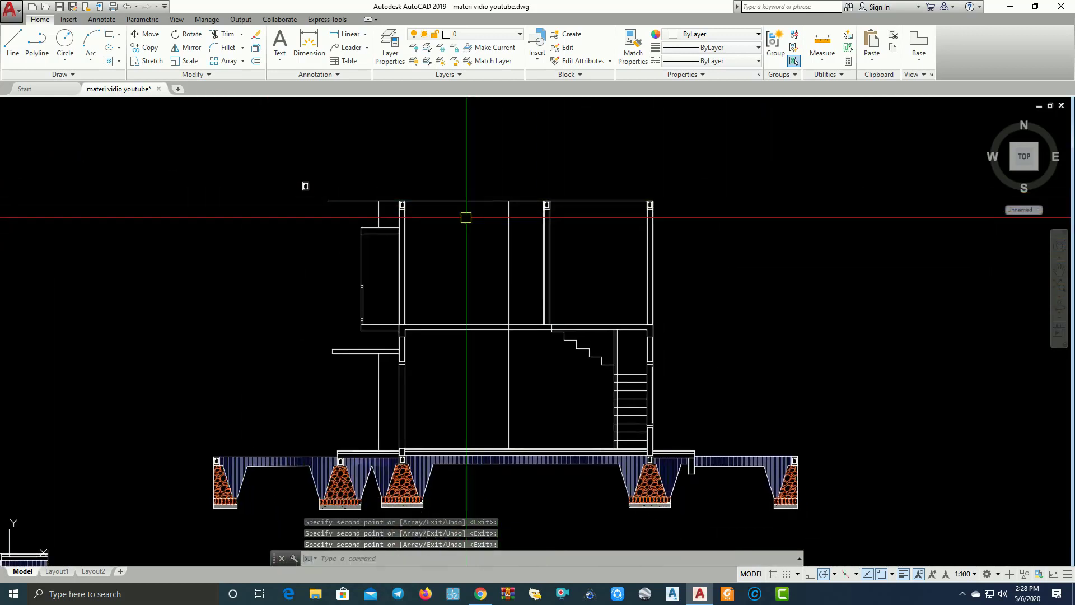
{"action": "scroll", "coordinate": [479, 225], "scroll_direction": "up", "scroll_amount": 2}
{"action": "scroll", "coordinate": [478, 225], "scroll_direction": "up", "scroll_amount": 2}
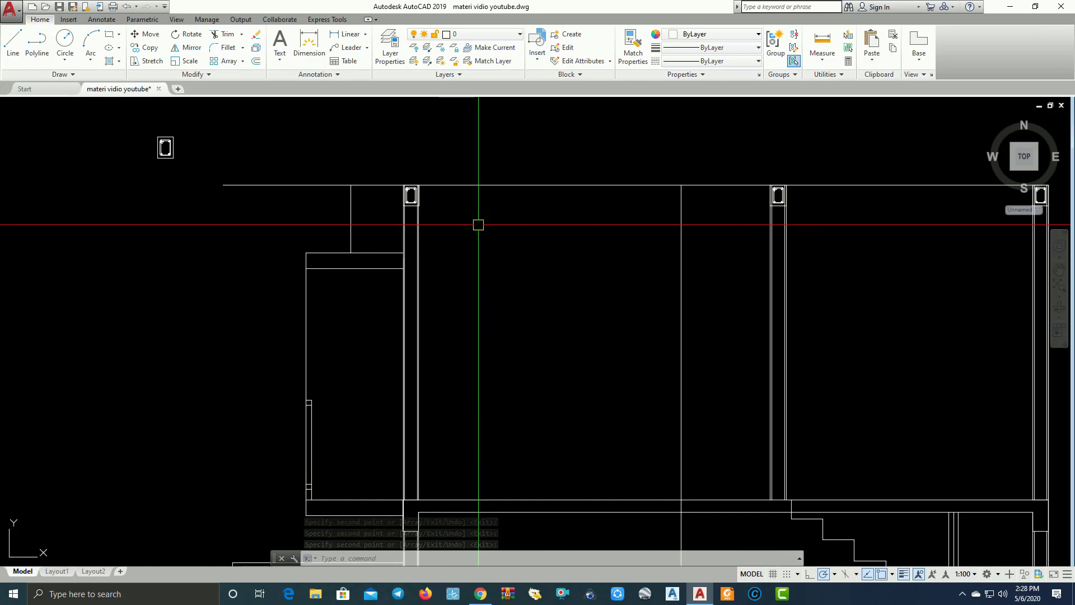
{"action": "scroll", "coordinate": [478, 225], "scroll_direction": "down", "scroll_amount": 4}
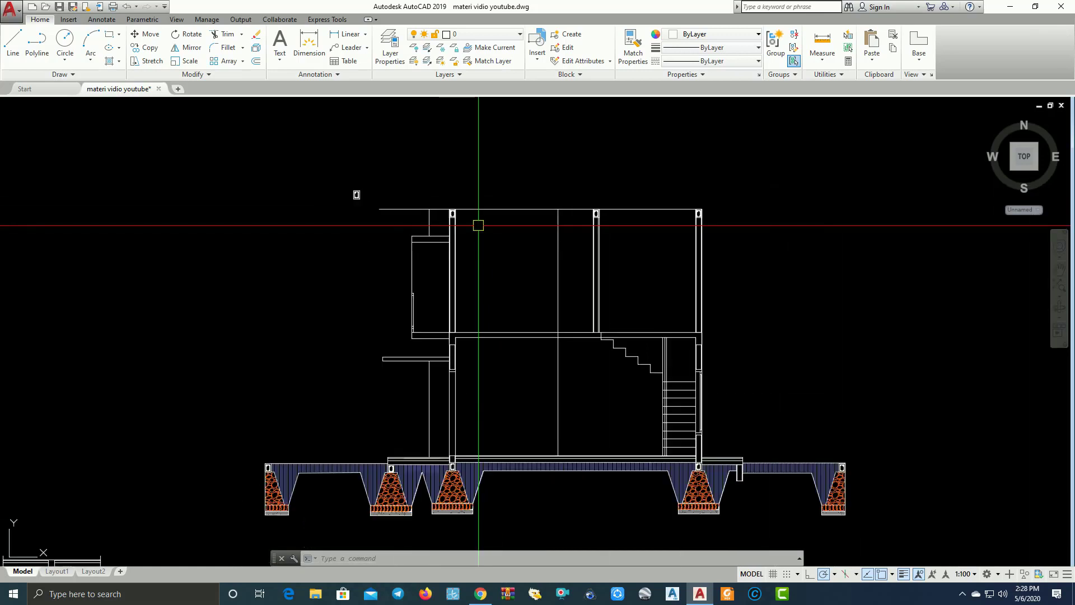
Window-select the spare ring-beam section above the left side and erase it.
{"action": "scroll", "coordinate": [332, 179], "scroll_direction": "up", "scroll_amount": 2}
{"action": "left_click", "coordinate": [329, 186]}
{"action": "left_click", "coordinate": [315, 164]}
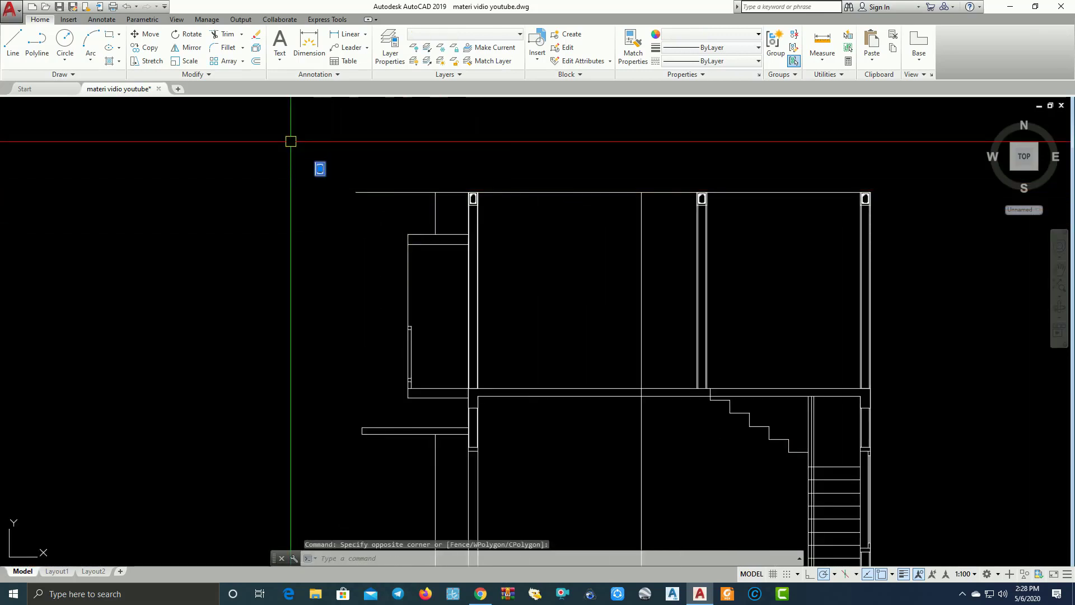
{"action": "type", "text": "e"}
{"action": "key", "text": "Return"}
{"action": "scroll", "coordinate": [449, 248], "scroll_direction": "down", "scroll_amount": 2}
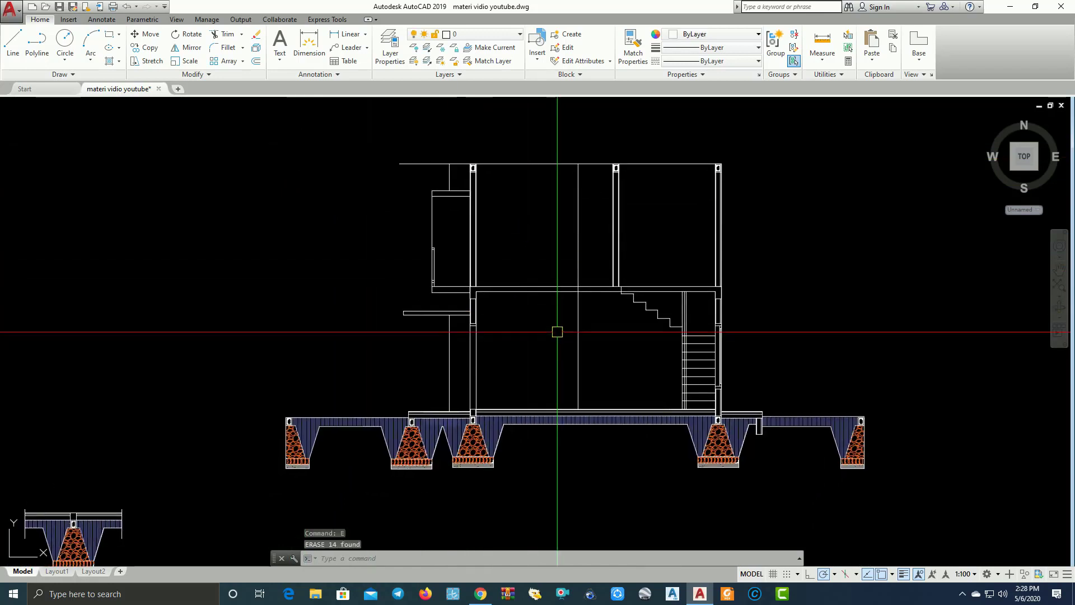
Pan from the section's column tops toward the floor plans with section A markers.
{"action": "scroll", "coordinate": [532, 334], "scroll_direction": "up", "scroll_amount": 2}
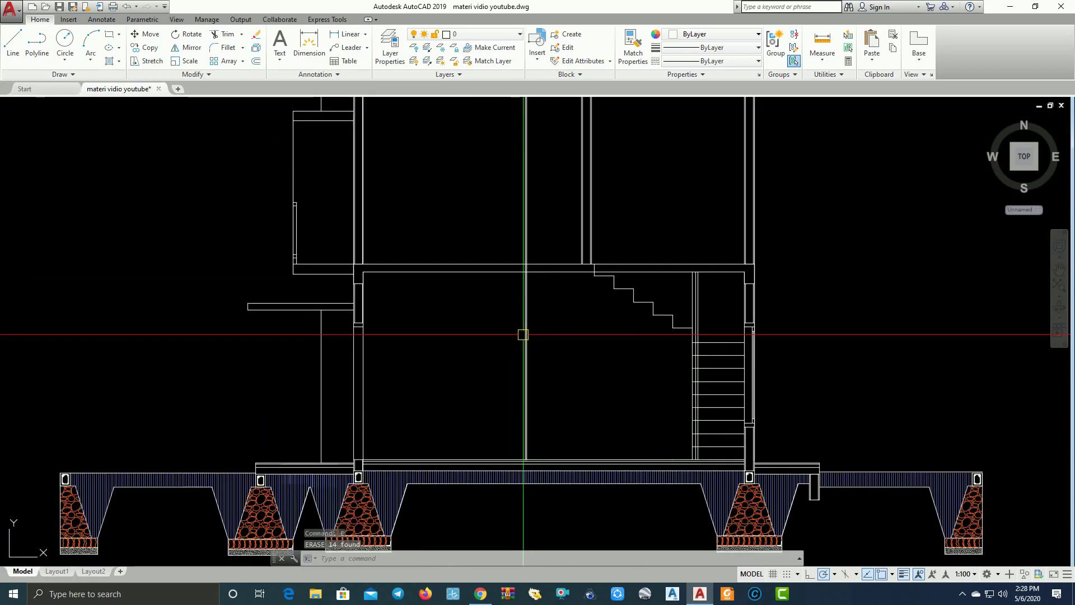
{"action": "middle_click_drag", "start_coordinate": [523, 334], "coordinate": [516, 368]}
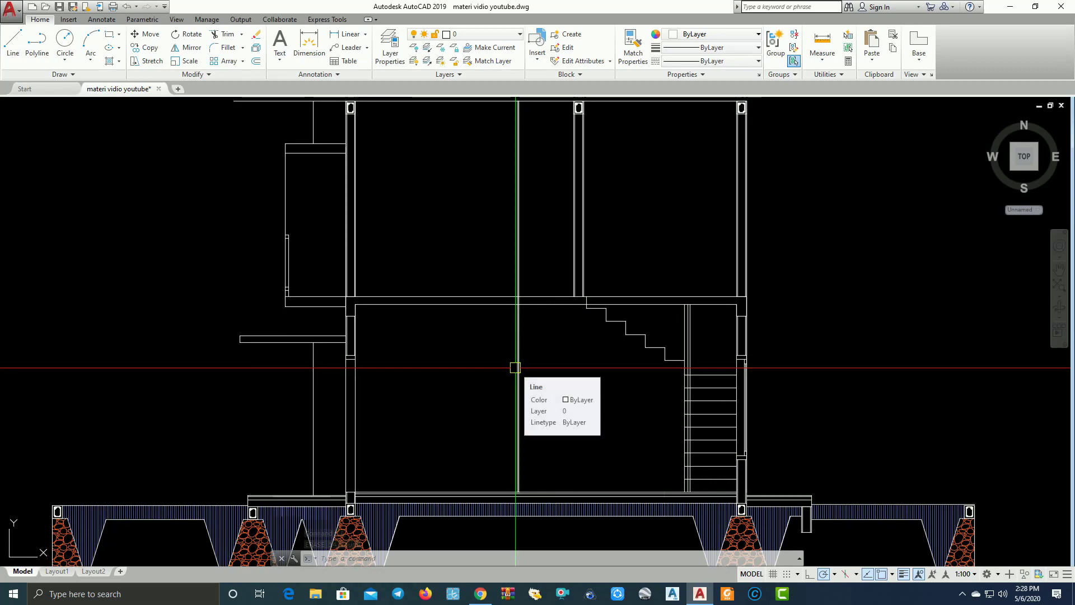
{"action": "scroll", "coordinate": [516, 368], "scroll_direction": "down", "scroll_amount": 3}
{"action": "middle_click_drag", "start_coordinate": [523, 287], "coordinate": [523, 336]}
{"action": "scroll", "coordinate": [506, 191], "scroll_direction": "up", "scroll_amount": 2}
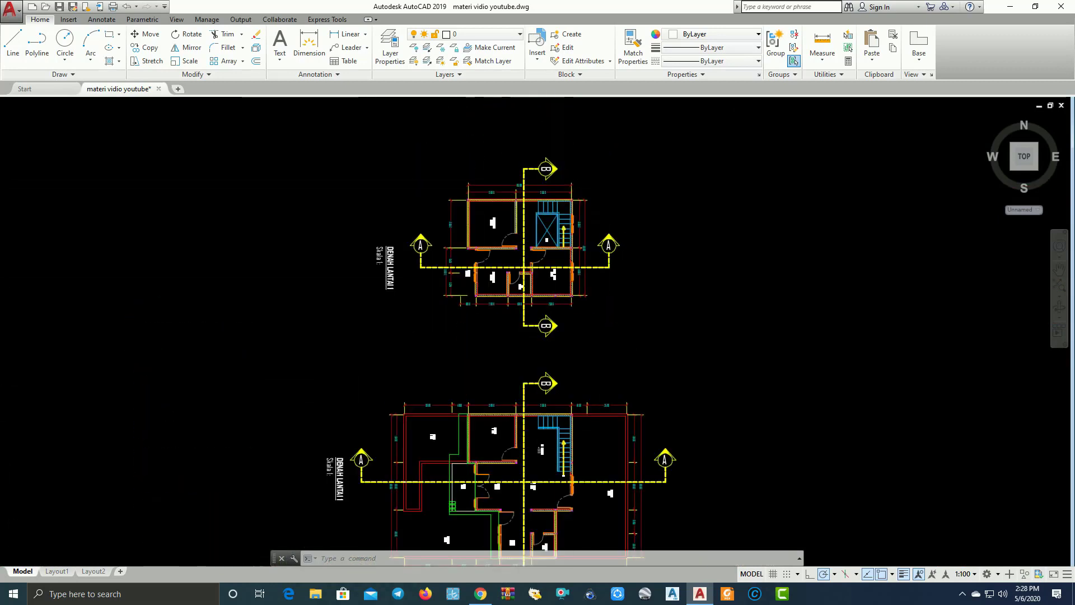
{"action": "scroll", "coordinate": [519, 228], "scroll_direction": "up", "scroll_amount": 3}
{"action": "scroll", "coordinate": [480, 231], "scroll_direction": "up", "scroll_amount": 2}
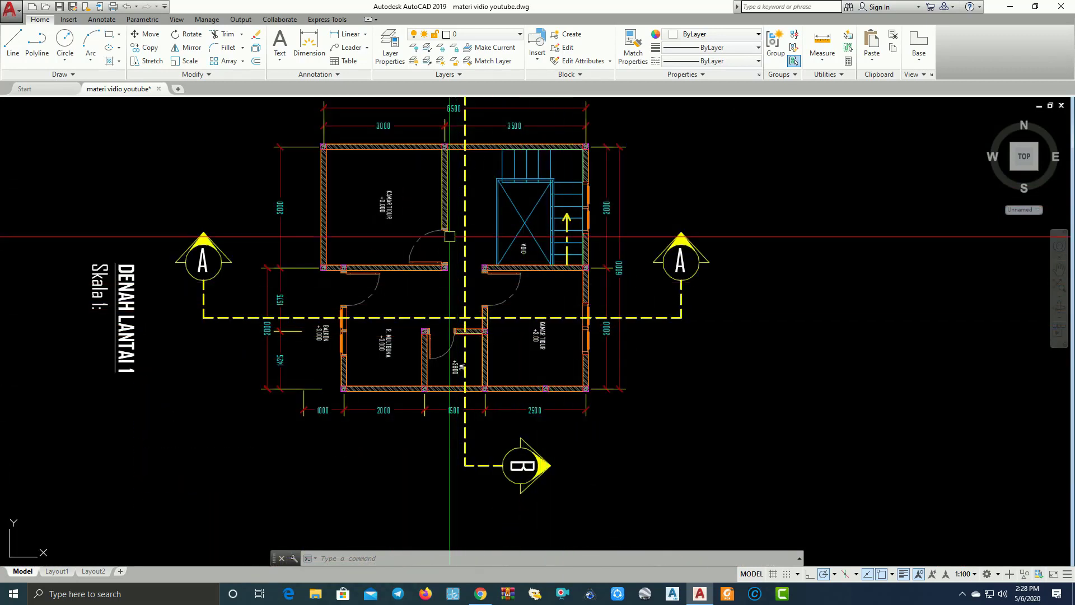
{"action": "scroll", "coordinate": [450, 247], "scroll_direction": "down", "scroll_amount": 3}
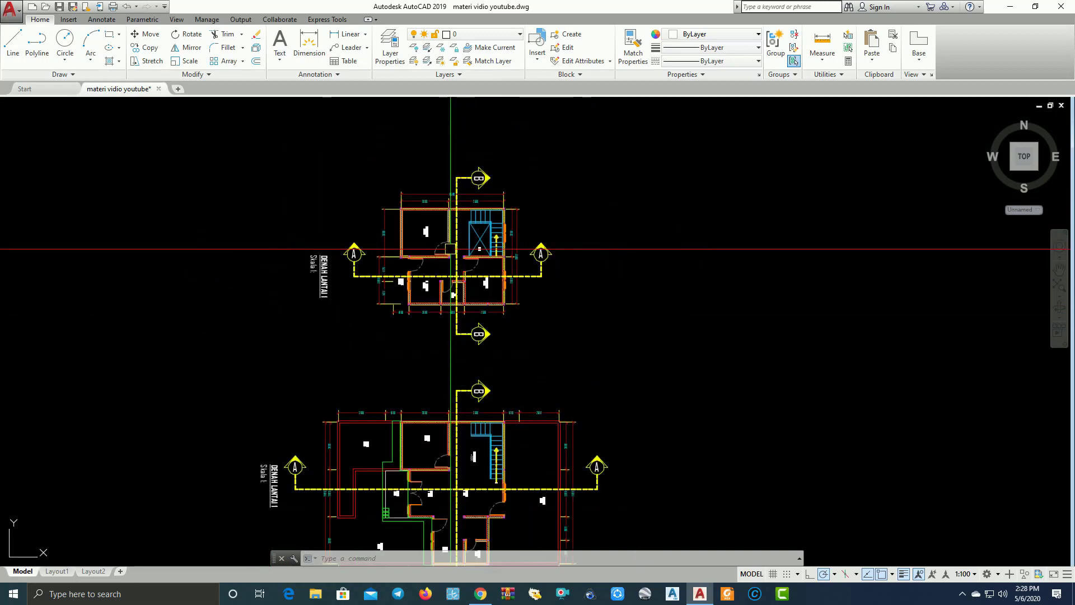
{"action": "middle_click_drag", "start_coordinate": [450, 248], "coordinate": [453, 144]}
{"action": "scroll", "coordinate": [453, 144], "scroll_direction": "down", "scroll_amount": 3}
{"action": "scroll", "coordinate": [453, 149], "scroll_direction": "up", "scroll_amount": 1}
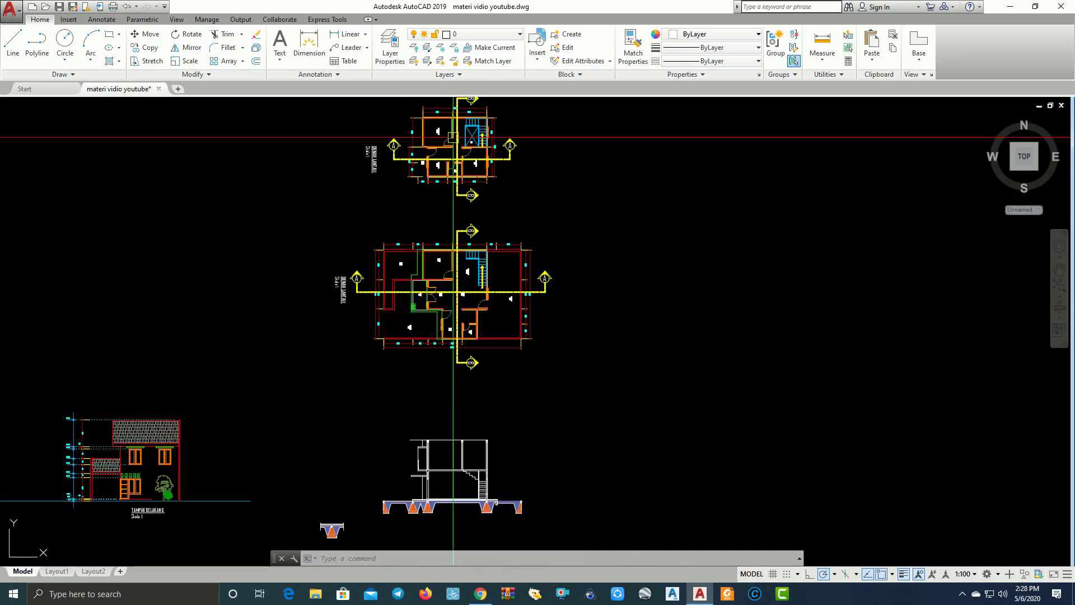
{"action": "scroll", "coordinate": [462, 179], "scroll_direction": "up", "scroll_amount": 2}
{"action": "scroll", "coordinate": [470, 218], "scroll_direction": "up", "scroll_amount": 2}
{"action": "scroll", "coordinate": [491, 229], "scroll_direction": "down", "scroll_amount": 2}
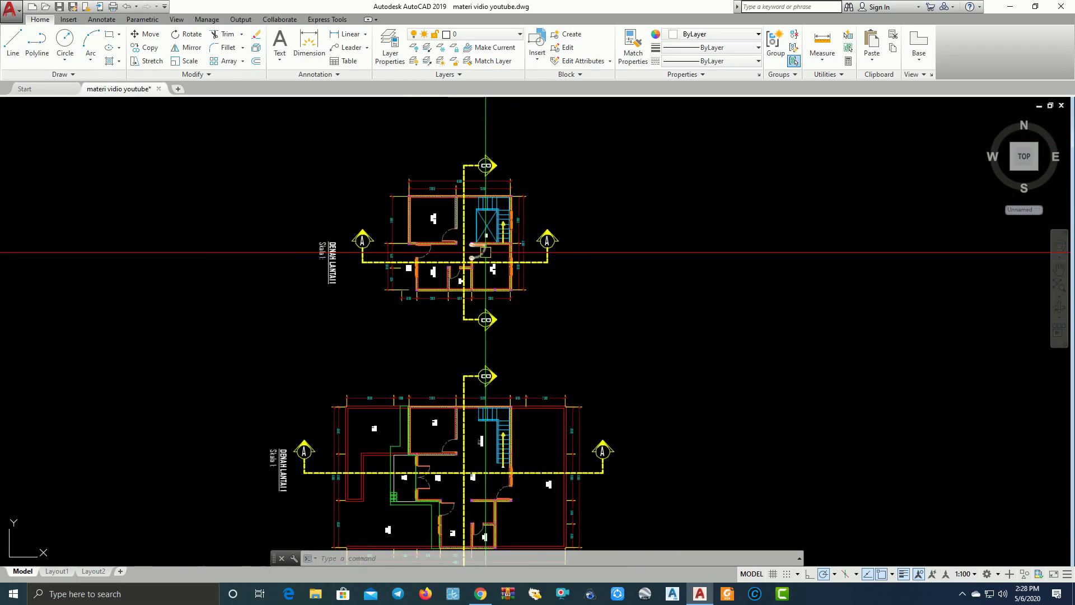
{"action": "scroll", "coordinate": [492, 224], "scroll_direction": "down", "scroll_amount": 1}
{"action": "middle_click_drag", "start_coordinate": [528, 238], "coordinate": [528, 262]}
{"action": "scroll", "coordinate": [518, 242], "scroll_direction": "up", "scroll_amount": 1}
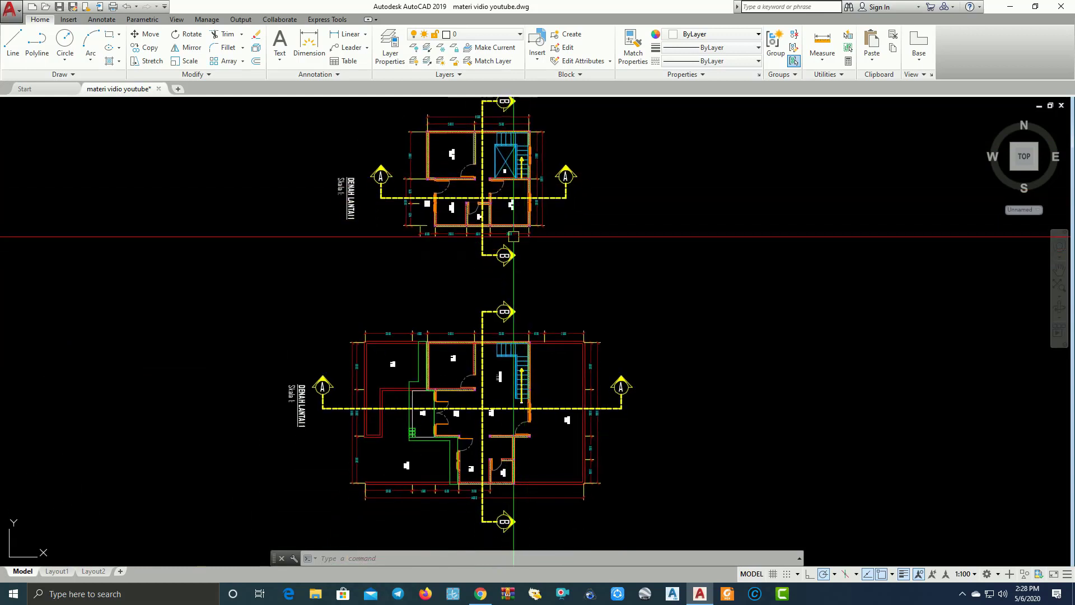
{"action": "scroll", "coordinate": [518, 244], "scroll_direction": "up", "scroll_amount": 1}
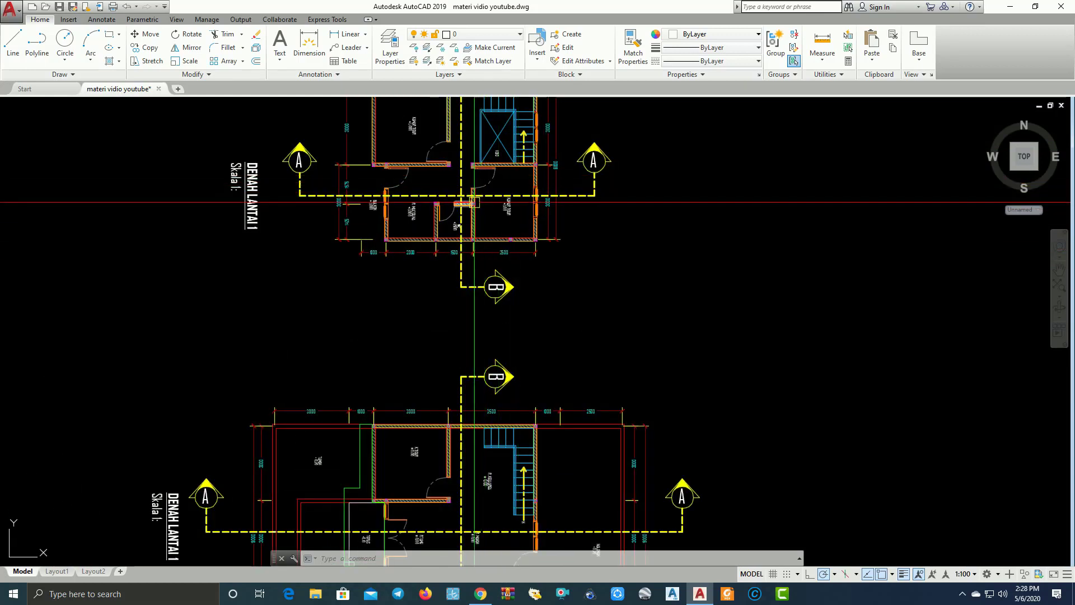
{"action": "scroll", "coordinate": [443, 233], "scroll_direction": "down", "scroll_amount": 2}
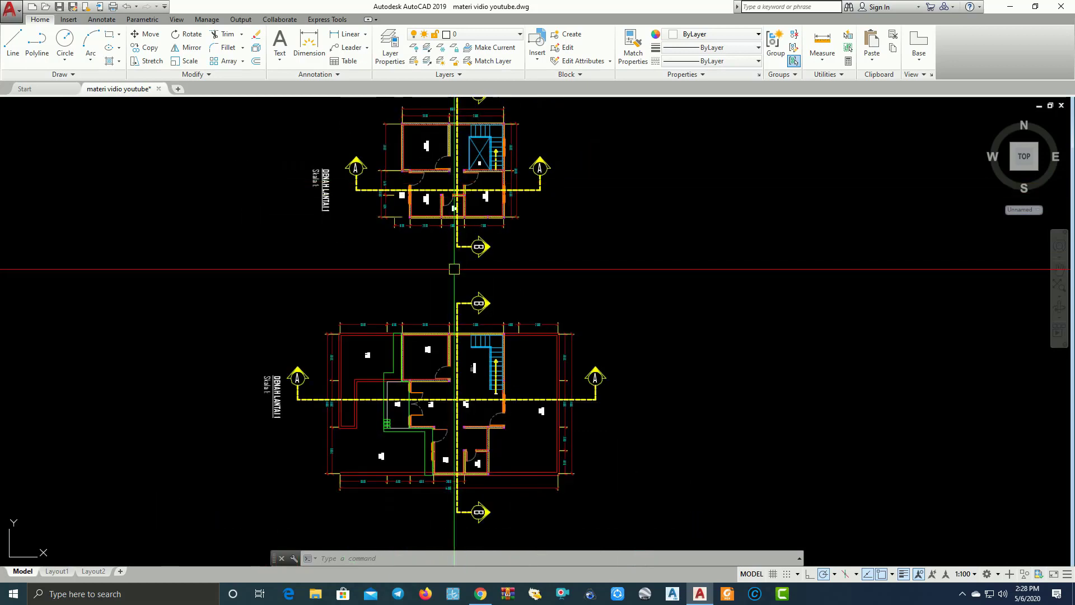
{"action": "middle_click_drag", "start_coordinate": [465, 521], "coordinate": [487, 337]}
{"action": "scroll", "coordinate": [499, 342], "scroll_direction": "up", "scroll_amount": 3}
{"action": "scroll", "coordinate": [408, 301], "scroll_direction": "up", "scroll_amount": 2}
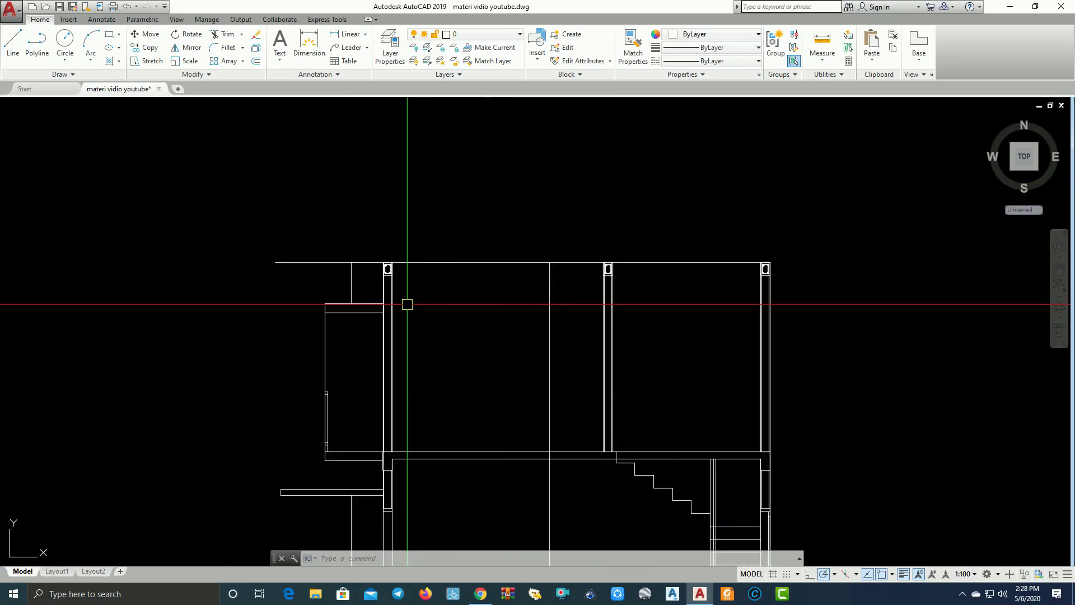
{"action": "middle_click_drag", "start_coordinate": [408, 300], "coordinate": [387, 266]}
{"action": "scroll", "coordinate": [352, 247], "scroll_direction": "down", "scroll_amount": 3}
{"action": "scroll", "coordinate": [387, 269], "scroll_direction": "up", "scroll_amount": 2}
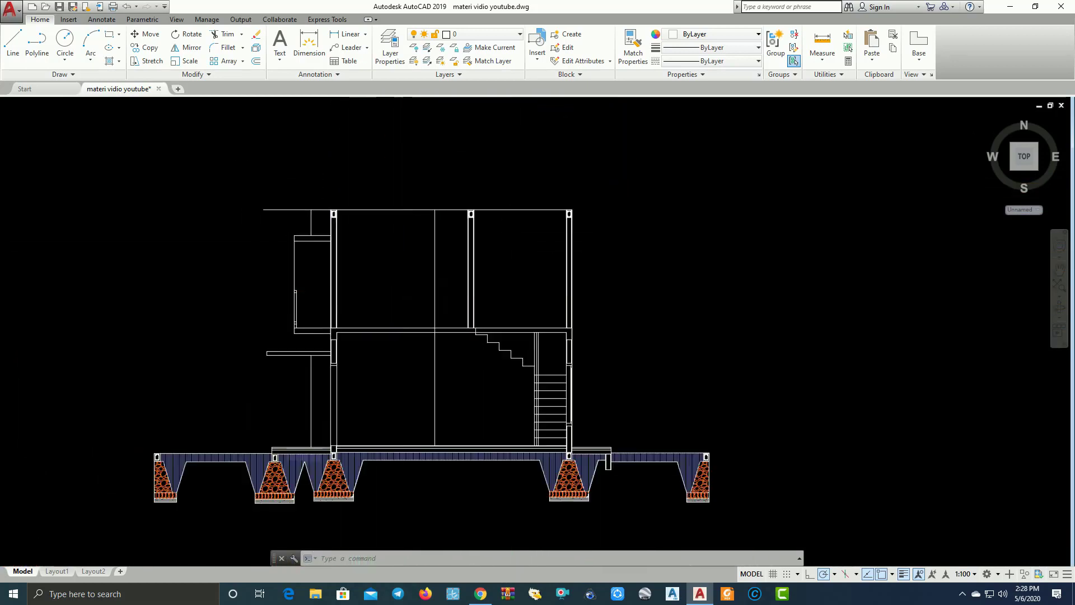
{"action": "scroll", "coordinate": [421, 299], "scroll_direction": "up", "scroll_amount": 1}
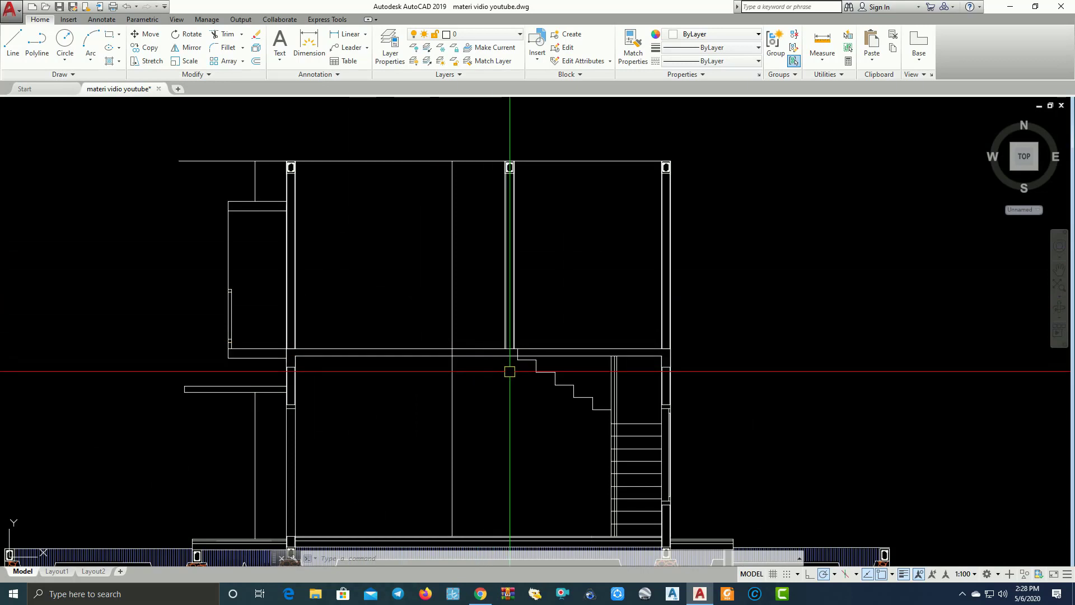
{"action": "scroll", "coordinate": [509, 371], "scroll_direction": "down", "scroll_amount": 3}
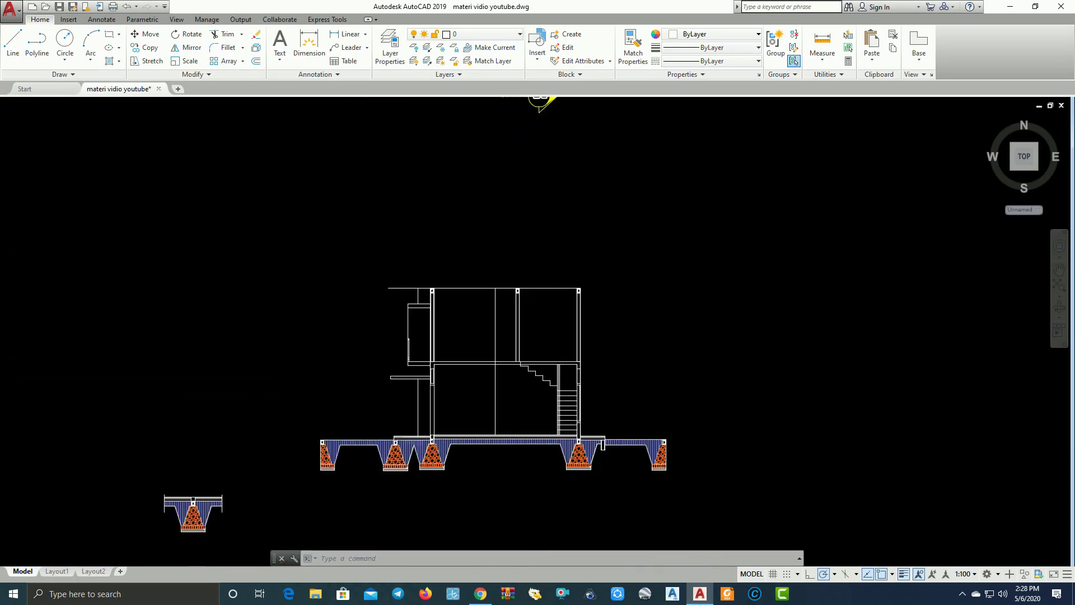
{"action": "scroll", "coordinate": [536, 313], "scroll_direction": "down", "scroll_amount": 1}
{"action": "middle_click_drag", "start_coordinate": [536, 313], "coordinate": [536, 426]}
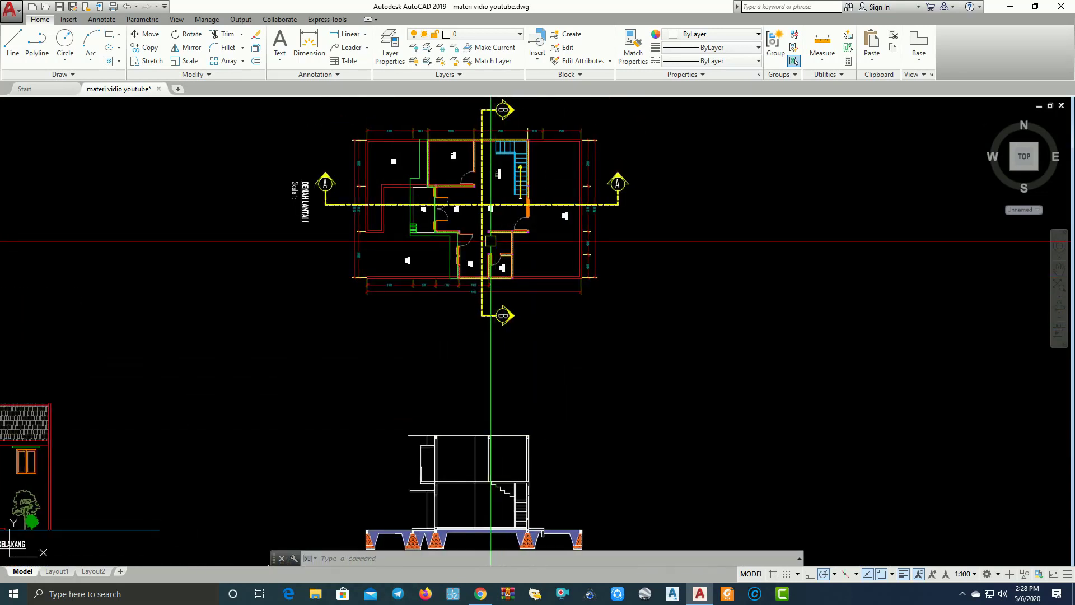
{"action": "scroll", "coordinate": [491, 242], "scroll_direction": "up", "scroll_amount": 2}
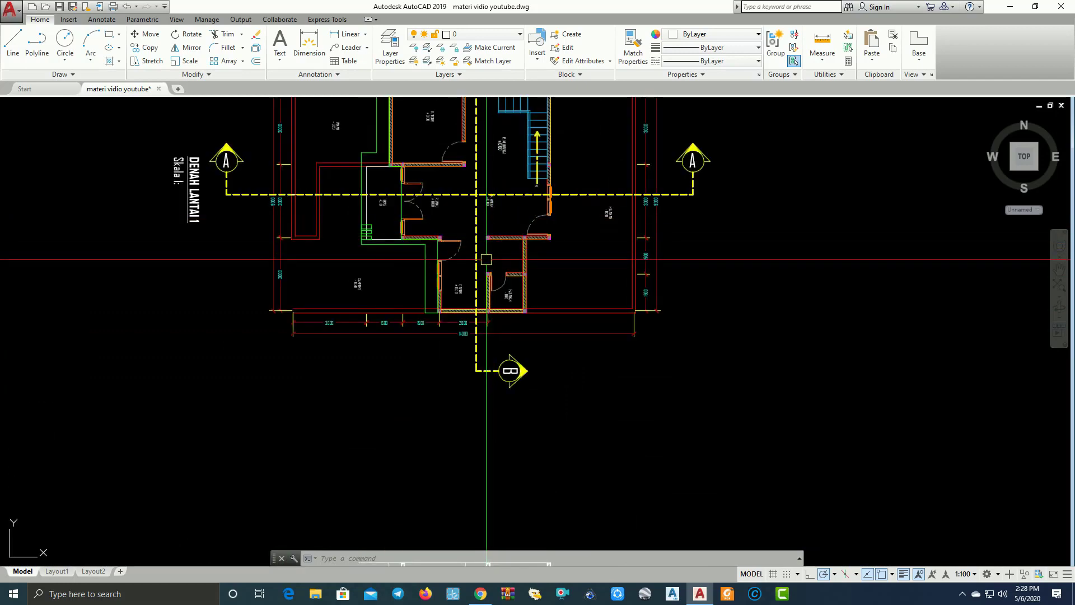
{"action": "scroll", "coordinate": [479, 262], "scroll_direction": "down", "scroll_amount": 5}
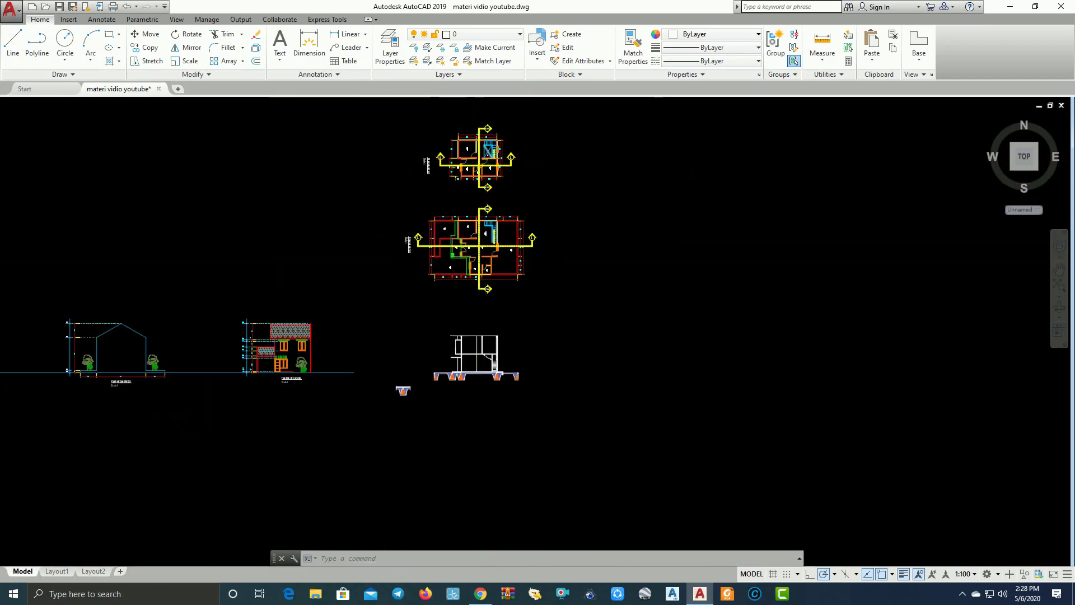
{"action": "scroll", "coordinate": [490, 150], "scroll_direction": "up", "scroll_amount": 8}
{"action": "scroll", "coordinate": [436, 209], "scroll_direction": "down", "scroll_amount": 2}
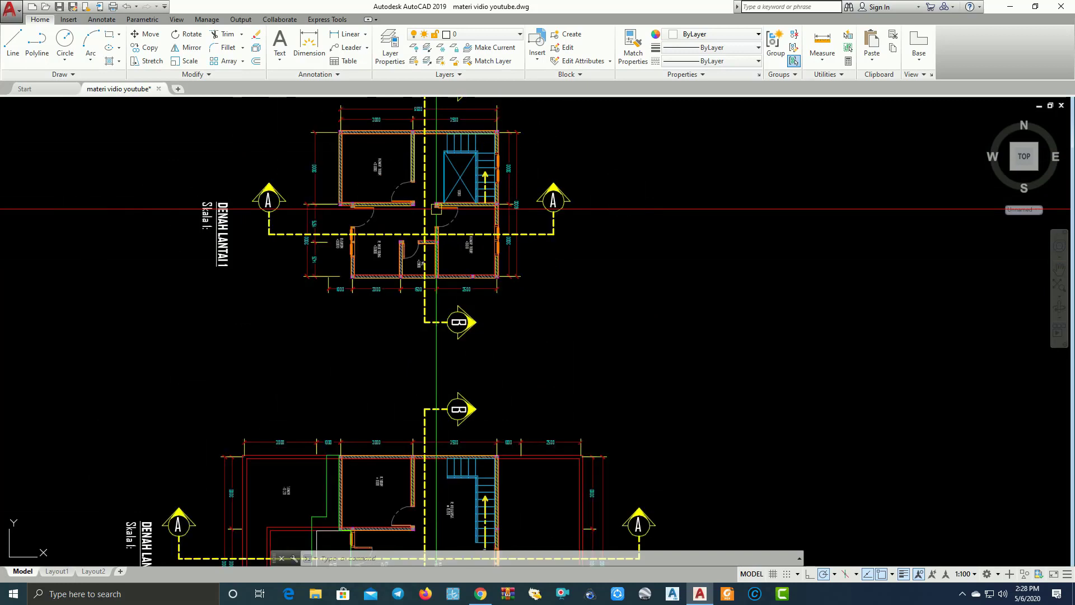
{"action": "scroll", "coordinate": [434, 211], "scroll_direction": "down", "scroll_amount": 3}
{"action": "scroll", "coordinate": [435, 325], "scroll_direction": "up", "scroll_amount": 5}
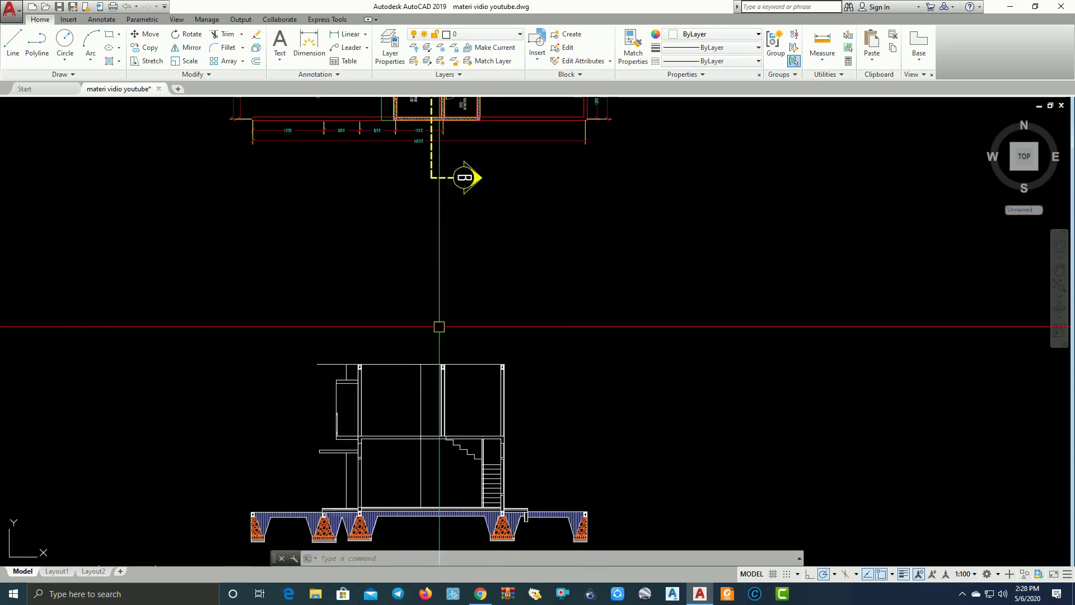
{"action": "scroll", "coordinate": [442, 463], "scroll_direction": "up", "scroll_amount": 4}
{"action": "scroll", "coordinate": [432, 363], "scroll_direction": "down", "scroll_amount": 5}
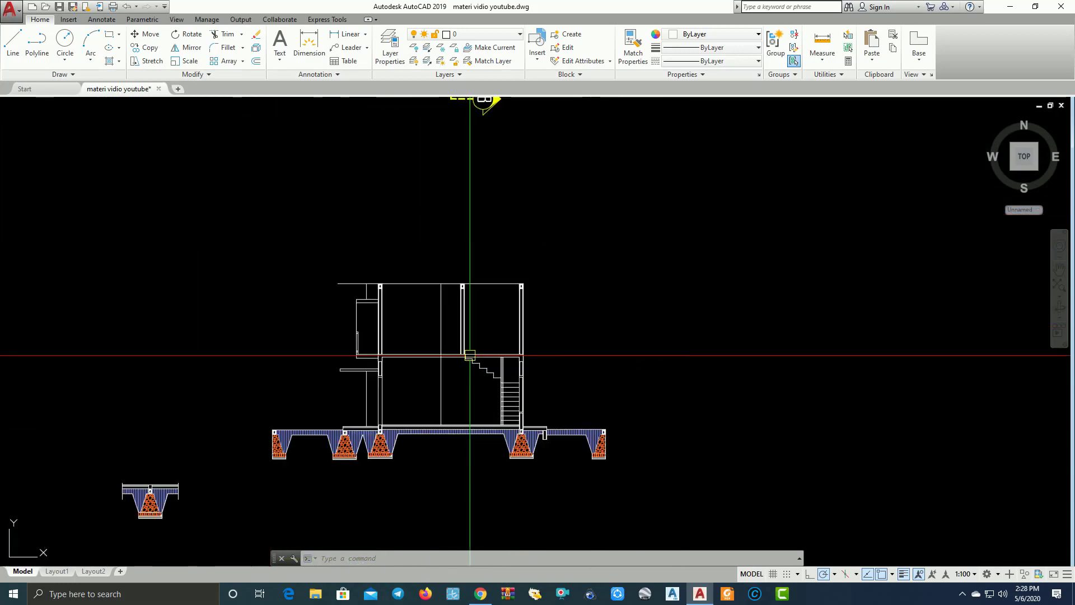
{"action": "scroll", "coordinate": [449, 358], "scroll_direction": "up", "scroll_amount": 2}
{"action": "scroll", "coordinate": [450, 358], "scroll_direction": "up", "scroll_amount": 1}
{"action": "scroll", "coordinate": [450, 358], "scroll_direction": "up", "scroll_amount": 2}
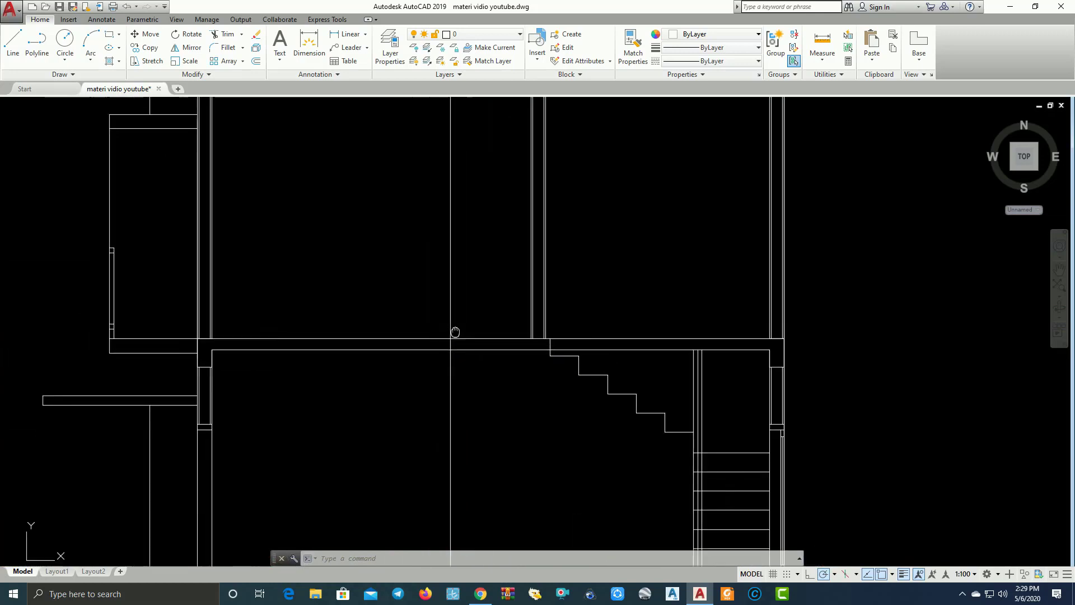
{"action": "scroll", "coordinate": [456, 266], "scroll_direction": "down", "scroll_amount": 1}
{"action": "scroll", "coordinate": [609, 333], "scroll_direction": "down", "scroll_amount": 1}
{"action": "middle_click_drag", "start_coordinate": [609, 333], "coordinate": [517, 330]}
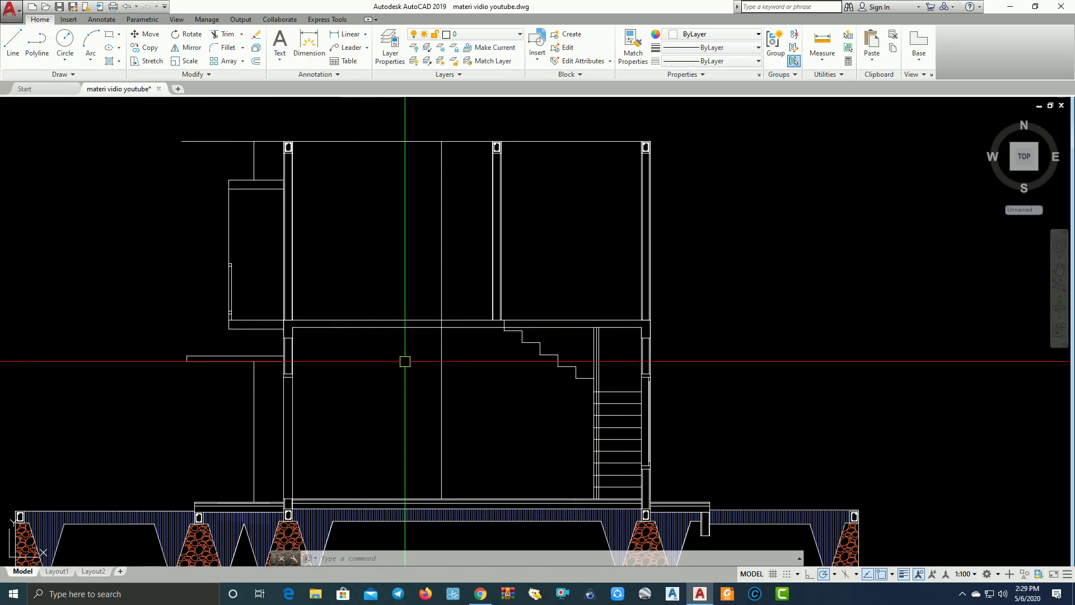
{"action": "scroll", "coordinate": [444, 282], "scroll_direction": "down", "scroll_amount": 2}
{"action": "scroll", "coordinate": [427, 301], "scroll_direction": "up", "scroll_amount": 2}
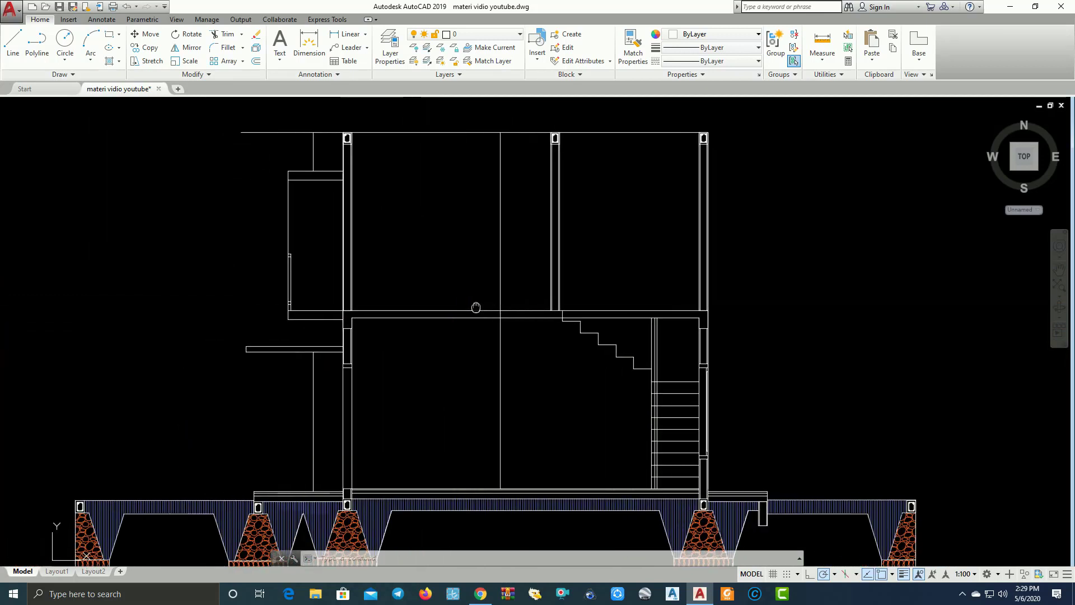
{"action": "mouse_move", "coordinate": [478, 308]}
{"action": "middle_mouse_down"}
{"action": "mouse_move", "coordinate": [456, 286]}
{"action": "mouse_move", "coordinate": [381, 279]}
{"action": "mouse_move", "coordinate": [429, 295]}
{"action": "middle_mouse_up"}
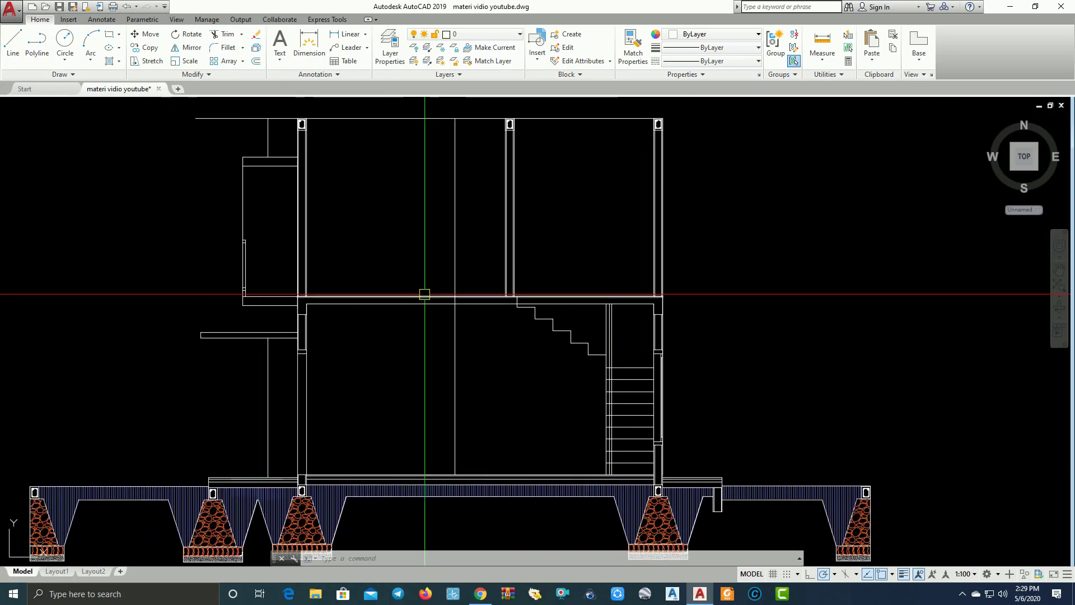
{"action": "middle_click_drag", "start_coordinate": [342, 280], "coordinate": [365, 280]}
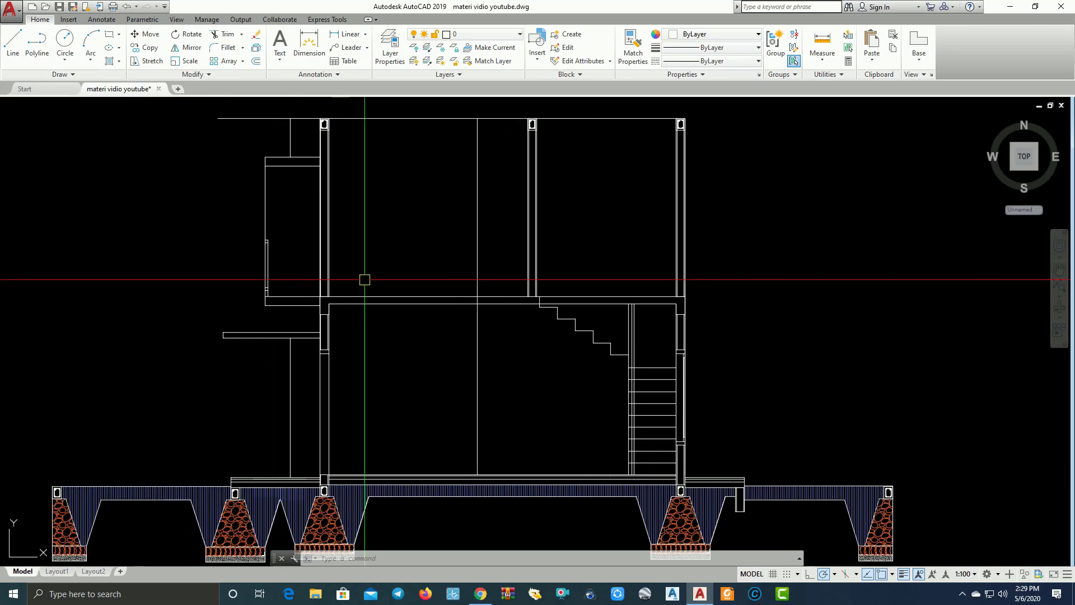